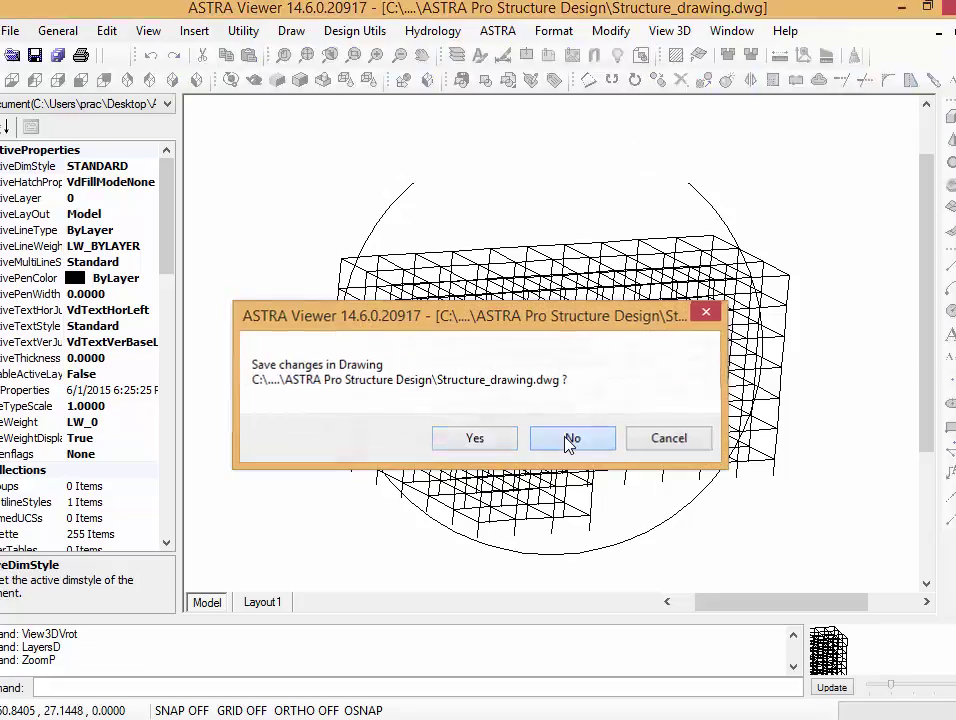
Step: Discard the changes to Structure_drawing.dwg, and open the Astra Pro Viewer from ASTRA Pro Release 17.0
left_click(569, 440)
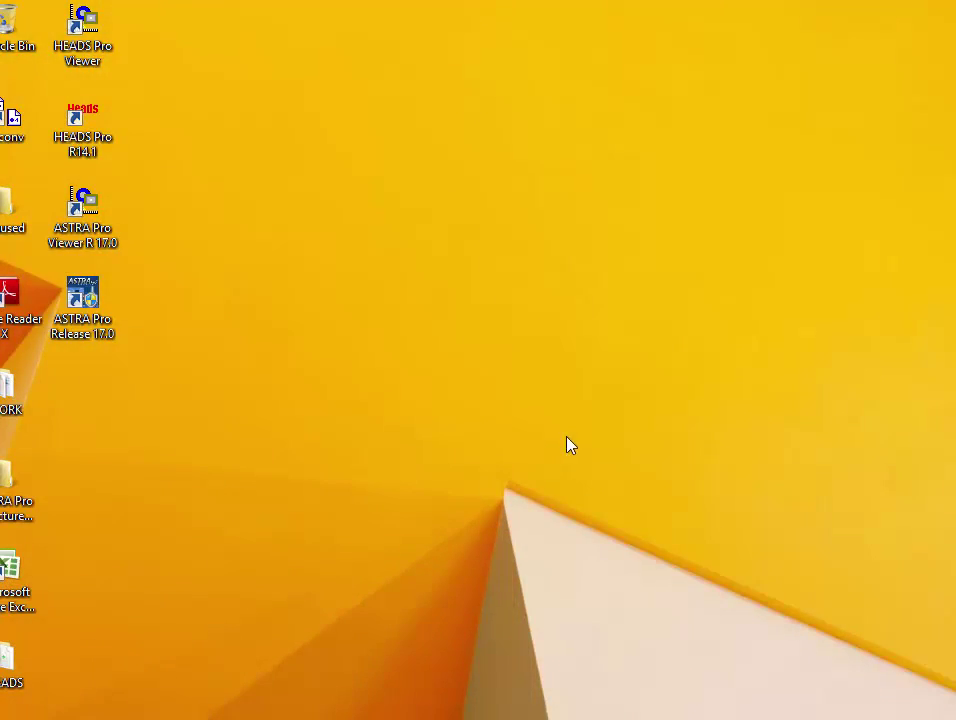
double_click(77, 318)
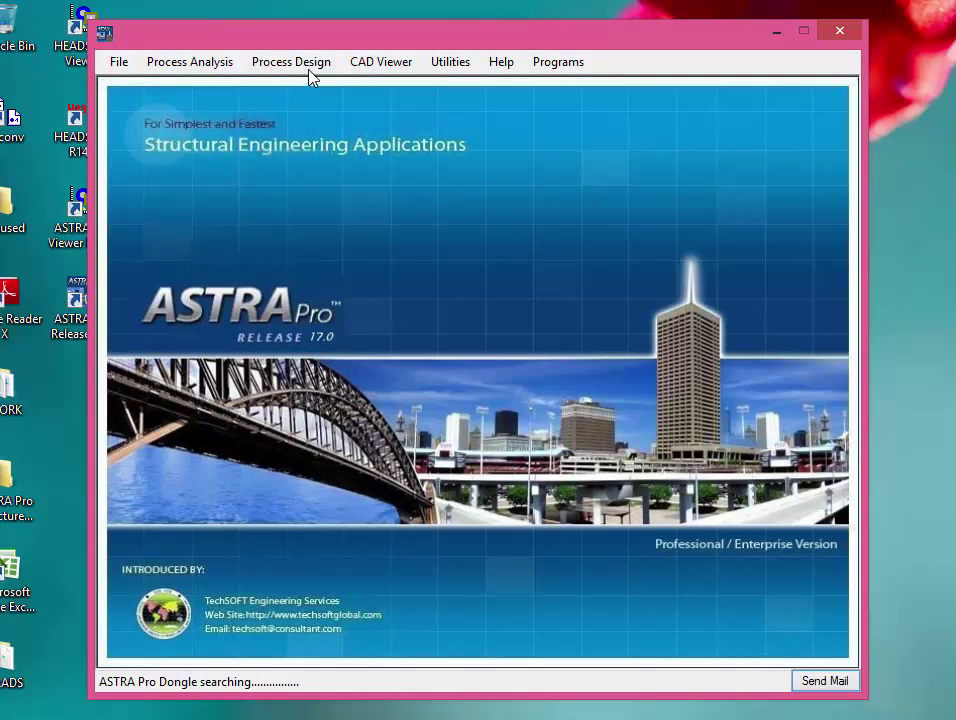
left_click(387, 68)
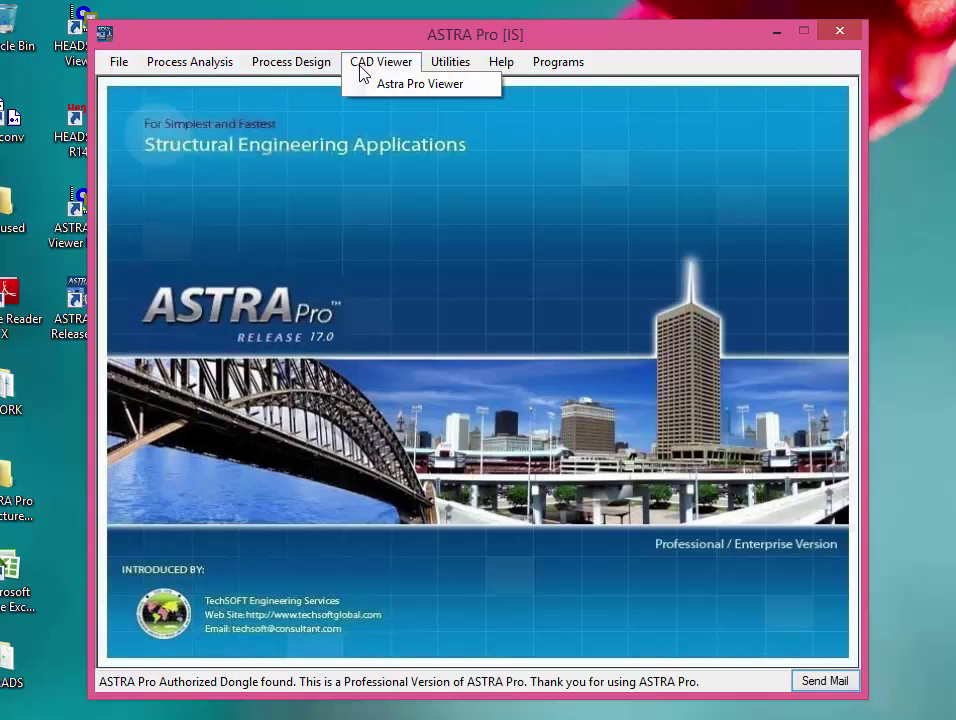
left_click(367, 94)
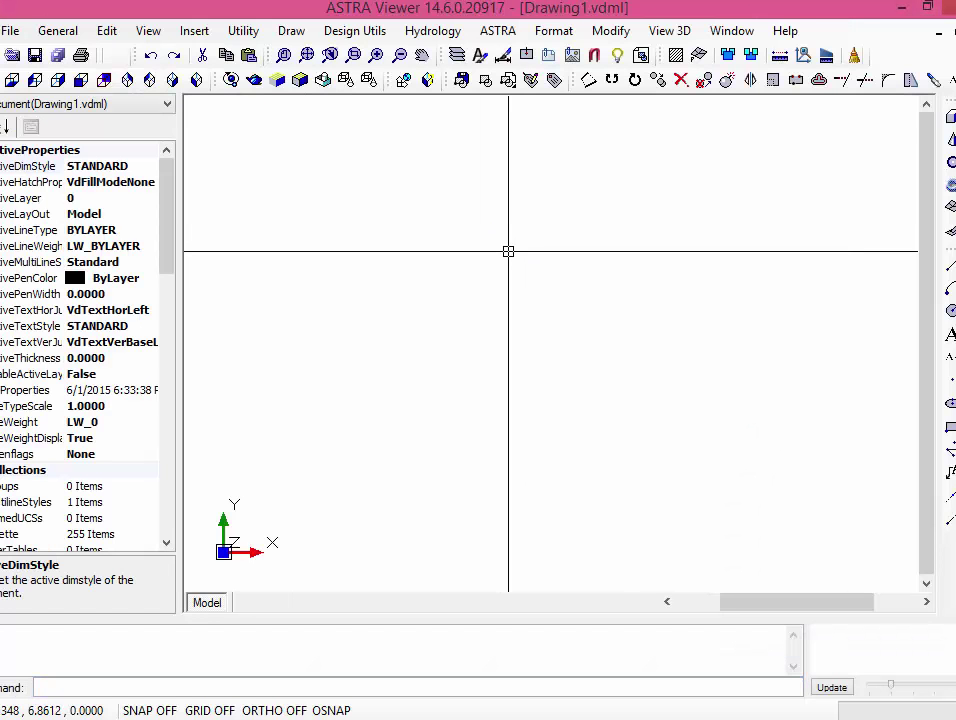
Step: Open the drawing Structure_drawing.dwg from the ASTRA Pro Structure Design folder on the desktop
left_click(8, 30)
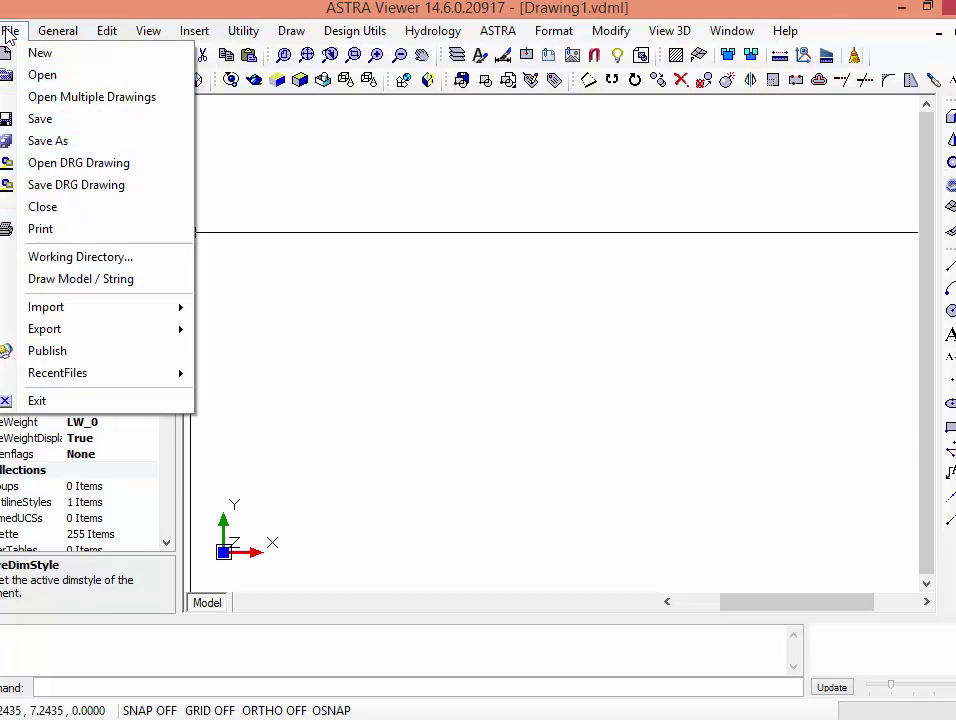
left_click(40, 75)
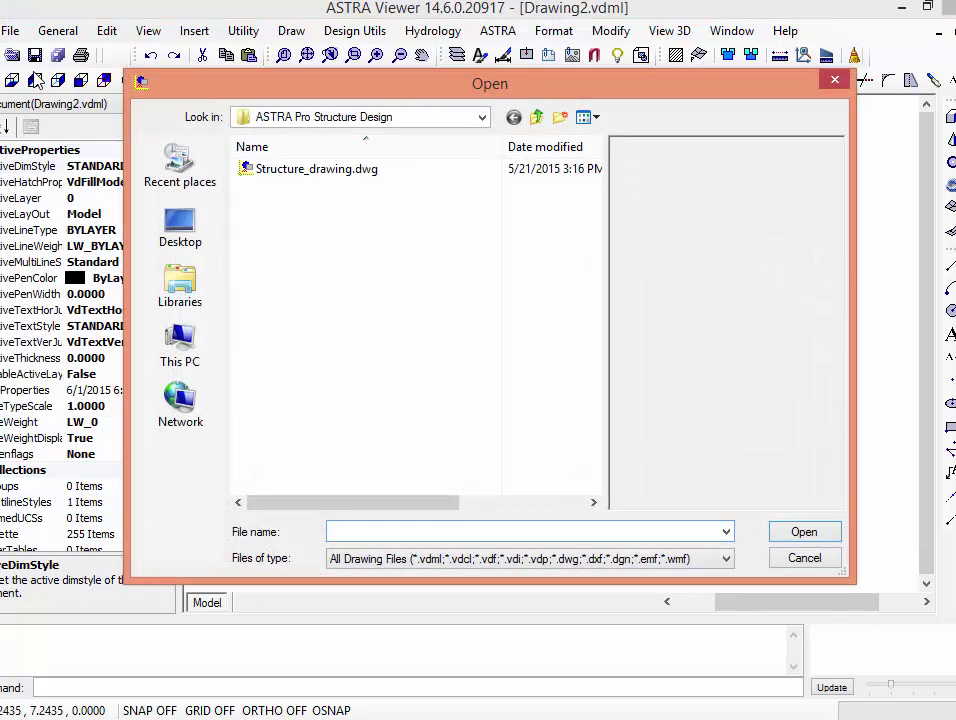
left_click(183, 222)
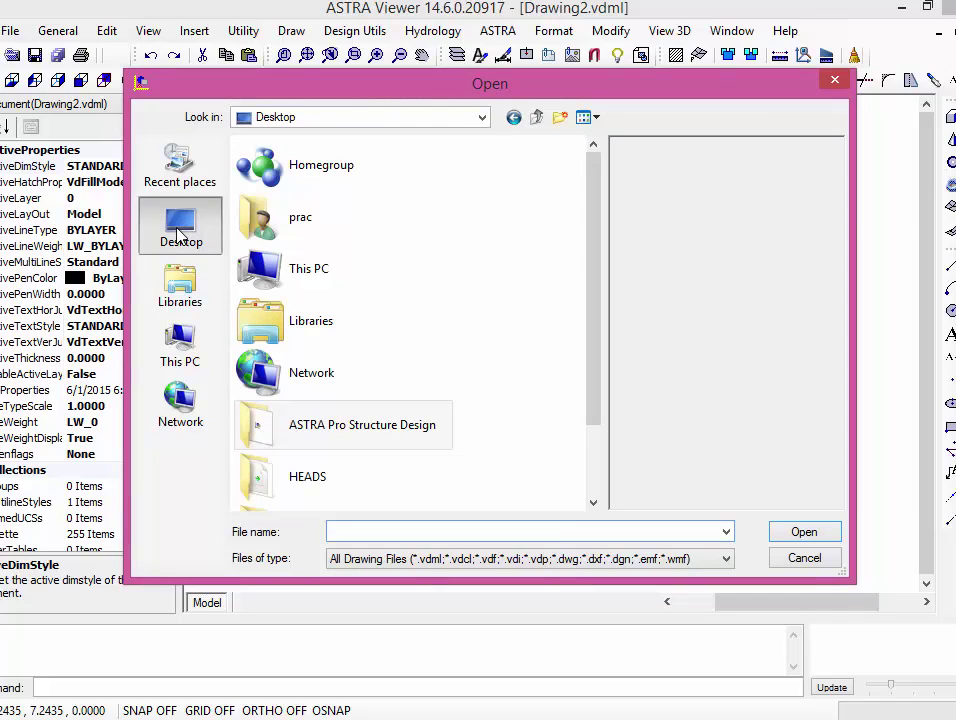
double_click(318, 440)
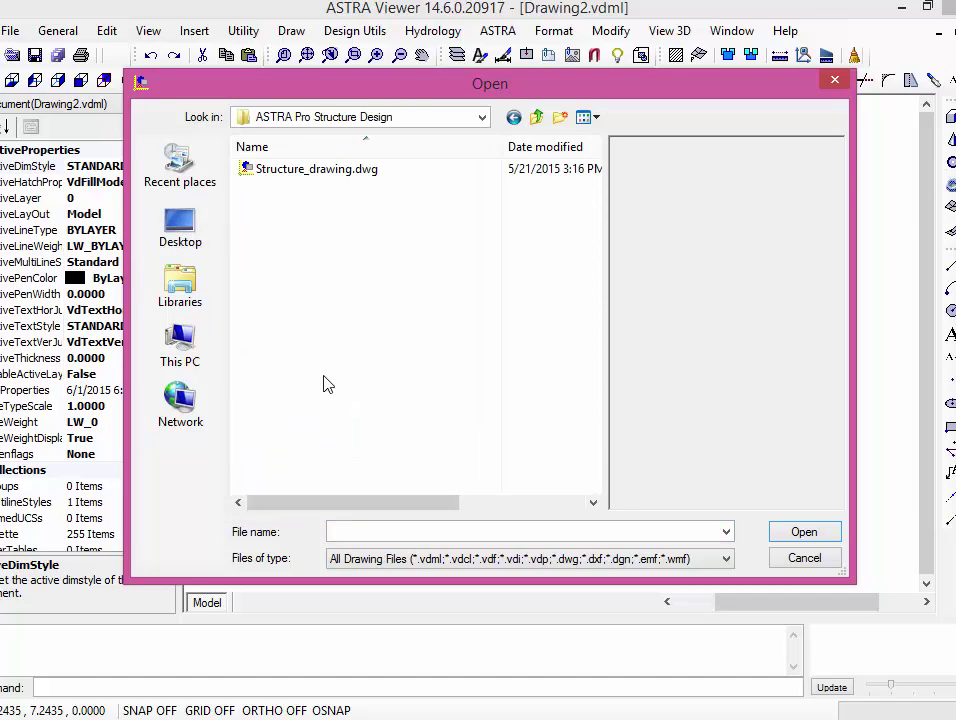
left_click(305, 172)
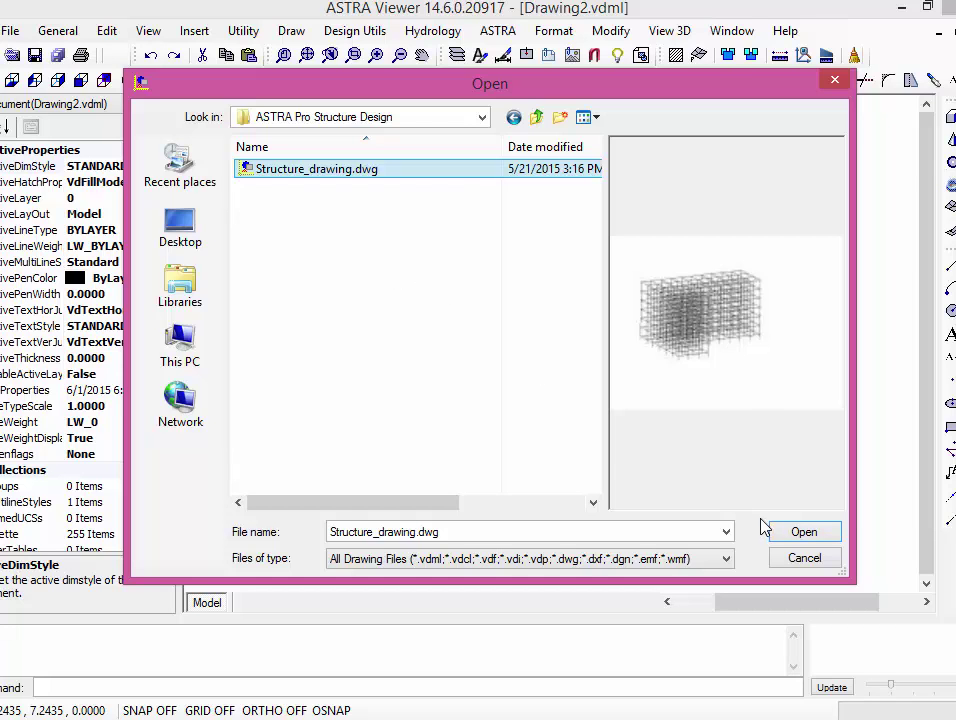
left_click(804, 531)
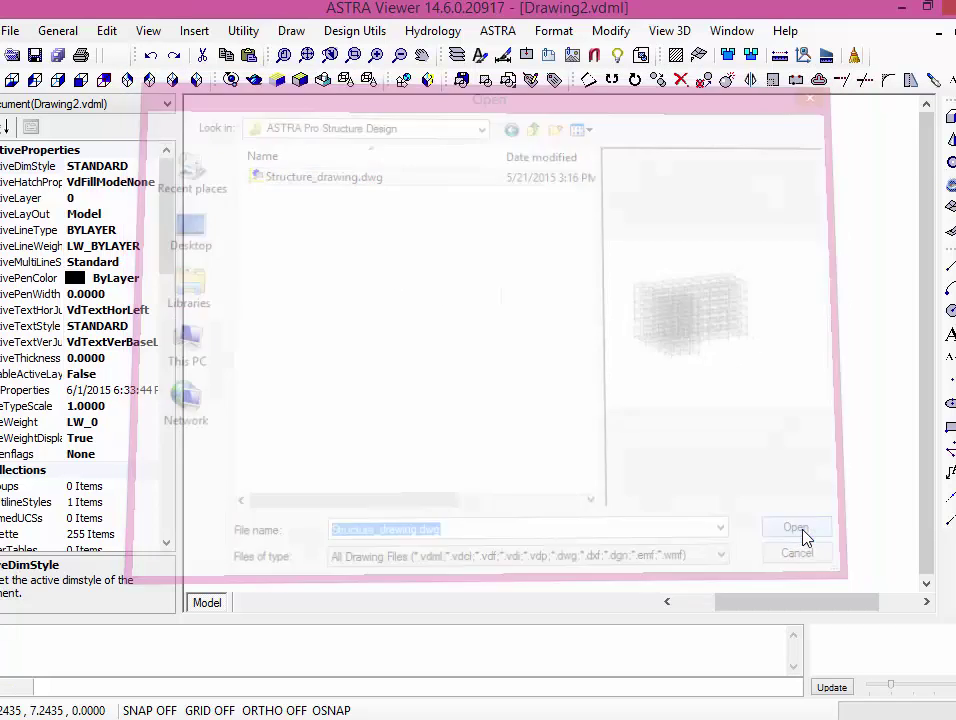
Step: Examine the building frame model by rotating it in 3D, and close the viewer without saving changes
scroll(830, 510, "down", 2)
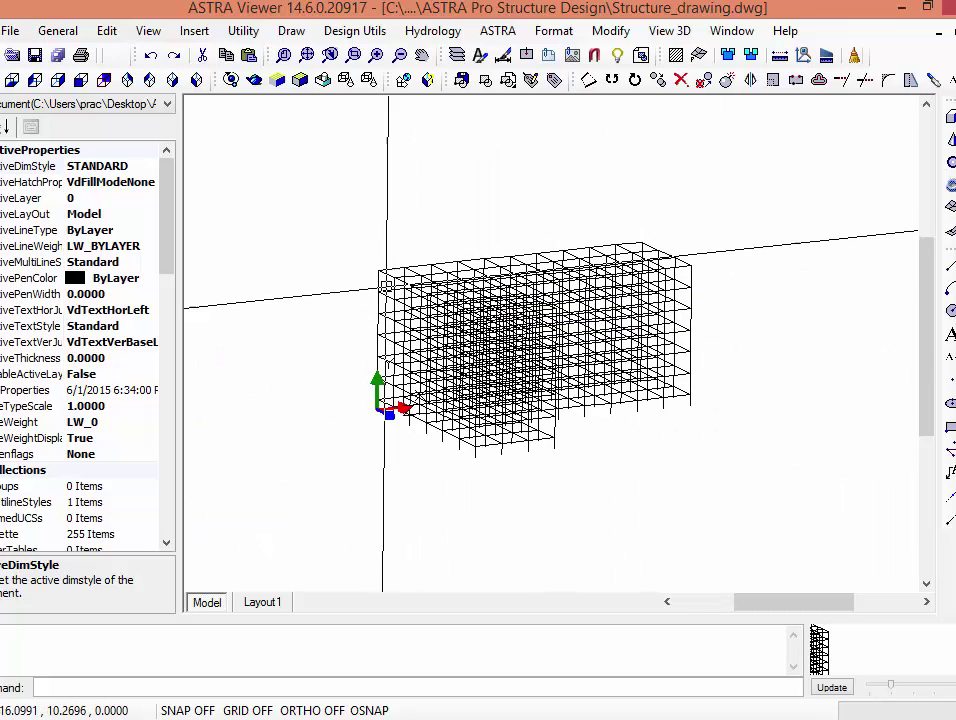
mouse_move(376, 264)
left_click(230, 80)
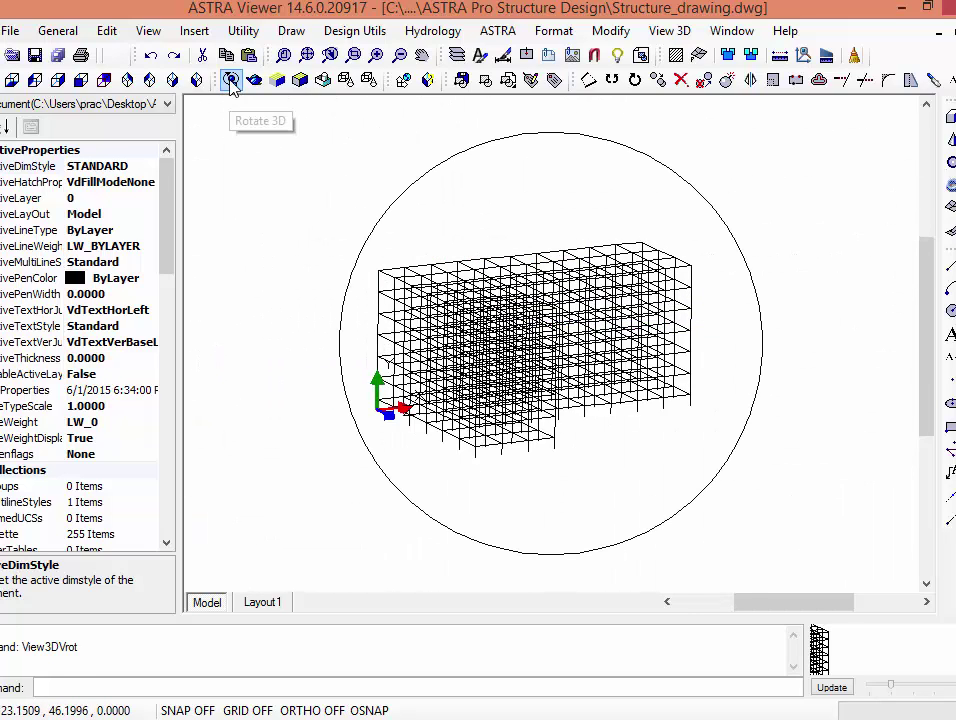
left_click_drag(512, 322, 455, 341)
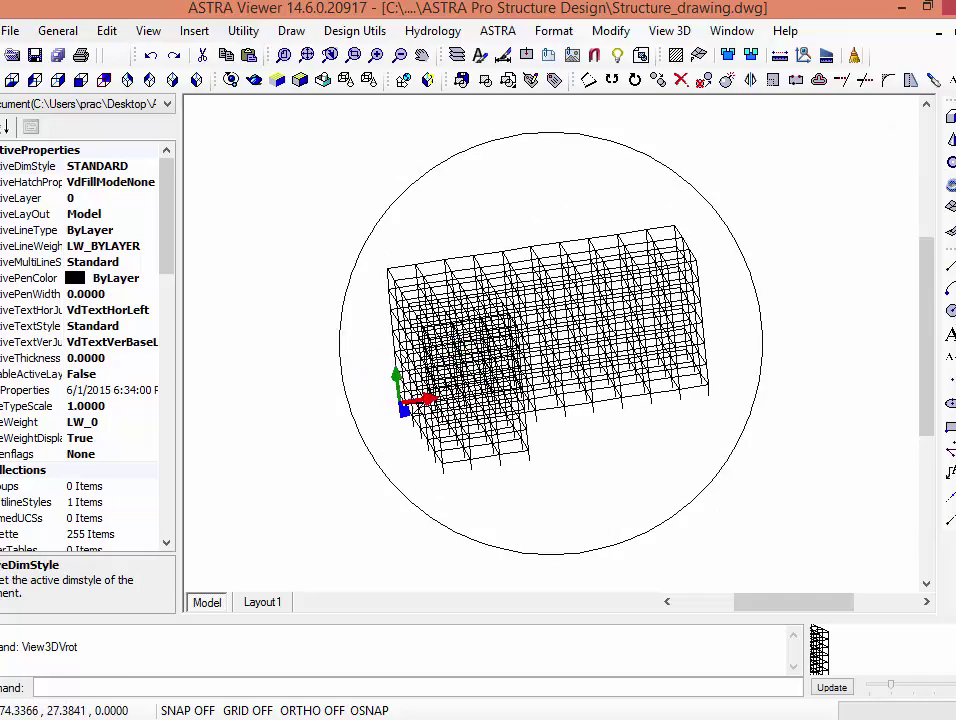
left_click(950, 6)
left_click(576, 437)
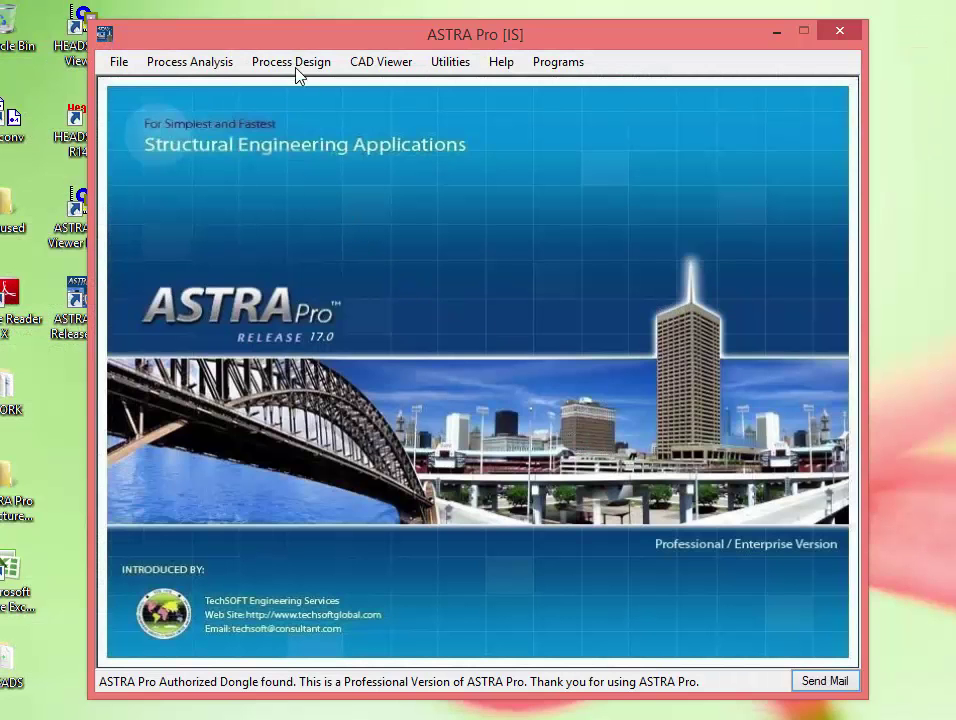
Step: Set the process design working folder to ASTRA Pro Structure Design on the desktop
left_click(294, 64)
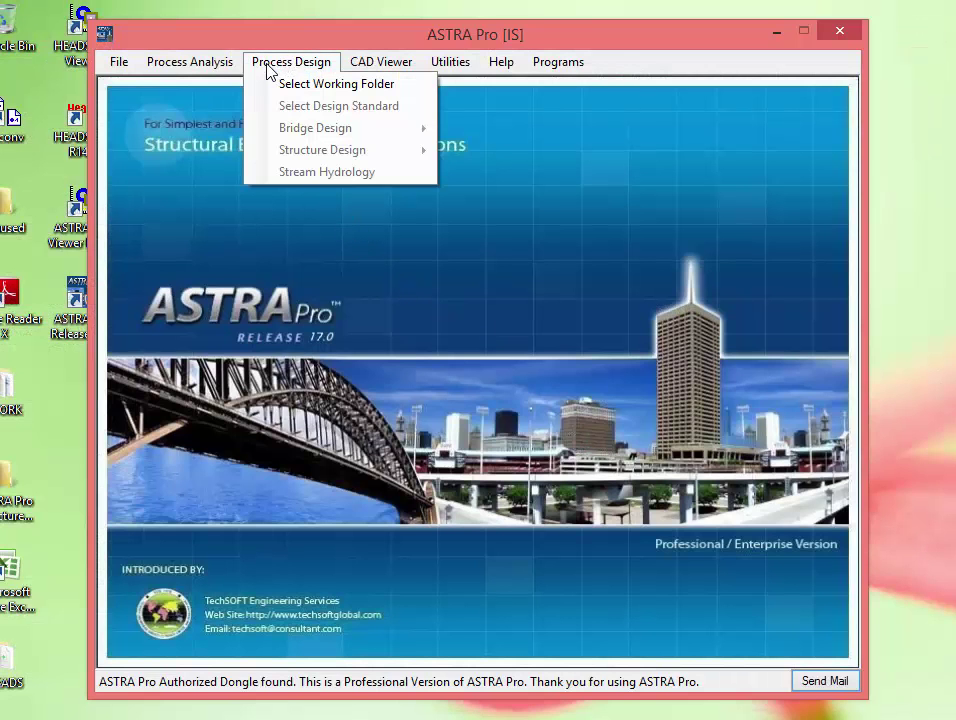
left_click(272, 88)
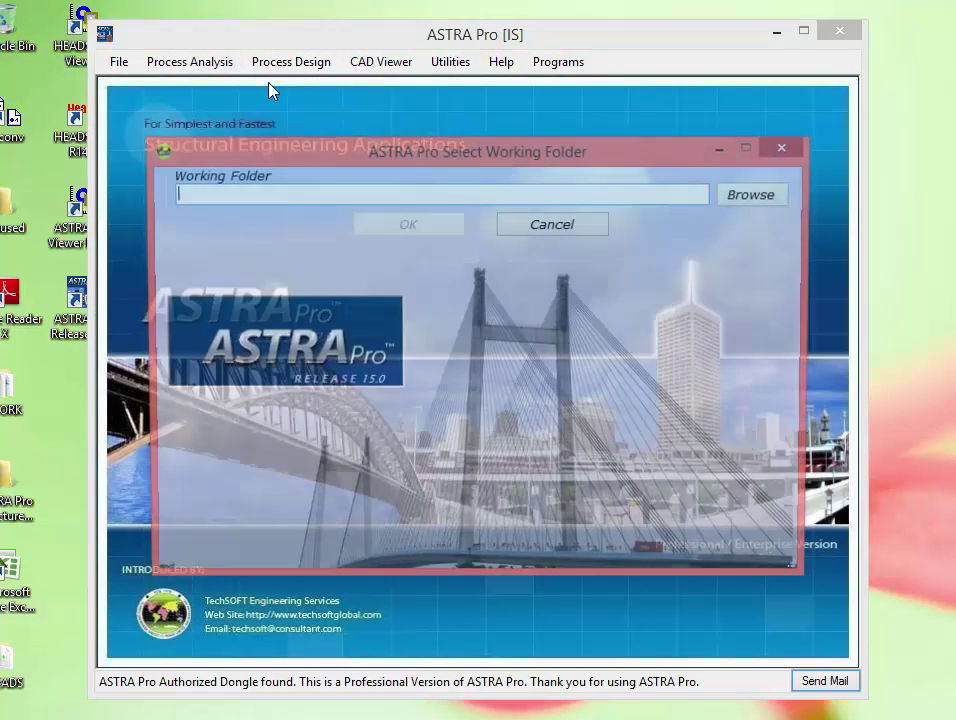
left_click(754, 196)
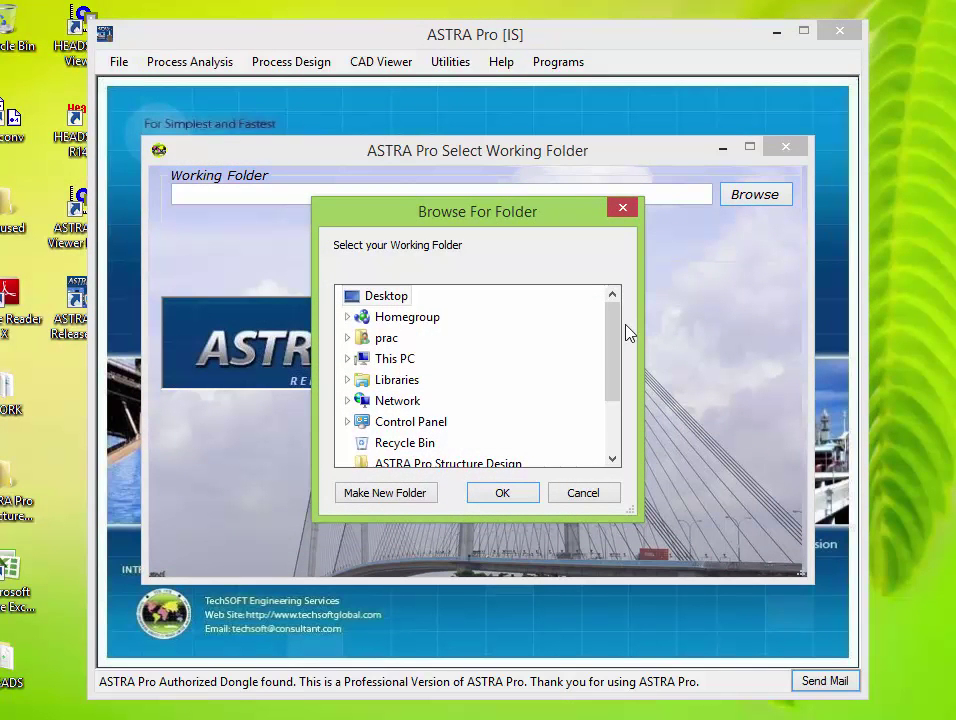
left_click(386, 296)
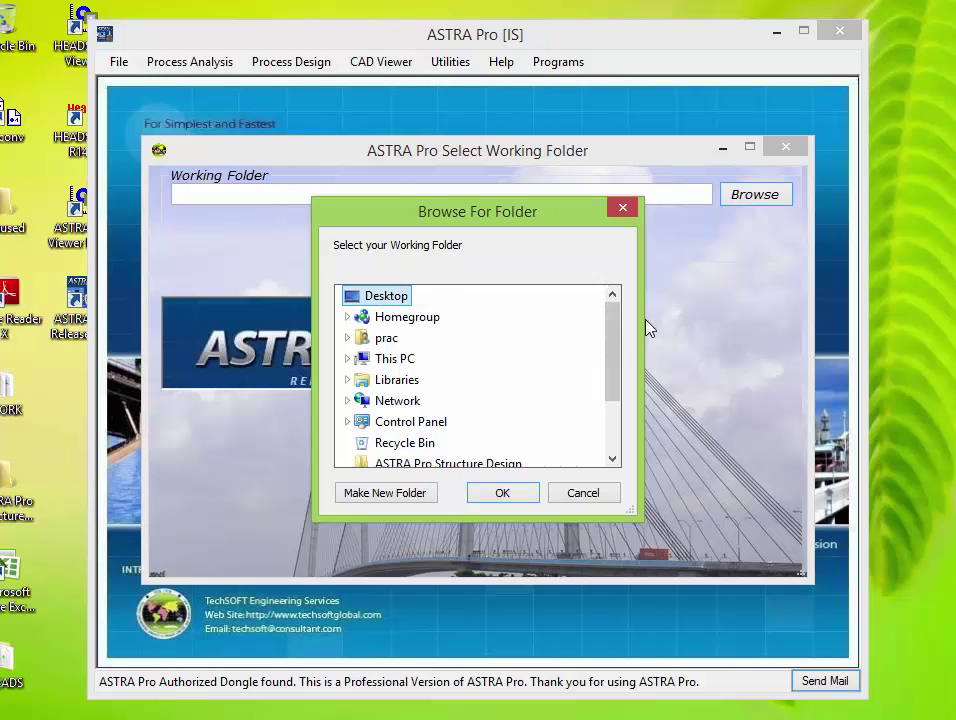
left_click_drag(612, 325, 497, 386)
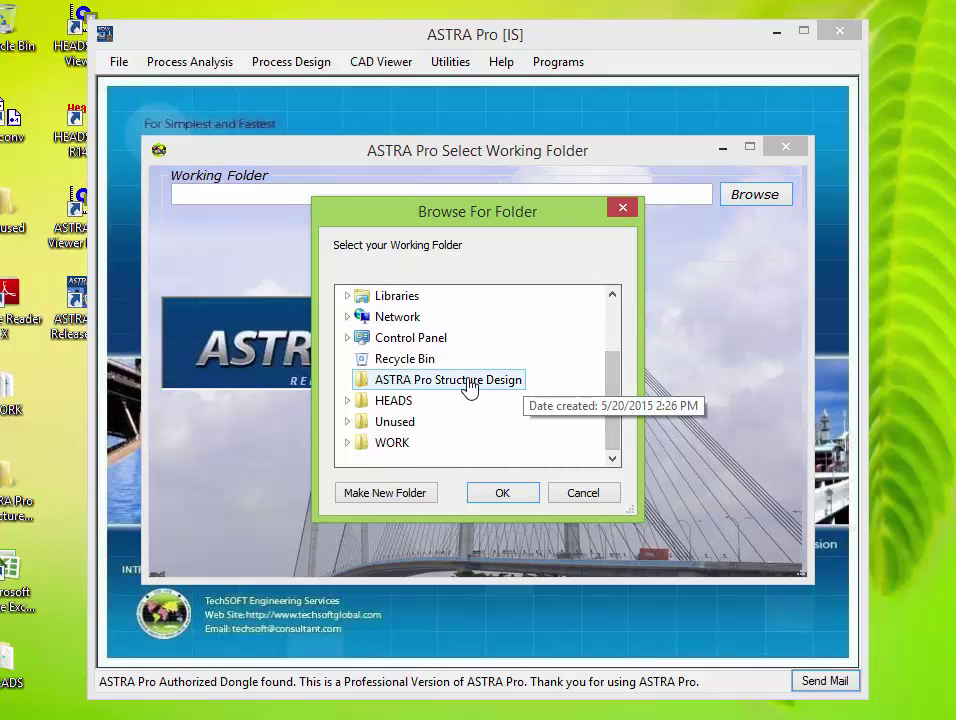
left_click(470, 388)
left_click(504, 493)
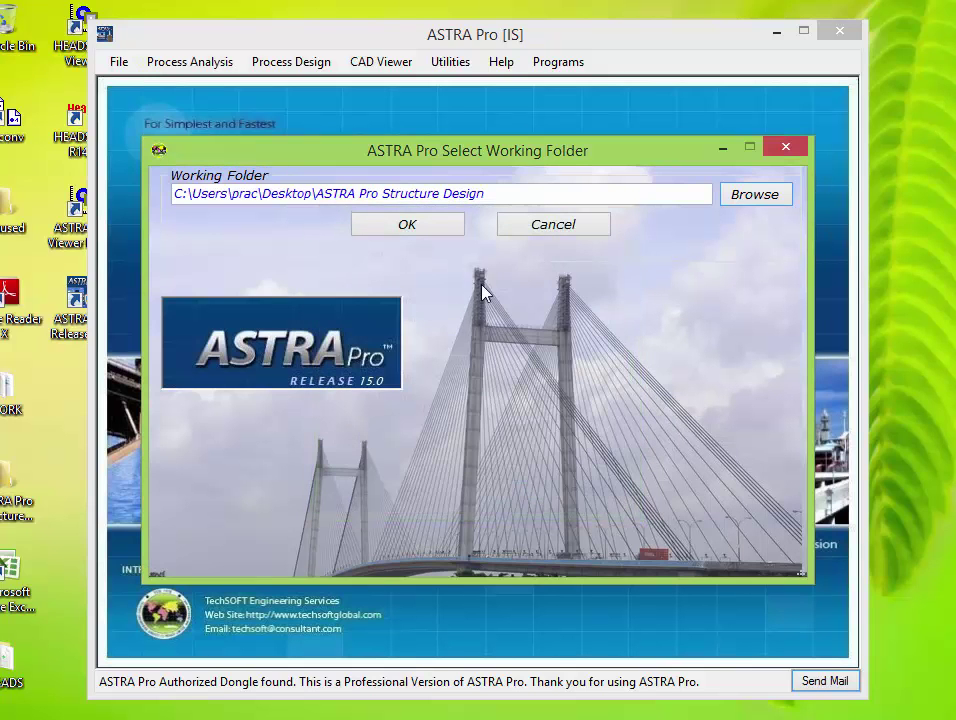
left_click(437, 229)
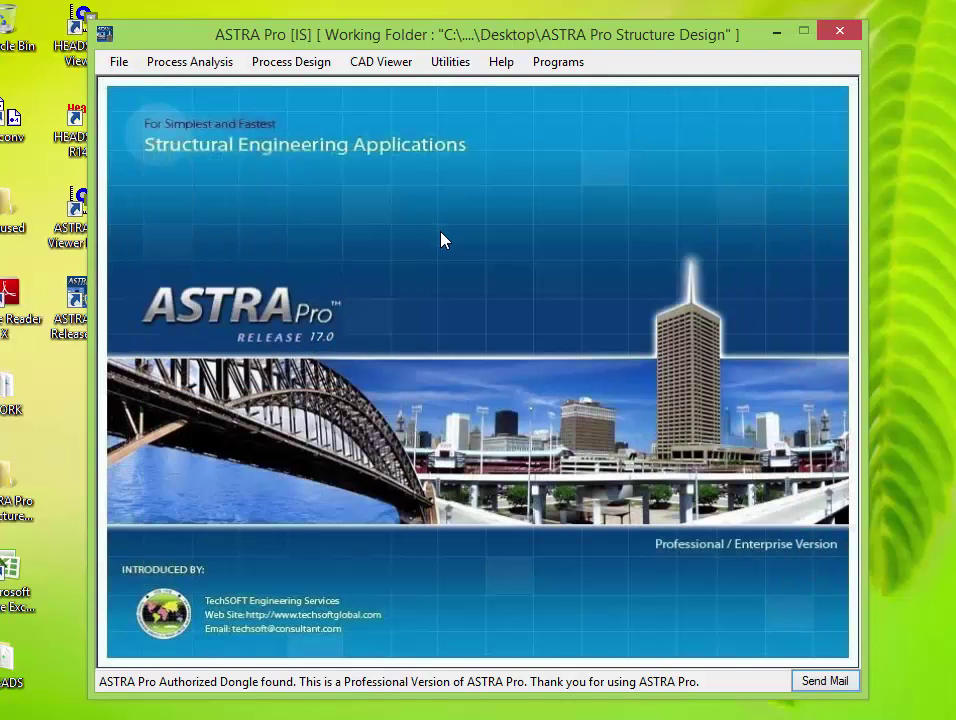
Step: Start the RCC Framed Building Design module for structure design
left_click(288, 64)
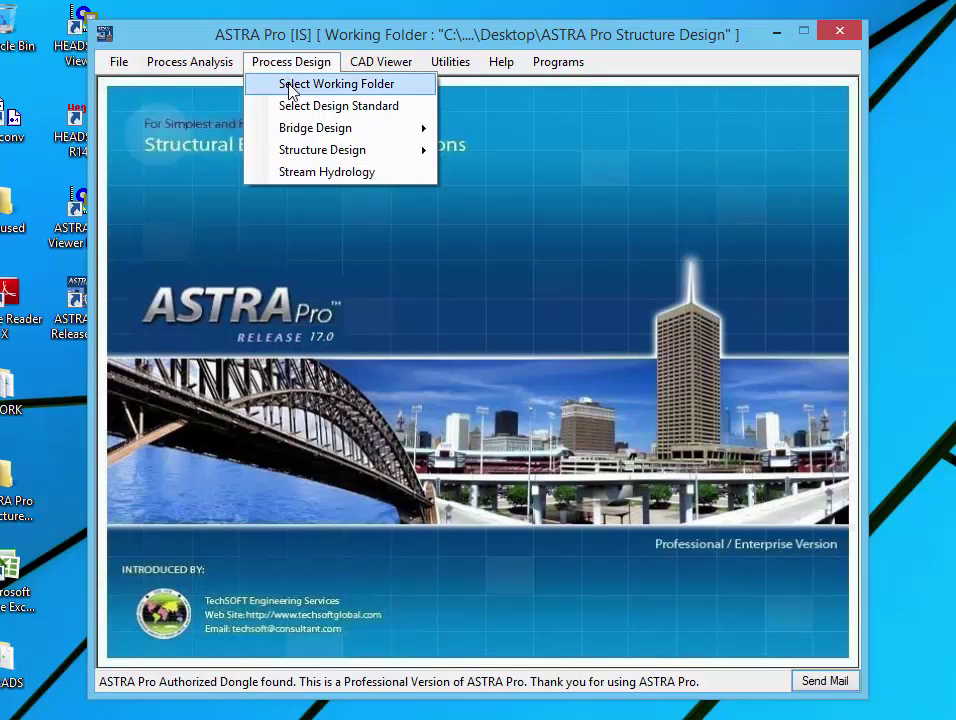
mouse_move(284, 160)
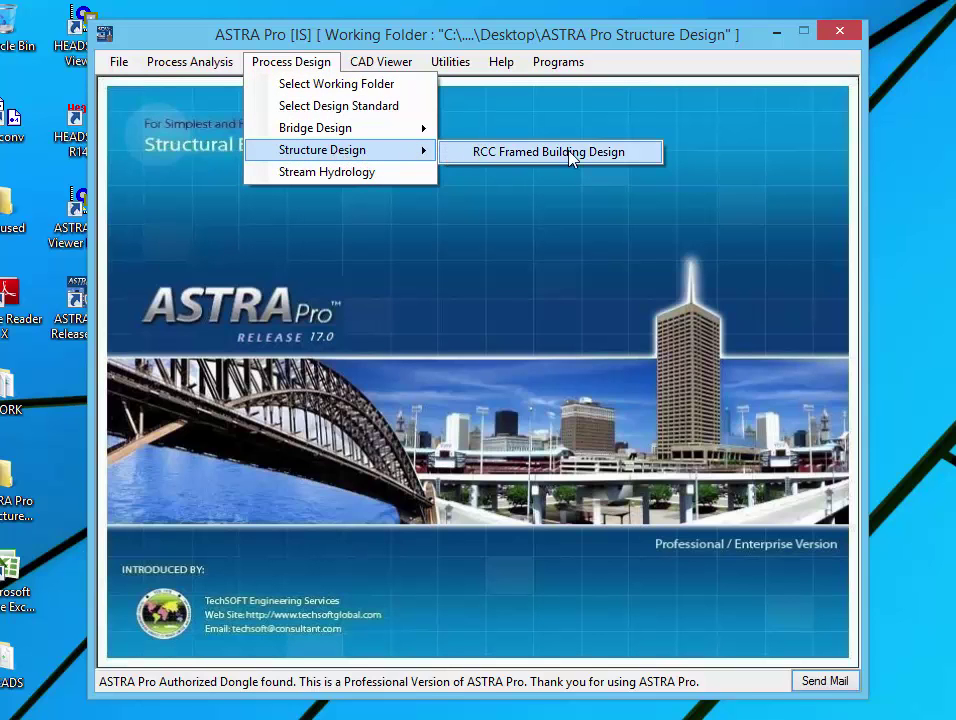
left_click(651, 155)
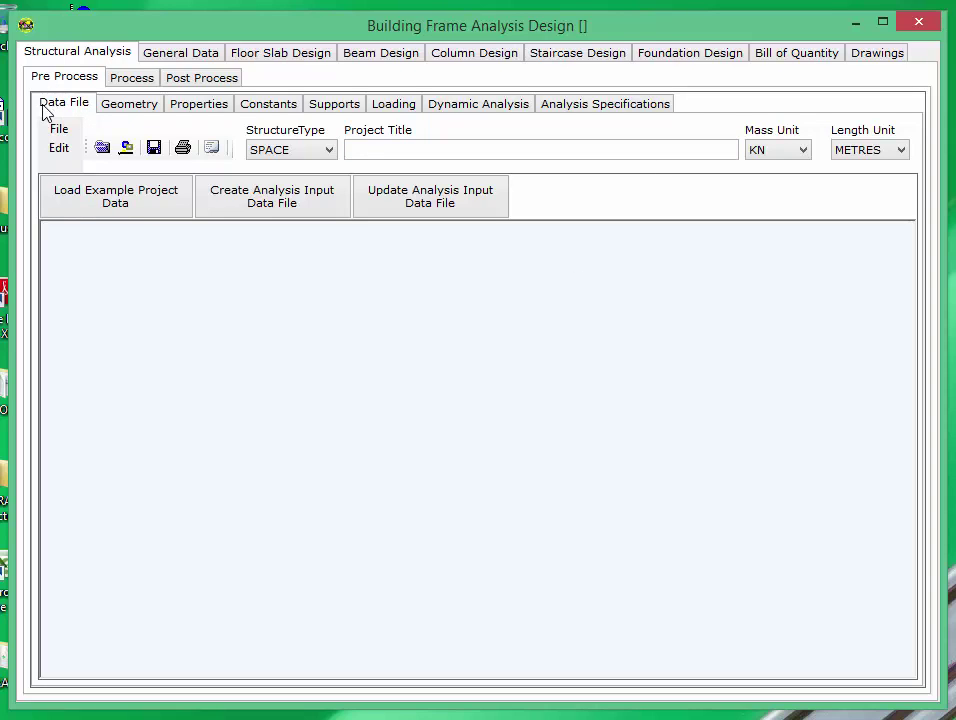
Step: Load Structure_drawing.dwg from the desktop's ASTRA Pro Structure Design folder as the structure model drawing file
left_click(59, 133)
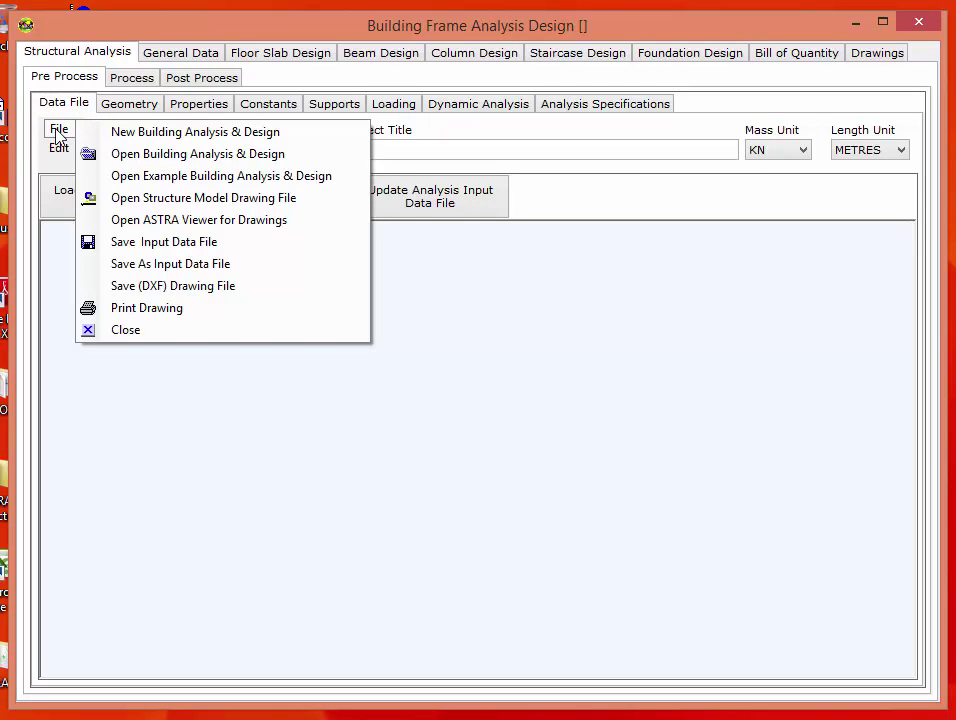
left_click(306, 199)
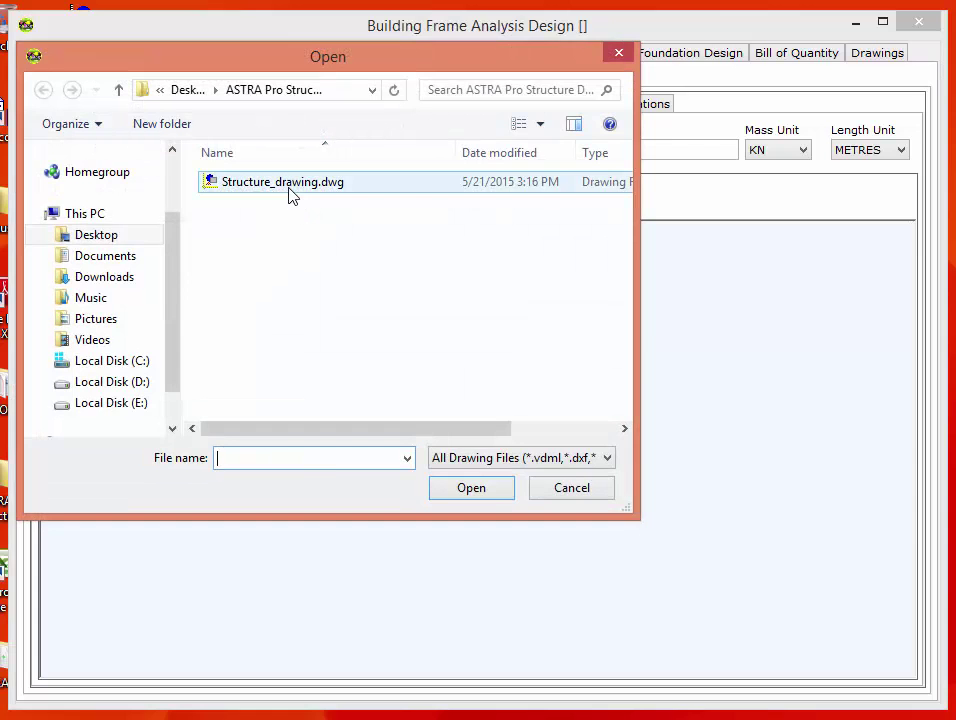
left_click(288, 188)
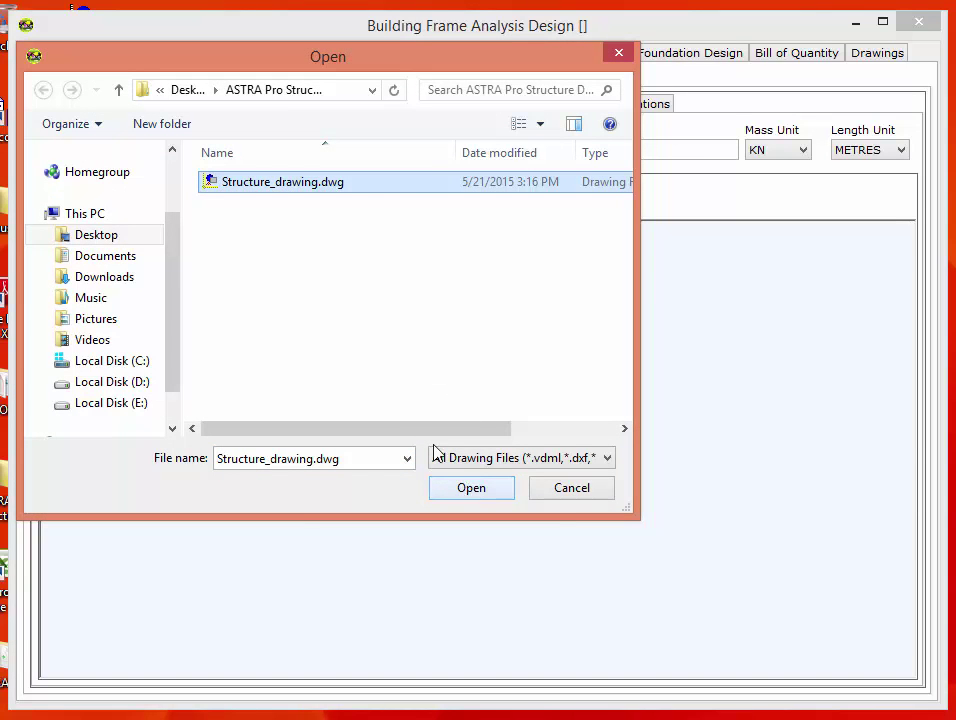
left_click(115, 240)
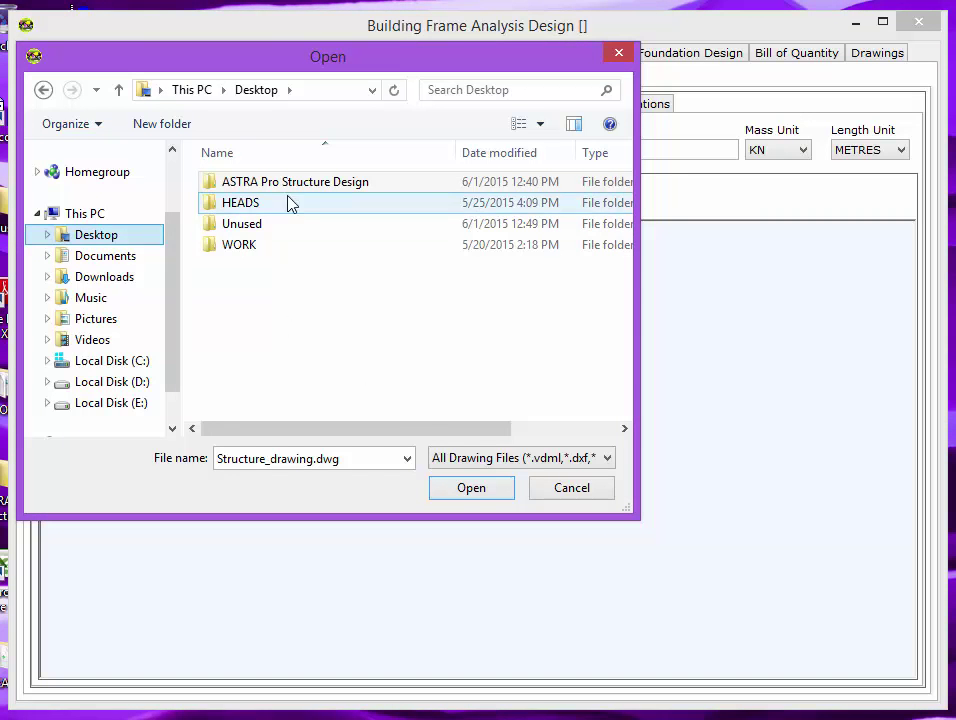
double_click(316, 184)
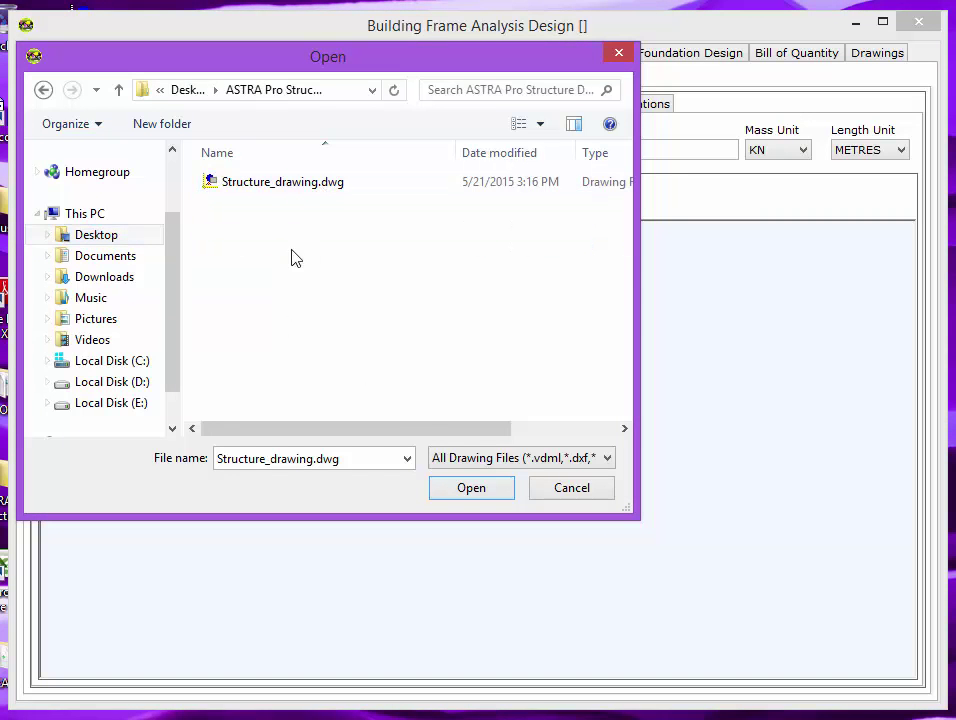
left_click(241, 192)
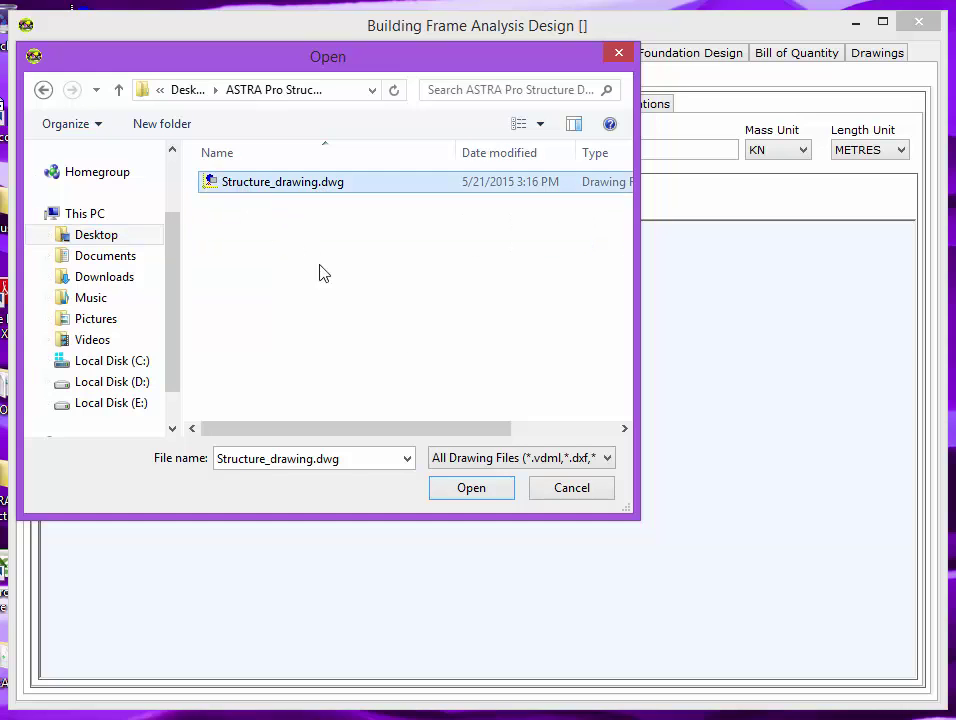
left_click(470, 488)
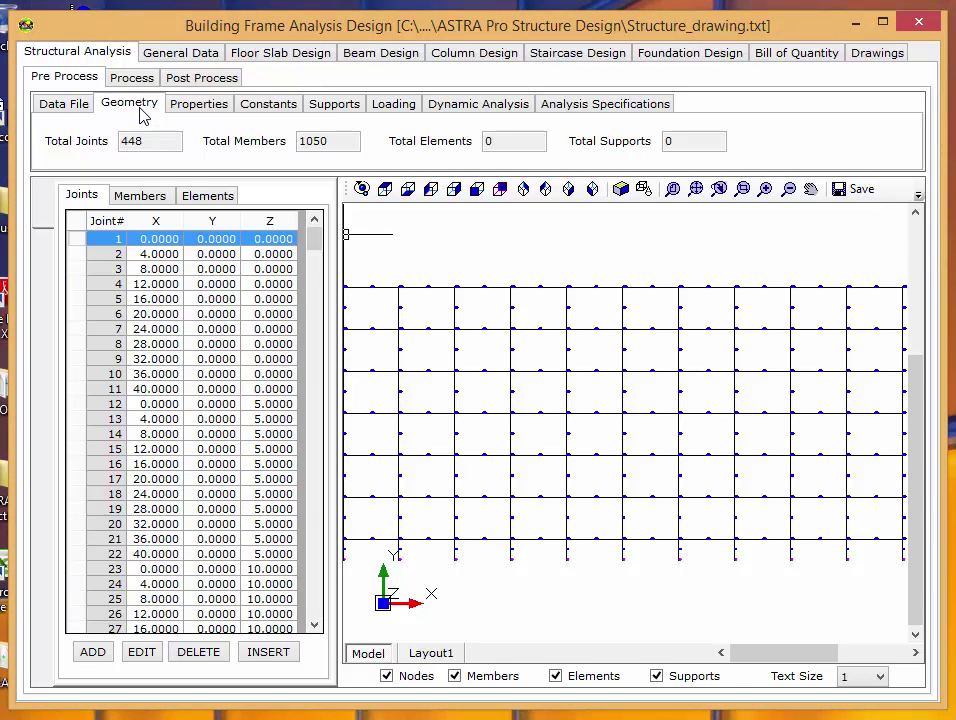
Step: Rotate the imported frame in 3D and examine the node and member numbers at its lower corner up close
left_click(362, 189)
mouse_move(516, 337)
left_mouse_down()
mouse_move(506, 331)
mouse_move(517, 343)
left_mouse_up()
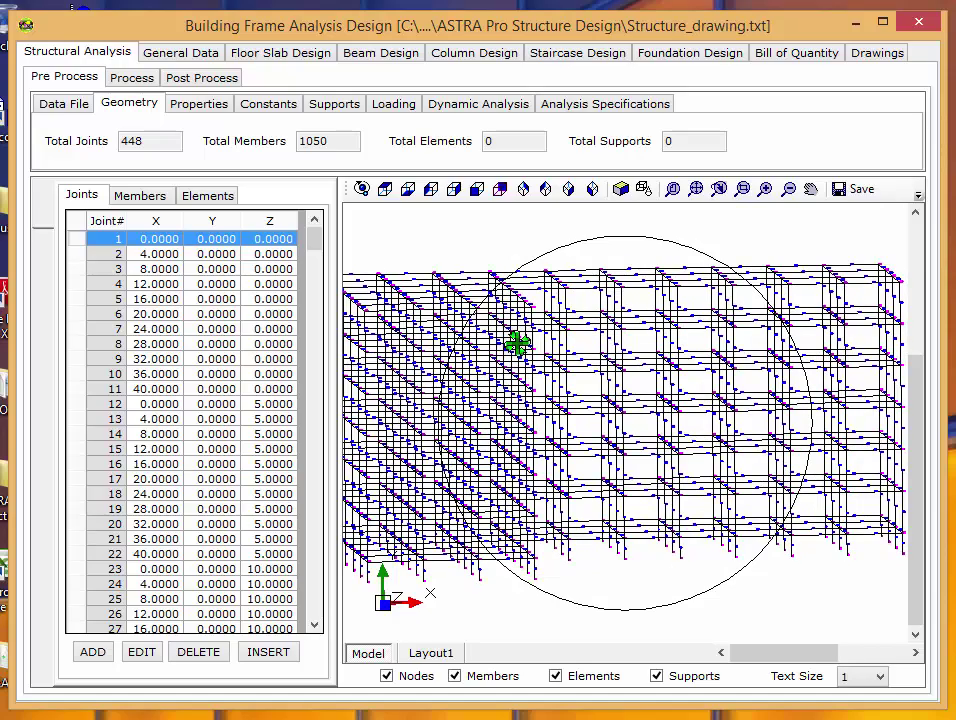
left_click_drag(516, 342, 548, 357)
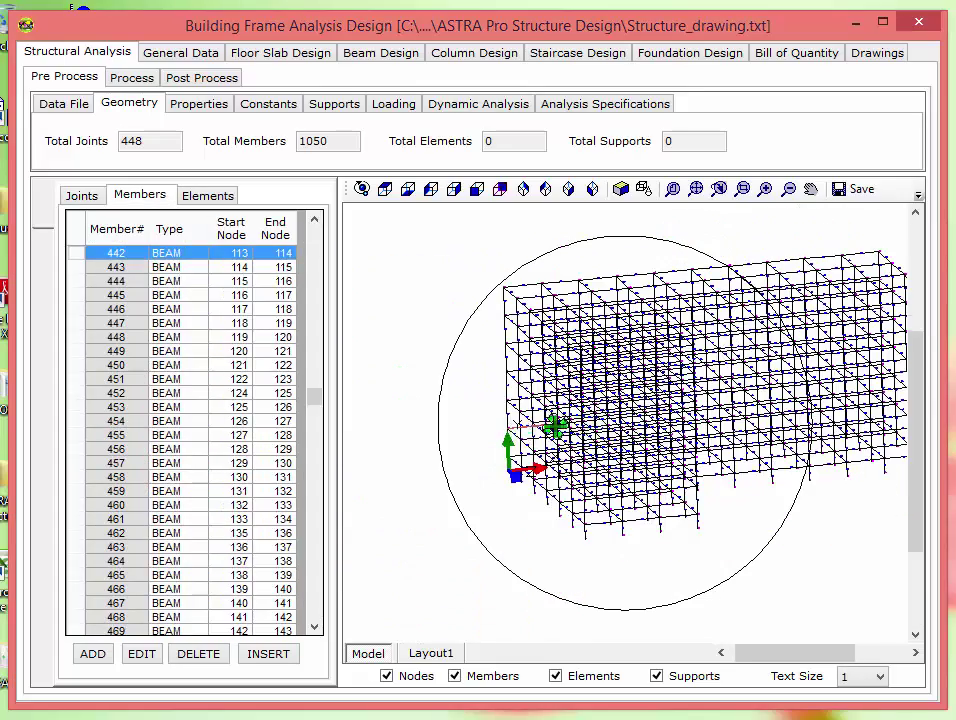
left_click_drag(551, 427, 457, 503)
scroll(457, 503, "up", 3)
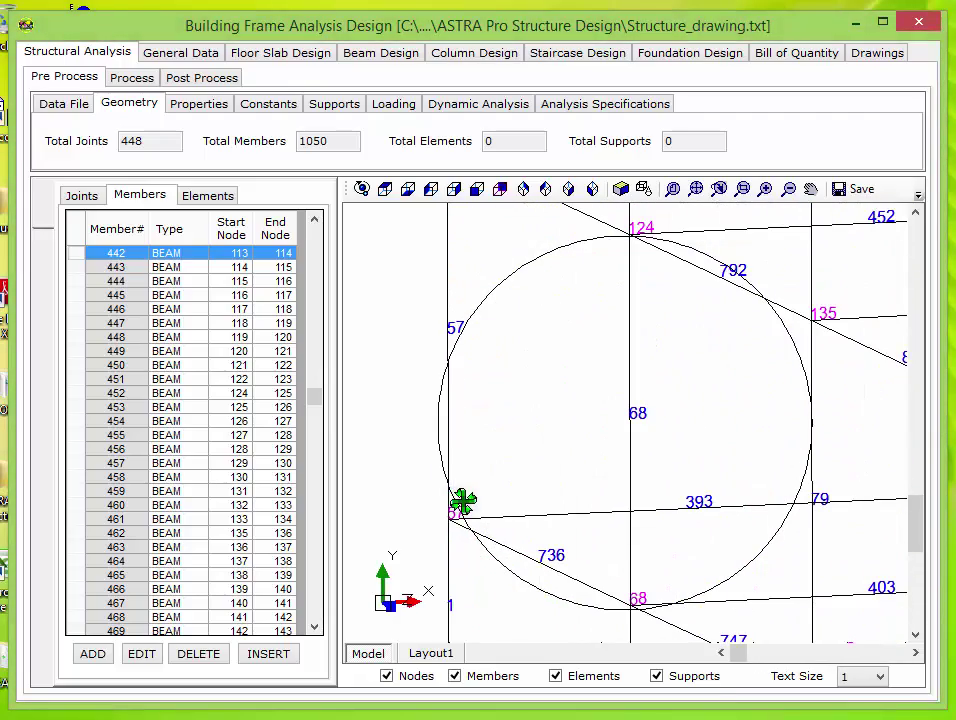
scroll(455, 510, "up", 1)
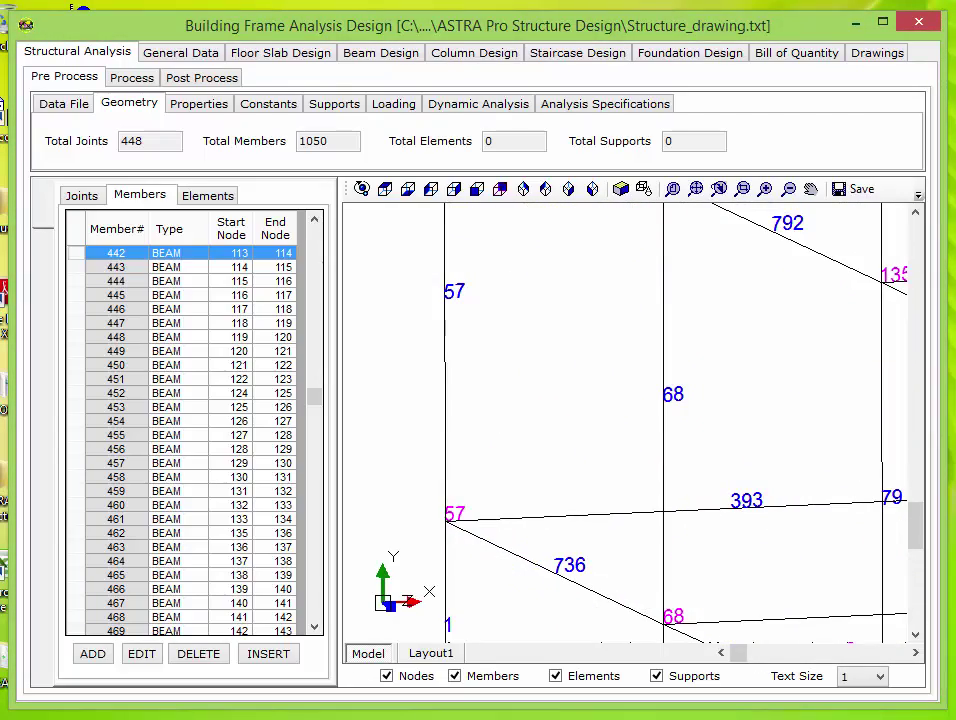
Step: Pick joint 57 and members 393, 57, 781 and 442 in the model to examine their geometry table entries
left_click(446, 521)
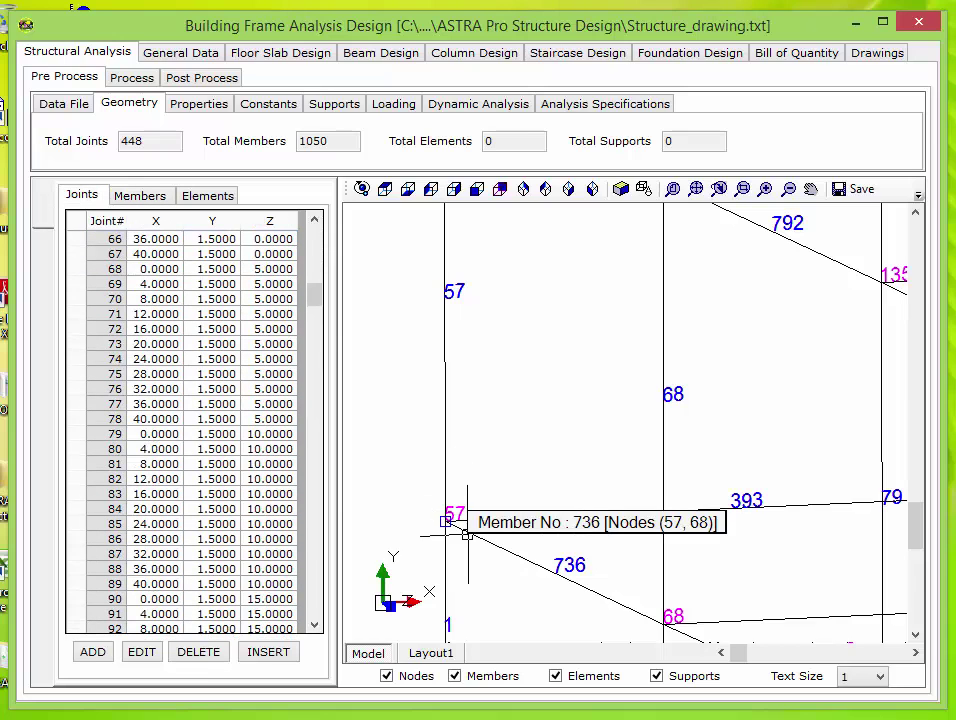
left_click(731, 508)
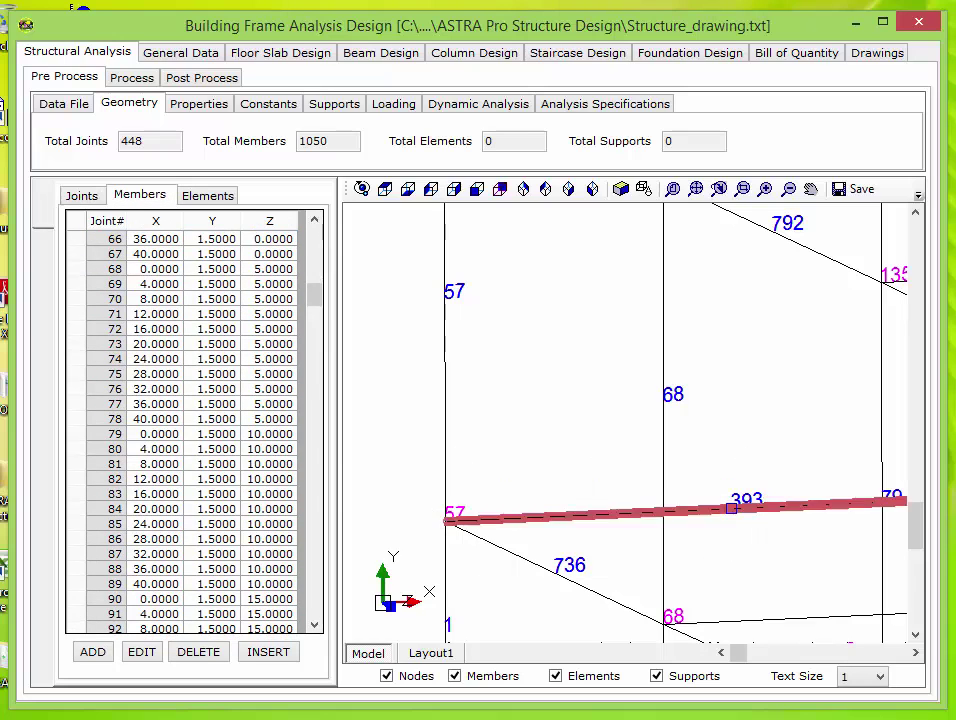
left_click(444, 299)
scroll(505, 480, "down", 2)
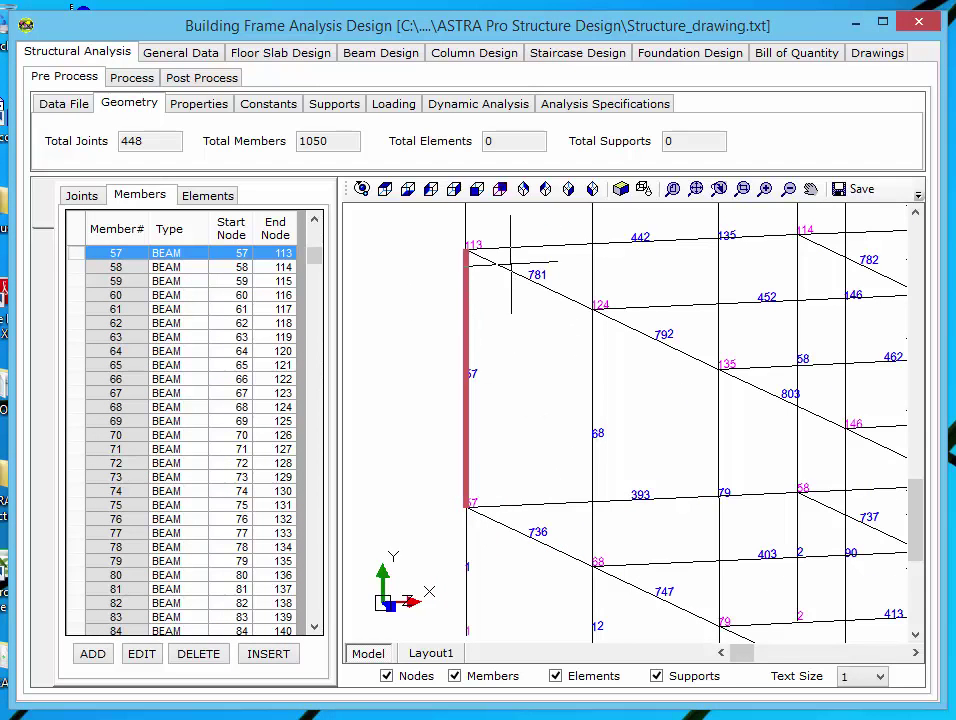
left_click(508, 272)
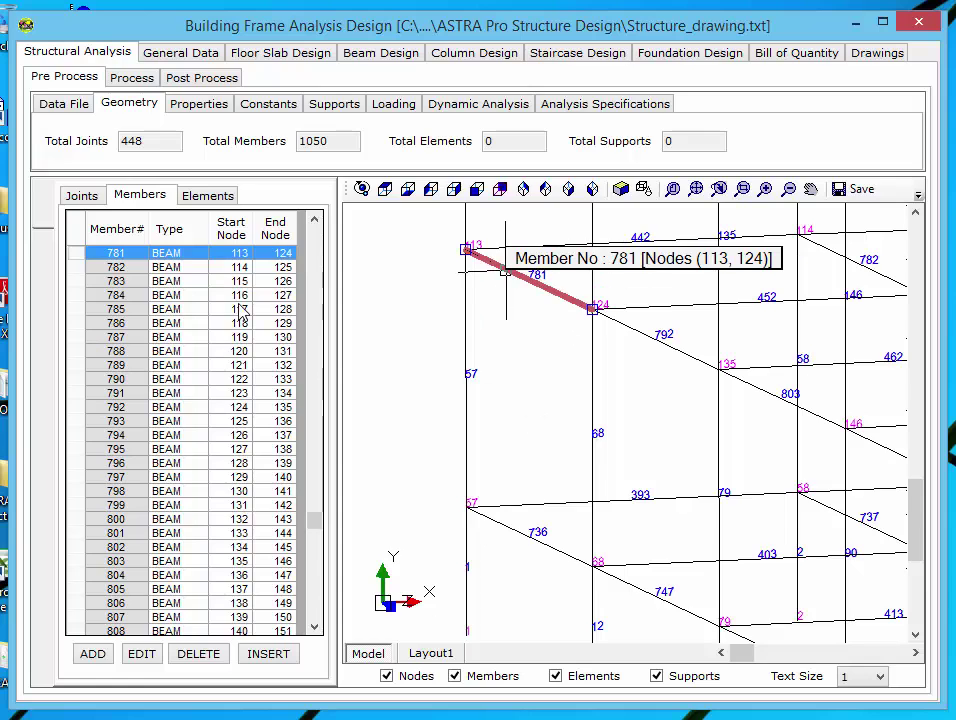
left_click(530, 244)
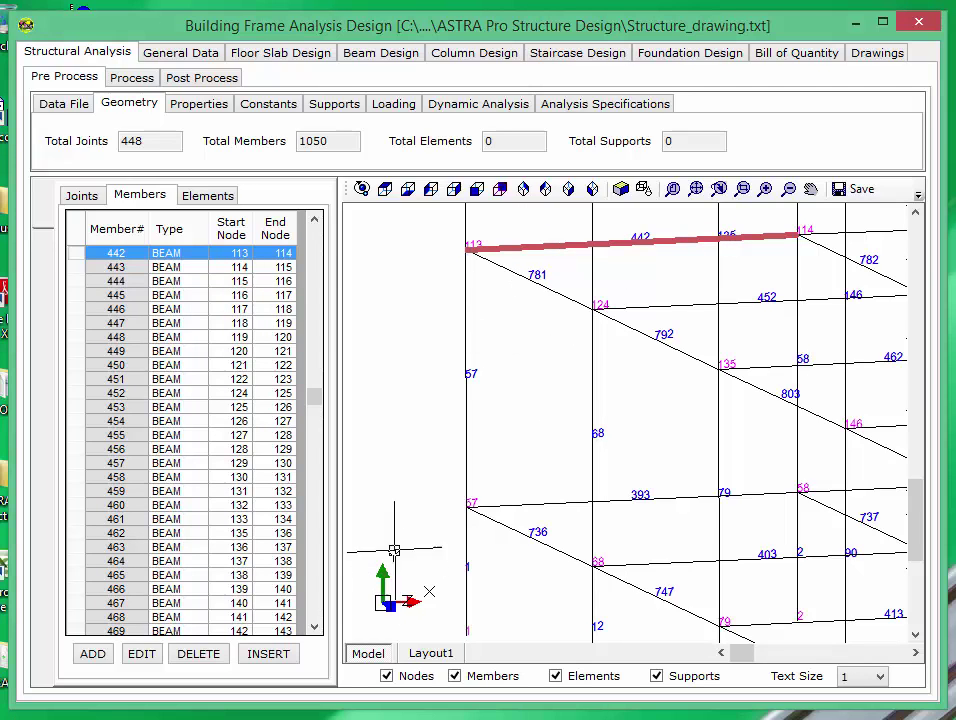
Step: Bring up the section property definitions and select the whole frame in the front view
left_click(201, 106)
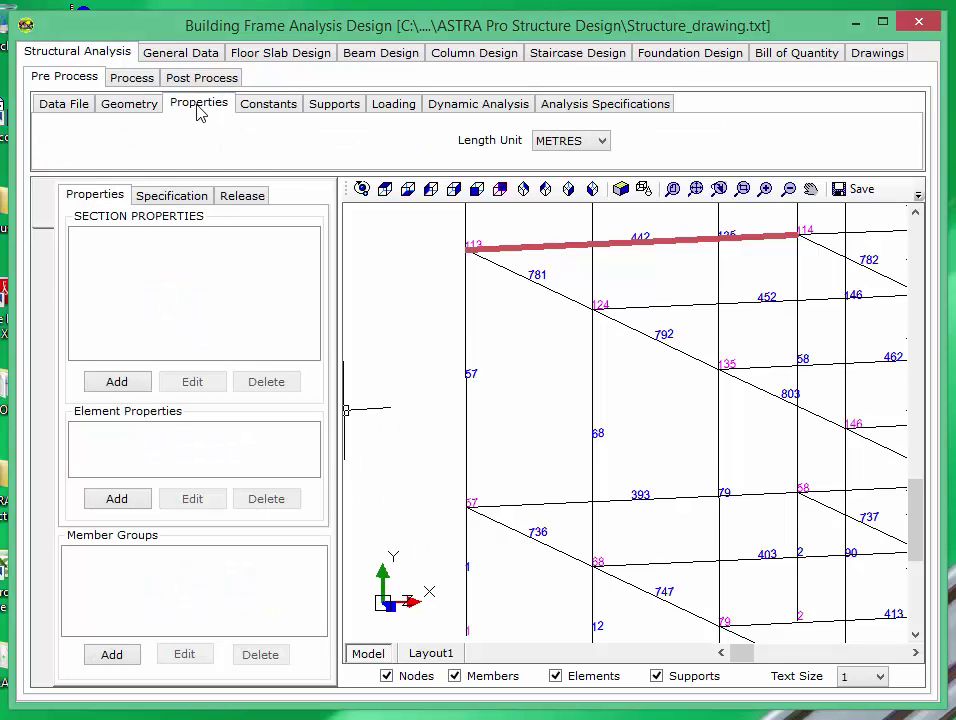
left_click(365, 192)
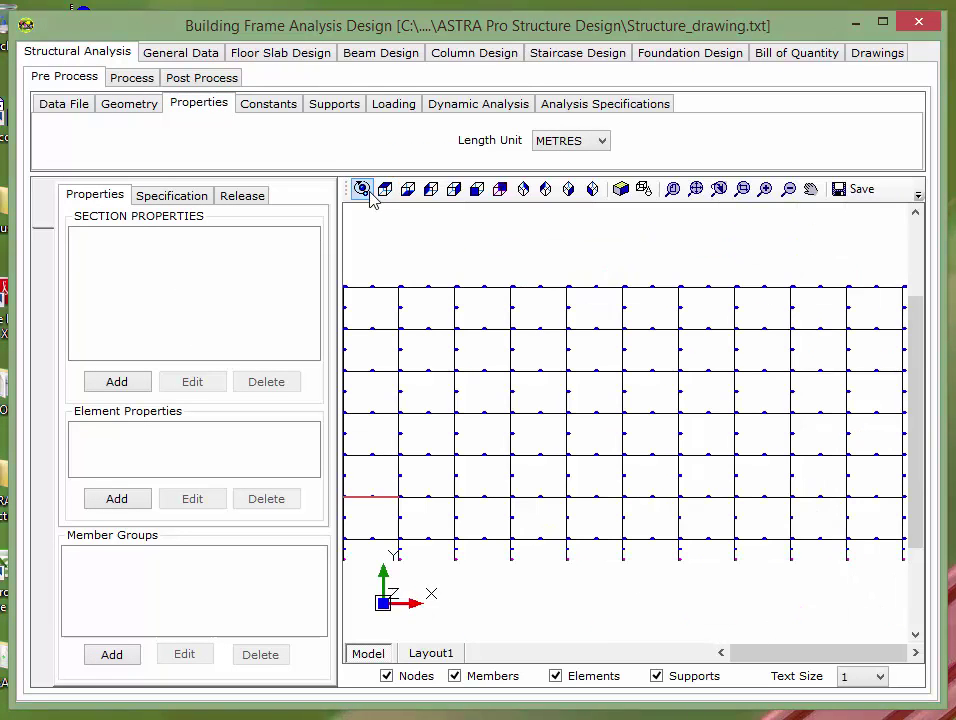
left_click(386, 220)
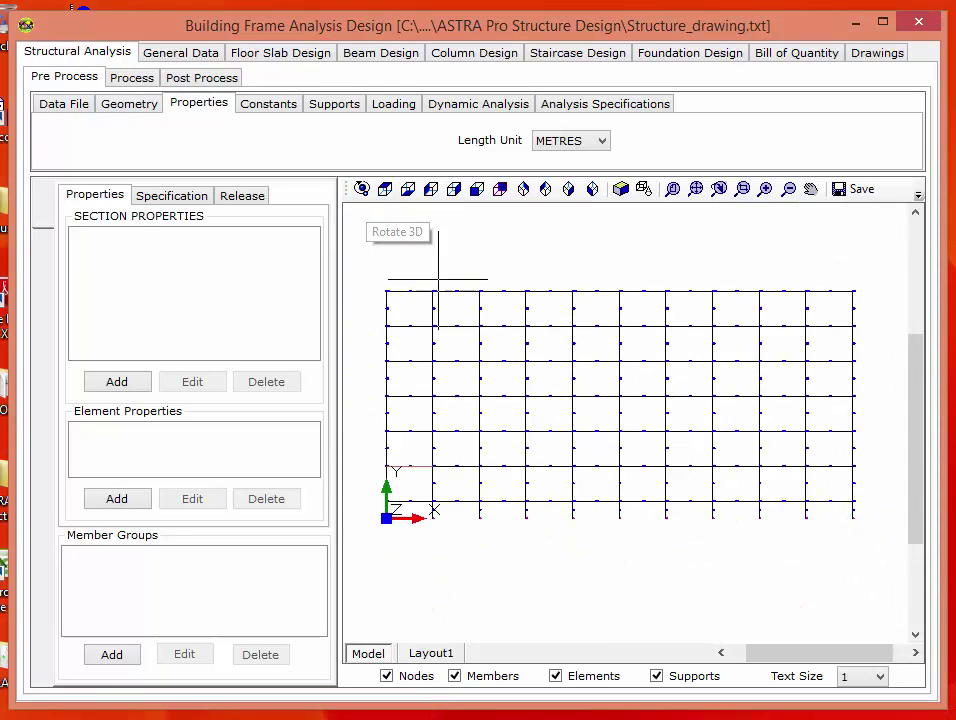
left_click_drag(373, 274, 878, 536)
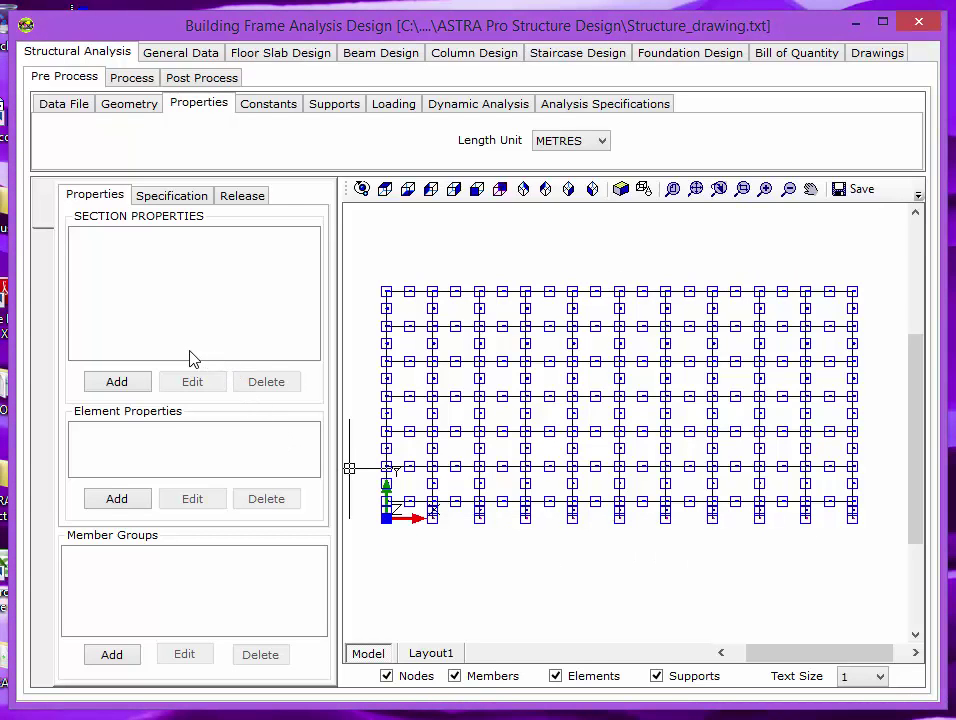
Step: Add a section property for the selected columns, members 1 TO 392, with YD 0.40 and ZD 0.6
left_click(117, 382)
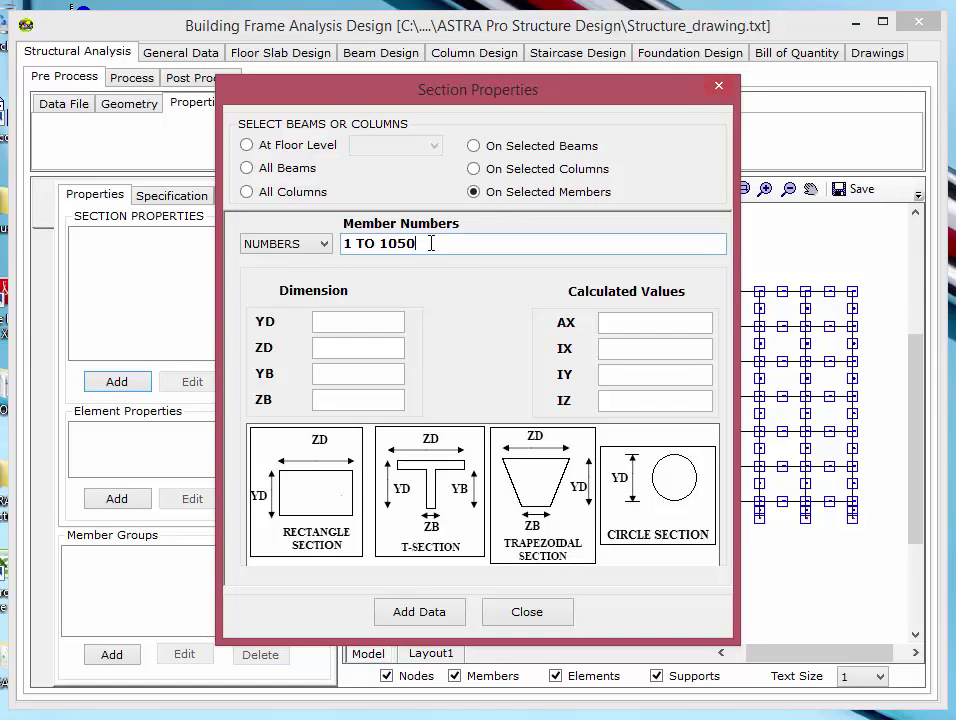
left_click_drag(416, 243, 347, 243)
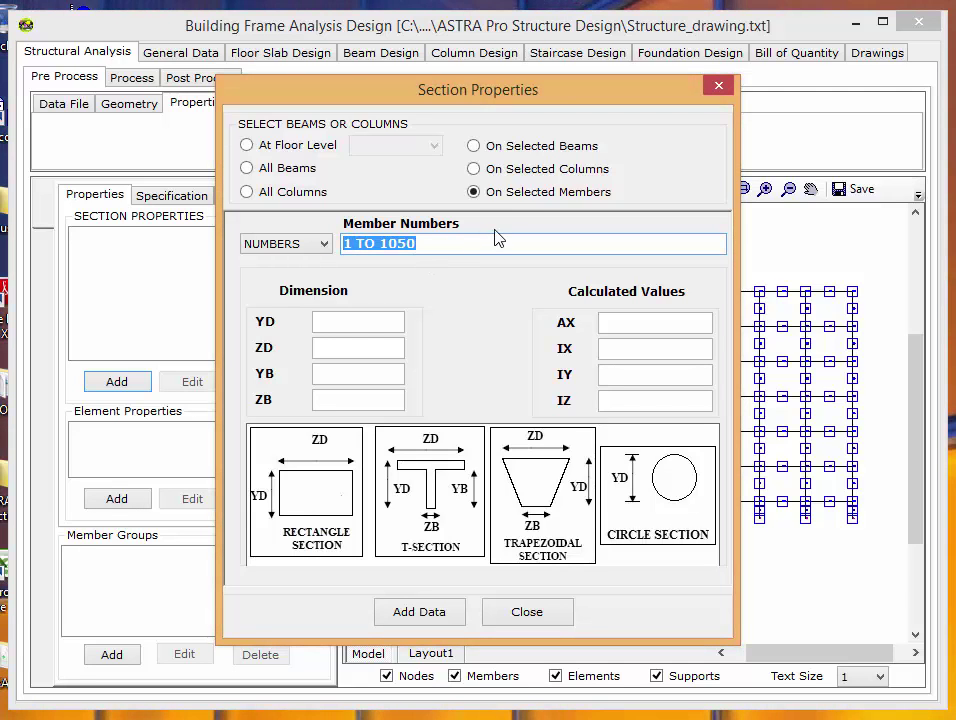
left_click(503, 170)
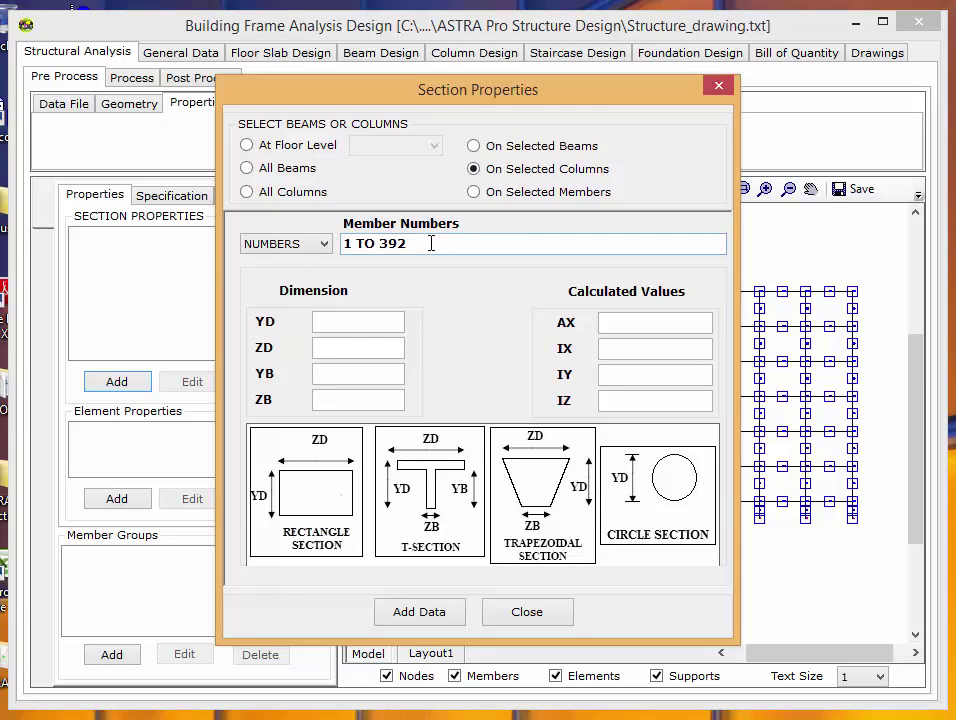
left_click_drag(431, 243, 336, 243)
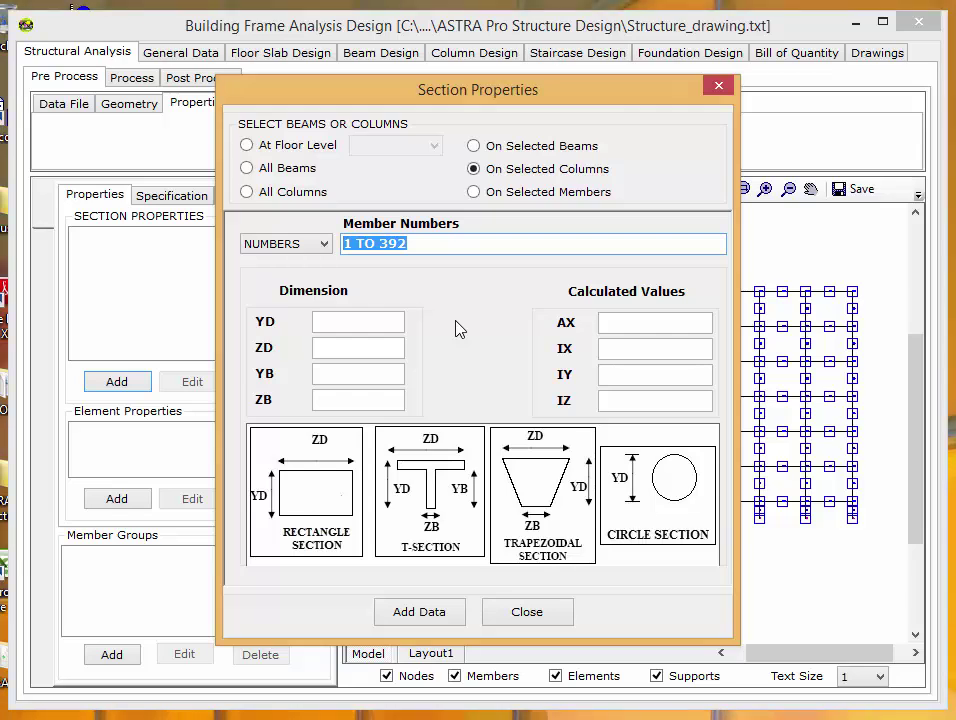
left_click(377, 322)
type("0.40")
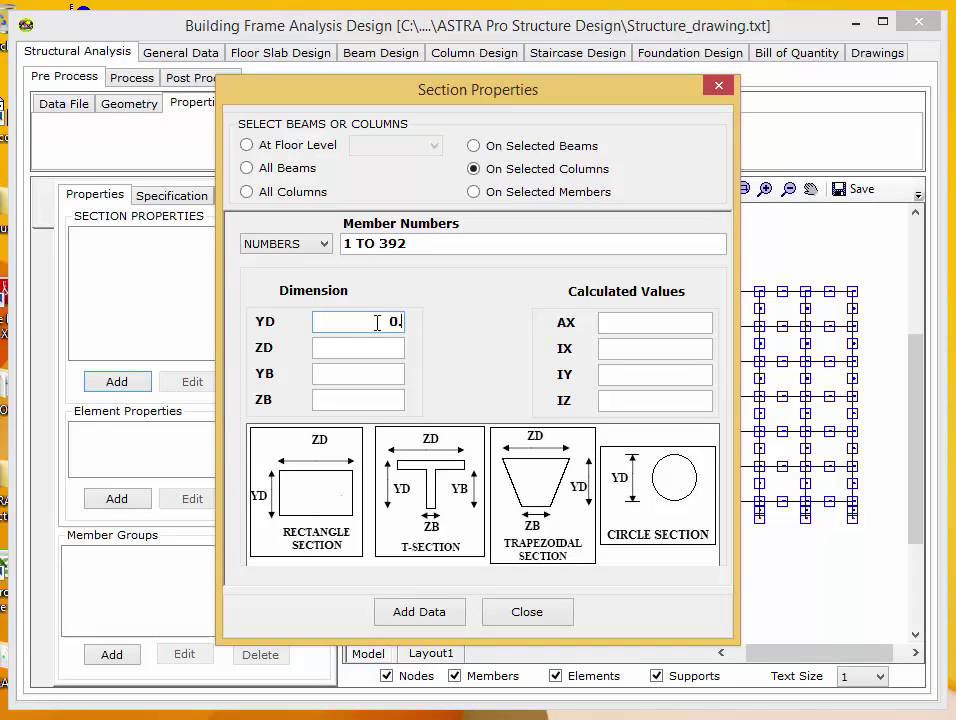
left_click(374, 350)
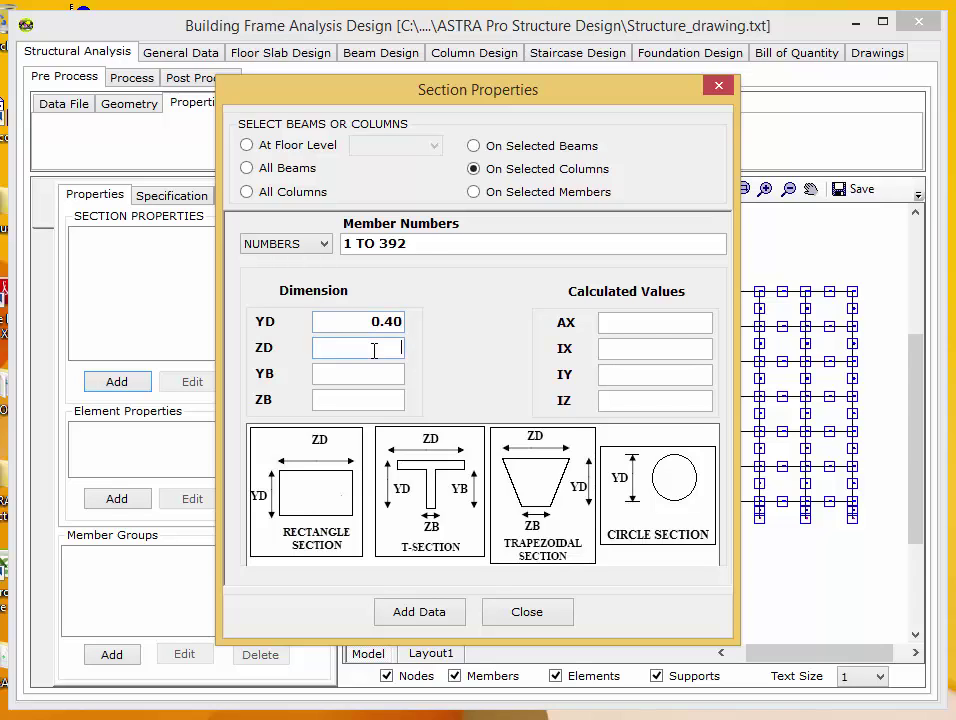
type("0.6")
left_click(416, 614)
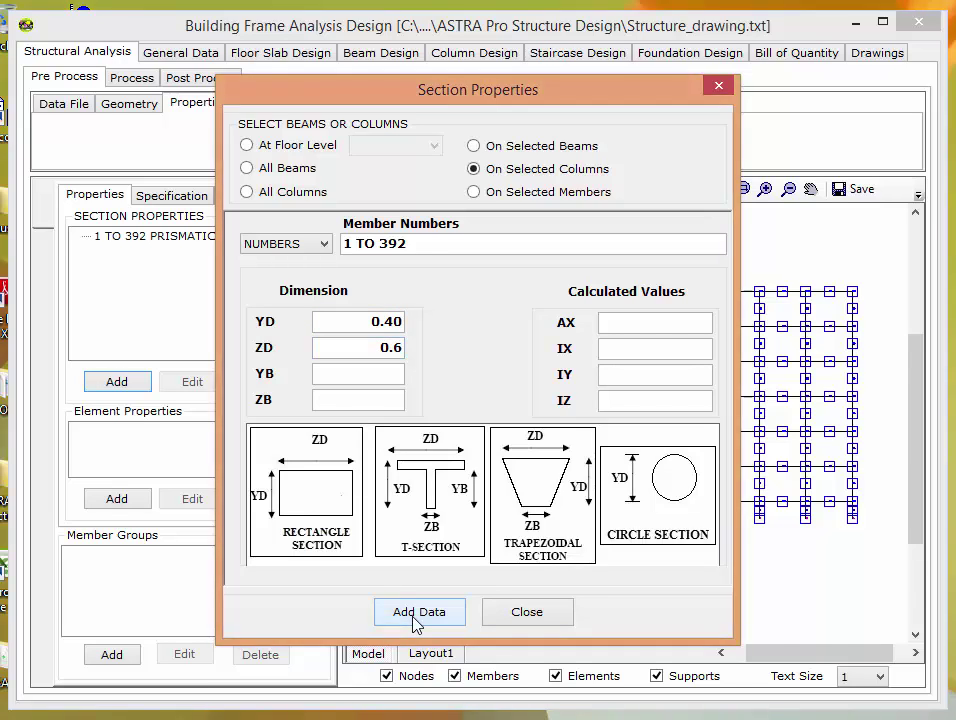
Step: Add a section property for the selected beams, members 393 TO 1050, with YD 0.3 and ZD 0.5
left_click(533, 157)
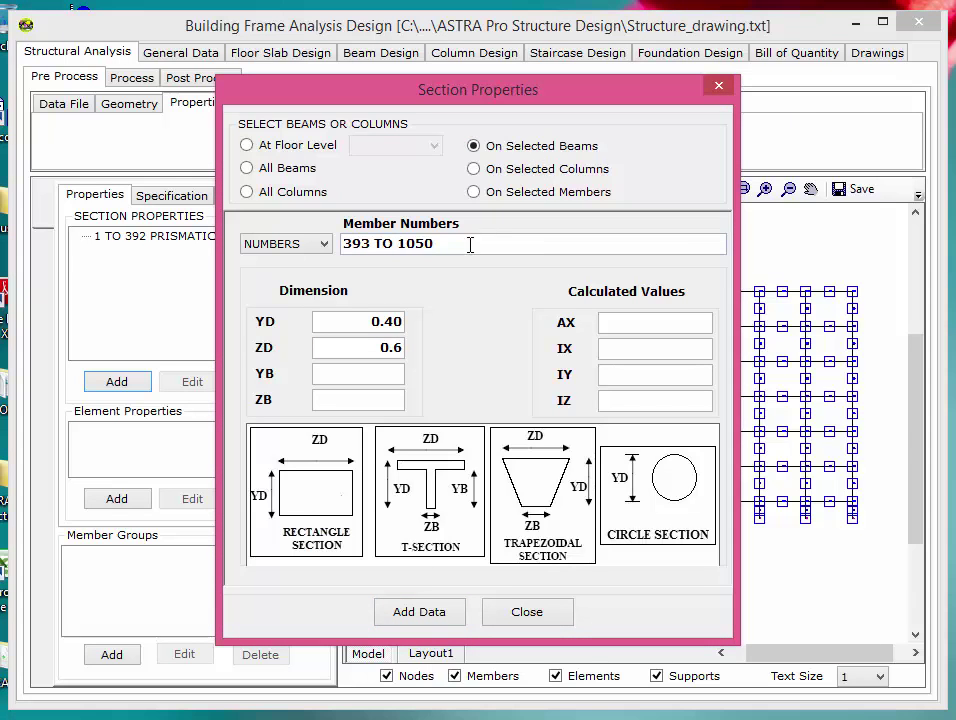
left_click_drag(440, 243, 338, 243)
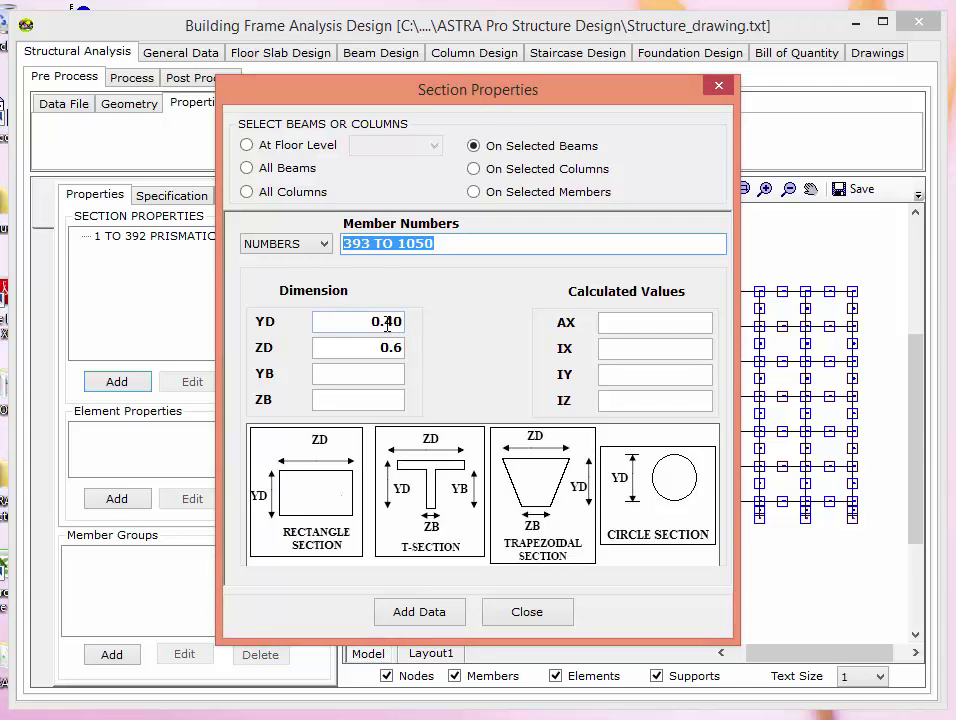
left_click_drag(386, 321, 410, 347)
type("3")
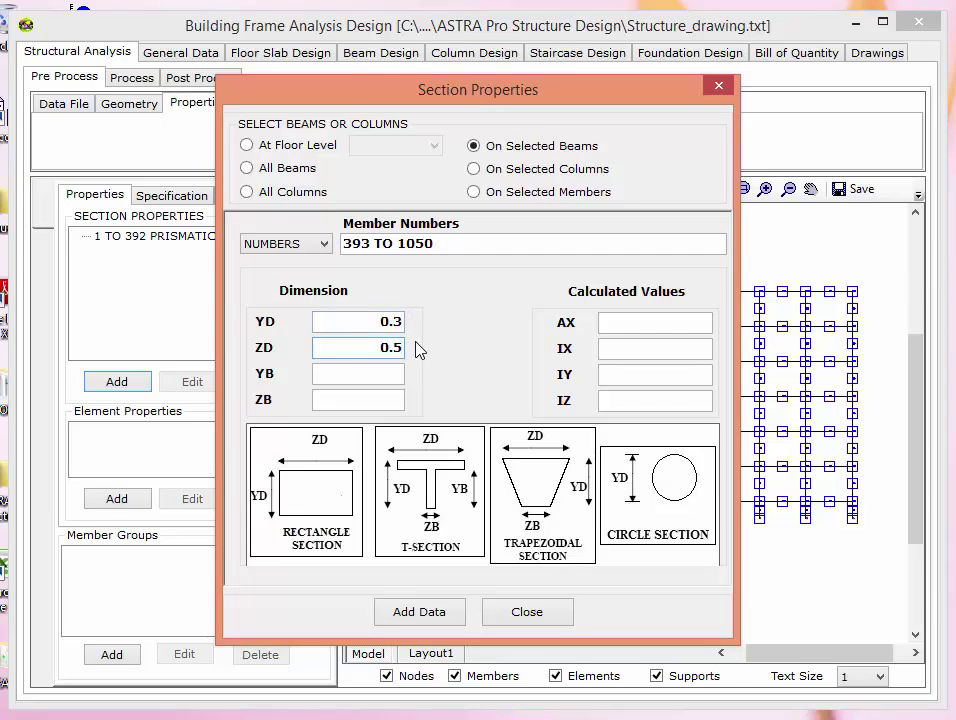
left_click(416, 612)
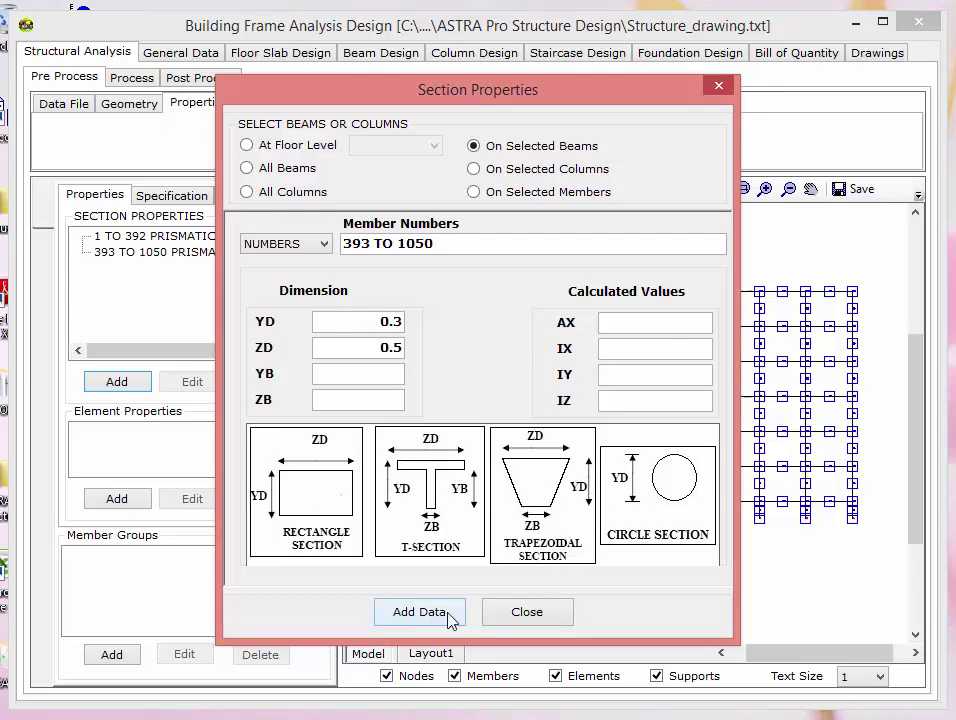
left_click(523, 612)
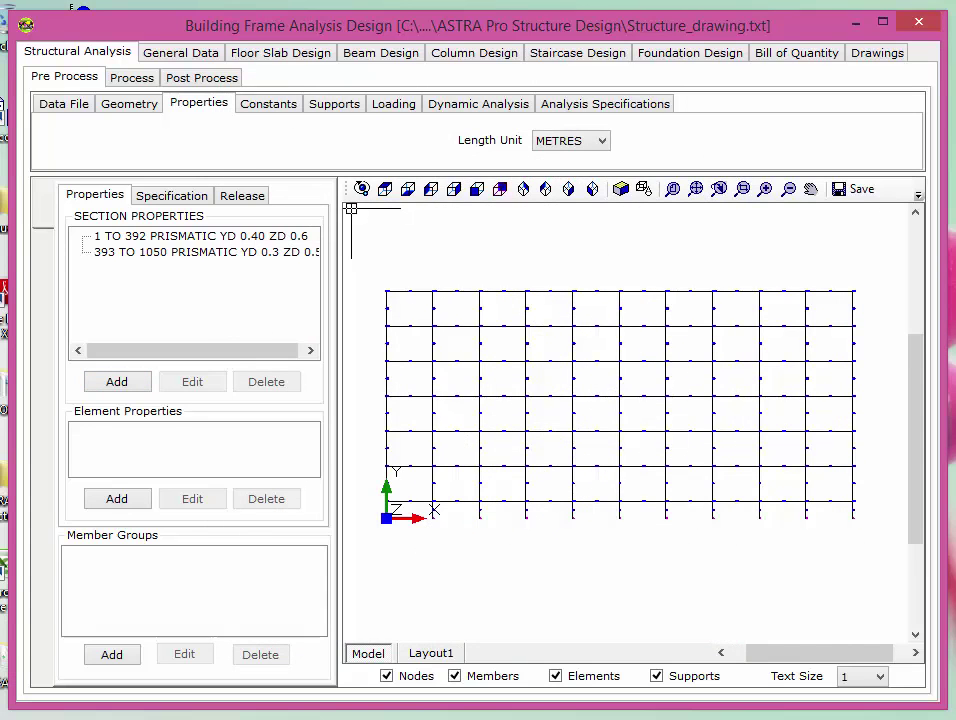
Step: Highlight the column and beam section assignments in turn and examine them on the frame rotated in 3D
left_click(155, 240)
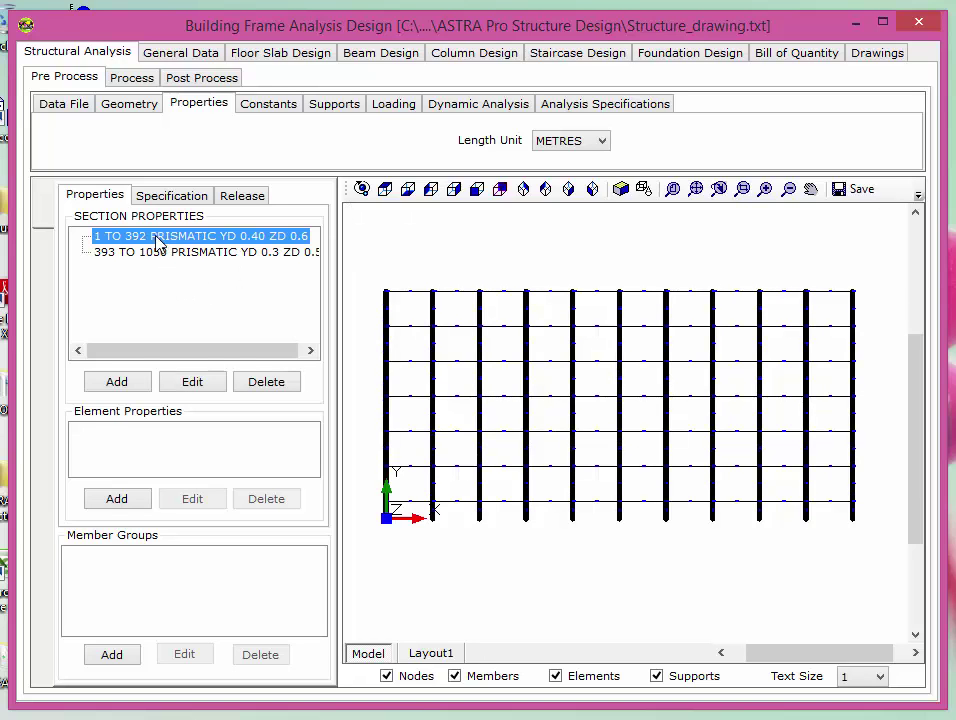
left_click(157, 253)
key("Up")
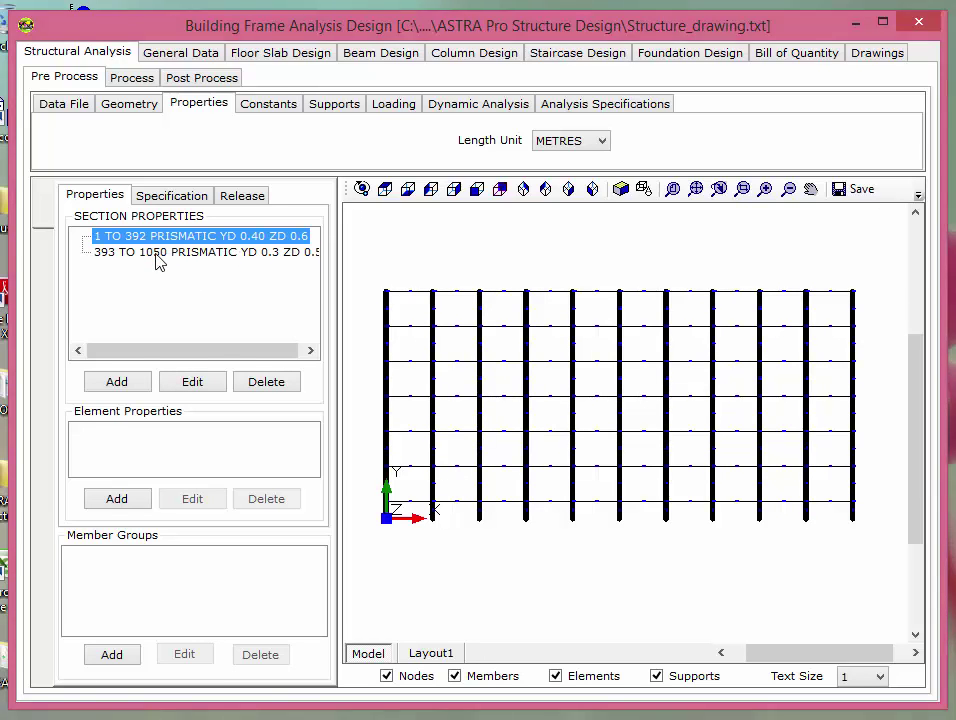
left_click(156, 253)
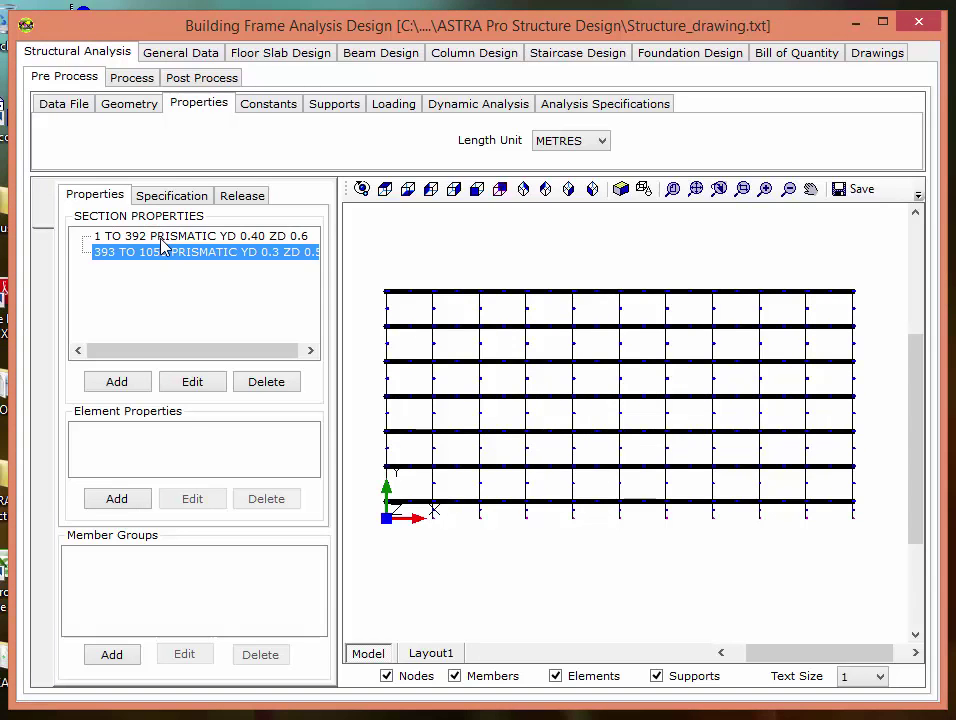
left_click(161, 241)
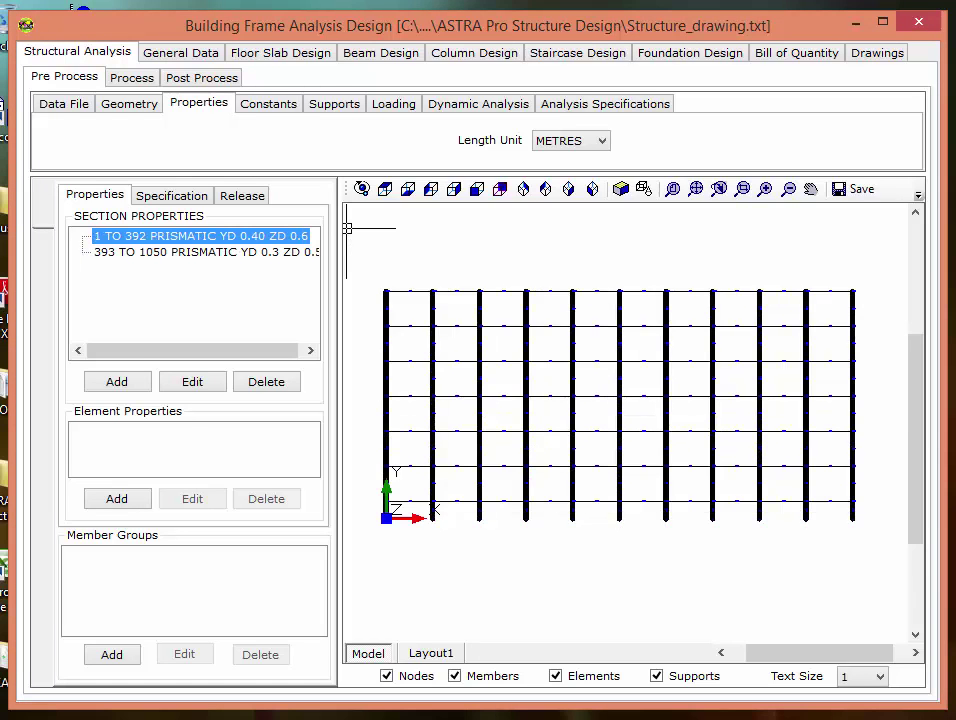
left_click(362, 188)
left_click_drag(478, 340, 510, 346)
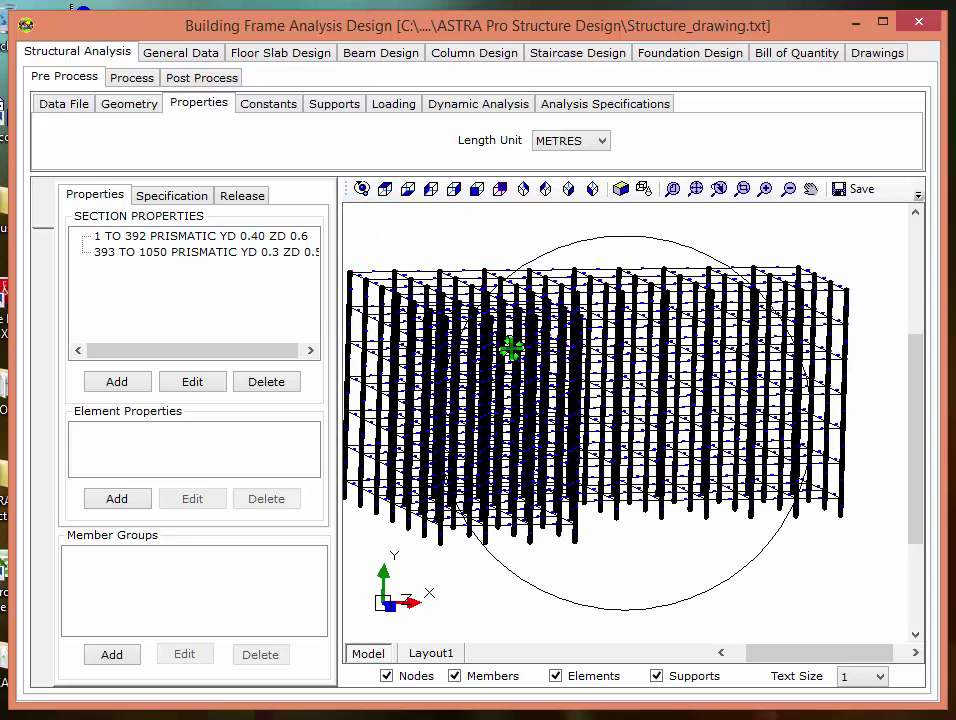
left_click(196, 257)
Step: Add CONCRETE material constants for elastic modulus, density and Poisson's ratio to ALL members
left_click(270, 105)
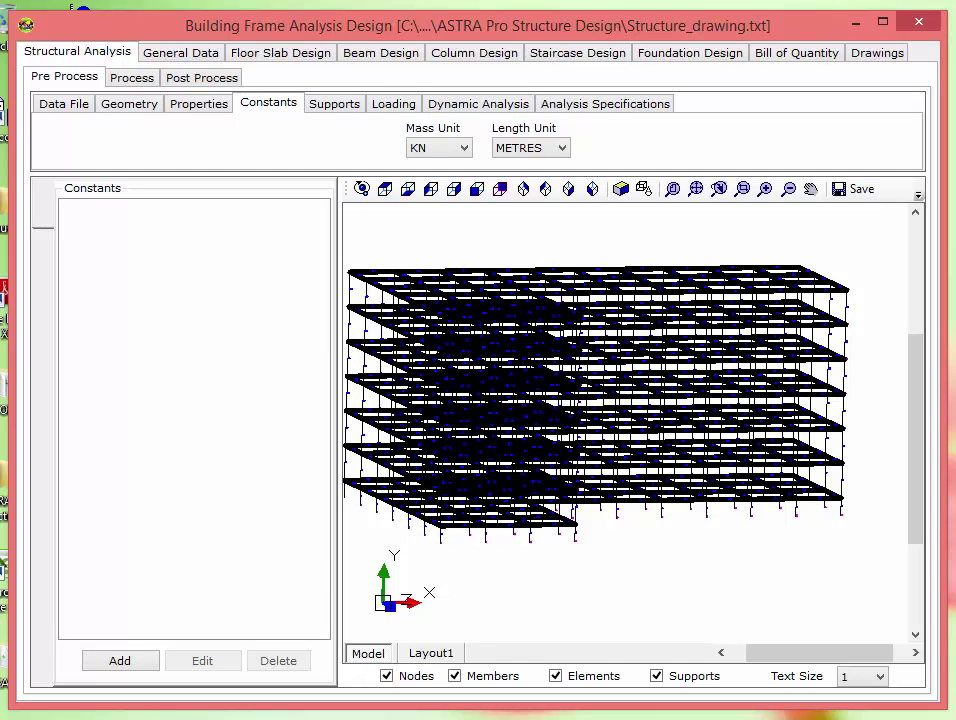
left_click(119, 664)
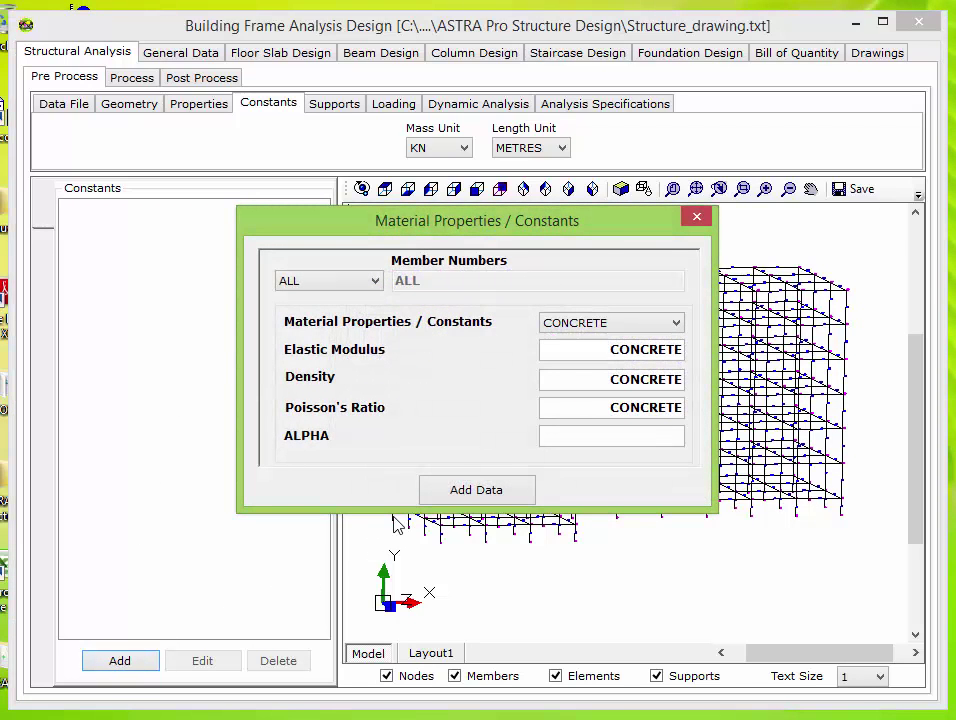
left_click(676, 323)
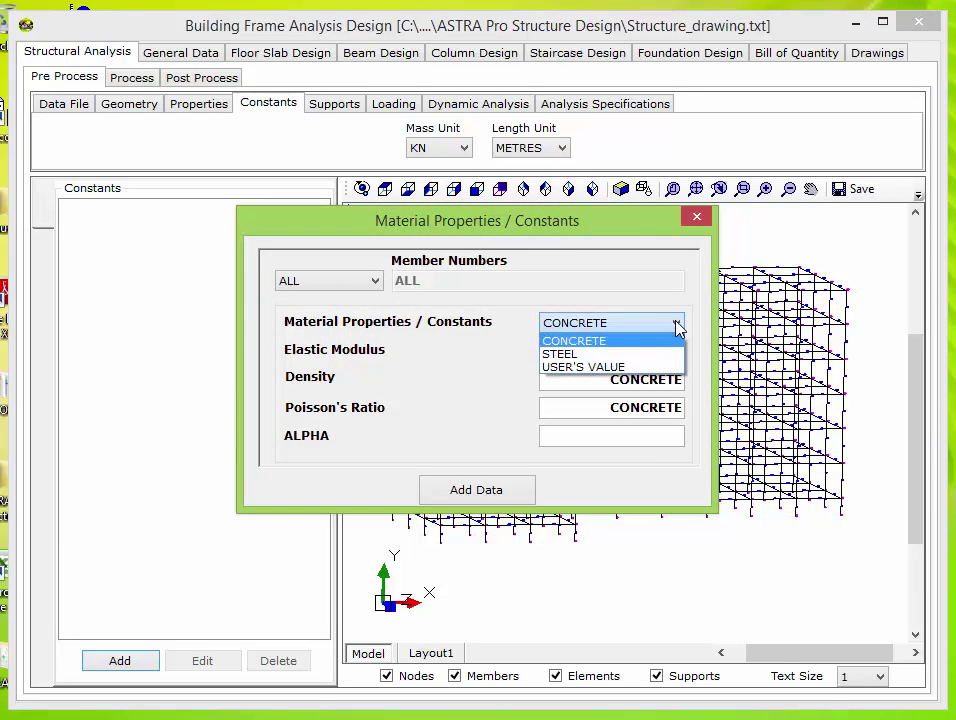
left_click(675, 324)
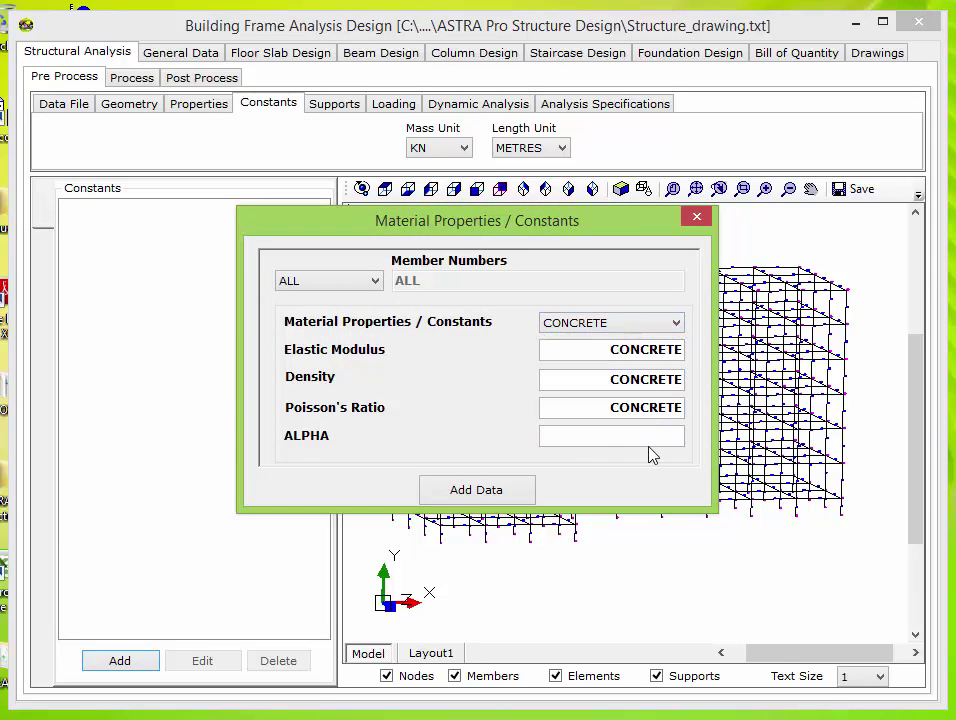
left_click(462, 492)
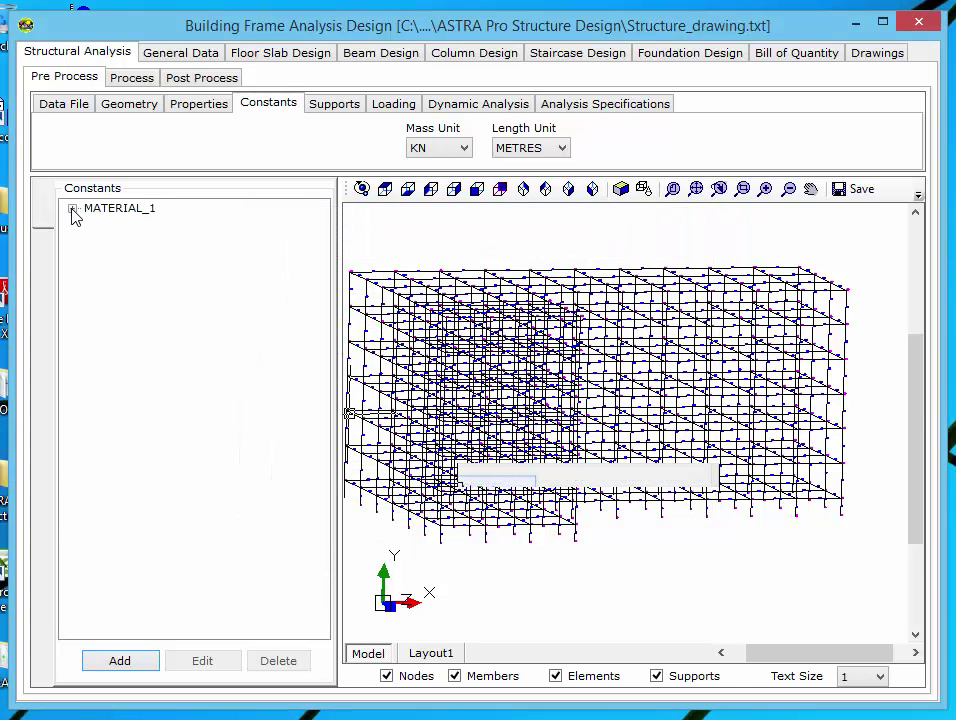
Step: Expand the new material and review its Poisson's ratio, density and elastic modulus entries
left_click(72, 209)
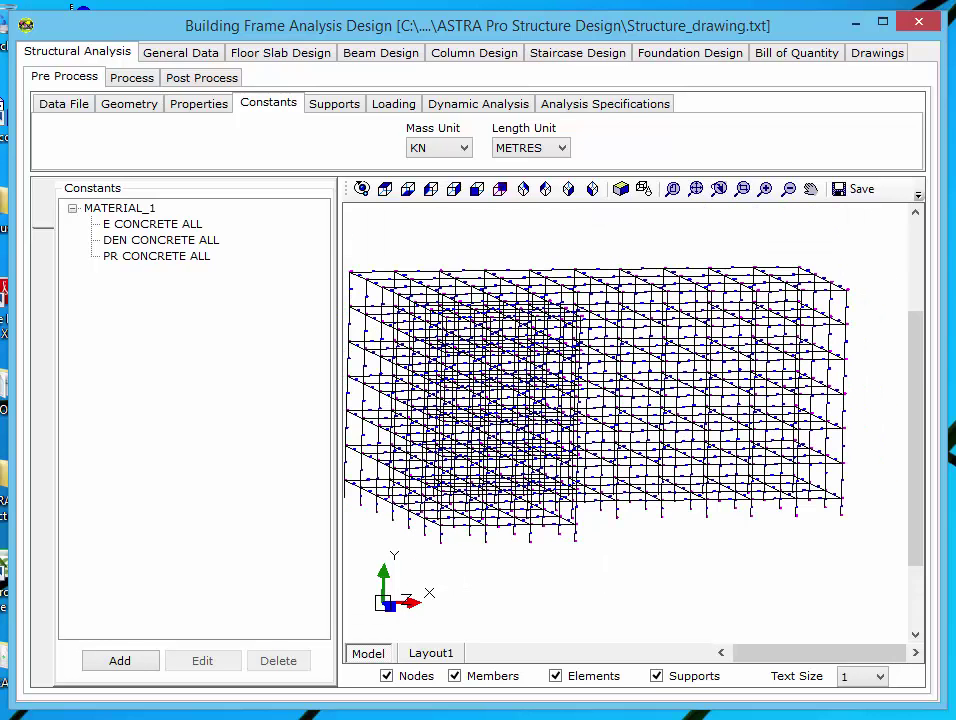
left_click(156, 258)
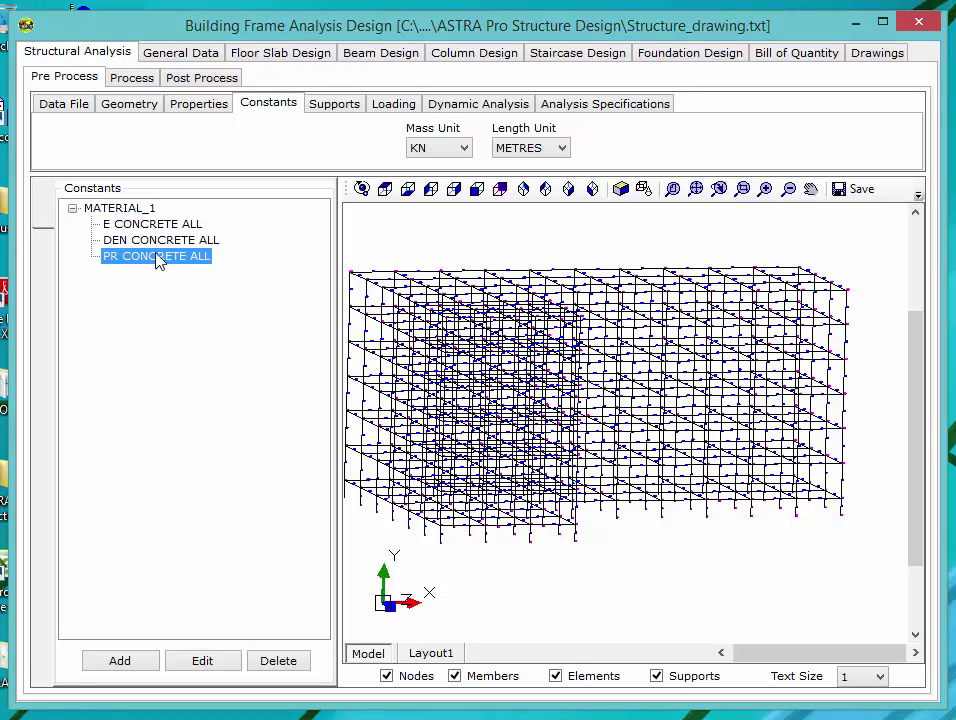
left_click(130, 240)
left_click(155, 226)
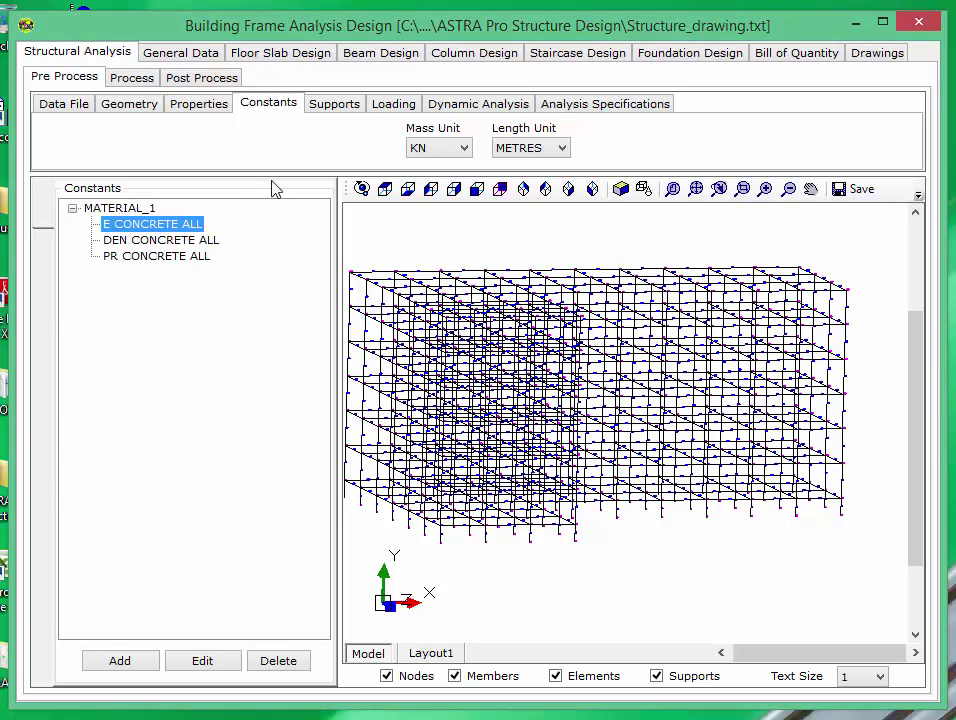
Step: Select all the joints at the column bases of the frame for support assignment and check the selection in 3D
left_click(332, 106)
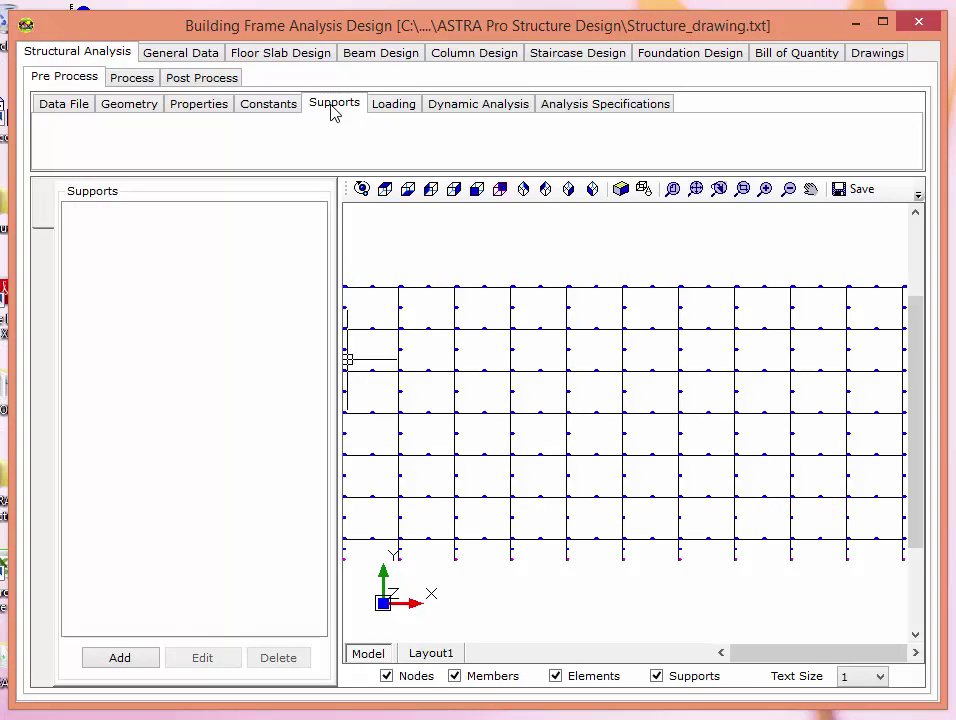
left_click(362, 189)
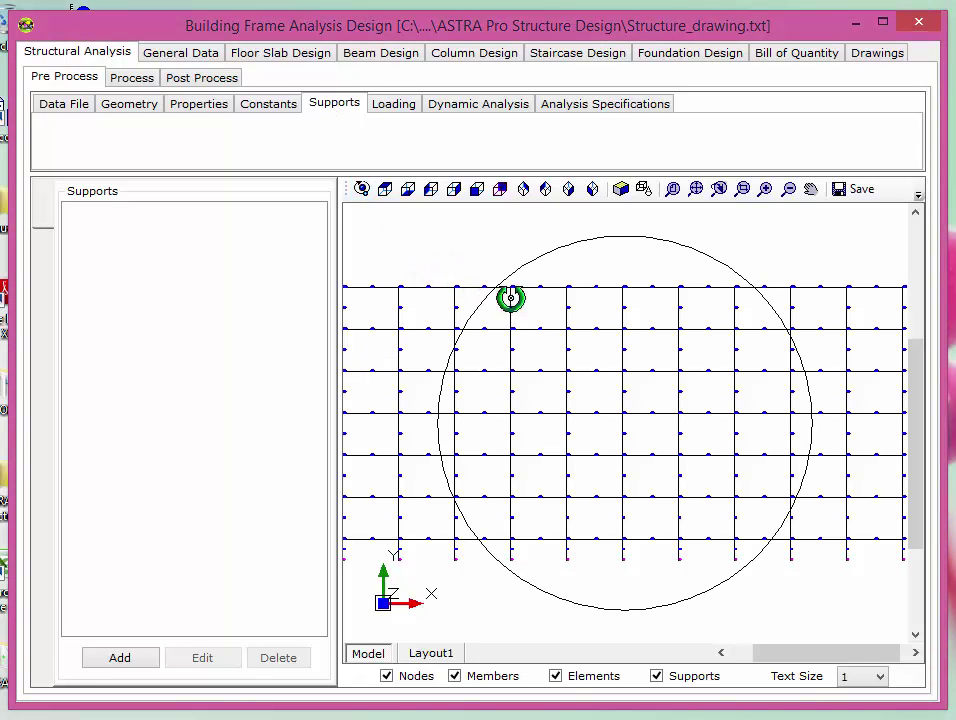
left_click_drag(508, 295, 531, 316)
key("Escape")
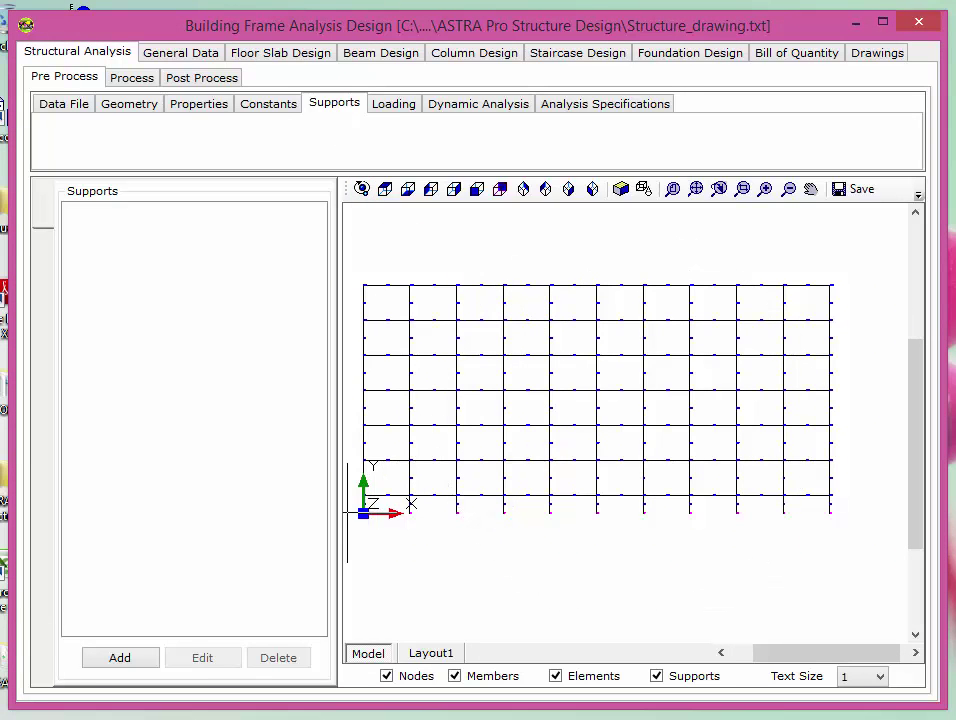
left_click_drag(352, 505, 853, 525)
left_click(362, 189)
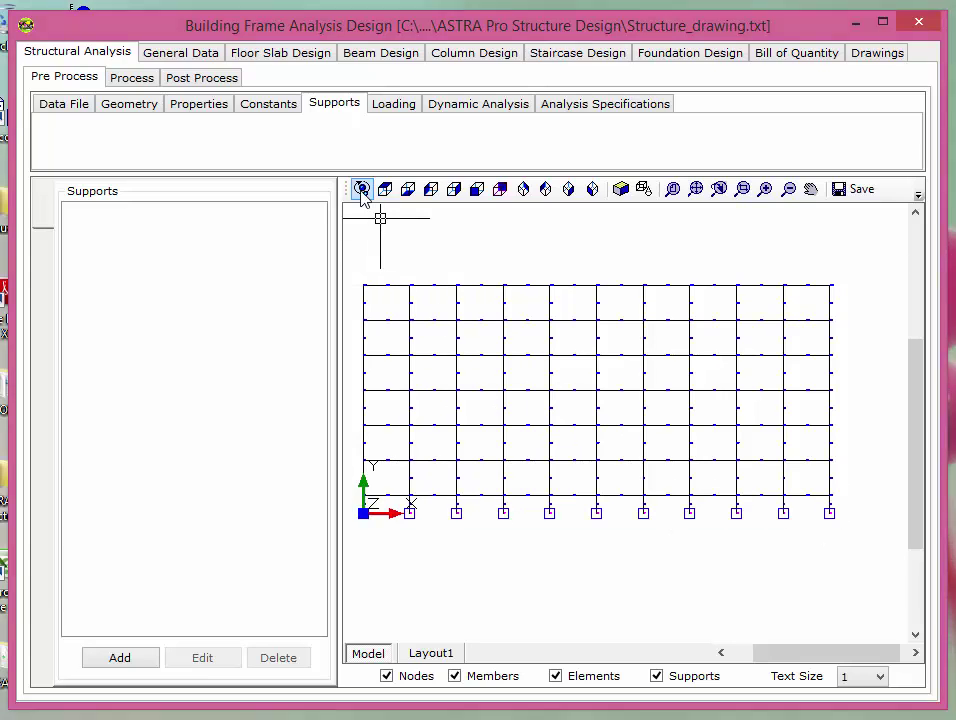
left_click_drag(551, 388, 604, 516)
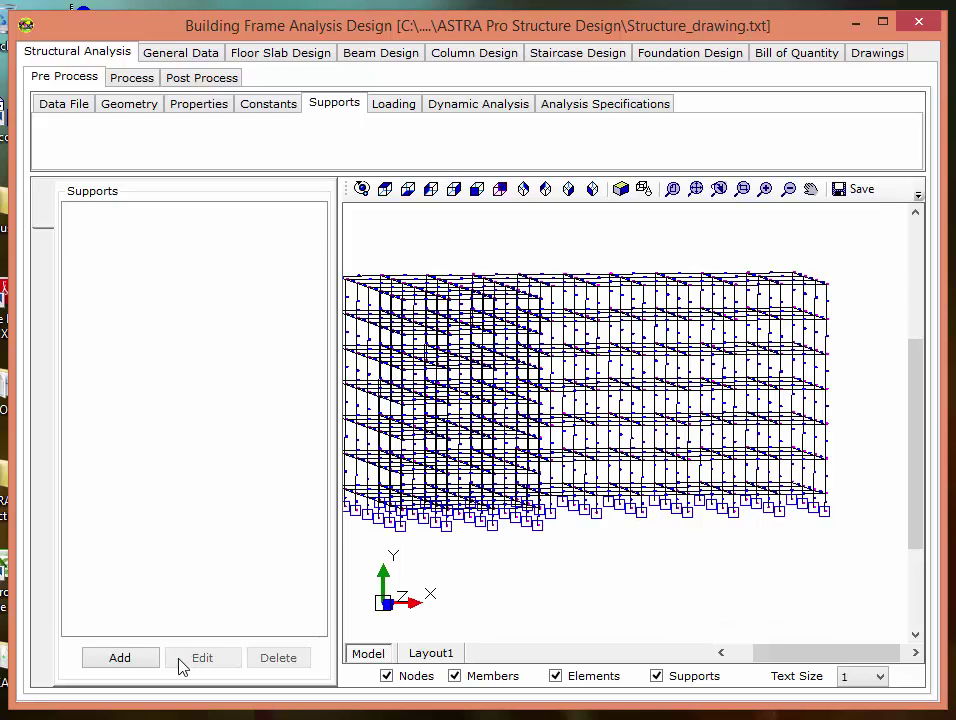
Step: Add a FIXED support to the selected base joints, 1 TO 56, and highlight its entry
left_click(130, 662)
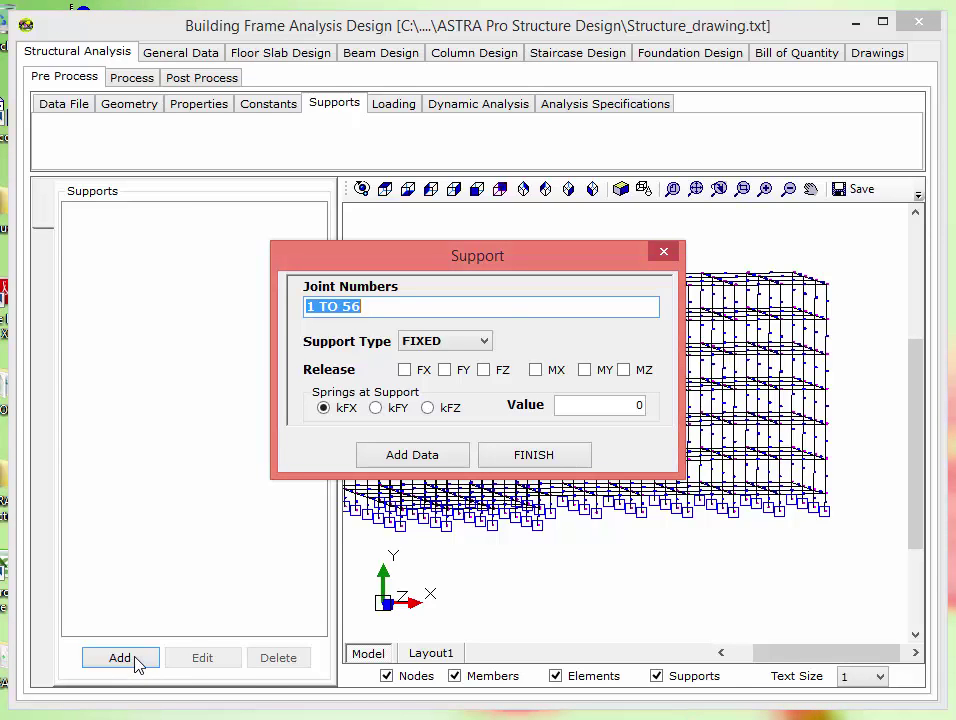
left_click(478, 346)
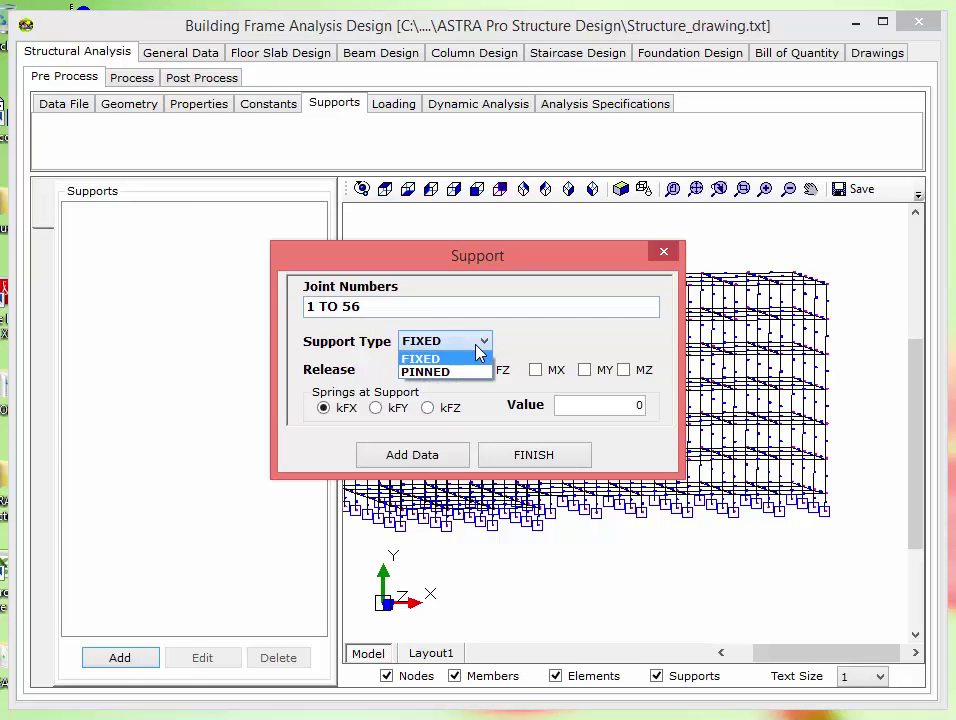
left_click(478, 346)
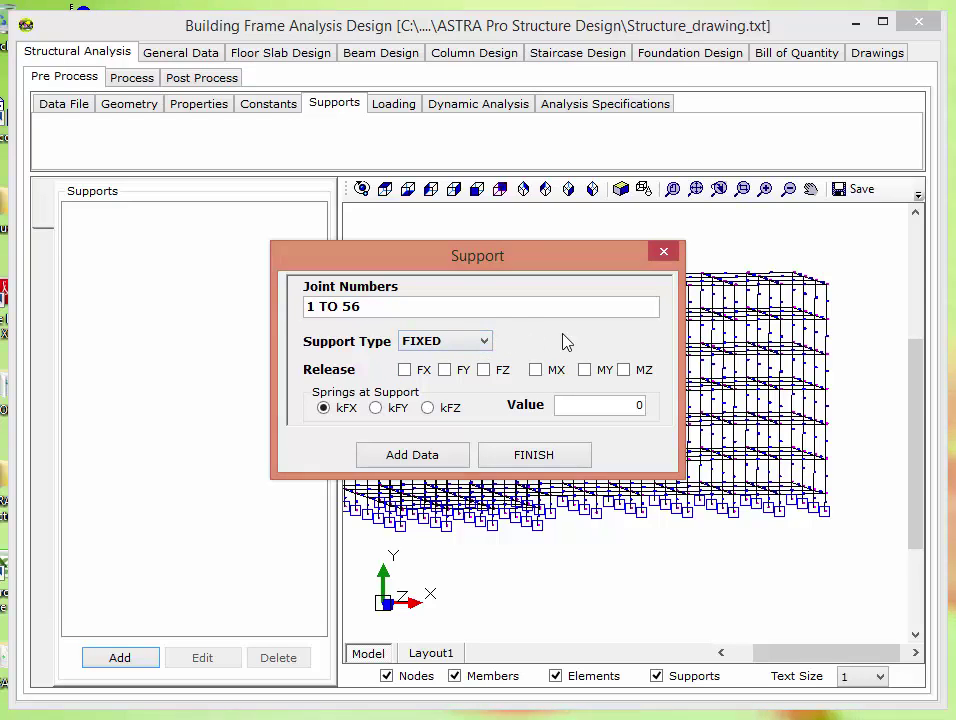
left_click(410, 460)
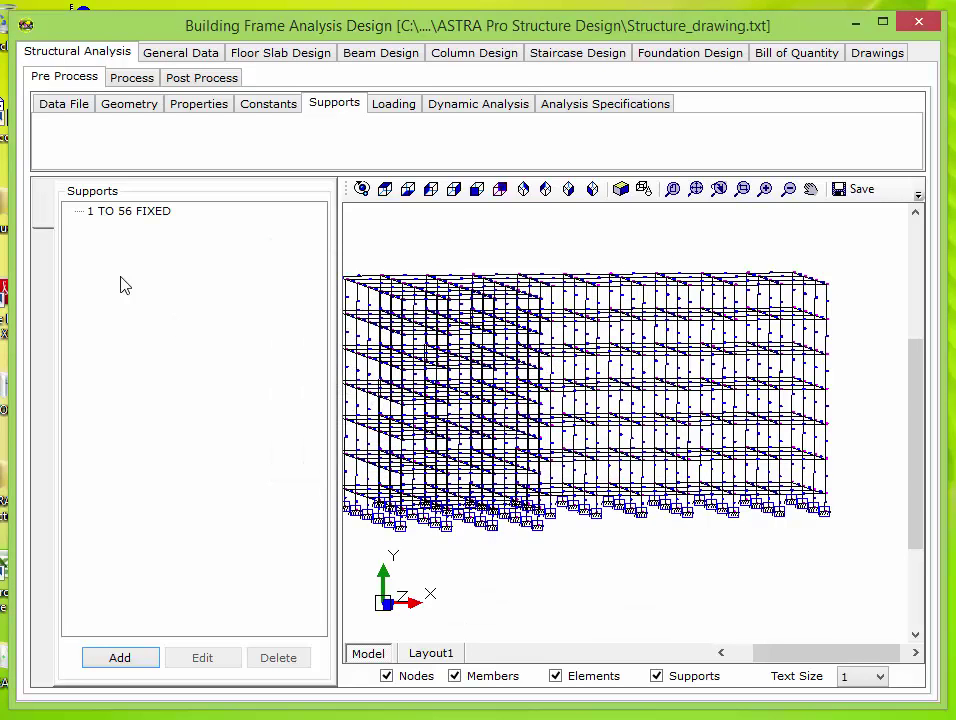
left_click(124, 214)
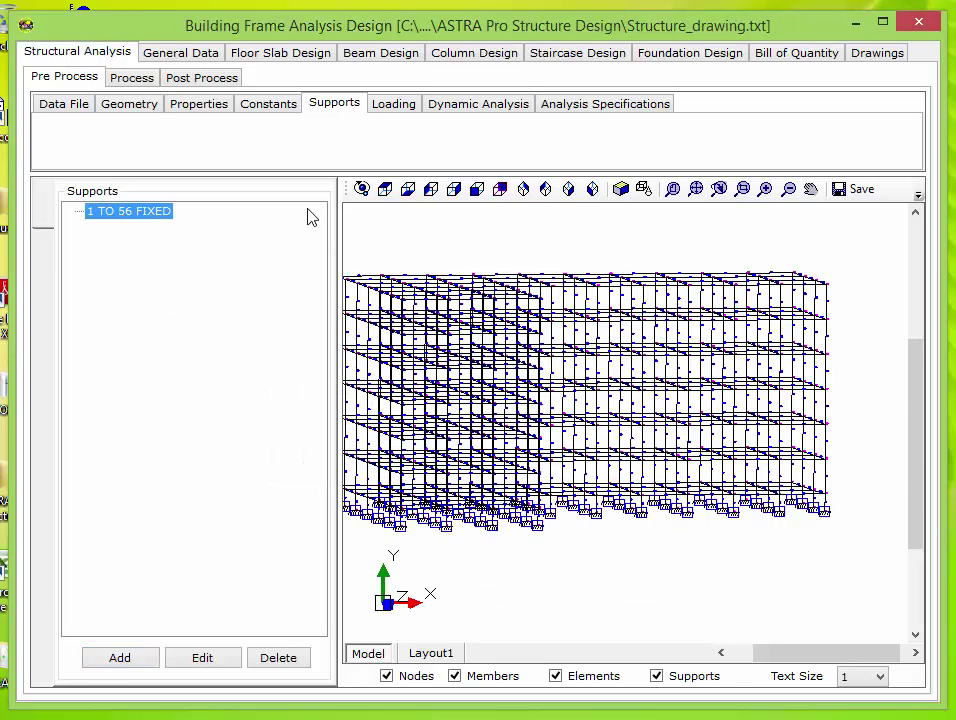
Step: Define load case 1 with the title DEAD LOAD
left_click(395, 105)
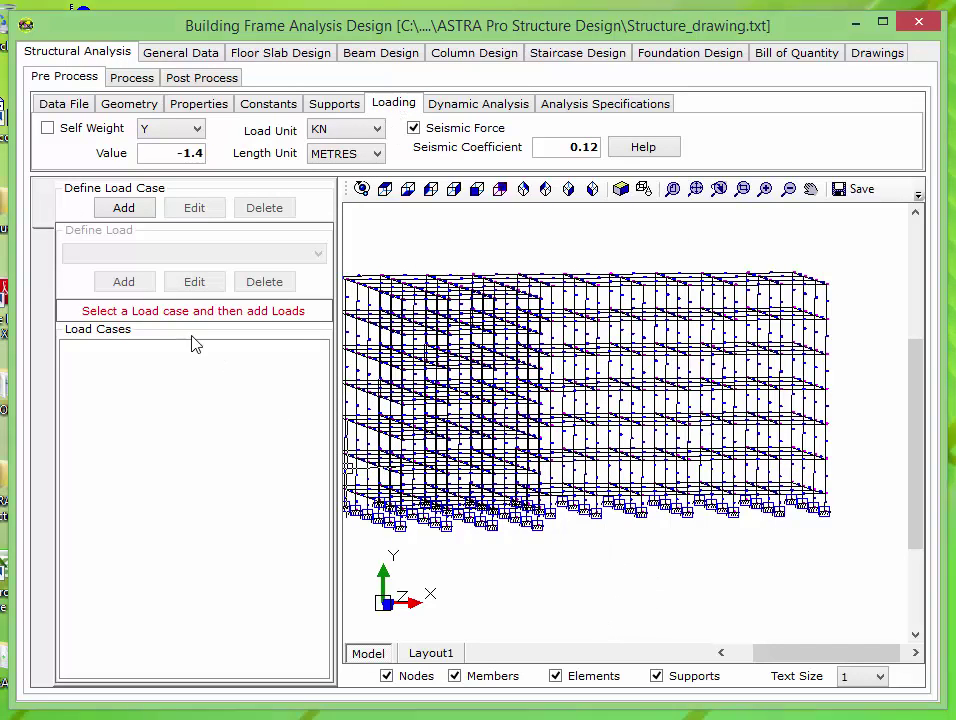
left_click(364, 192)
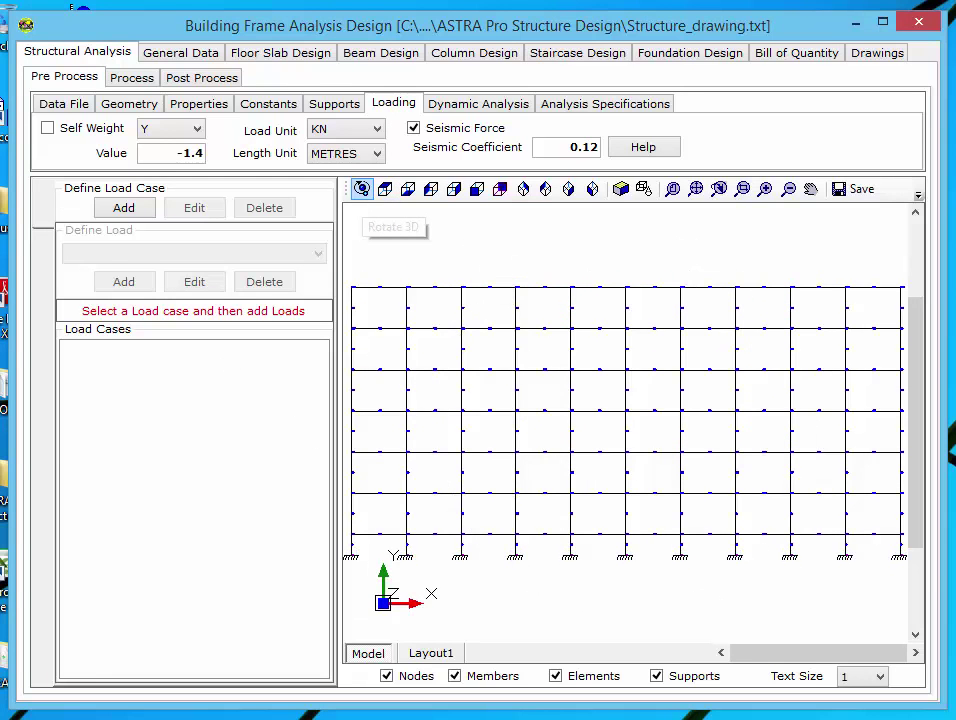
left_click(363, 189)
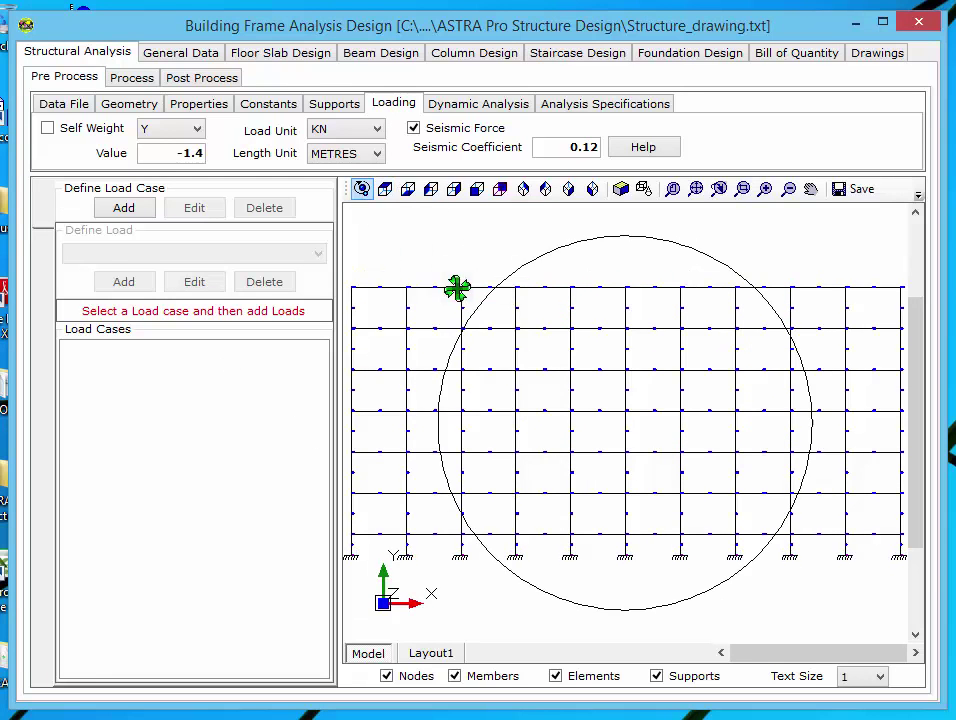
left_click_drag(452, 284, 540, 335)
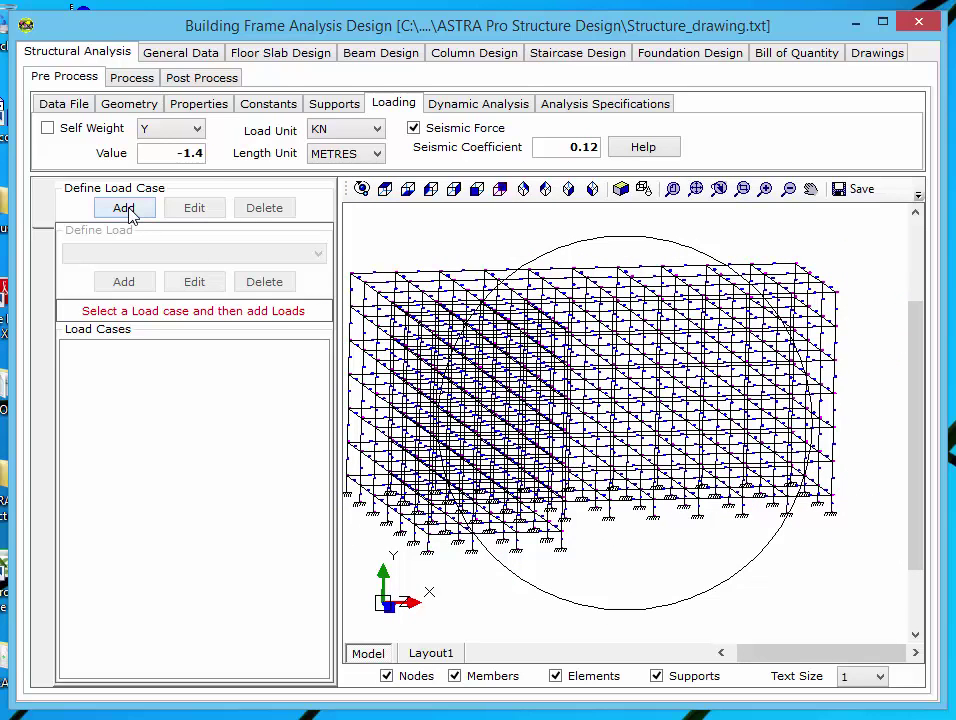
left_click(124, 208)
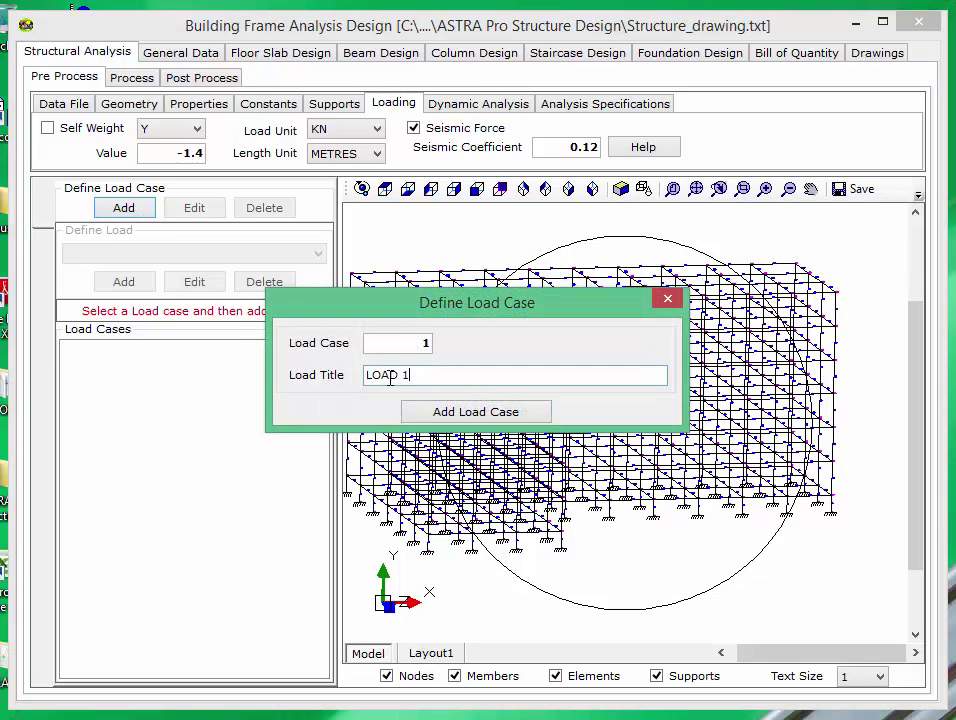
left_click_drag(410, 375, 368, 375)
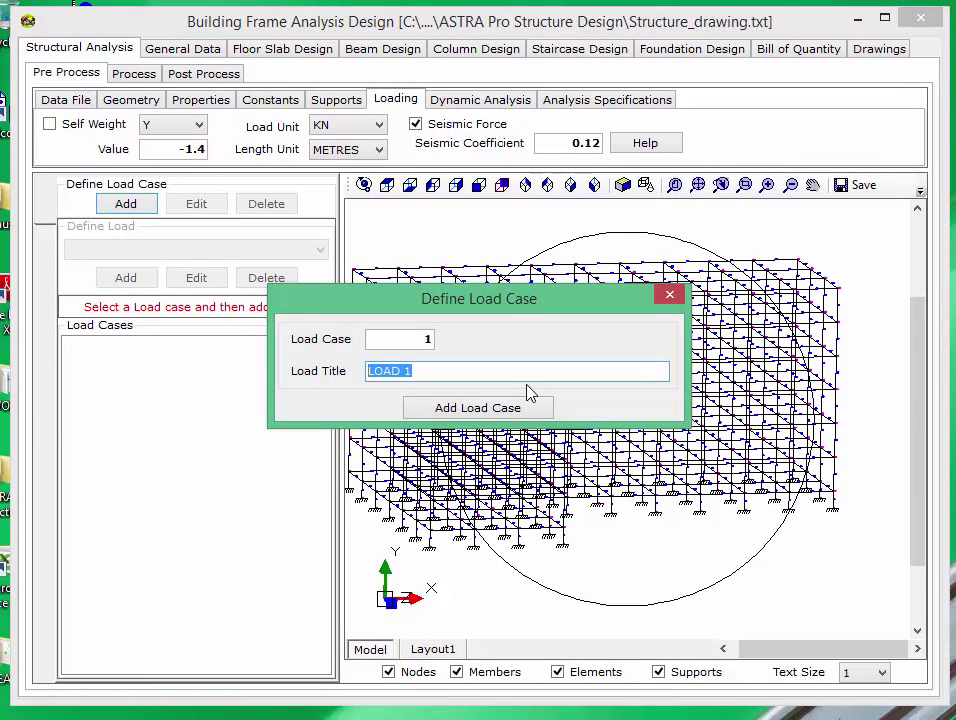
type("DEAD")
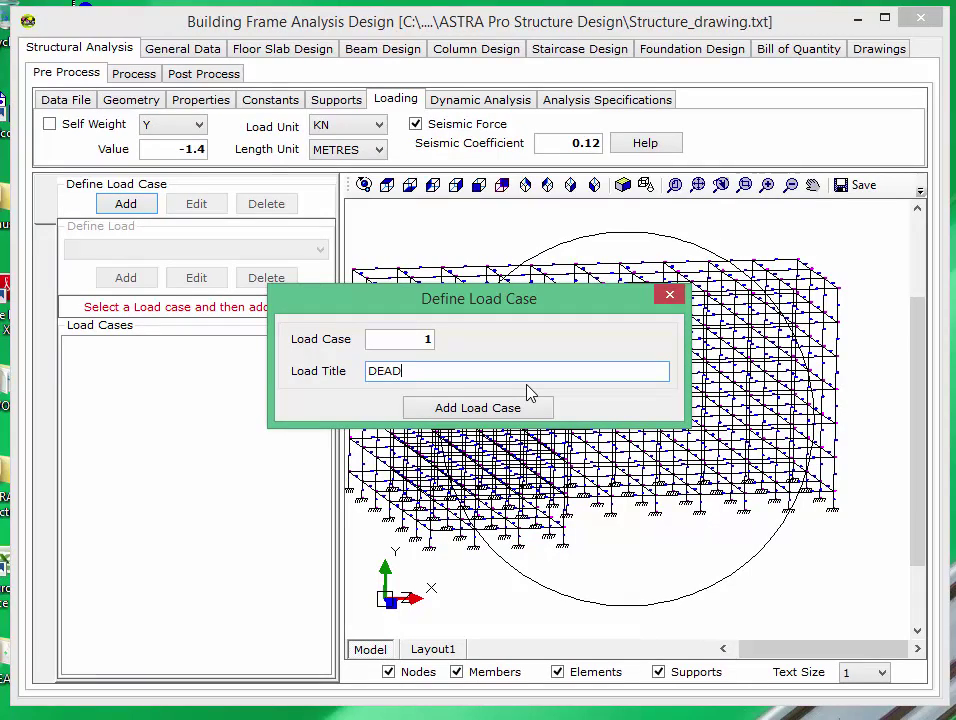
type(" LOAD")
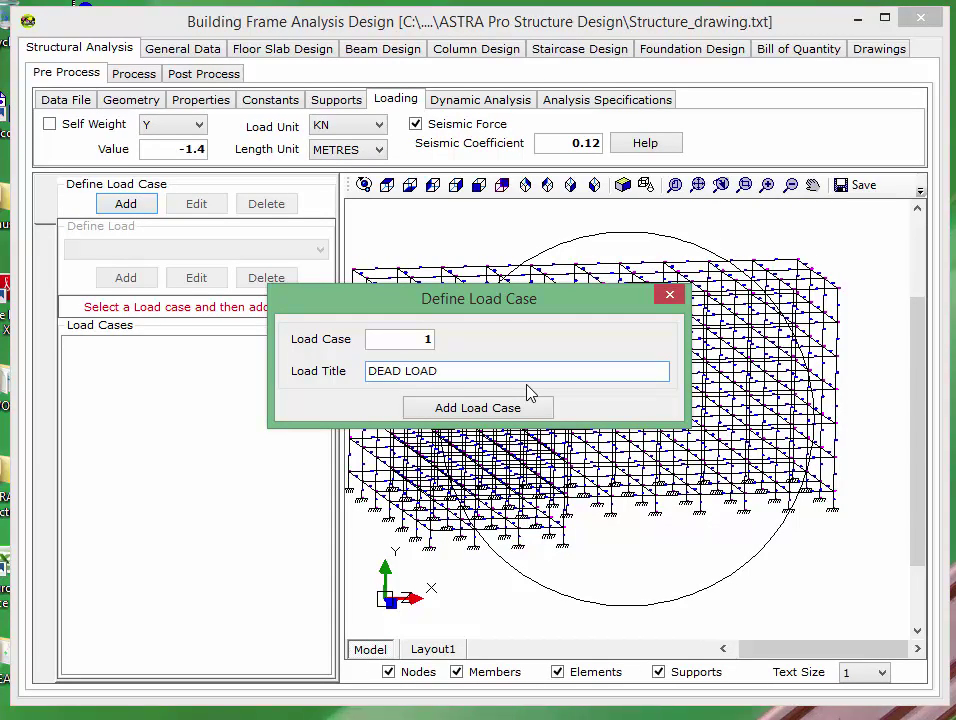
left_click(477, 410)
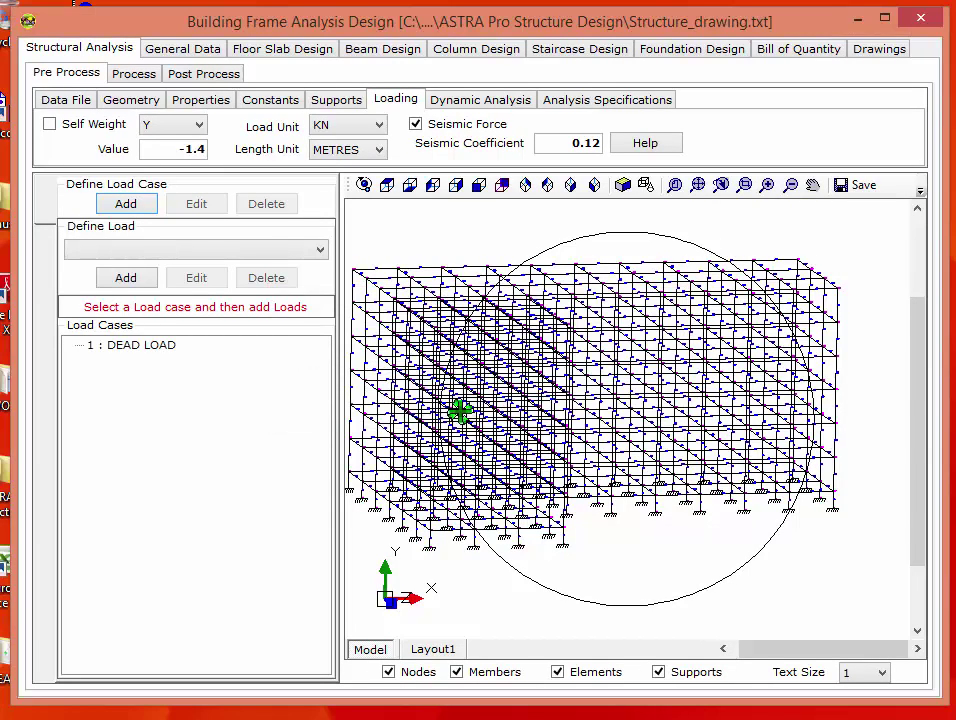
Step: Start adding a Joint Weight load to the DEAD LOAD case
left_click(129, 348)
left_click(171, 254)
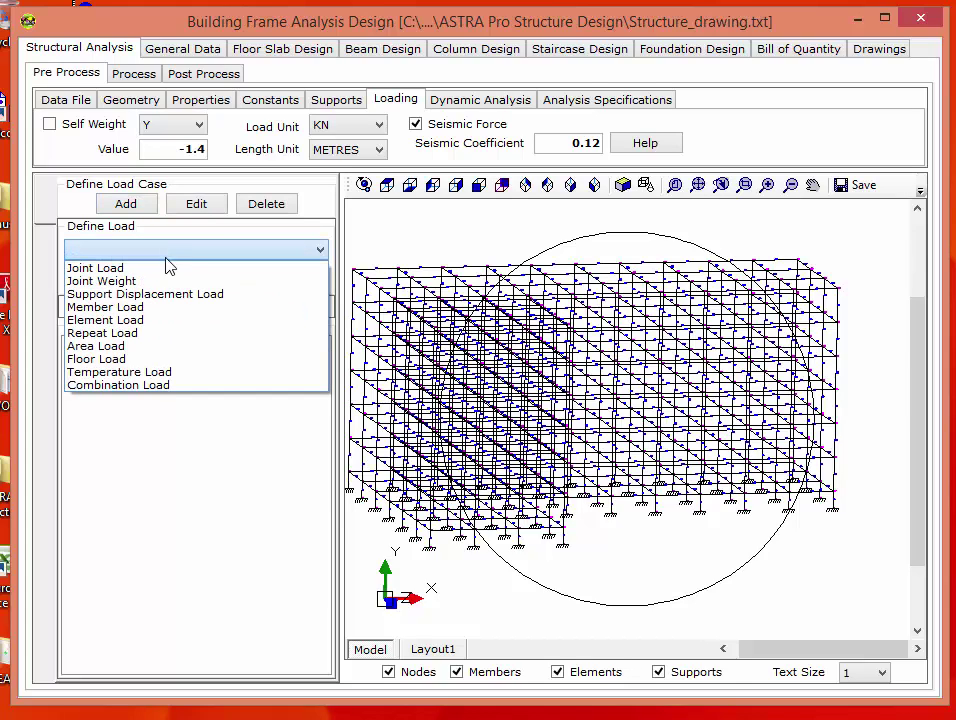
left_click(151, 287)
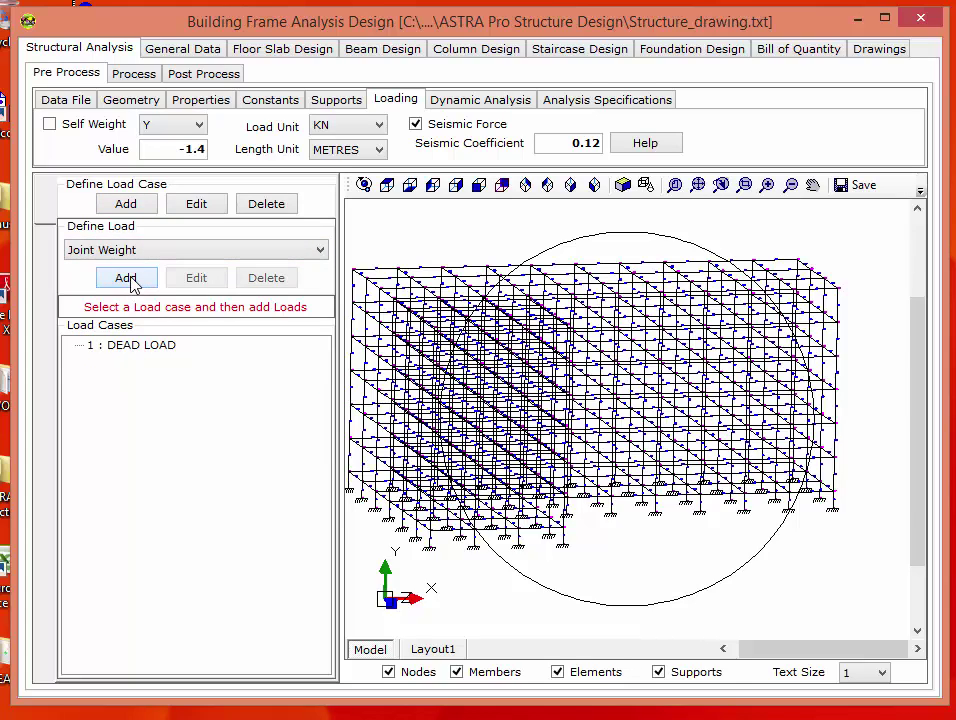
left_click(140, 279)
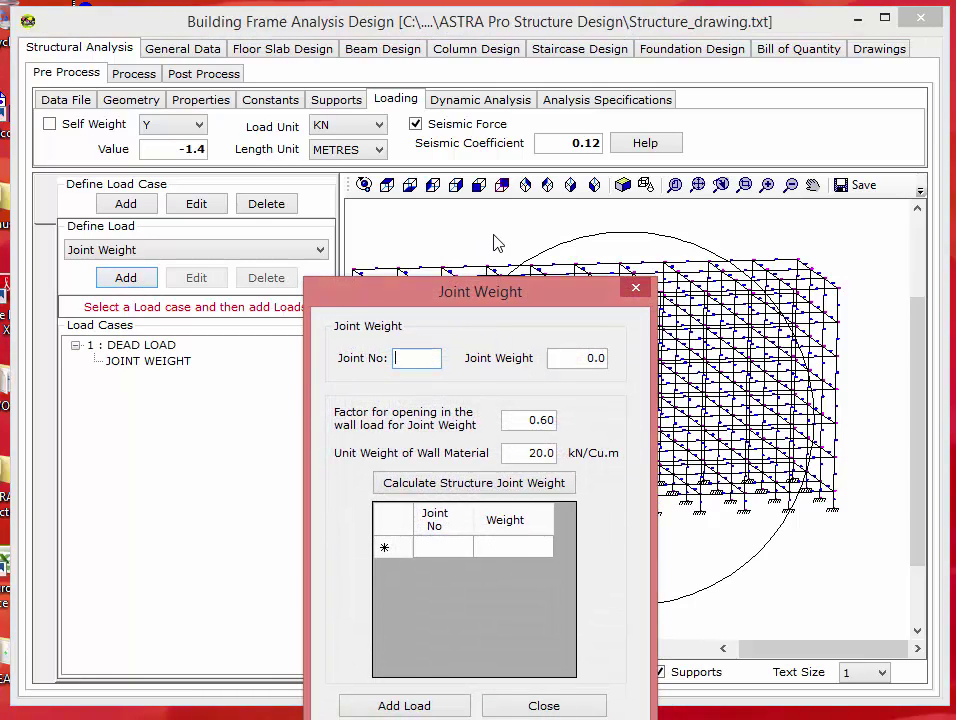
left_click_drag(482, 299, 495, 214)
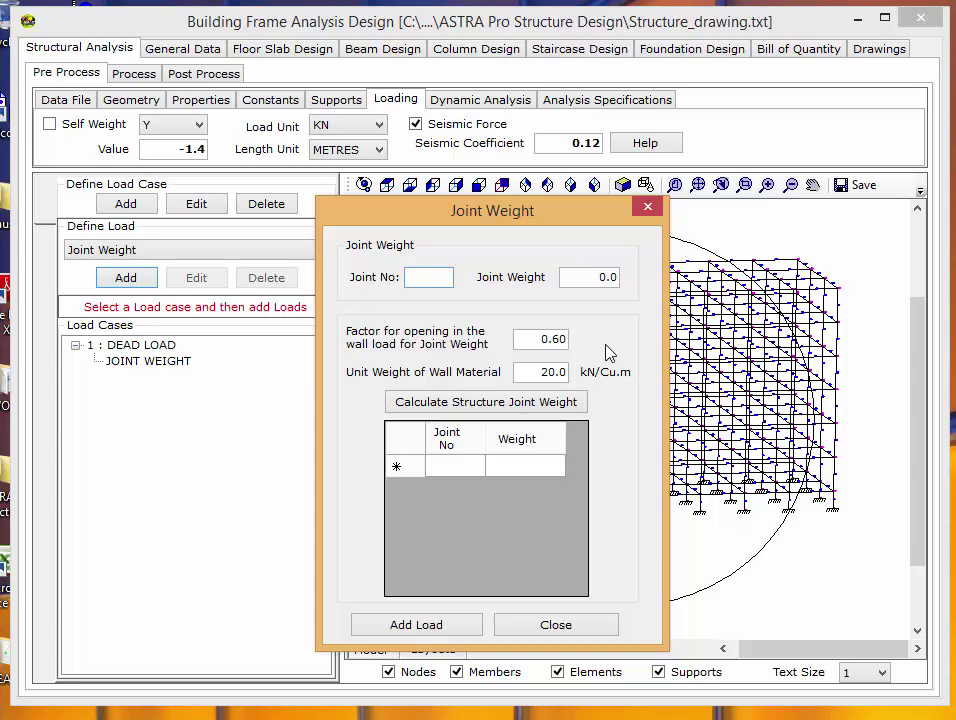
Step: Calculate the structure joint weights using a wall opening factor of 0.60 and a wall material unit weight of 20.0 kN/Cu.m
double_click(548, 338)
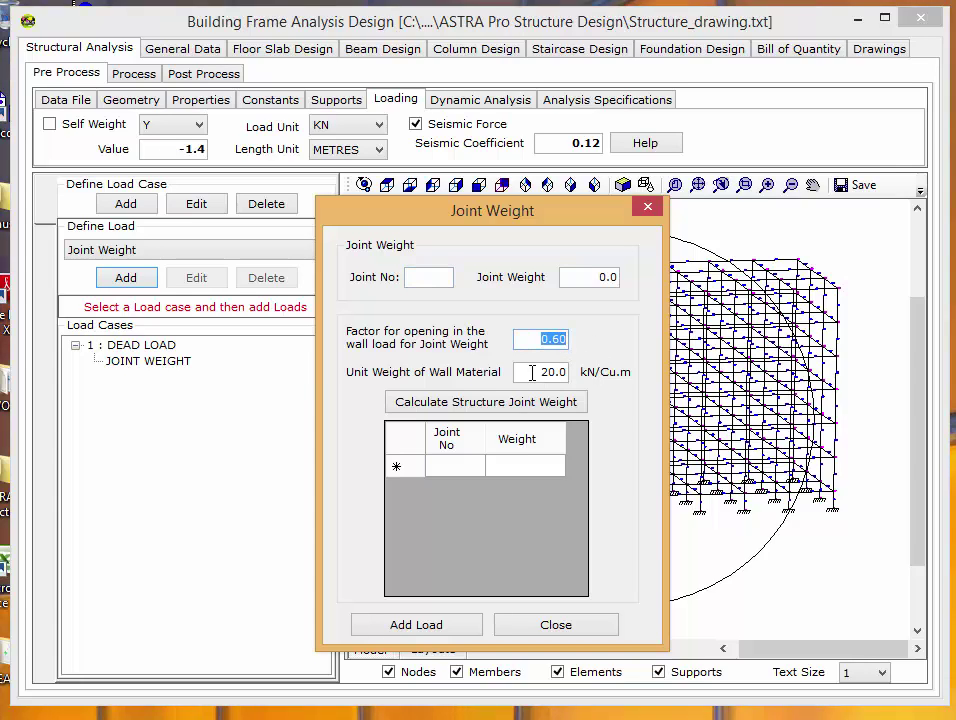
key("Tab")
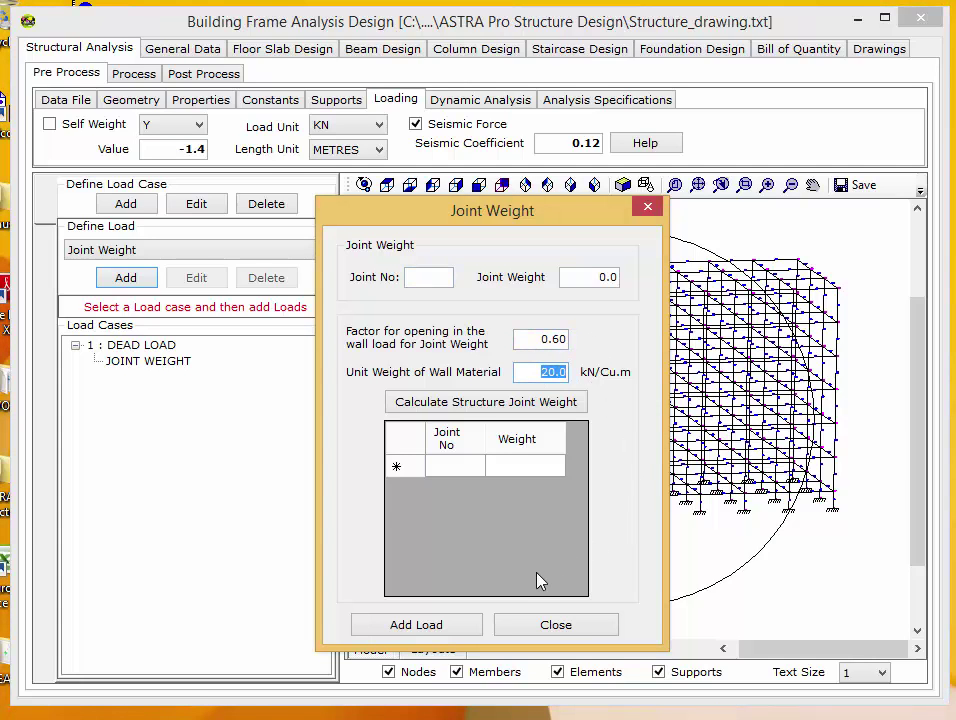
left_click(492, 403)
left_click(493, 404)
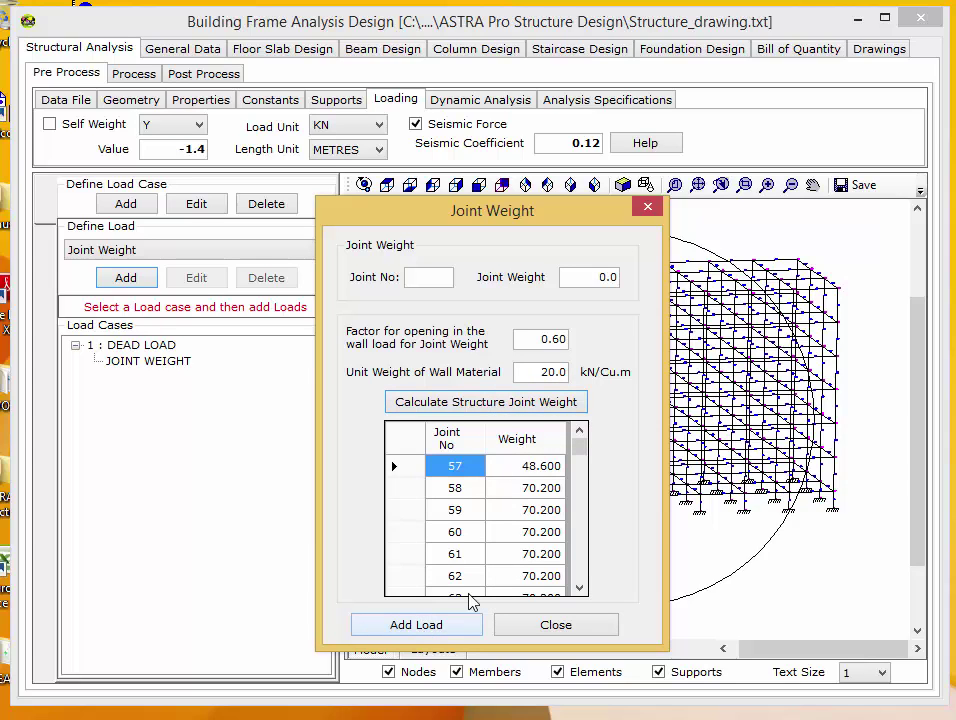
Step: Review the calculated weights joint by joint, starting at joint 57
left_click(540, 465)
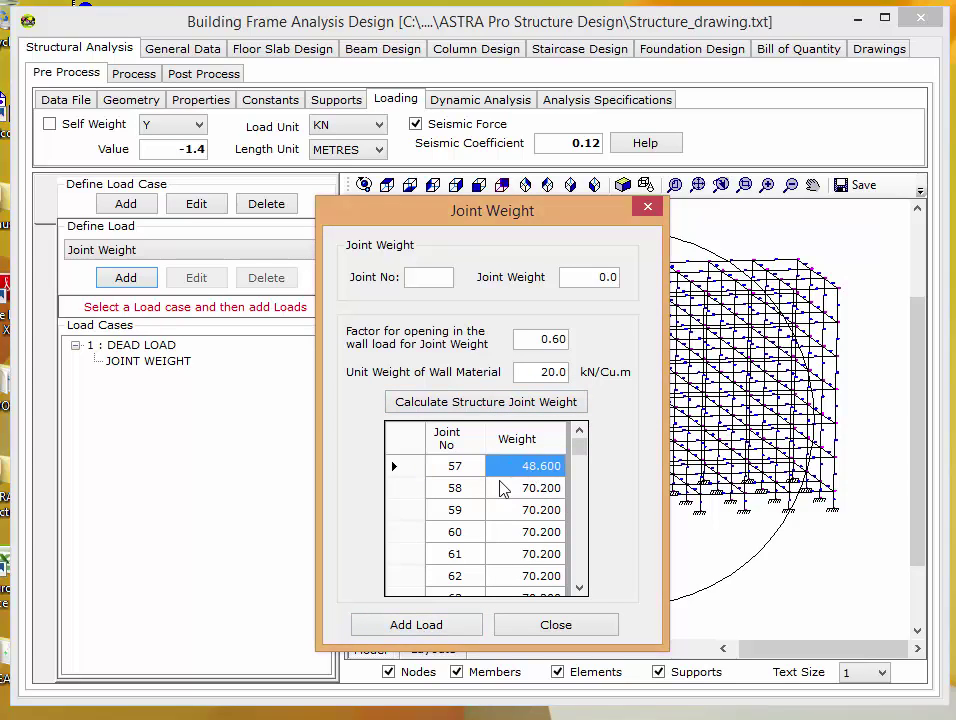
left_click(465, 490)
left_click(539, 489)
scroll(539, 491, "down", 1)
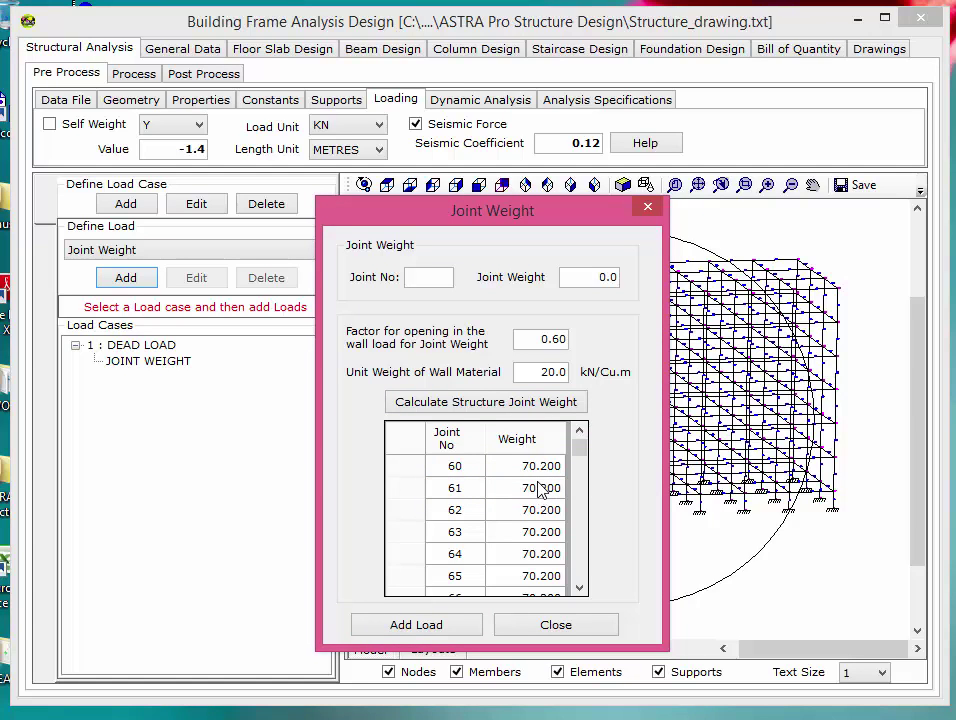
scroll(540, 489, "down", 1)
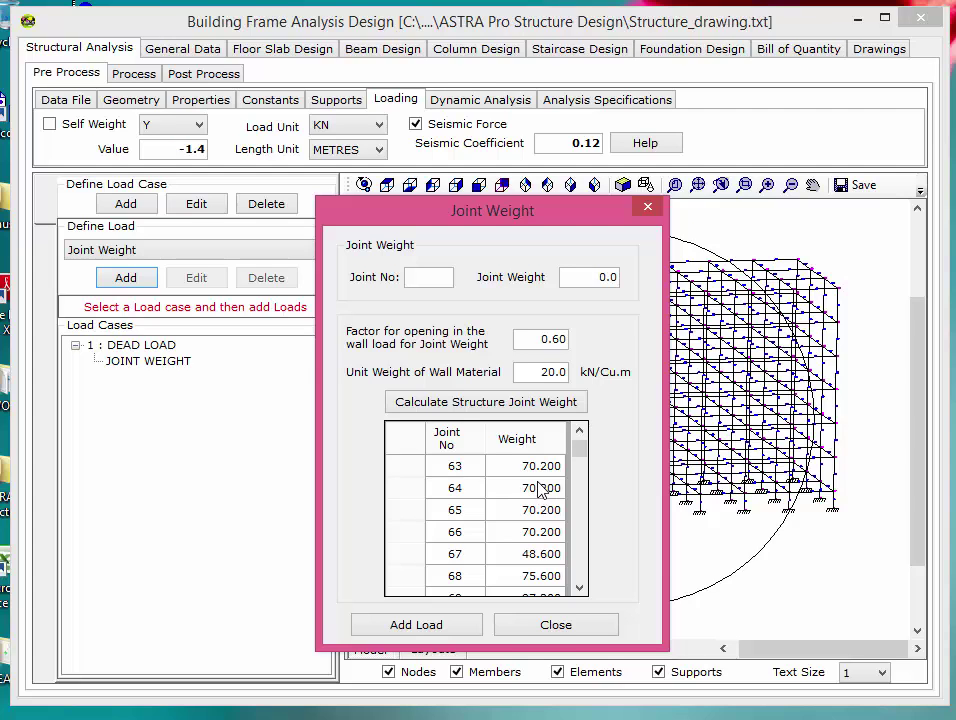
left_click(472, 472)
key("Tab")
left_click(484, 490)
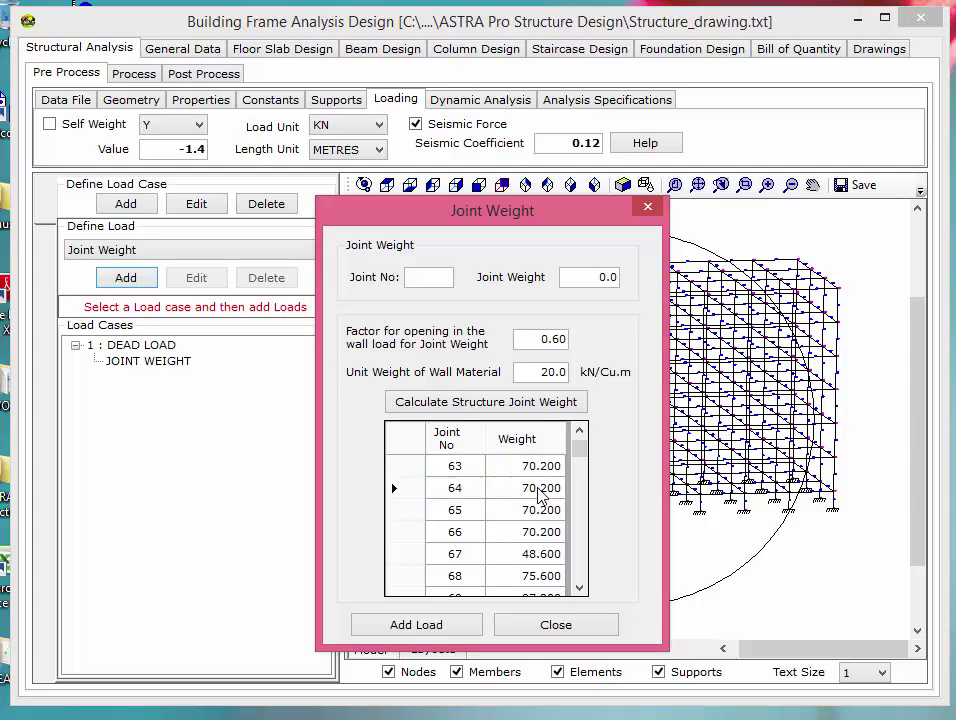
scroll(527, 540, "down", 15)
scroll(530, 560, "down", 20)
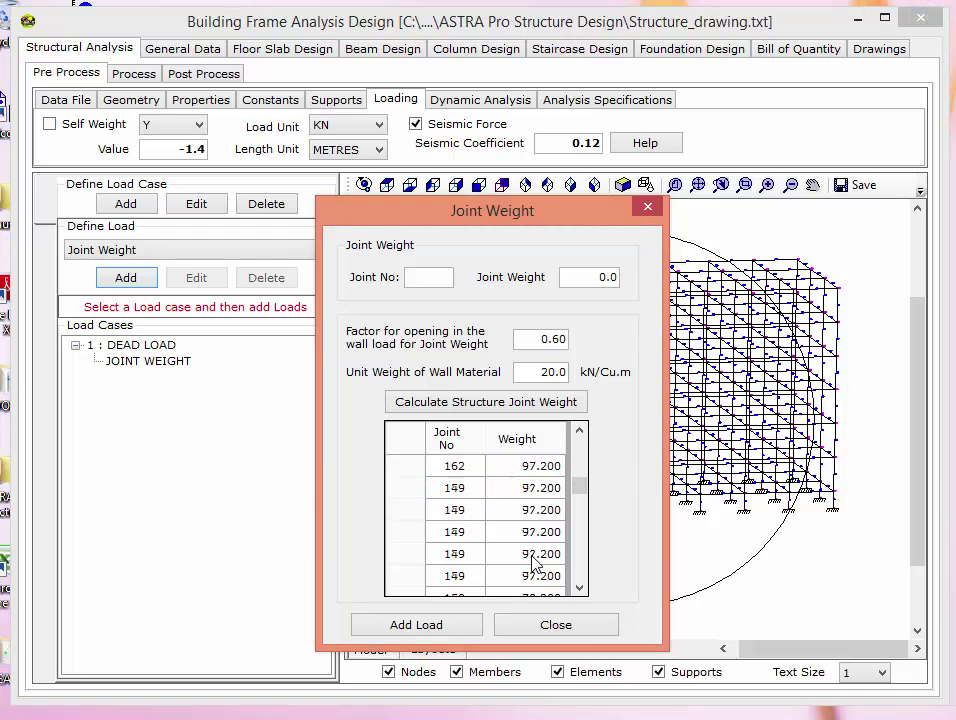
Step: Add the calculated joint weights to the DEAD LOAD case and check the resulting entries through to the end of the list
left_click(433, 629)
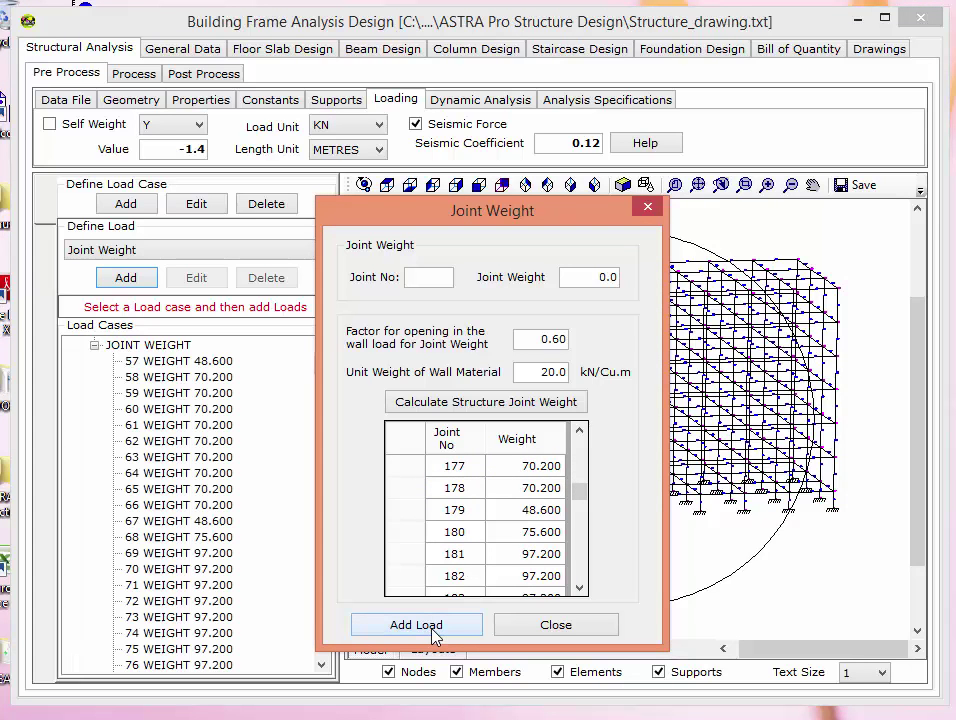
left_click(572, 630)
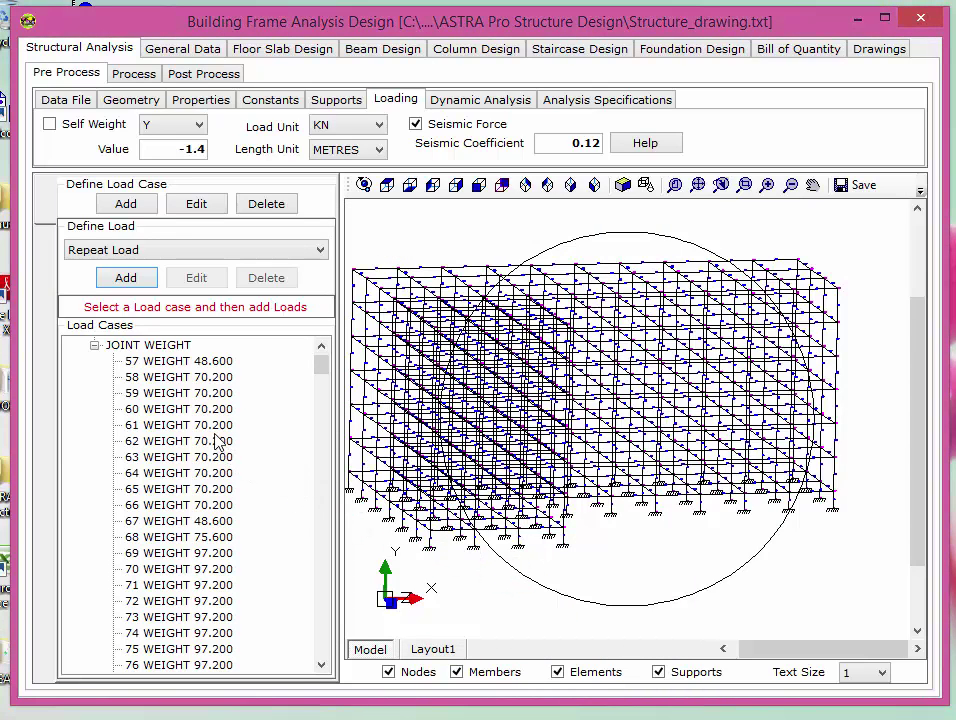
left_click(175, 361)
scroll(268, 533, "down", 10)
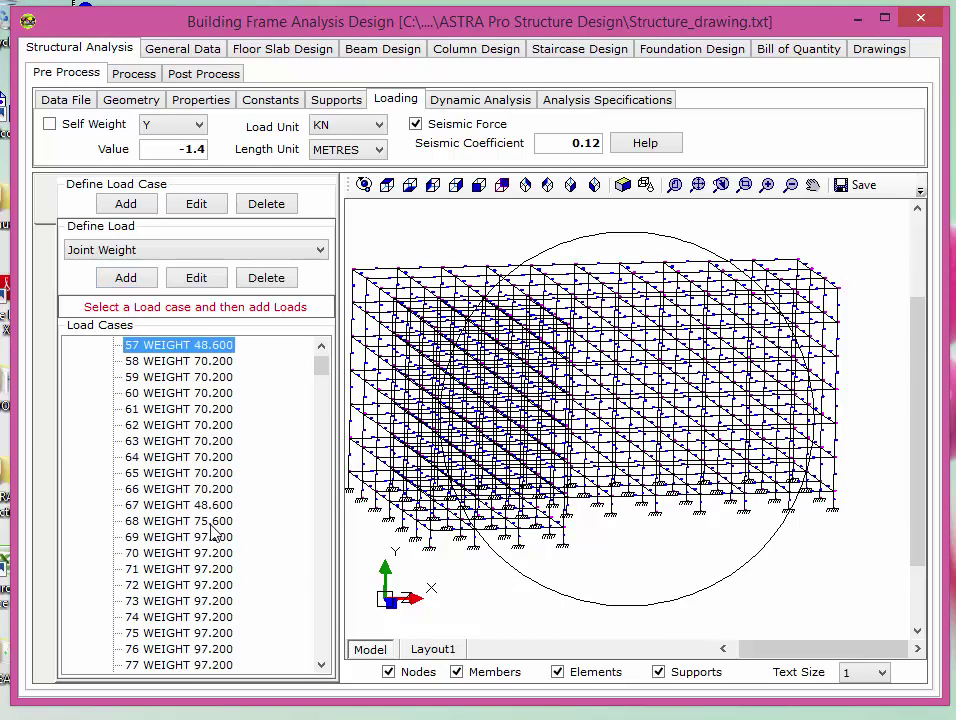
left_click_drag(322, 405, 318, 667)
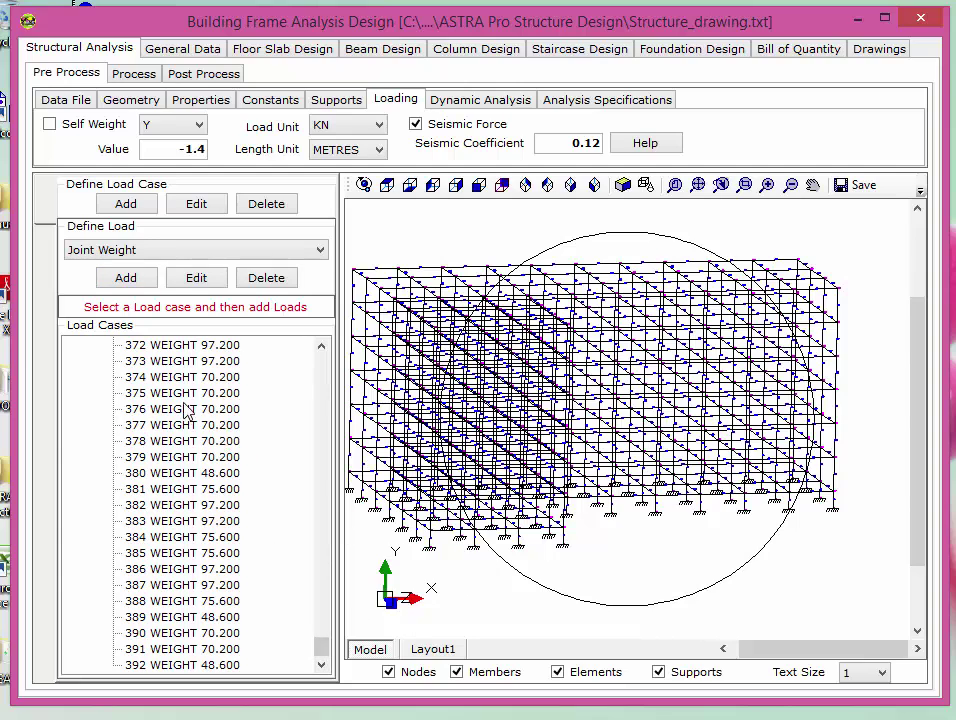
Step: Start adding a Member Load to the DEAD LOAD case for members 393 TO 1050
left_click(177, 250)
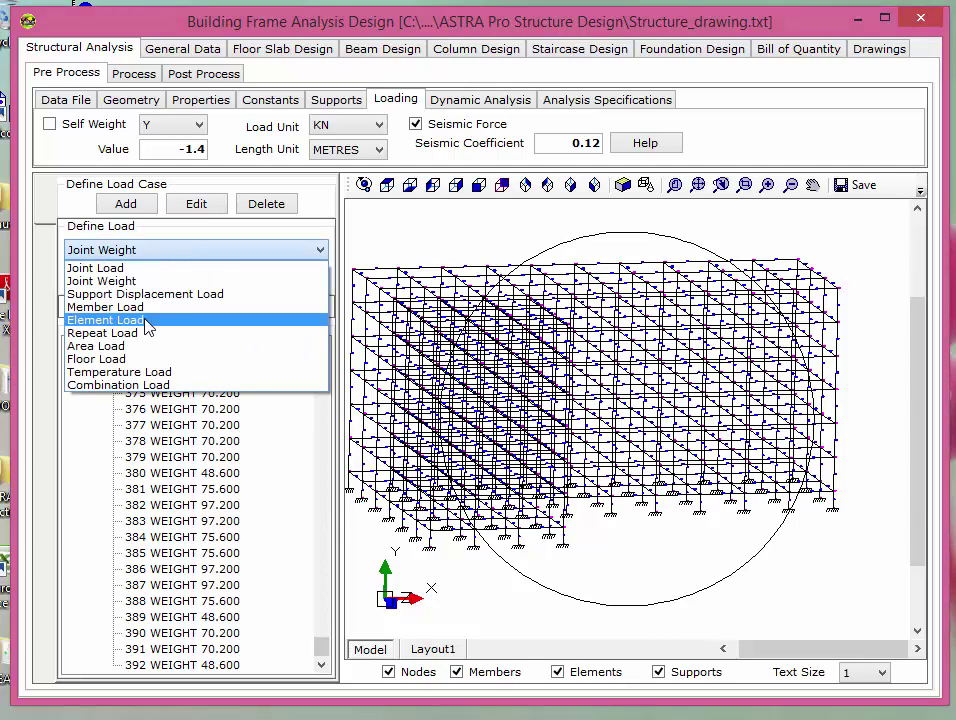
left_click(133, 307)
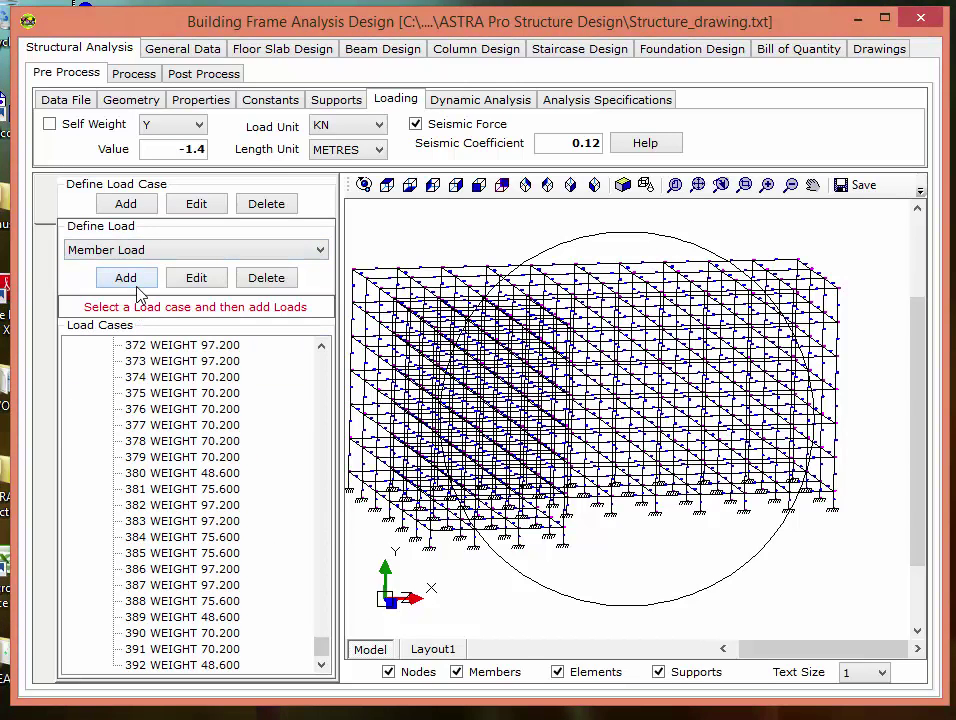
left_click(126, 278)
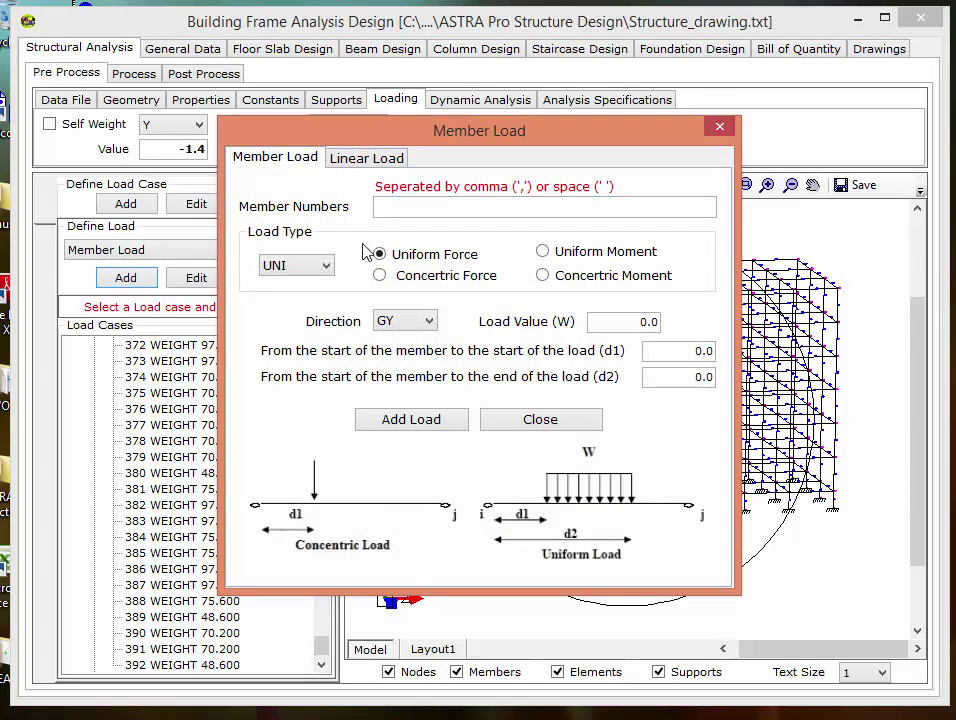
left_click(338, 162)
left_click(287, 166)
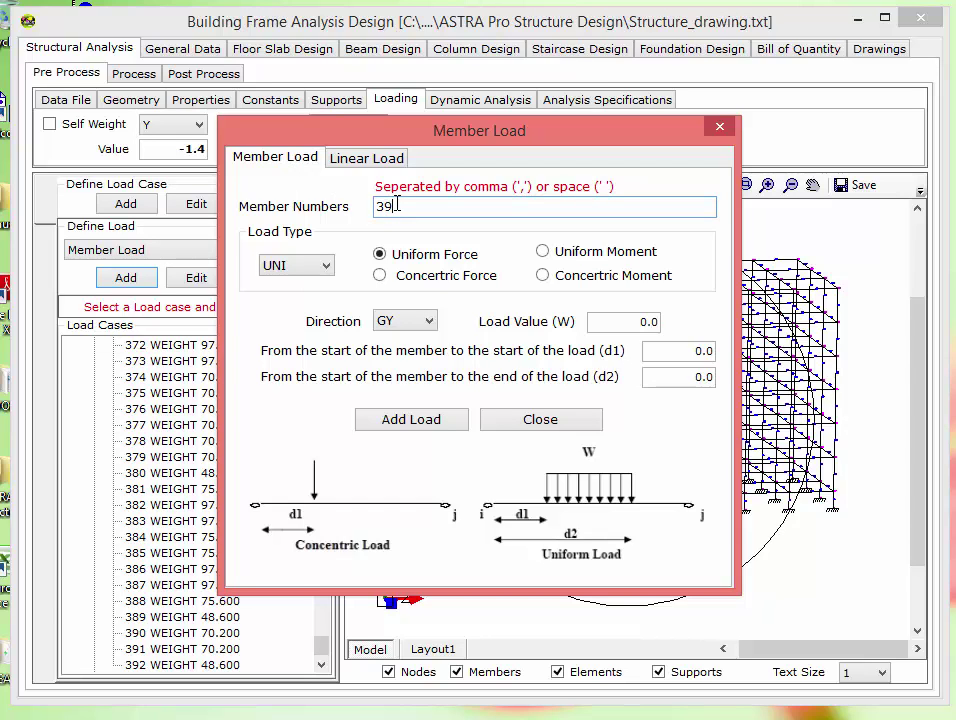
type("393")
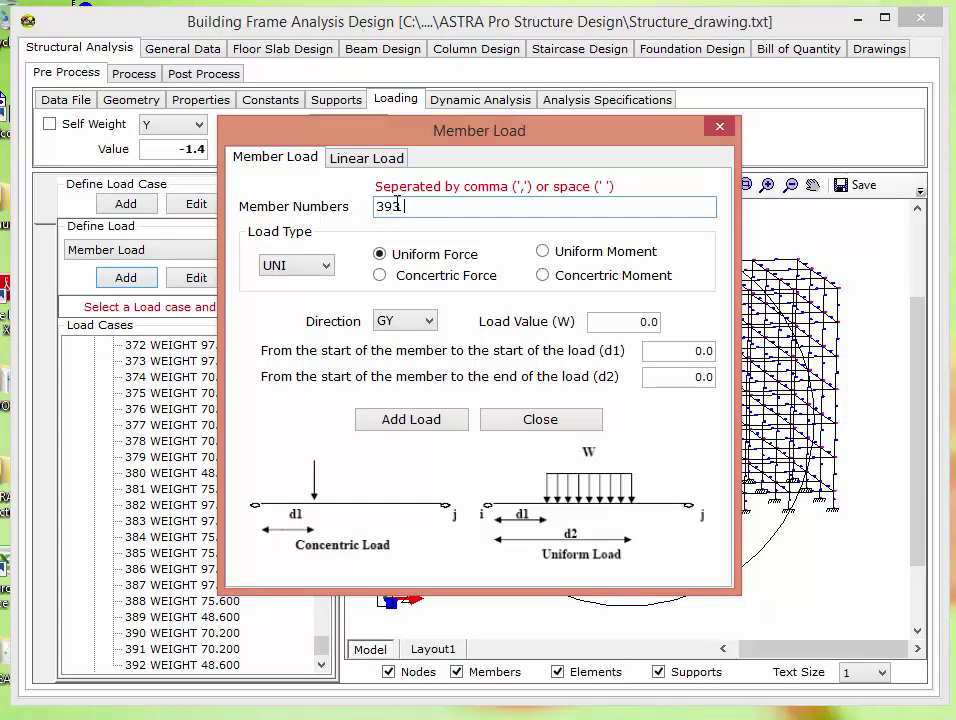
type(" TO 10")
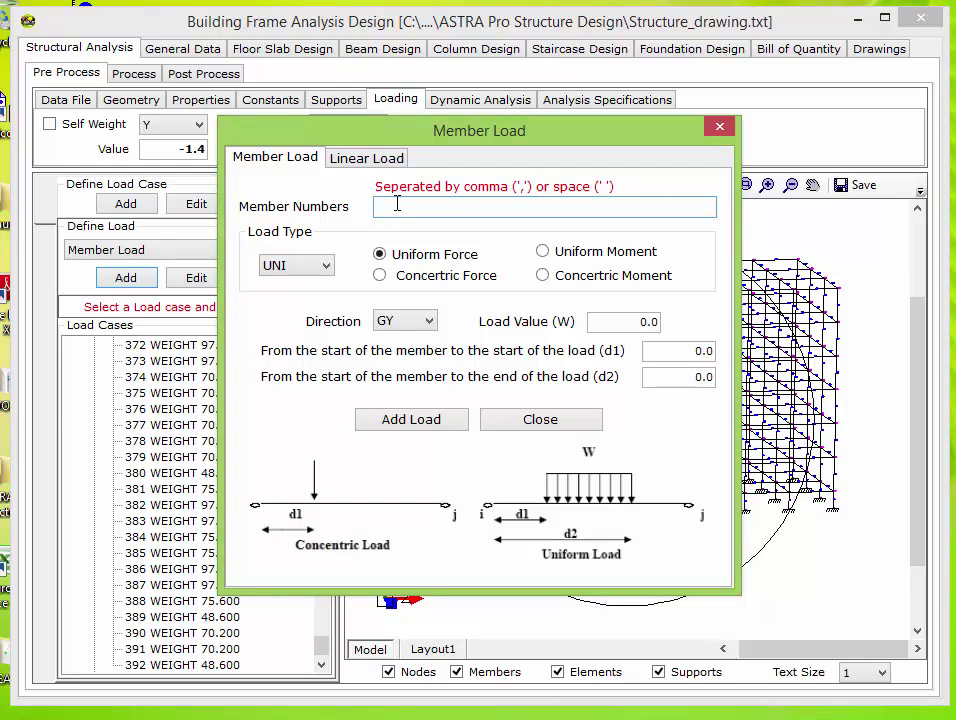
type("50")
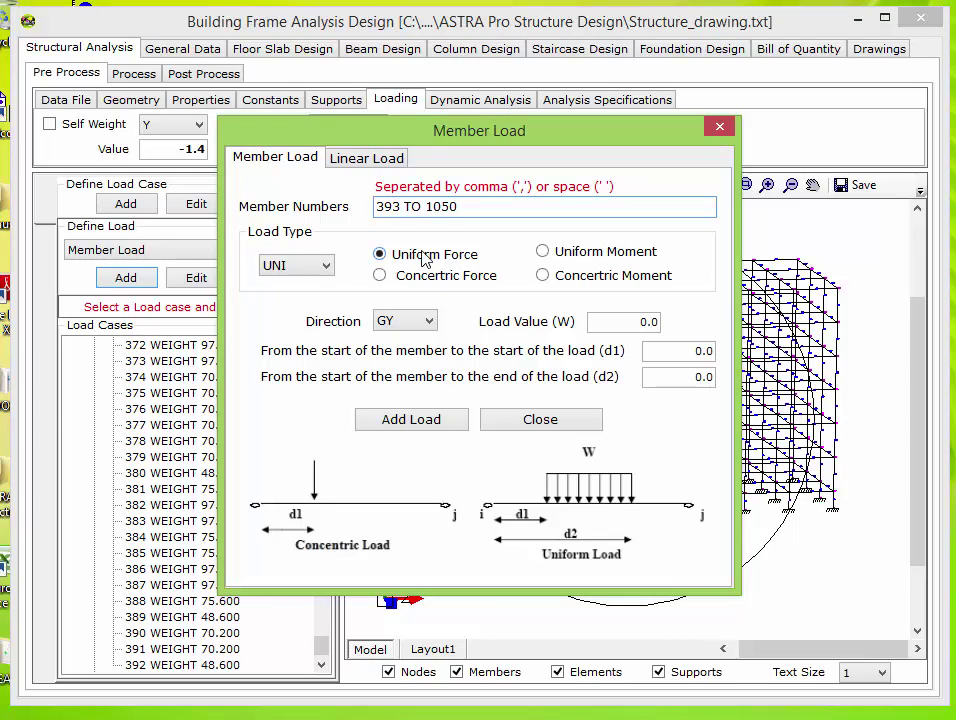
Step: Add the member load as a uniform force of -5.0 in direction GY, and inspect it on the frame model
left_click(429, 321)
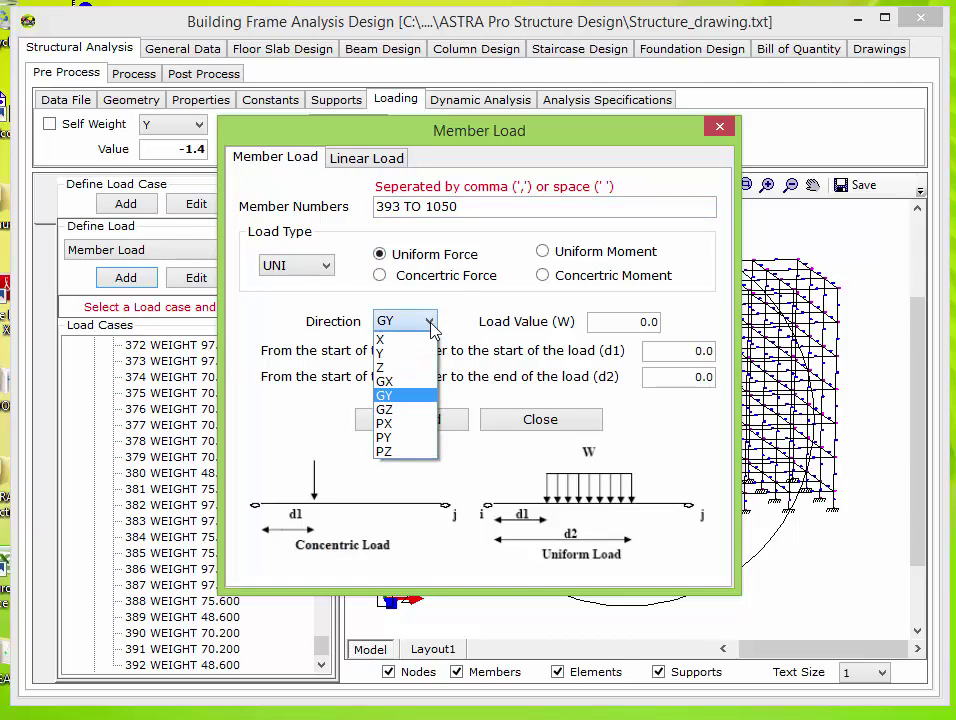
left_click(430, 324)
double_click(622, 321)
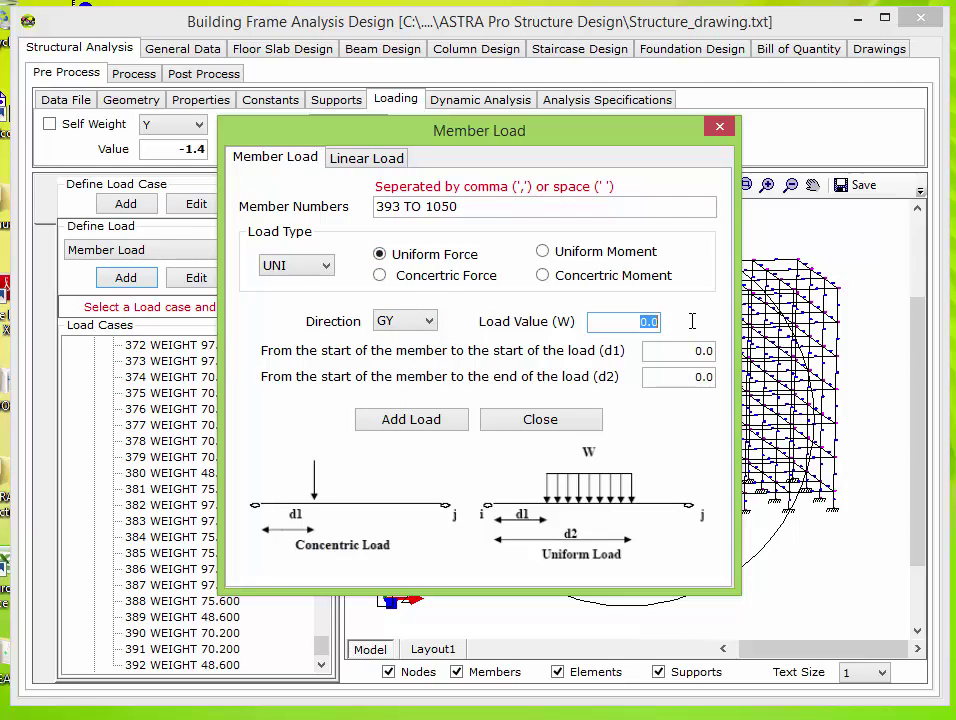
type("-5.0")
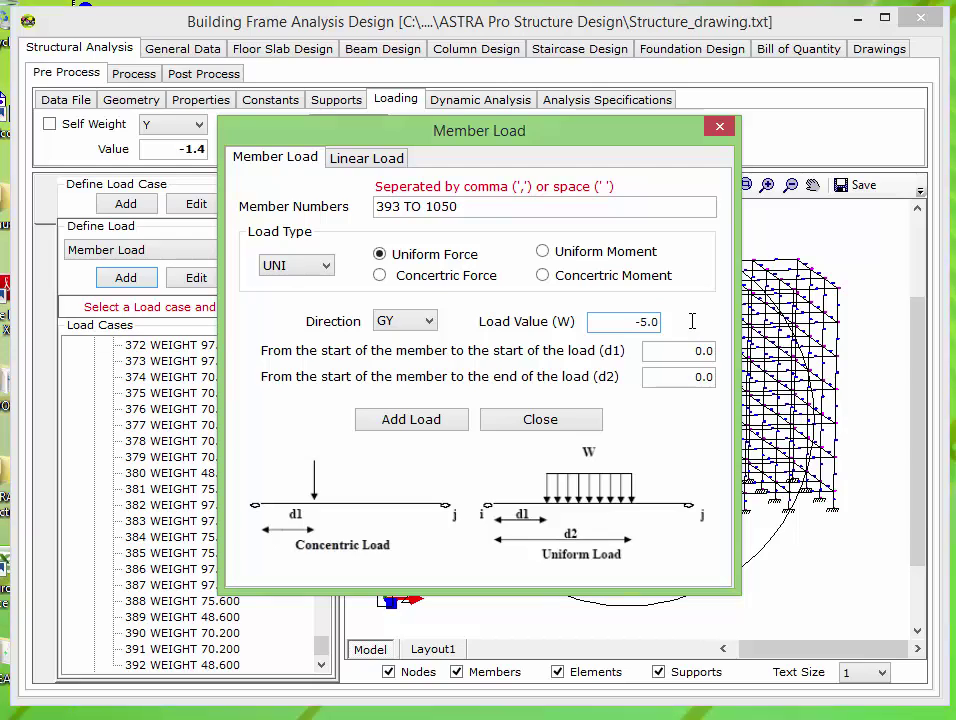
left_click(435, 428)
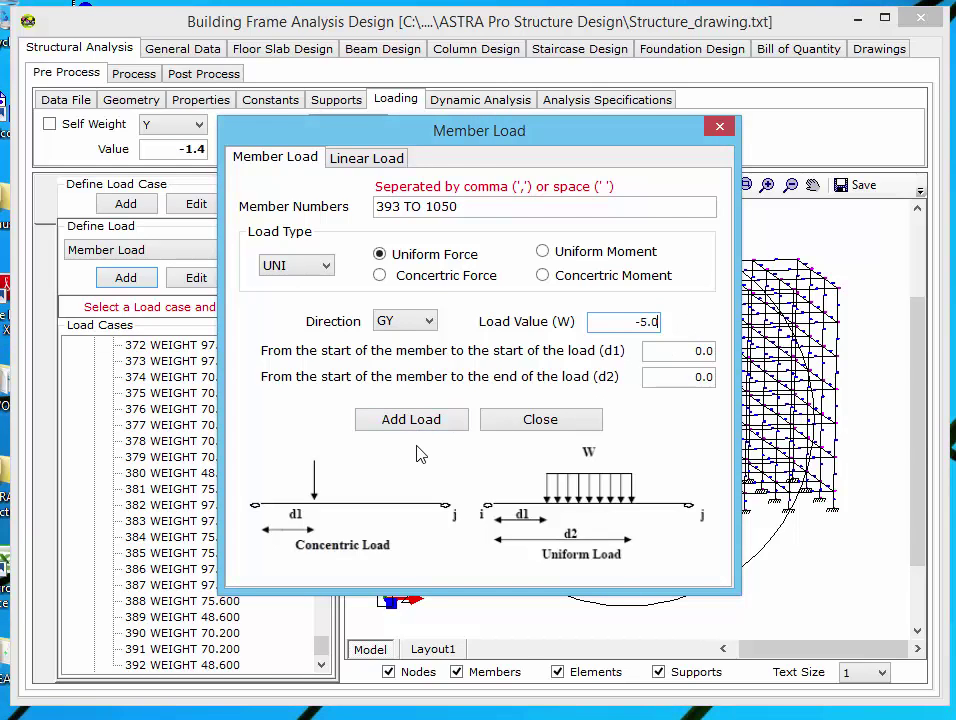
left_click(420, 423)
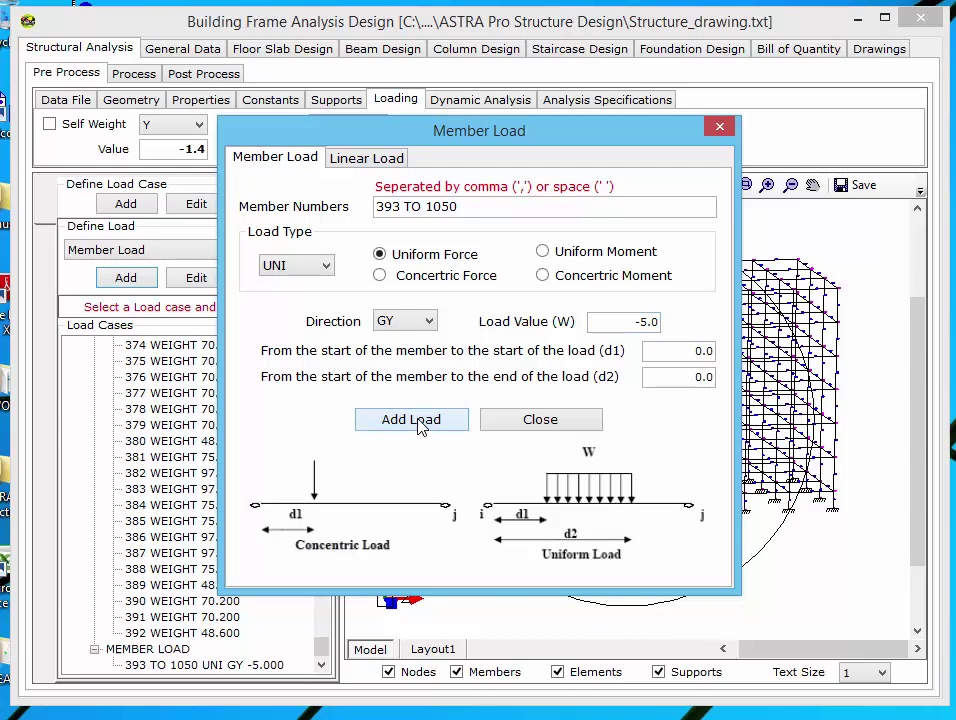
left_click(530, 420)
left_click(252, 666)
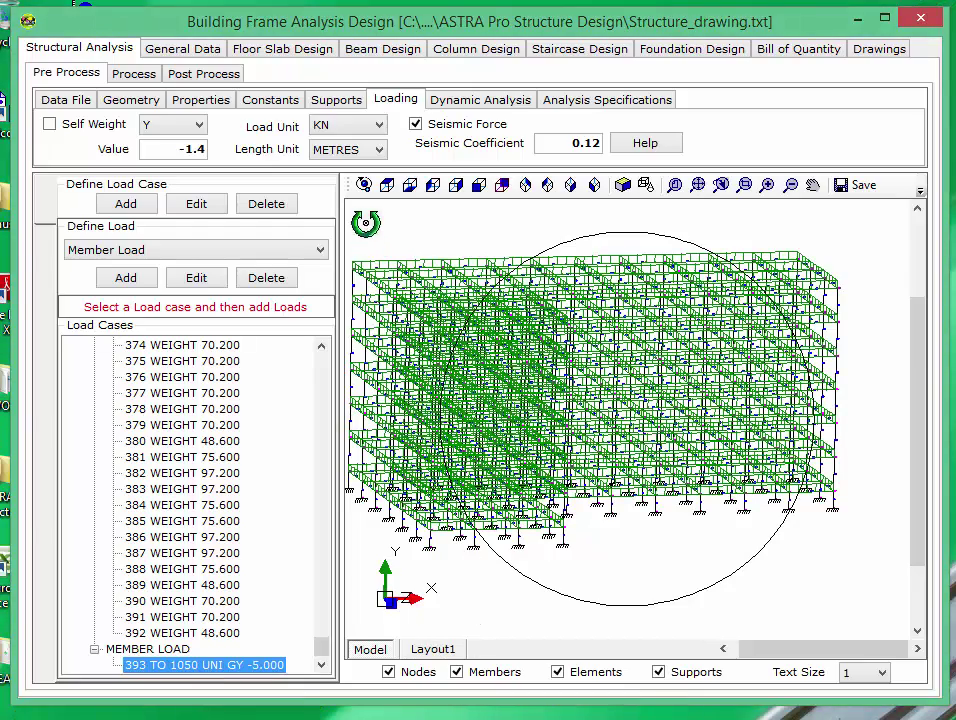
left_click(387, 187)
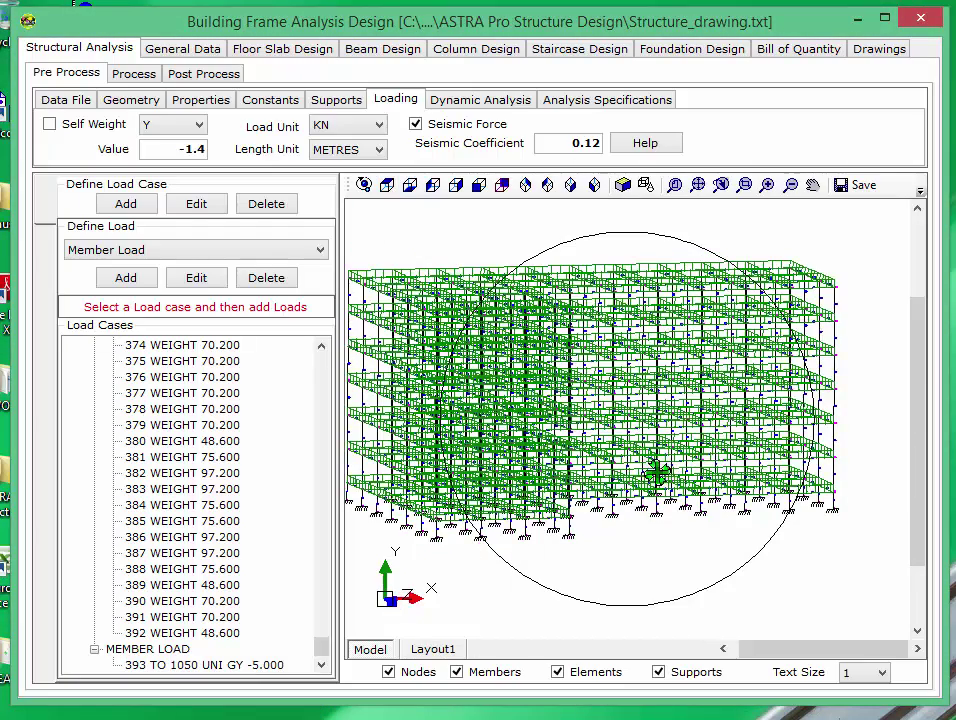
scroll(725, 472, "down", 2)
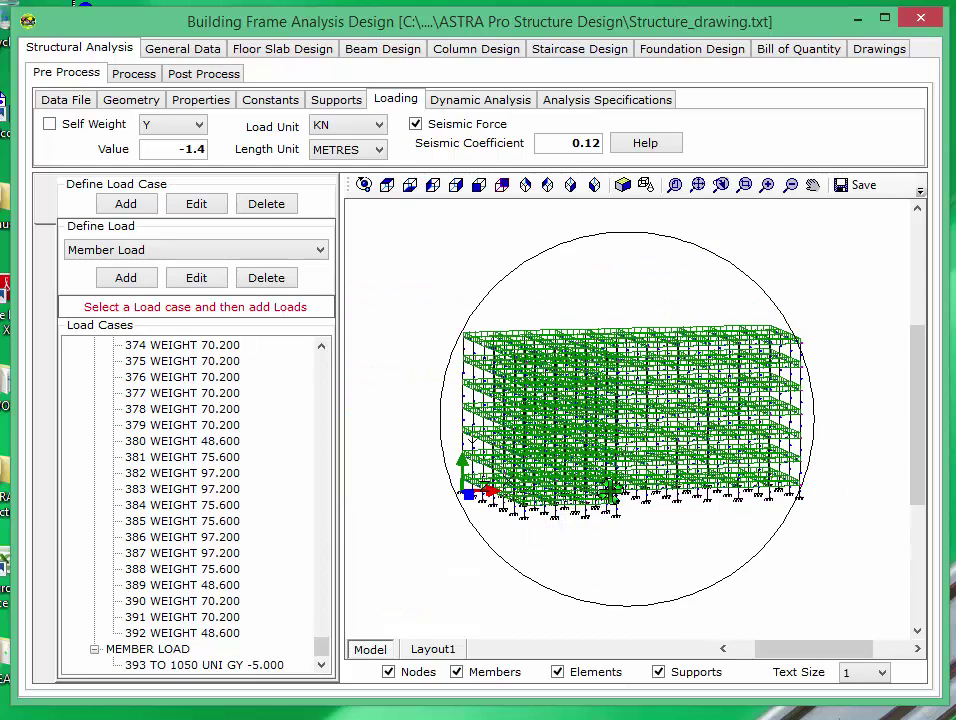
left_click(186, 666)
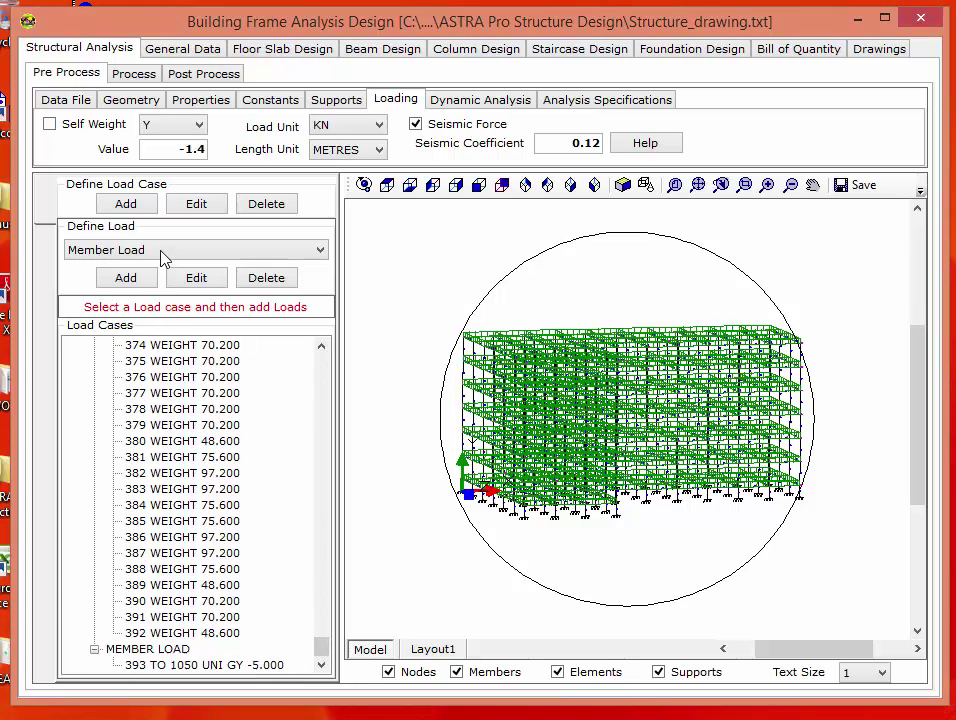
Step: Start a Floor Load with Y limits from 1.5 to 19.5 and a pressure of -1.0
left_click(222, 252)
left_click(95, 358)
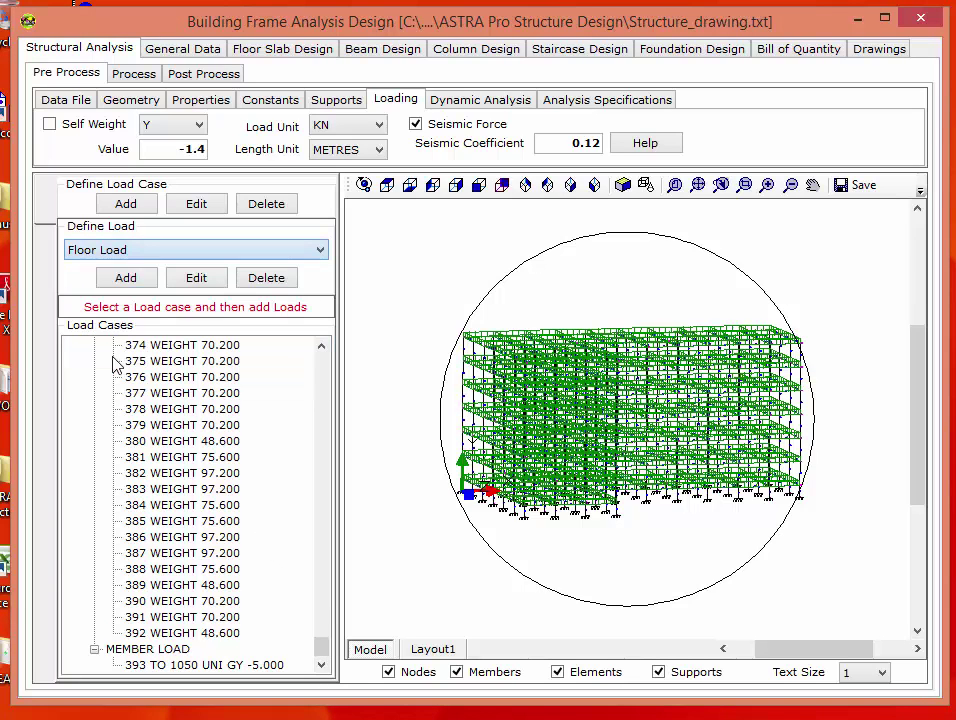
left_click(127, 280)
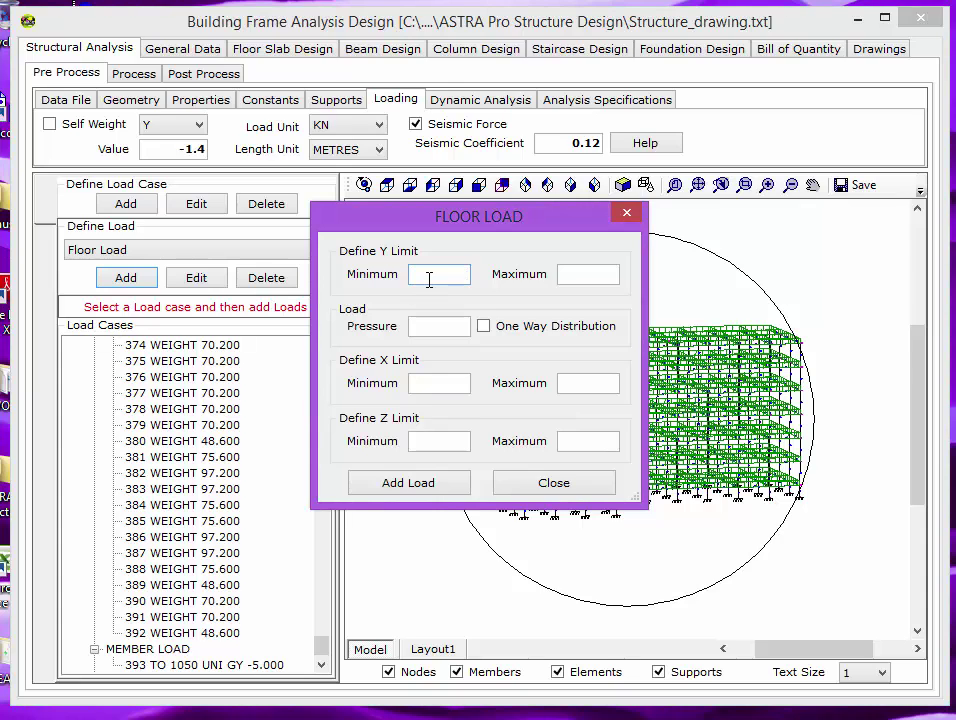
left_click(598, 277)
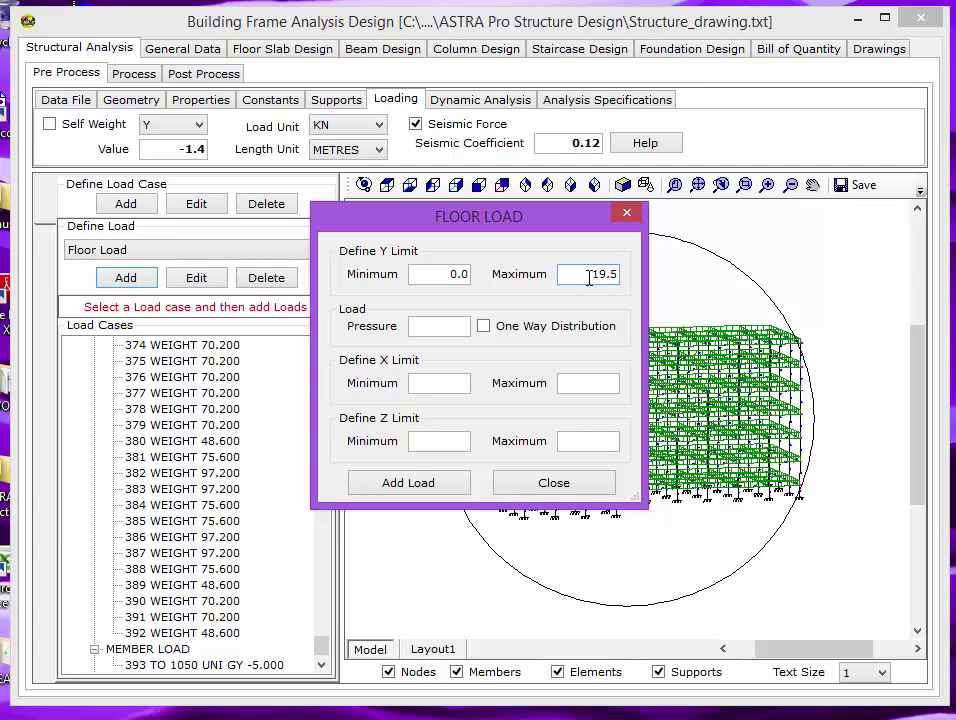
double_click(474, 273)
type("1")
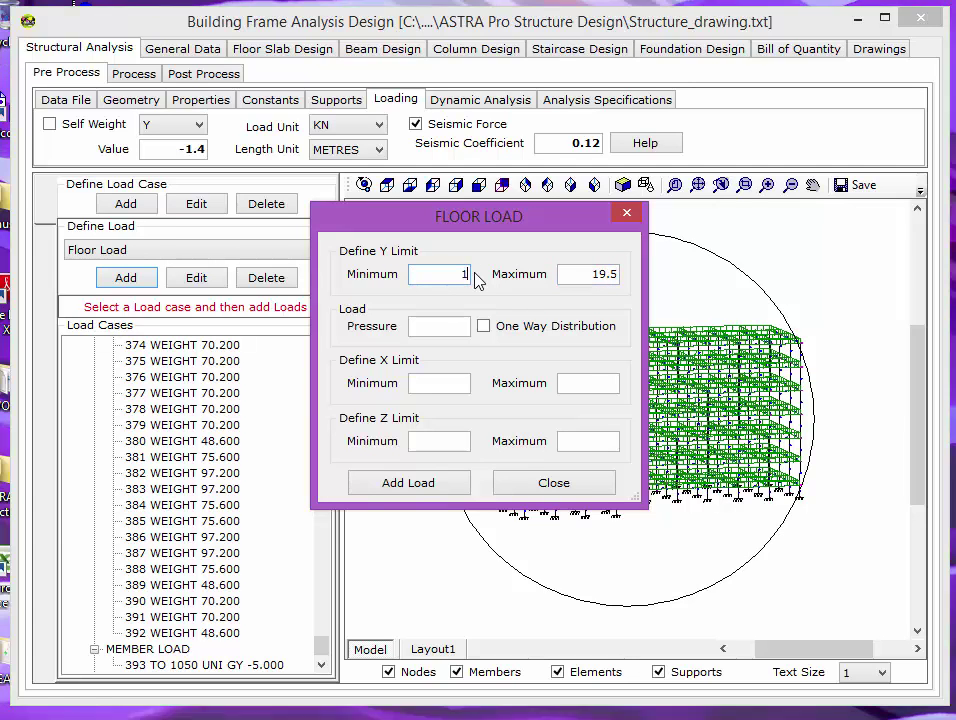
type(".5")
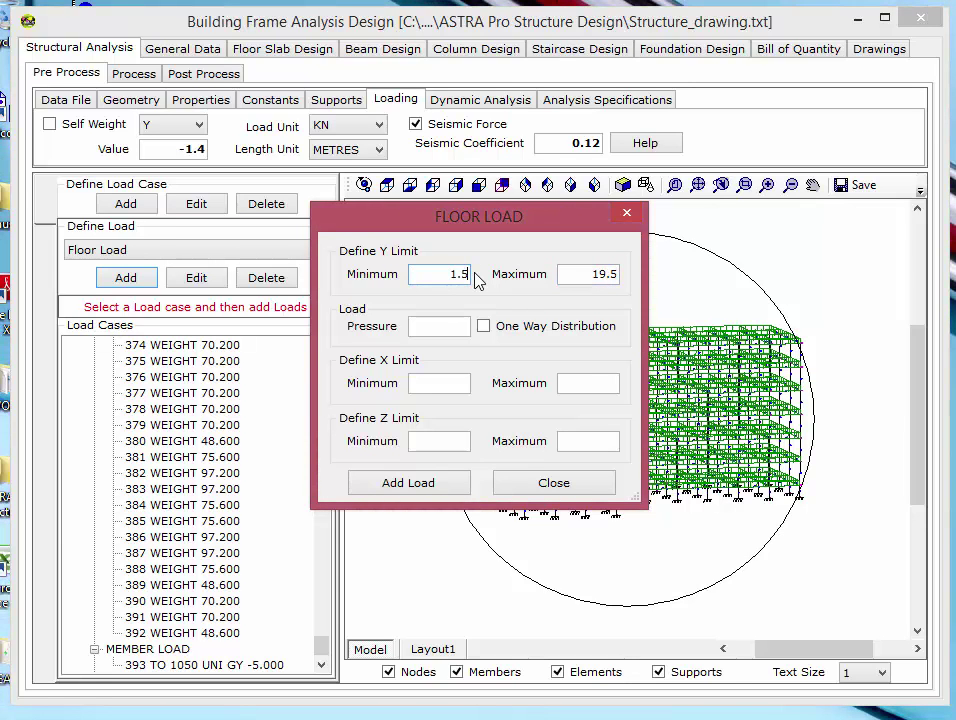
left_click(452, 328)
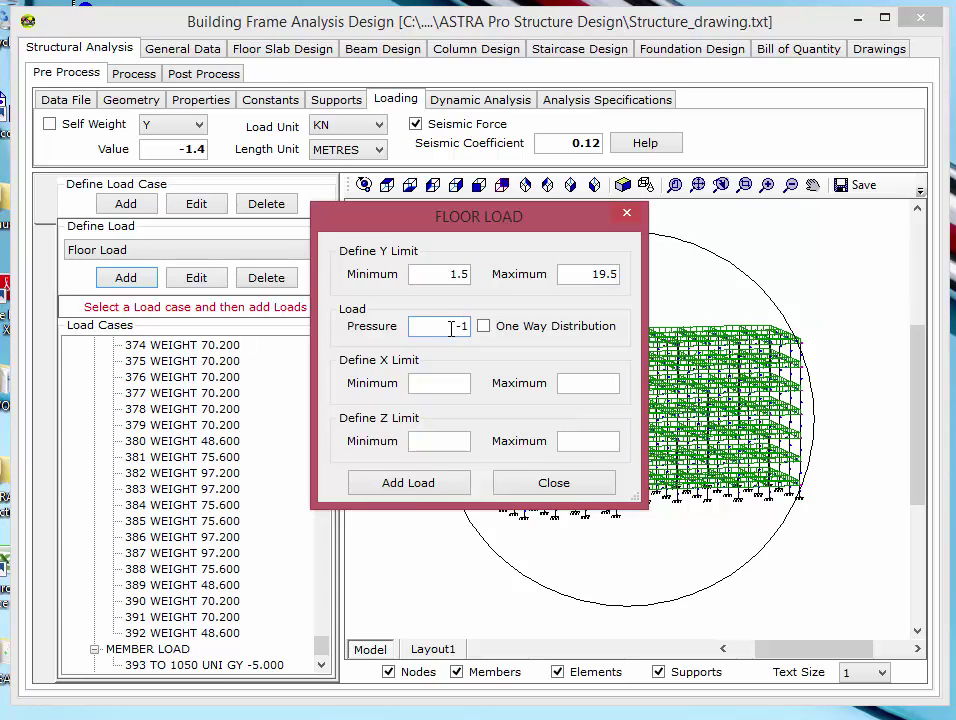
Step: Limit the floor load to X 0.0 to 40.0 and Z 0.0 to 15.0, and add it to the load case
left_click(440, 386)
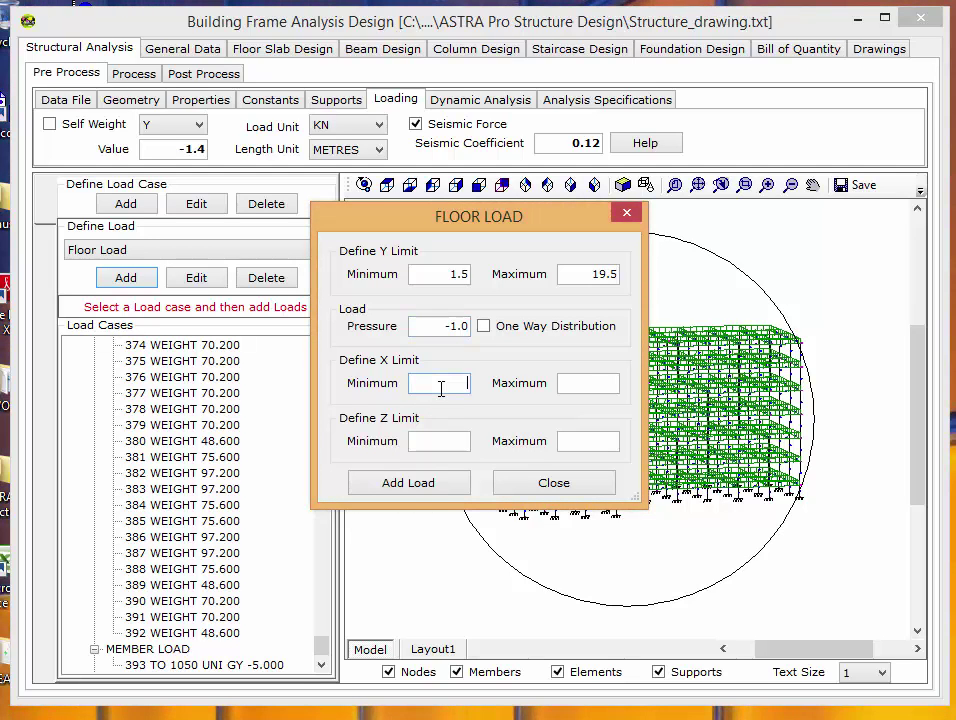
type("0.0")
left_click(613, 383)
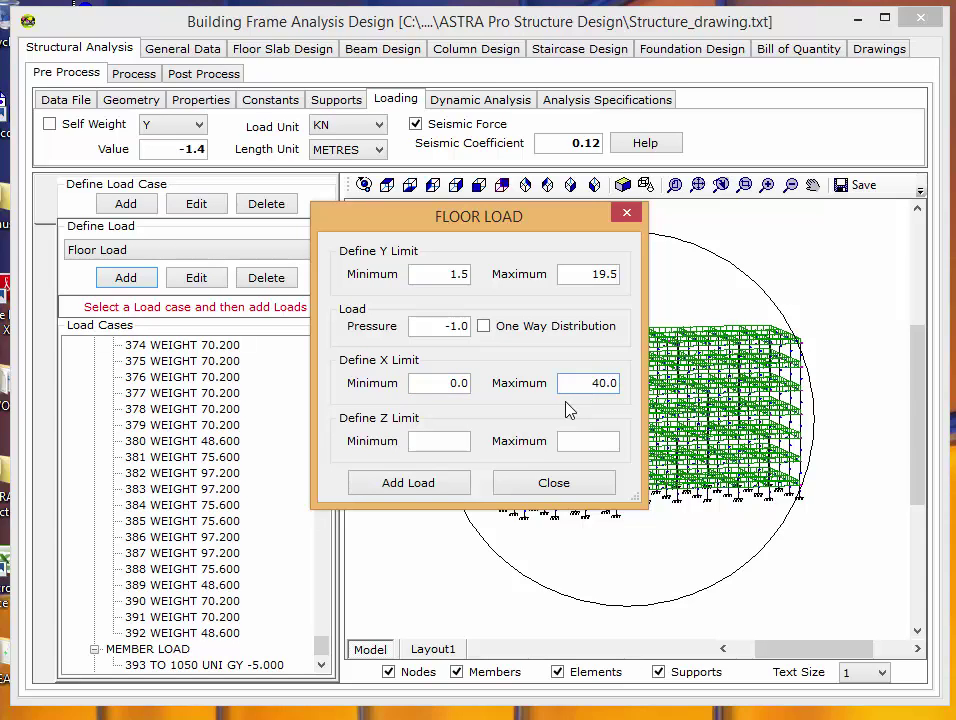
left_click(444, 441)
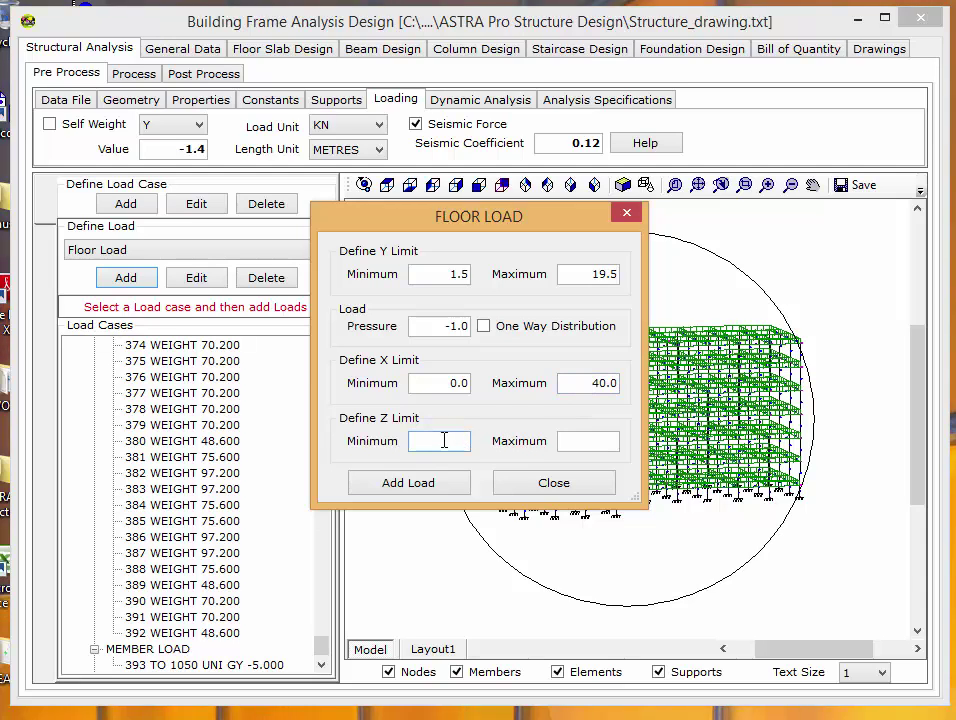
type("0.0")
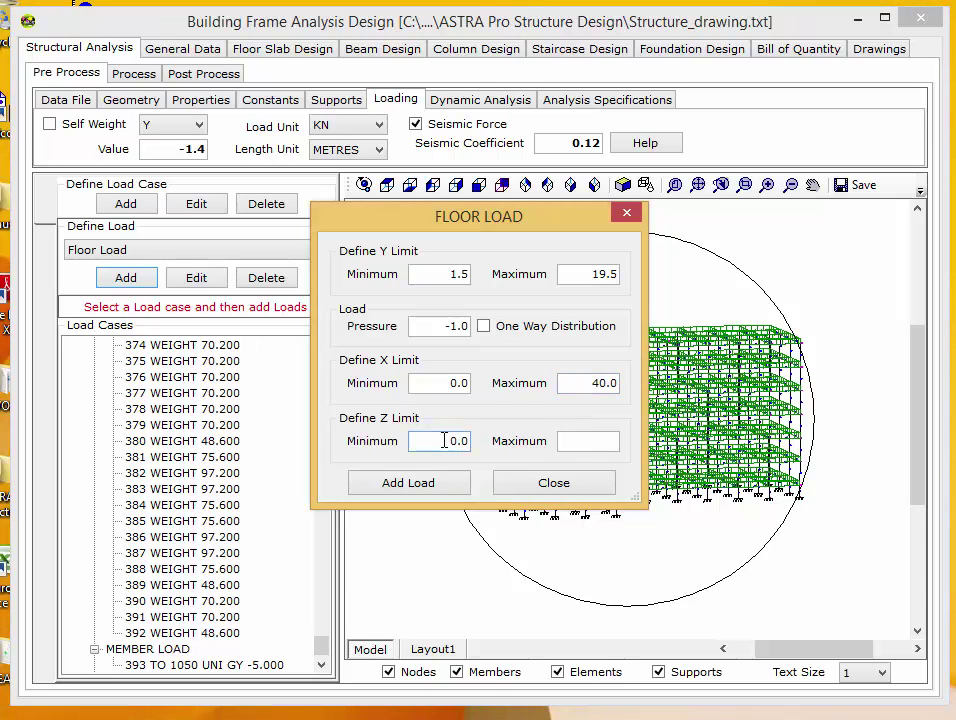
left_click(581, 442)
left_click(407, 487)
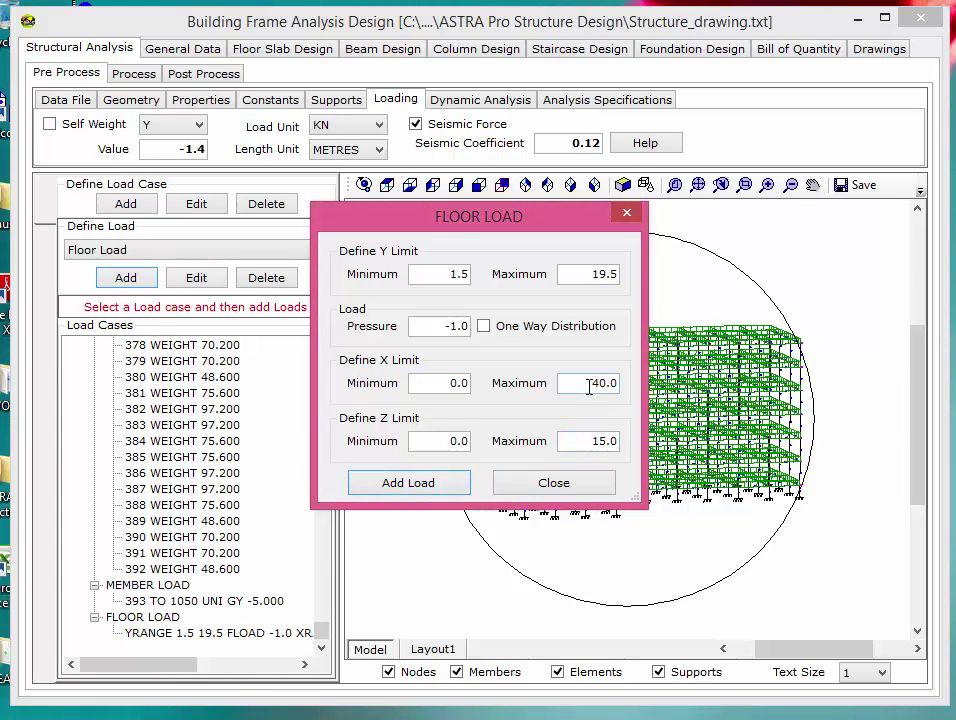
Step: Add a second floor load with X maximum 12.0 and Z limits 16.0 to 30.0, and check the floor load entries
left_click_drag(589, 387, 601, 384)
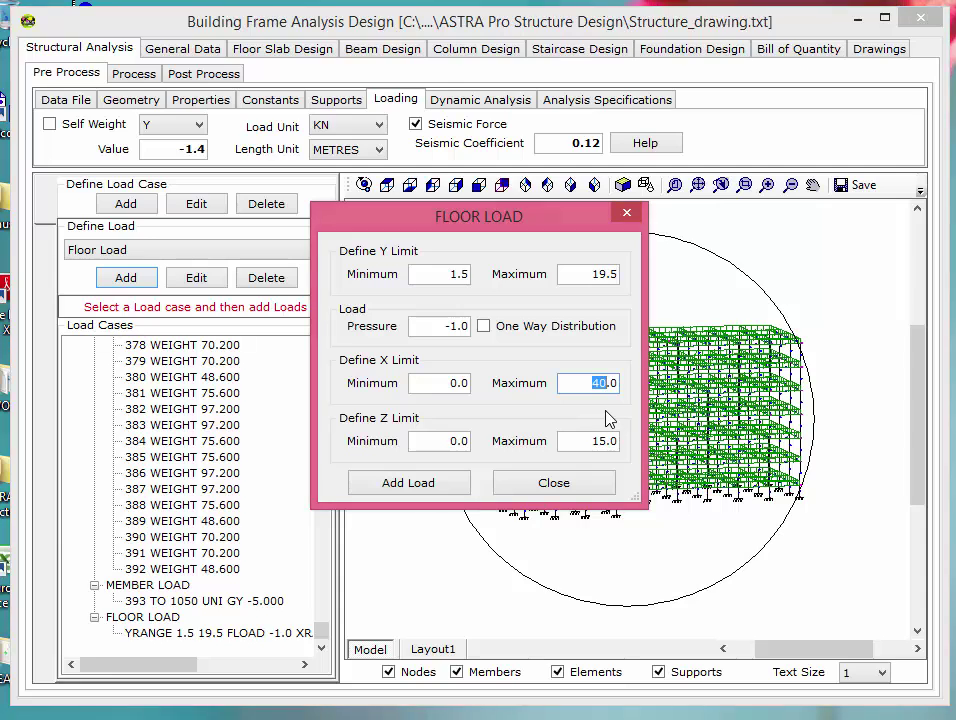
type("12")
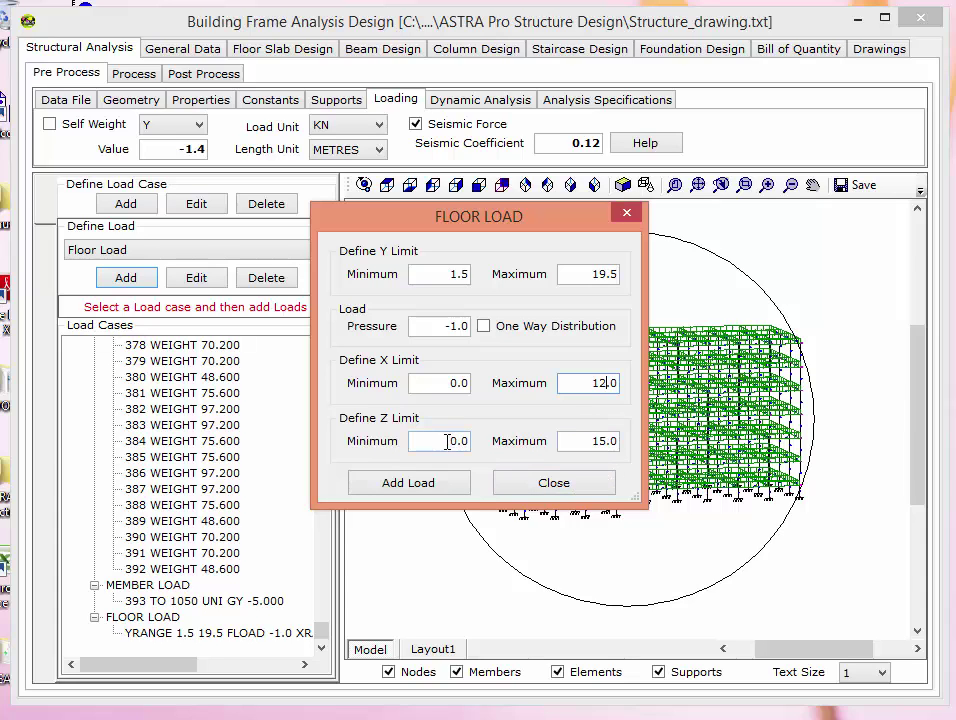
left_click_drag(447, 442, 474, 441)
type("16")
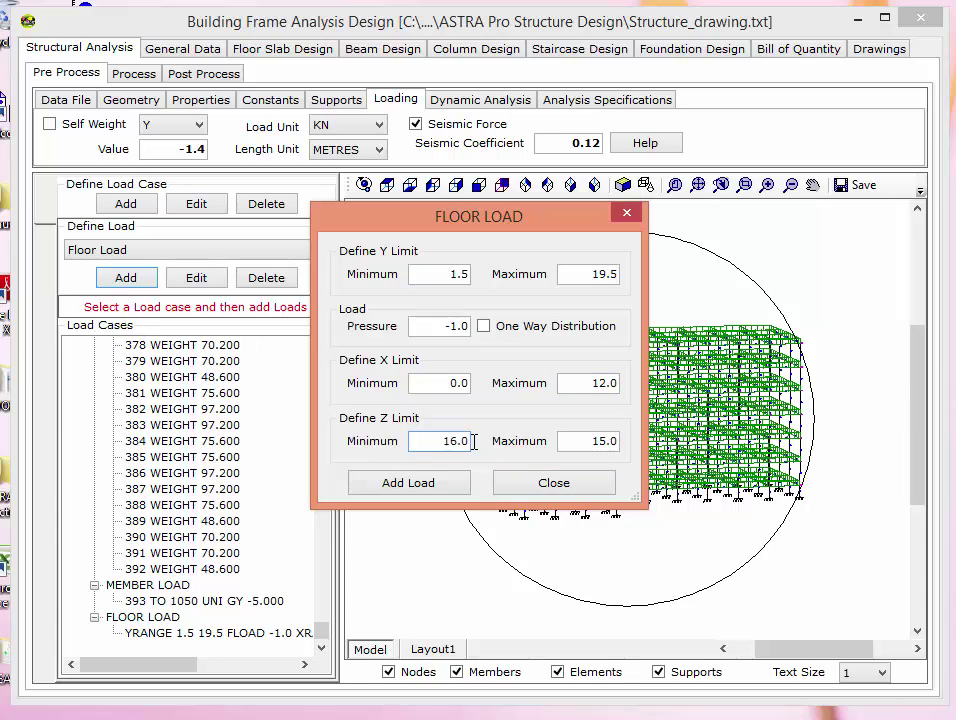
left_click_drag(585, 440, 641, 440)
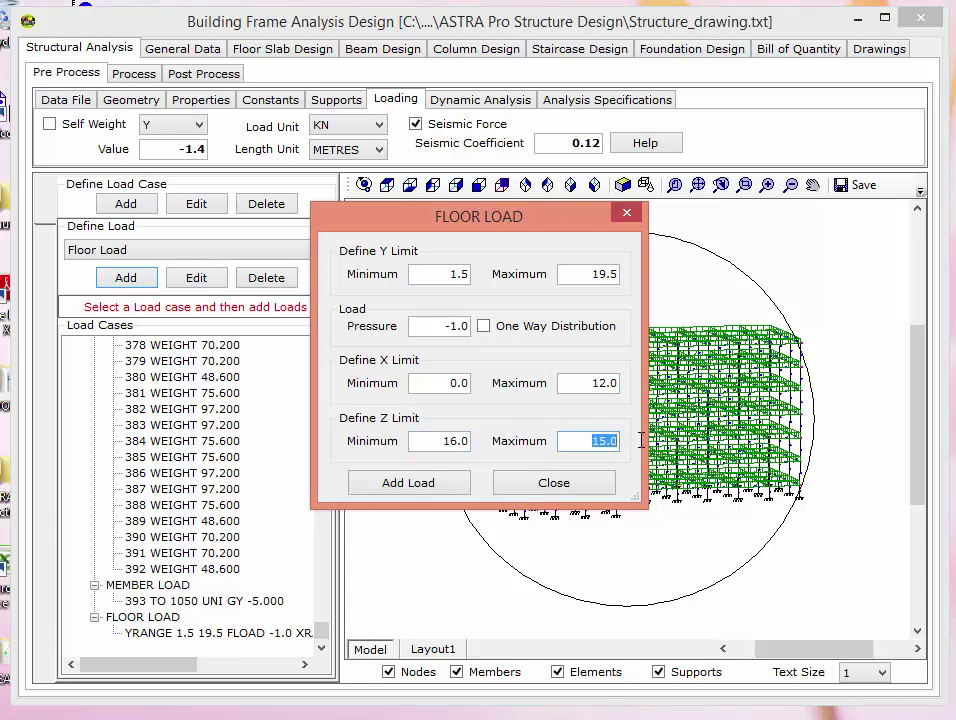
type("30")
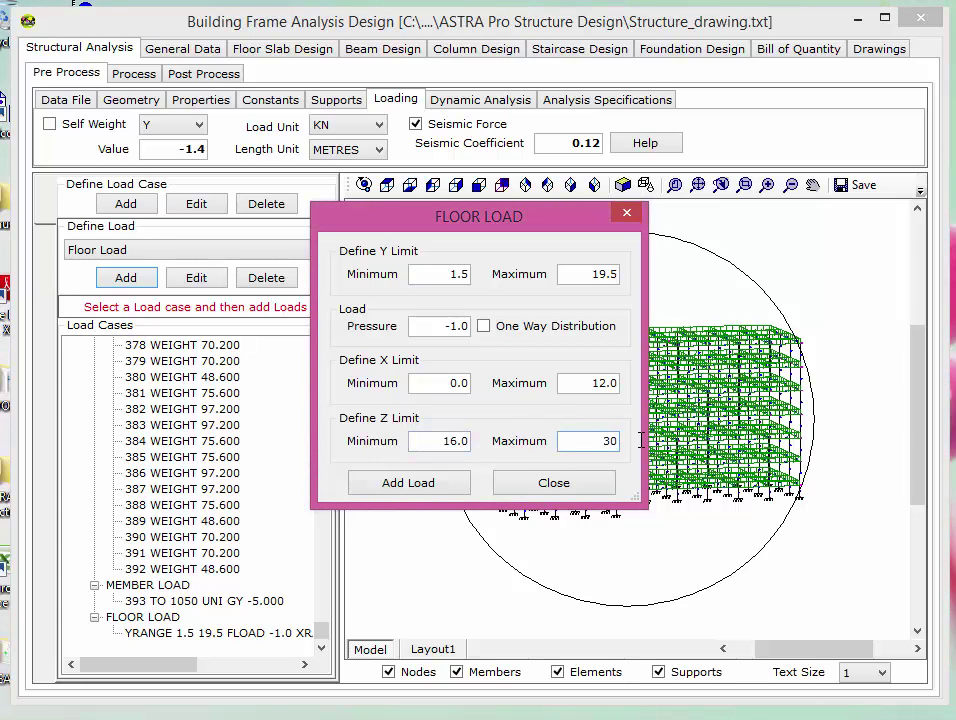
left_click(396, 484)
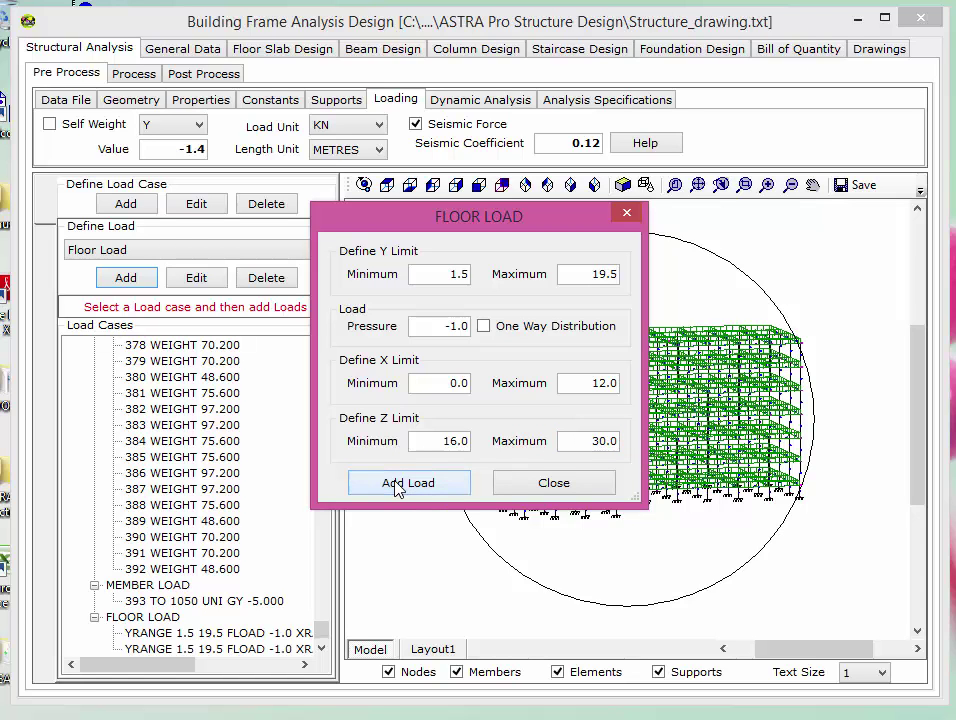
left_click(570, 484)
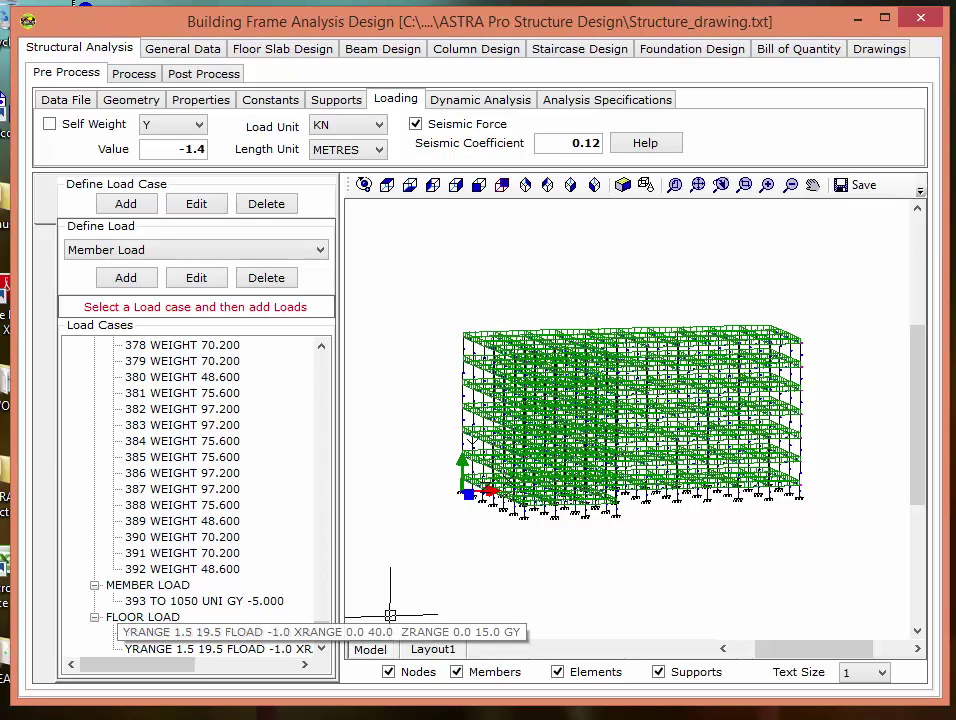
left_click(219, 634)
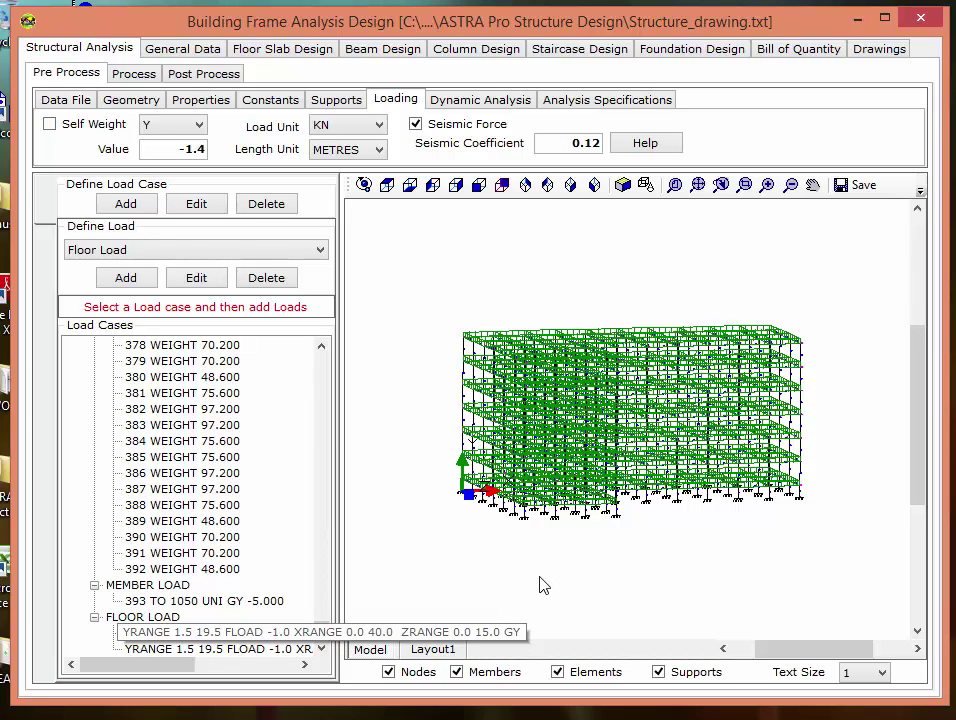
Step: Orbit the frame model to an angled 3D view and select each of the two floor loads in turn
left_click(700, 549)
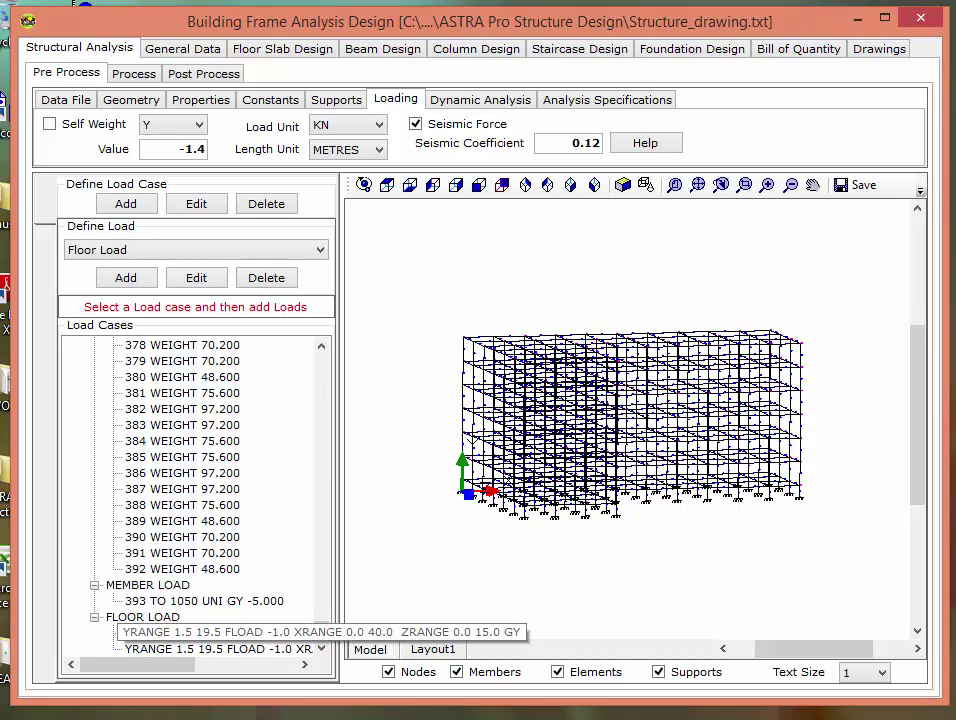
left_click(364, 186)
left_click(203, 633)
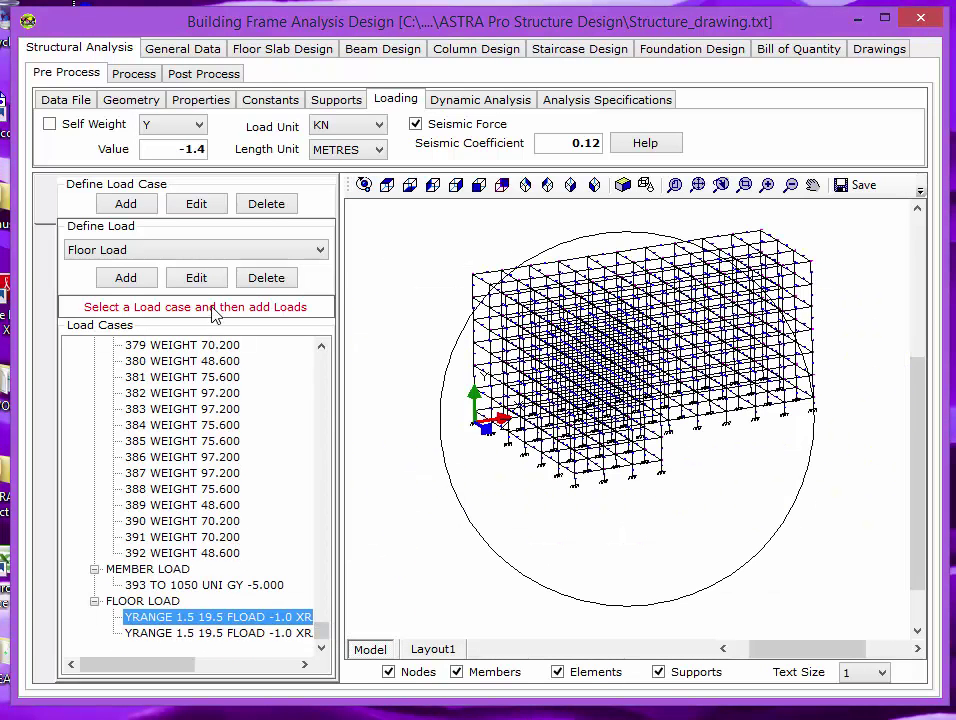
left_click(210, 635)
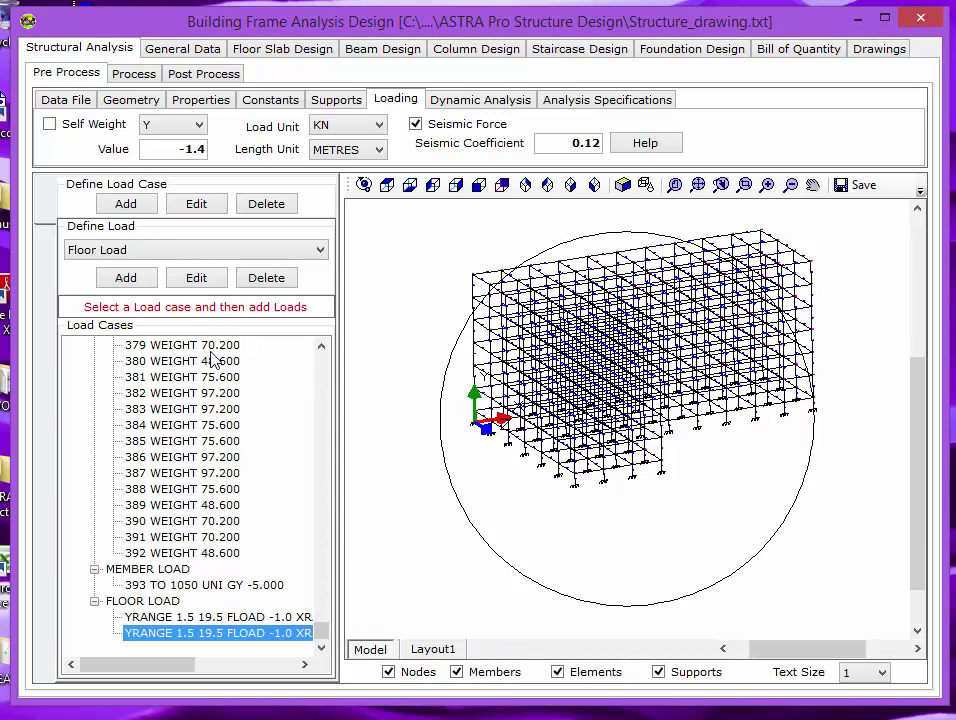
Step: Open the second floor load for editing, review its X and Z limits, apply it, and recheck both floor load entries
left_click(197, 280)
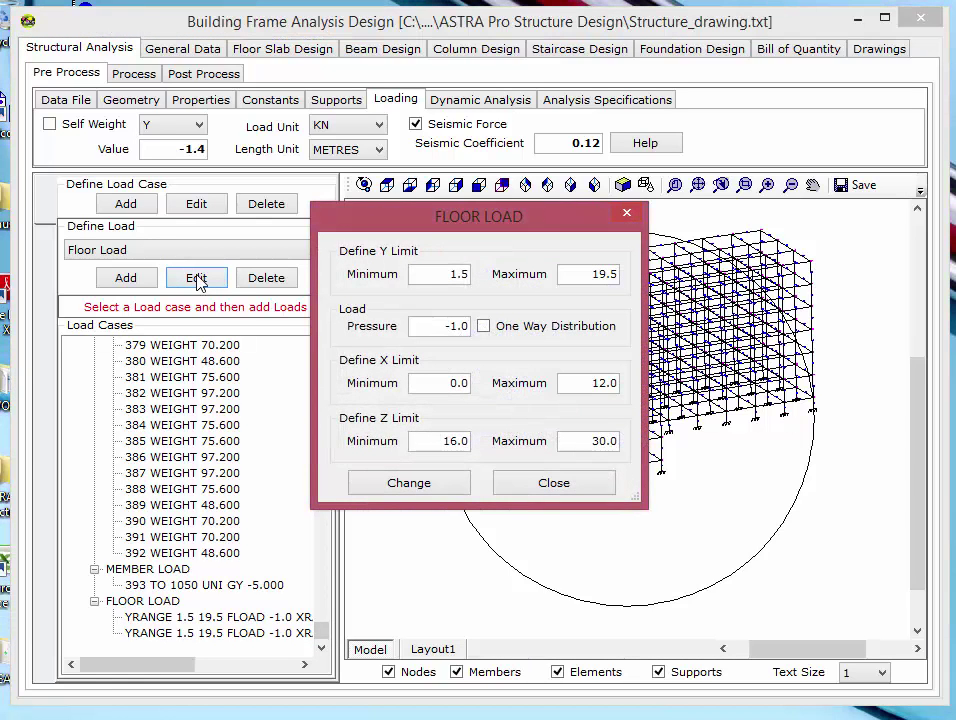
left_click(448, 388)
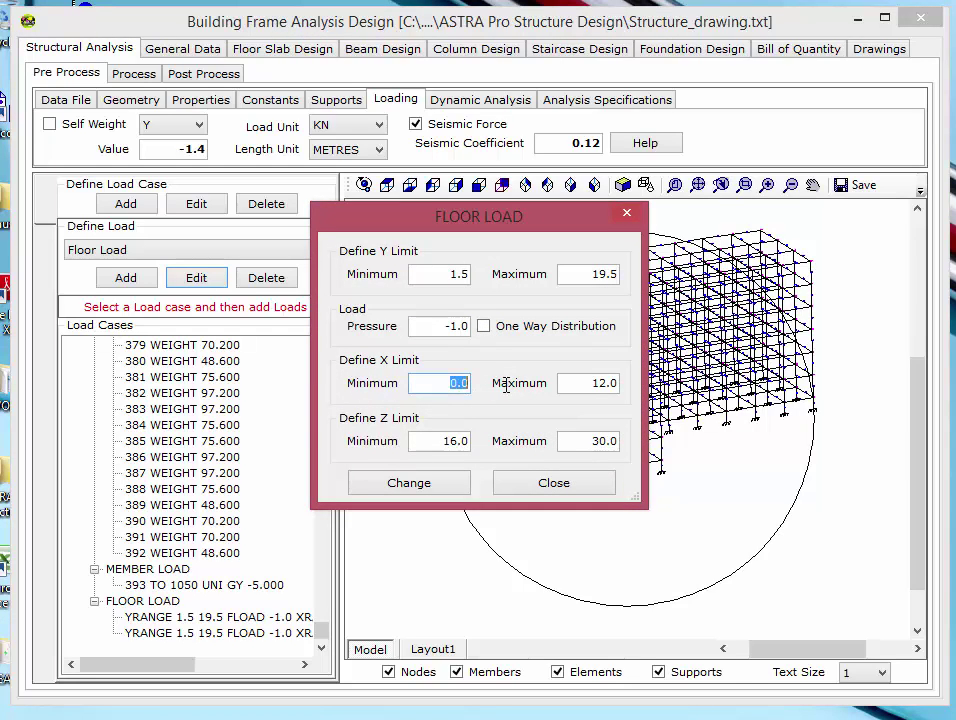
left_click(575, 384)
key("Tab")
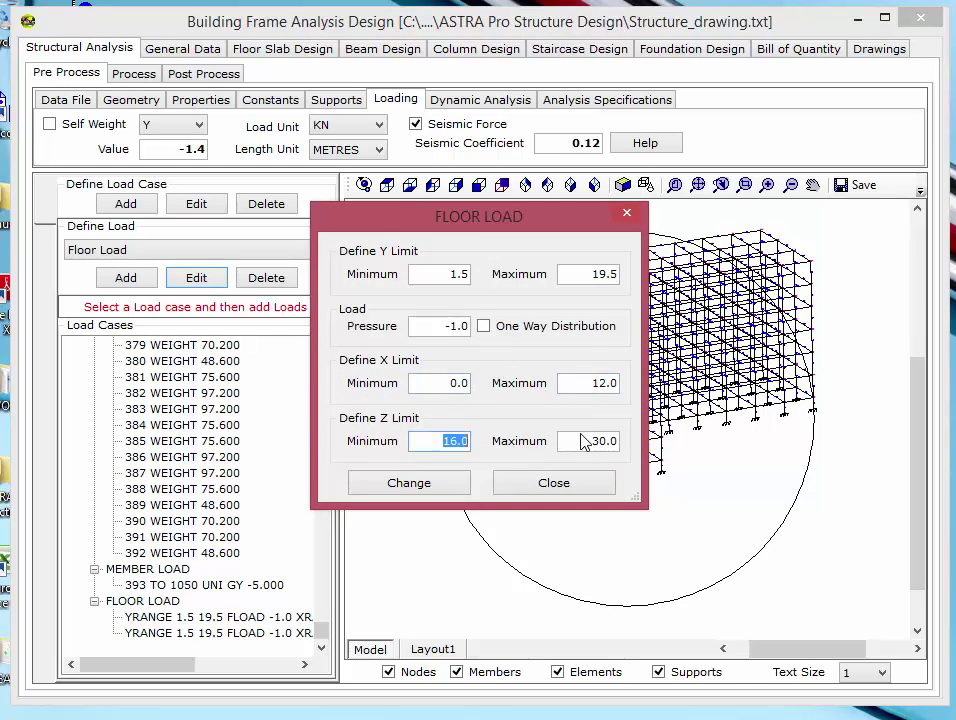
left_click(571, 451)
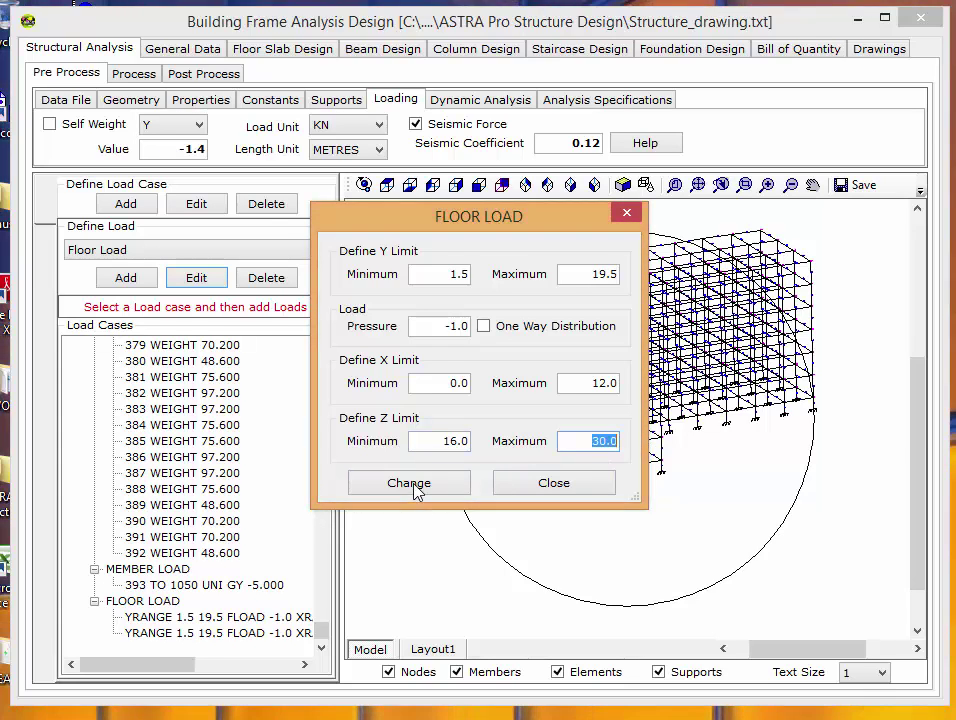
left_click(414, 487)
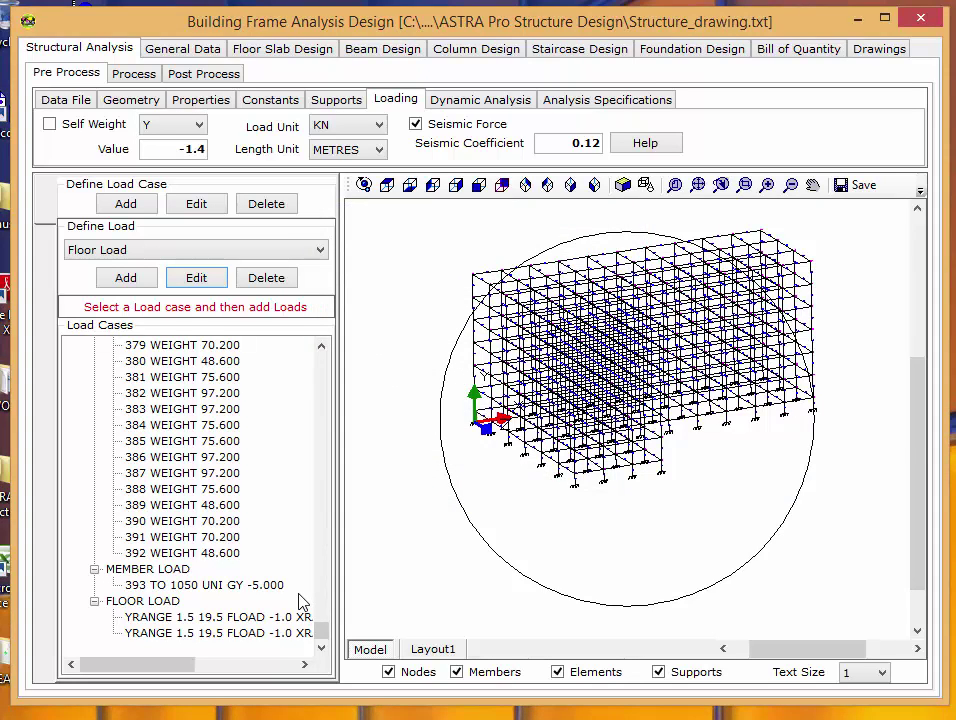
left_click(229, 621)
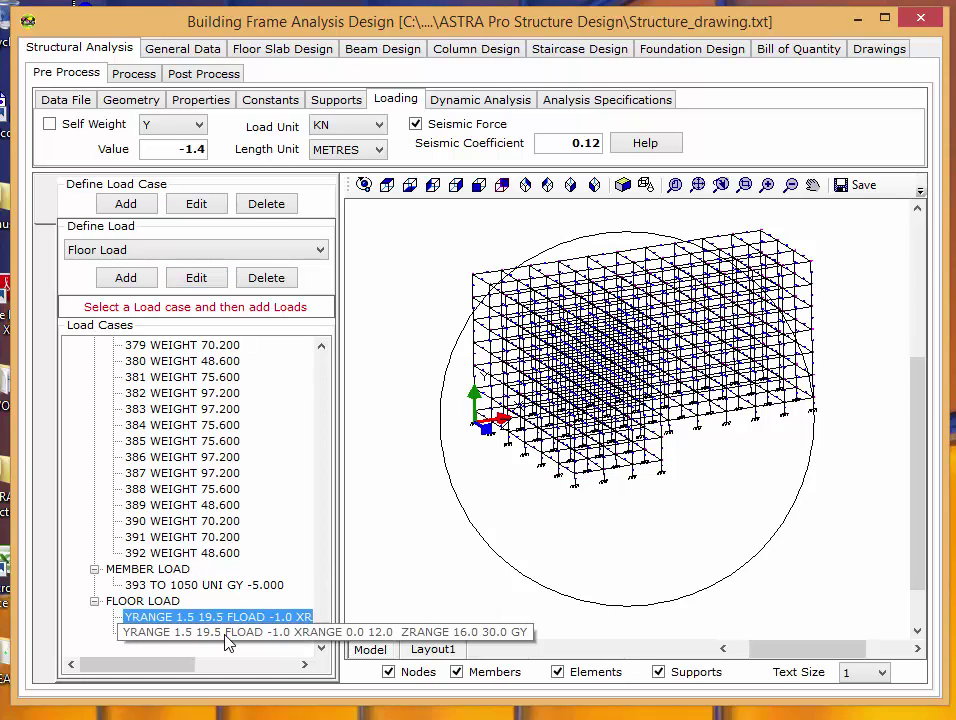
left_click(225, 634)
left_click_drag(171, 665, 150, 677)
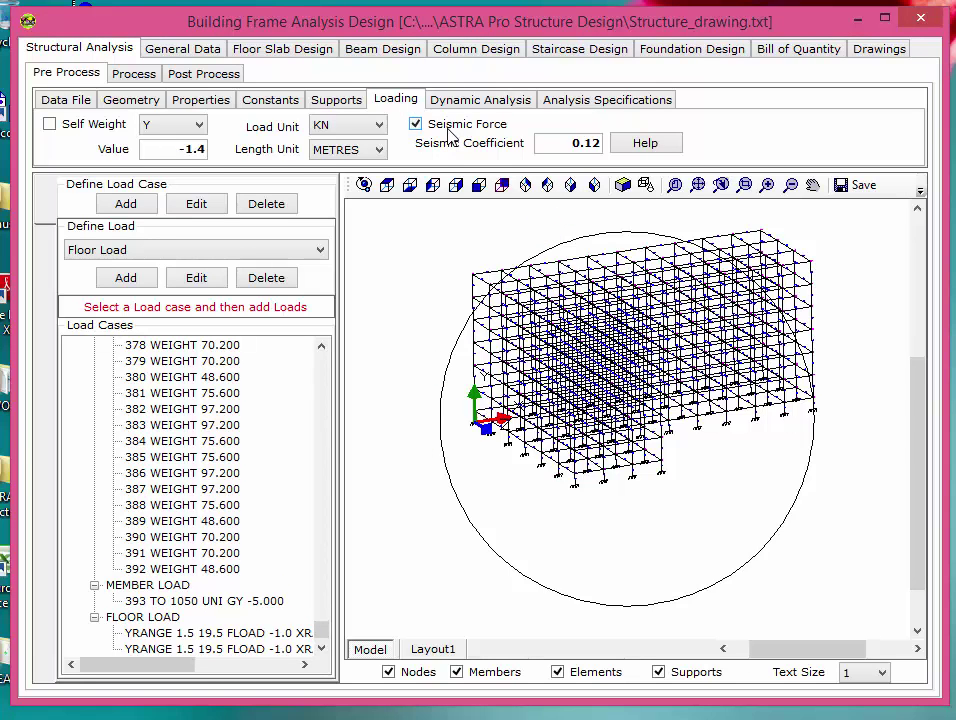
Step: Check the Seismic Force option and its coefficient, and read through the help worksheet on calculating the seismic coefficient
left_click(450, 125)
left_click(450, 125)
double_click(600, 142)
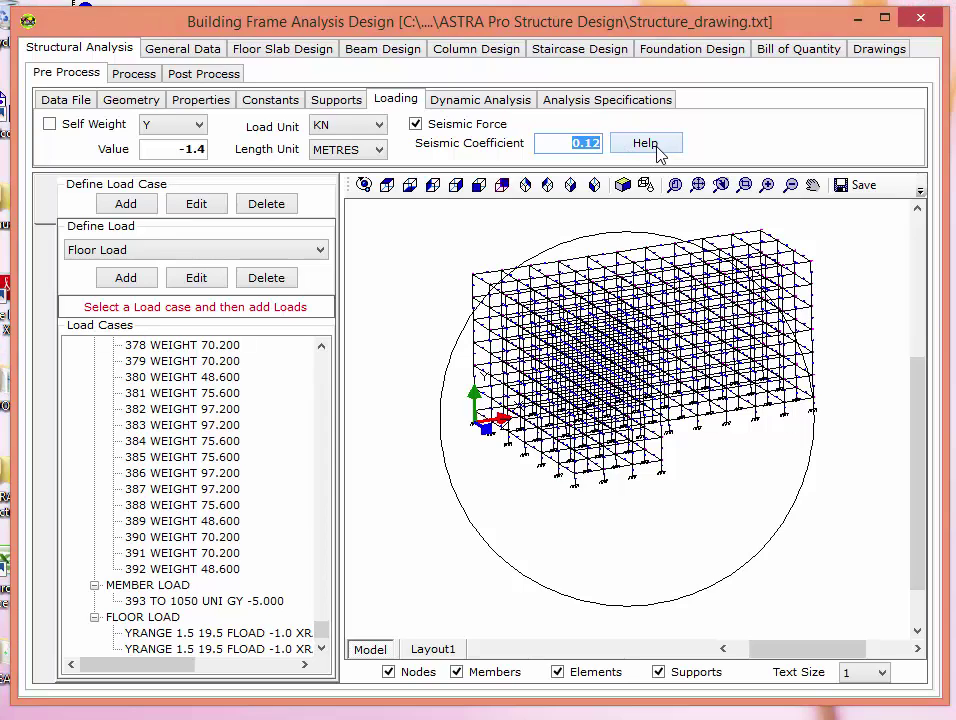
left_click(657, 148)
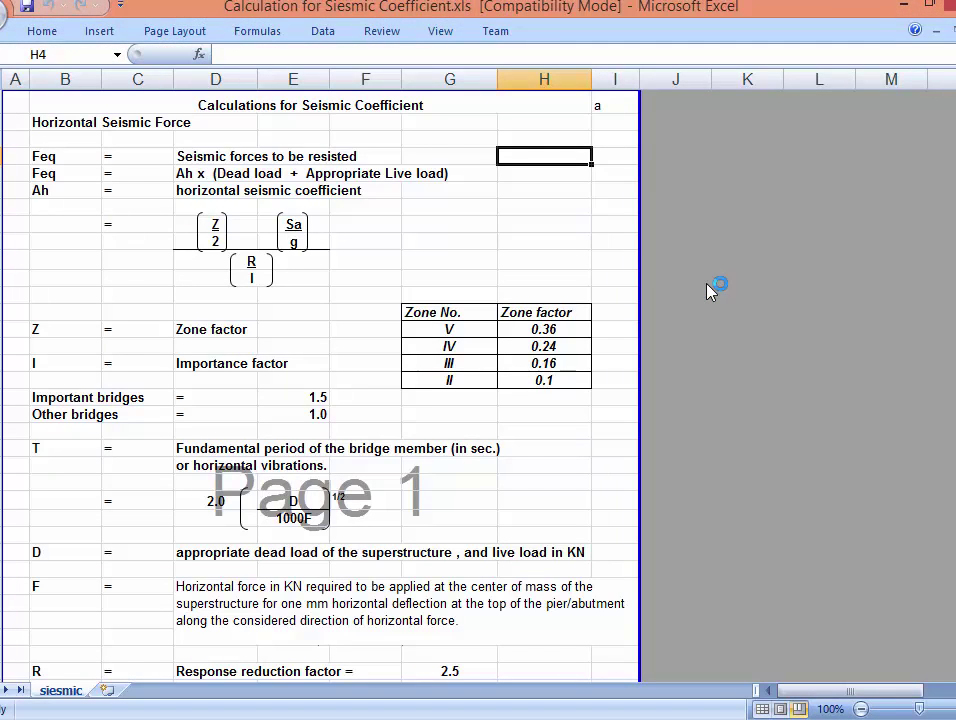
left_click(617, 275)
scroll(617, 275, "down", 2)
scroll(616, 278, "down", 1)
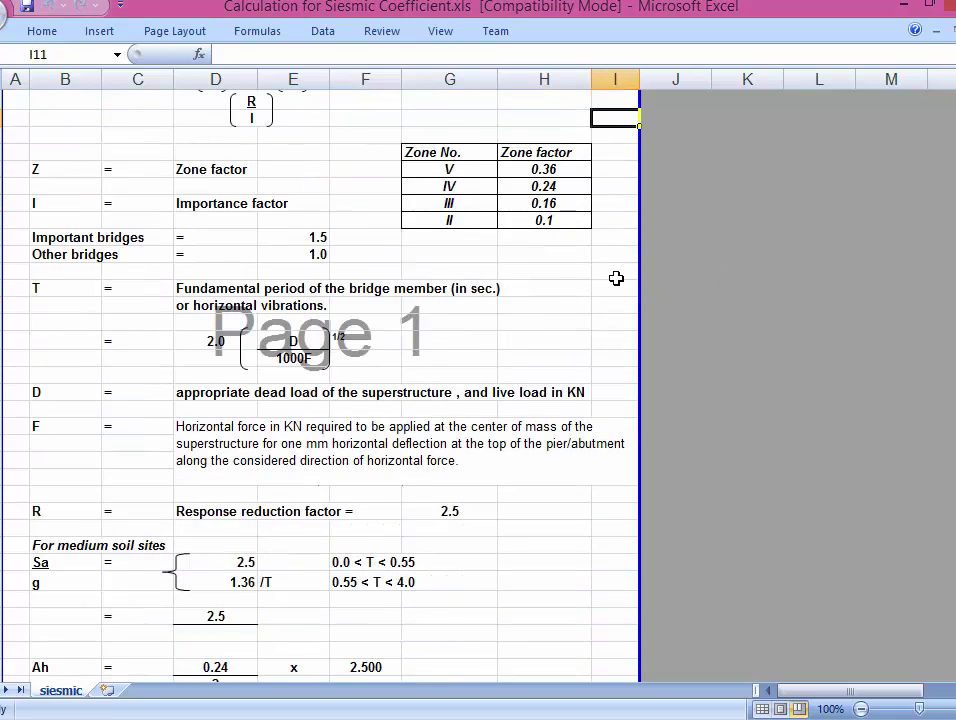
scroll(616, 278, "down", 2)
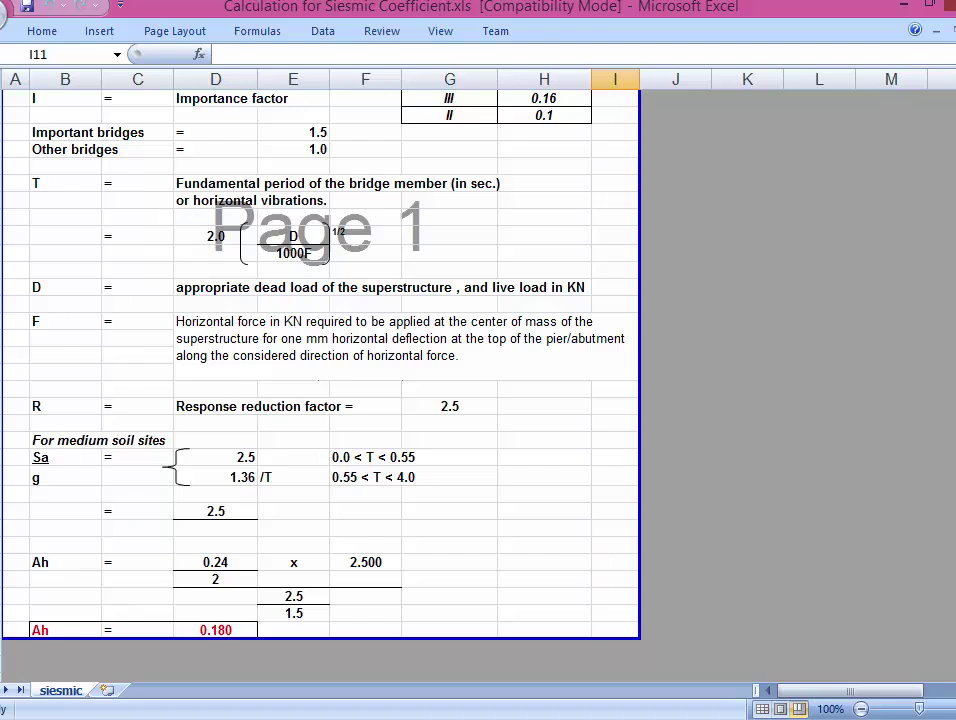
Step: Switch back to the Building Frame Analysis Design window and review the seismic coefficient value
key("alt+Tab")
left_click(600, 143)
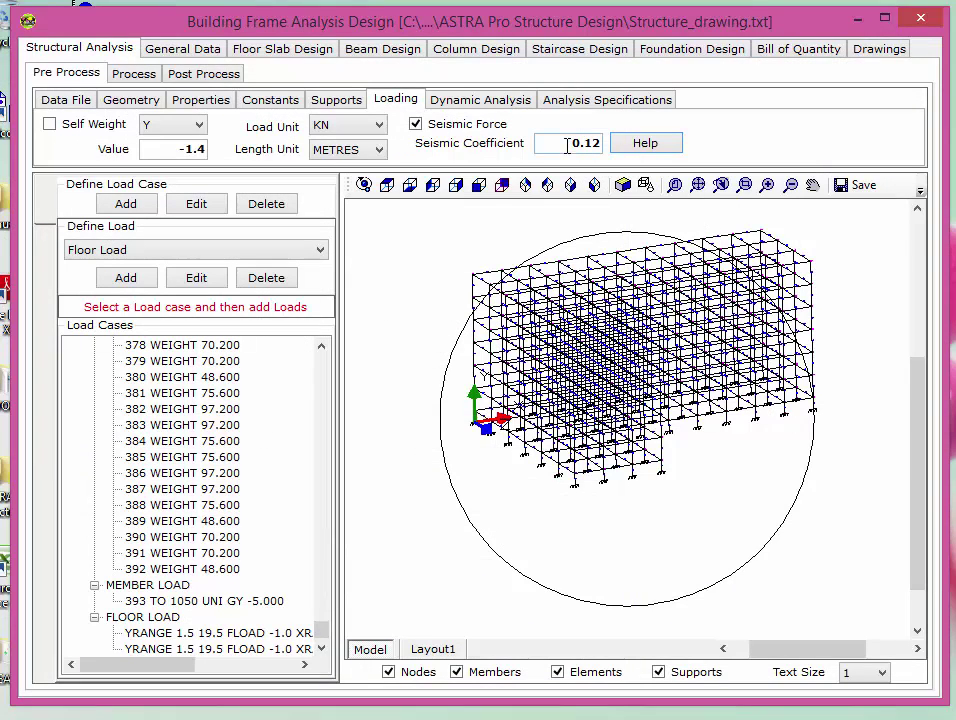
double_click(601, 142)
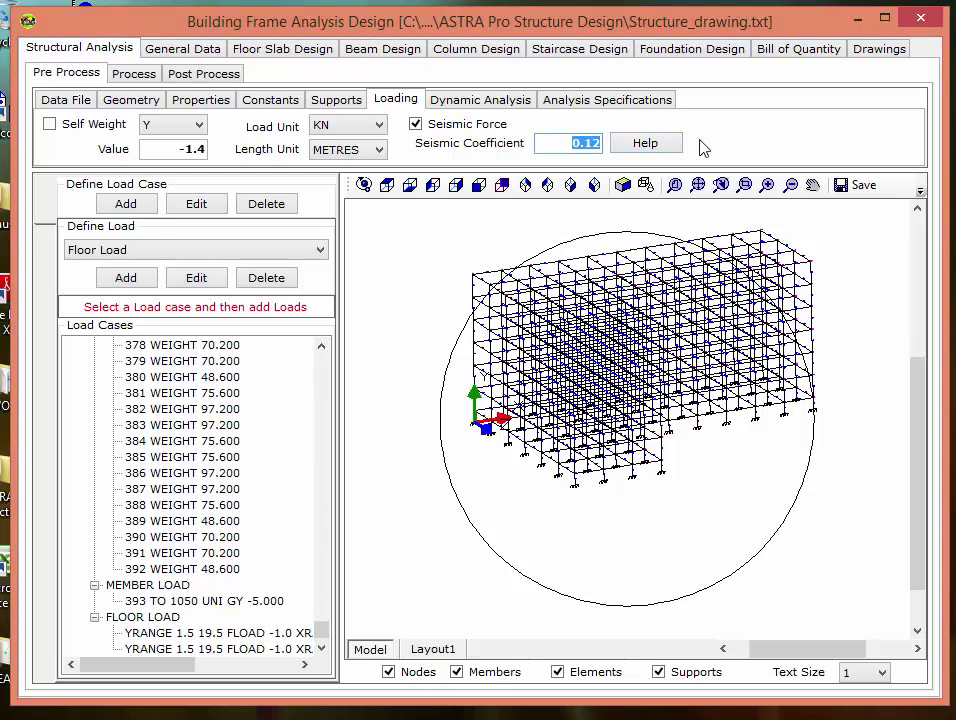
left_click(592, 143)
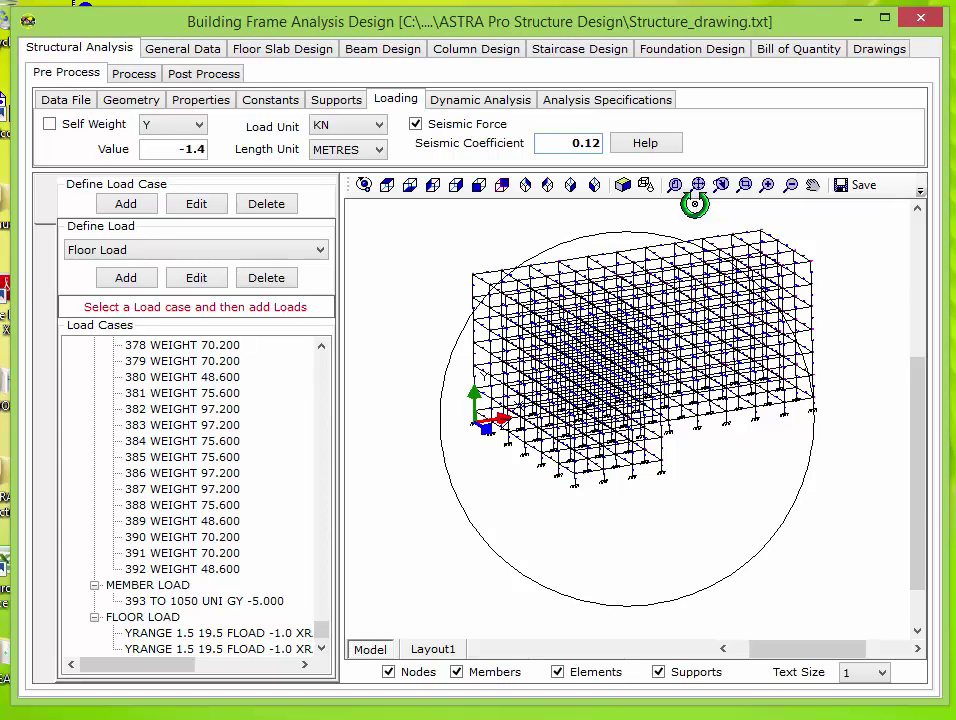
Step: Collapse the Joint Weight, Member Load and Floor Load groups under the Dead Load case
left_click_drag(689, 207, 577, 372)
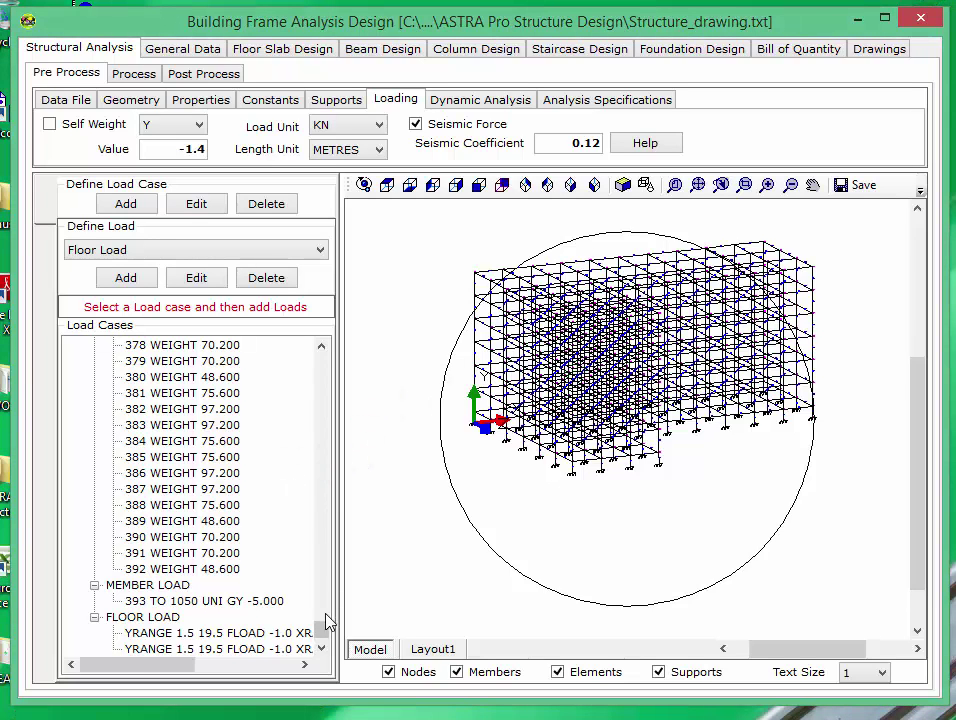
left_click_drag(325, 637, 320, 350)
left_click(94, 361)
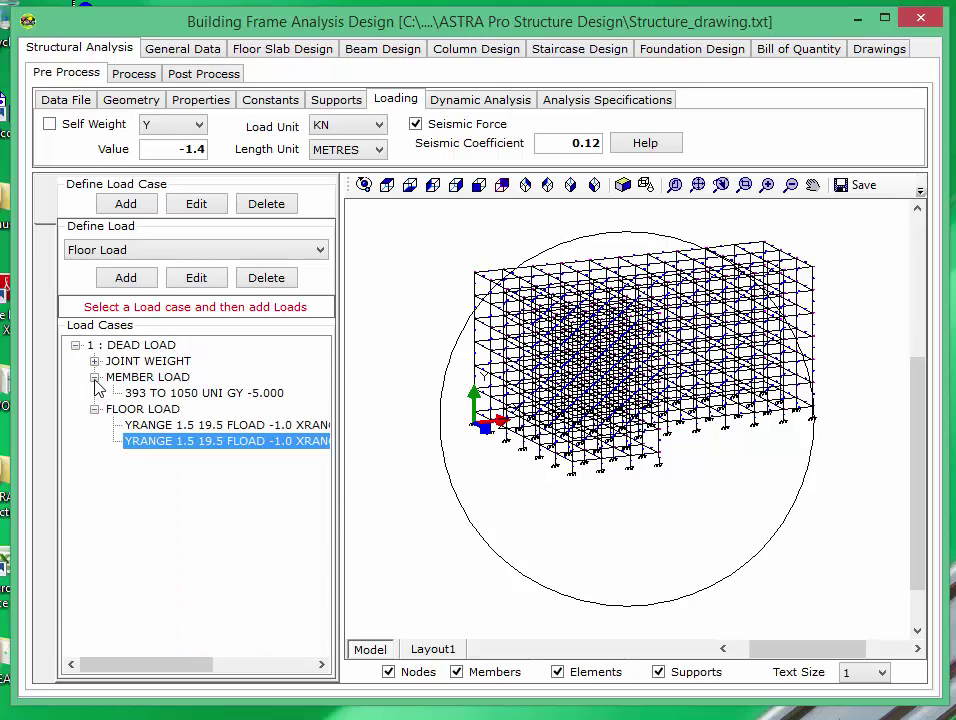
left_click(94, 377)
left_click(94, 393)
Step: Enable Perform Analysis, Print Load Data, Print Static Check and Print Analysis All in the analysis specifications
left_click(607, 100)
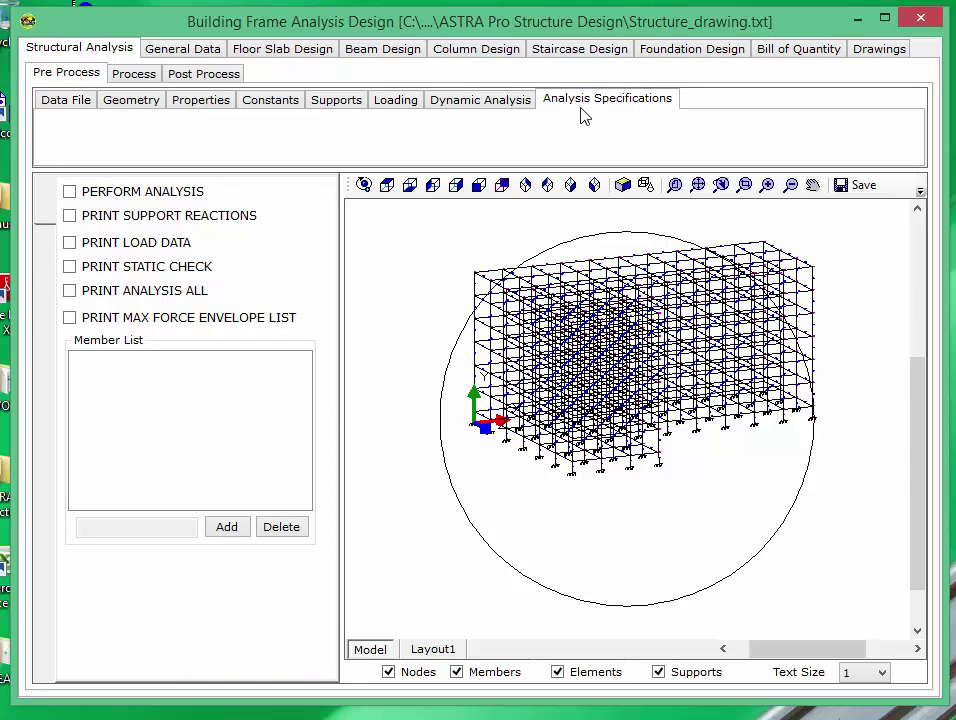
left_click(125, 194)
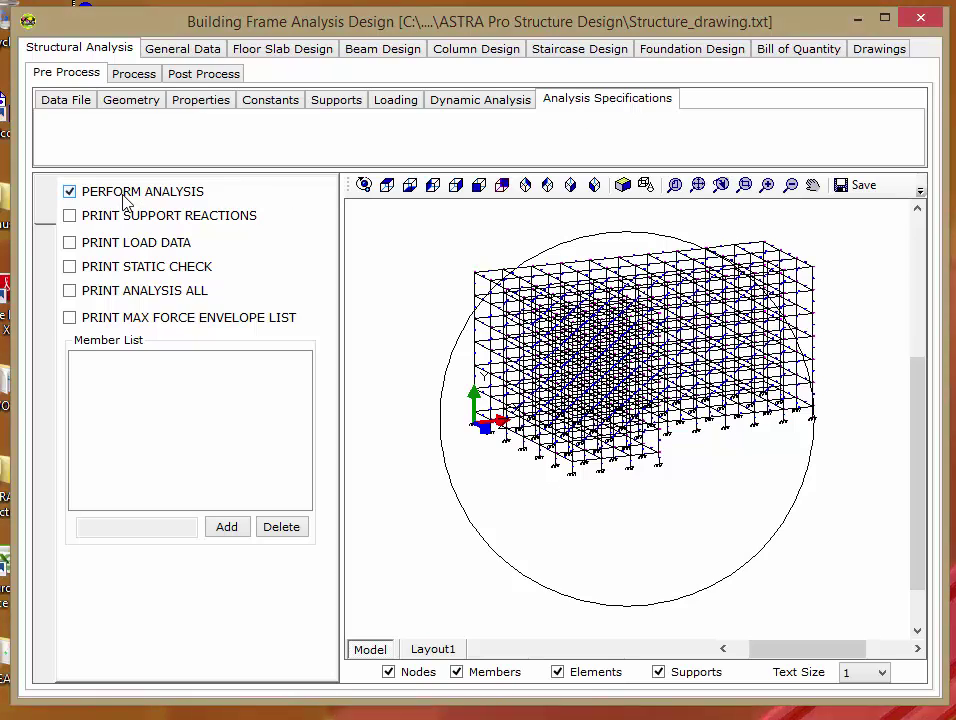
left_click(122, 247)
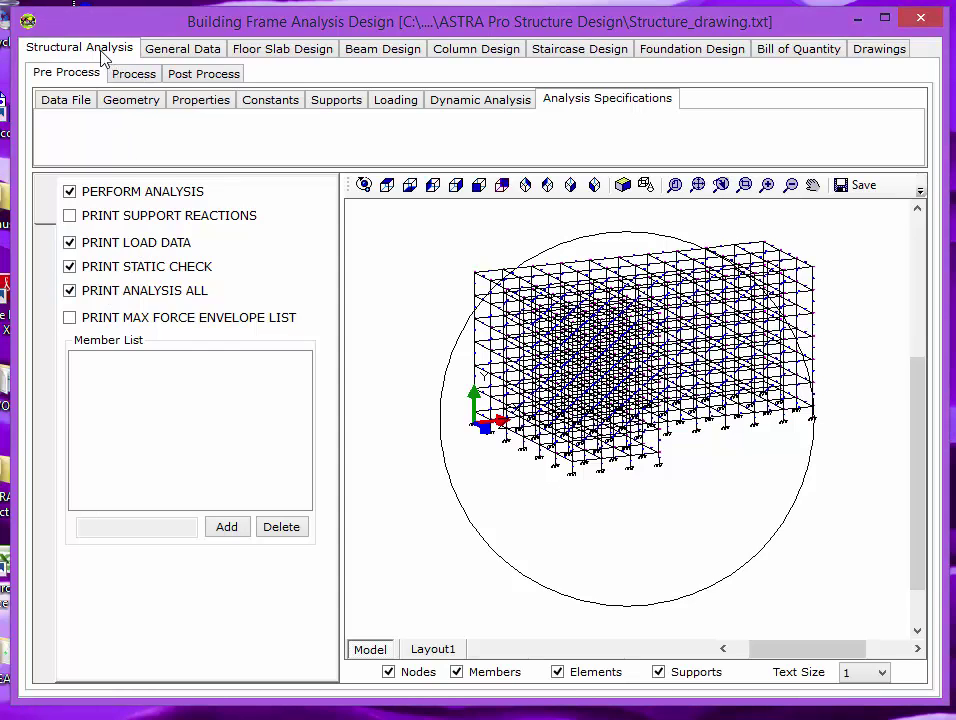
Step: Update the analysis input data, saving it as Structure_Input_Data in the ASTRA Pro Structure Design folder on the Desktop
left_click(140, 78)
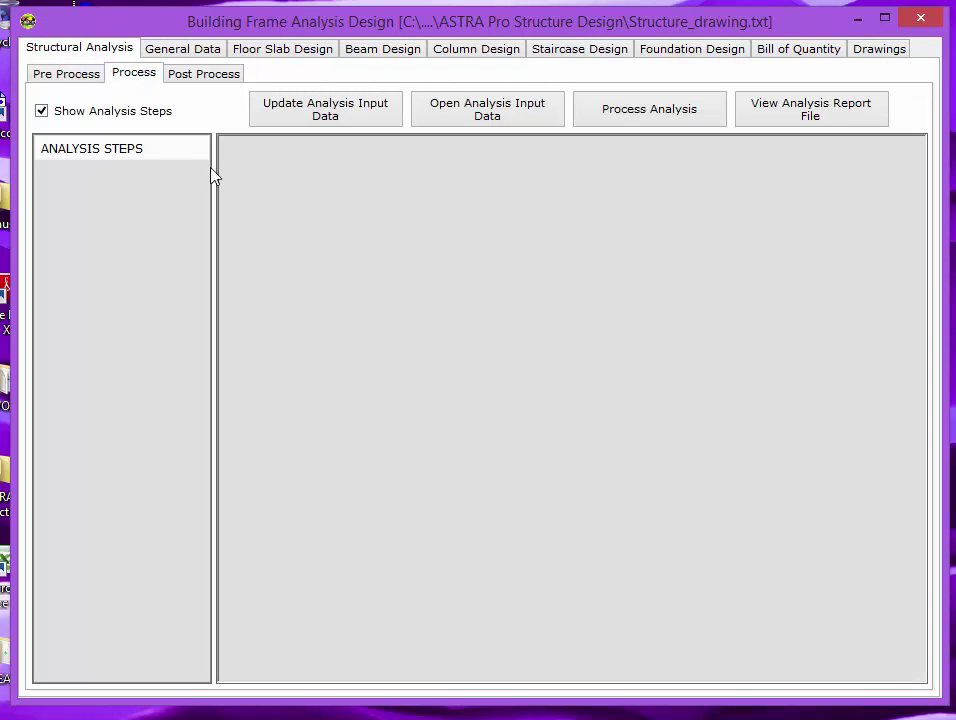
left_click(321, 117)
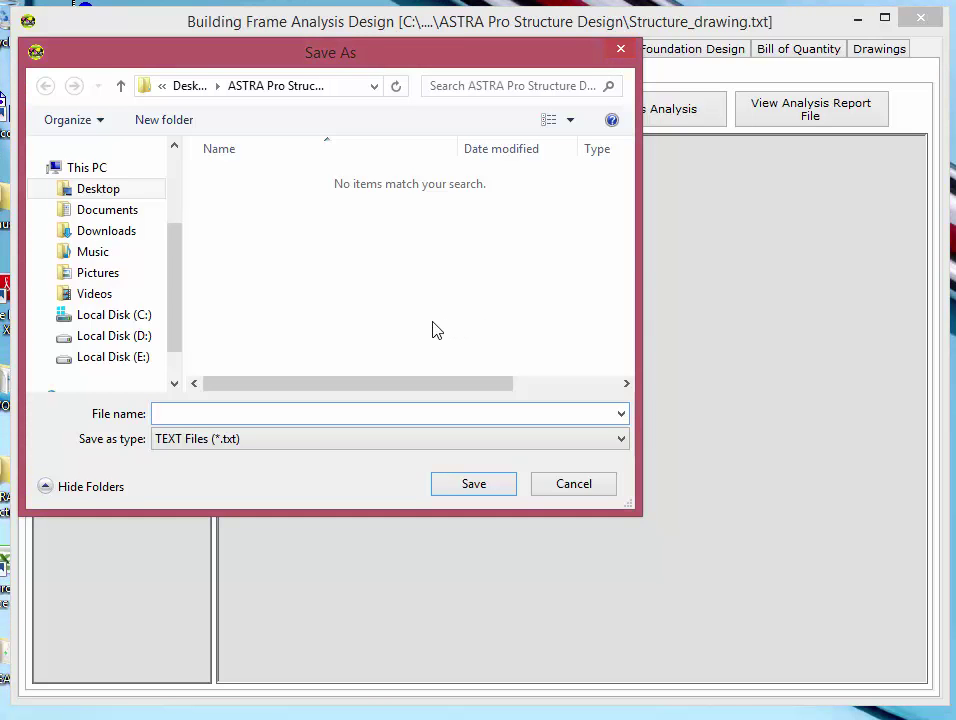
left_click(108, 191)
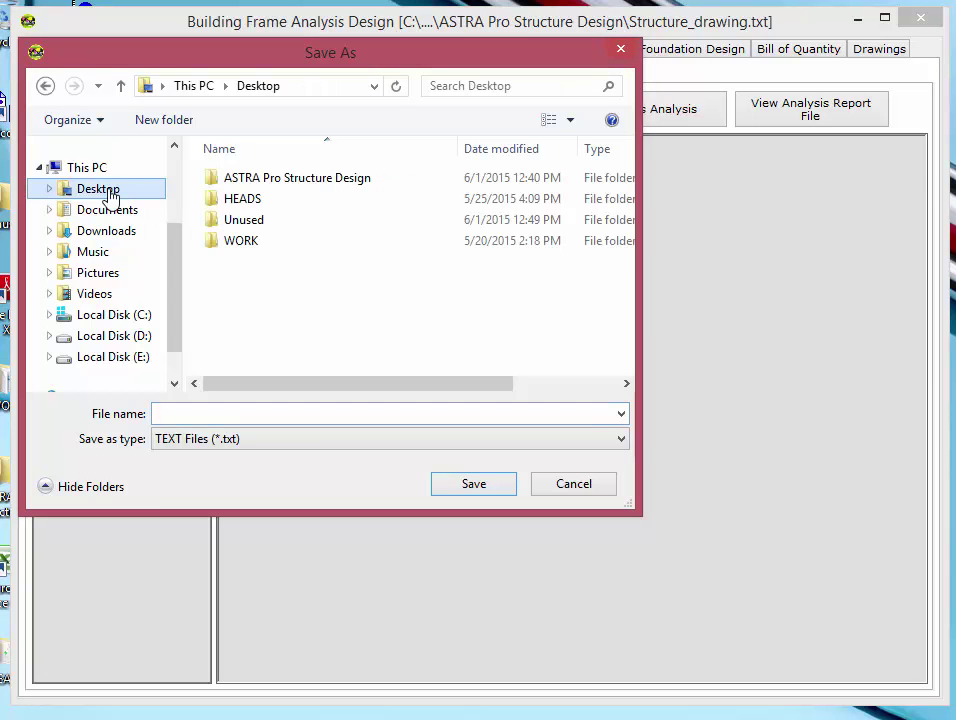
double_click(282, 180)
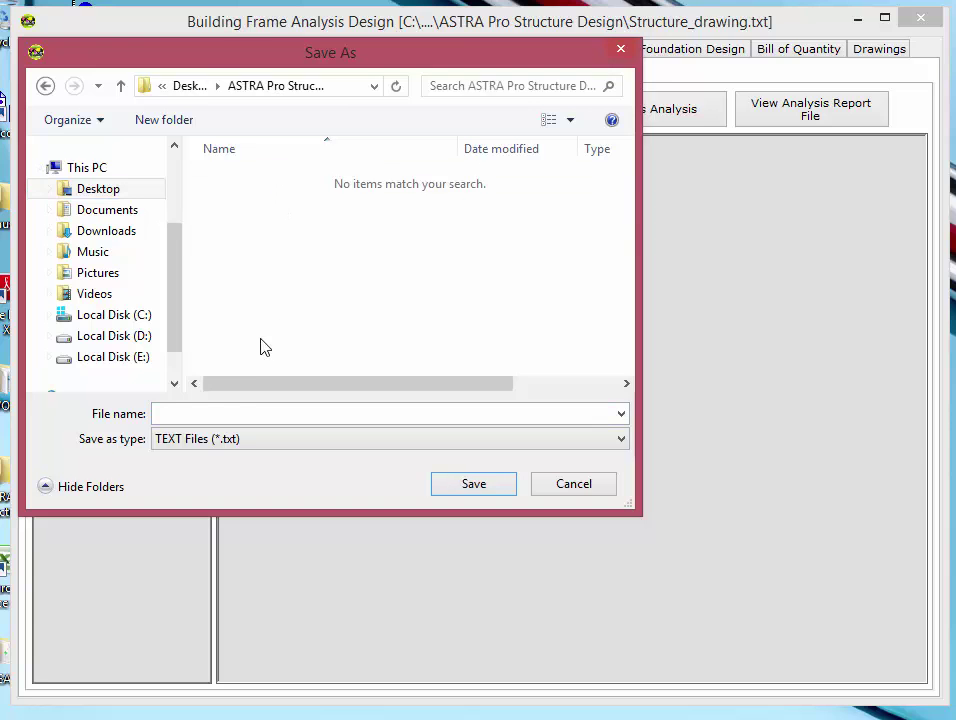
left_click(234, 414)
type("Str")
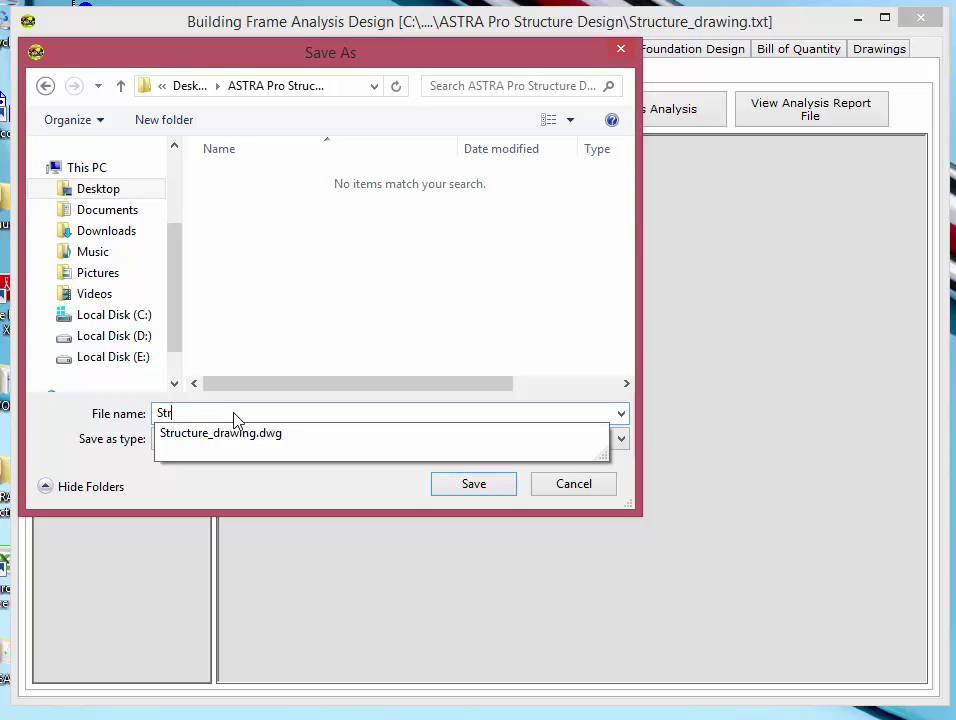
type("u")
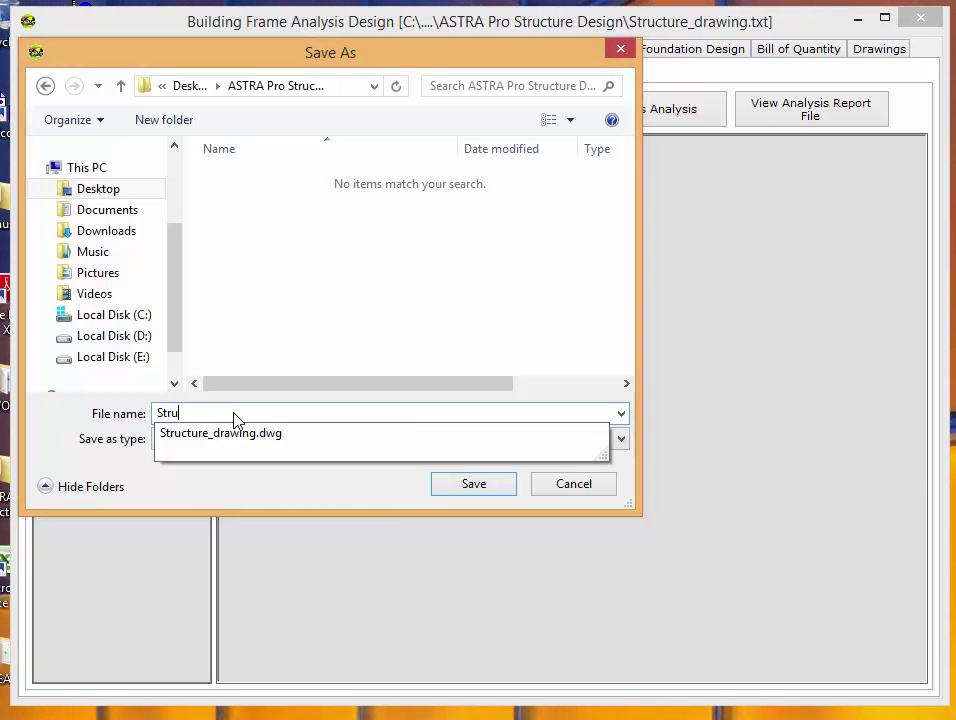
type("n")
key("BackSpace")
type("cture_Input")
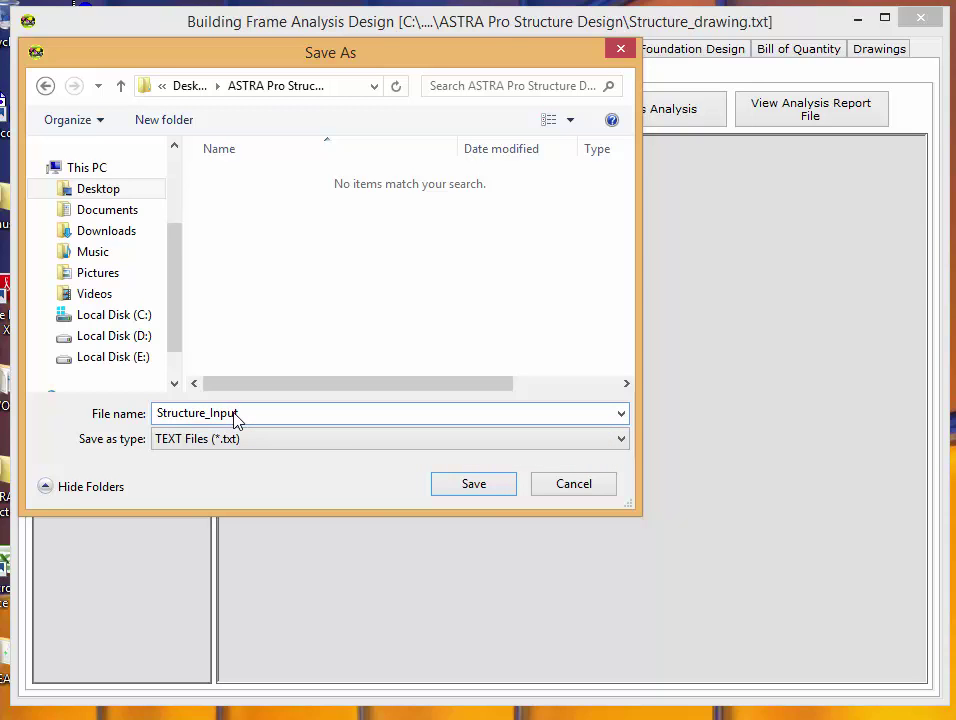
type("_Data")
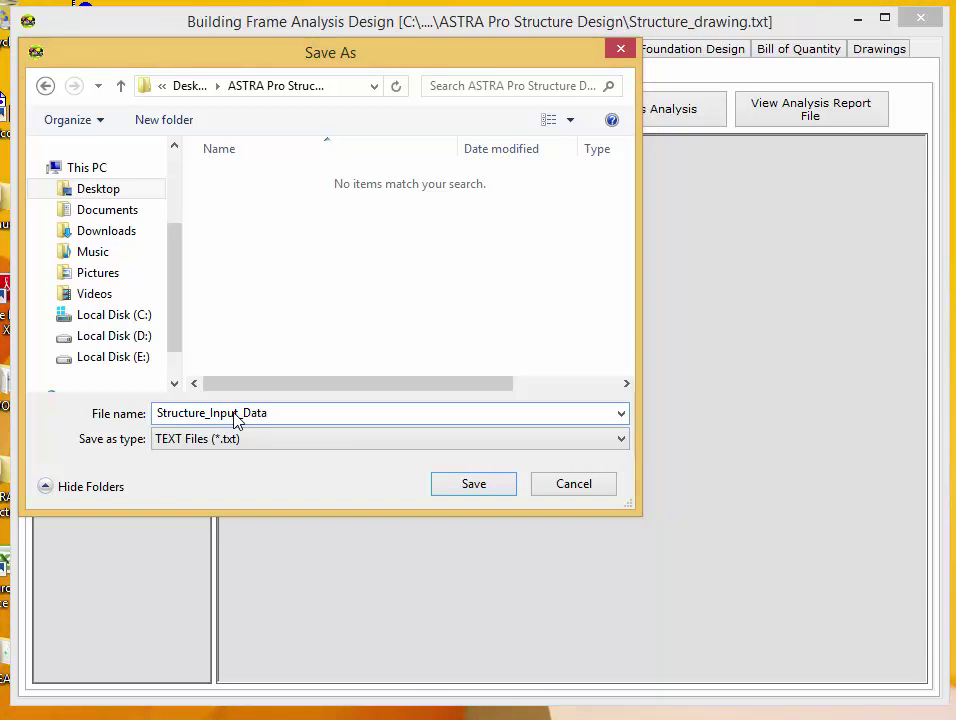
left_click(465, 486)
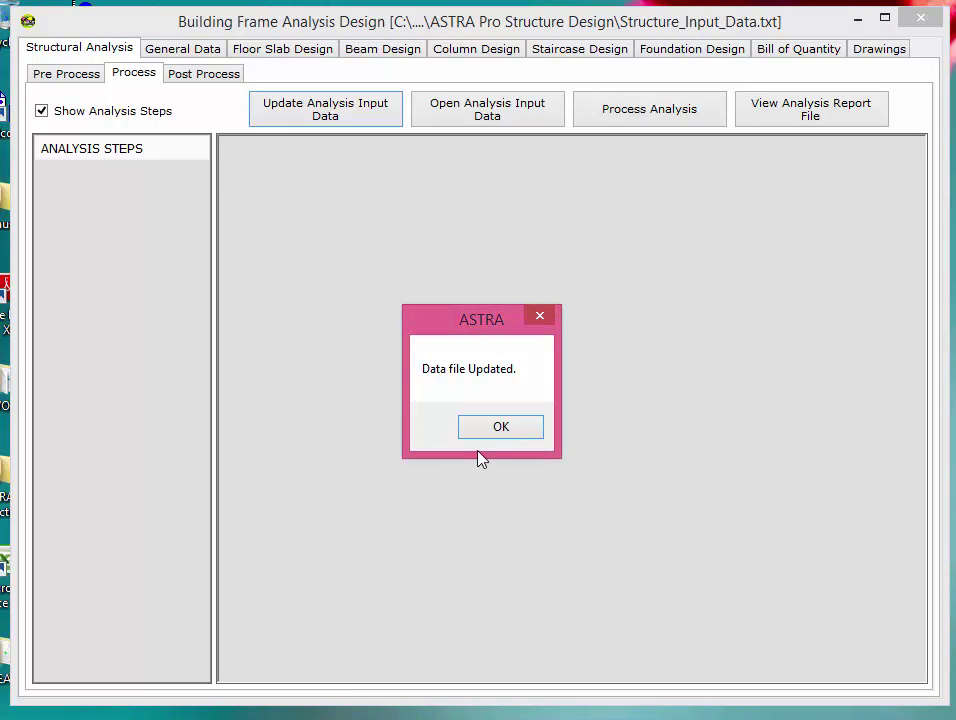
left_click(496, 433)
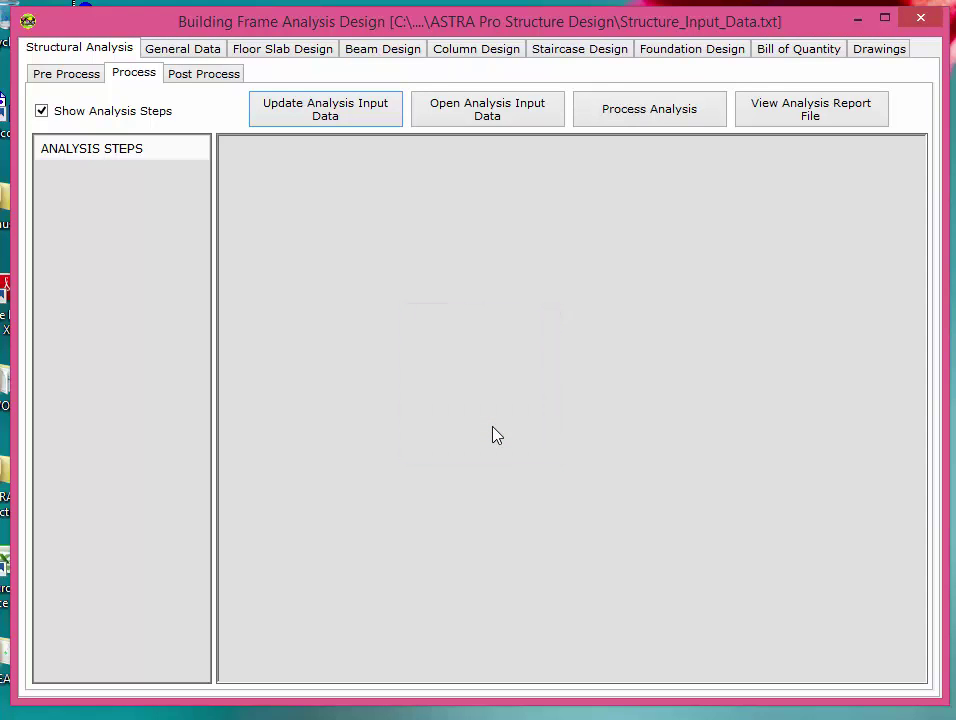
Step: Open the analysis input data file, enlarge its window and examine the Joint Coordinates and Member Incidences sections
left_click(481, 115)
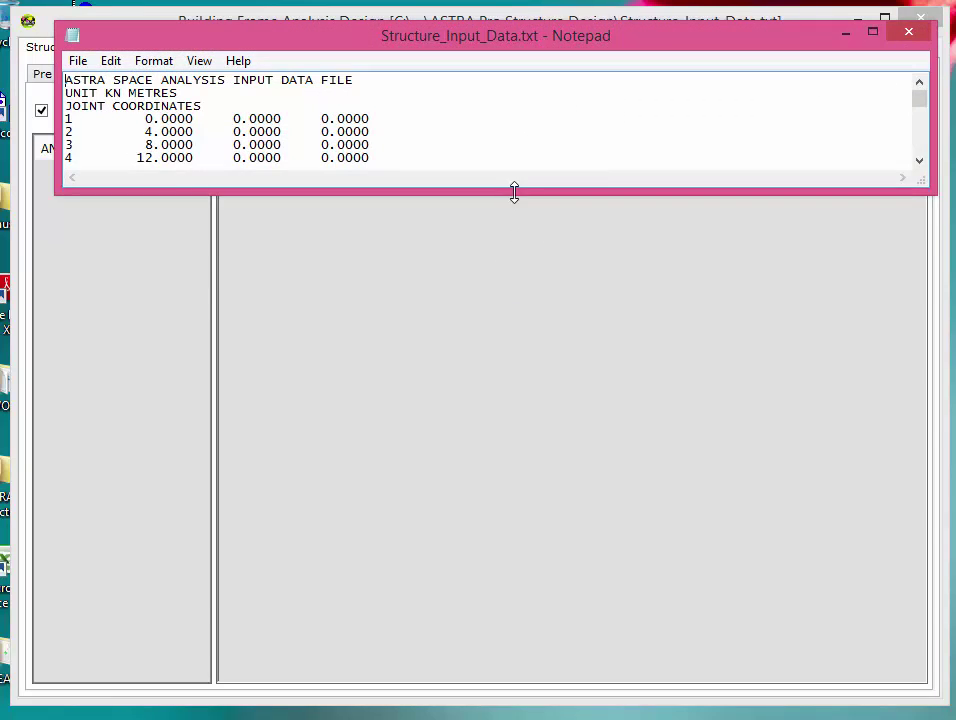
left_click_drag(512, 194, 531, 658)
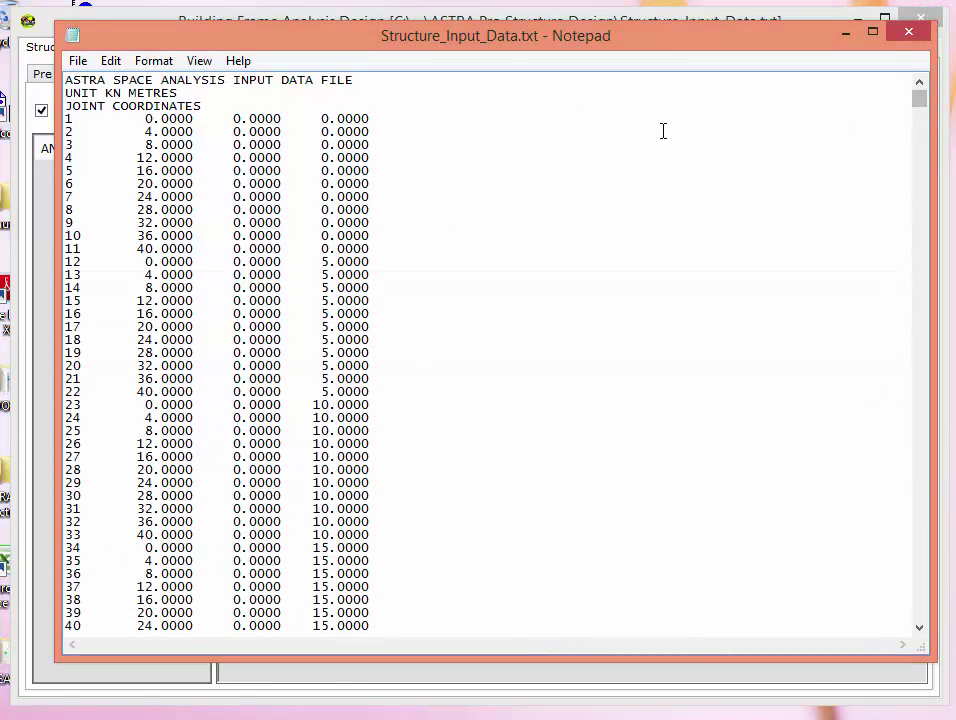
left_click_drag(210, 106, 63, 106)
left_click_drag(921, 102, 920, 232)
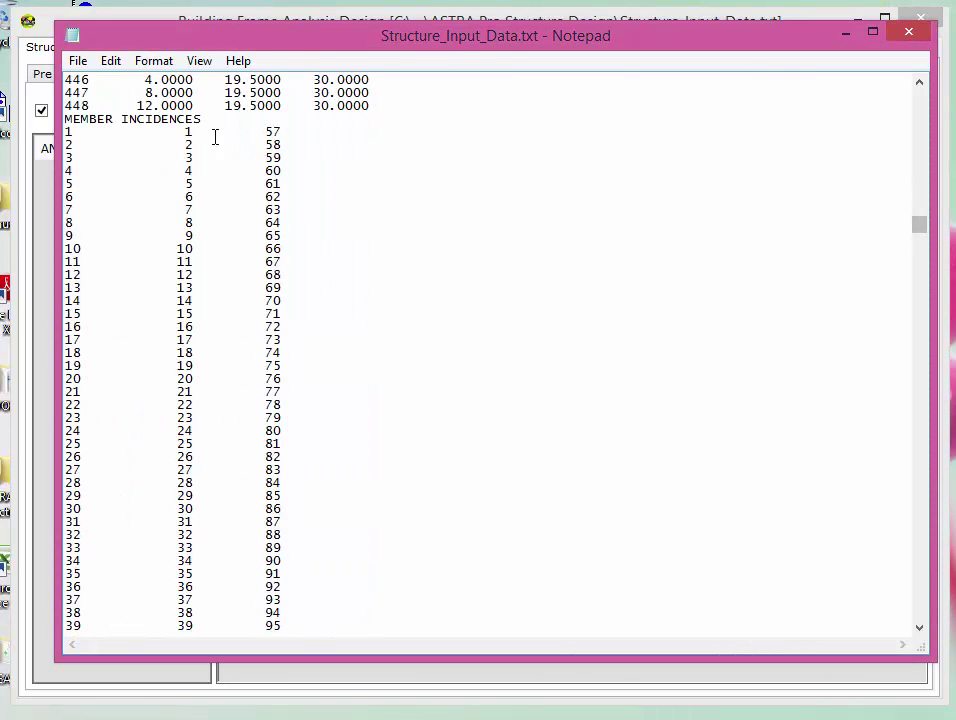
left_click_drag(208, 121, 64, 120)
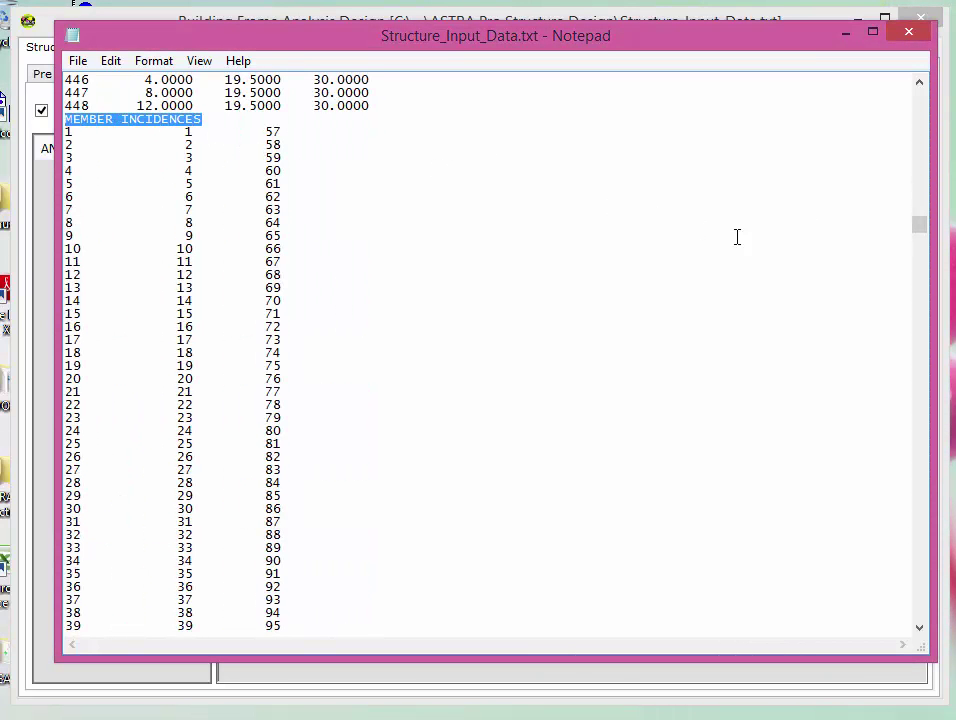
Step: Examine the Member Property lines for both member ranges and the Material Constant section of the input data
left_click_drag(921, 230, 881, 516)
scroll(645, 497, "down", 5)
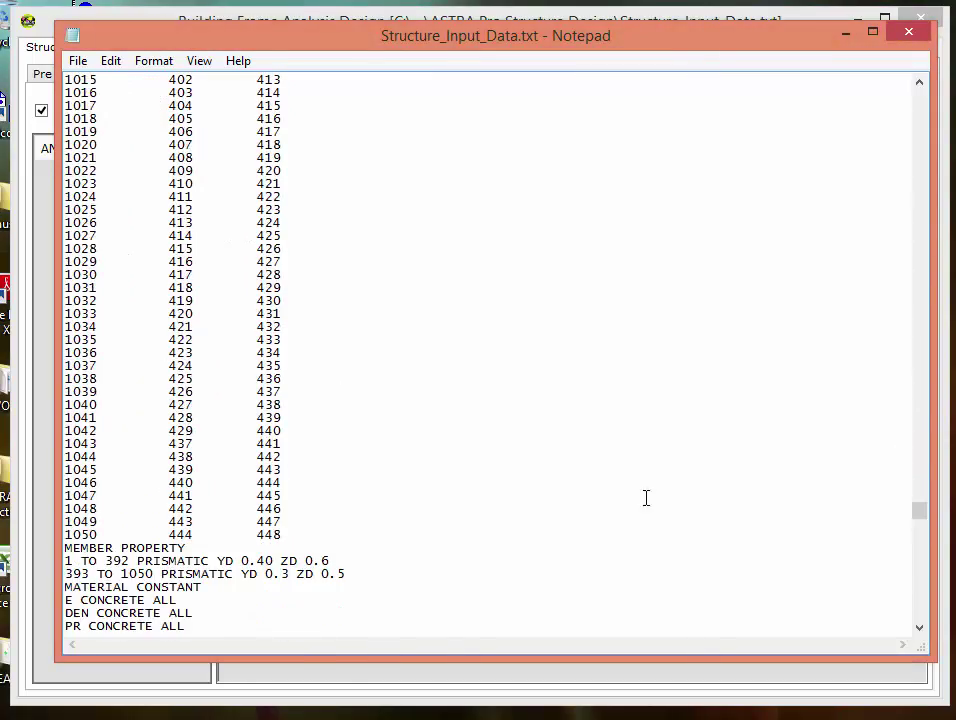
left_click_drag(187, 392, 67, 393)
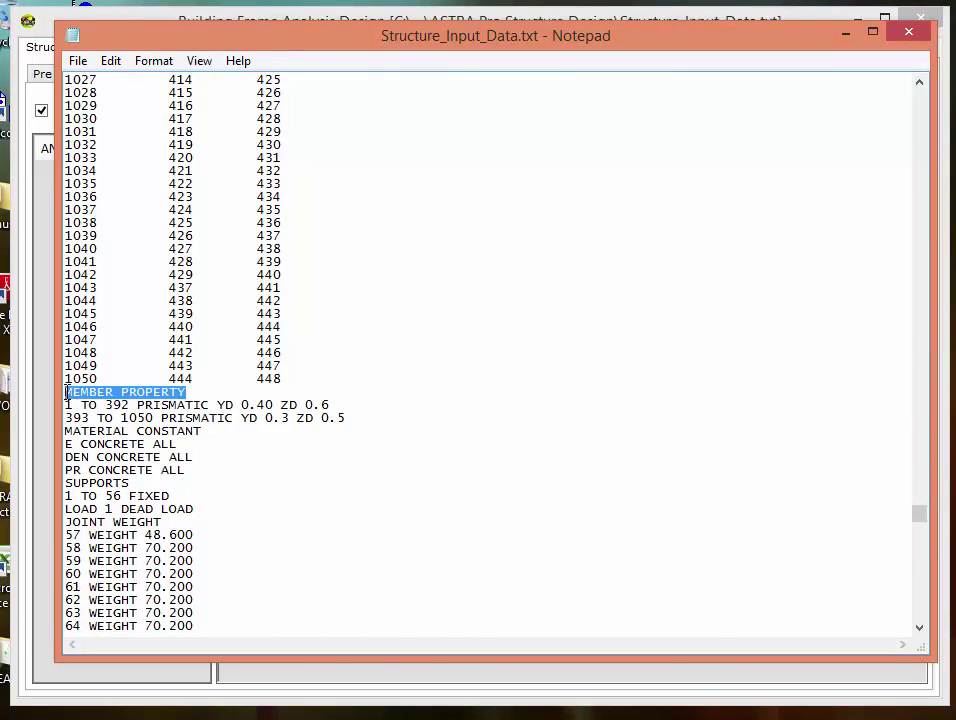
left_click_drag(336, 405, 75, 405)
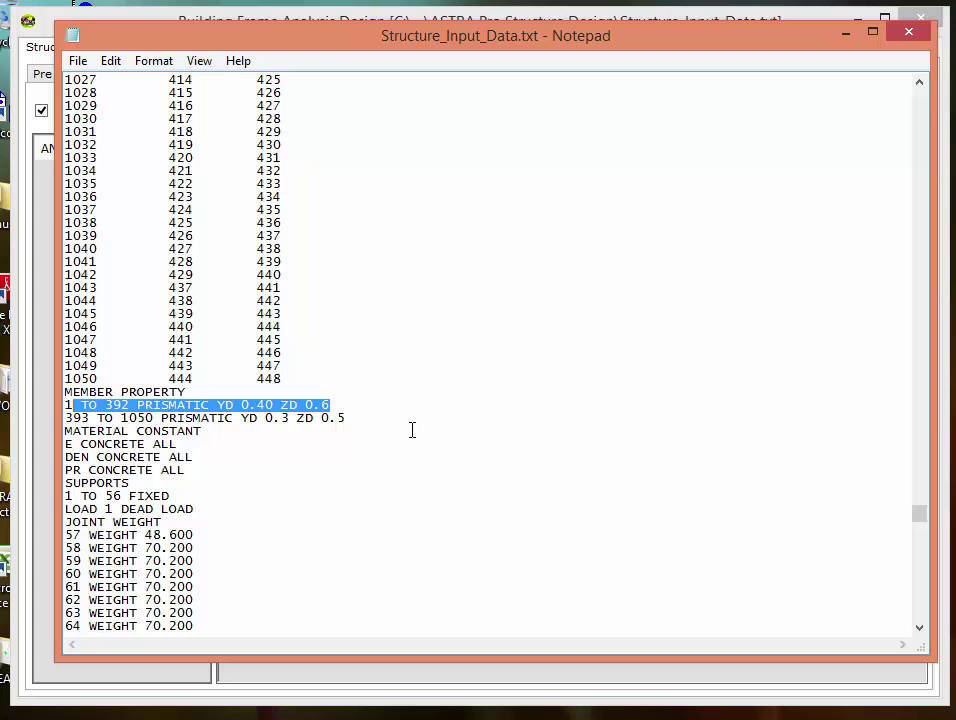
scroll(448, 418, "down", 2)
left_click(336, 326)
left_click_drag(336, 326, 25, 326)
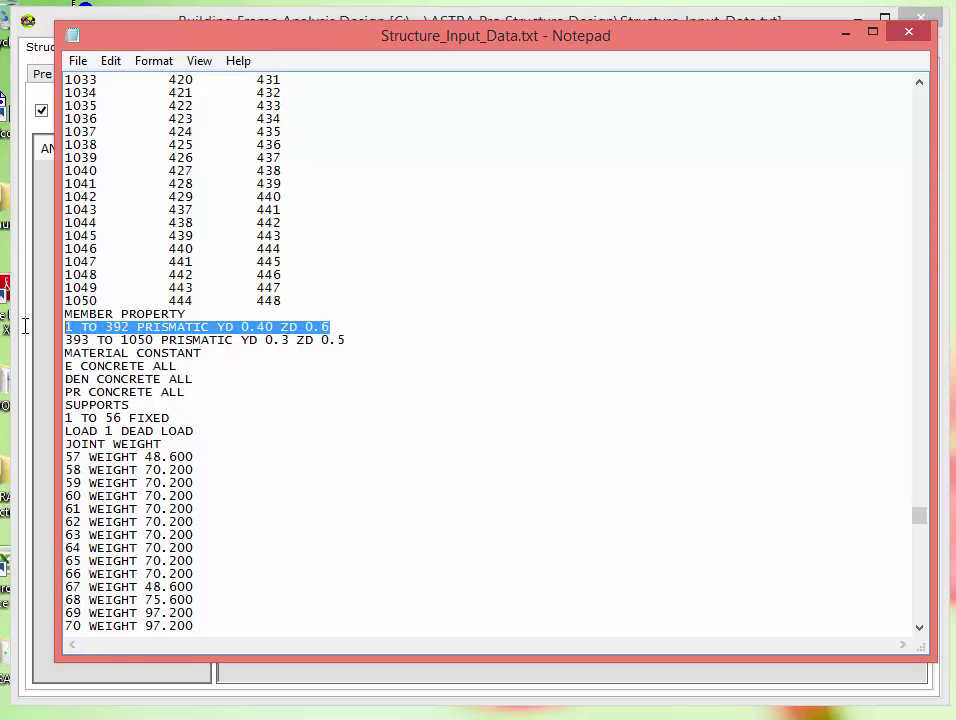
left_click_drag(352, 340, 63, 341)
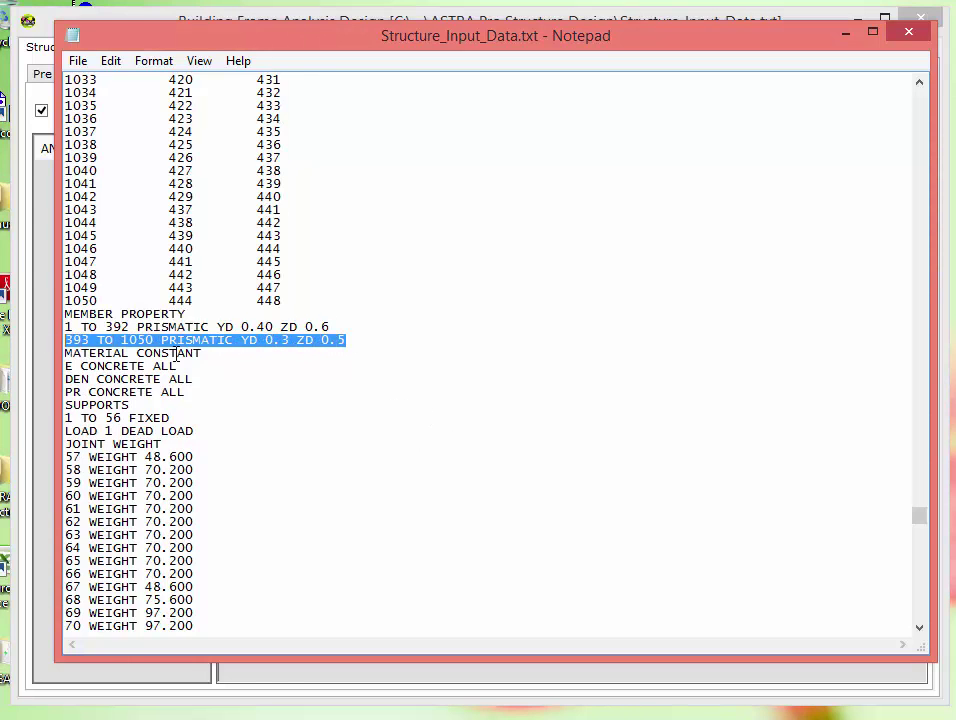
left_click_drag(218, 352, 64, 352)
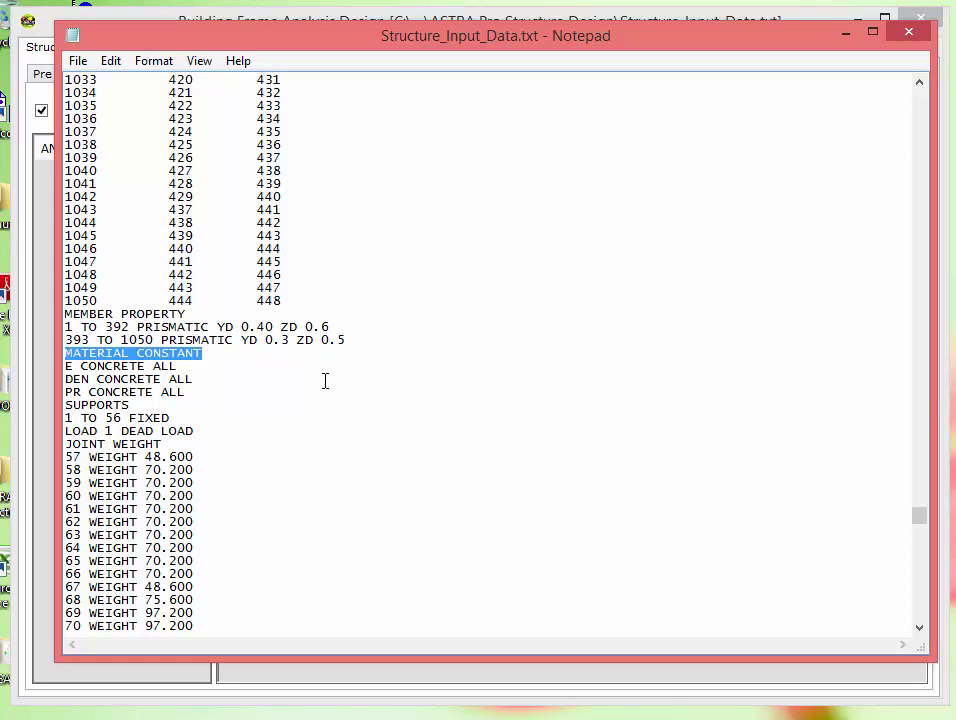
Step: Examine the Dead Load case heading and its Joint Weight entries in the input data
scroll(361, 380, "down", 2)
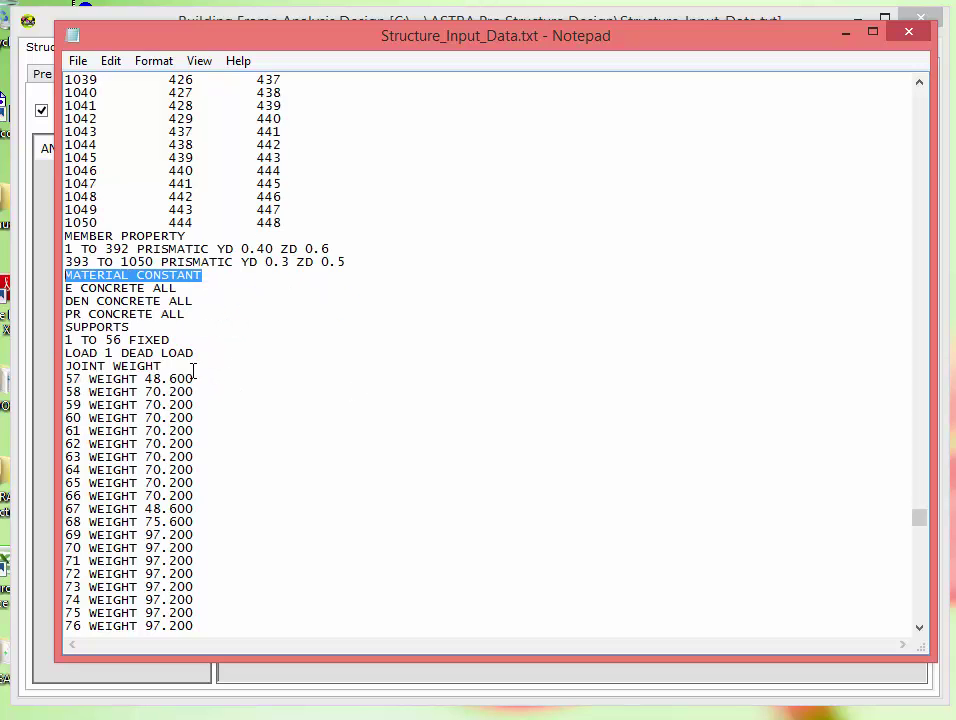
left_click_drag(195, 354, 60, 356)
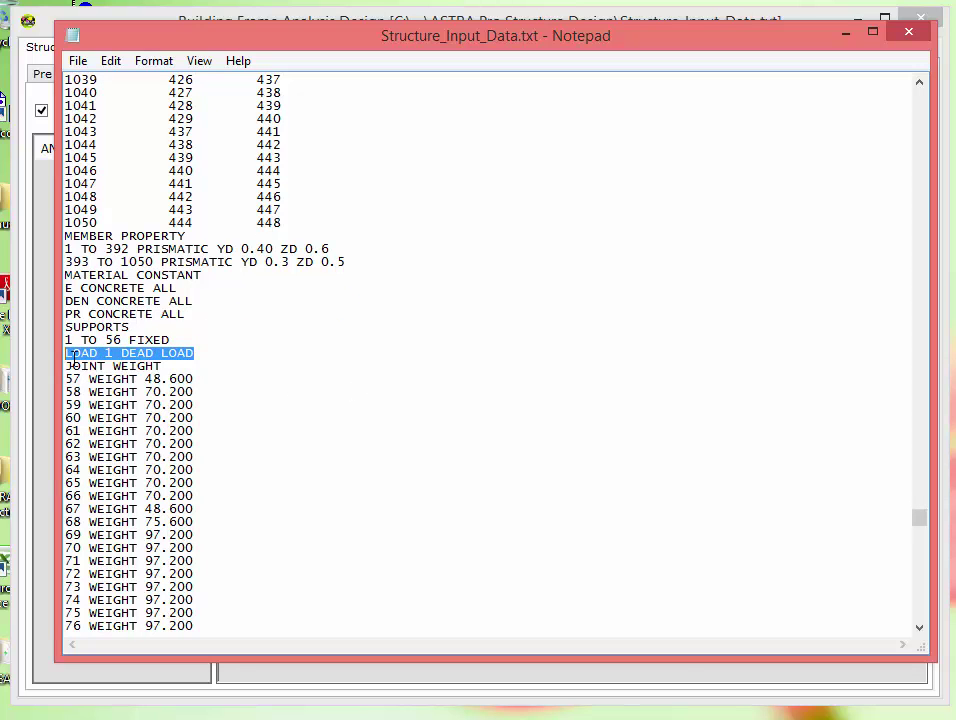
left_click_drag(164, 366, 62, 366)
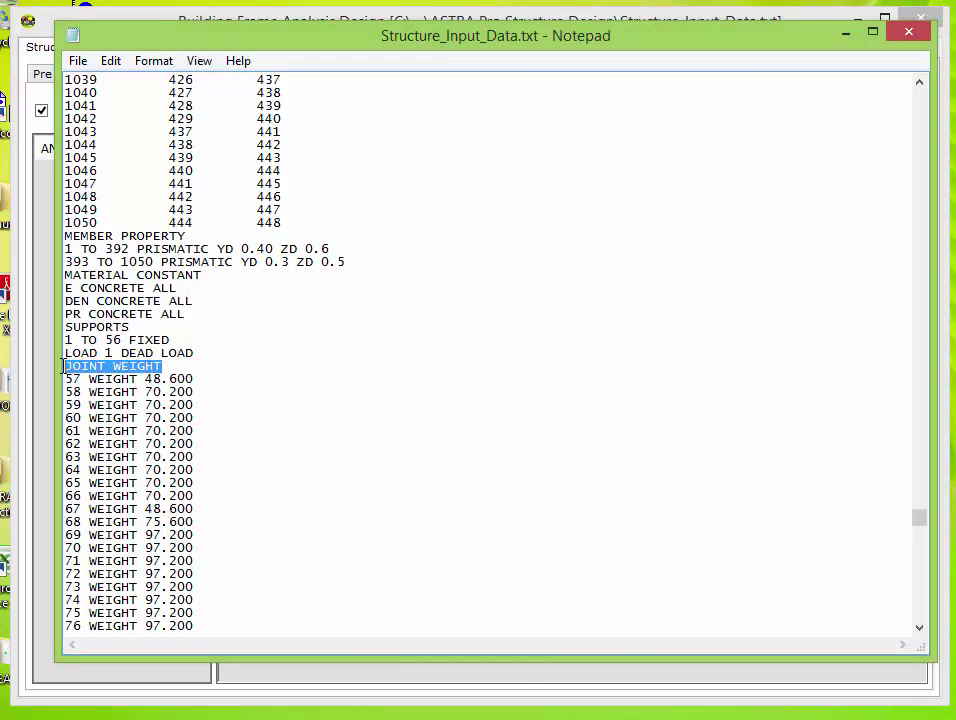
scroll(674, 371, "down", 2)
Step: Examine the Member Load, Floor Load and seismic coefficient entries at the end of the file, and close the input data
left_click_drag(921, 522, 922, 622)
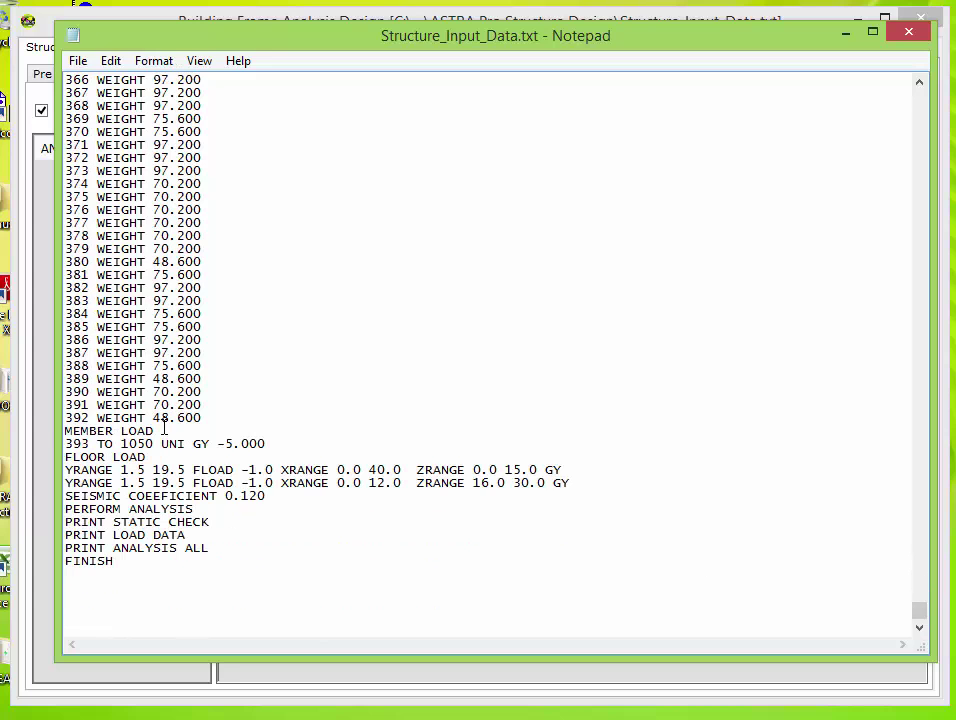
left_click_drag(160, 431, 62, 431)
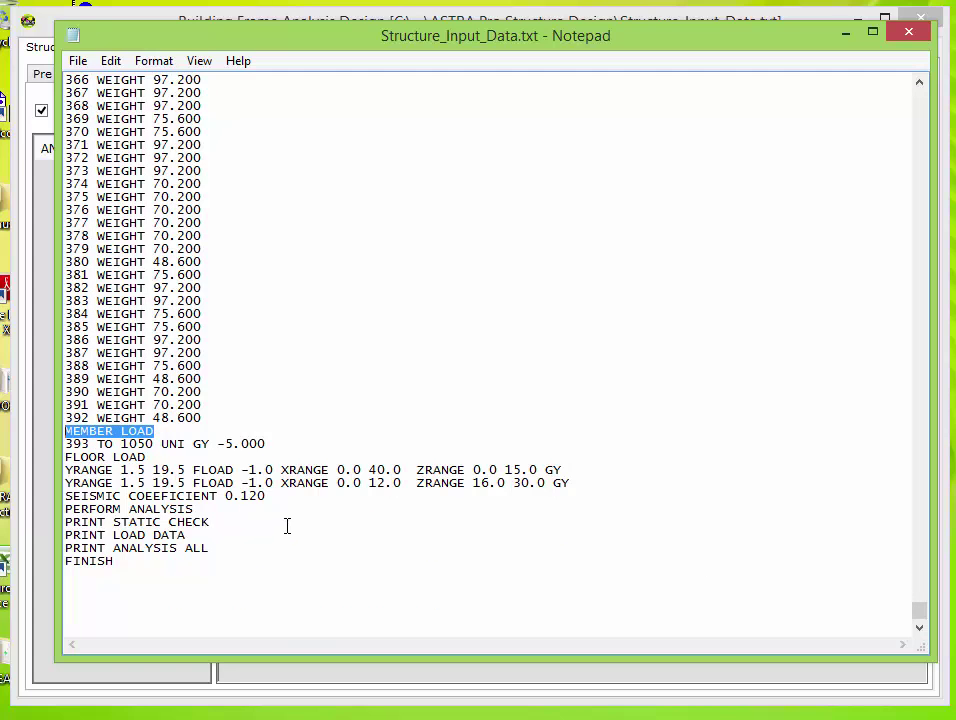
left_click_drag(150, 457, 62, 457)
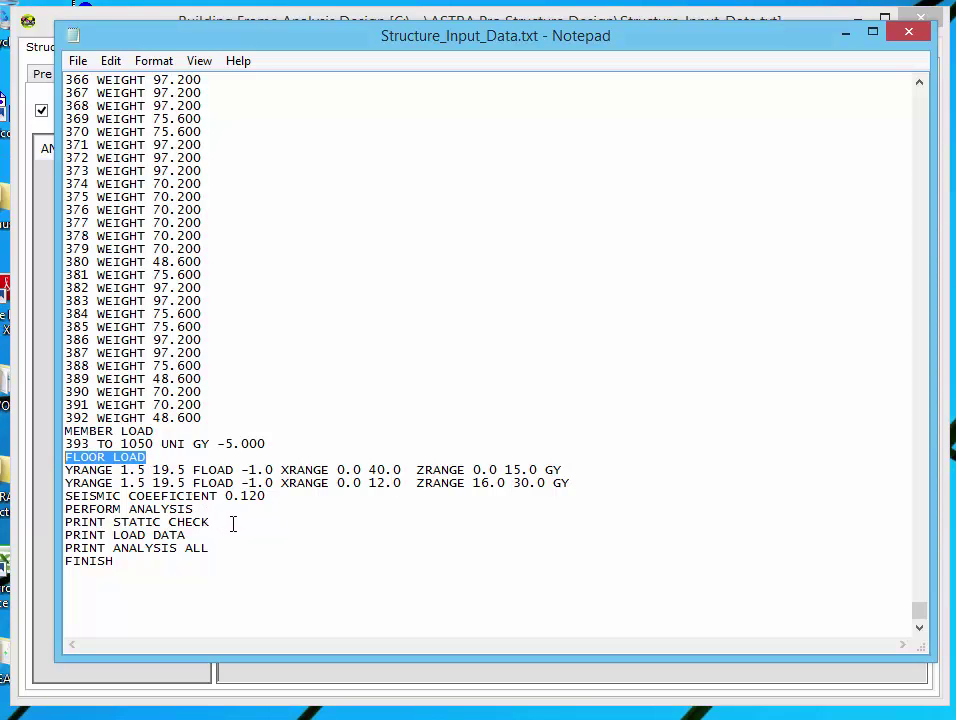
left_click_drag(272, 496, 63, 496)
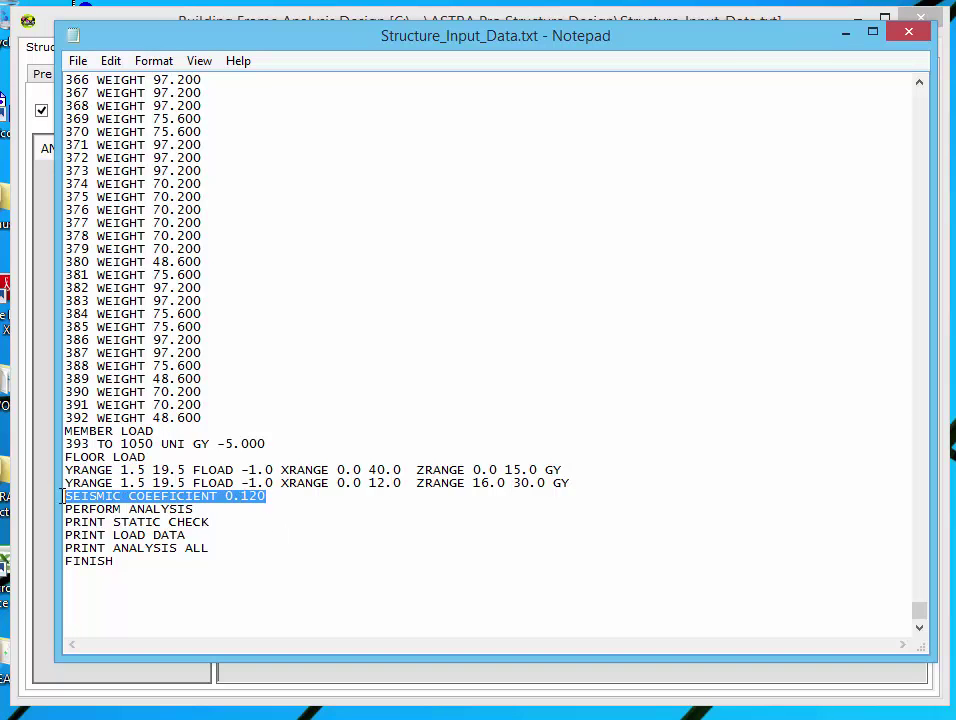
left_click(553, 557)
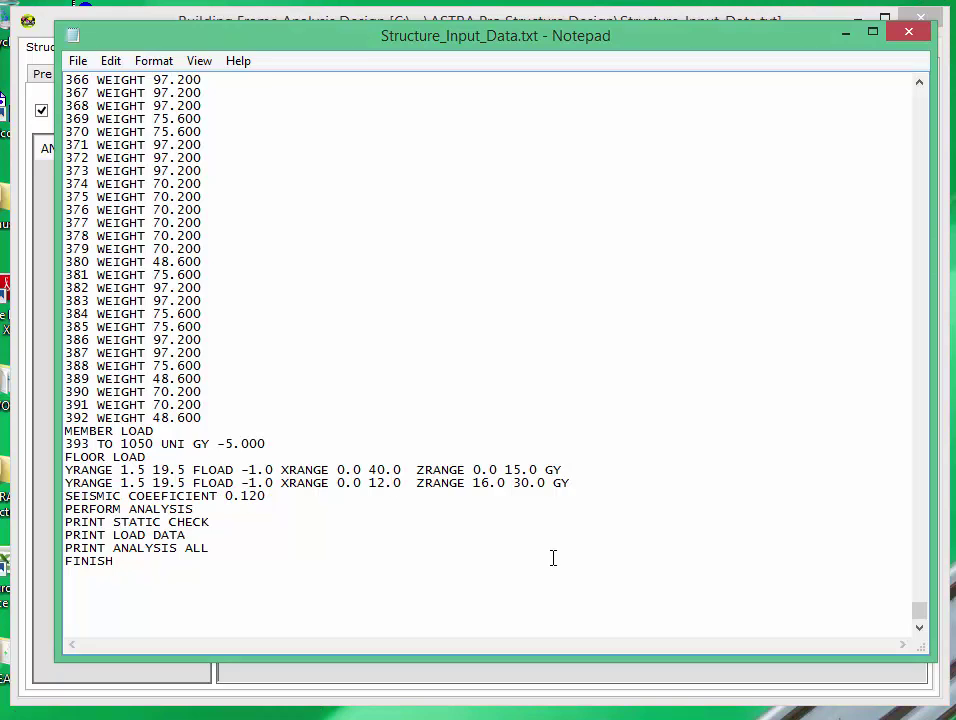
left_click(77, 62)
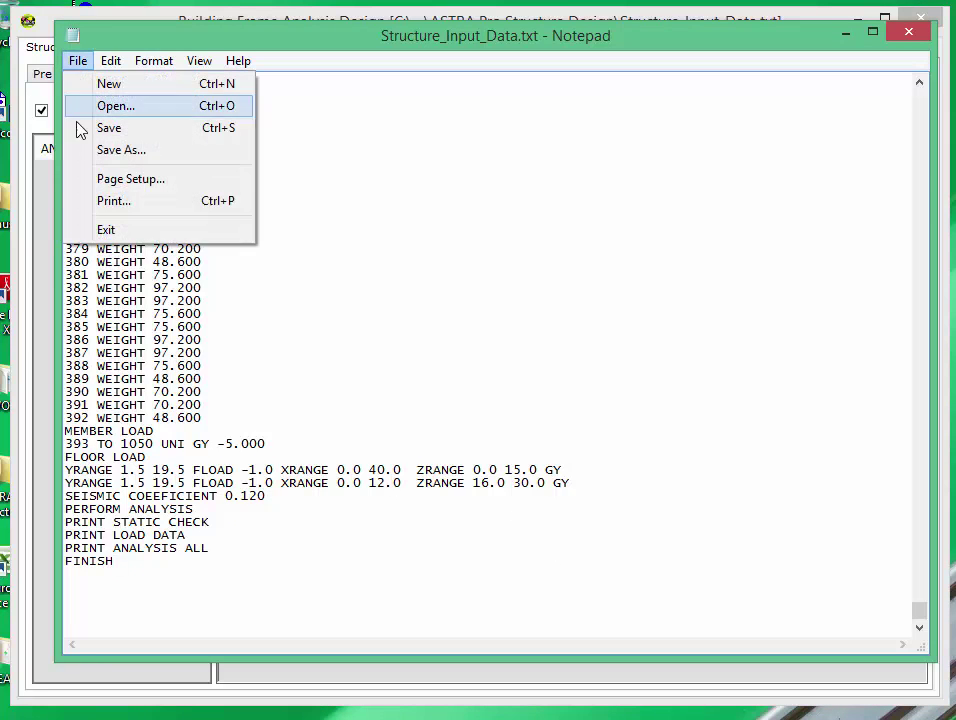
left_click(77, 62)
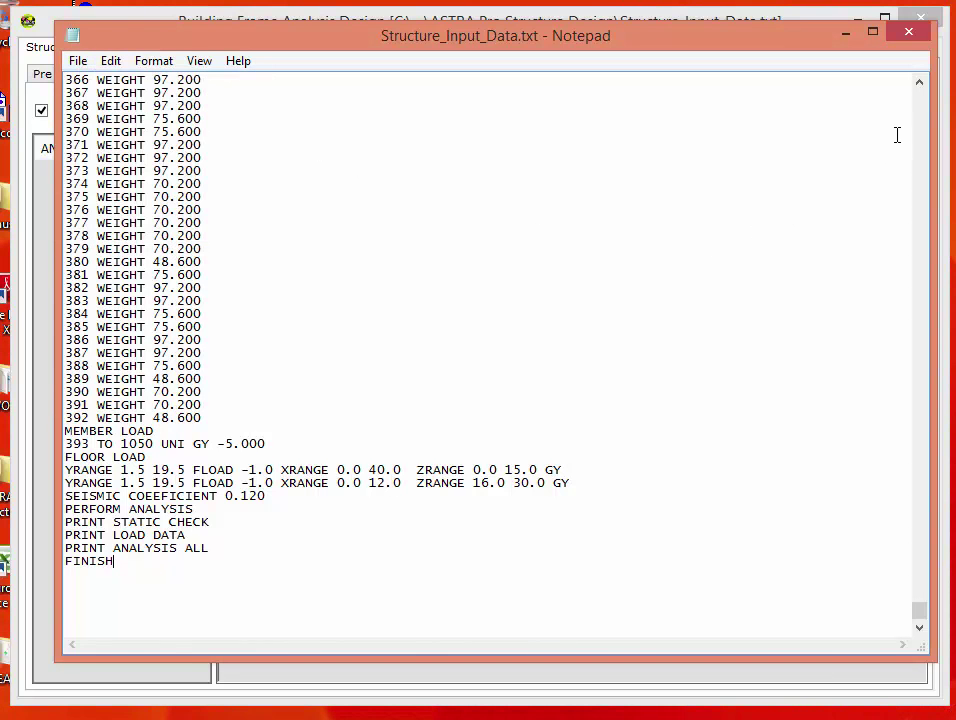
left_click(908, 32)
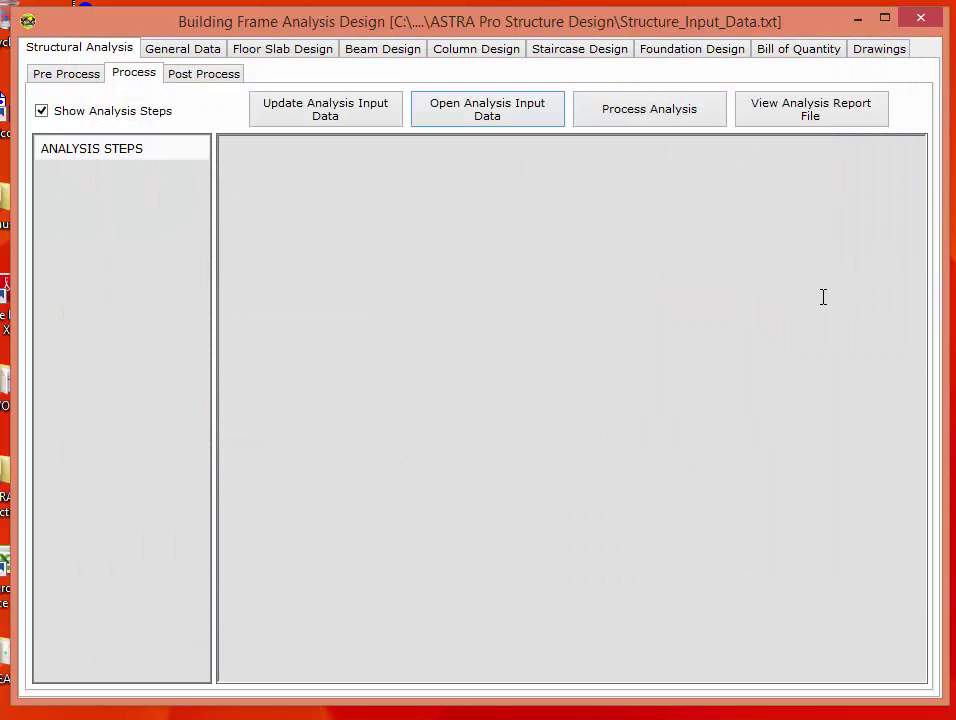
Step: Process the basic analysis of the building frame through to the written report, acknowledging the load case and report notices
left_click(652, 114)
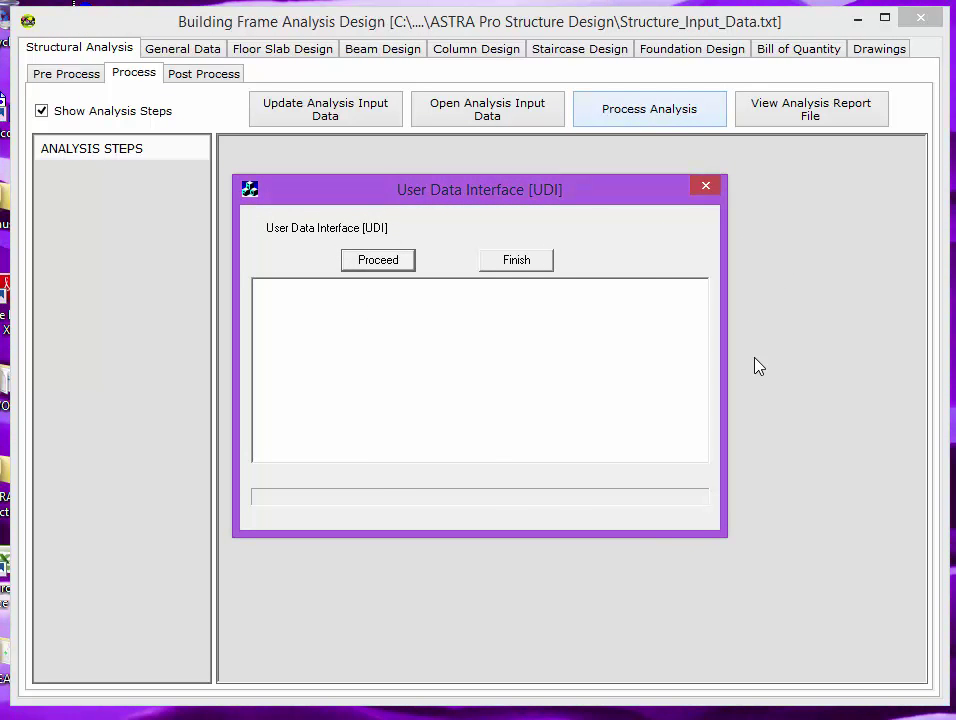
left_click(377, 262)
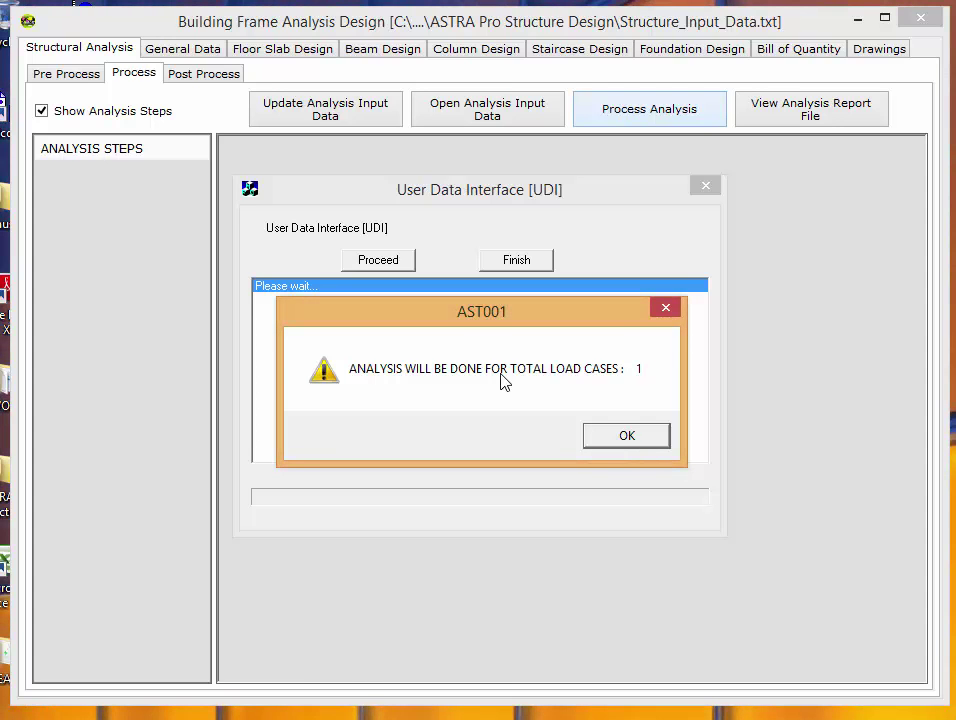
left_click(626, 438)
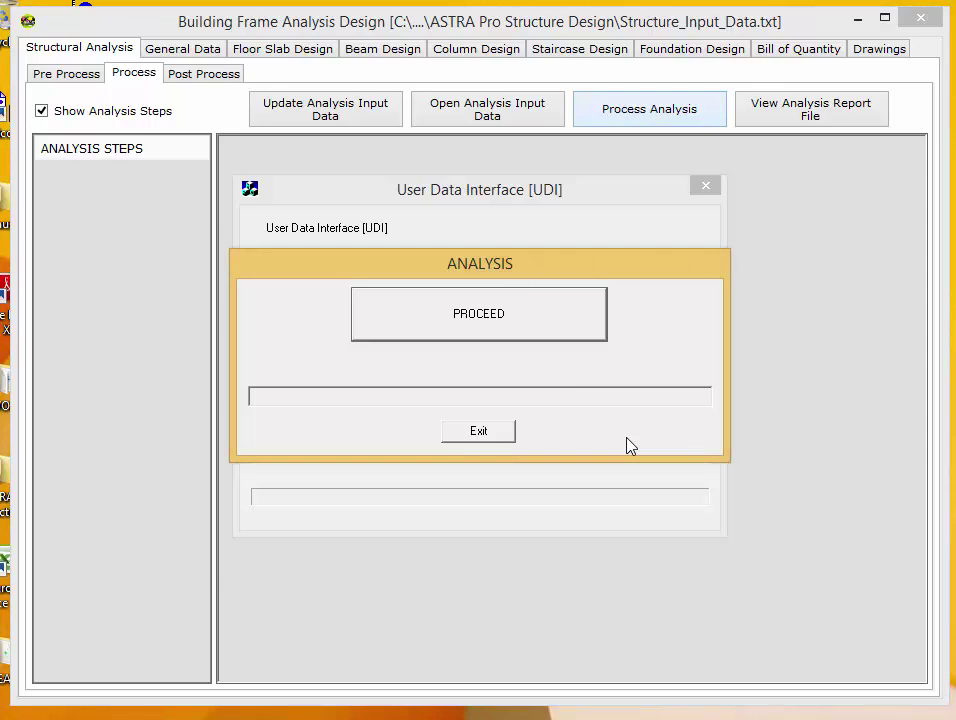
left_click(494, 322)
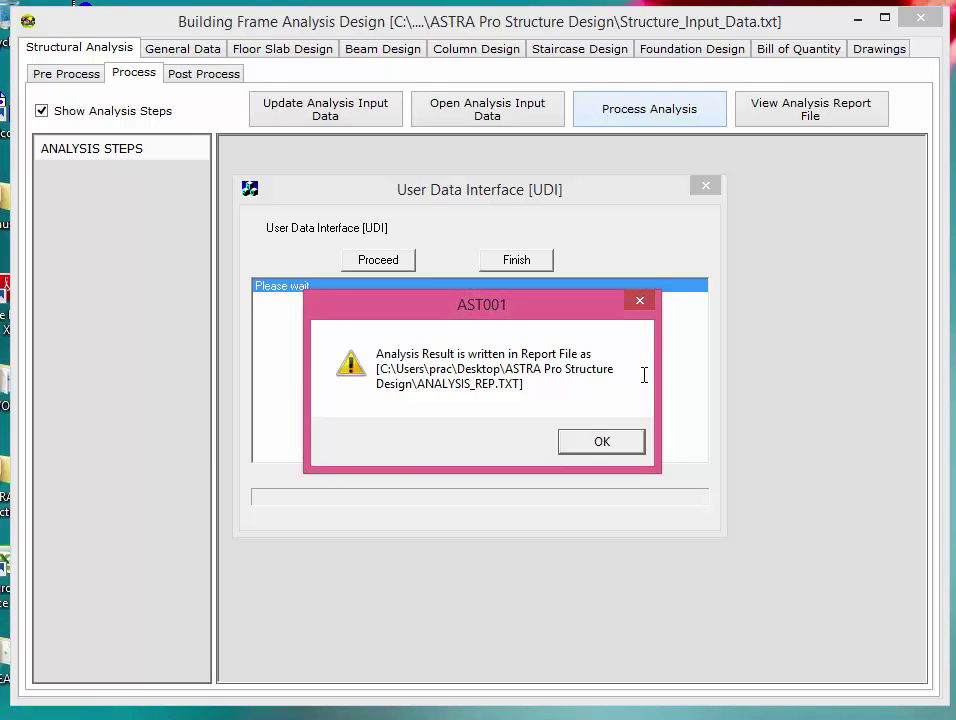
left_click(605, 449)
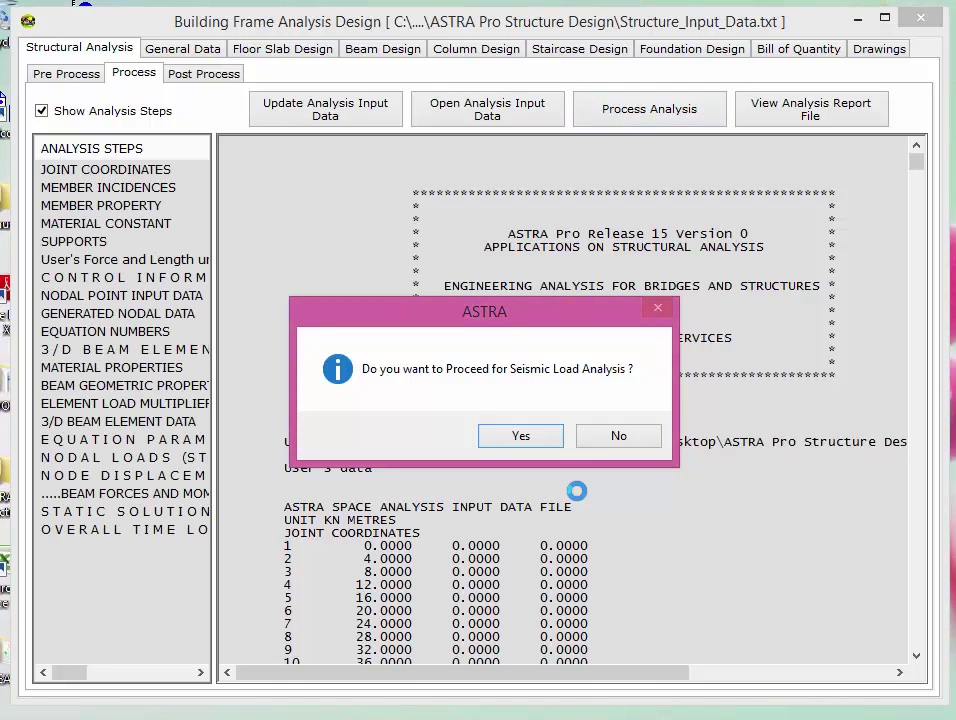
Step: Proceed to the seismic load analysis and choose +X / +Z as the seismic direction
left_click(522, 443)
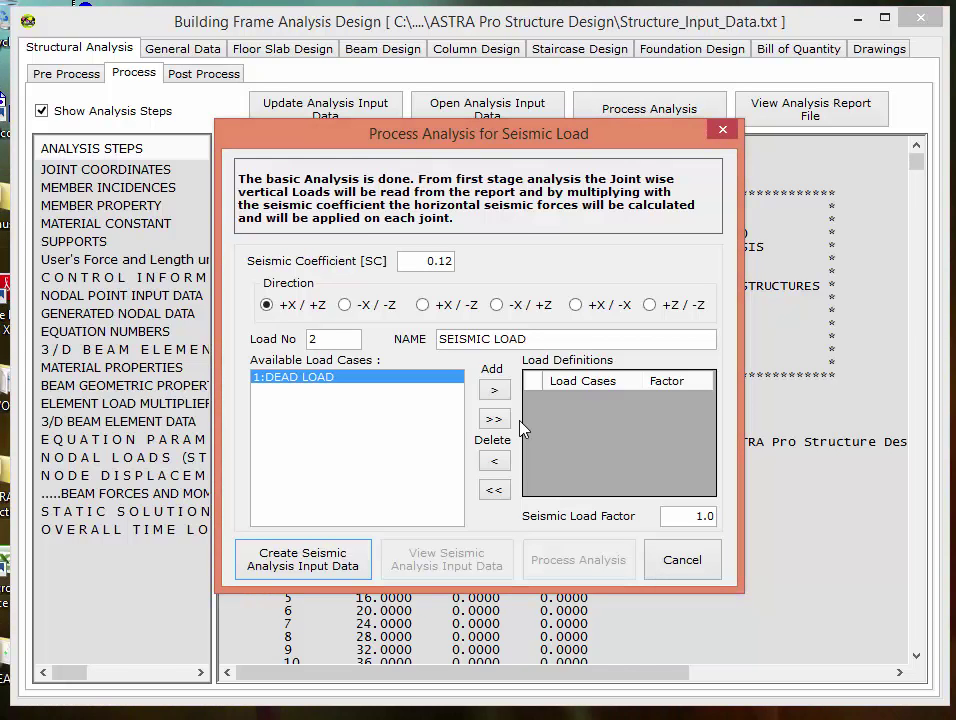
left_click(345, 305)
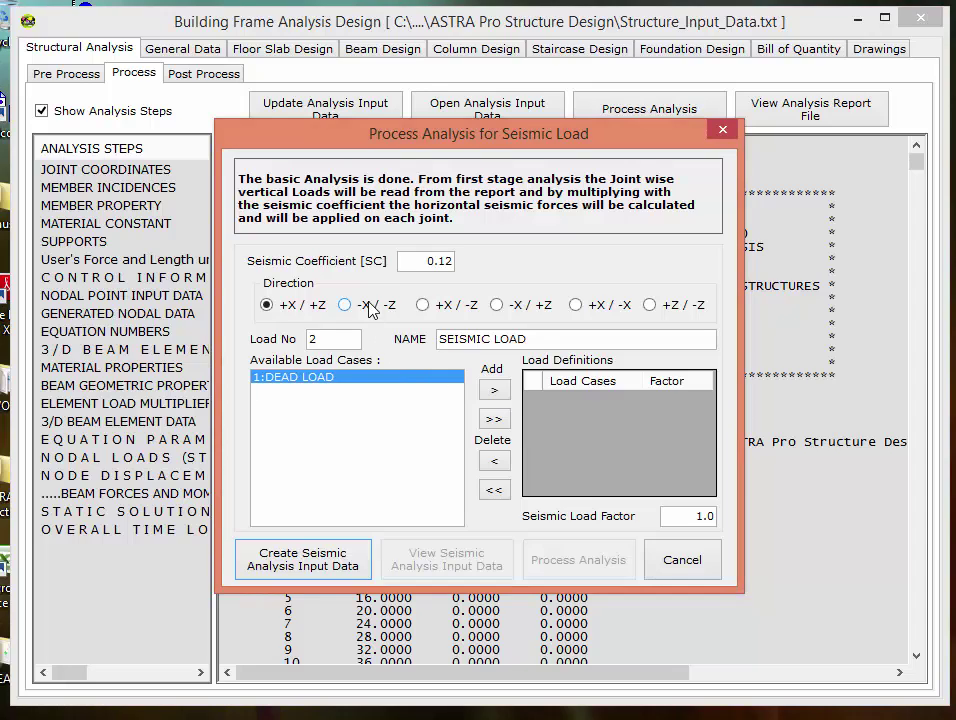
left_click(516, 313)
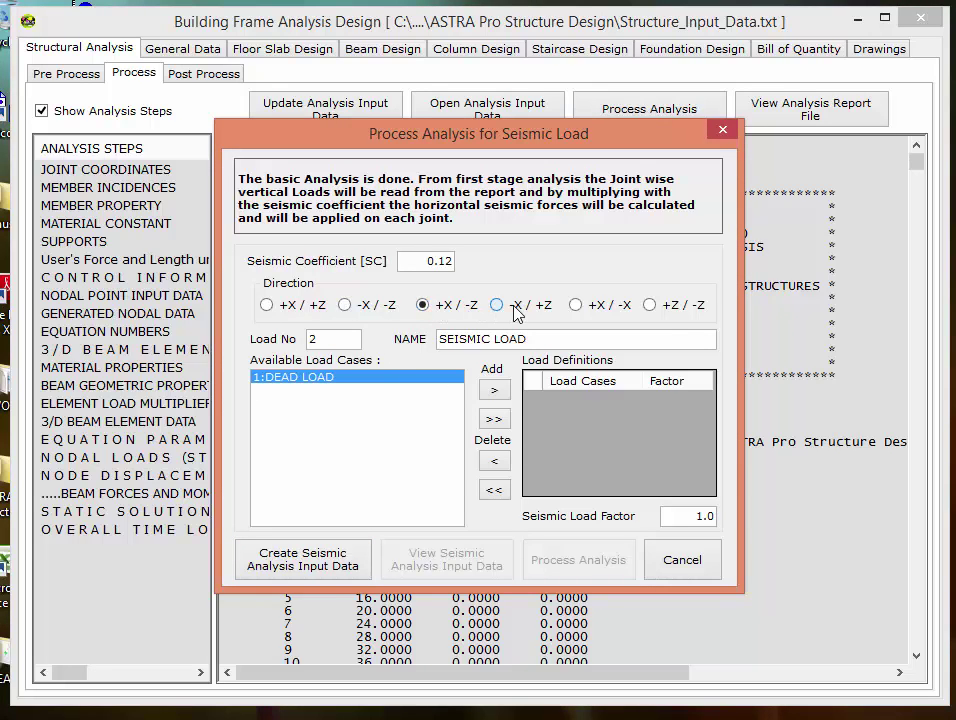
left_click(316, 313)
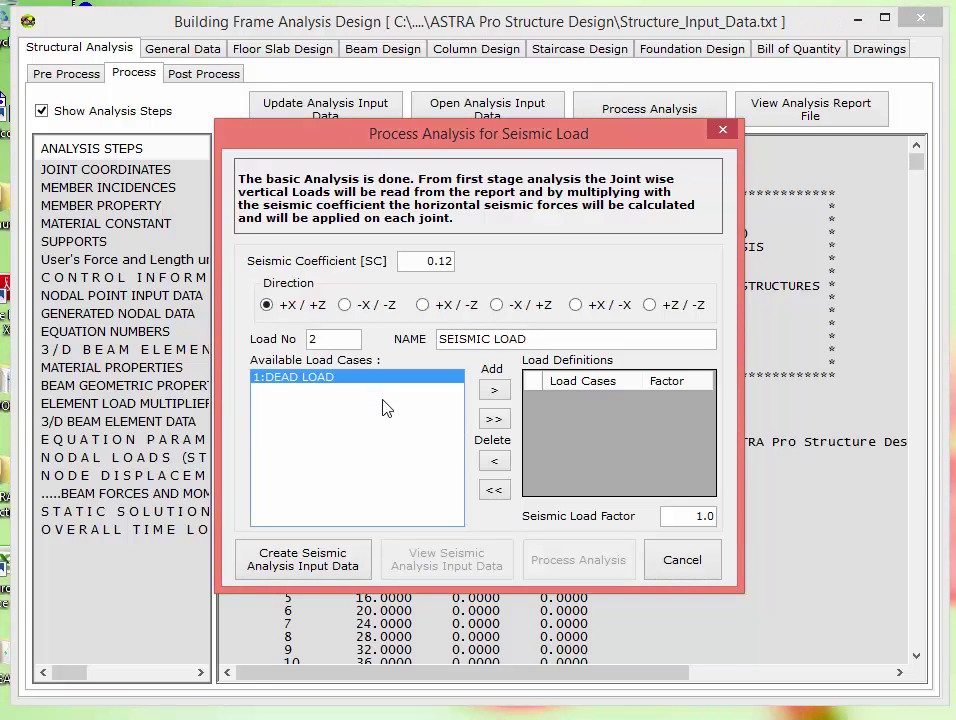
Step: Add the Dead Load case to the seismic load definitions with factor 1.0 and create the seismic analysis input data
left_click(495, 390)
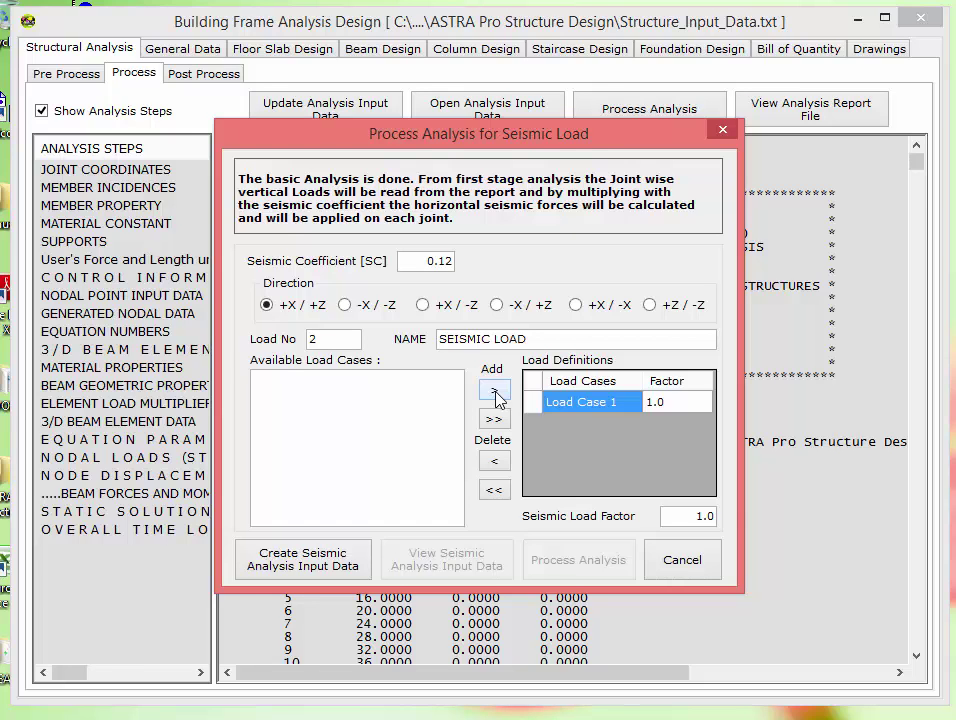
left_click(305, 566)
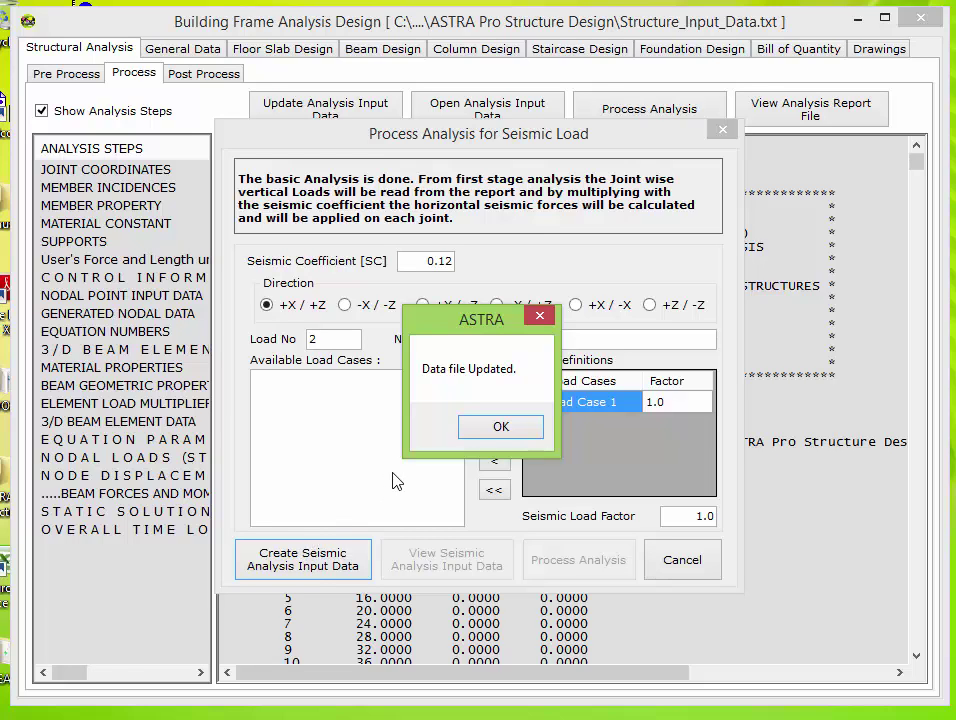
left_click(489, 426)
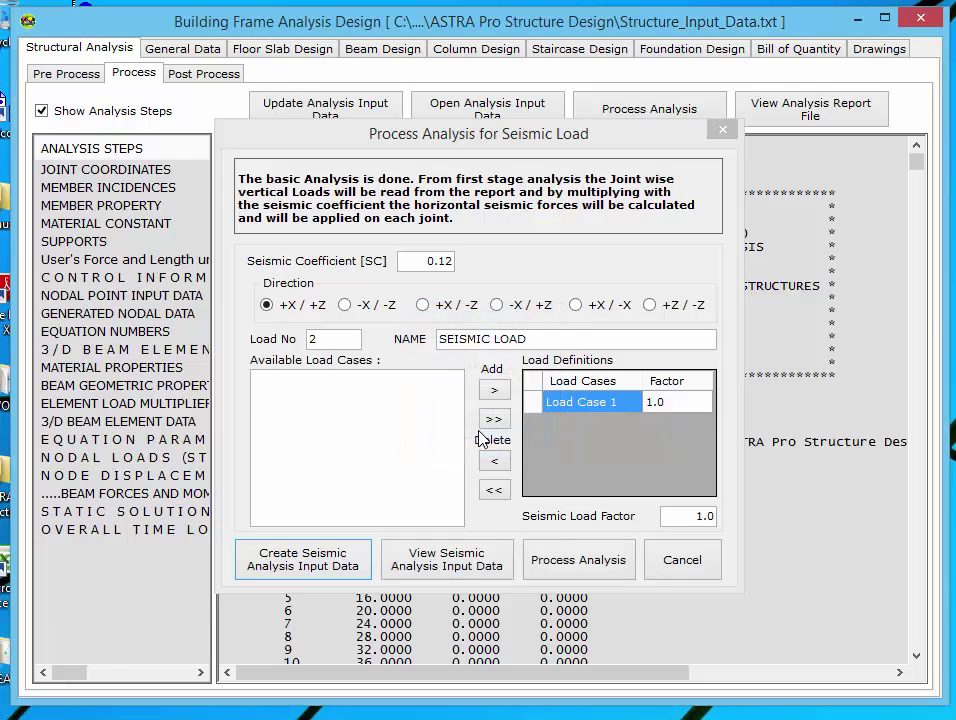
Step: Open the seismic analysis input data and examine its joint coordinates, member properties, material constants, supports and Dead Load joint weights
left_click(405, 559)
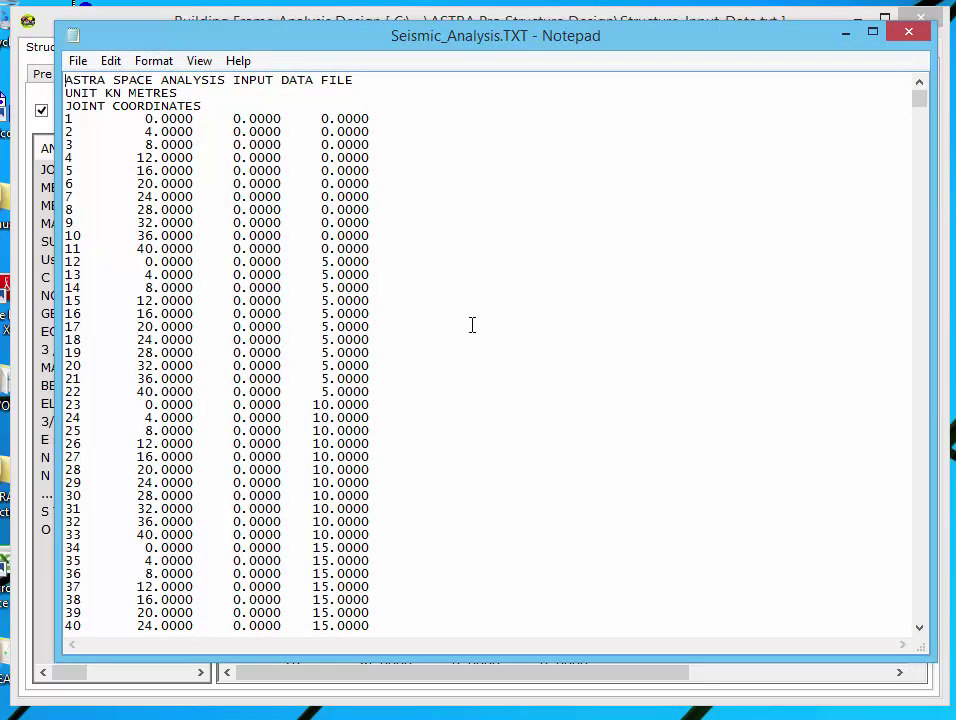
left_click_drag(205, 107, 63, 108)
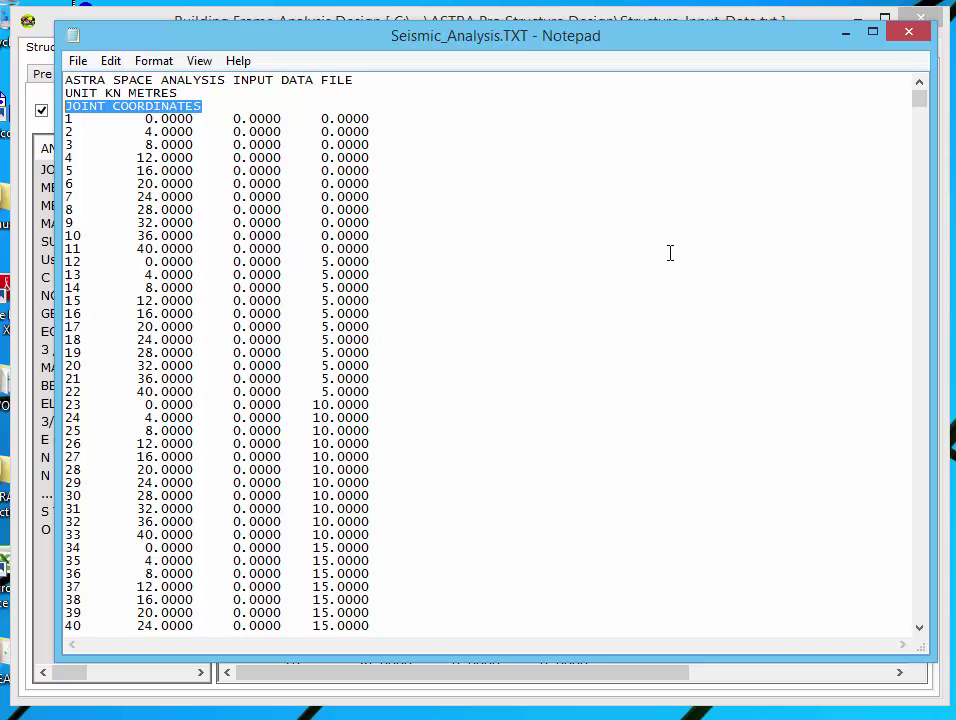
scroll(693, 320, "down", 3)
scroll(693, 320, "down", 8)
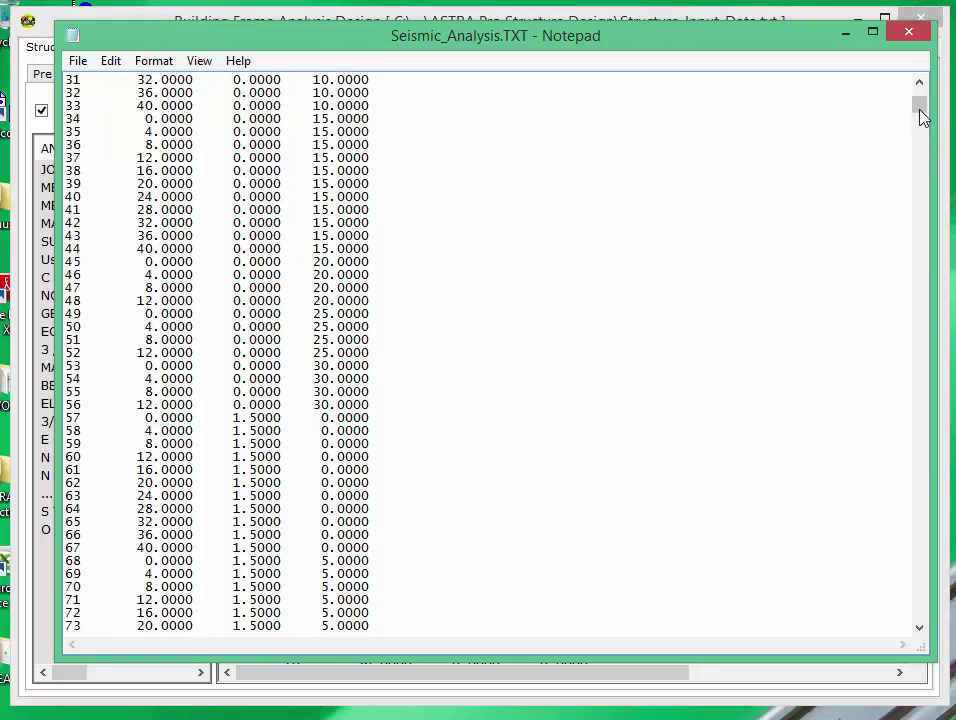
left_click_drag(920, 110, 892, 403)
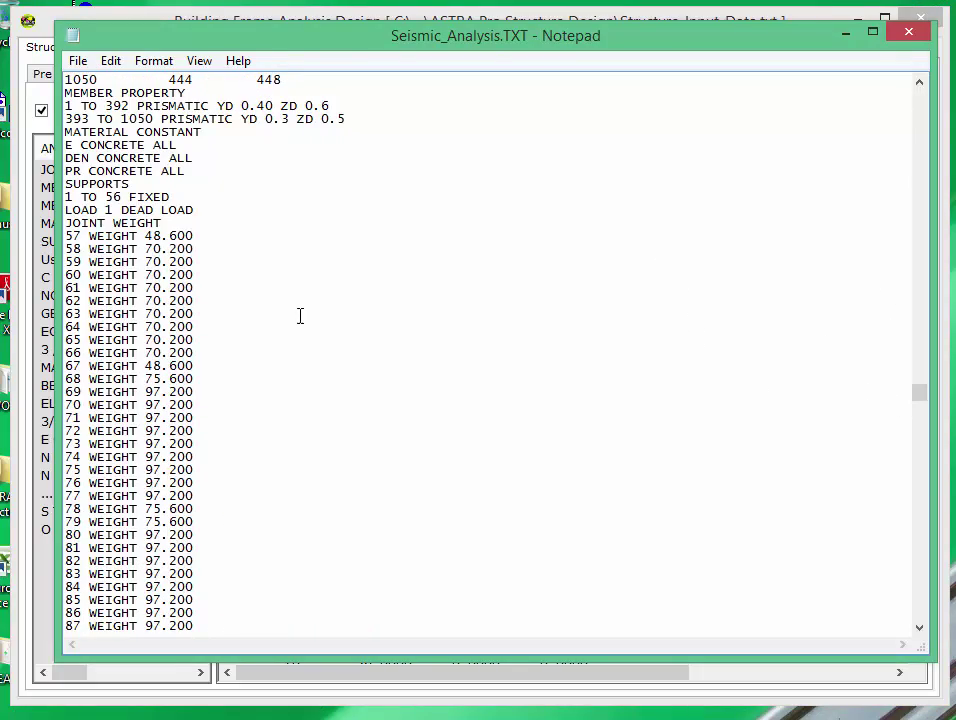
scroll(299, 316, "up", 1)
scroll(331, 341, "down", 20)
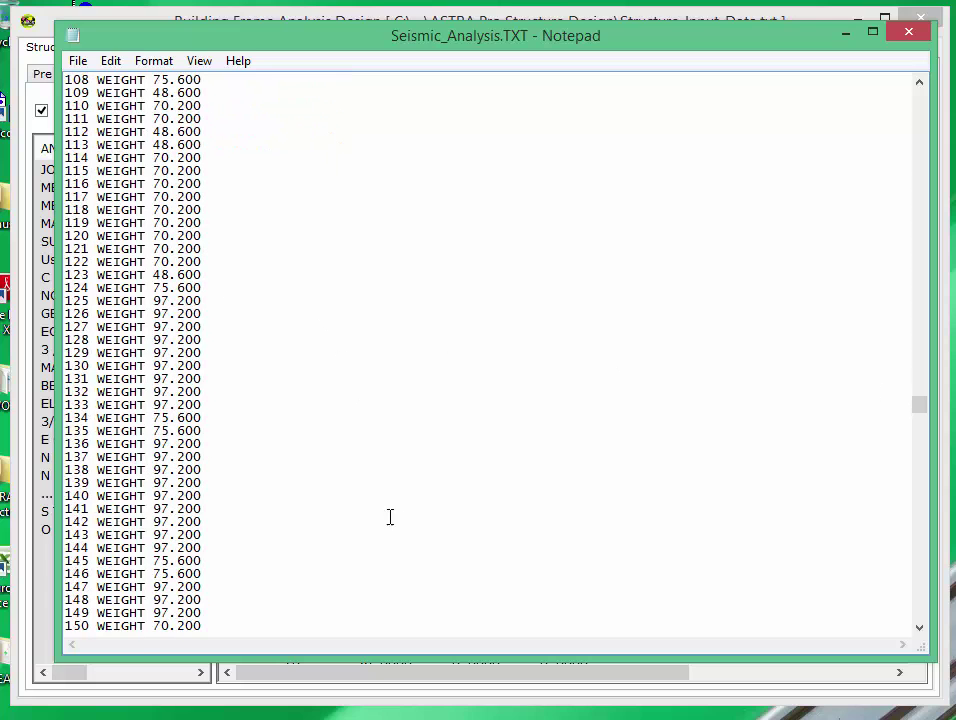
scroll(390, 516, "down", 6)
left_click_drag(920, 410, 922, 474)
Step: Examine the LOAD 2 SEISMIC LOAD +EQX case and its FX joint loads in the seismic input data
scroll(157, 337, "up", 1)
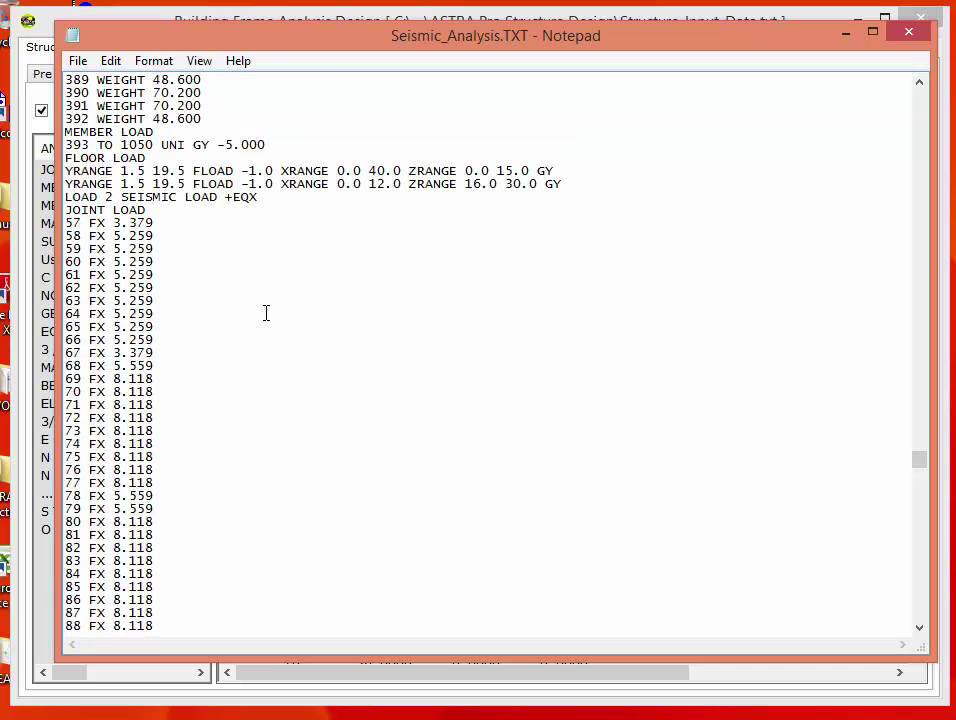
scroll(250, 314, "up", 2)
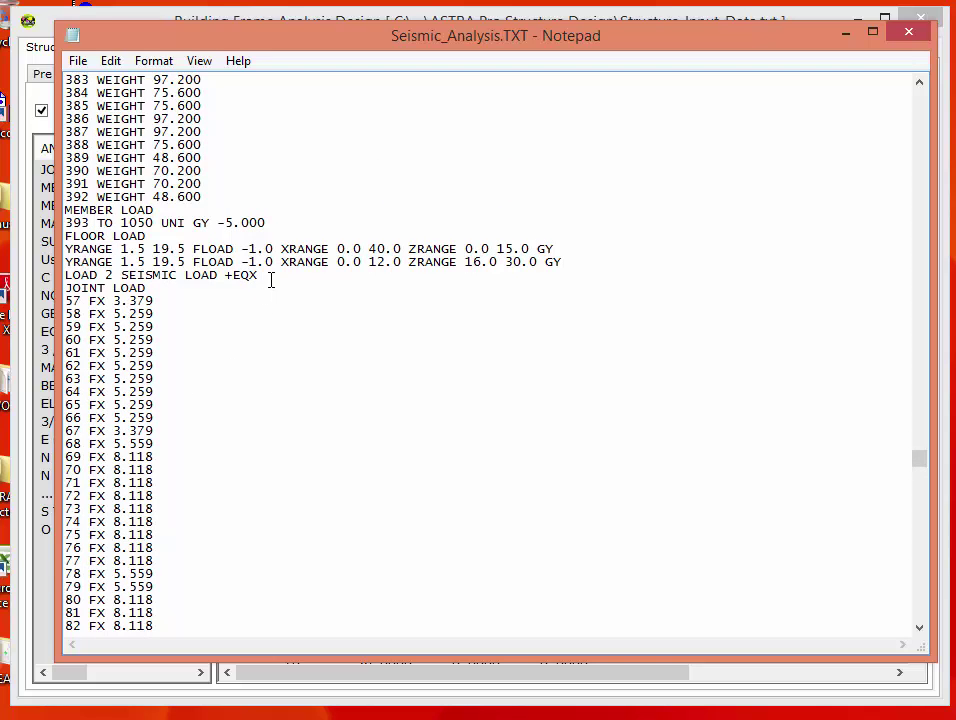
left_click_drag(269, 275, 65, 277)
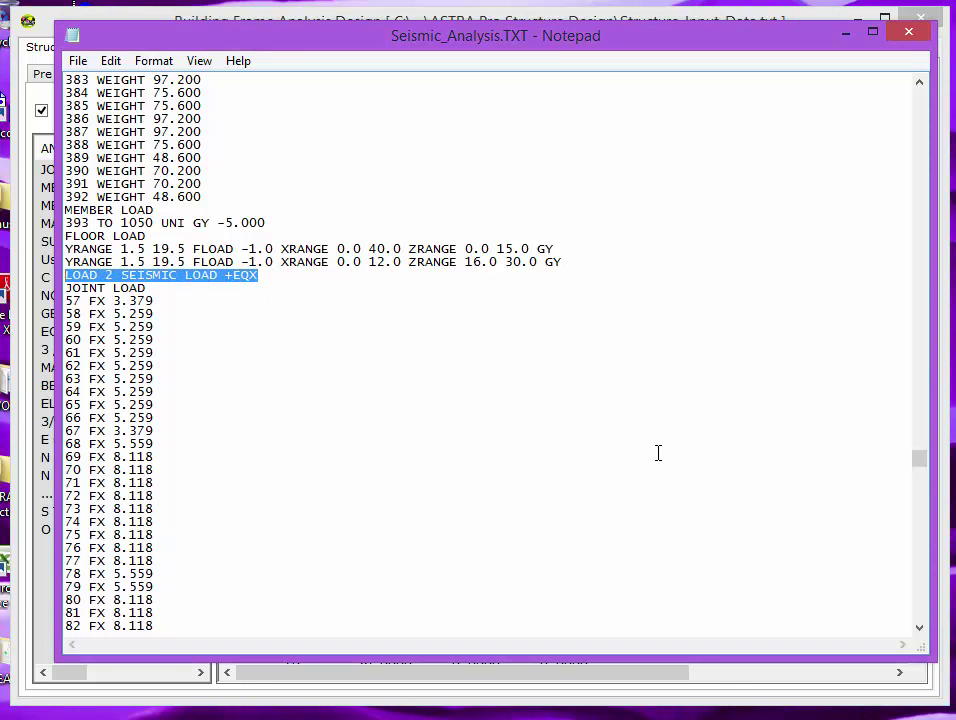
scroll(658, 453, "down", 4)
scroll(602, 507, "down", 20)
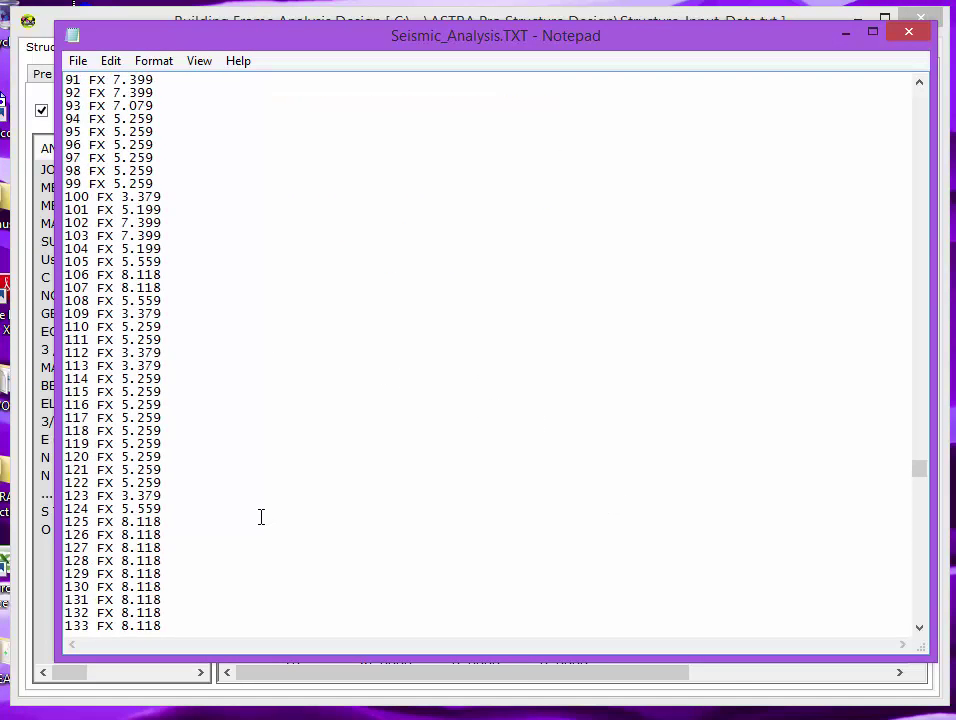
scroll(261, 521, "down", 20)
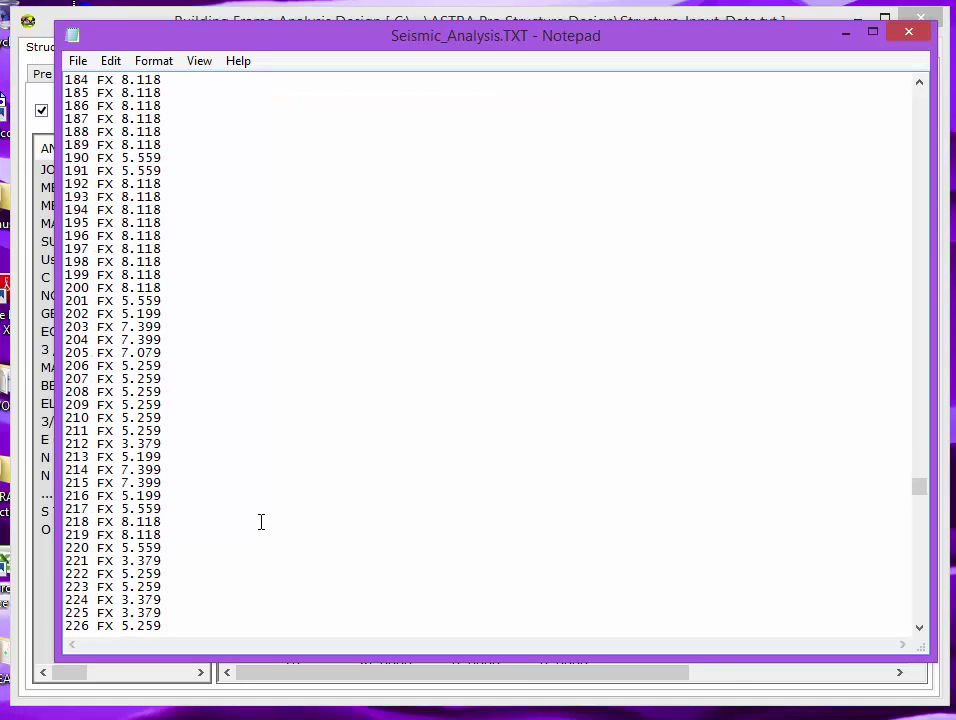
scroll(261, 521, "down", 20)
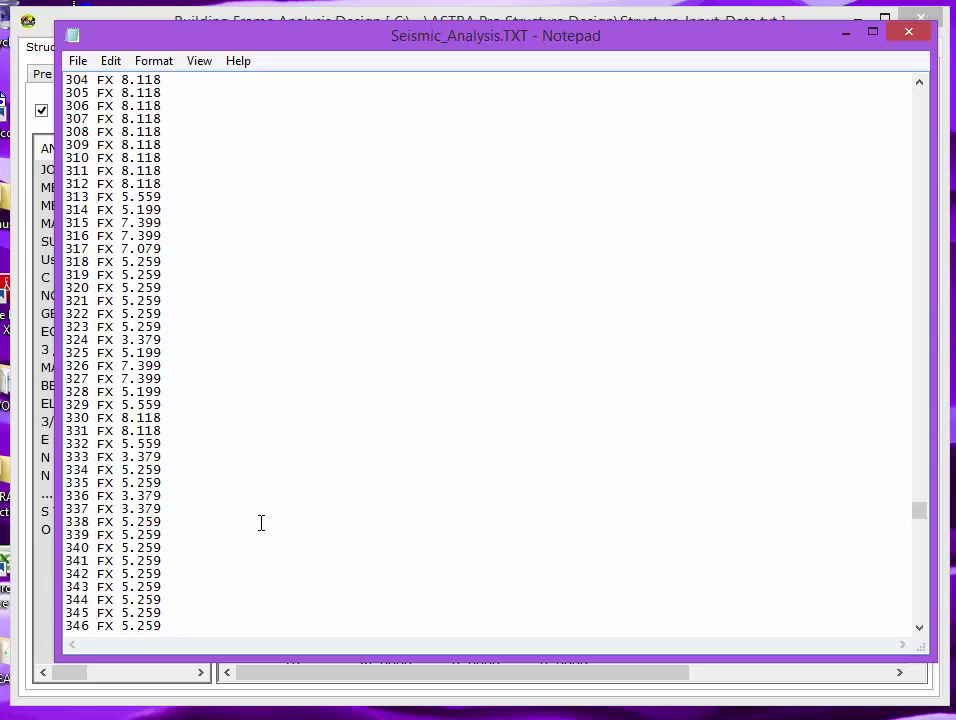
scroll(261, 521, "down", 20)
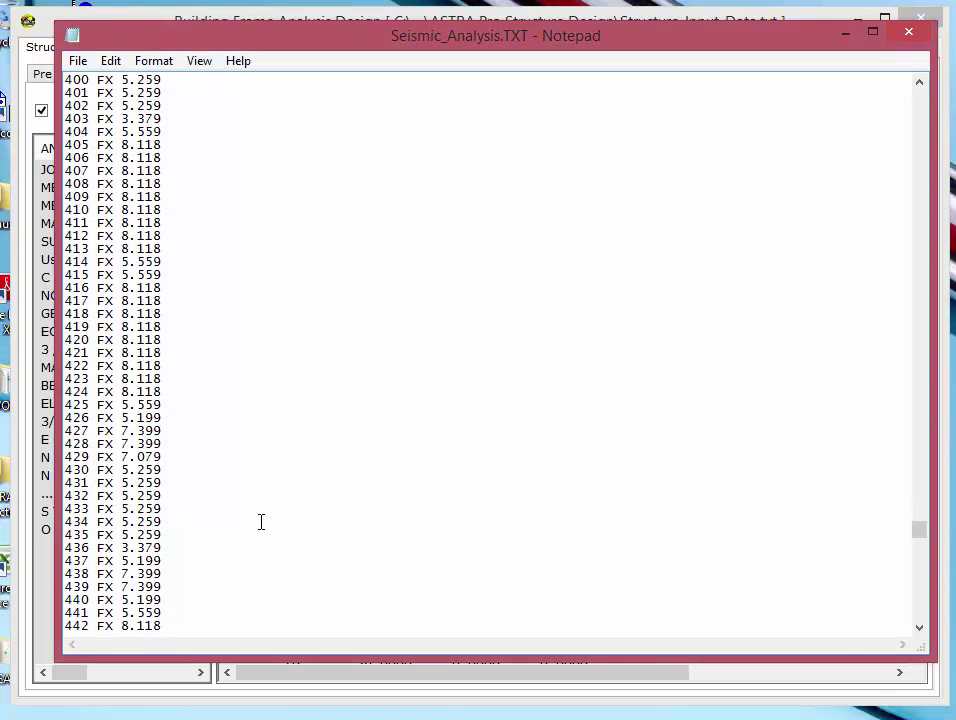
Step: Examine the LOAD 3 SEISMIC LOAD +EQZ case and its FZ joint loads through to the end of the file
left_click_drag(258, 404, 59, 405)
scroll(372, 462, "down", 7)
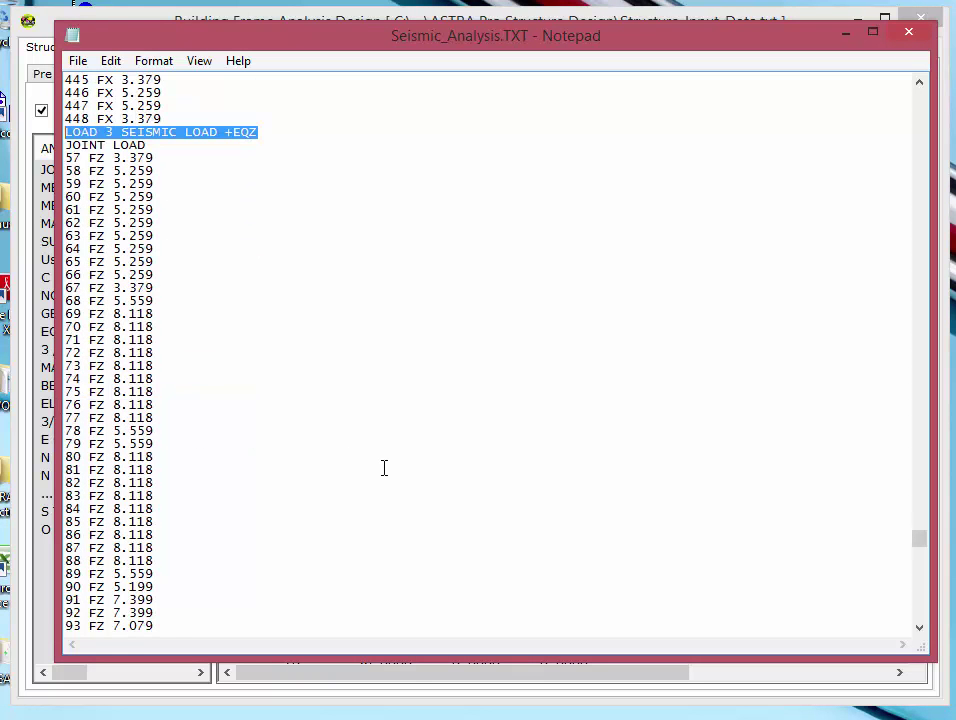
scroll(383, 468, "down", 20)
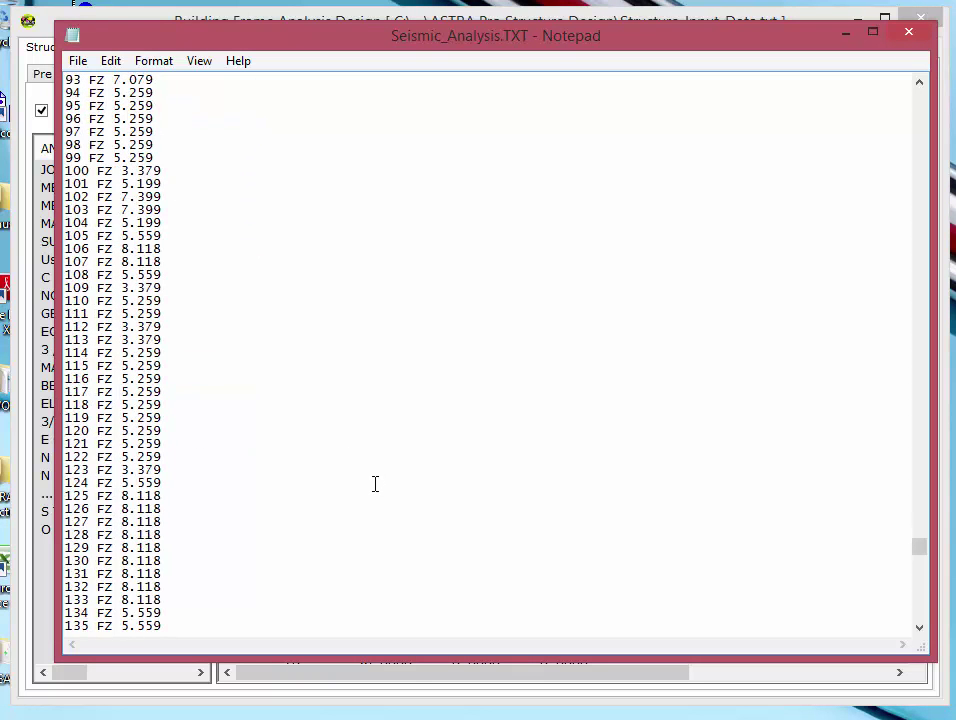
scroll(368, 495, "down", 20)
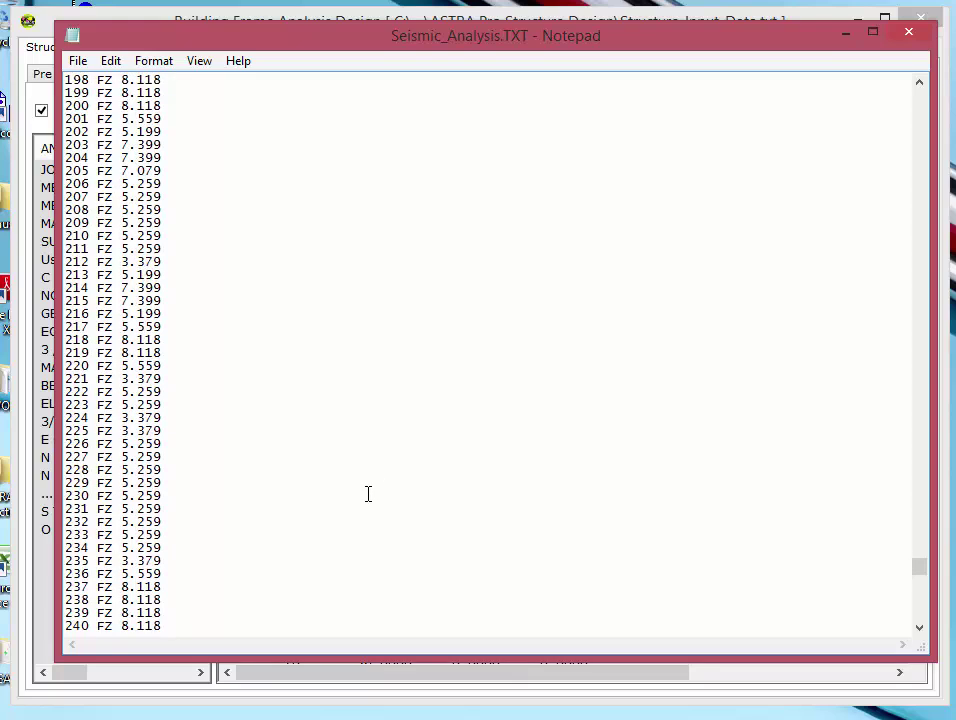
scroll(368, 494, "down", 20)
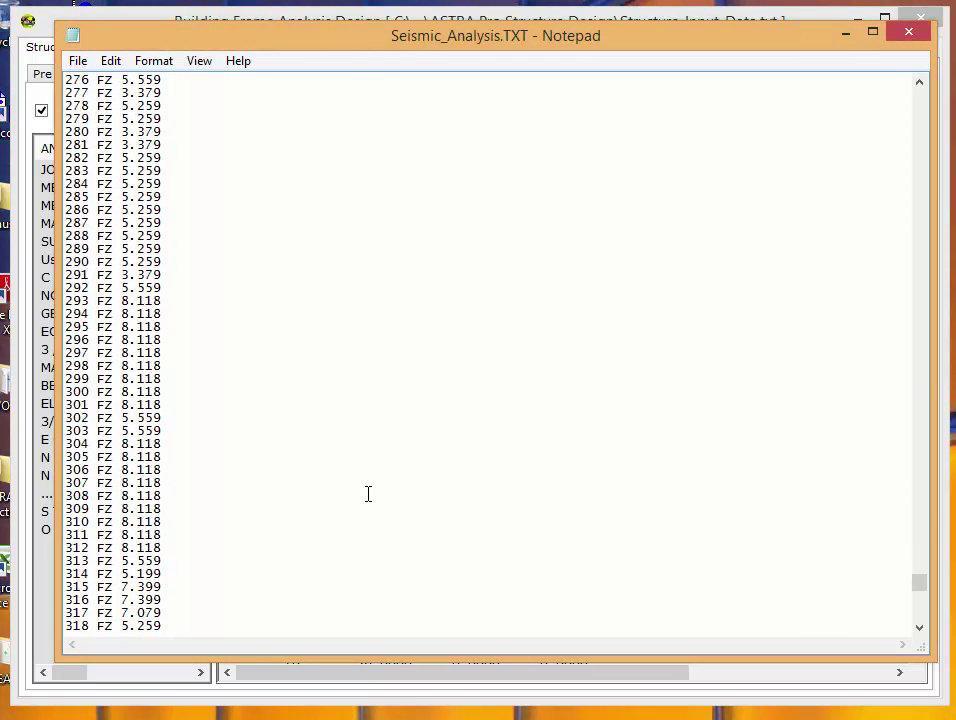
scroll(355, 494, "down", 20)
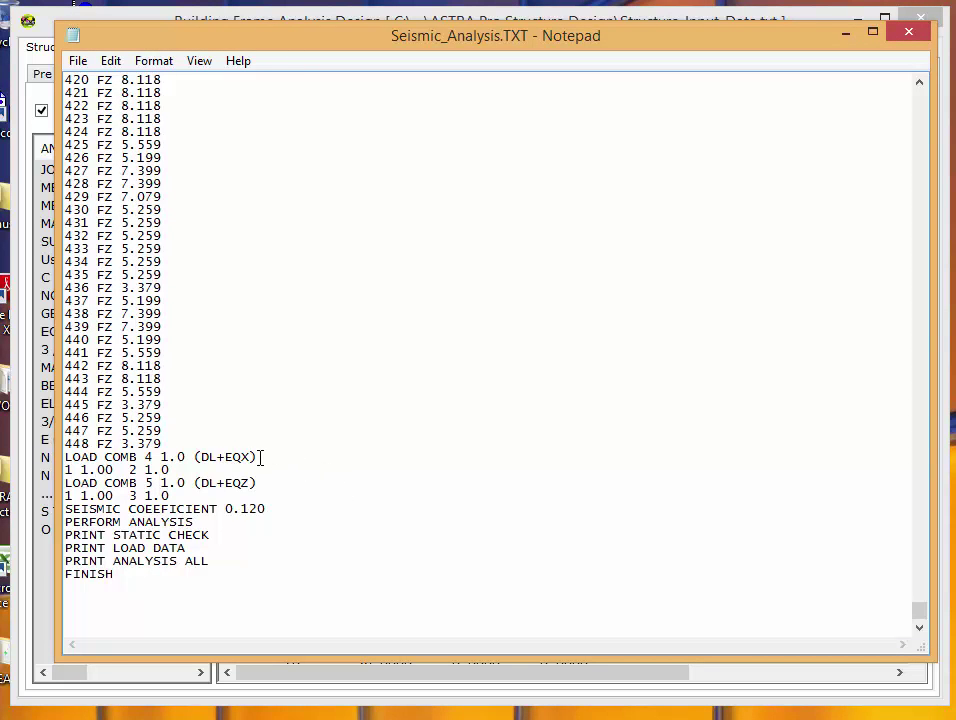
Step: Examine the DL+EQX and DL+EQZ load combinations, the seismic coefficient and the FINISH line, and close the seismic input data
left_click_drag(260, 457, 63, 457)
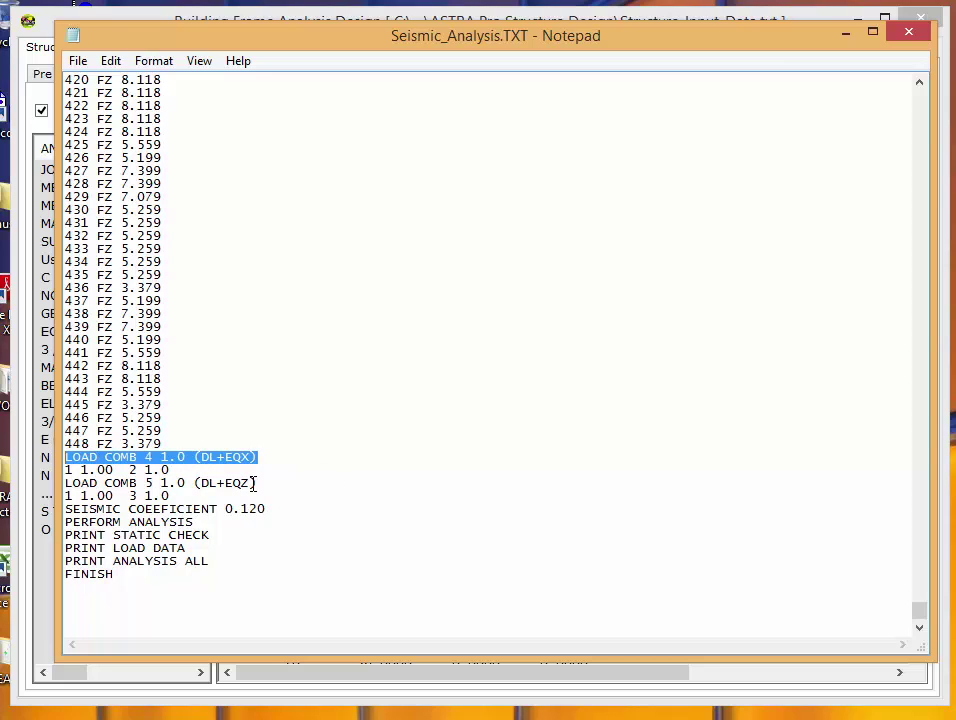
left_click_drag(170, 470, 67, 470)
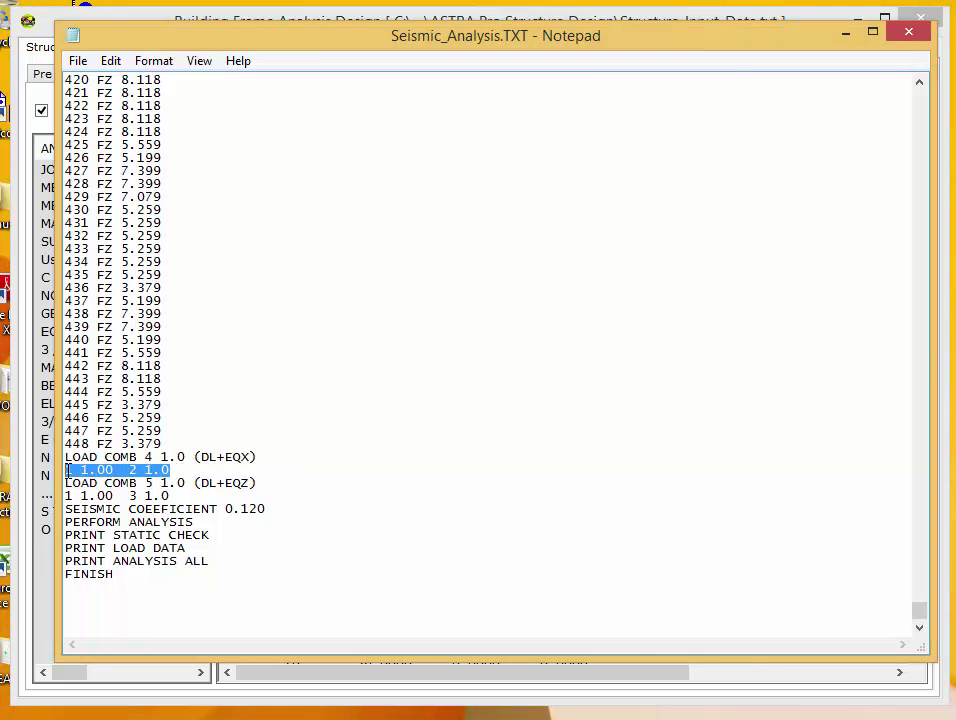
left_click(274, 483)
left_click_drag(274, 483, 64, 483)
left_click_drag(197, 496, 66, 496)
left_click_drag(266, 509, 64, 509)
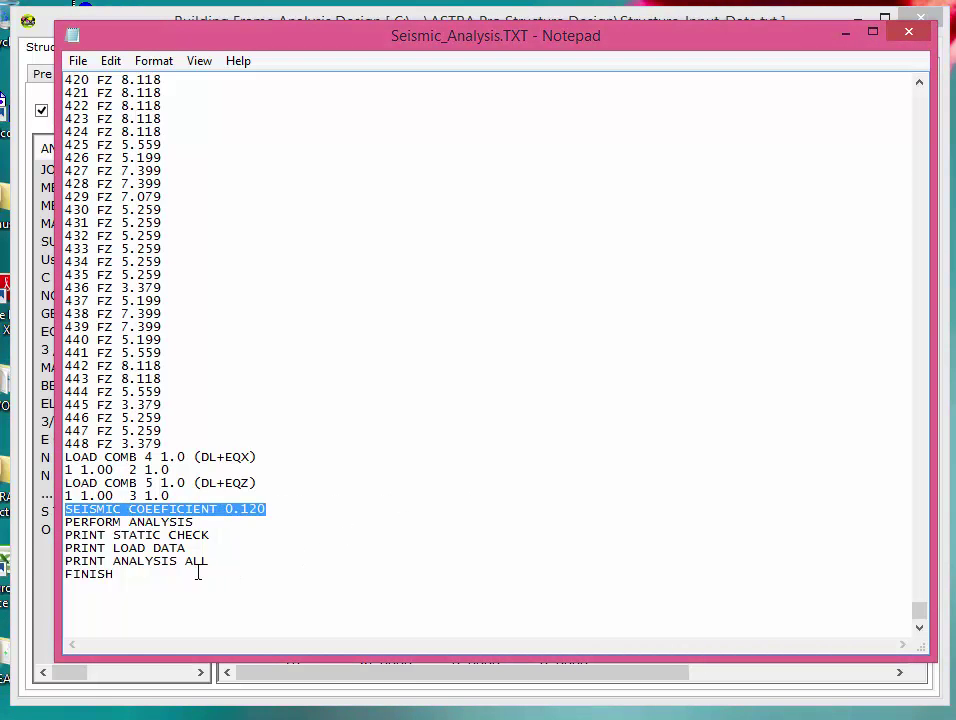
left_click_drag(198, 572, 14, 570)
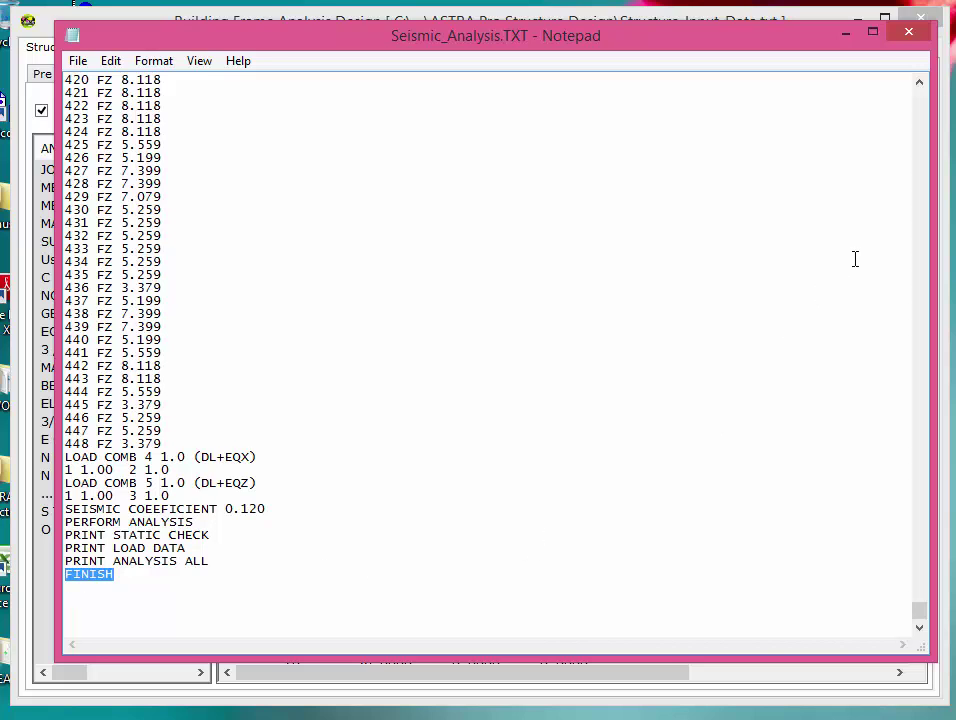
left_click(908, 33)
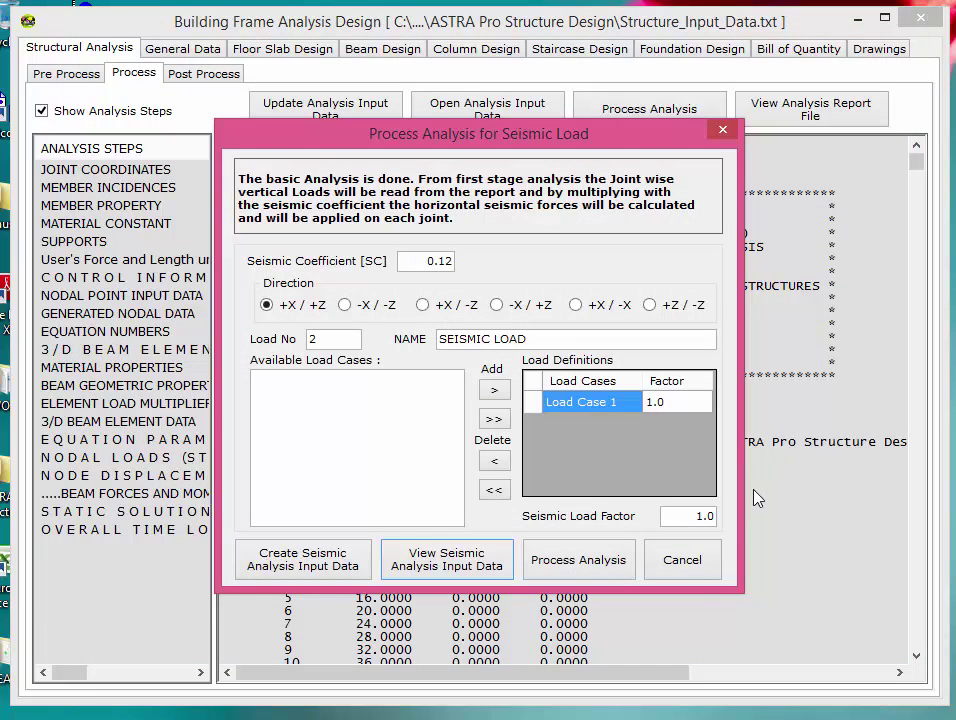
Step: Process the seismic load analysis through to the written report, acknowledging the load case and report notices
left_click(582, 565)
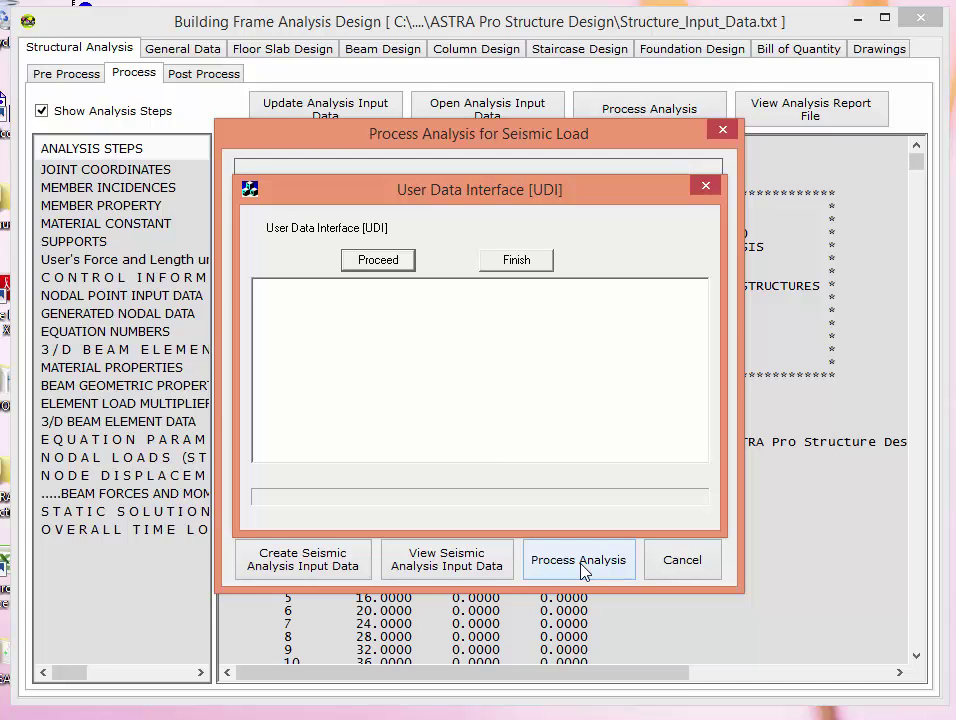
left_click(388, 262)
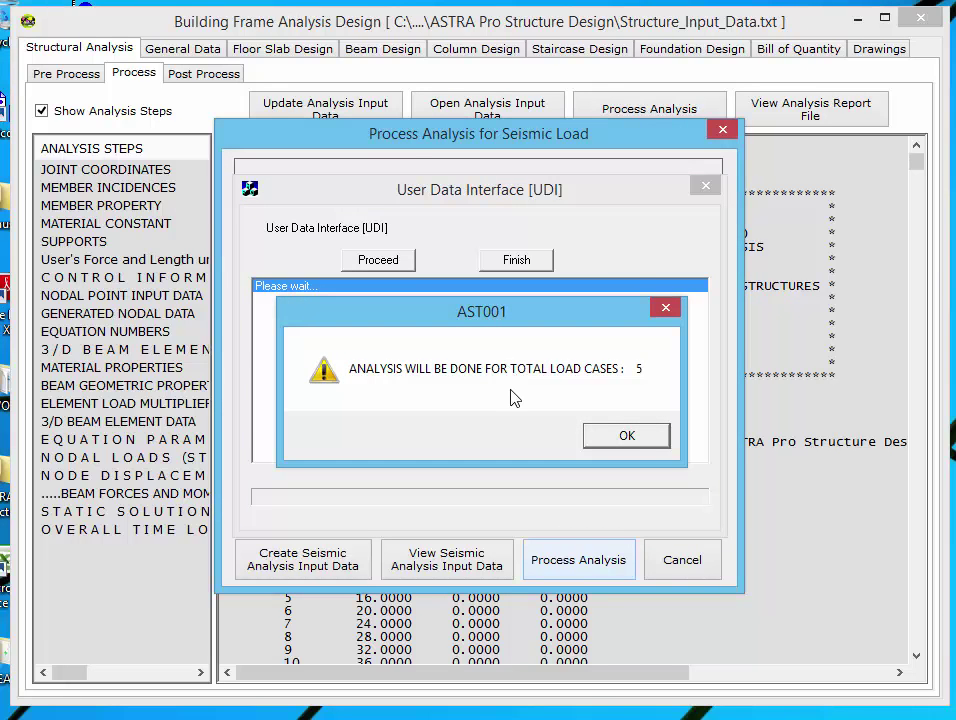
left_click(632, 440)
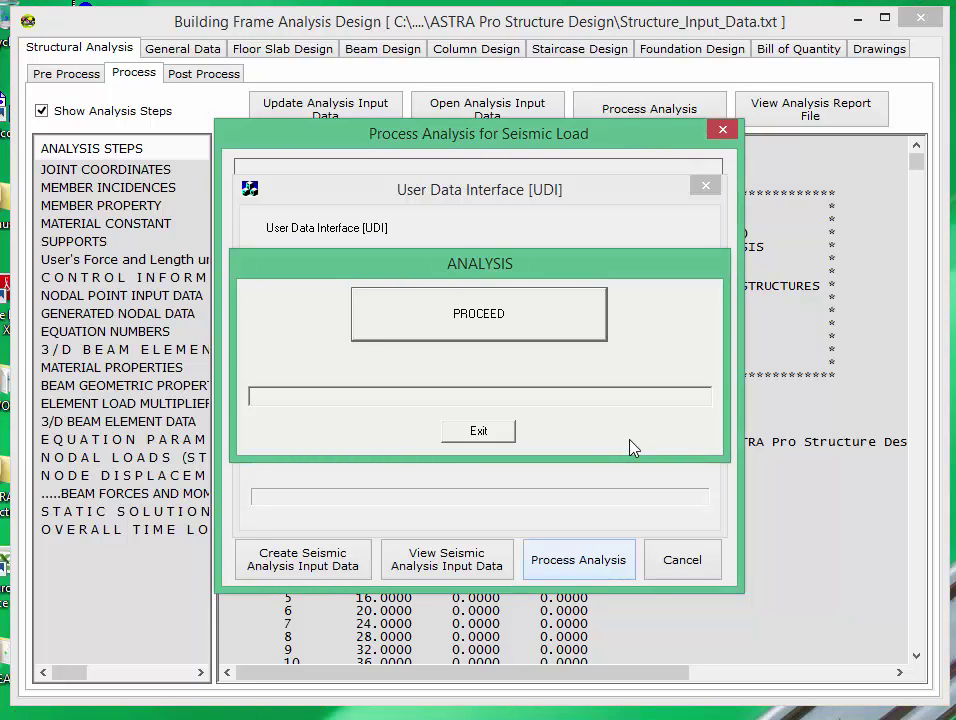
left_click(496, 320)
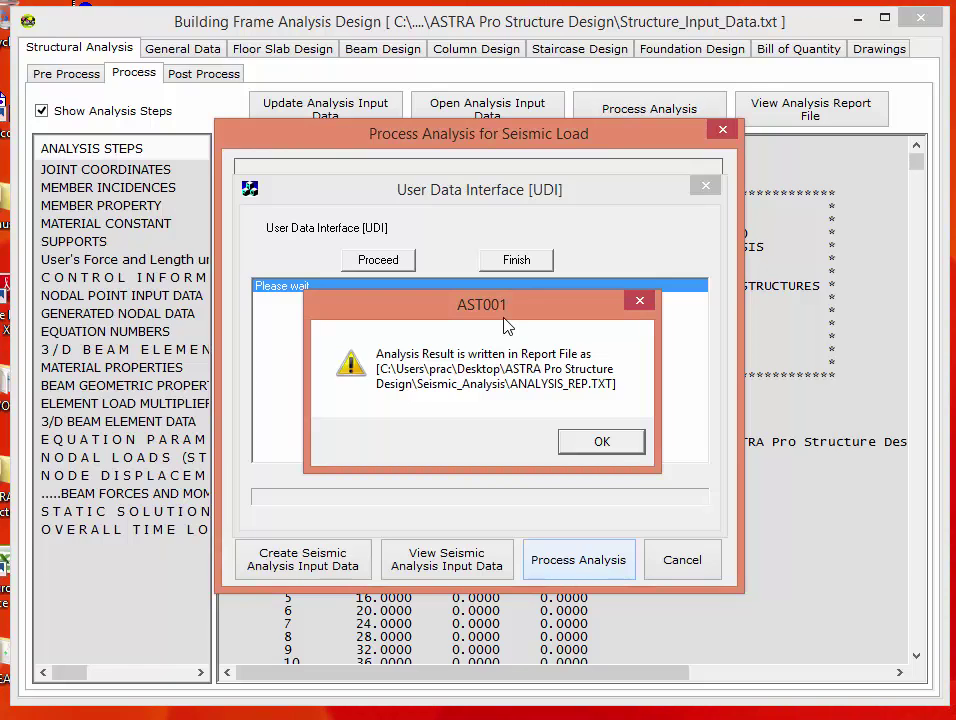
left_click(602, 442)
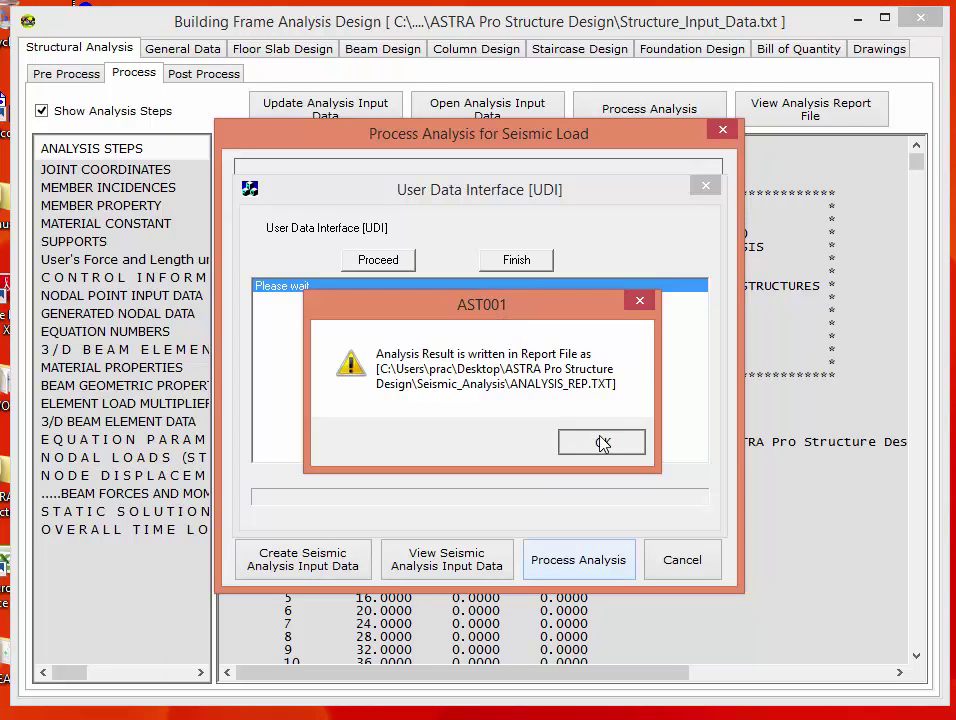
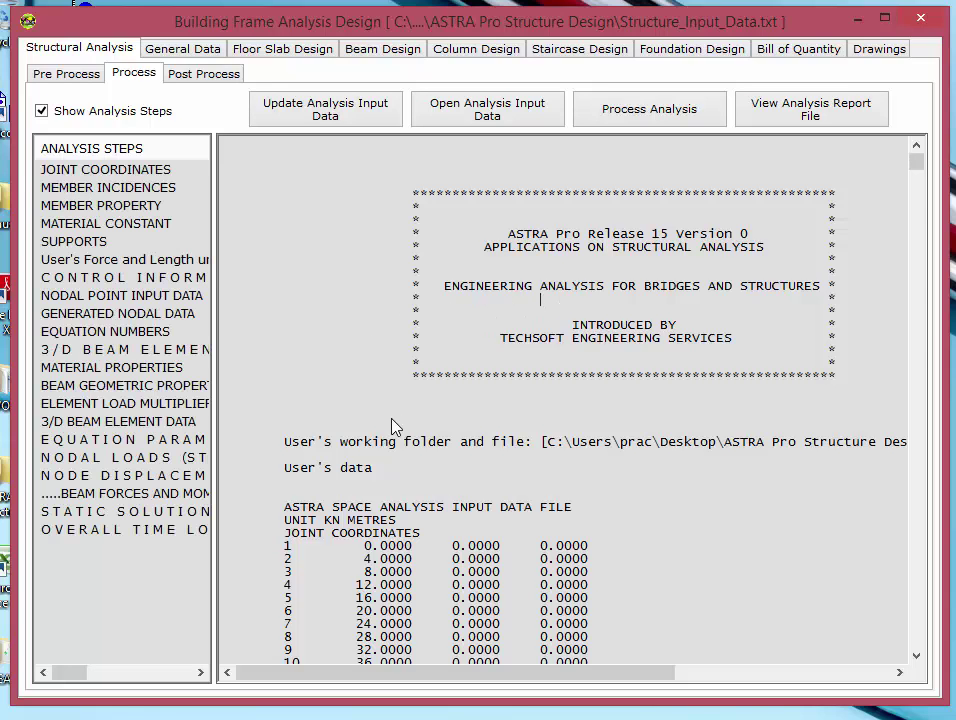
Step: Review the Joint Coordinates section of the seismic analysis report and go through to the overall time log at its end
left_click(84, 176)
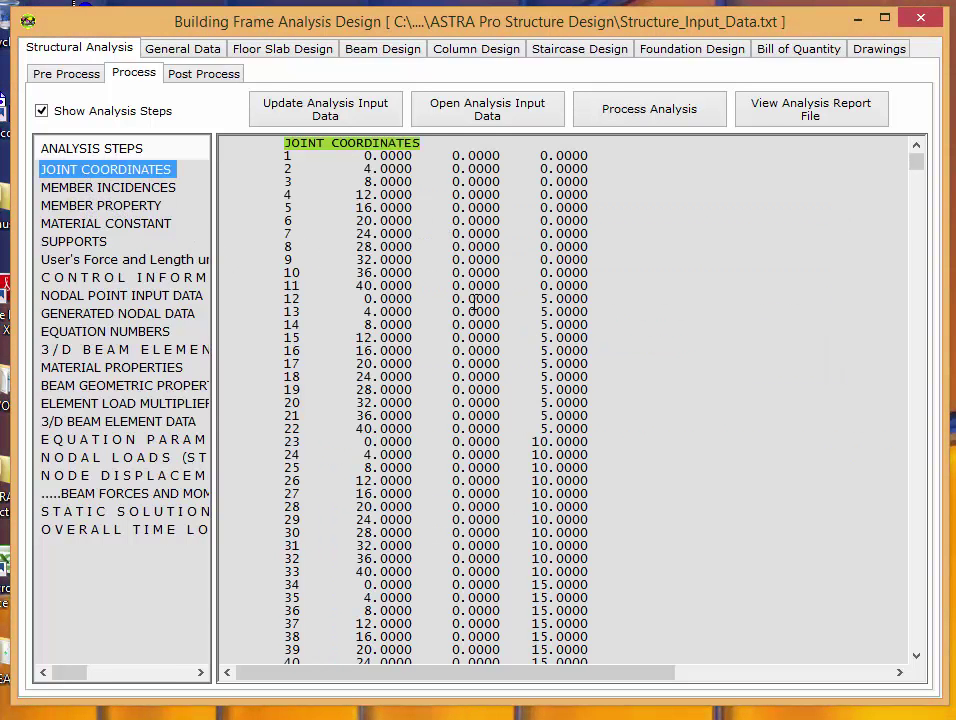
scroll(433, 497, "down", 5)
scroll(710, 492, "down", 14)
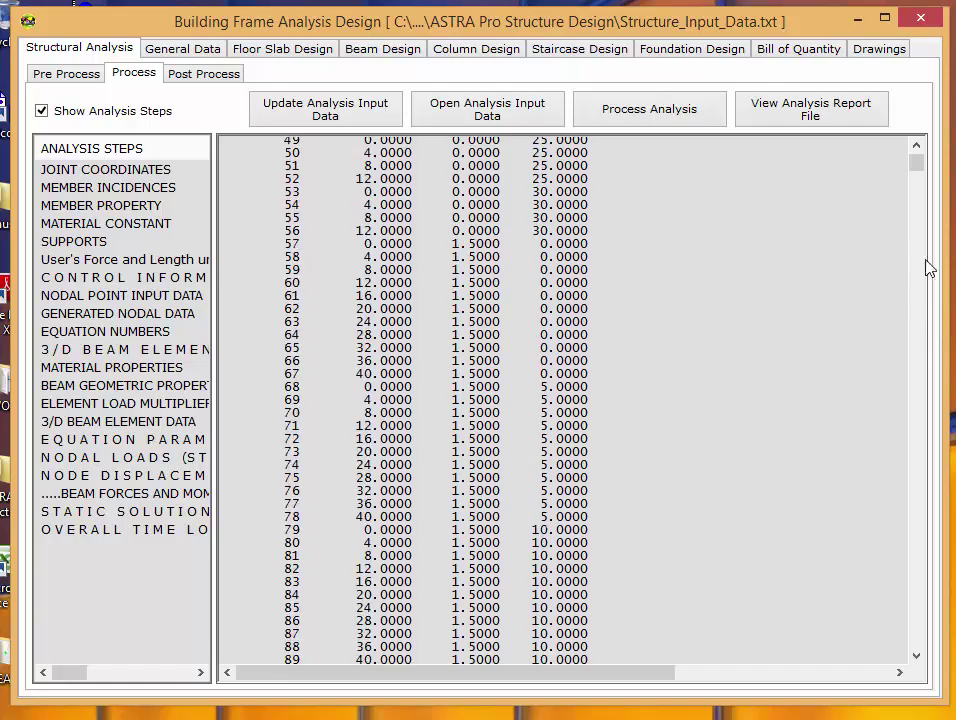
left_click_drag(915, 160, 892, 655)
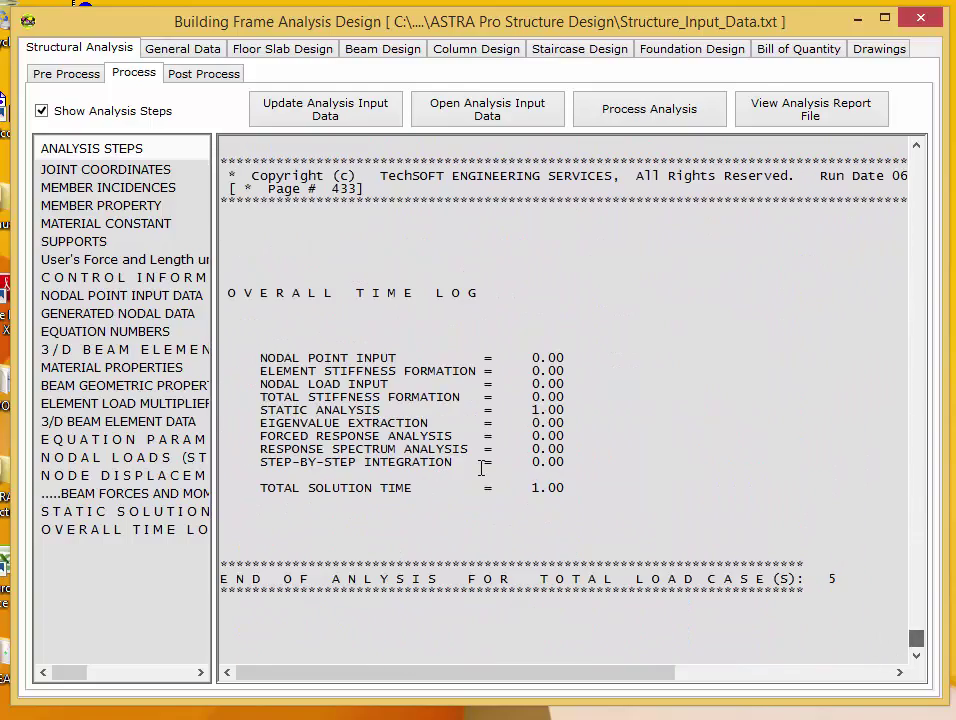
Step: Review the Member Incidences, Member Property, Material Constant and Supports sections of the analysis report
left_click(81, 190)
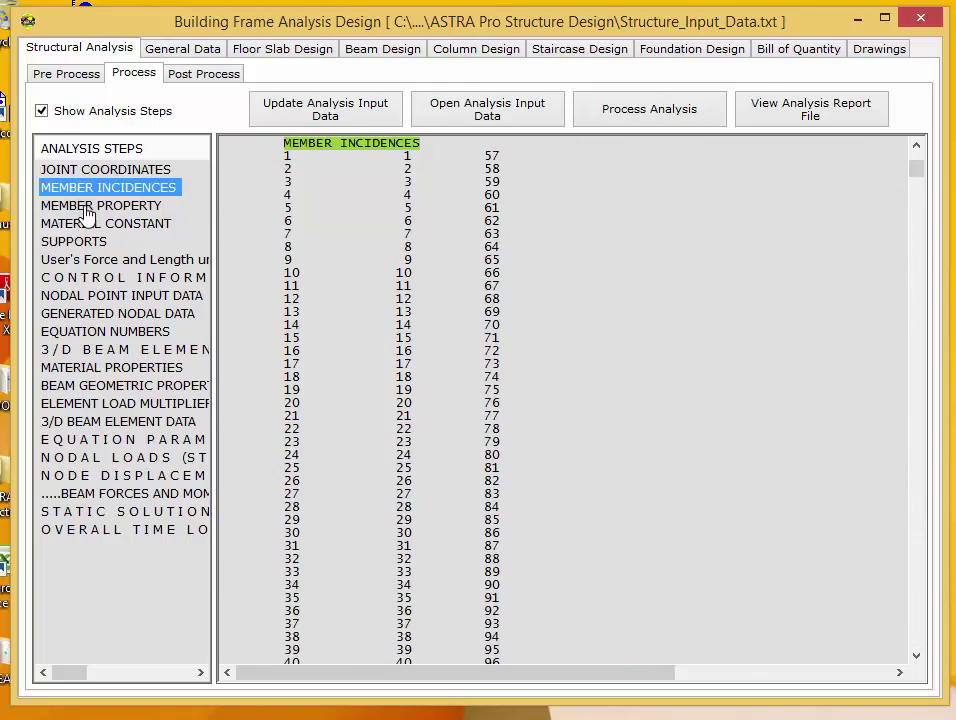
left_click(86, 210)
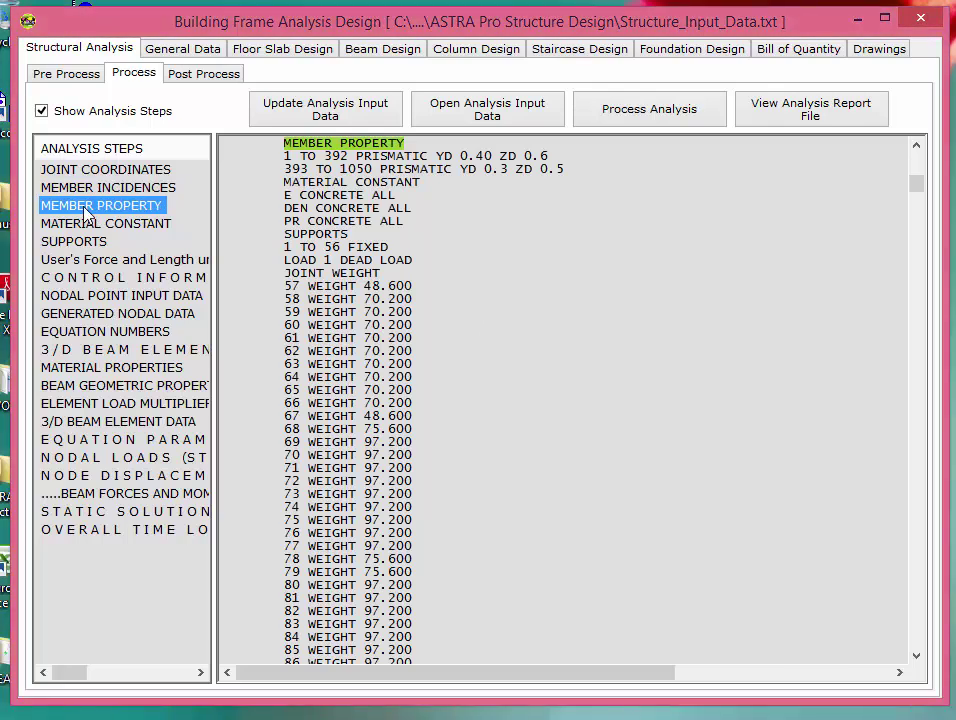
left_click(75, 227)
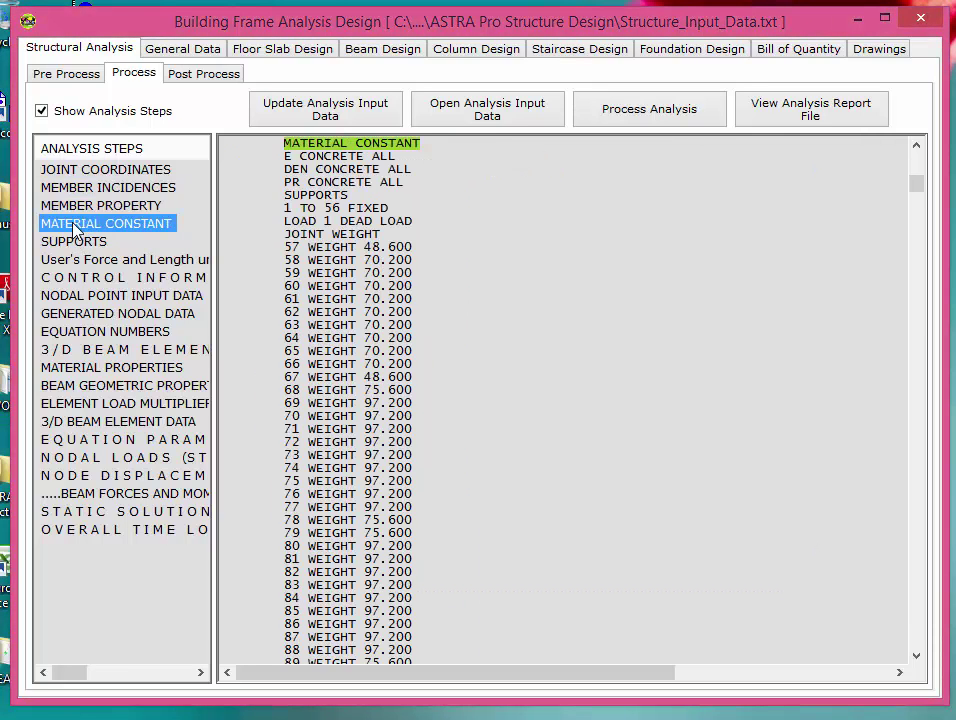
left_click(66, 245)
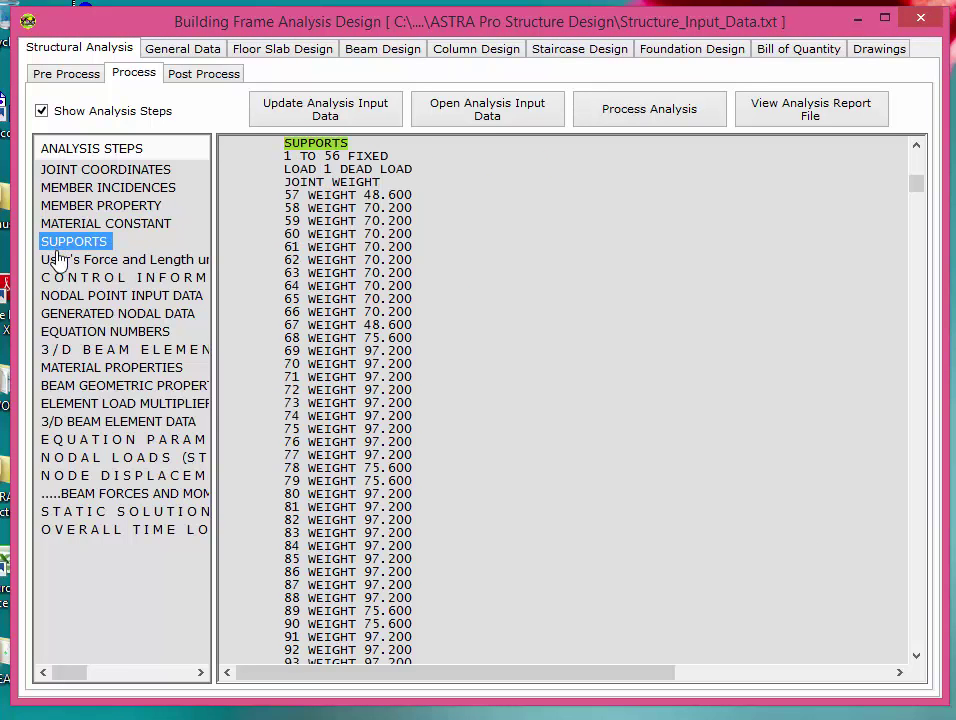
Step: Review the report's force and length units, Control Information, Nodal Point Input Data, Generated Nodal Data and Equation Numbers sections
left_click(60, 260)
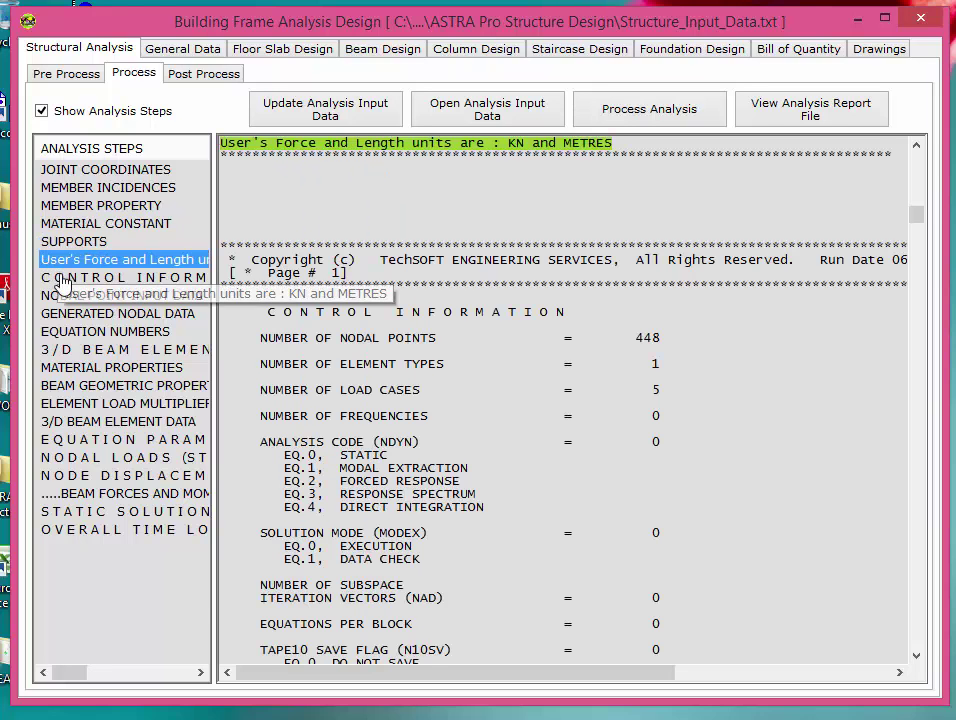
left_click(62, 279)
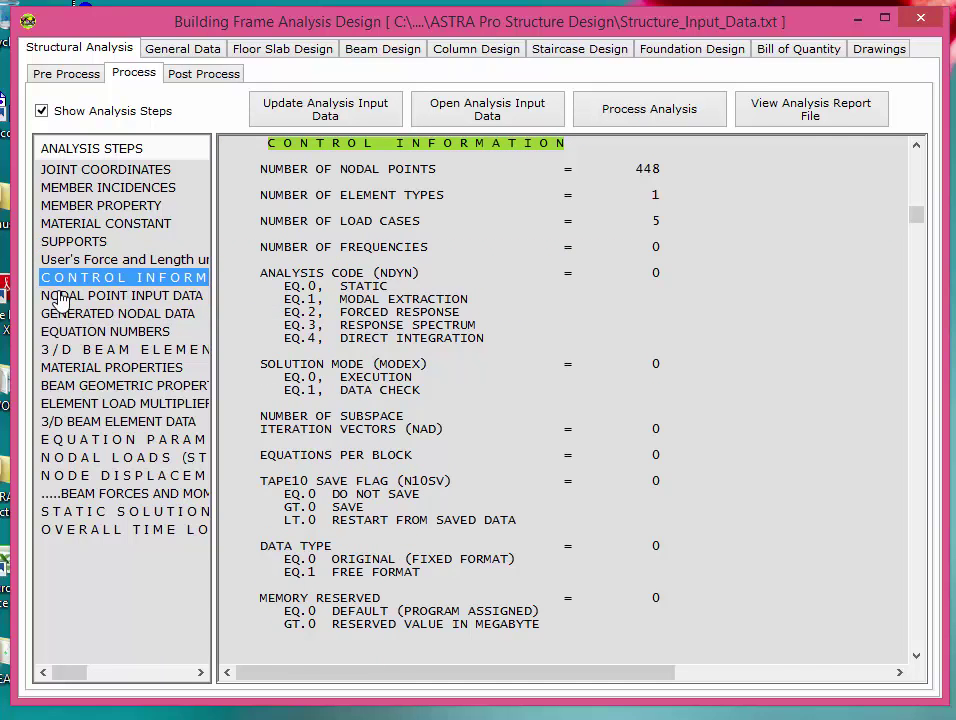
left_click(61, 297)
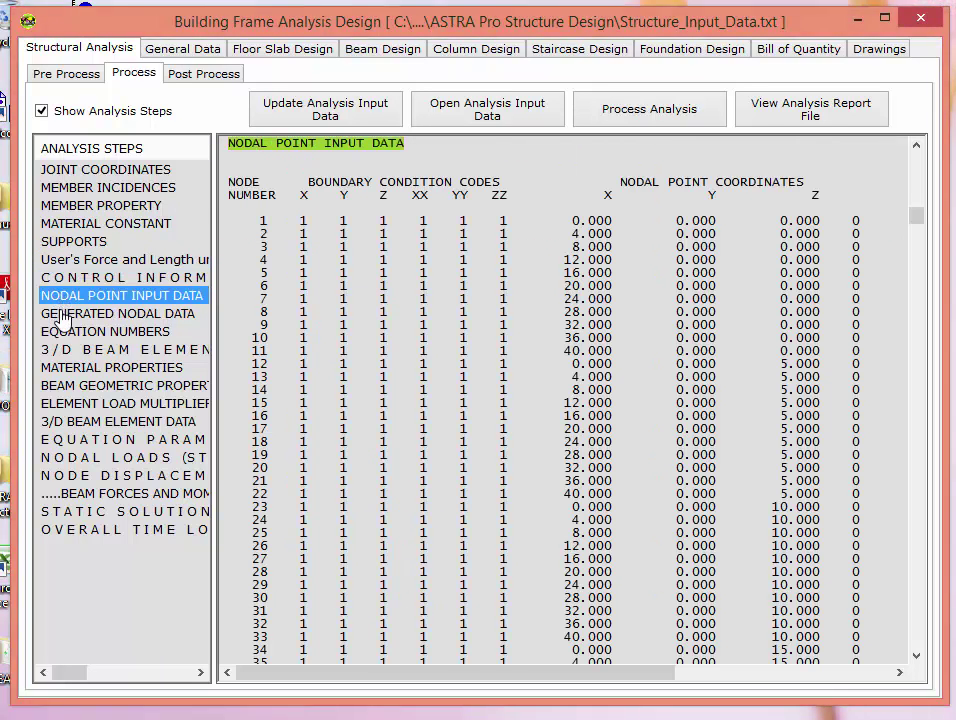
left_click(64, 316)
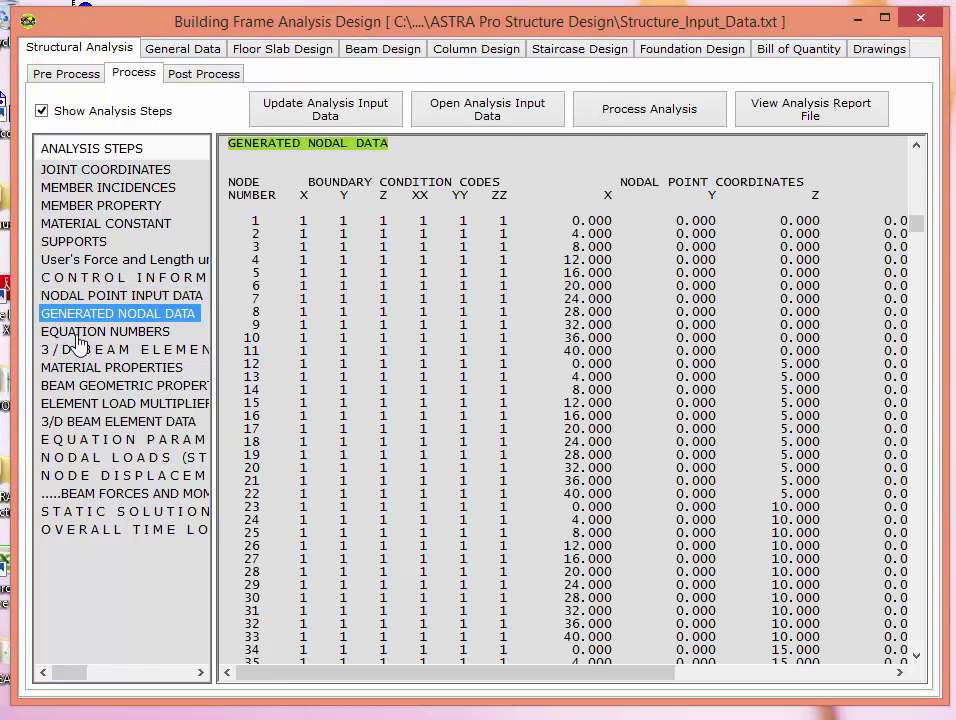
left_click(64, 334)
Step: Review the report's 3/D Beam Elements, Material Properties, Beam Geometric Properties, Element Load Multipliers and 3/D Beam Element Data sections
left_click(72, 351)
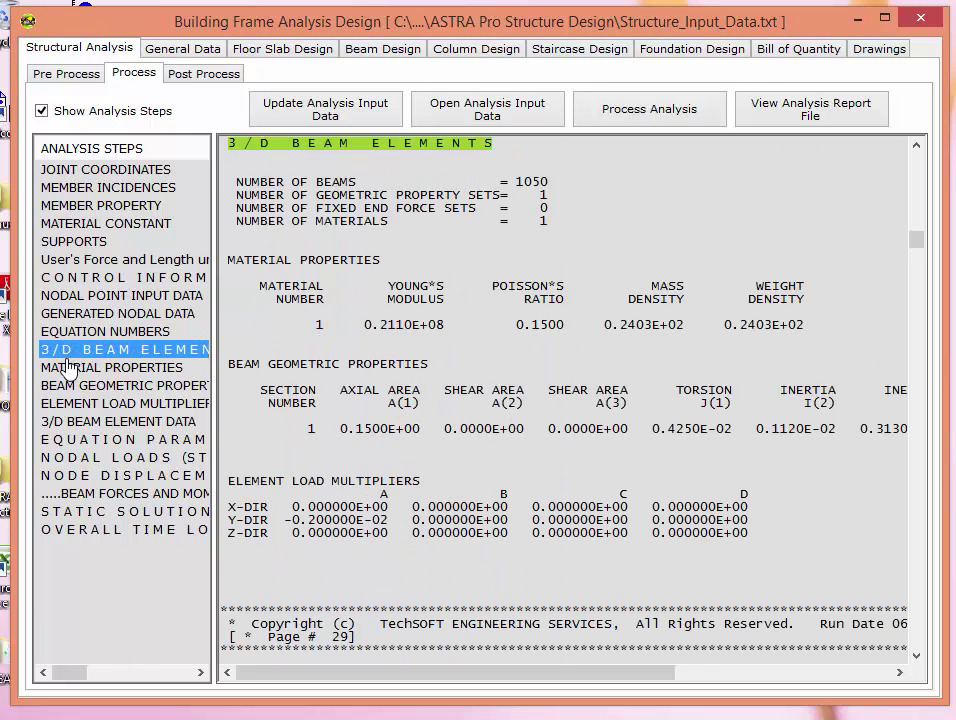
left_click(68, 374)
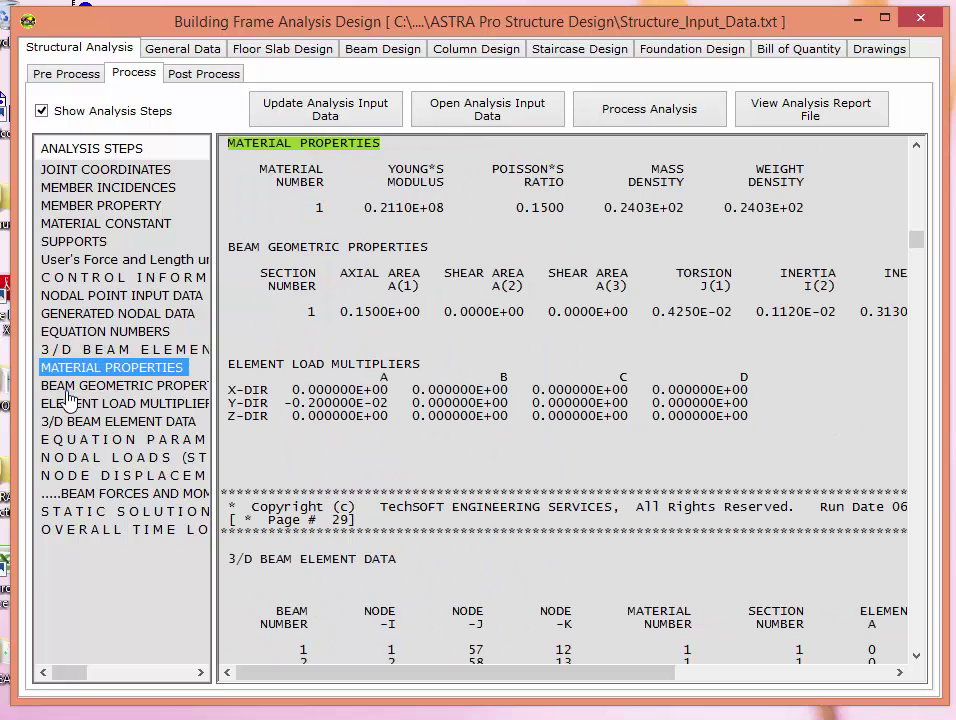
left_click(67, 388)
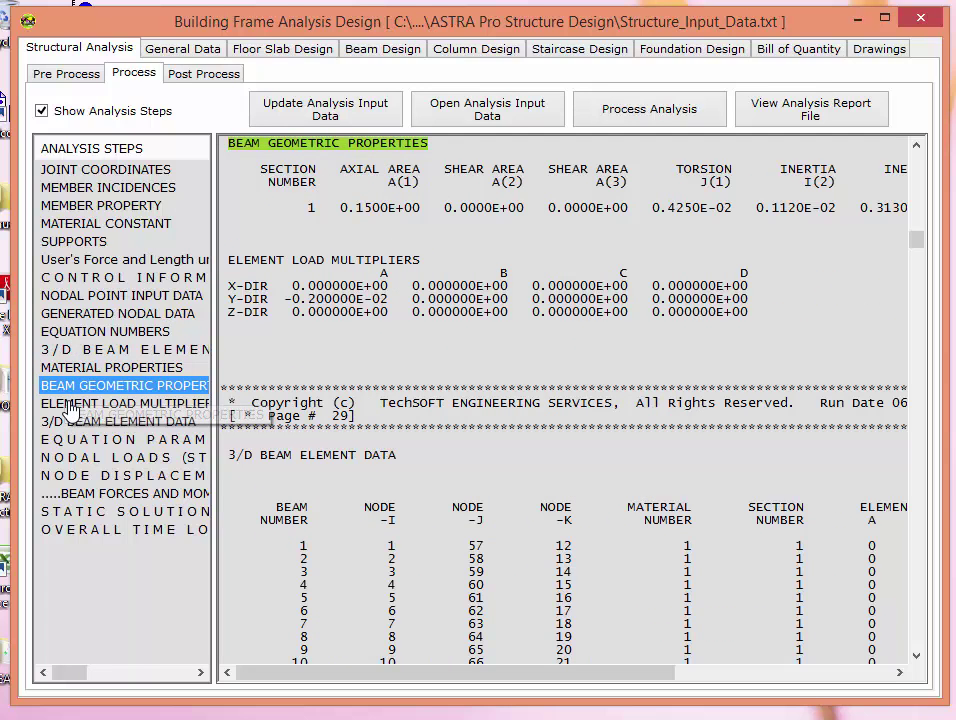
left_click(70, 405)
left_click(62, 424)
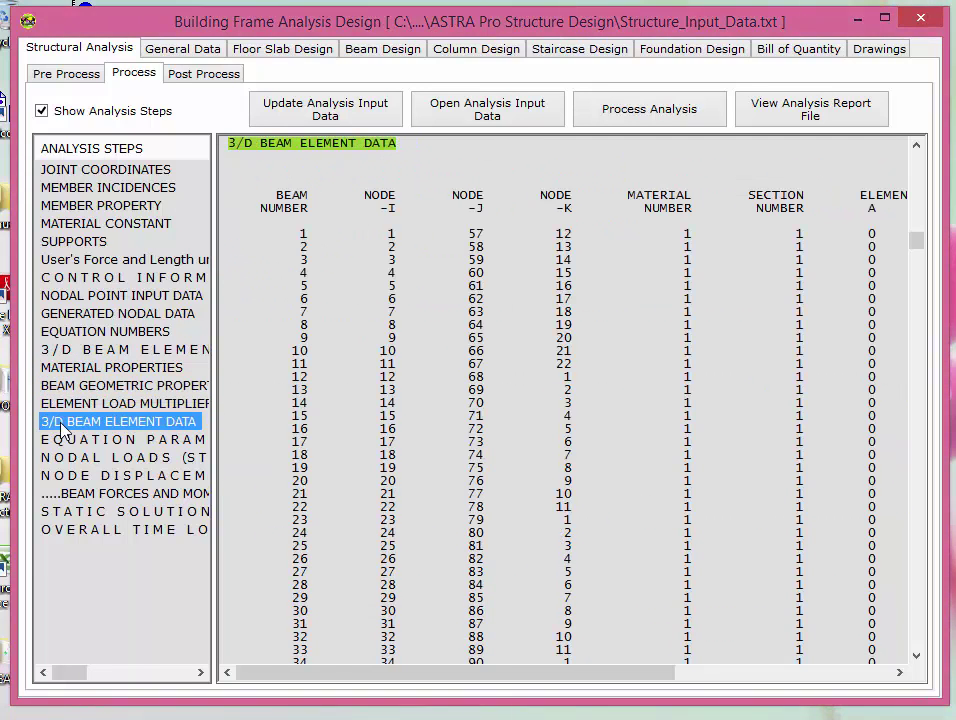
Step: Review the Equation Parameters, Nodal Loads and Node Displacements/Rotations sections of the analysis report
left_click(62, 457)
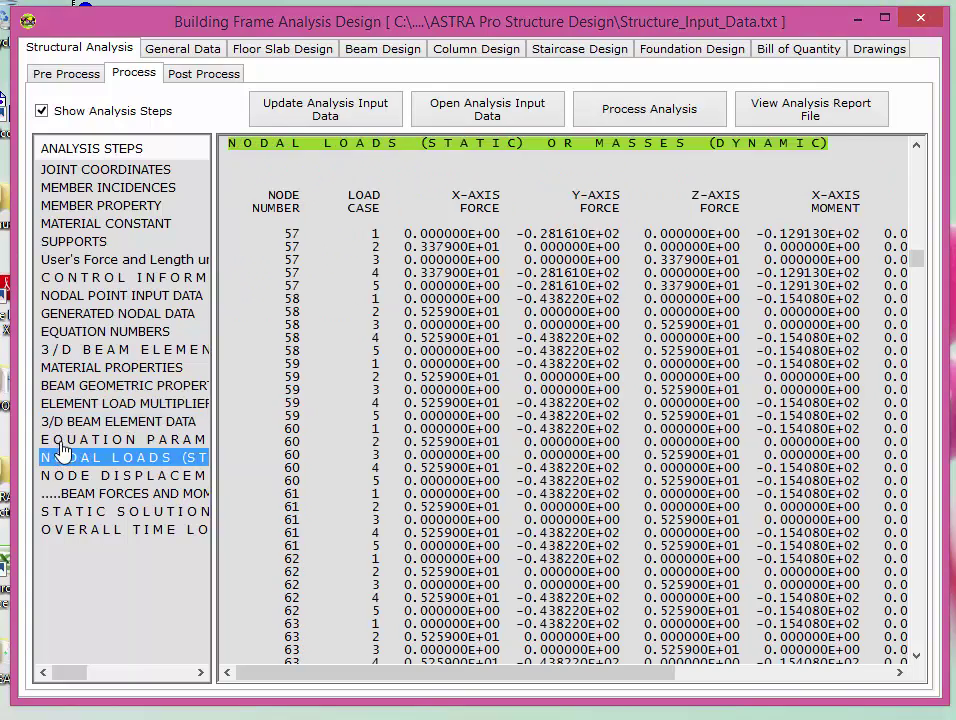
key("Up")
left_click(65, 458)
left_click(60, 482)
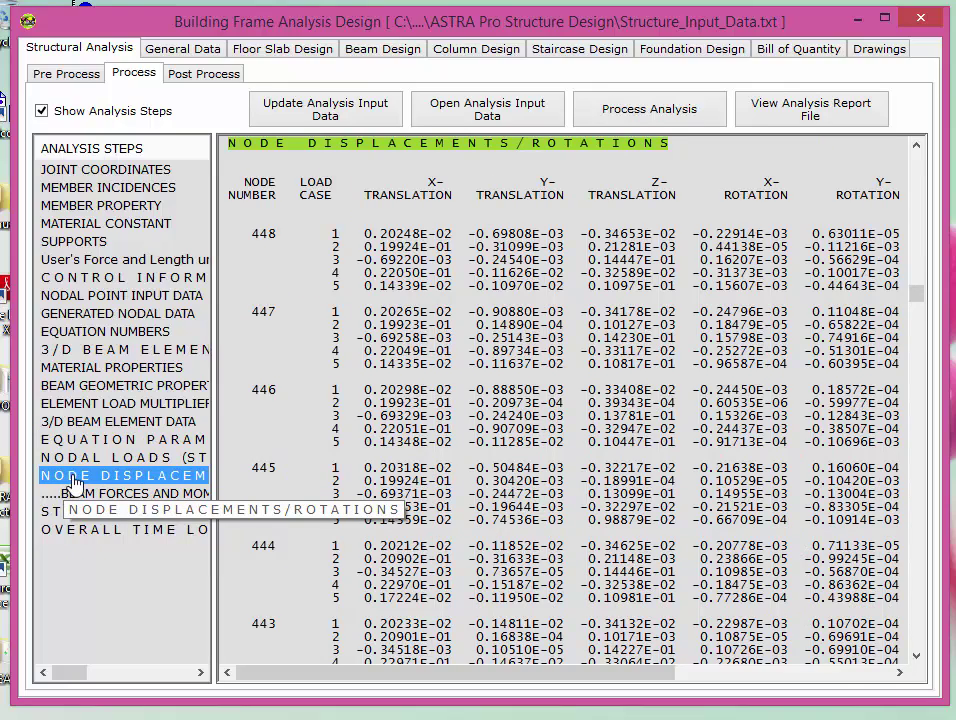
Step: Examine the beam forces and moments in the report, including beams 1 to 4, and review the static solution and overall time logs
left_click(70, 494)
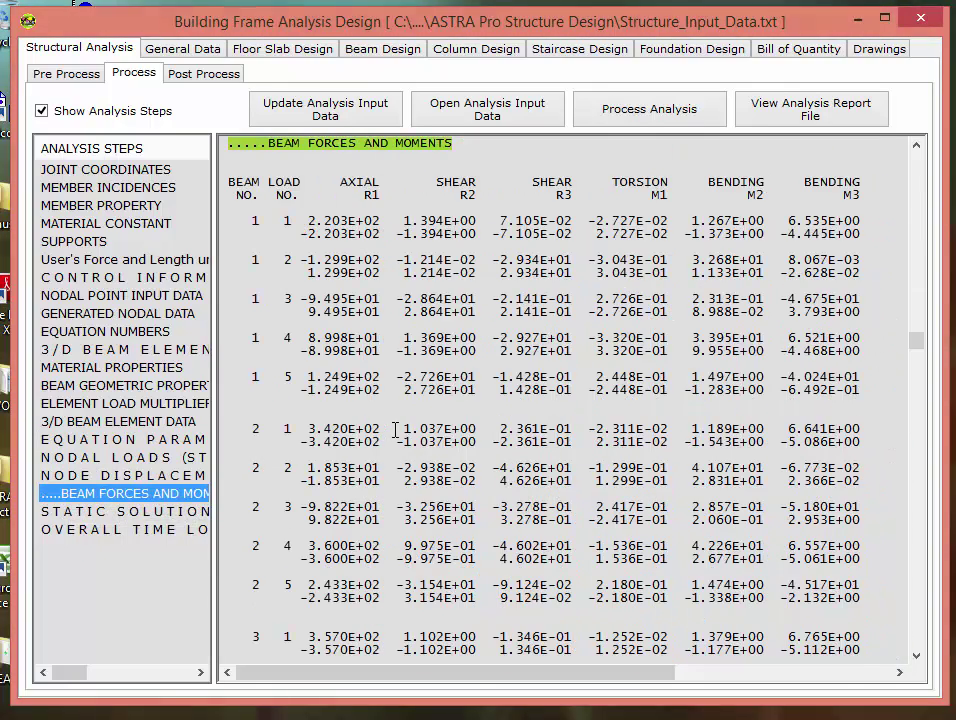
scroll(397, 455, "down", 8)
scroll(397, 455, "down", 3)
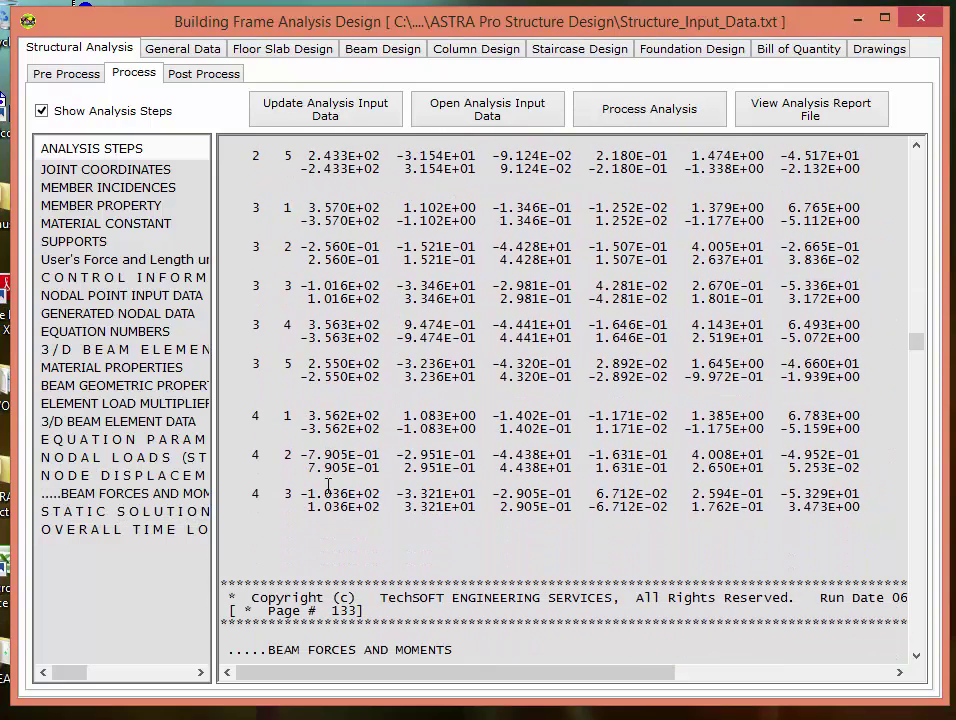
left_click(92, 513)
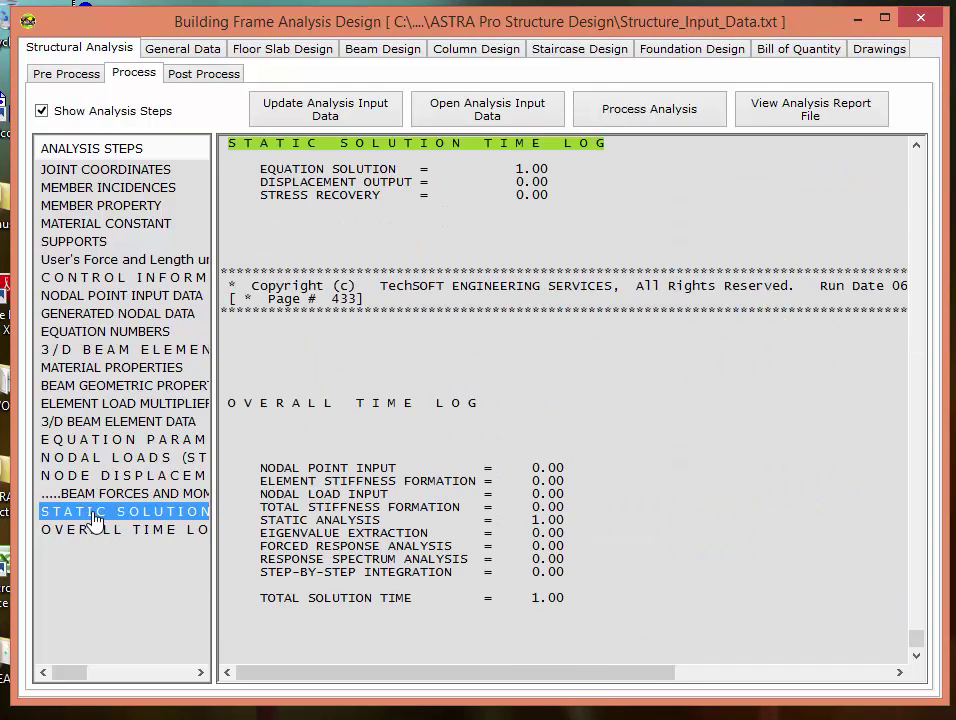
left_click(88, 529)
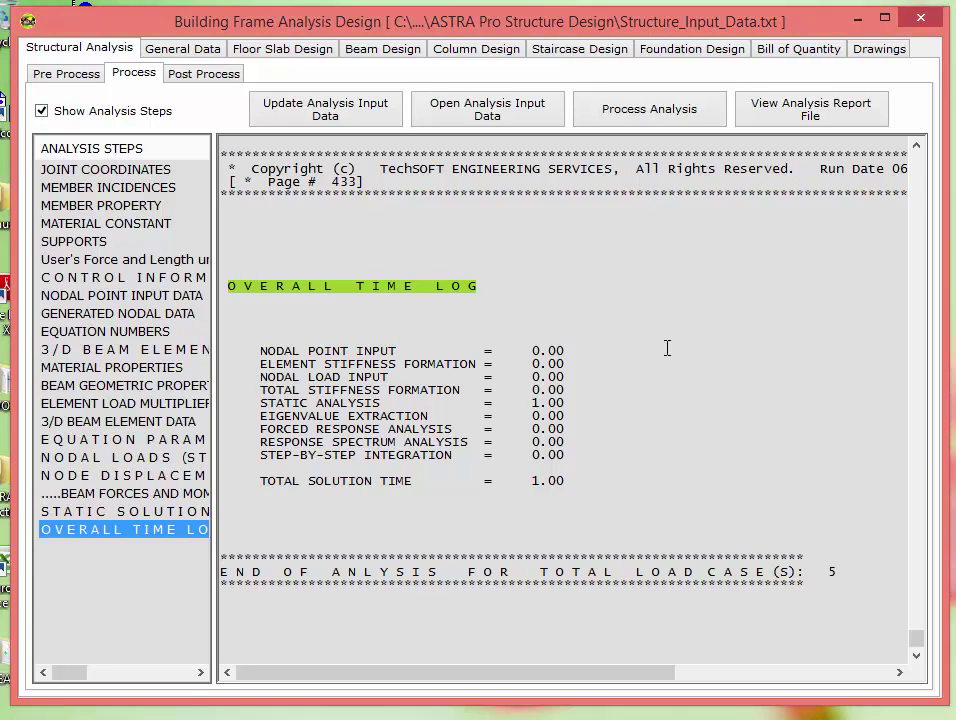
left_click(689, 286)
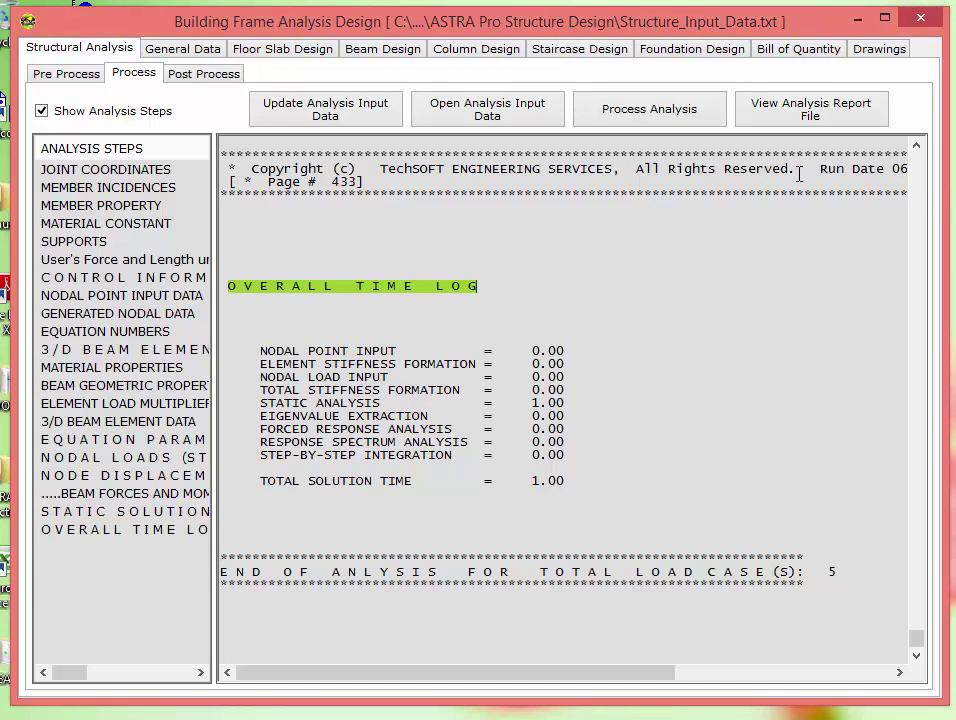
Step: Open the analysis report file ANALYSIS_REP.TXT in Notepad, look through the joint coordinates to the closing time log, and close it
left_click(817, 113)
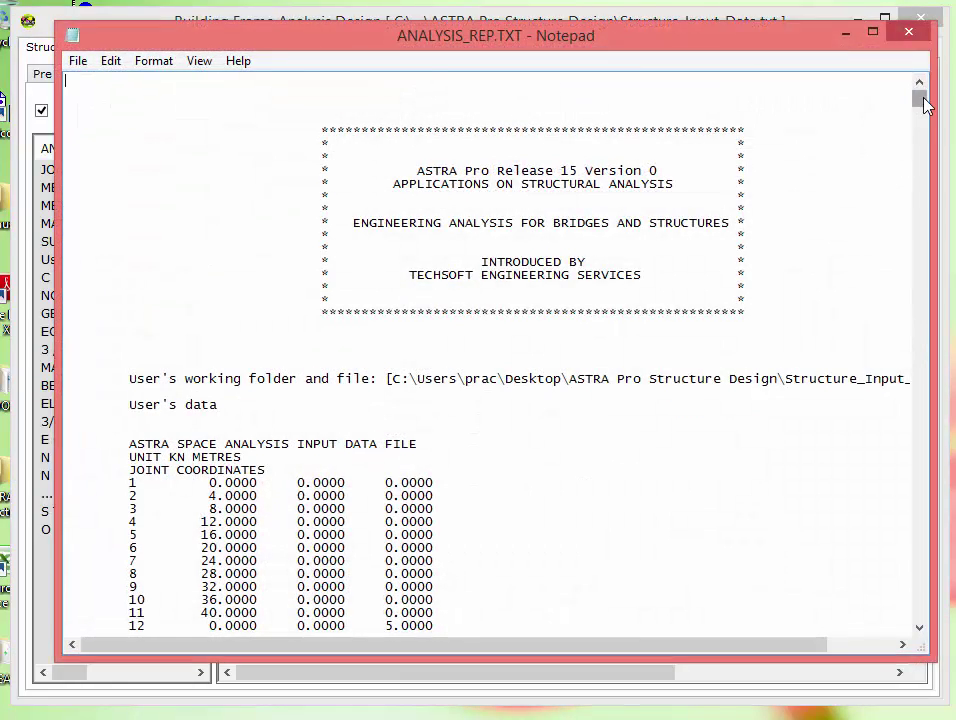
left_click_drag(922, 104, 924, 111)
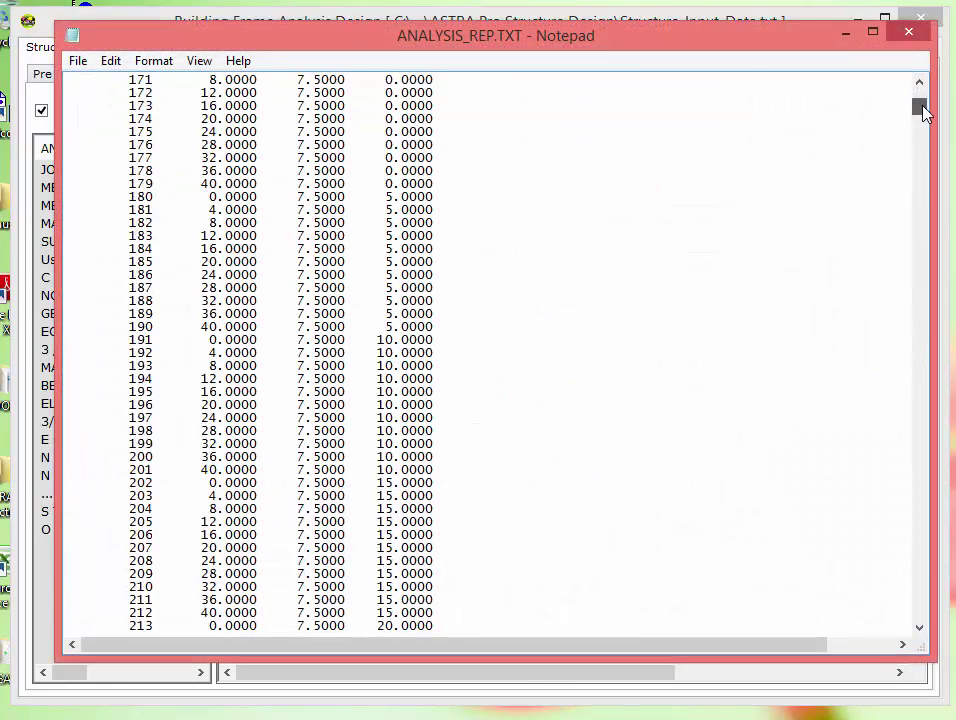
scroll(838, 252, "down", 20)
scroll(759, 364, "down", 18)
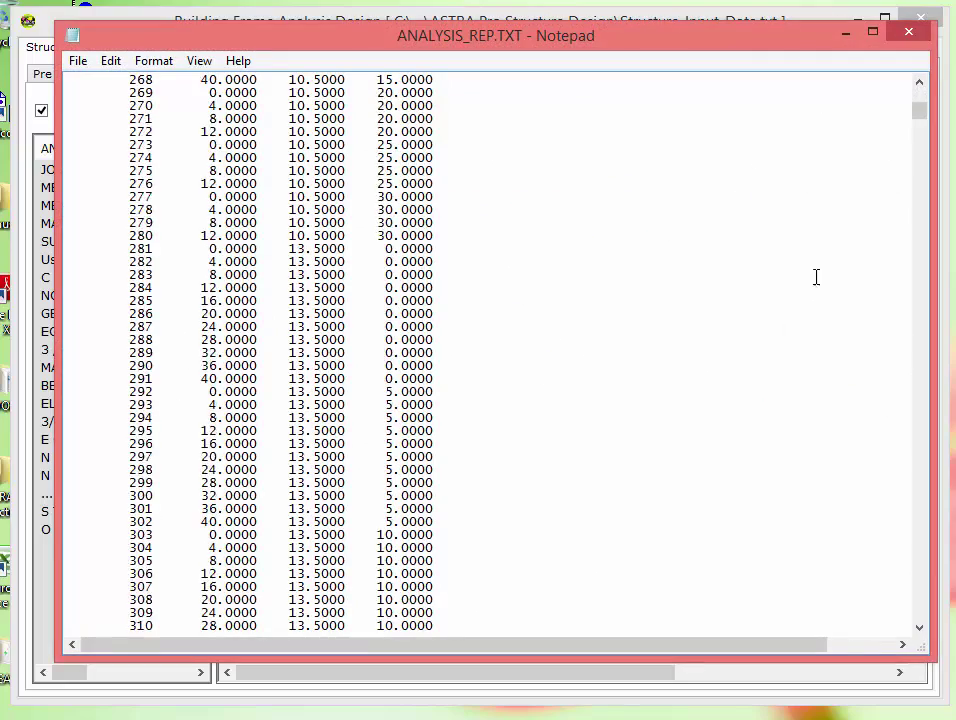
scroll(814, 205, "down", 4)
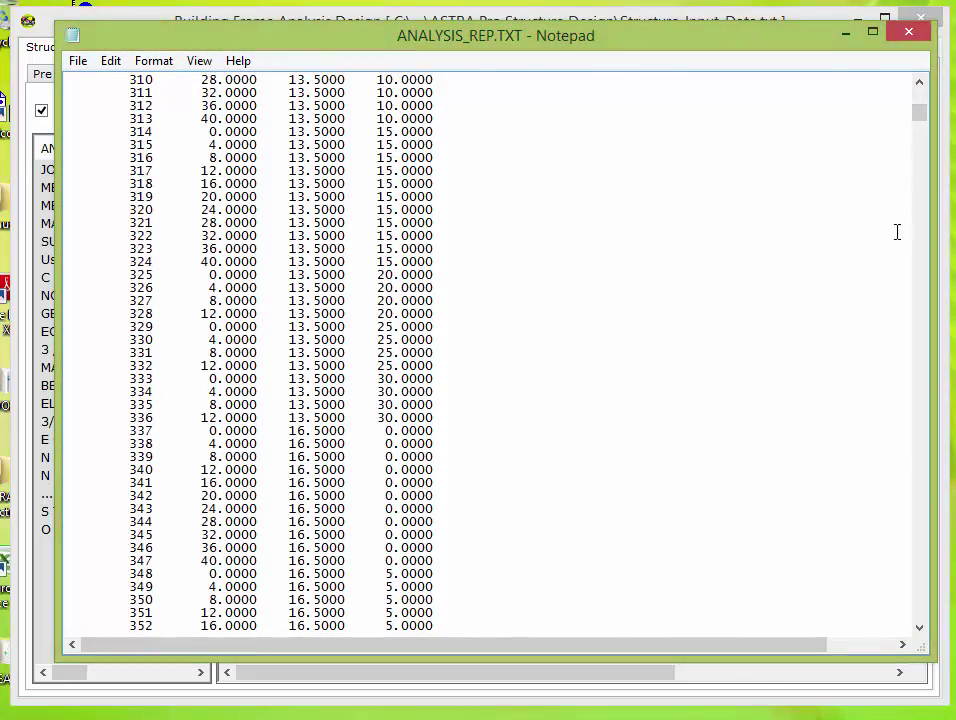
left_click_drag(920, 116, 922, 632)
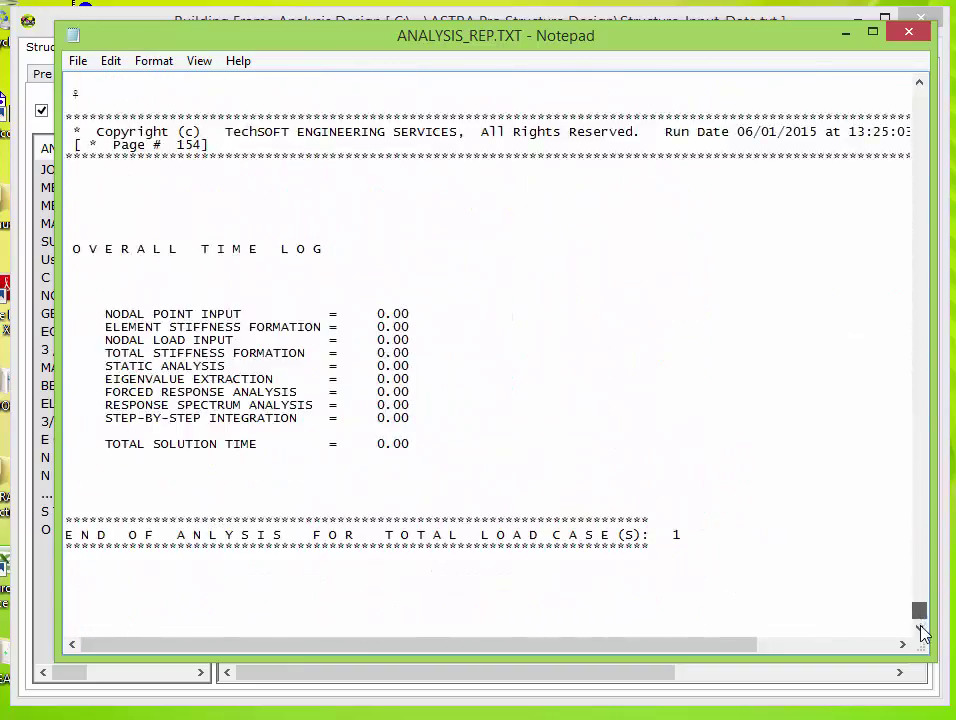
left_click(79, 62)
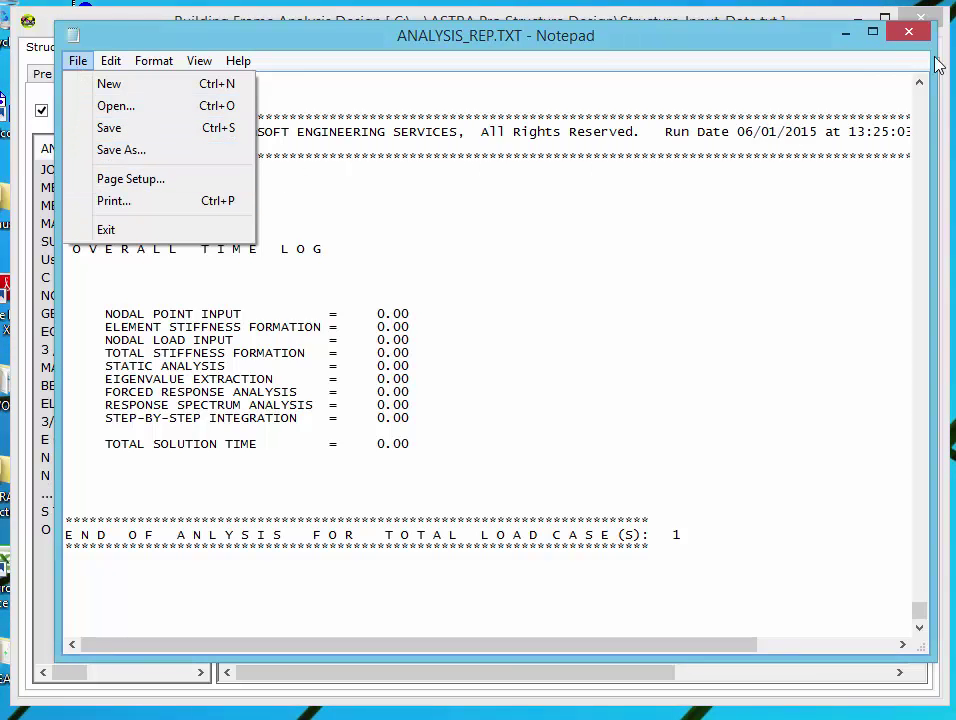
left_click(903, 44)
left_click(903, 44)
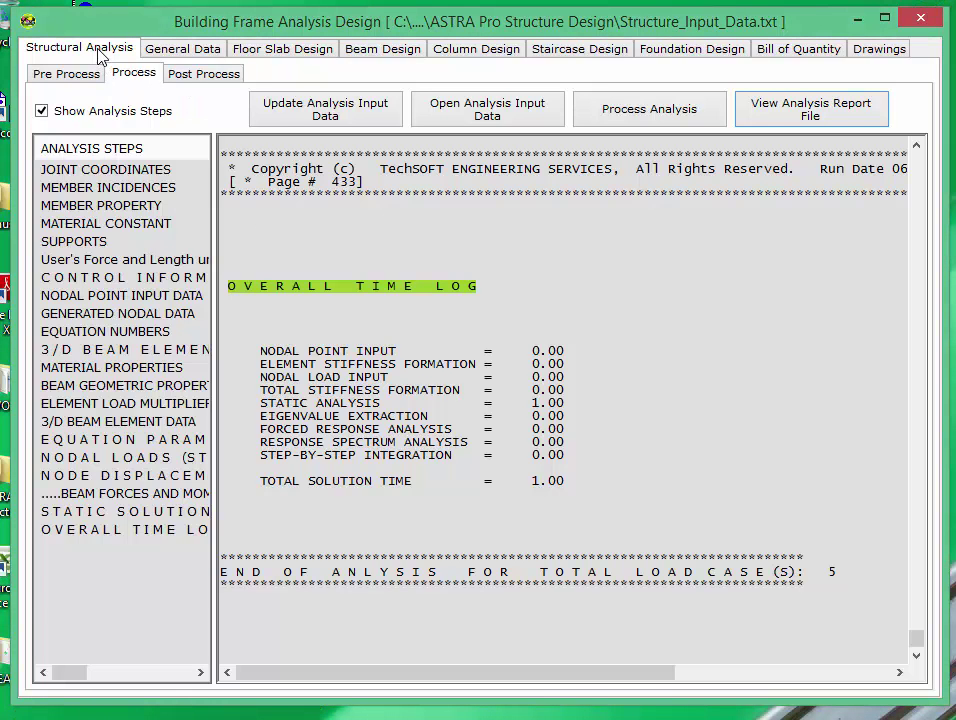
Step: Show the post-process joint forces, widen the table to reveal all force and moment columns, and examine the rows for joints 57 and 58
left_click(205, 76)
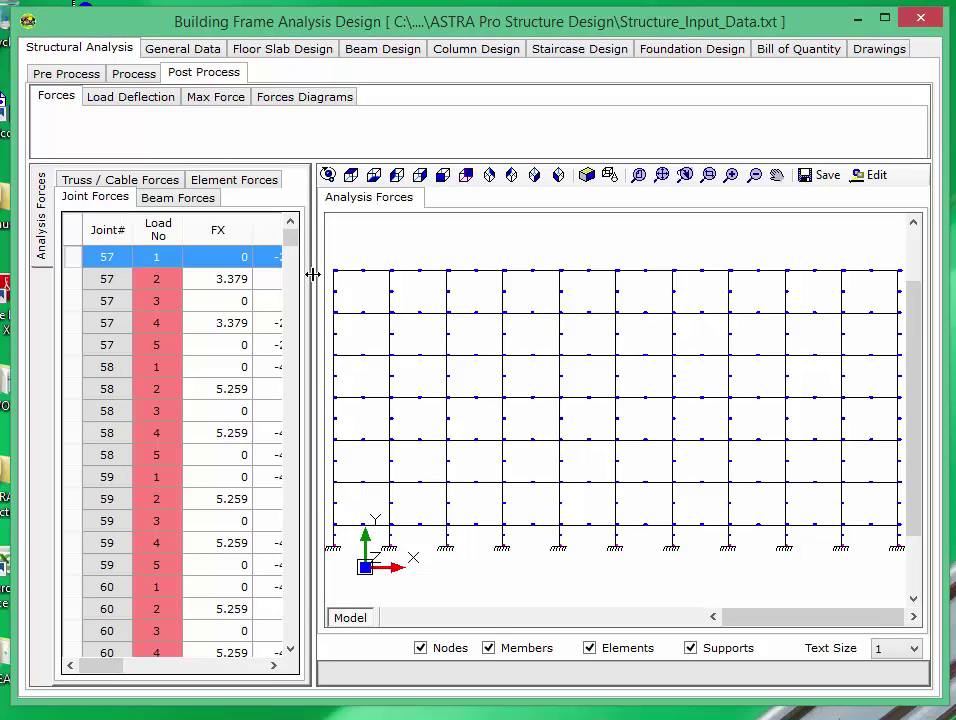
left_click_drag(314, 271, 697, 275)
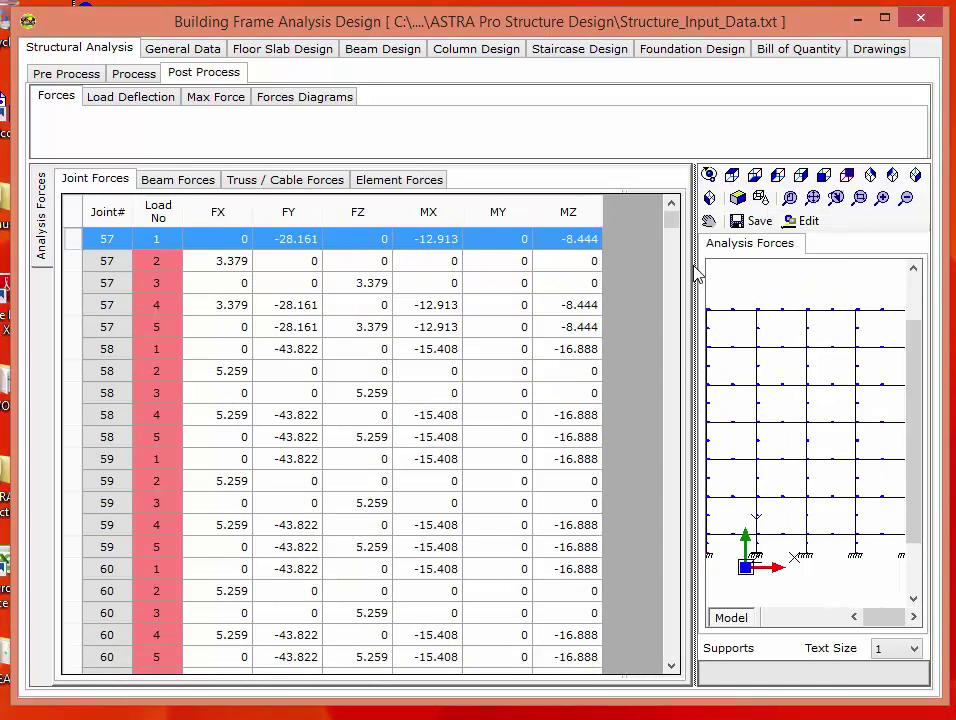
left_click(290, 265)
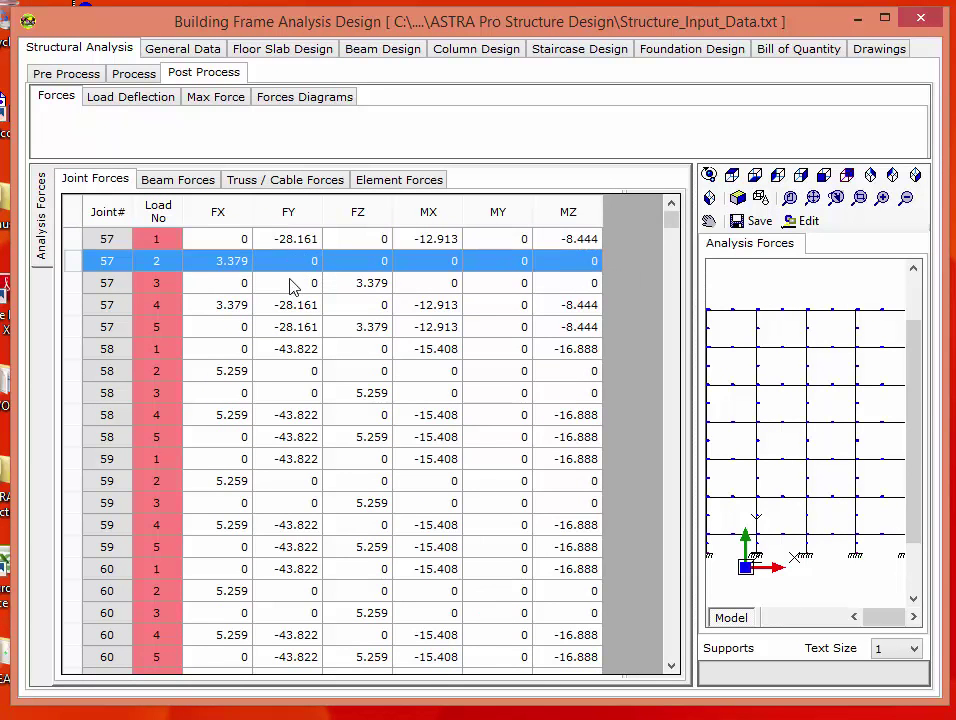
left_click(290, 288)
left_click(288, 307)
left_click(285, 347)
left_click(282, 416)
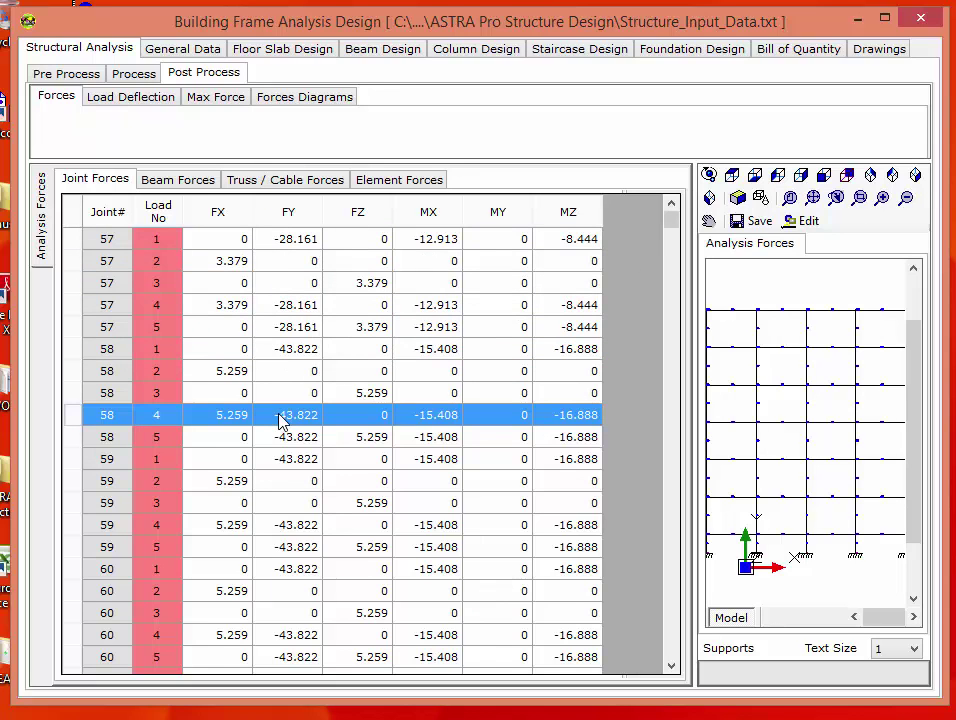
Step: Examine the joint forces further down the table, up to the load cases of joints 65 and 66
left_click_drag(280, 437, 279, 455)
scroll(310, 455, "down", 11)
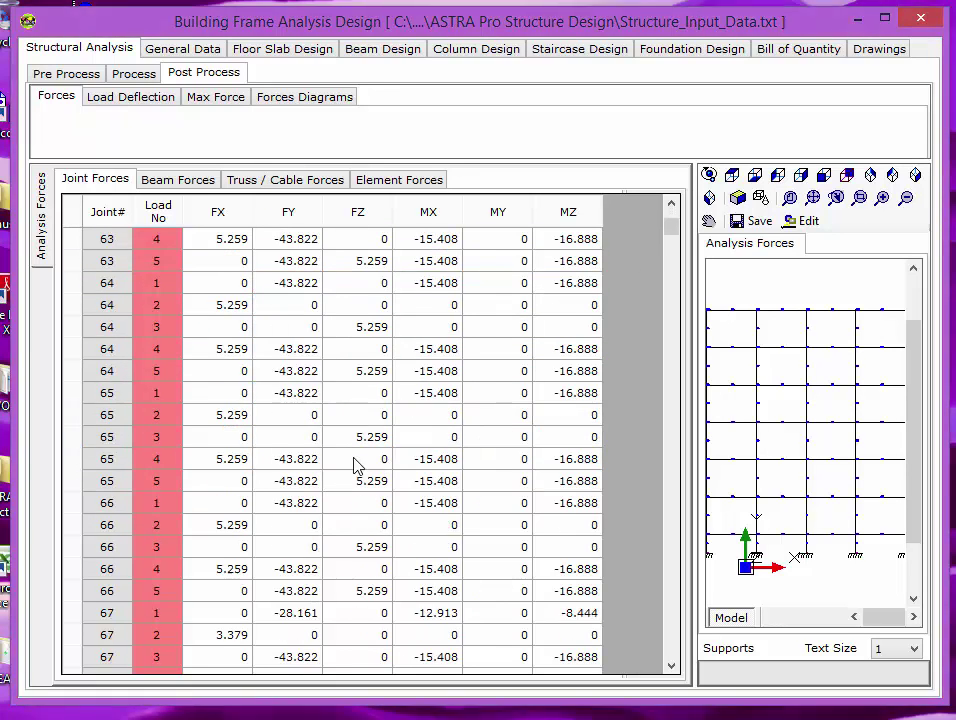
left_click(330, 463)
left_click(322, 503)
left_click(314, 569)
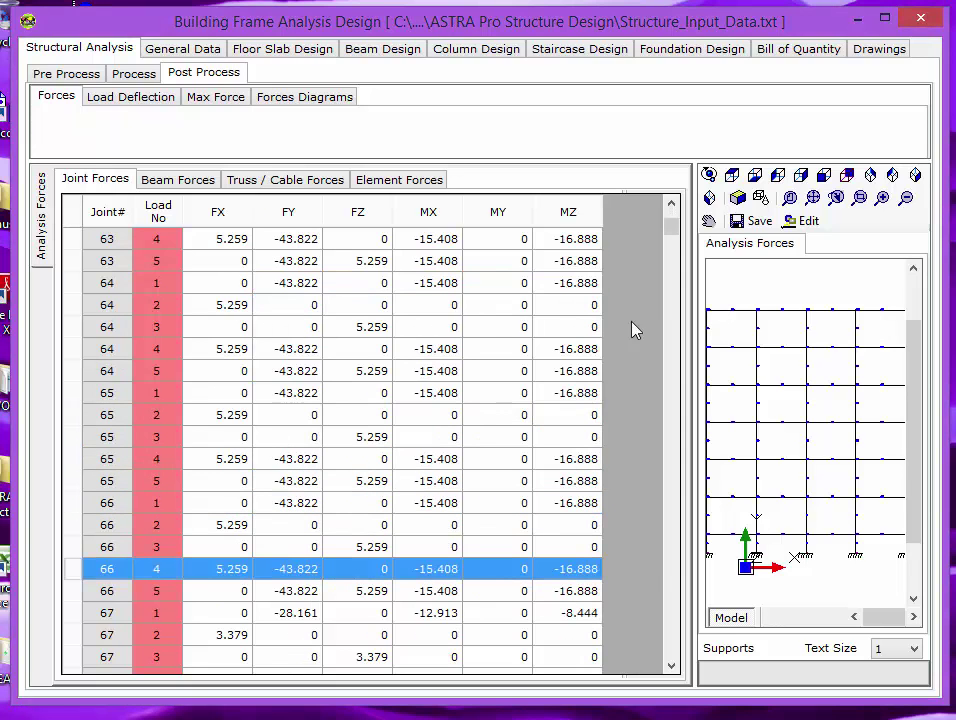
Step: Narrow the results table, show the beam forces, and examine the load cases of beams 1 to 3
left_click_drag(689, 297, 606, 307)
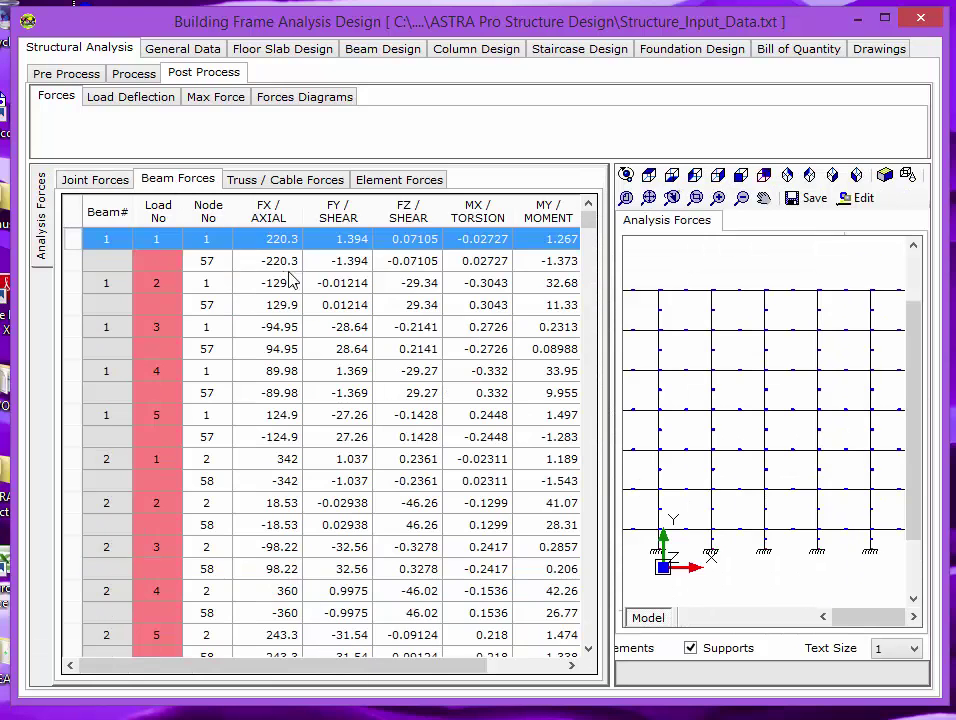
left_click(292, 262)
left_click(296, 314)
scroll(320, 327, "down", 1)
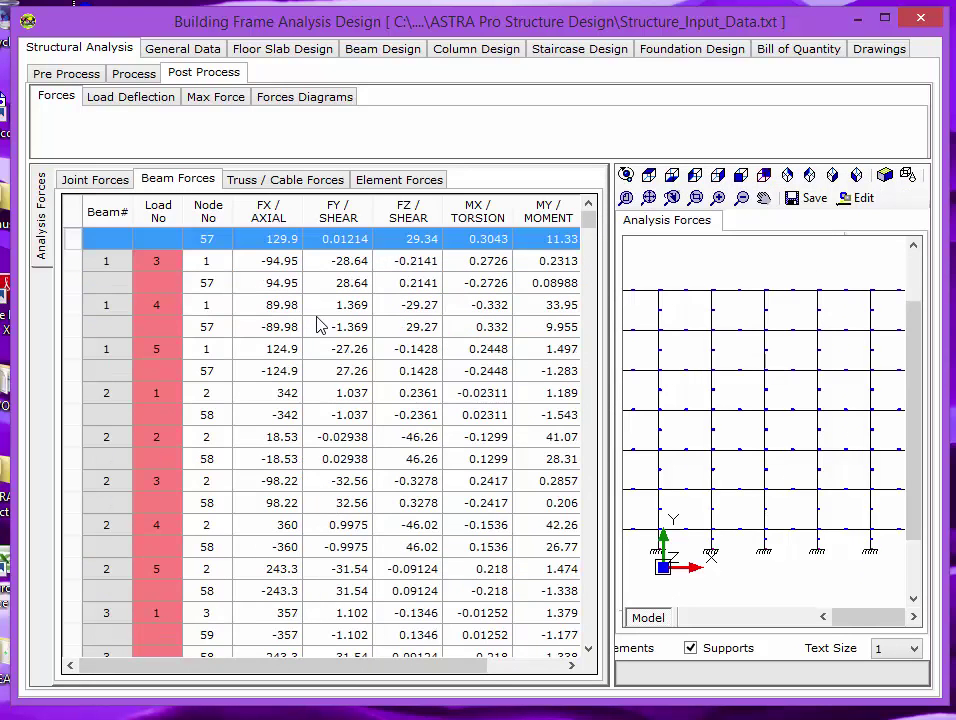
scroll(318, 380, "down", 1)
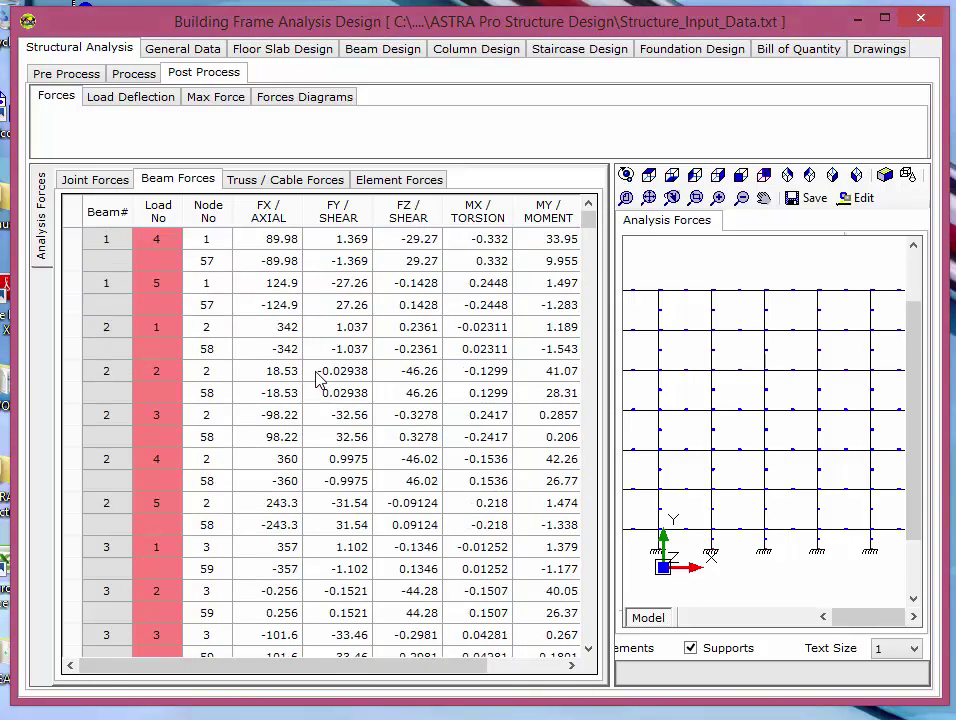
scroll(322, 352, "down", 1)
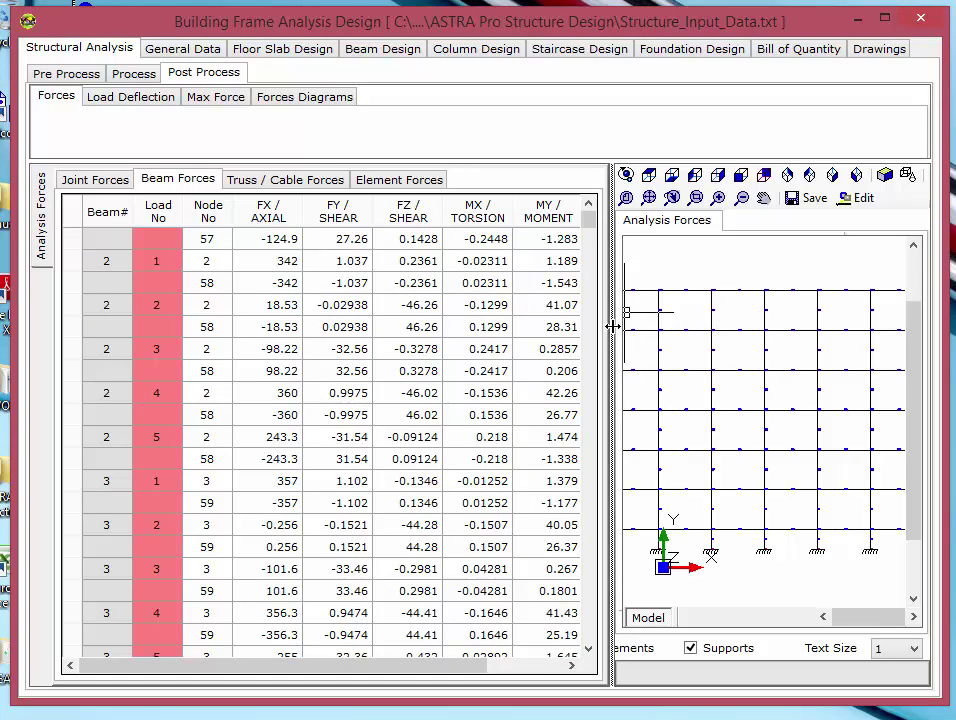
Step: Widen the beam forces table to show the MZ moment column and examine the results through beam 12
left_click_drag(613, 326, 736, 335)
left_click(527, 330)
scroll(522, 405, "down", 3)
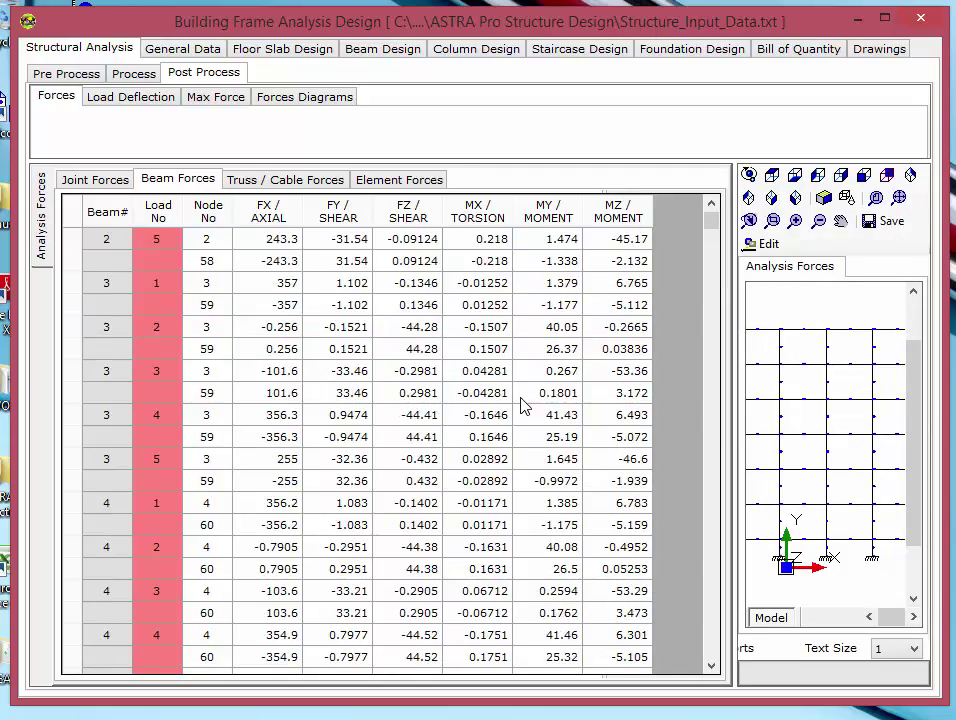
scroll(522, 405, "down", 15)
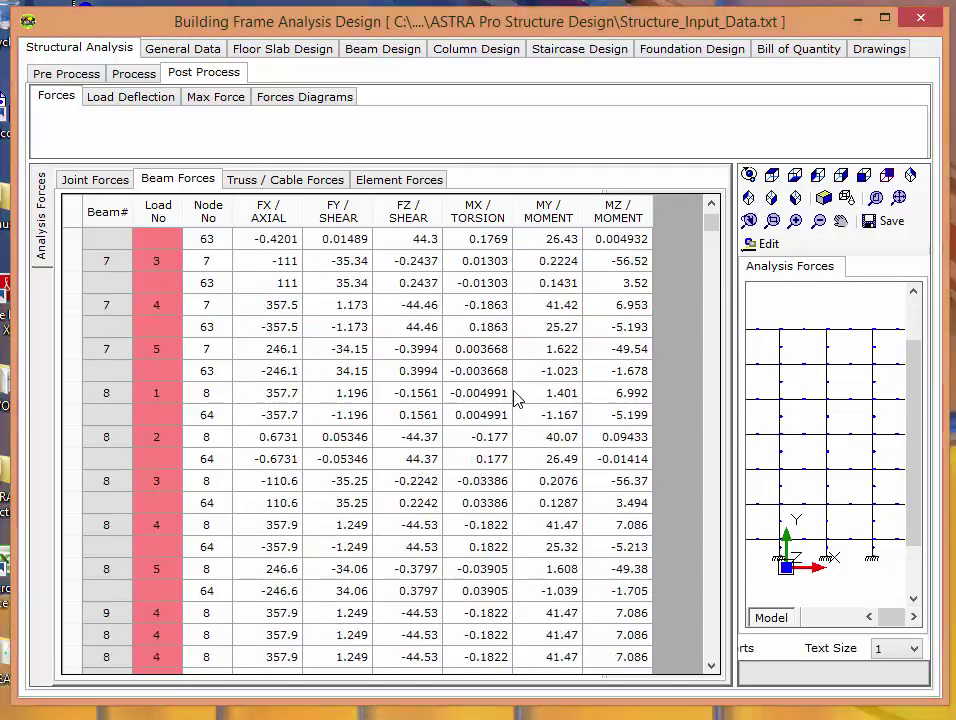
scroll(515, 398, "down", 13)
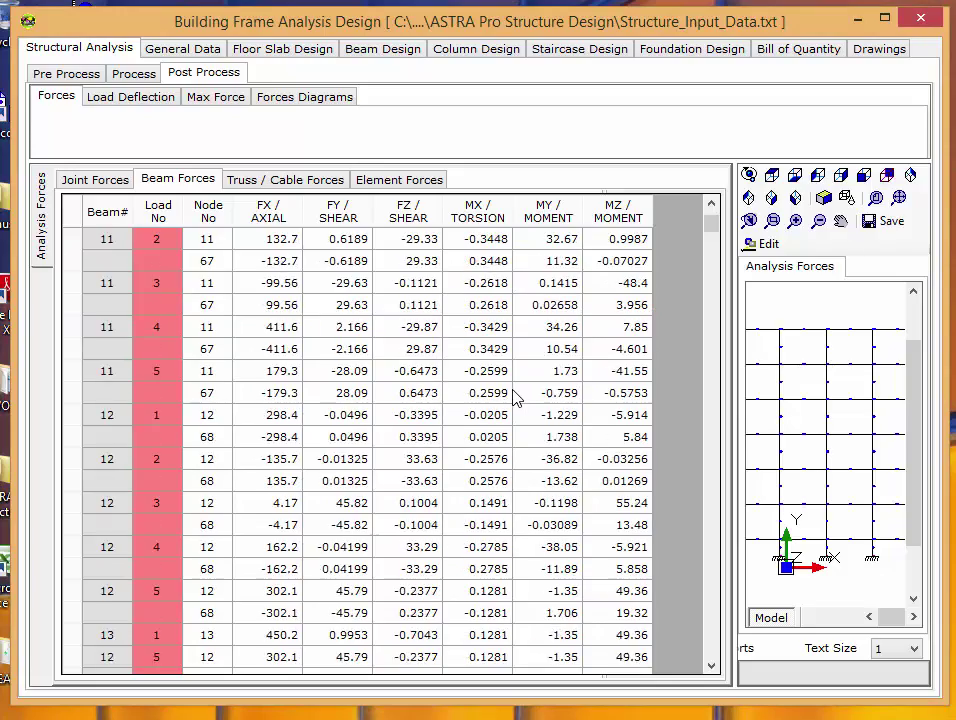
Step: Examine the remaining beam forces from beam 16 through beam 23 and near the table's end, around beams 1039 to 1041
scroll(515, 398, "down", 16)
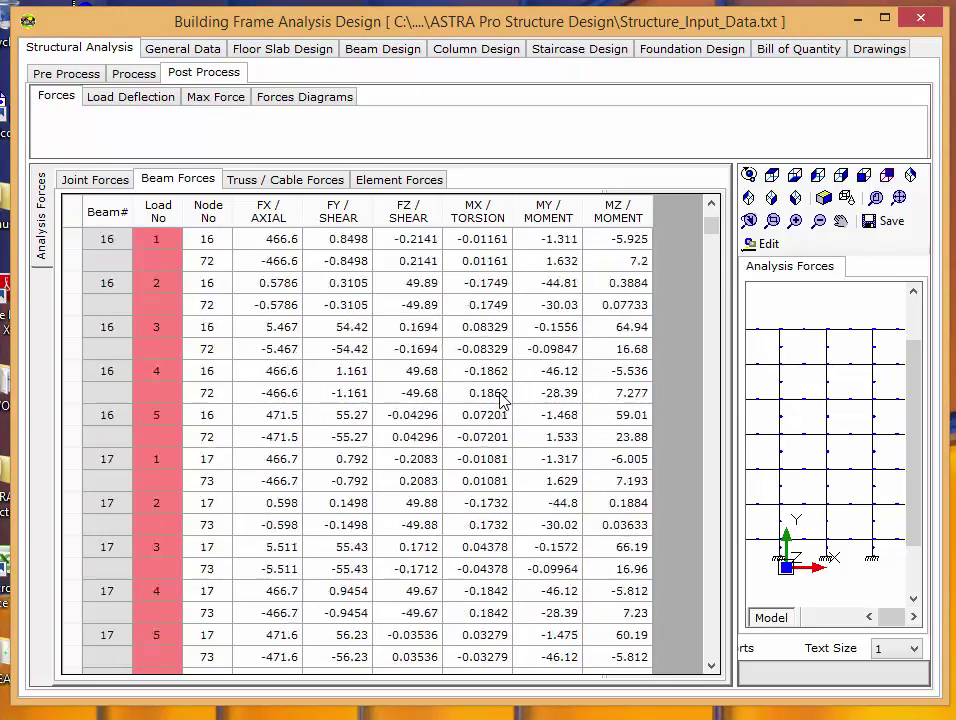
scroll(503, 400, "down", 18)
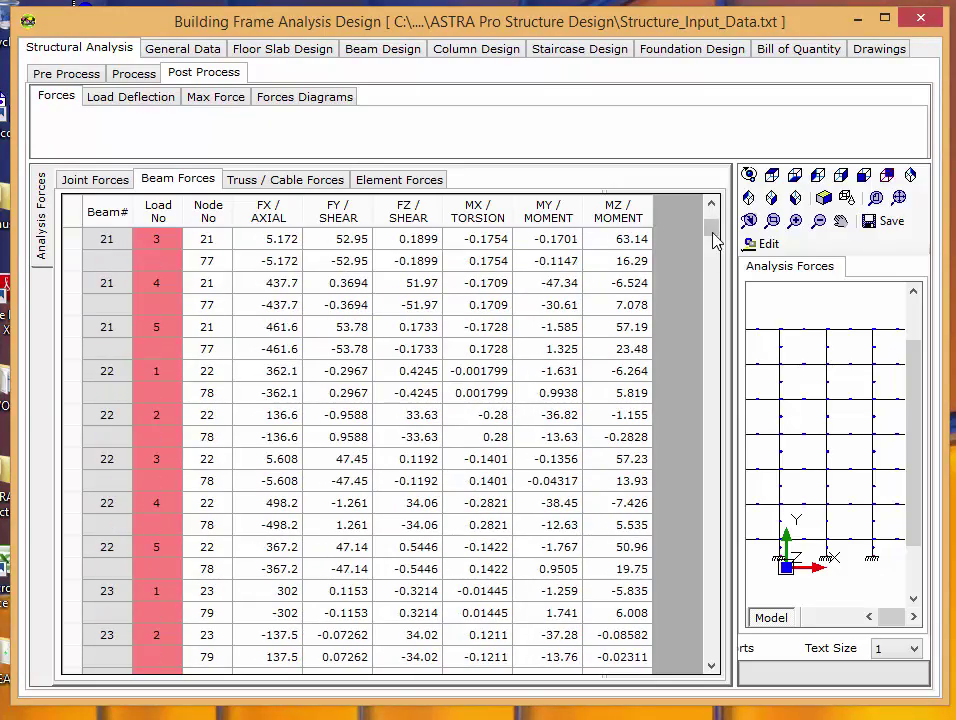
left_click_drag(714, 240, 698, 657)
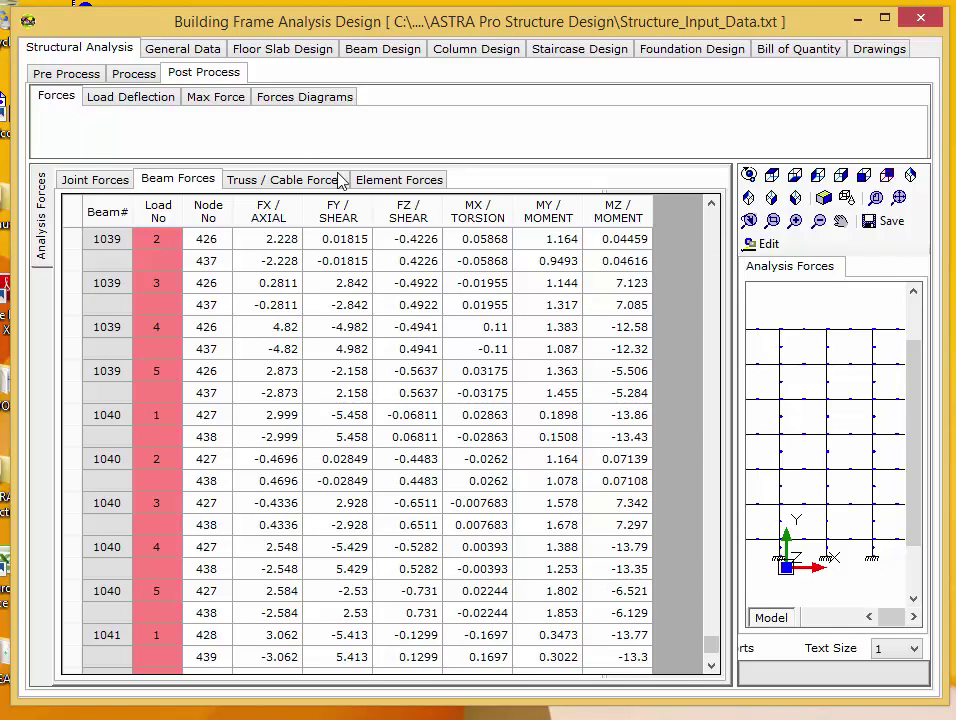
Step: Show the load deflection results, enlarge the model view beside the deflection table, and display the whole frame in XY elevation
left_click(132, 95)
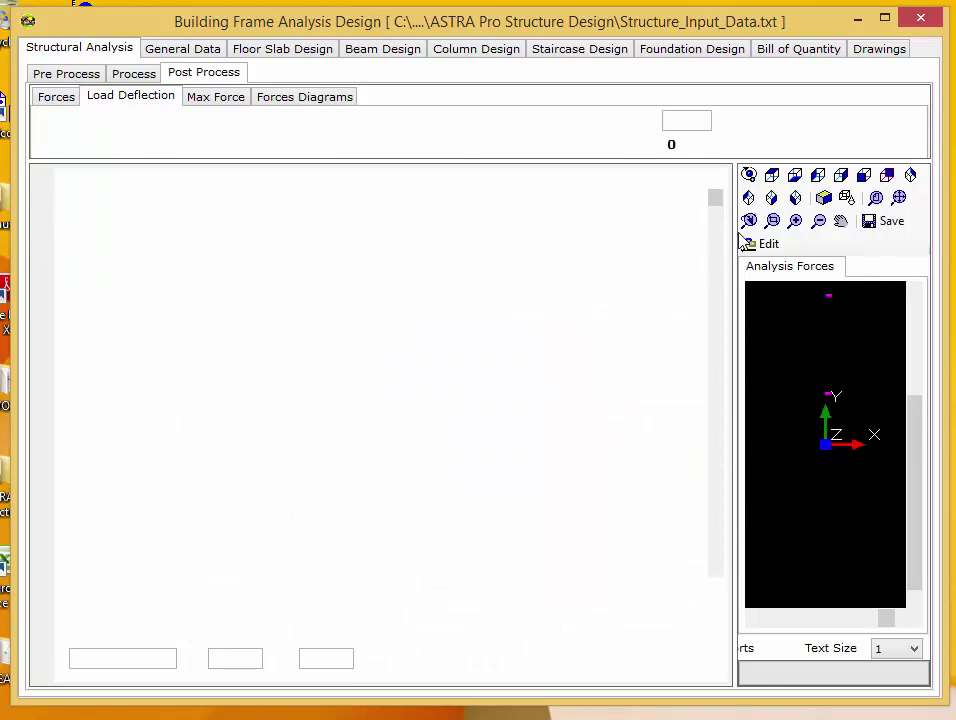
left_click_drag(737, 218, 390, 258)
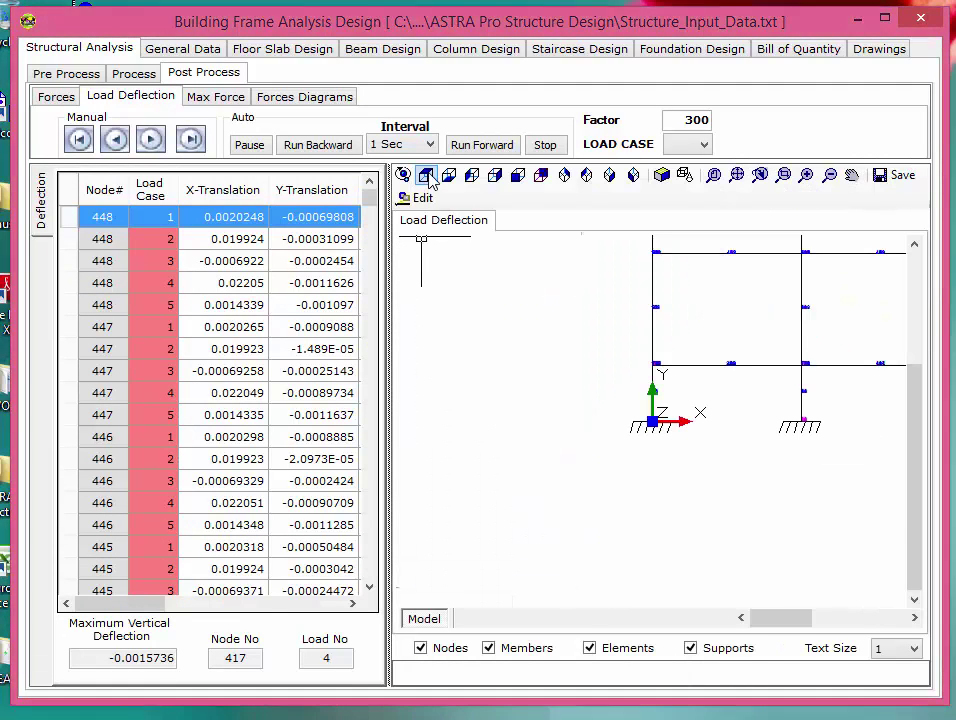
left_click(426, 176)
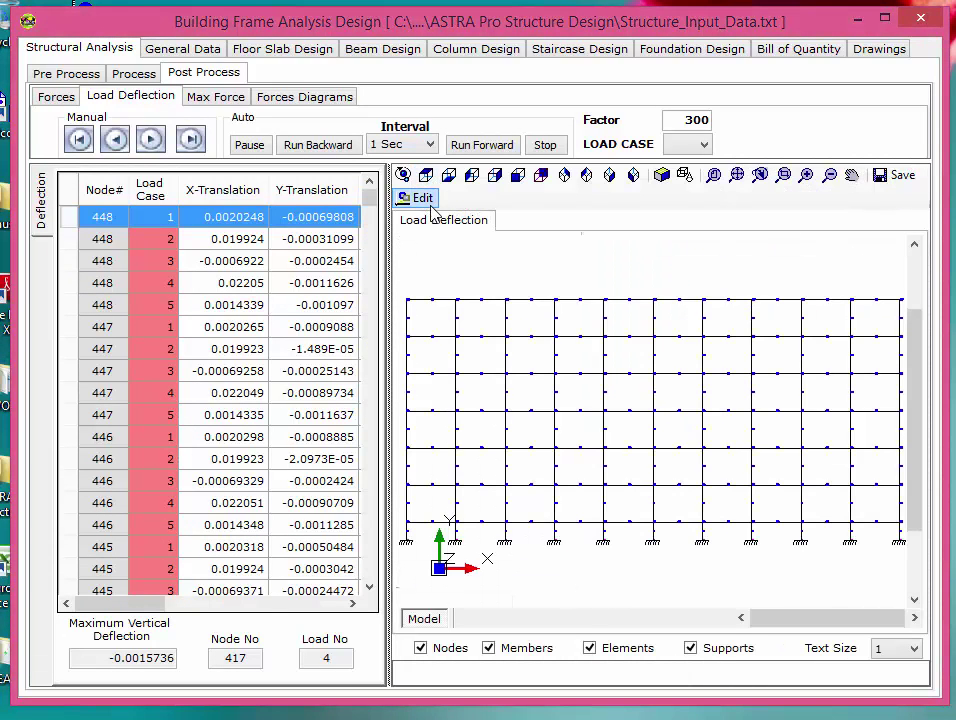
Step: Display the deflected shape for load case 1 and enlarge the model view further, with the frame in XY elevation
left_click(700, 146)
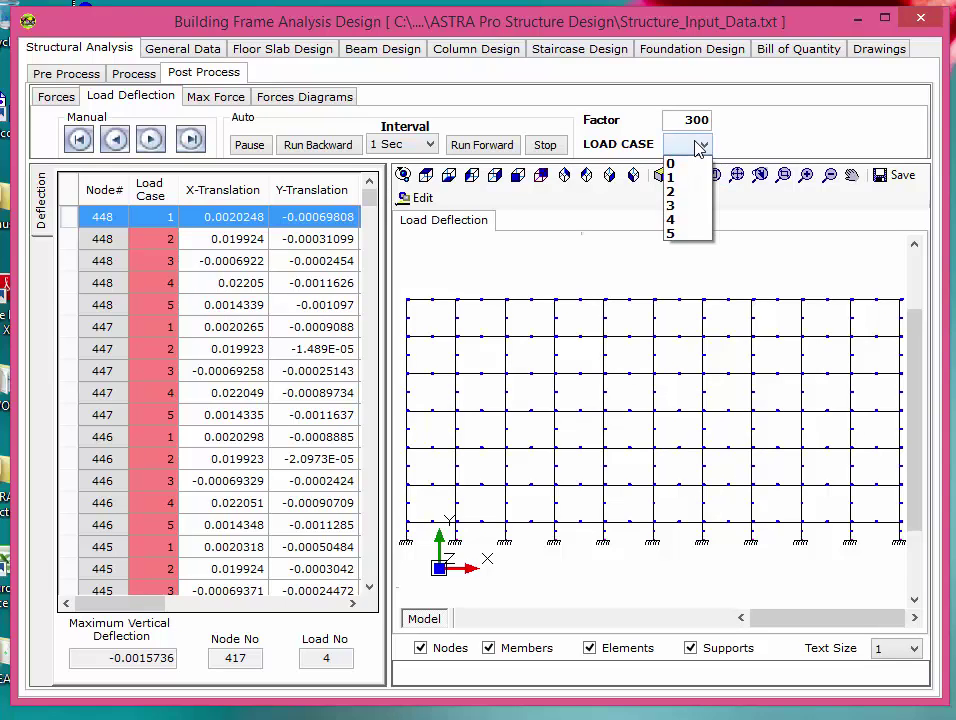
left_click(680, 178)
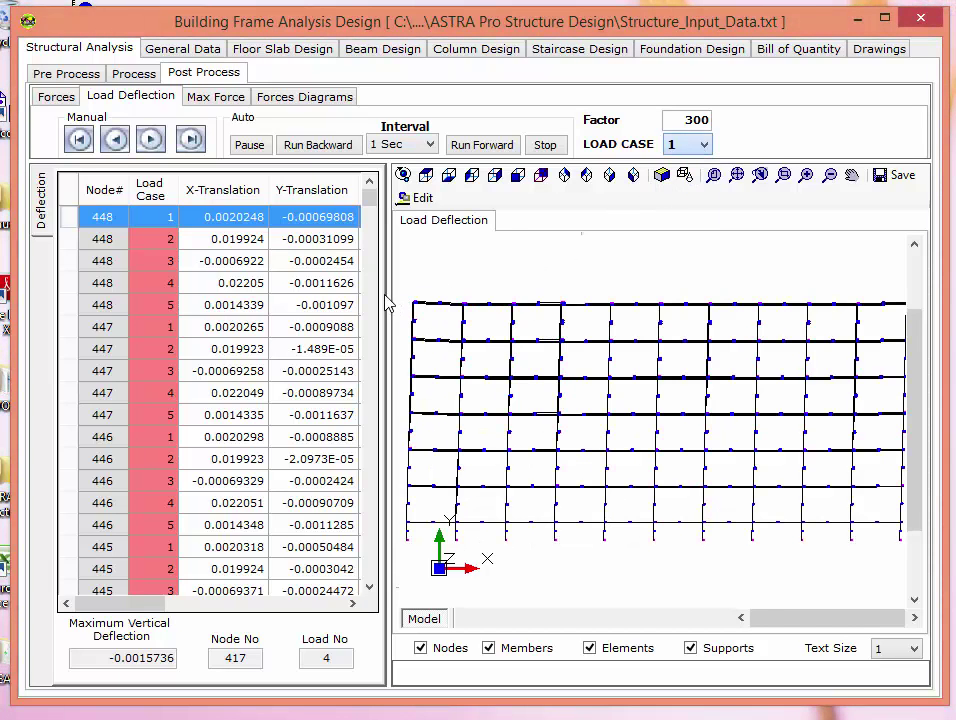
mouse_move(390, 305)
left_mouse_down()
mouse_move(385, 296)
mouse_move(310, 304)
mouse_move(662, 299)
mouse_move(281, 309)
left_mouse_up()
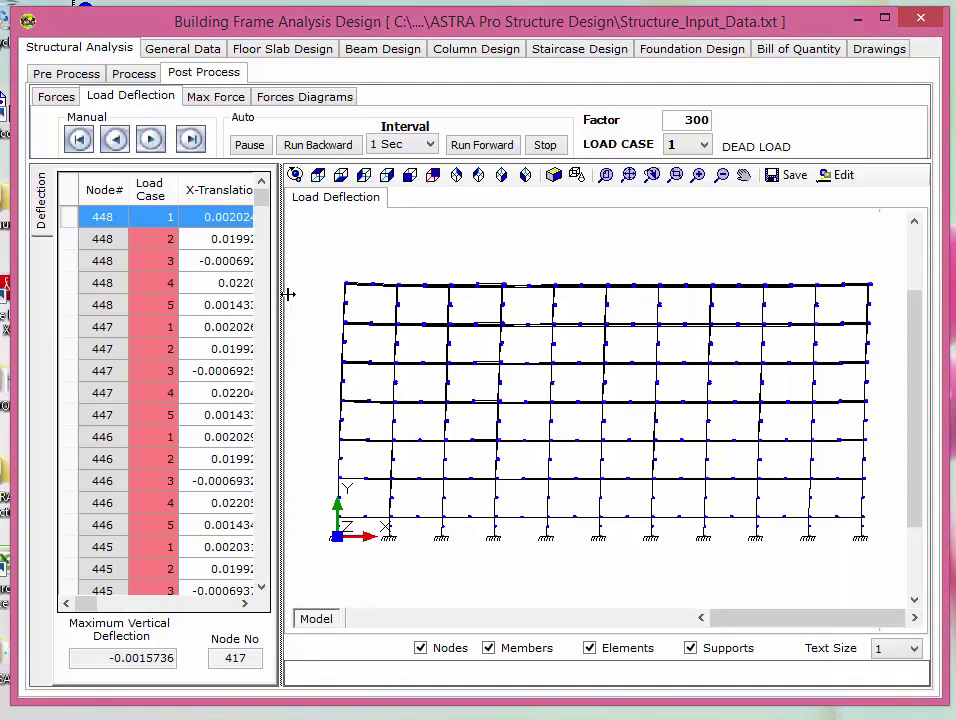
left_click(317, 175)
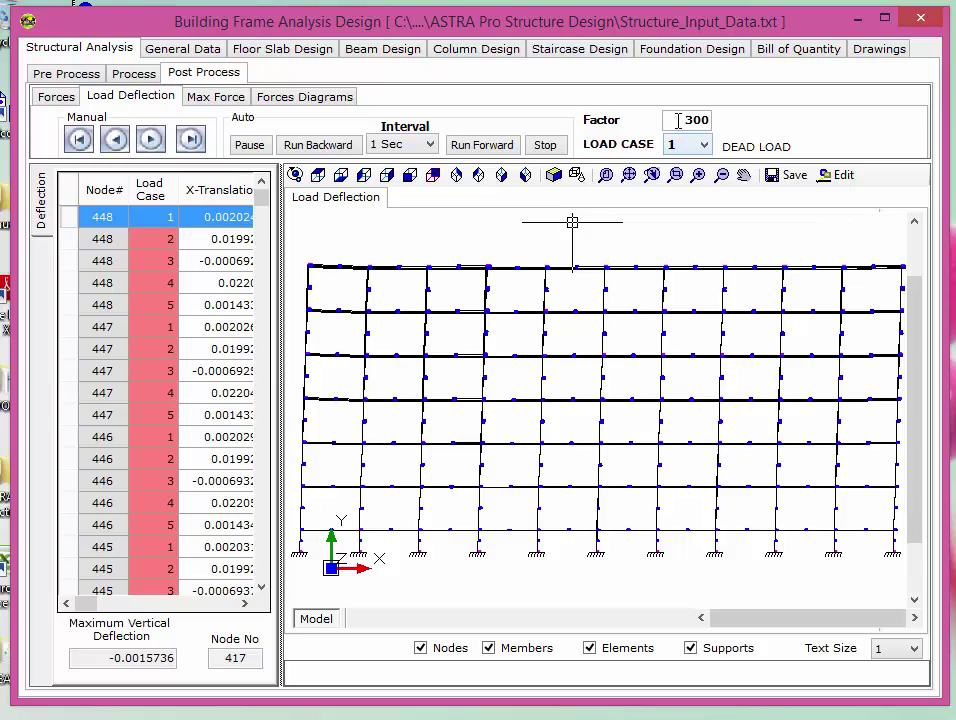
Step: Set the deflection factor to 101, then play the load case deflections automatically and stop the animation
left_click_drag(678, 120, 721, 120)
type("101")
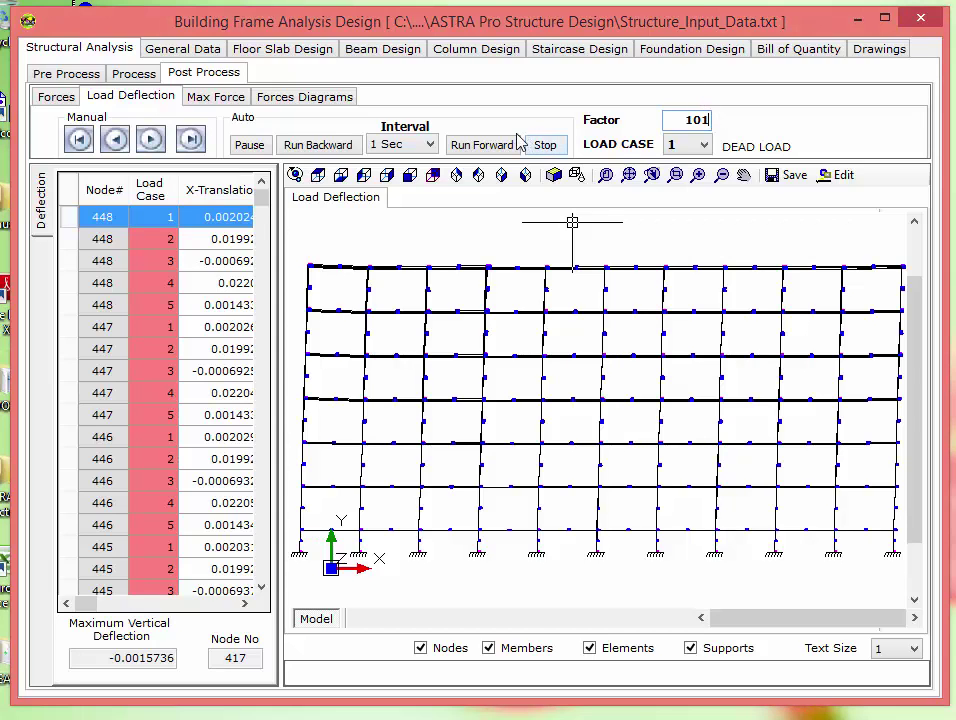
left_click(482, 147)
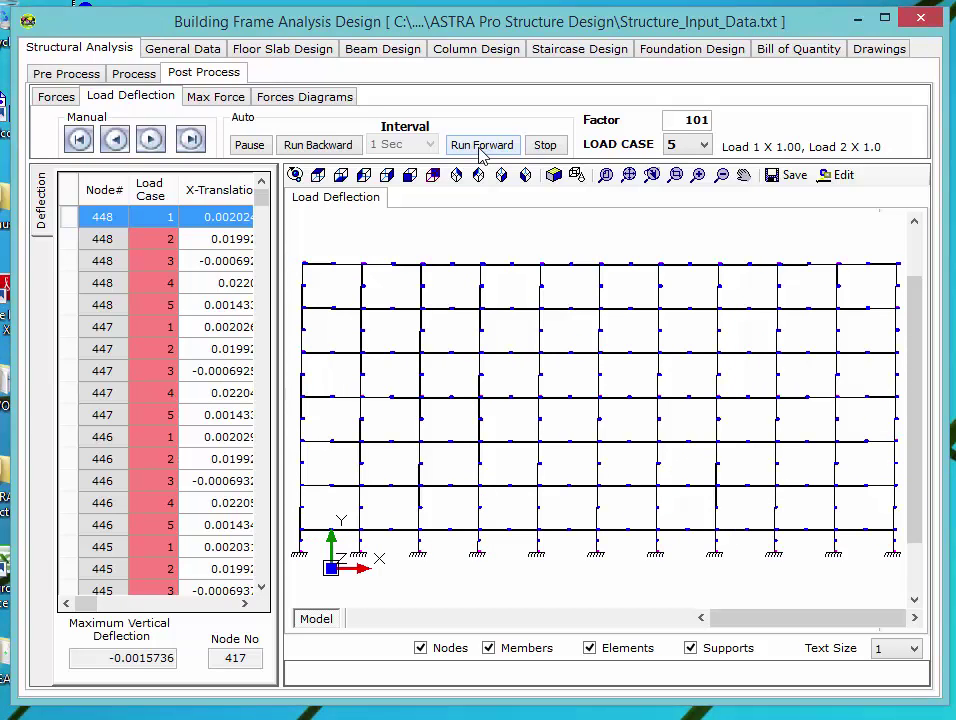
left_click(547, 146)
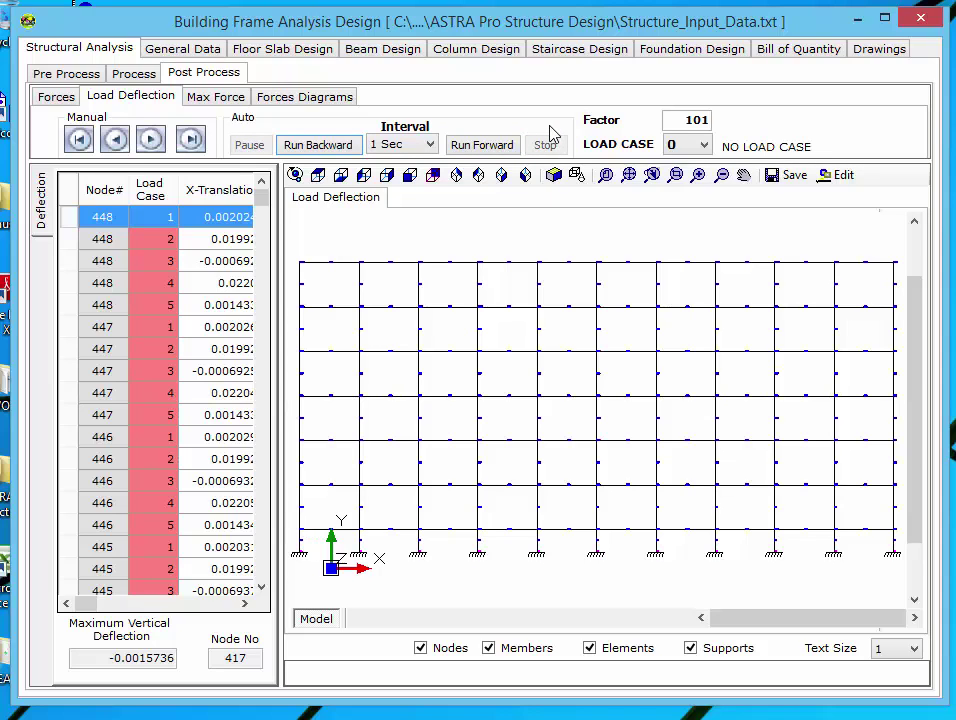
Step: Display the dead load deflection of load case 1 and examine the frame in a rotated 3D view
left_click(295, 175)
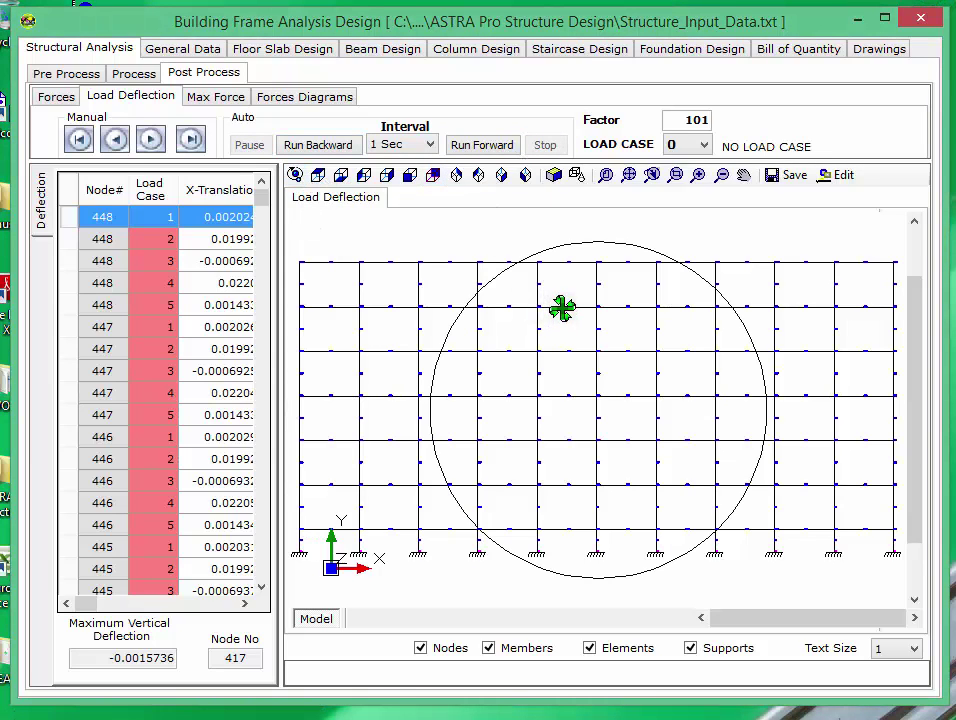
left_click(697, 146)
left_click(687, 179)
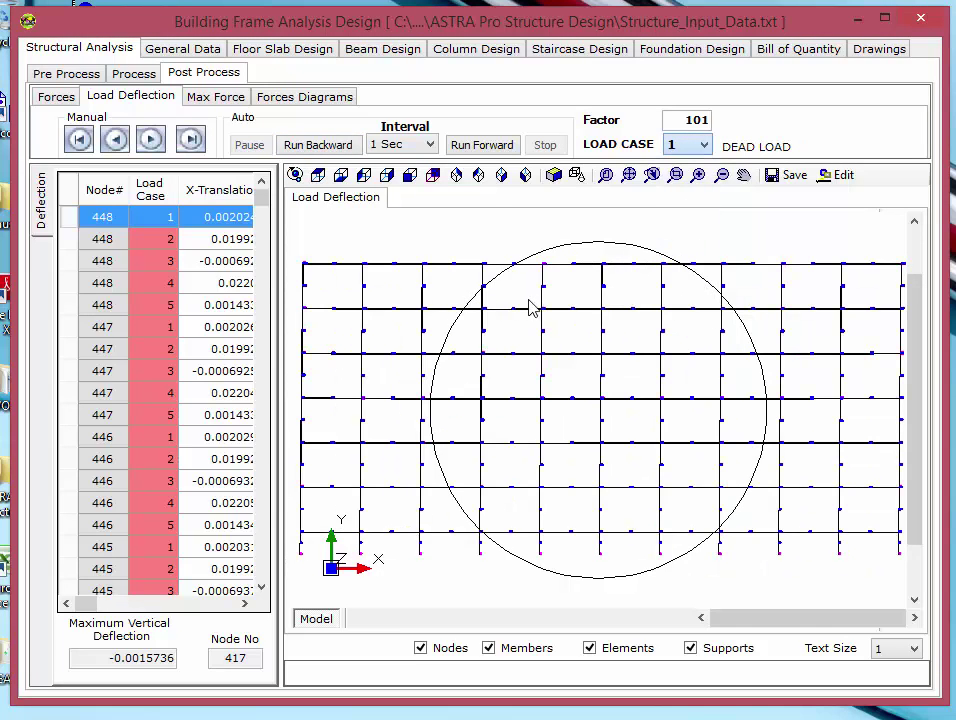
left_click_drag(482, 301, 461, 356)
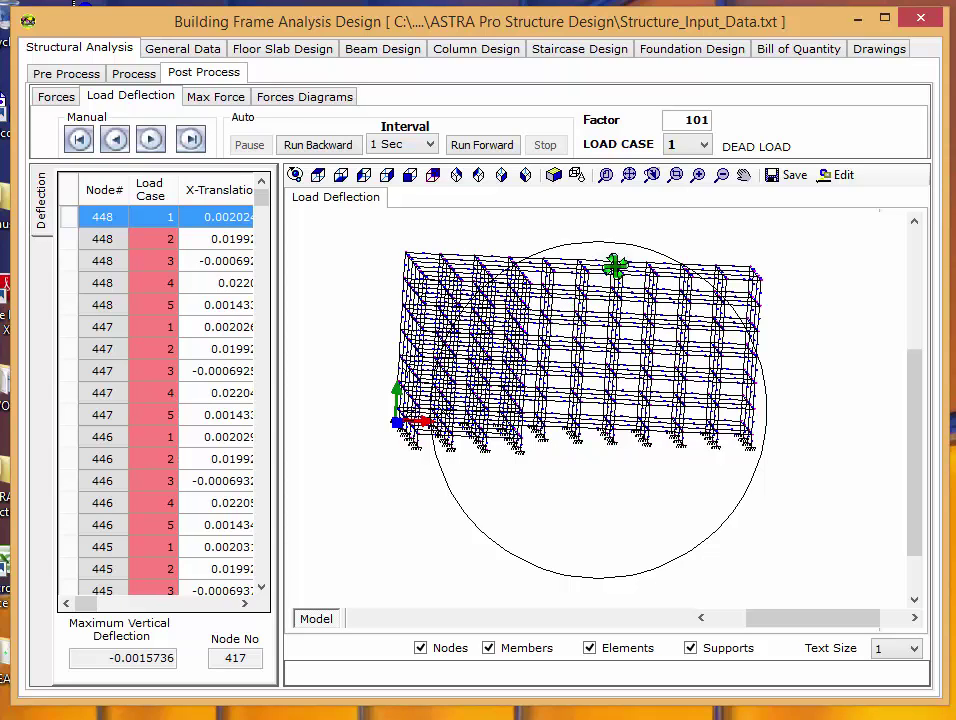
Step: Display load case 2 with a deflection factor of 501 and examine the deflected frame in elevation and 3D
left_click(693, 150)
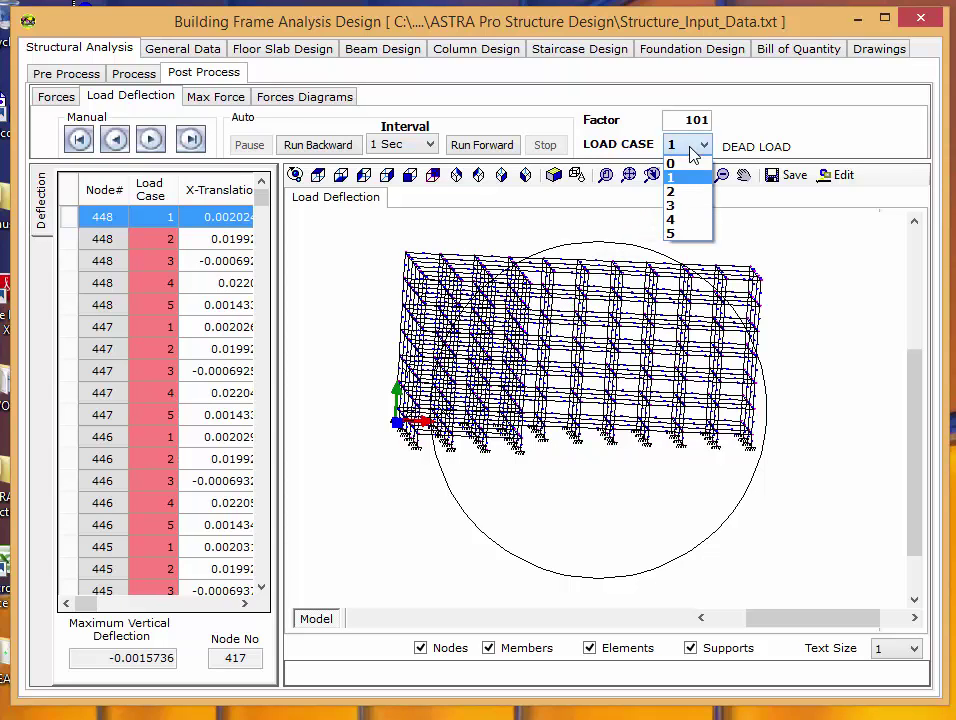
left_click(681, 191)
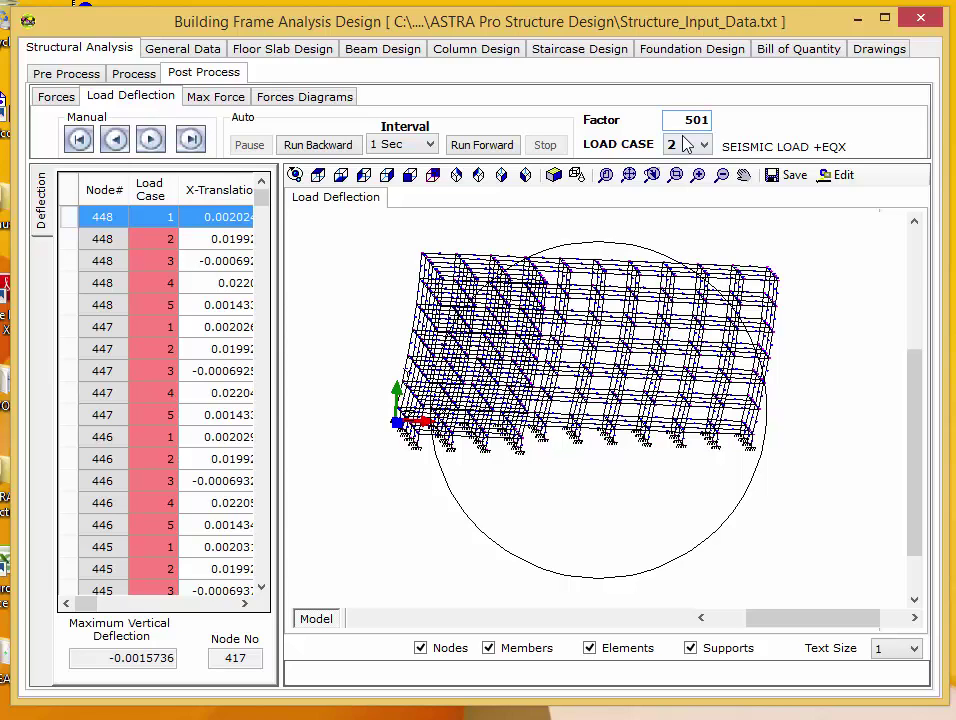
left_click(684, 146)
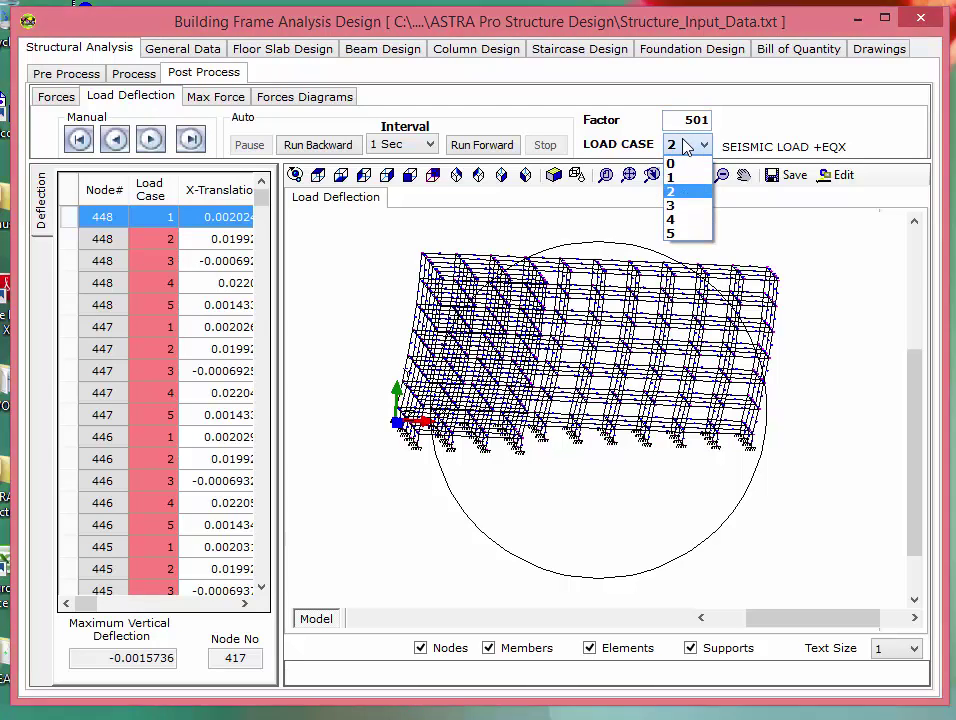
left_click(684, 192)
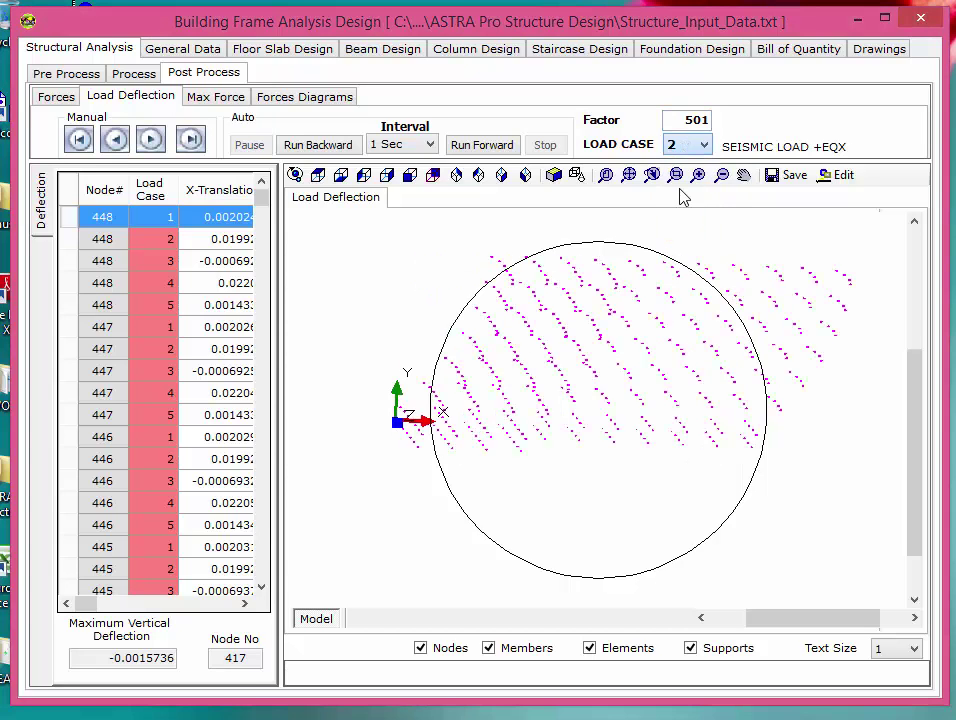
left_click(318, 175)
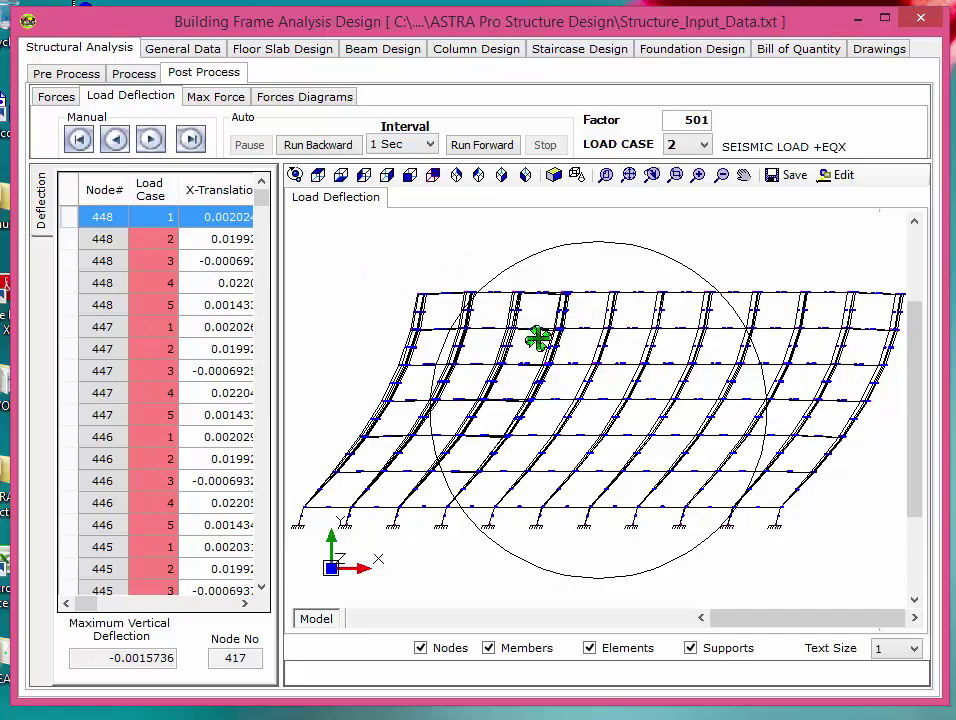
left_click_drag(542, 337, 585, 342)
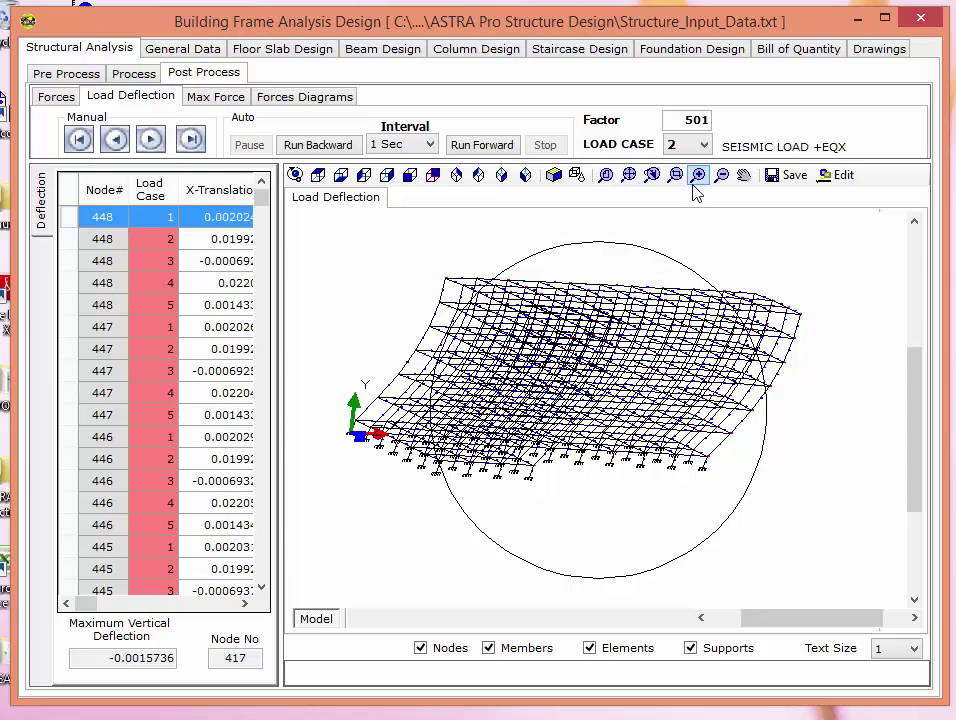
Step: Display the deflection of load case 3 and examine the frame's sway in the Z direction from a rotated 3D view
left_click(687, 148)
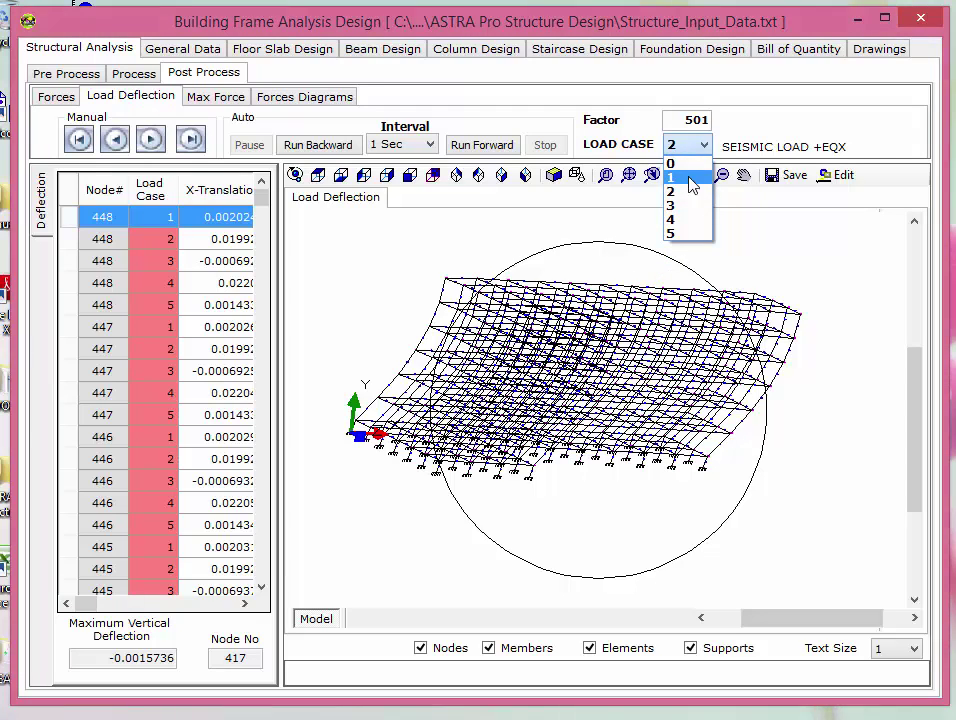
left_click(684, 207)
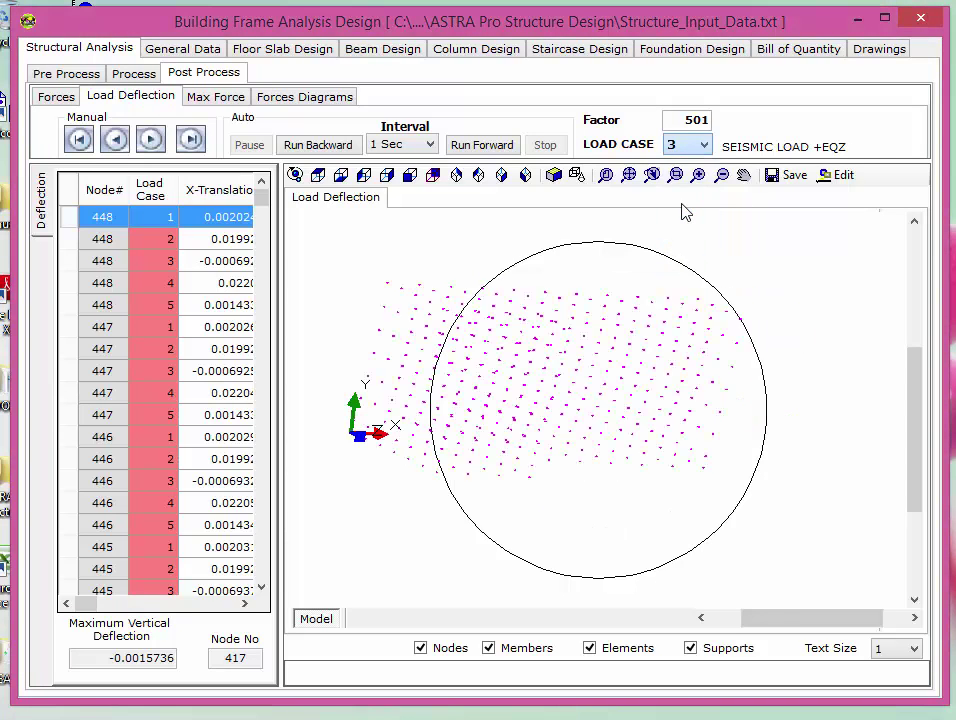
left_click(295, 175)
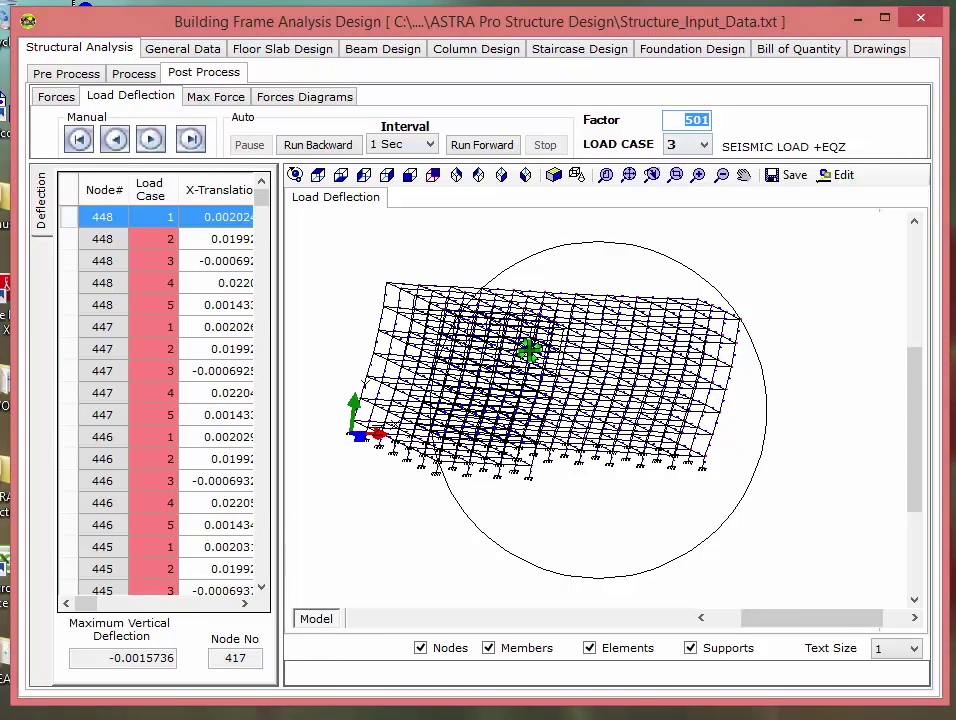
left_click(295, 175)
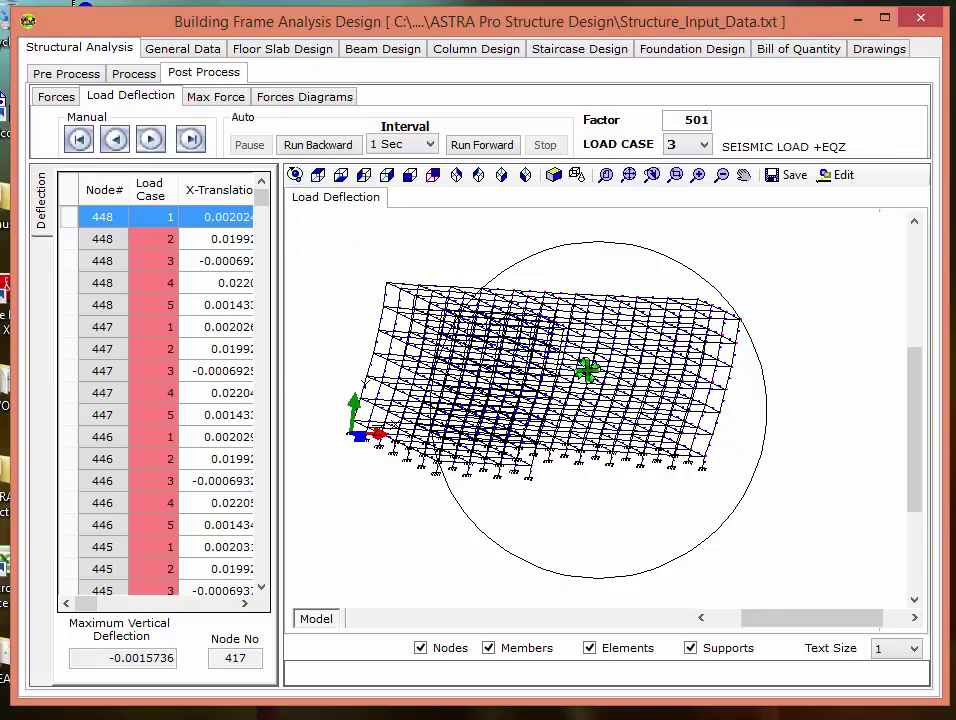
left_click_drag(580, 371, 545, 401)
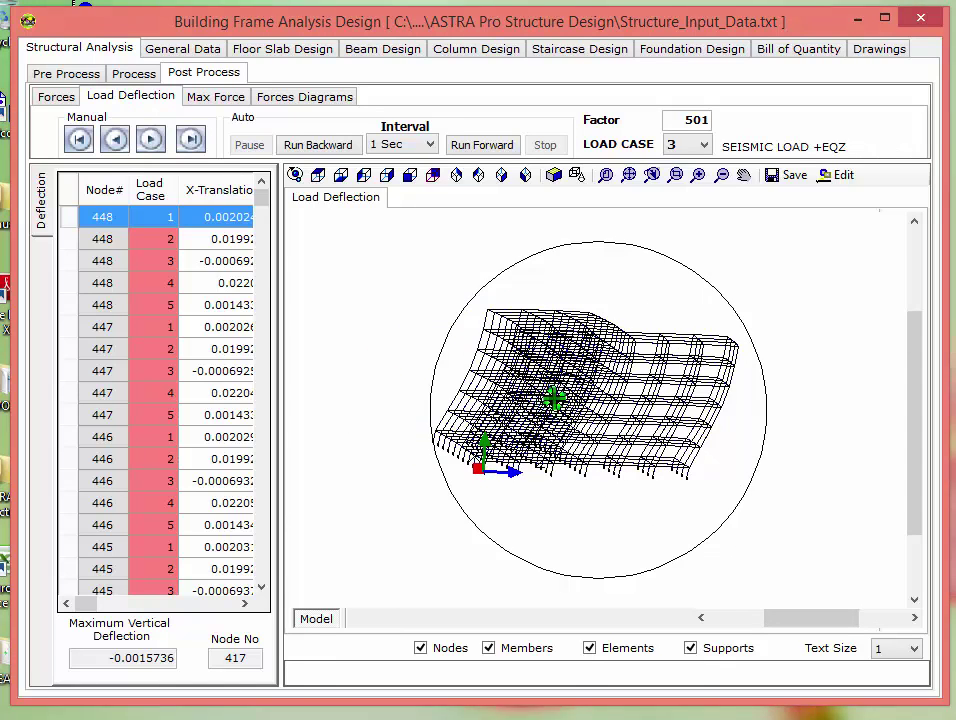
Step: Display the combined load deflection of load case 4 and examine the deflected frame from several 3D angles
left_click(690, 146)
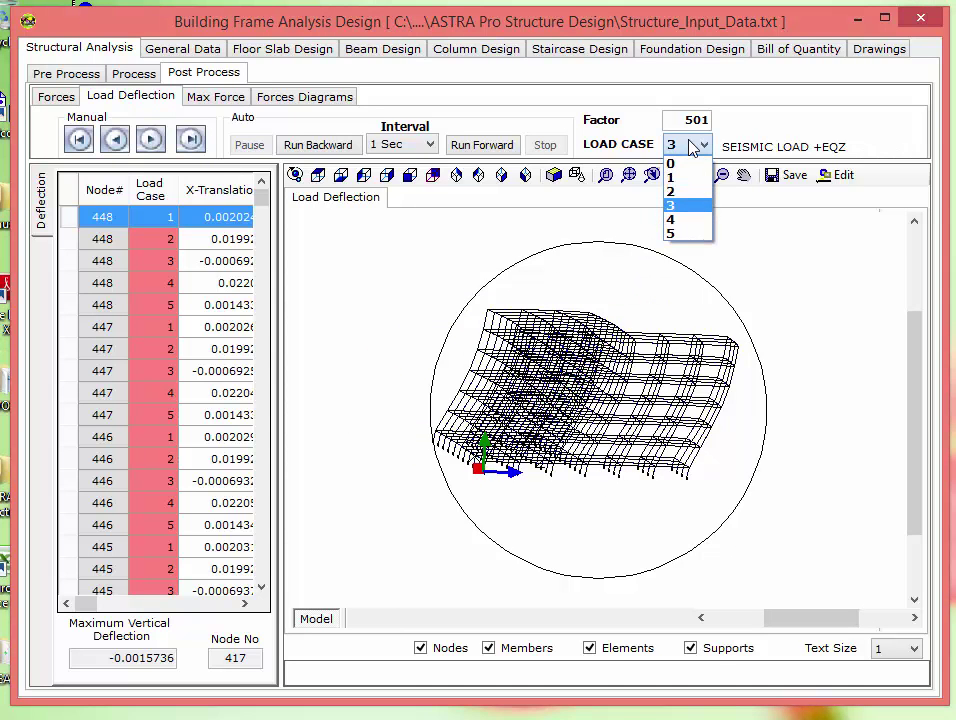
left_click(686, 220)
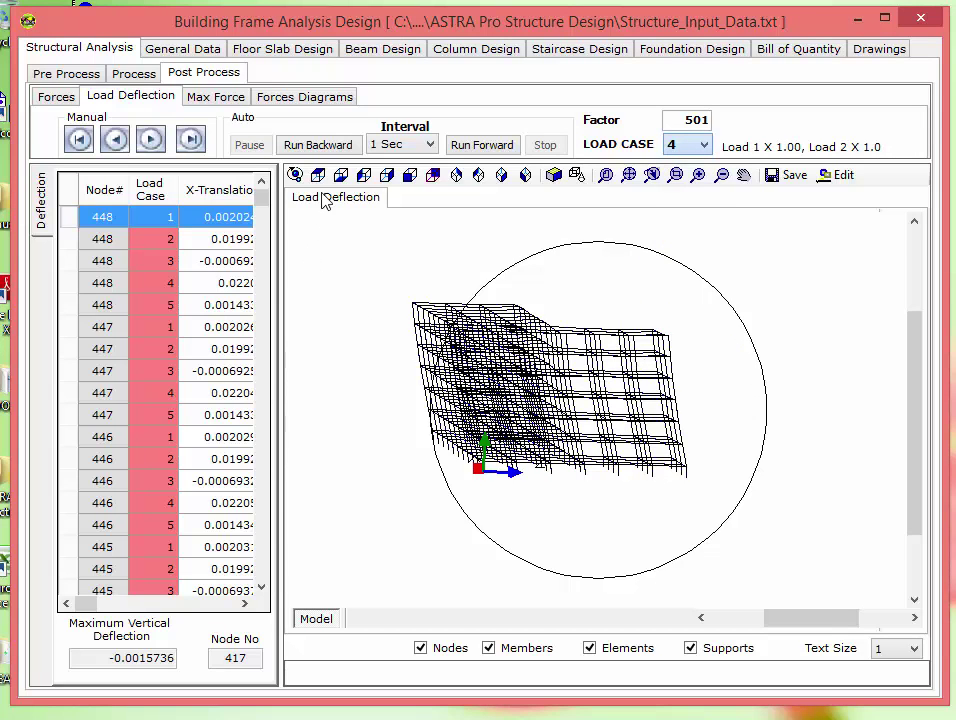
left_click_drag(551, 378, 483, 374)
scroll(483, 374, "up", 5)
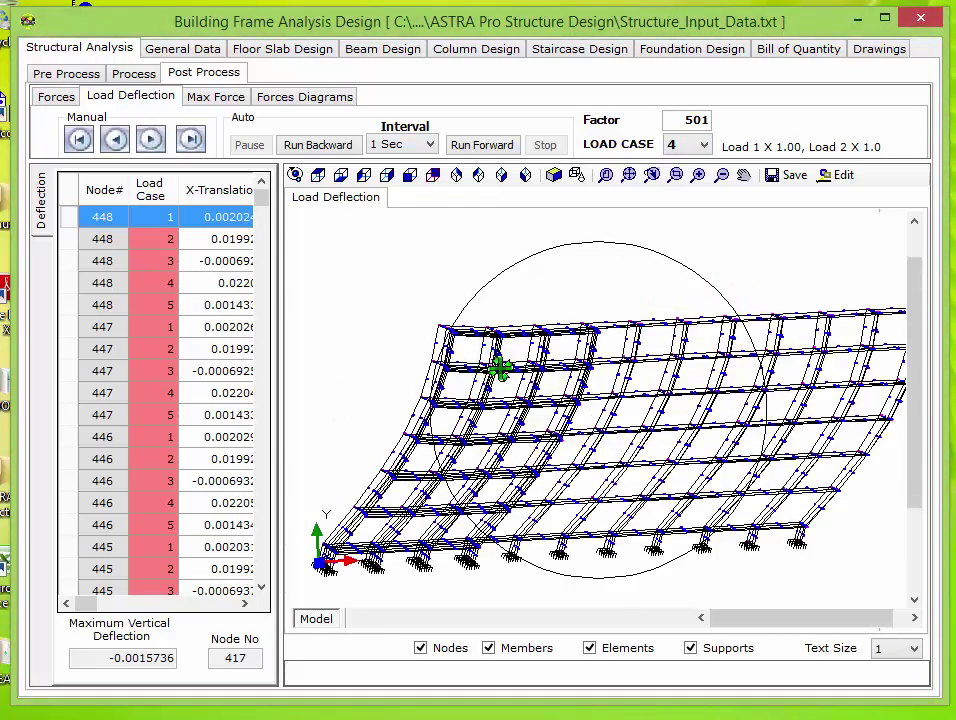
scroll(456, 373, "down", 1)
left_click_drag(501, 378, 533, 386)
Step: Display the combined load deflection of load case 5 and examine the frame from different 3D angles
left_click(703, 145)
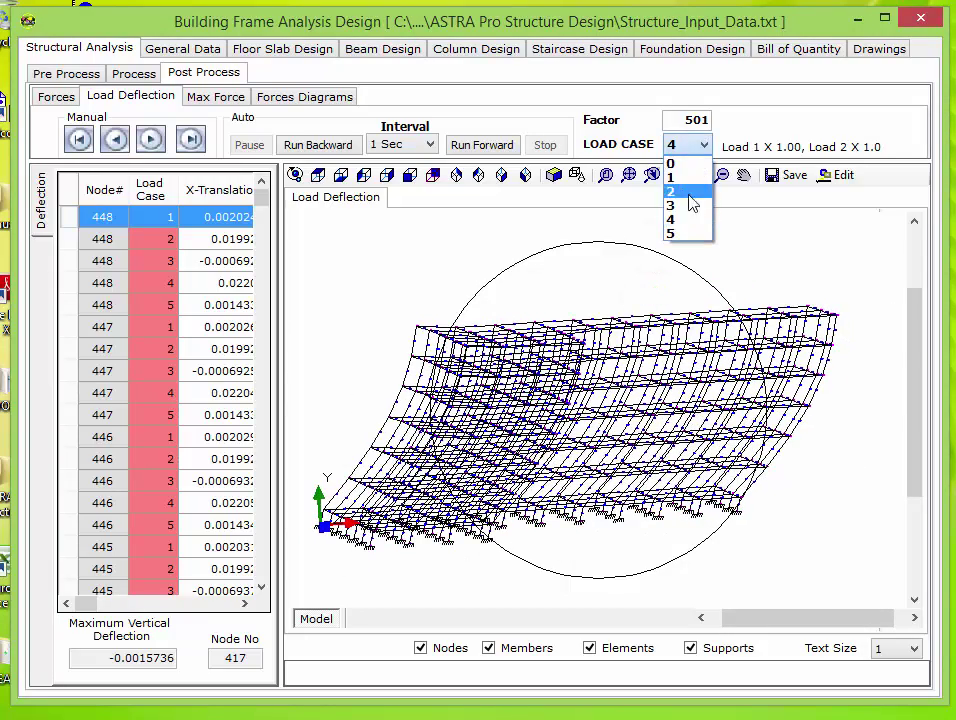
left_click(688, 235)
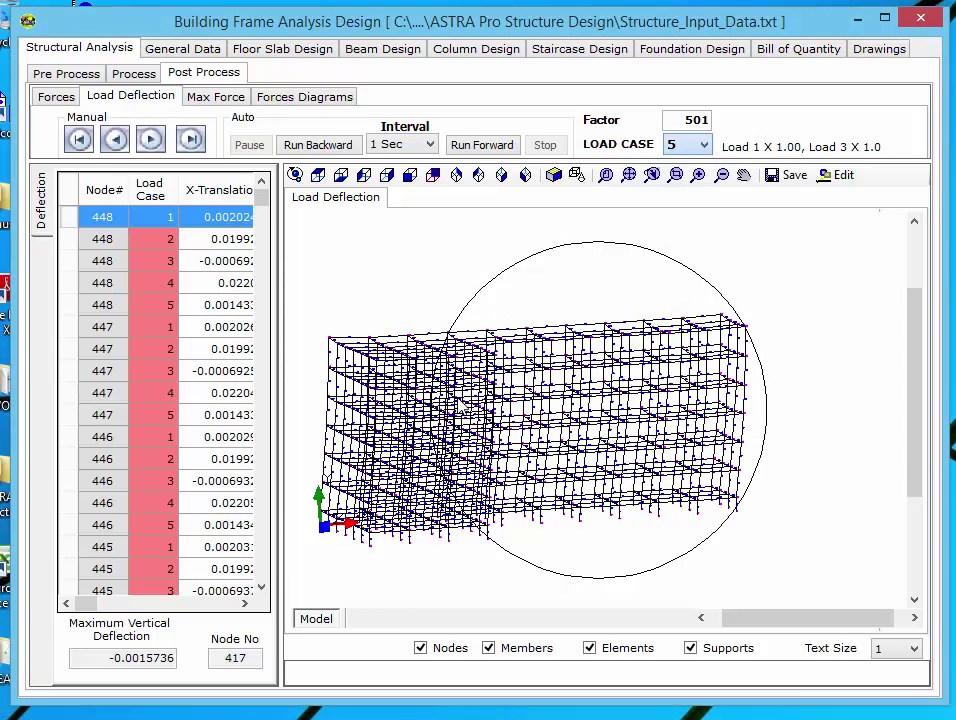
left_click_drag(429, 386, 530, 392)
left_click_drag(627, 386, 414, 436)
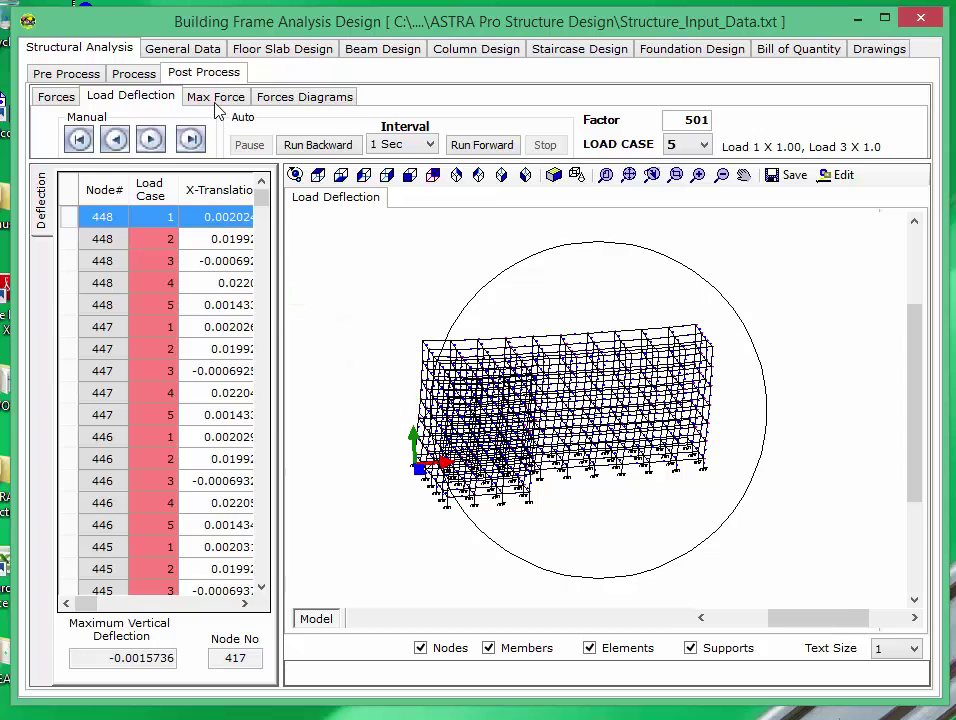
Step: Return the deflection display to load case 0 and show the maximum member forces
left_click(676, 144)
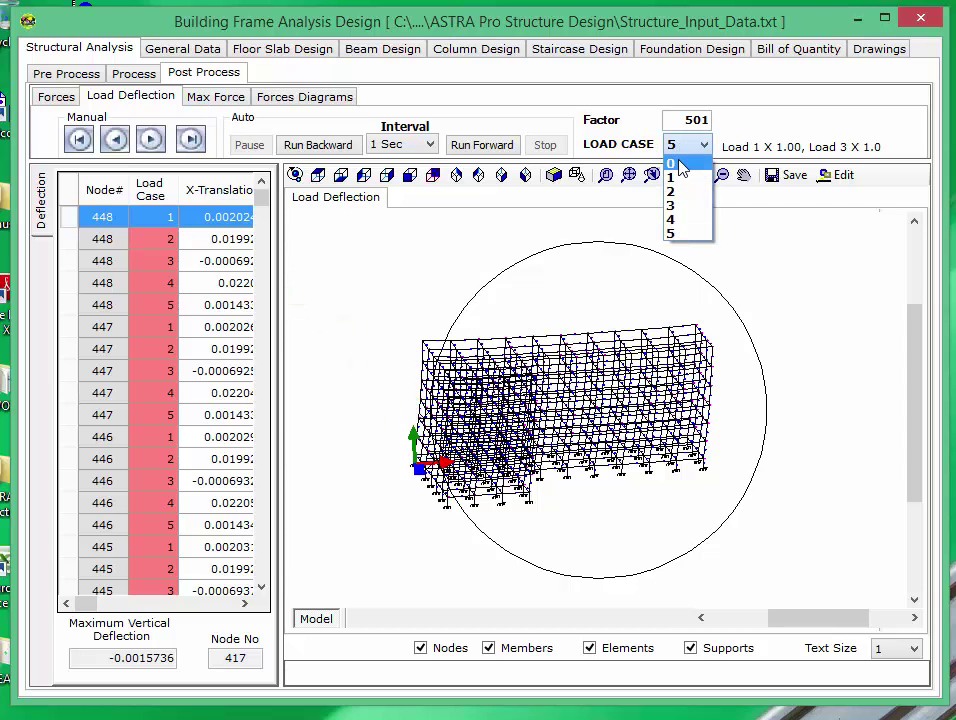
left_click(678, 160)
left_click(215, 97)
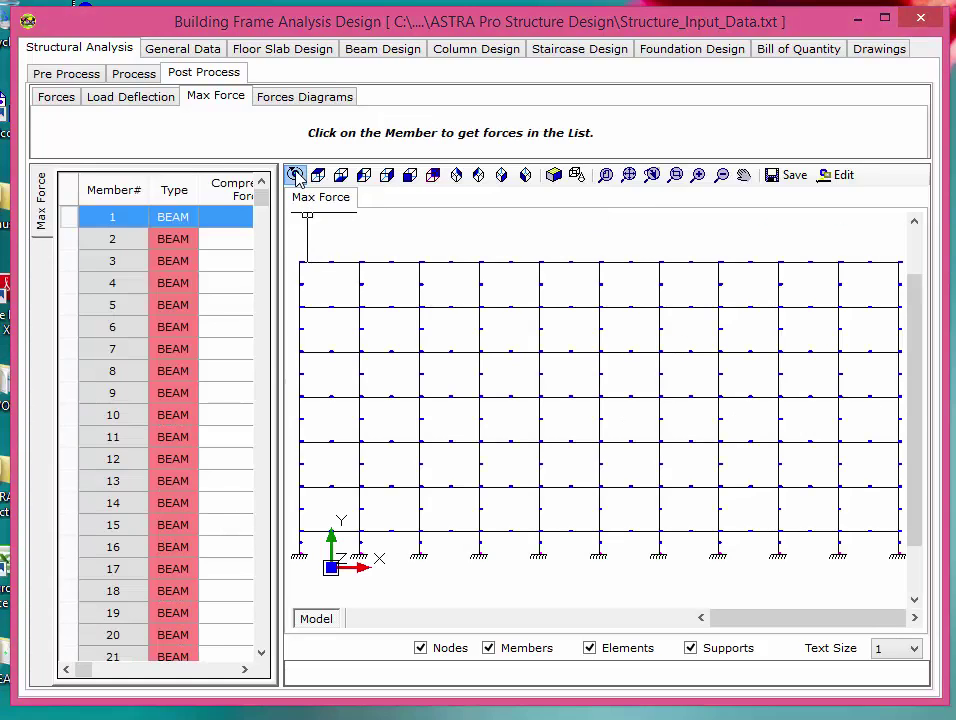
Step: Rotate the frame into 3D, widen the maximum force table and examine the members' axial force, torsion, bending moment and shear force
left_click(294, 175)
left_click_drag(512, 337, 475, 352)
left_click(228, 327)
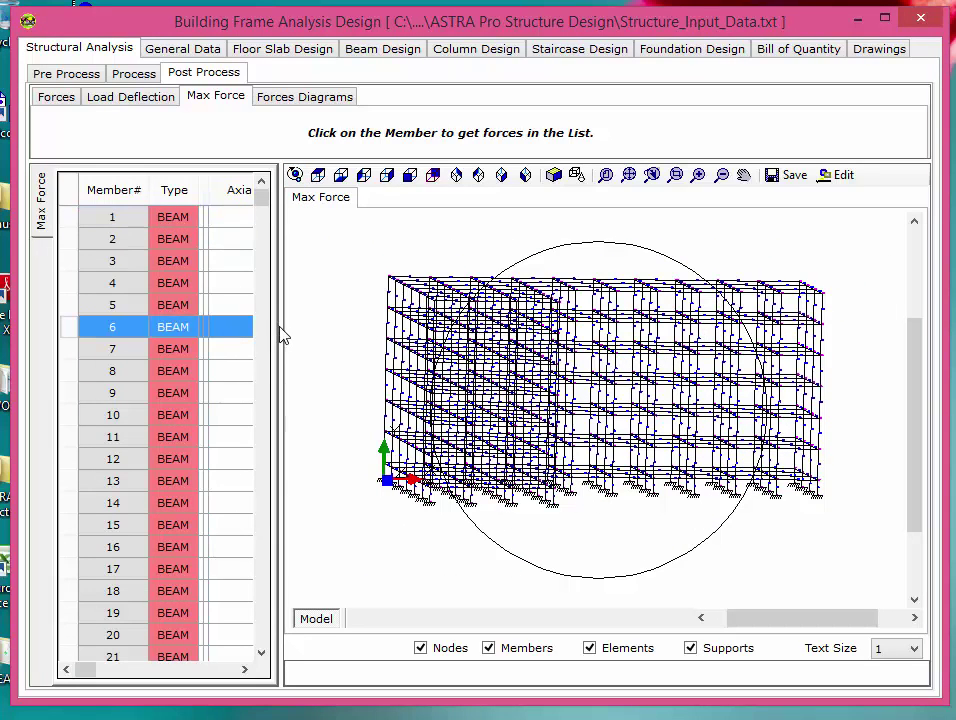
left_click_drag(282, 337, 661, 337)
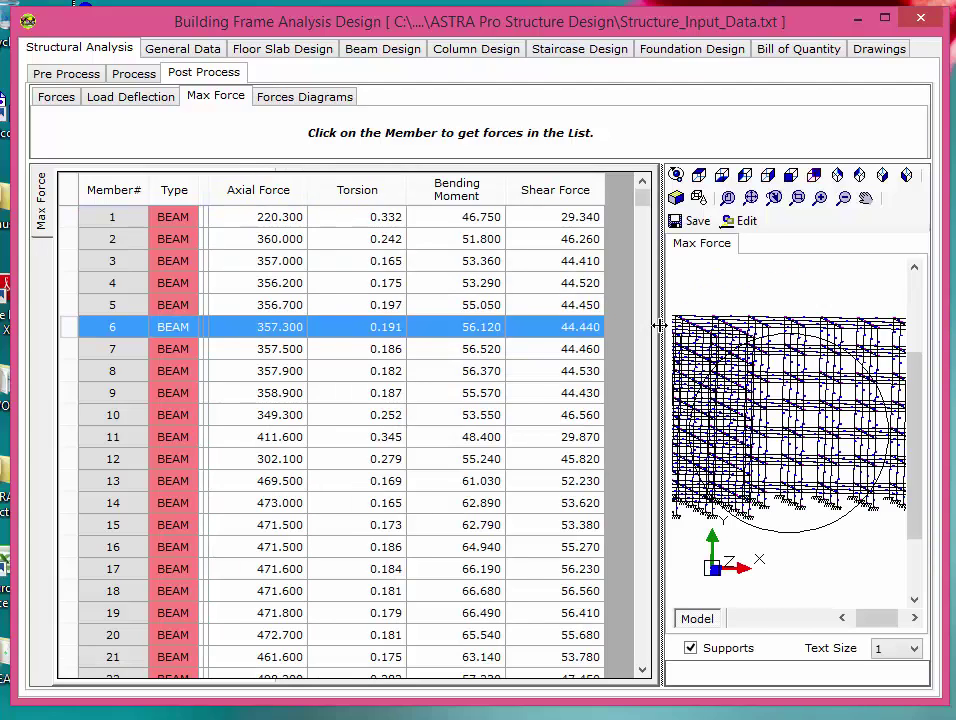
left_click(388, 392)
scroll(375, 410, "down", 3)
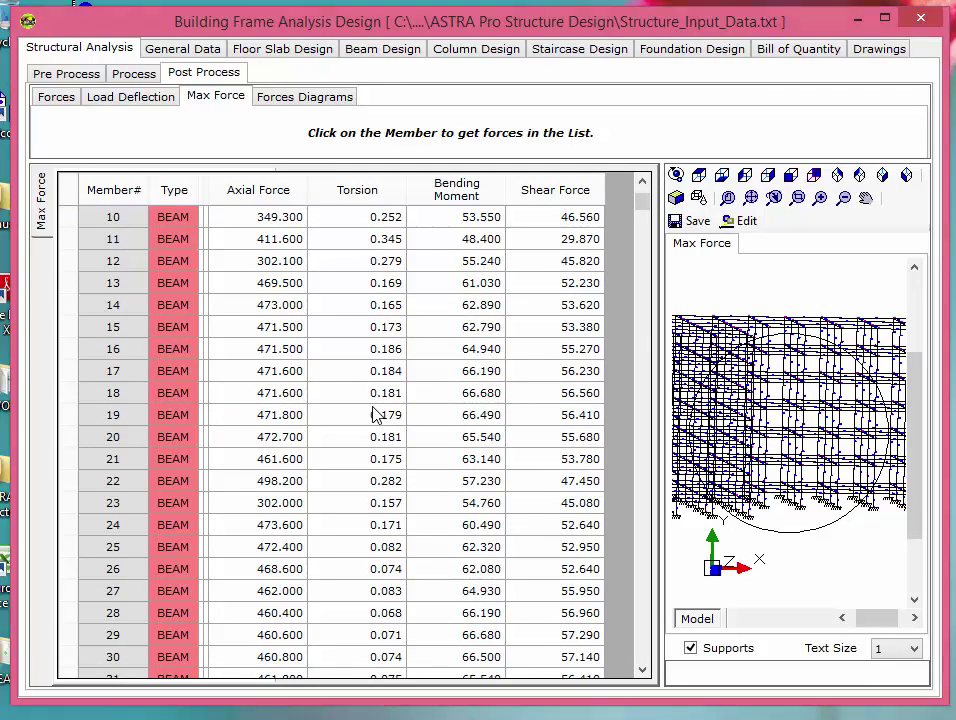
scroll(375, 414, "down", 11)
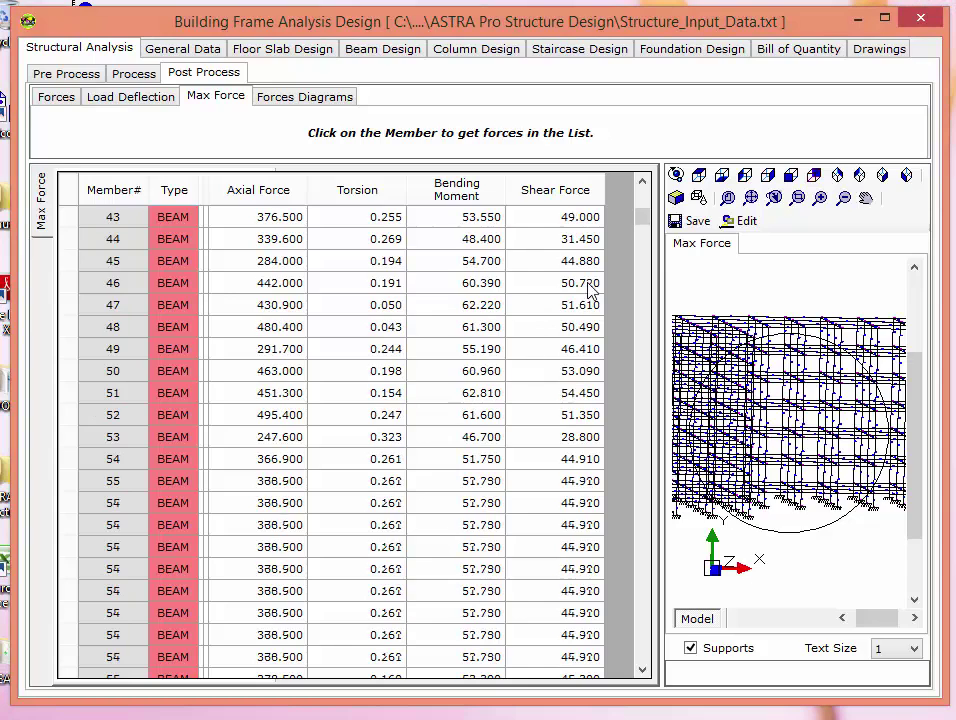
left_click_drag(649, 324, 648, 494)
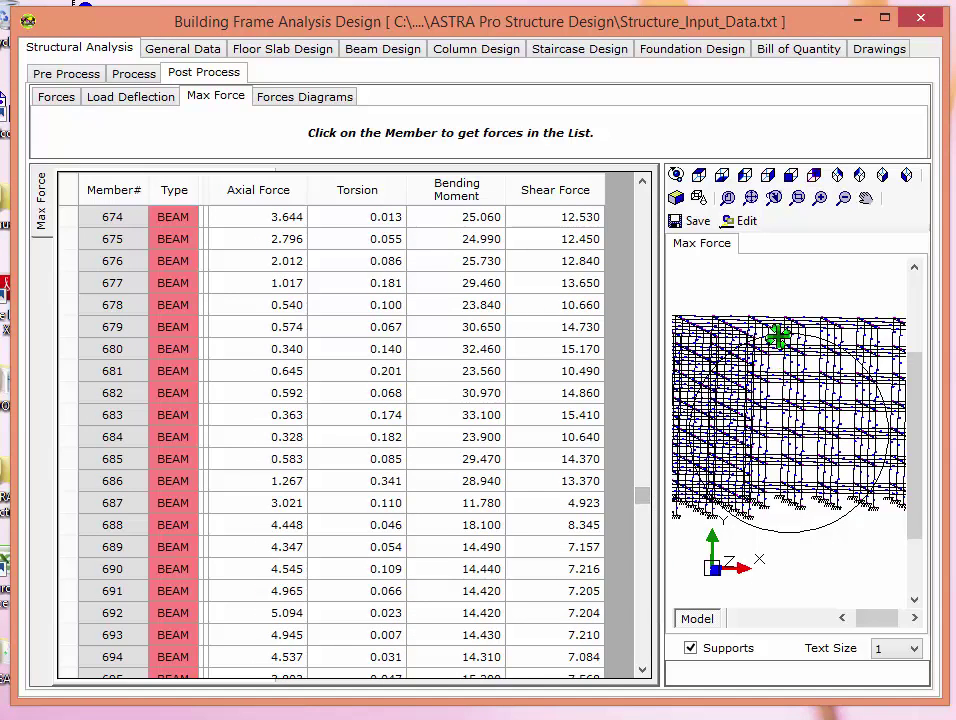
scroll(400, 420, "up", 1)
left_click(308, 285)
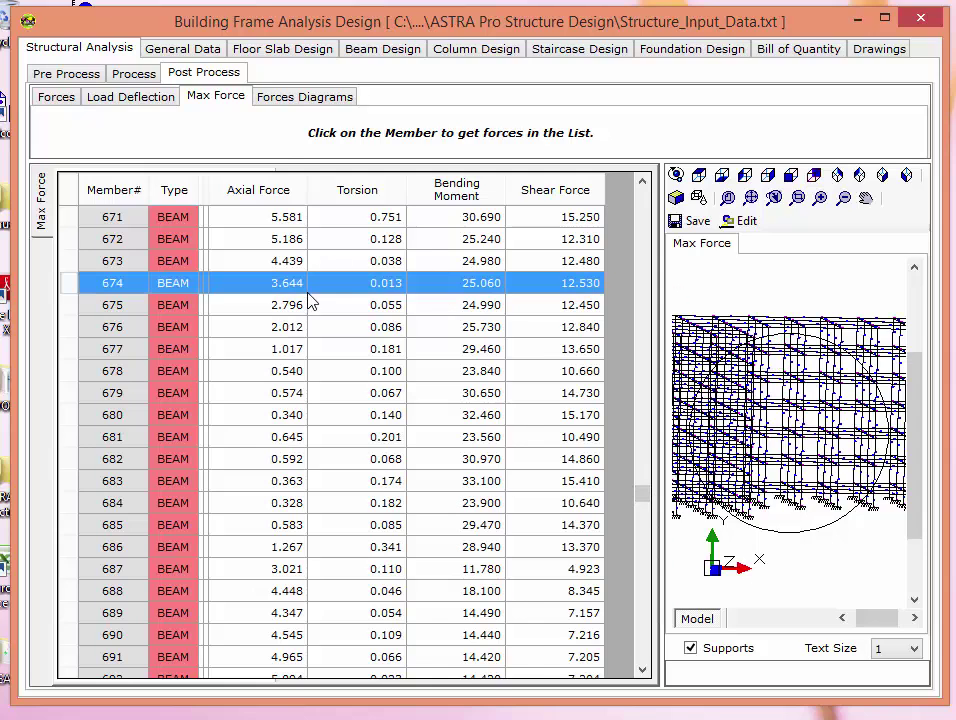
Step: Show the forces diagram of member 1 for load case 4, narrowing the diagram options area for a larger drawing
left_click(287, 97)
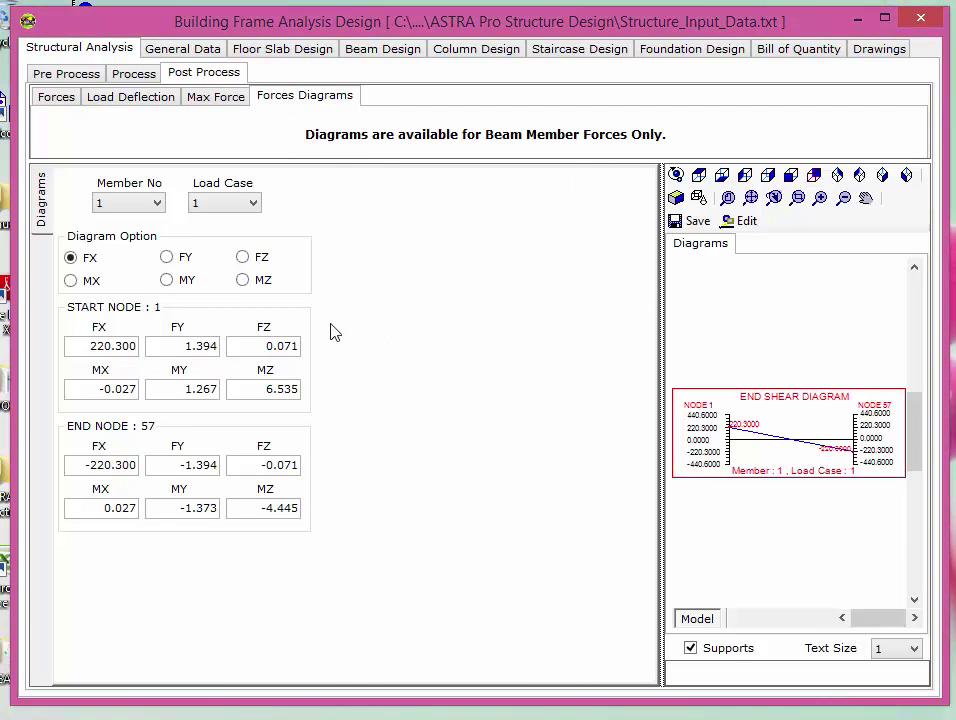
left_click_drag(335, 333, 333, 331)
left_click(252, 203)
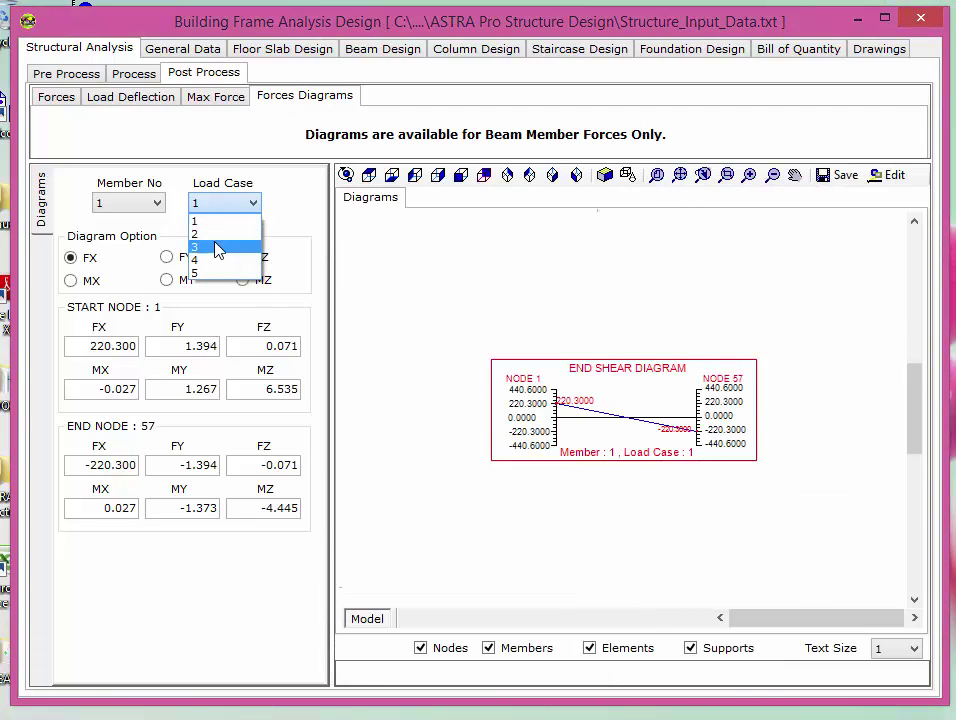
left_click(218, 247)
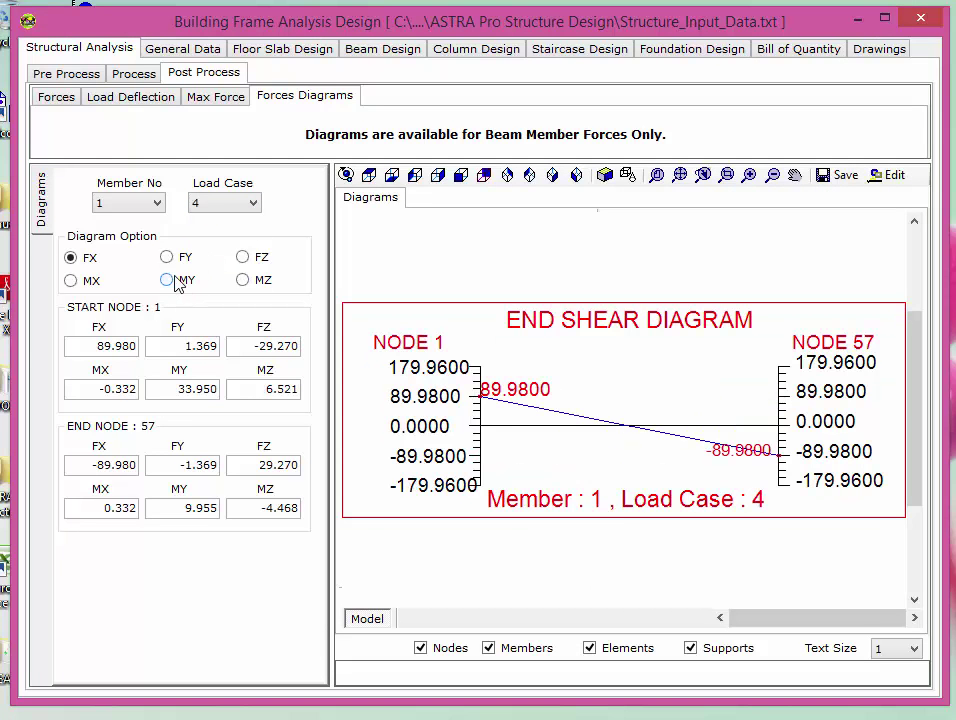
Step: View member 1's FY, FZ, MZ and MY diagrams in turn for load case 4, ending on MY
left_click(167, 280)
left_click(184, 266)
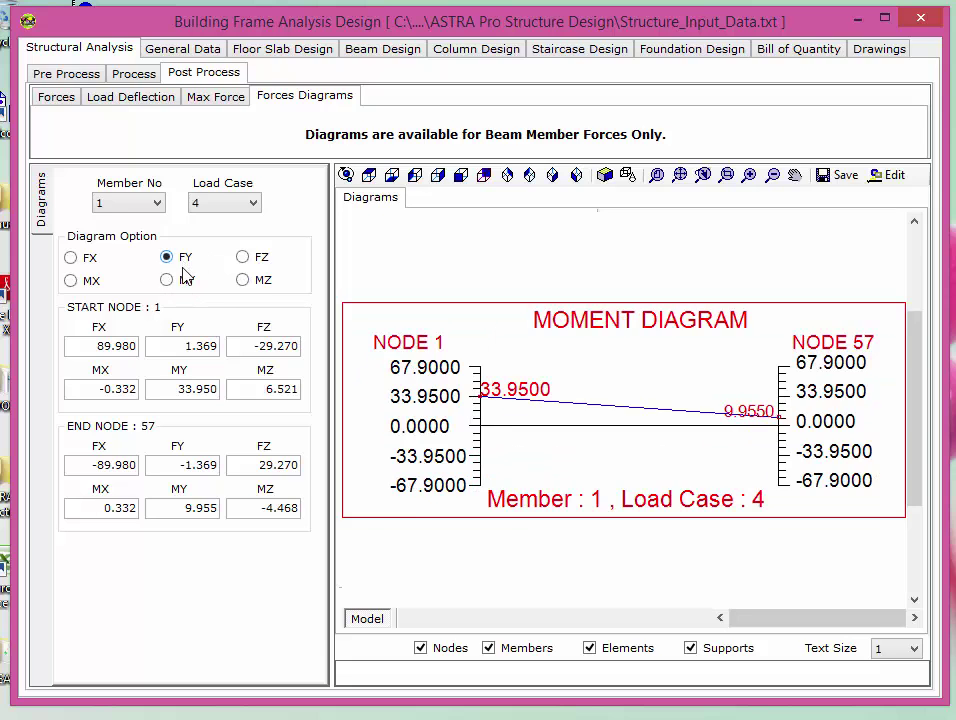
left_click(248, 264)
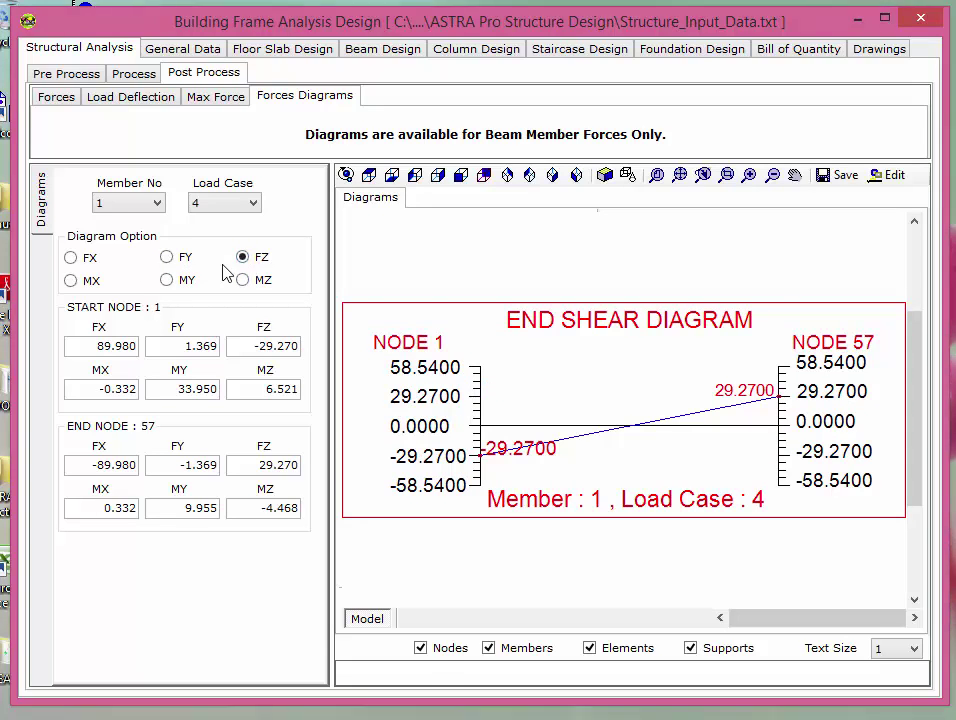
left_click(246, 279)
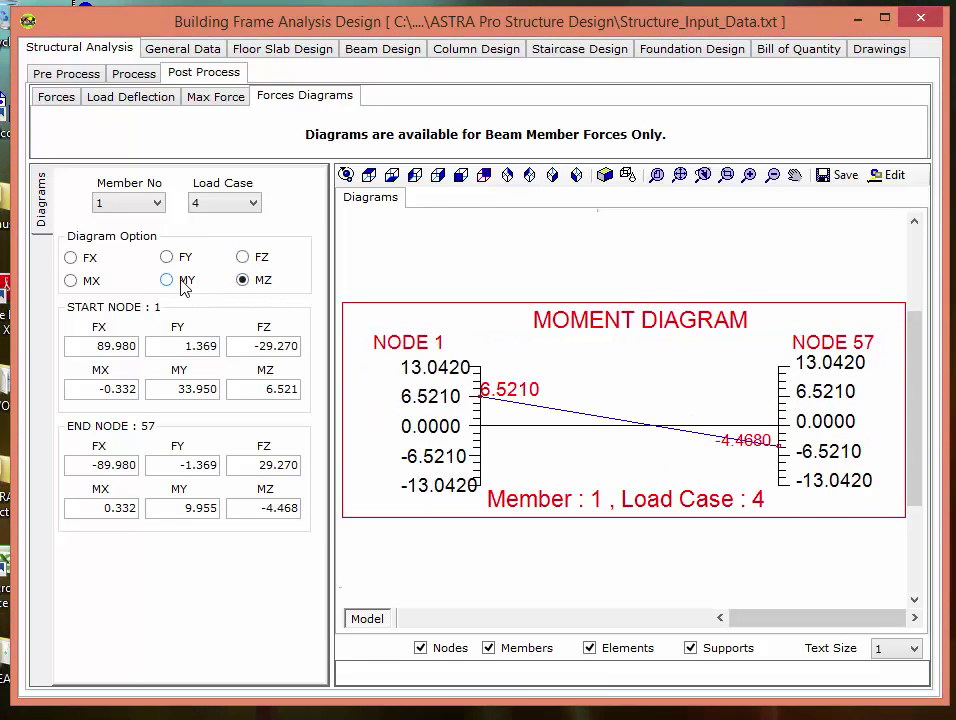
left_click(170, 281)
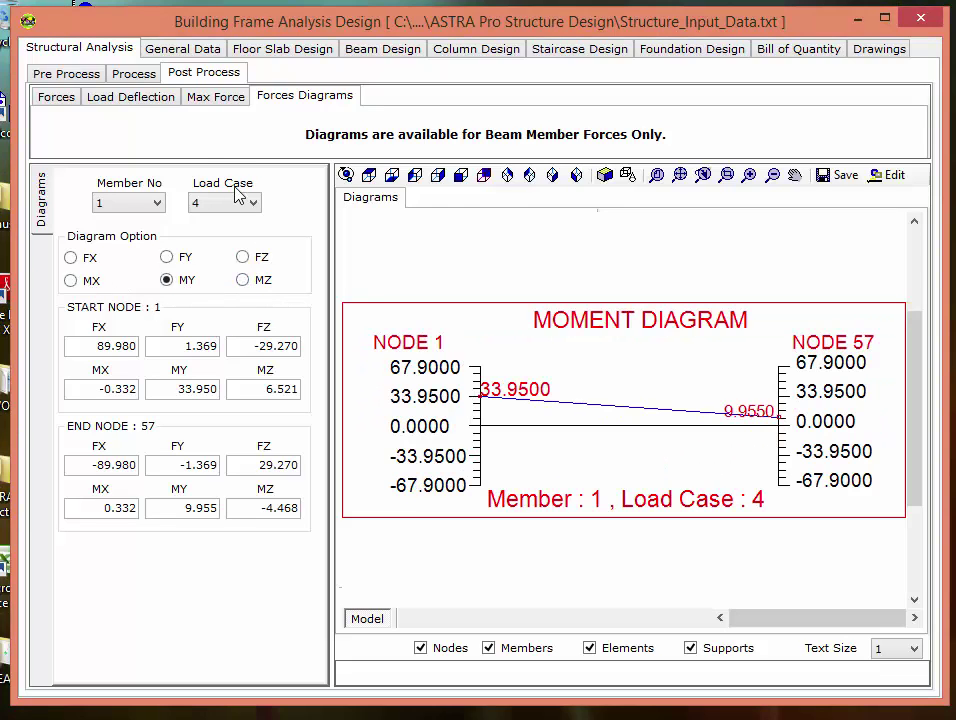
Step: Review the general data: unit weights of concrete, steel and wall, the bar diameter weights and the floor elevations
left_click(188, 50)
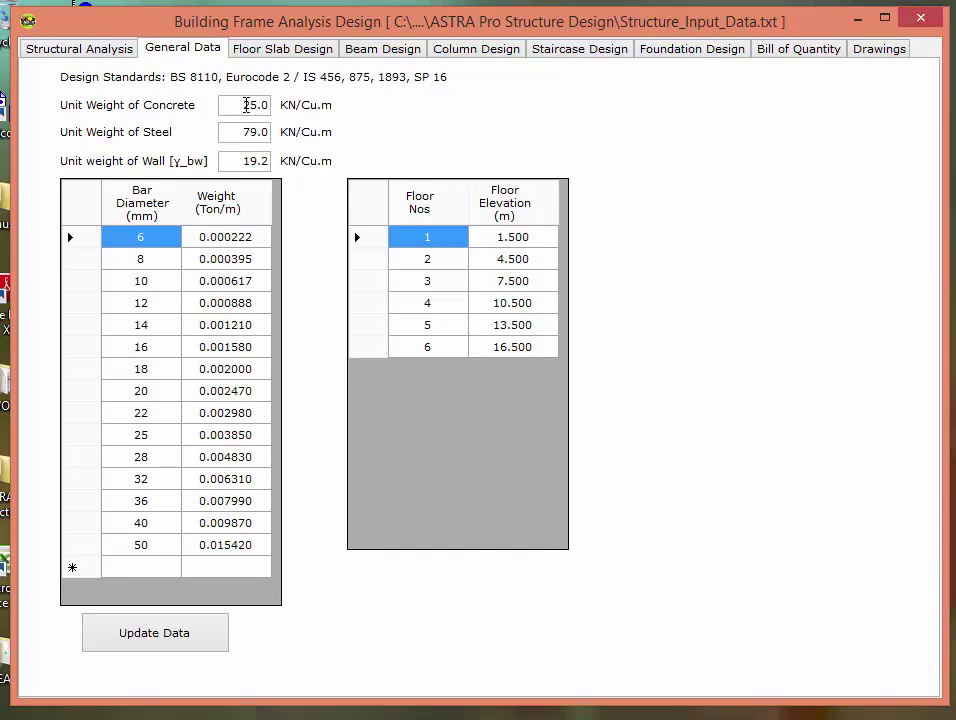
left_click_drag(224, 105, 301, 107)
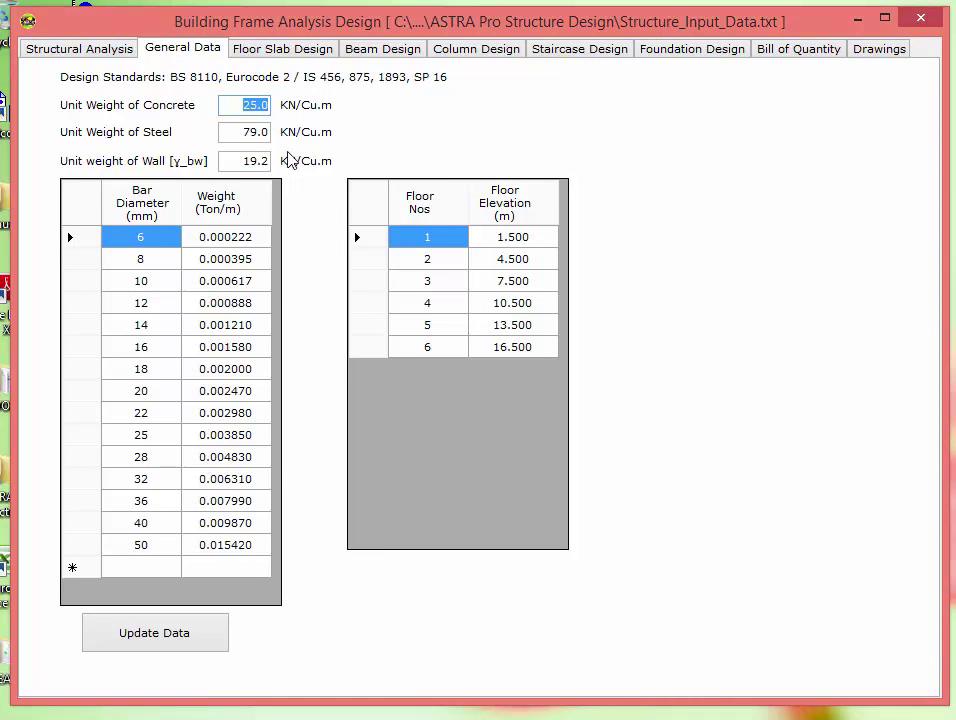
left_click_drag(224, 132, 272, 133)
left_click_drag(222, 161, 272, 162)
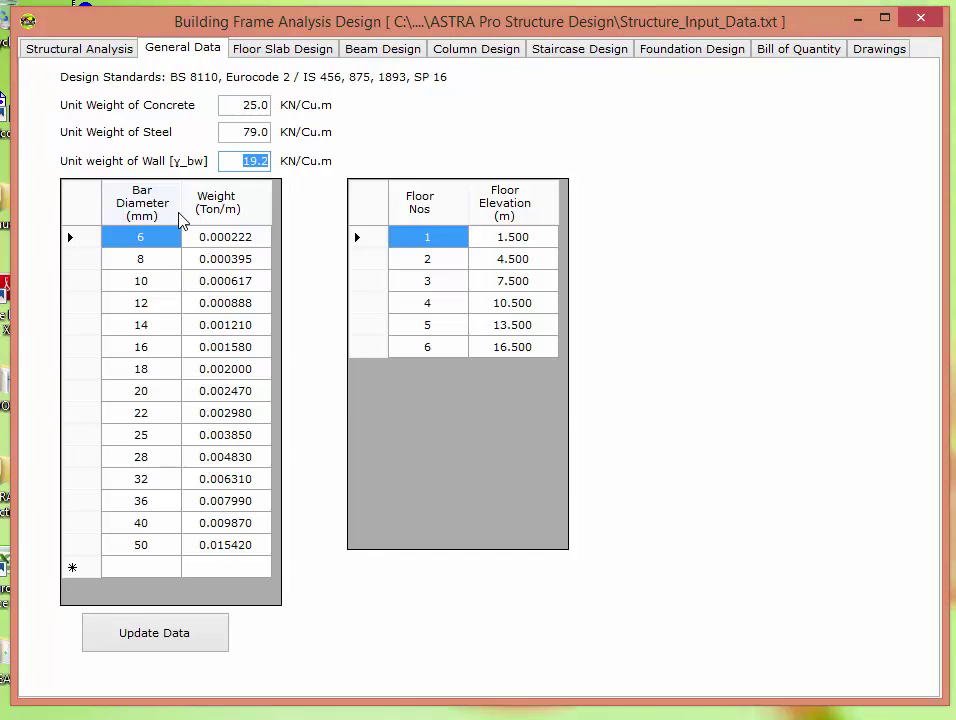
left_click_drag(140, 243, 240, 523)
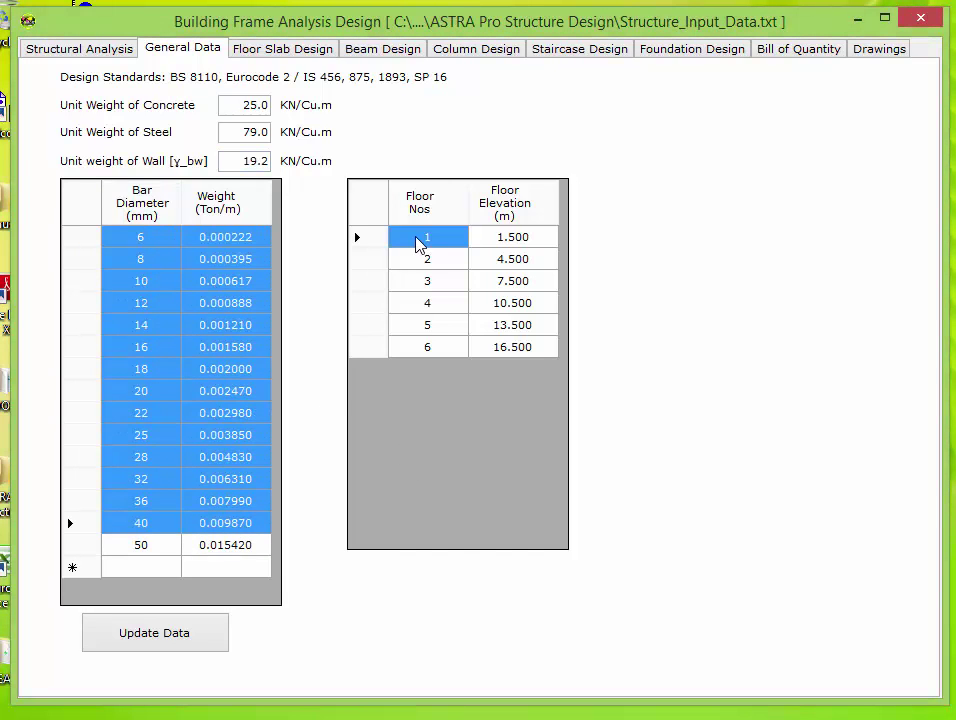
left_click_drag(426, 244, 500, 352)
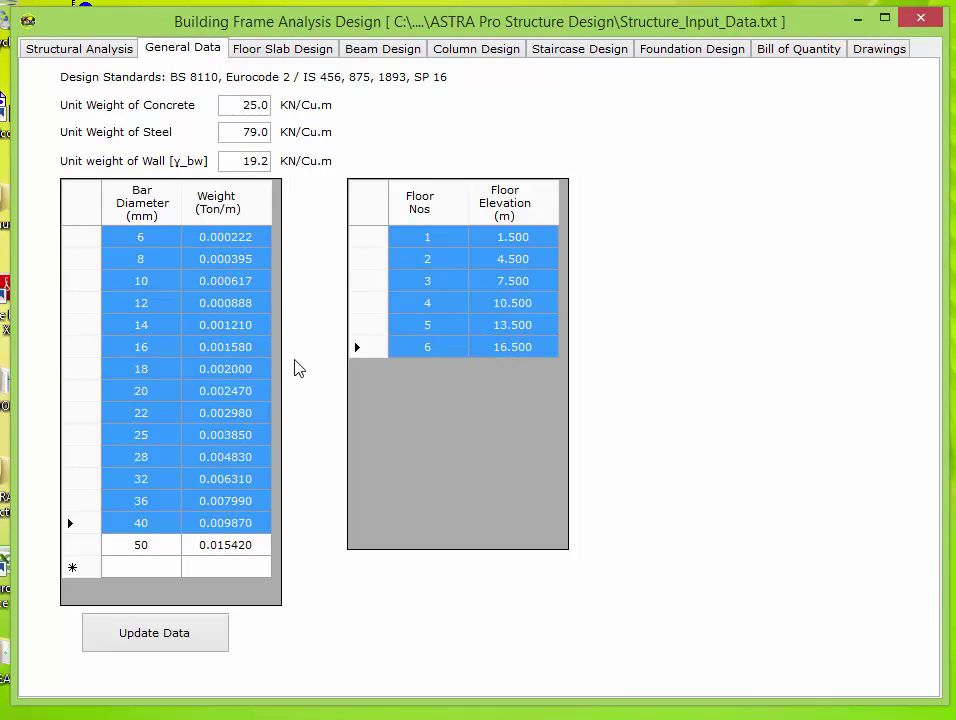
left_click(243, 390)
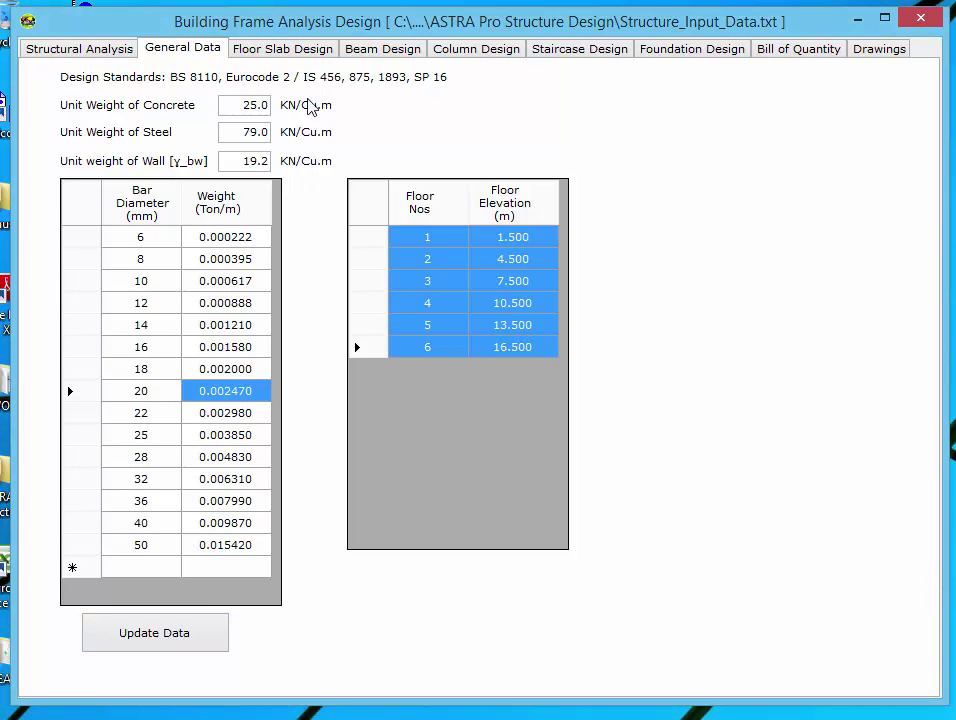
Step: Check the individual slab option in the floor slab design, switch it back off and proceed with the structure-based slab design
left_click(288, 52)
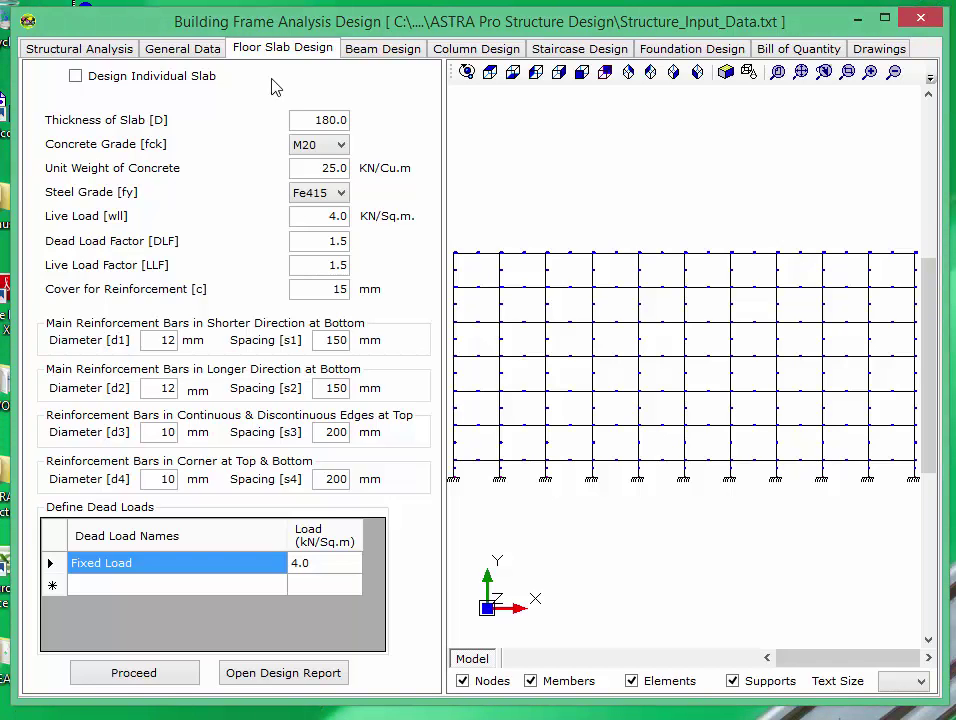
left_click(76, 76)
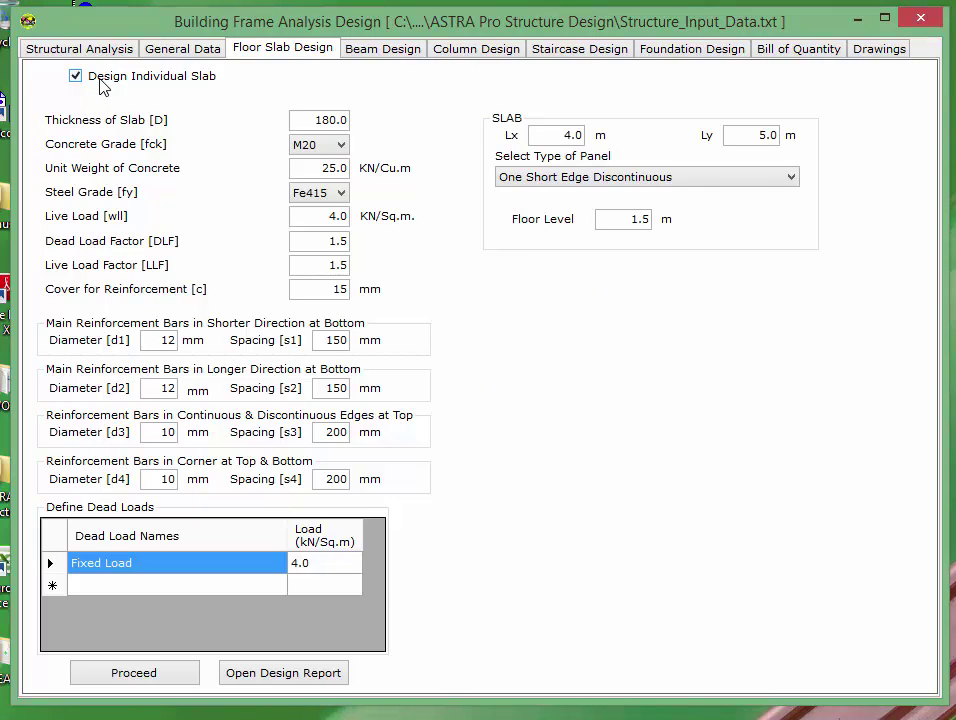
left_click(100, 80)
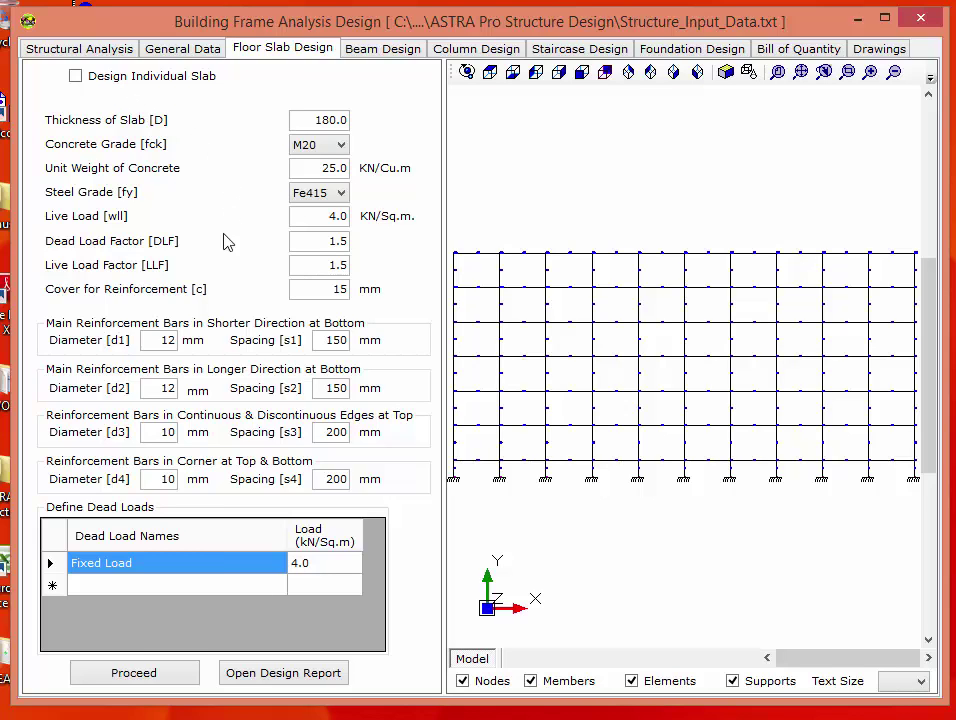
left_click(143, 677)
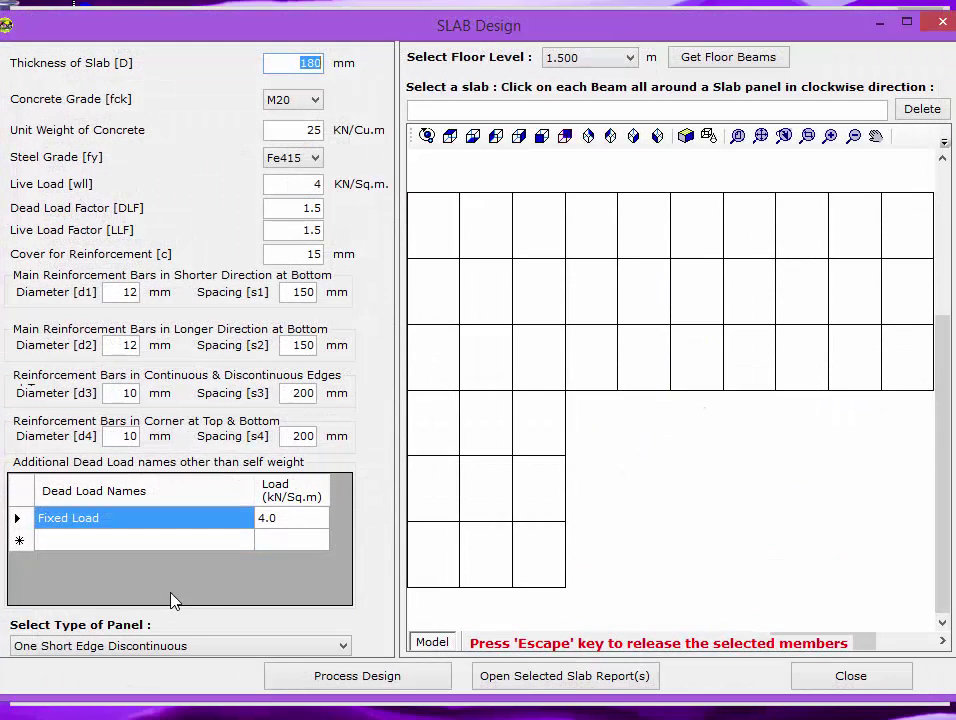
Step: Zoom out to the full floor plan, keep the 1.500 m floor level and get its floor beams
left_click(672, 467)
scroll(674, 469, "down", 1)
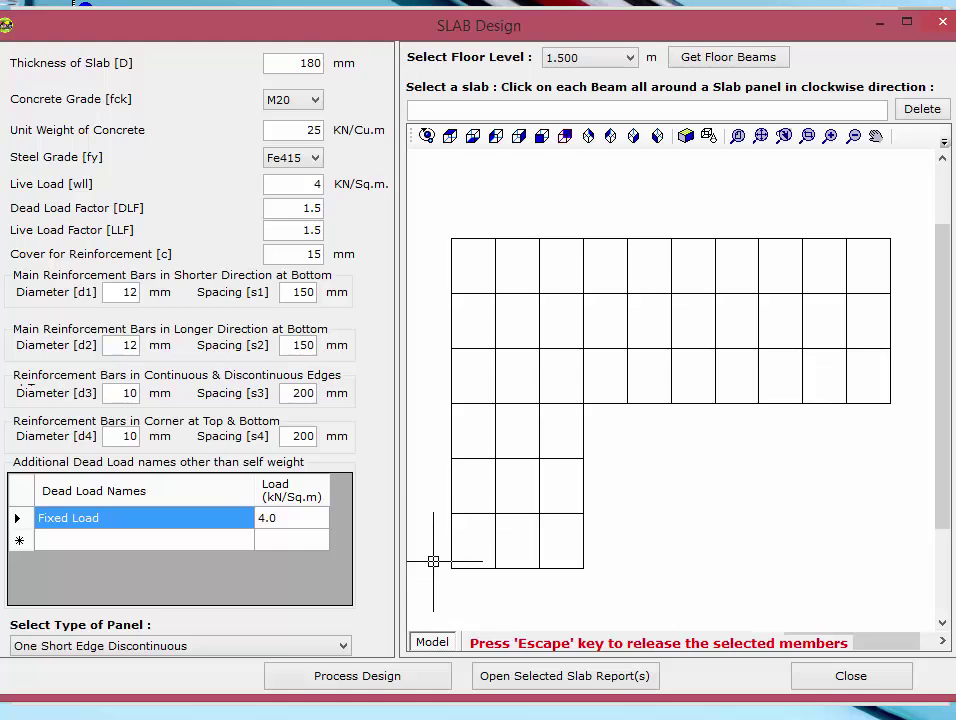
left_click(626, 58)
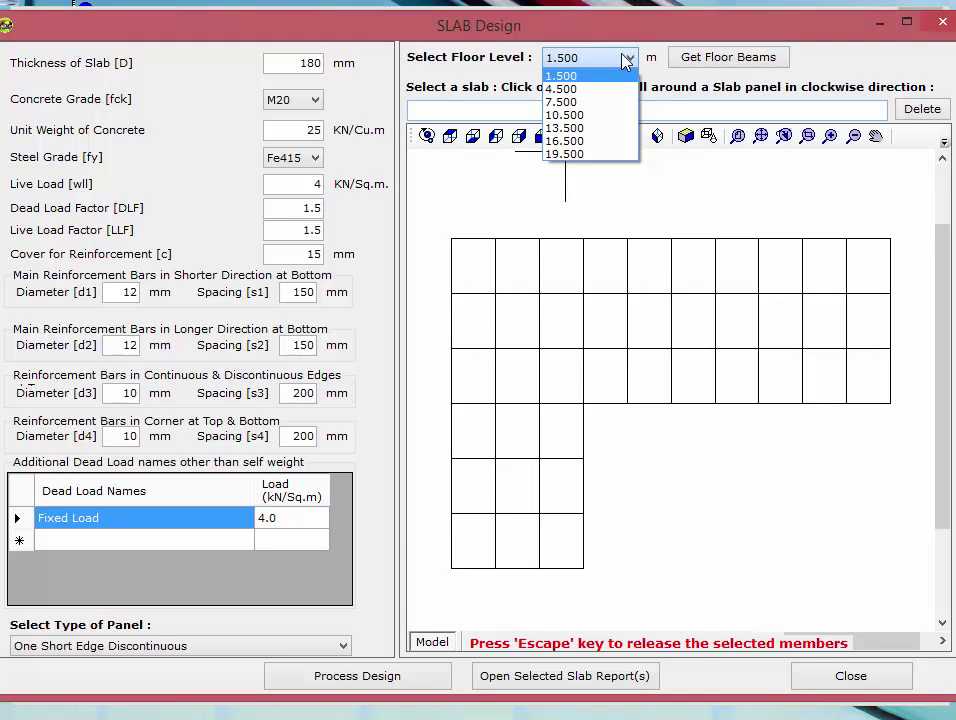
left_click(626, 58)
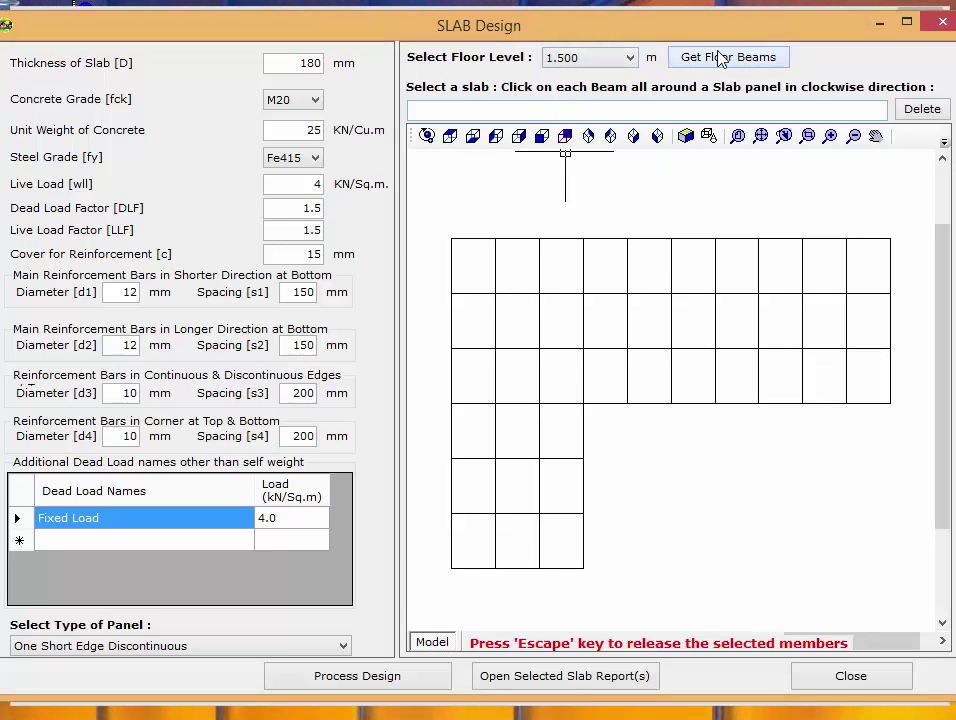
left_click(722, 58)
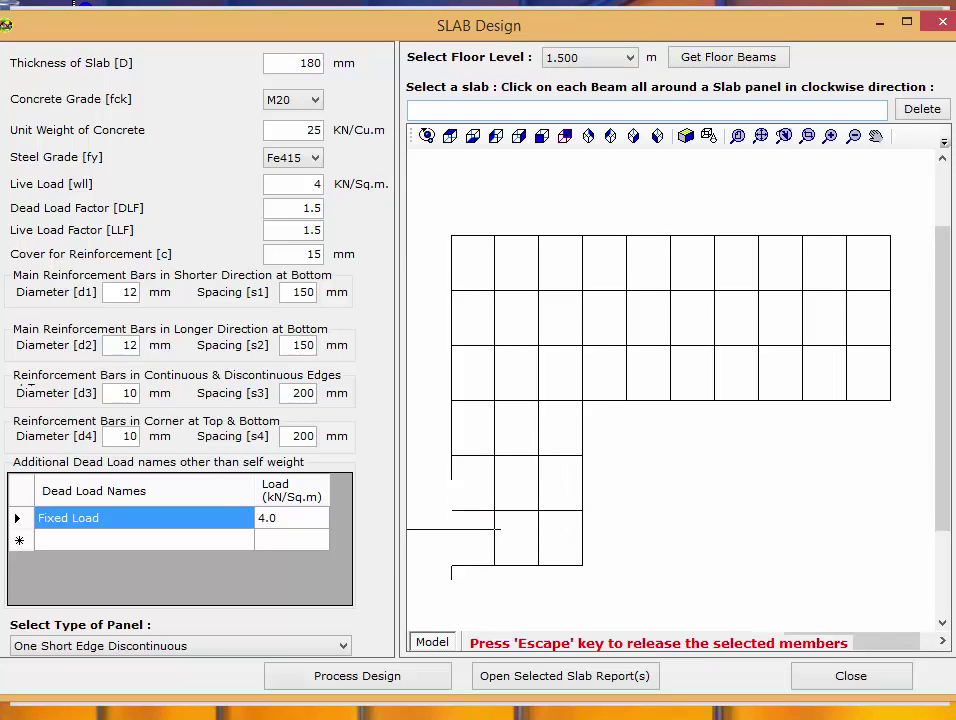
left_click(451, 530)
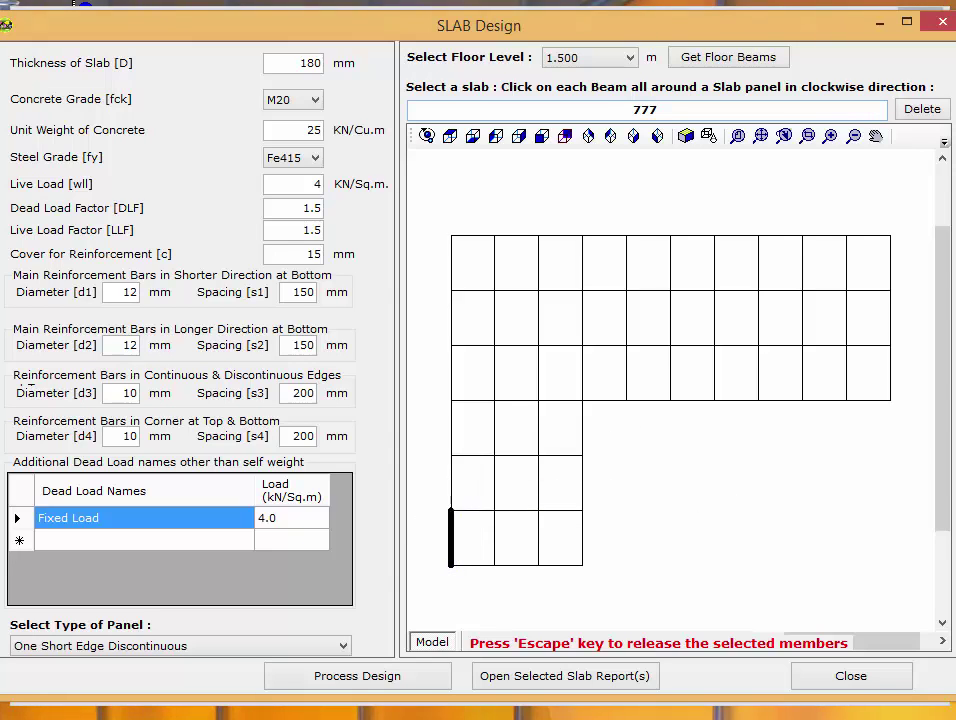
left_click(488, 510)
key("Escape")
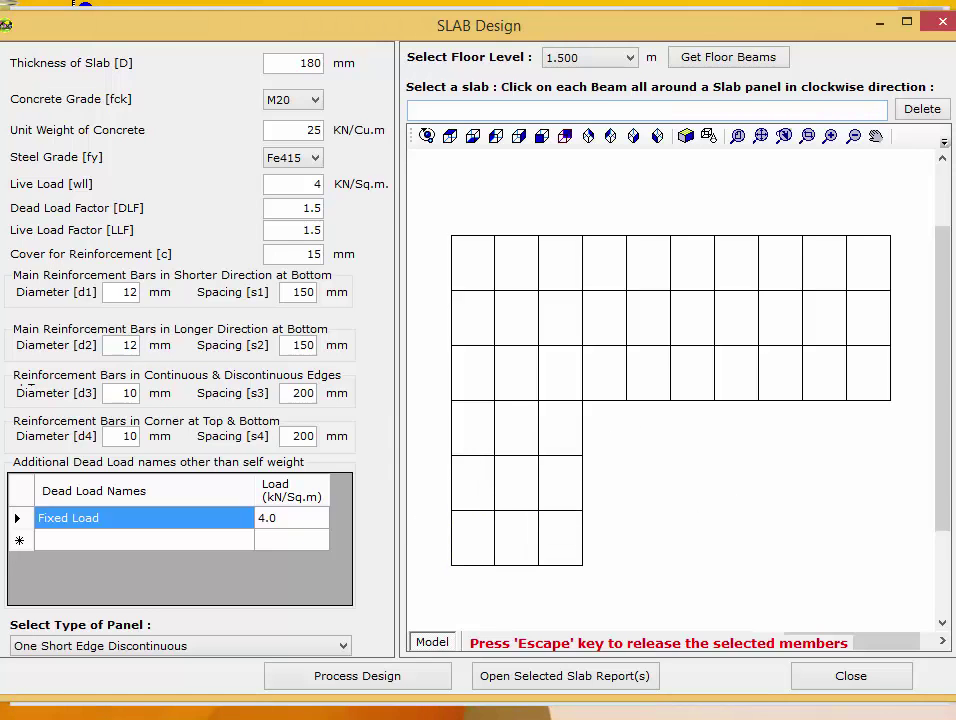
Step: Select beams 777, 436, 778 and 439 clockwise around the lower-left corner slab panel
left_click(452, 528)
left_click(462, 510)
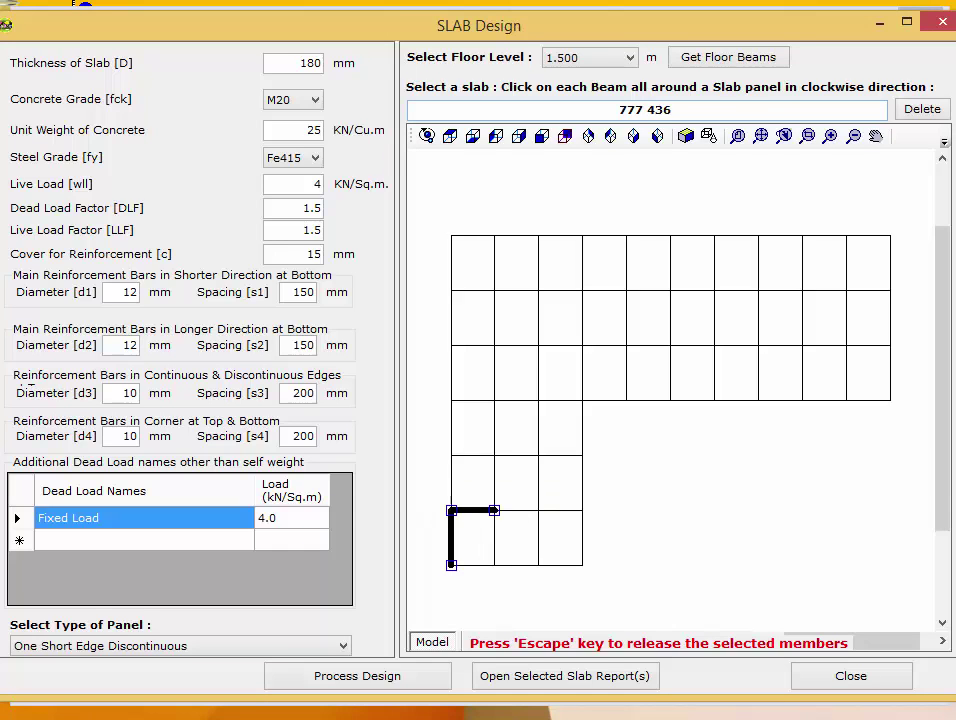
left_click(495, 538)
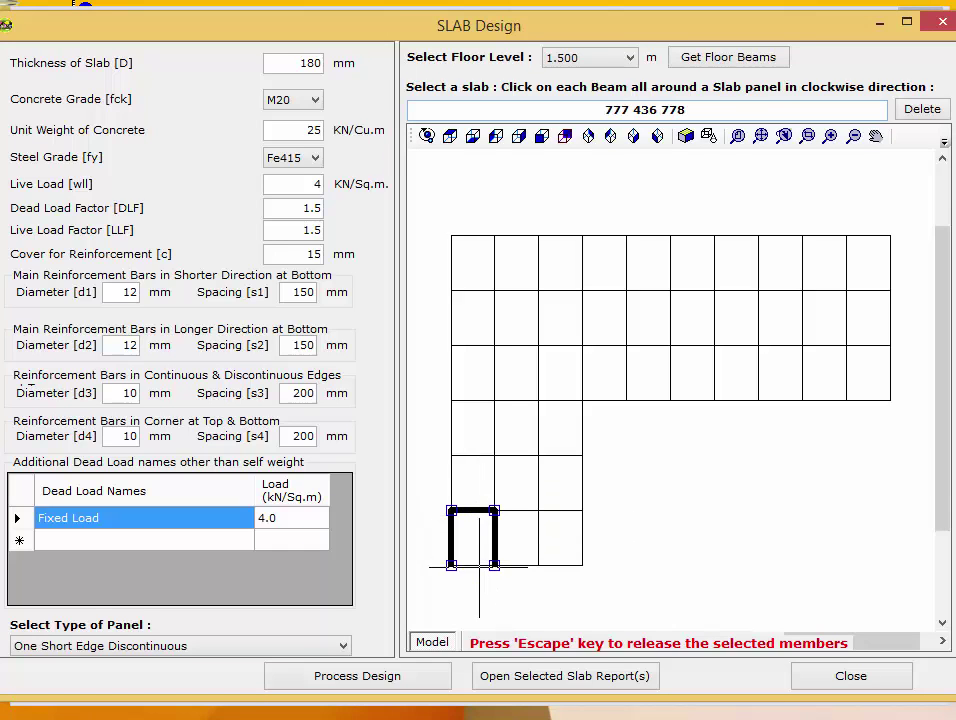
left_click(478, 563)
Step: Set the slab's panel type to Two Adjacent Edges Discontinuous, process its design and open the resulting design report
left_click(272, 652)
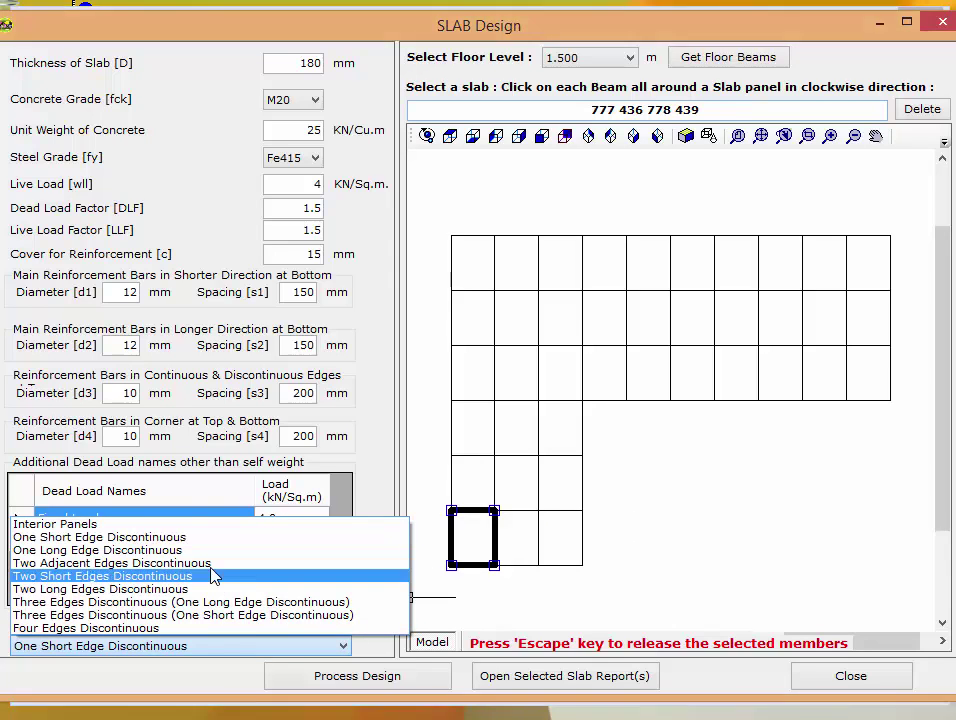
left_click(184, 566)
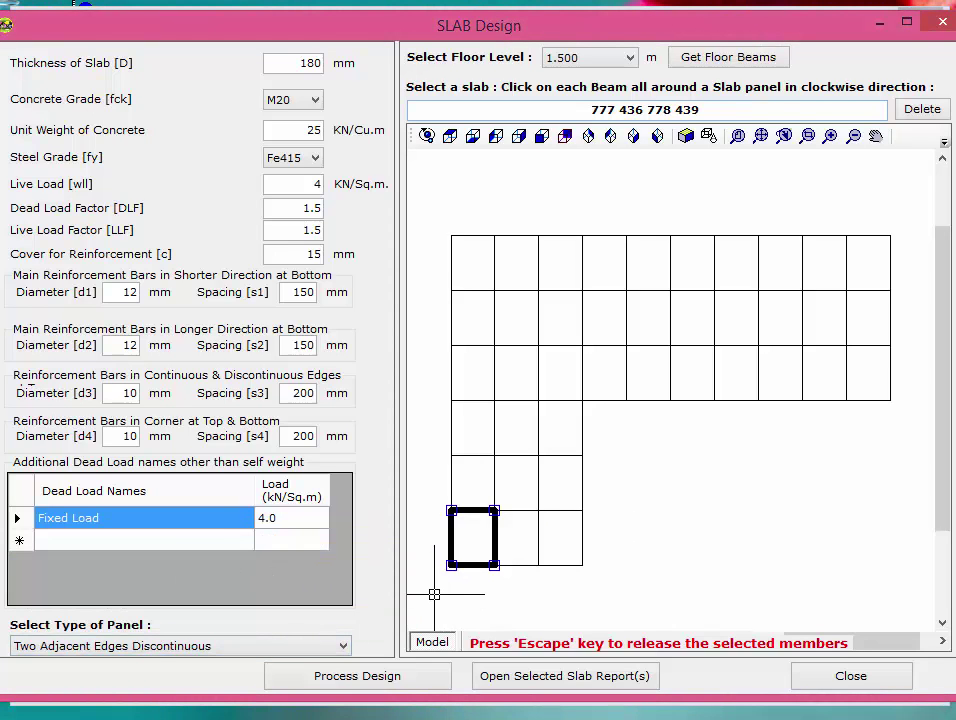
left_click(347, 677)
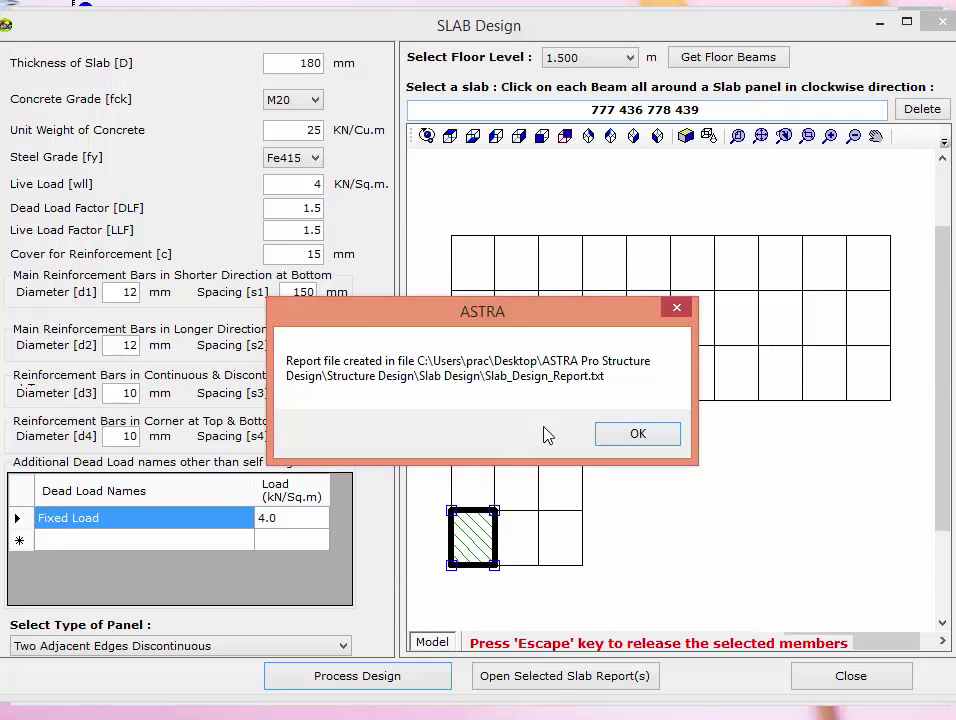
left_click(640, 434)
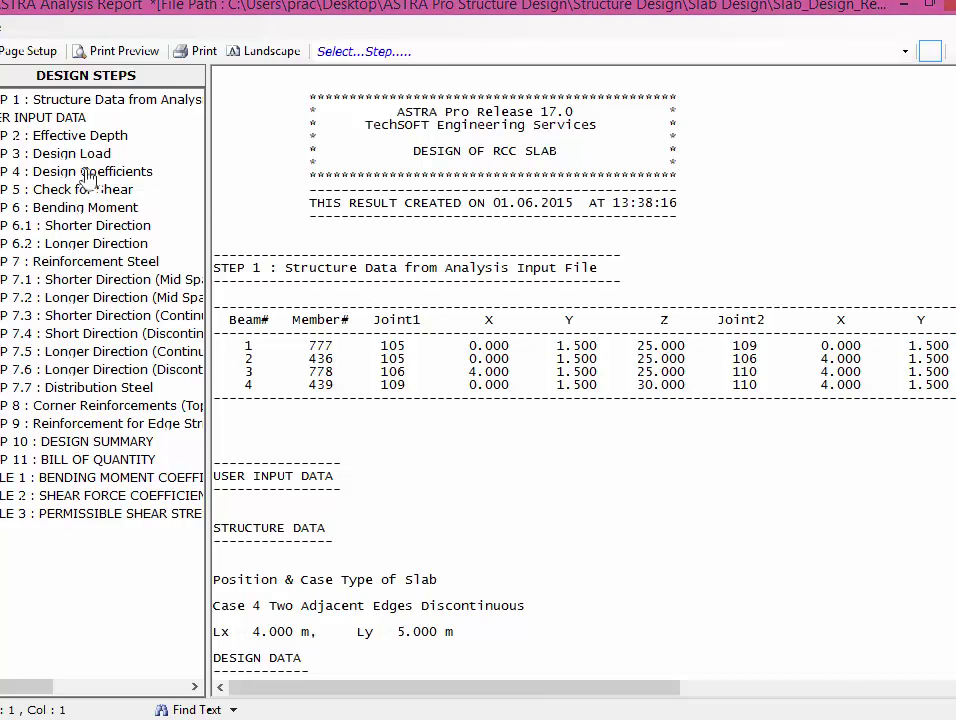
Step: Review the slab report's design steps from effective depth, design load, coefficients and shear check through bending moments to reinforcement steel
left_click(62, 137)
left_click(62, 154)
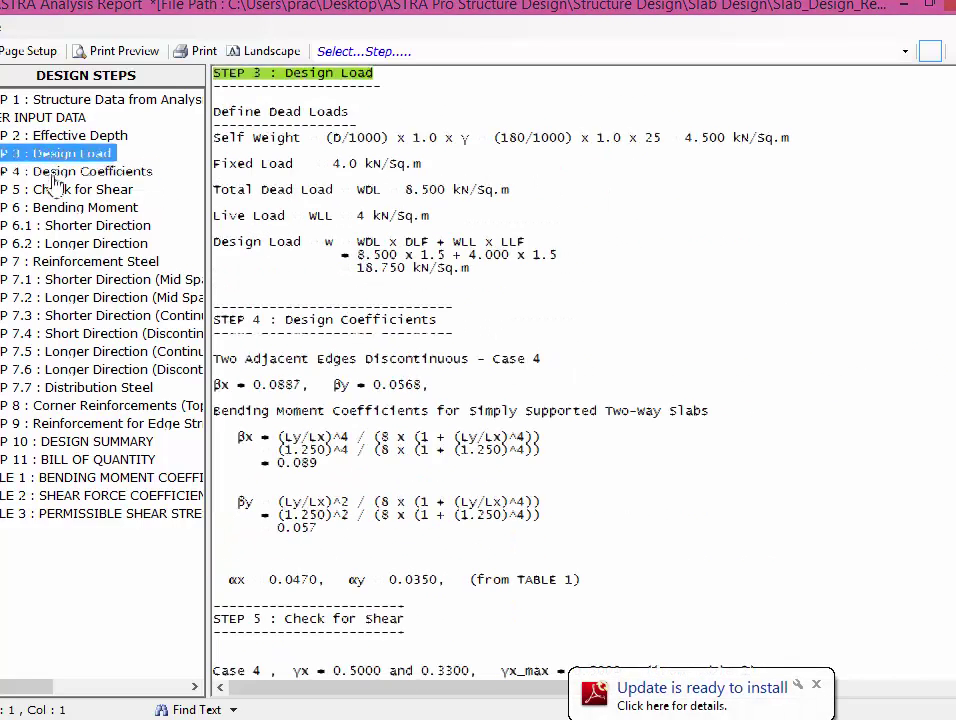
left_click(52, 174)
left_click(48, 189)
left_click(48, 206)
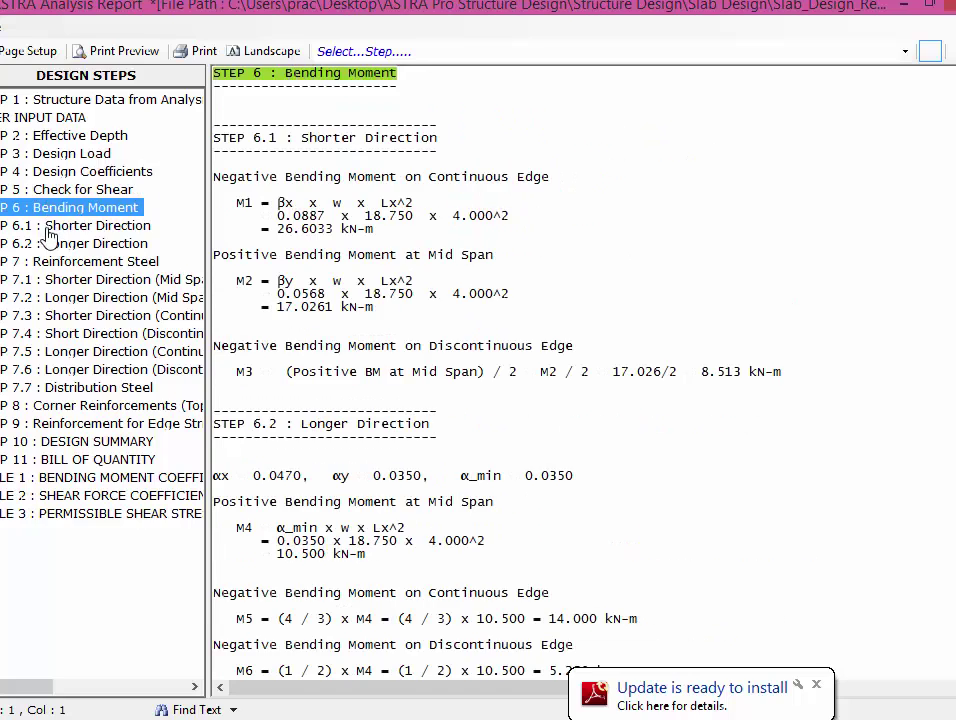
left_click(62, 225)
left_click(68, 244)
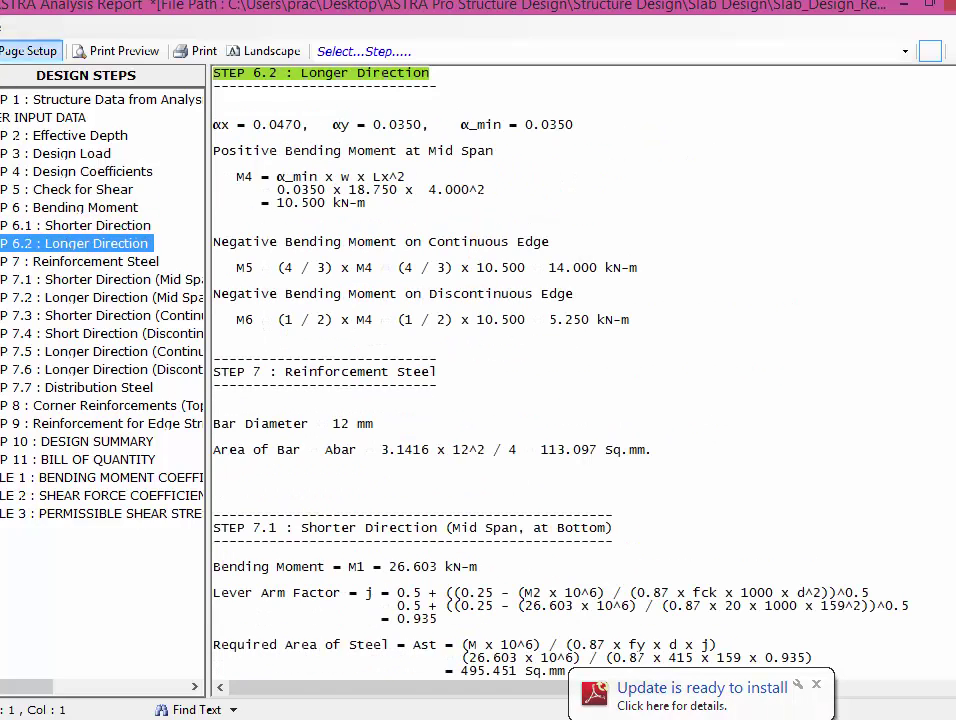
left_click(8, 25)
key("Escape")
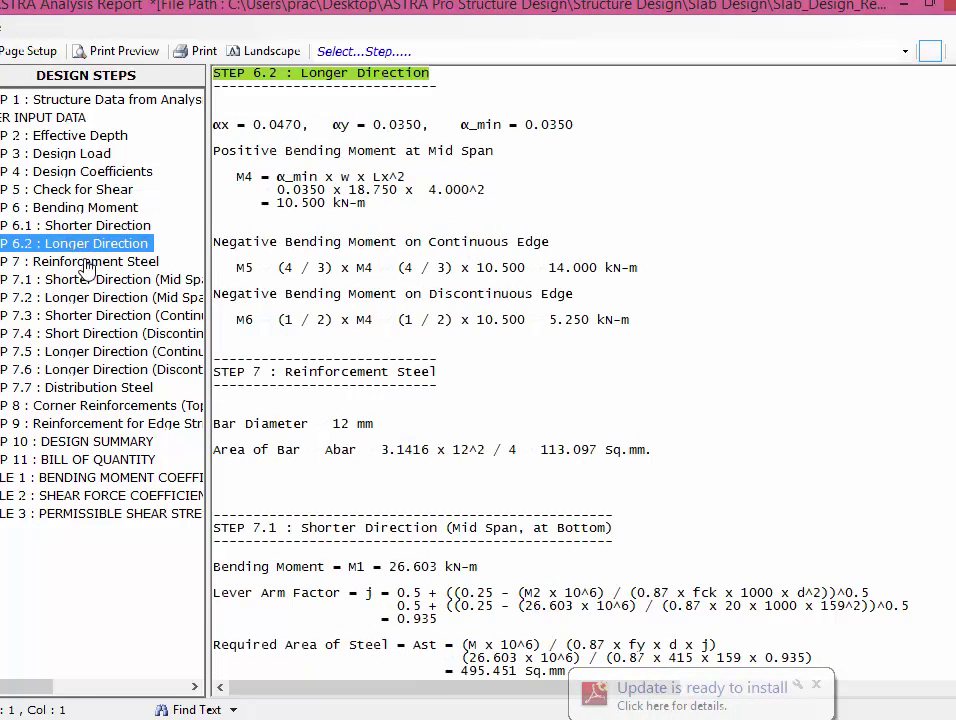
left_click(80, 262)
Step: Review the slab report's design summary, bill of quantity, and coefficient and permissible shear stress tables, and close the report
left_click(70, 441)
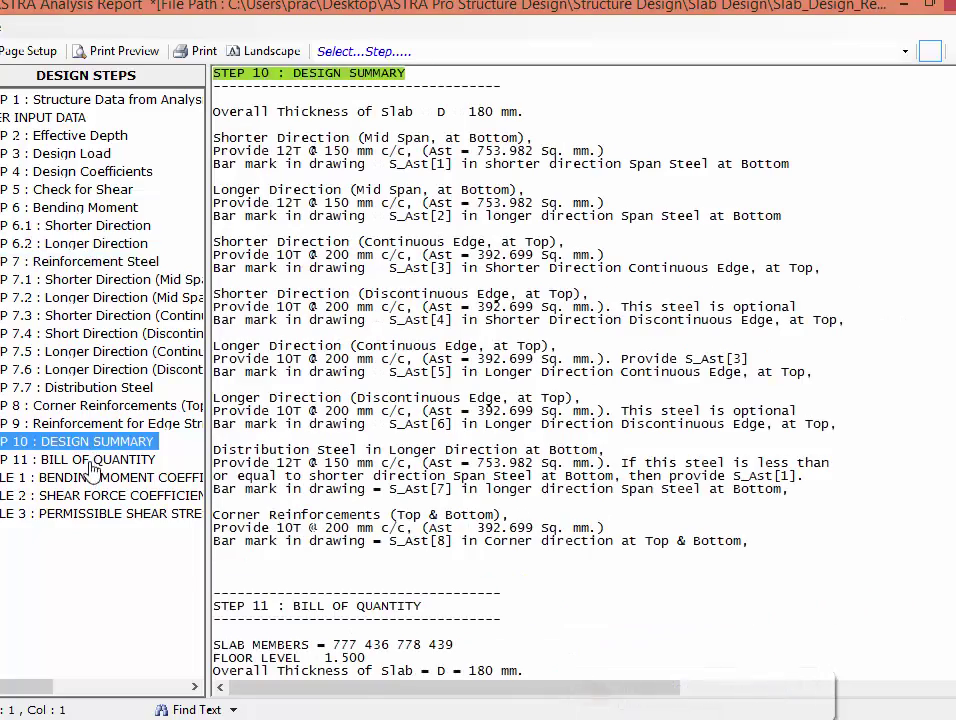
left_click(93, 462)
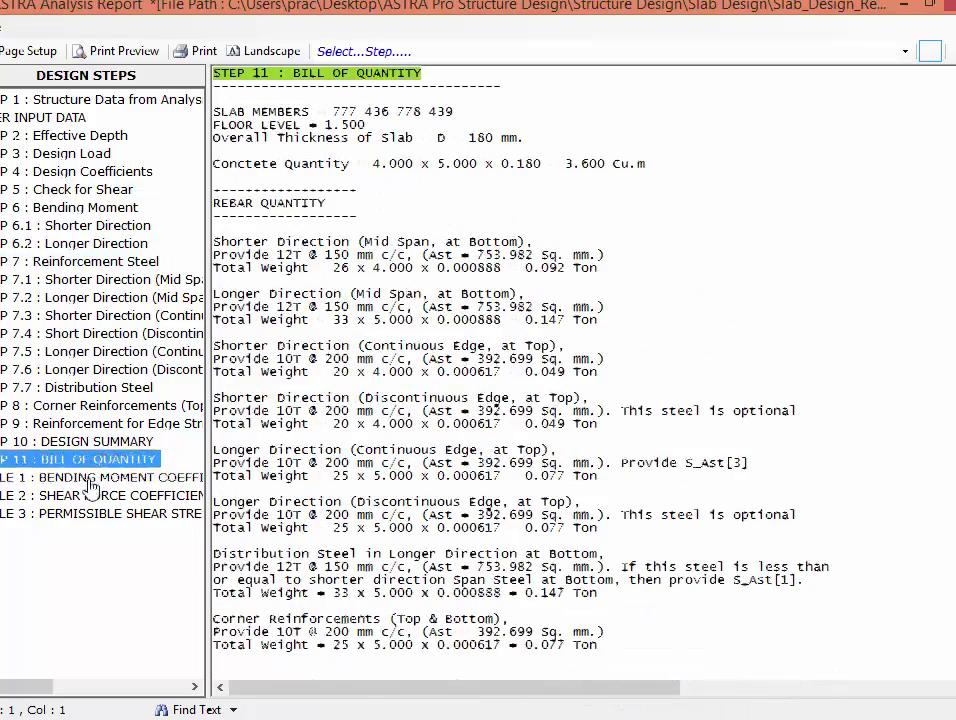
left_click(86, 479)
left_click(89, 496)
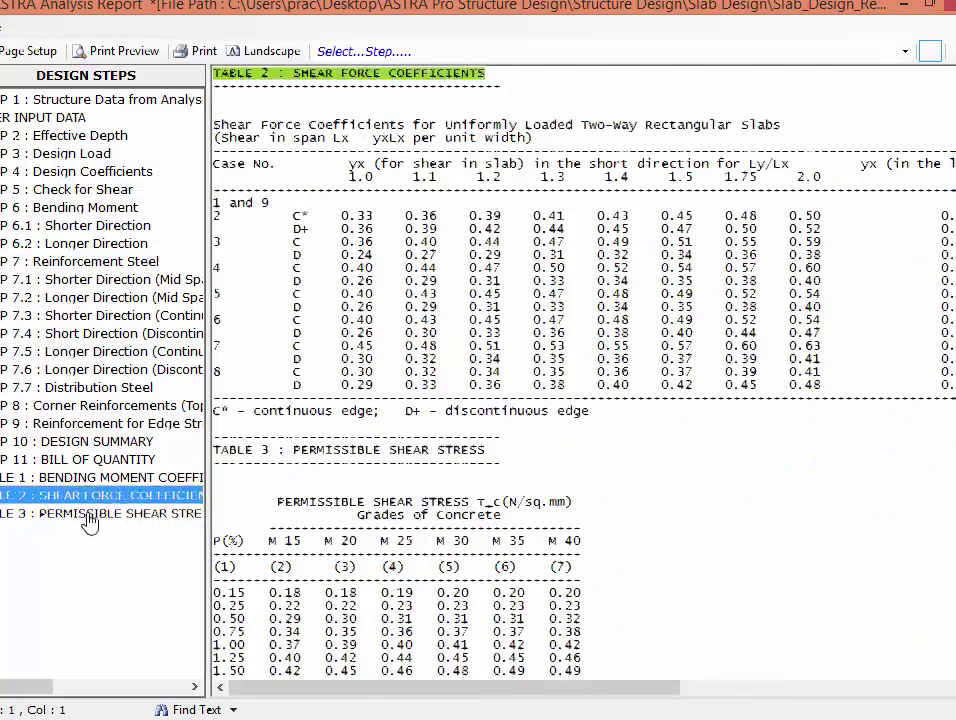
left_click(89, 514)
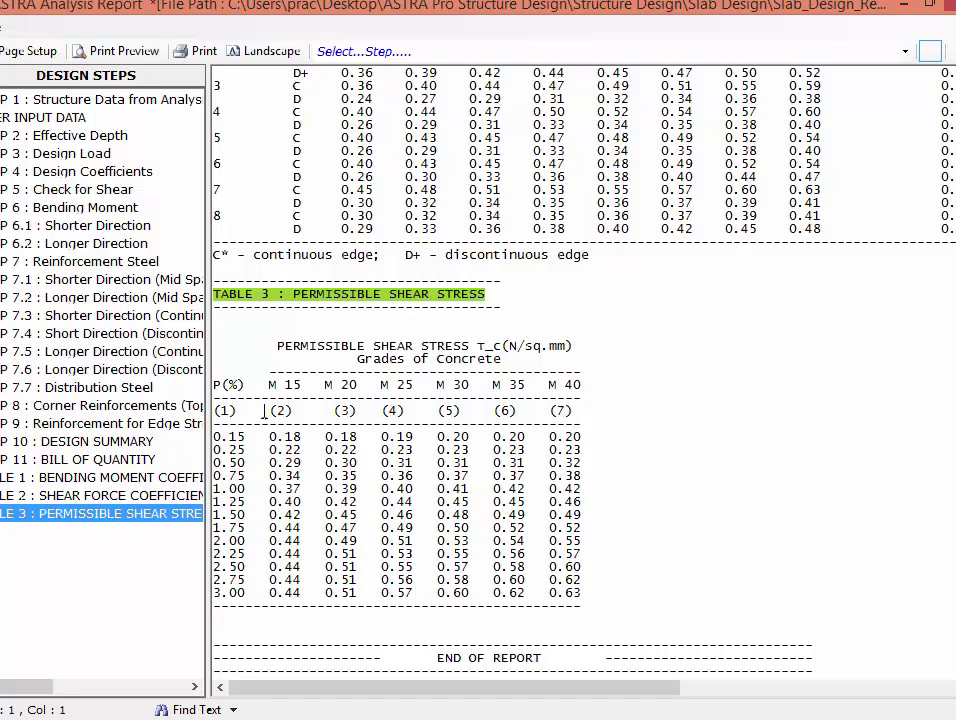
left_click(724, 409)
scroll(724, 408, "up", 1)
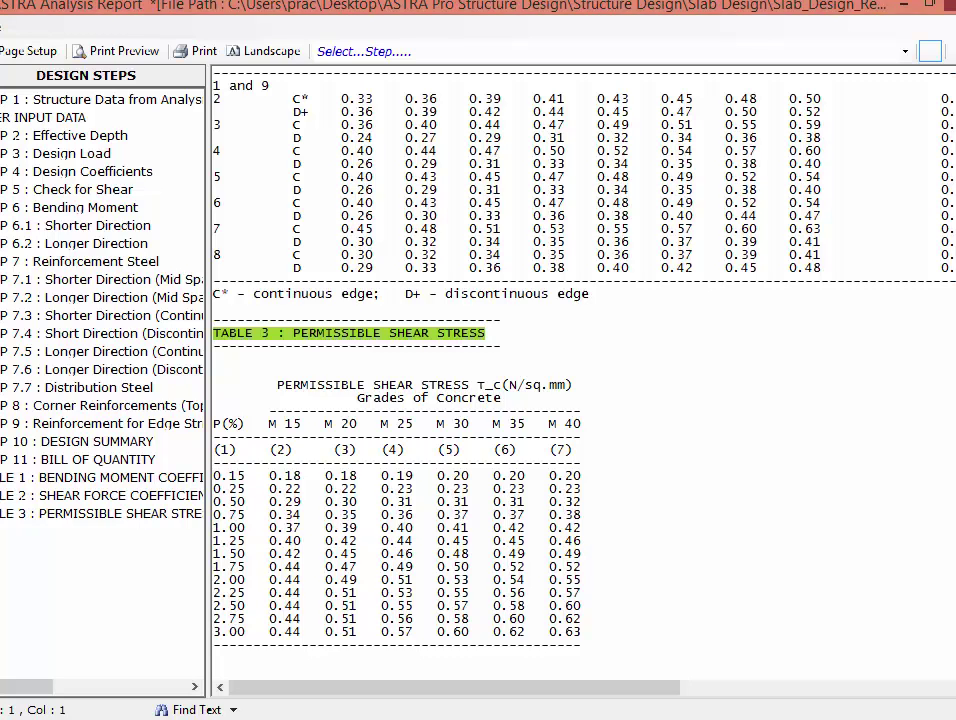
key("alt+F4")
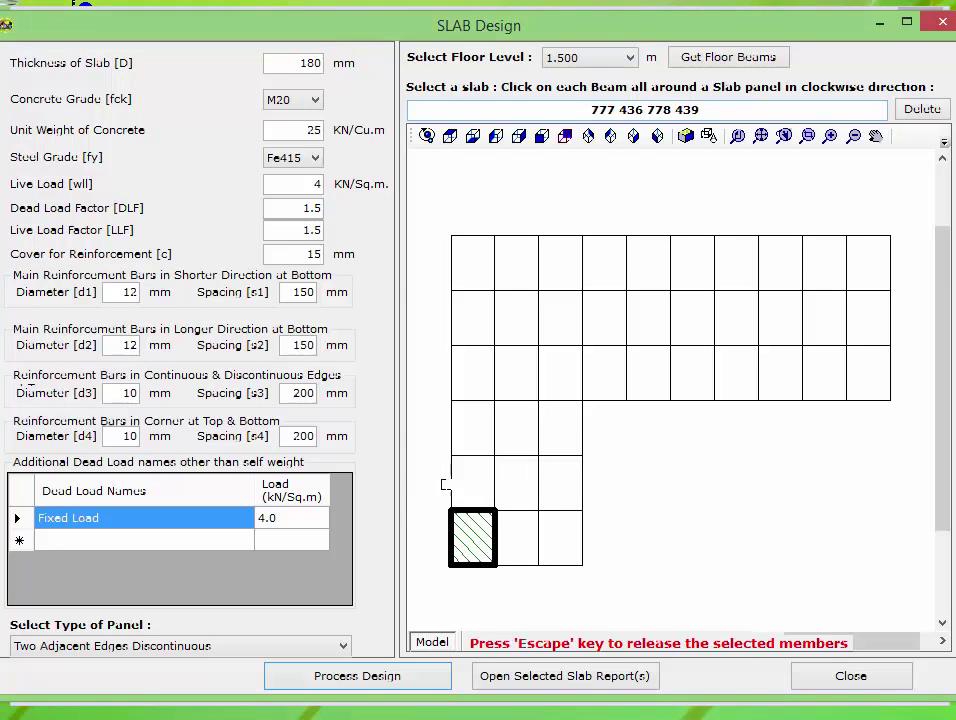
left_click(451, 479)
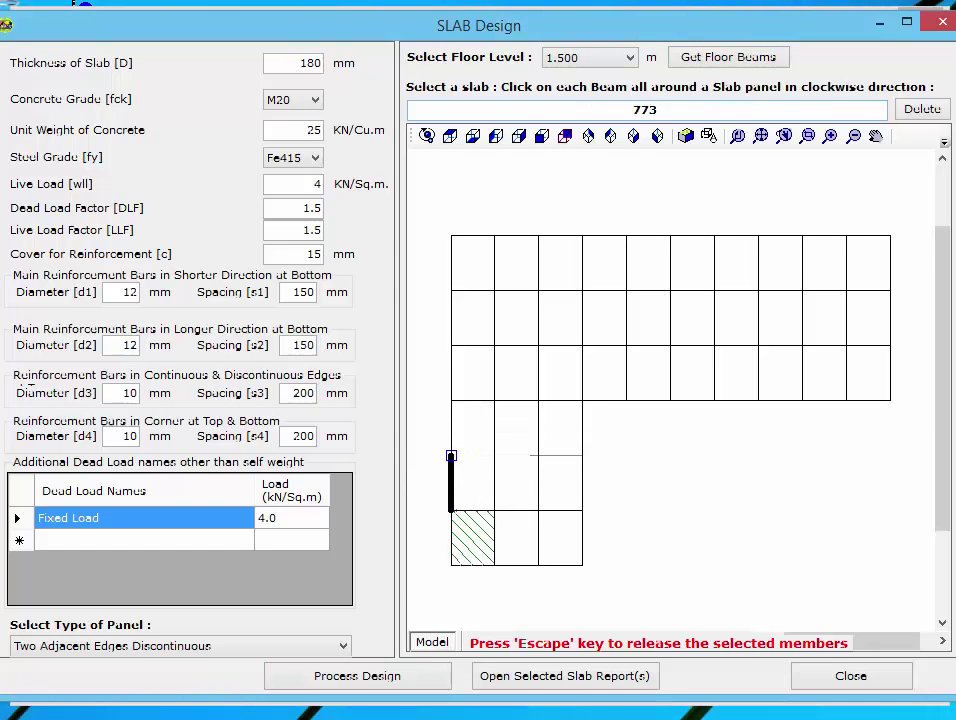
left_click(487, 474)
key("Escape")
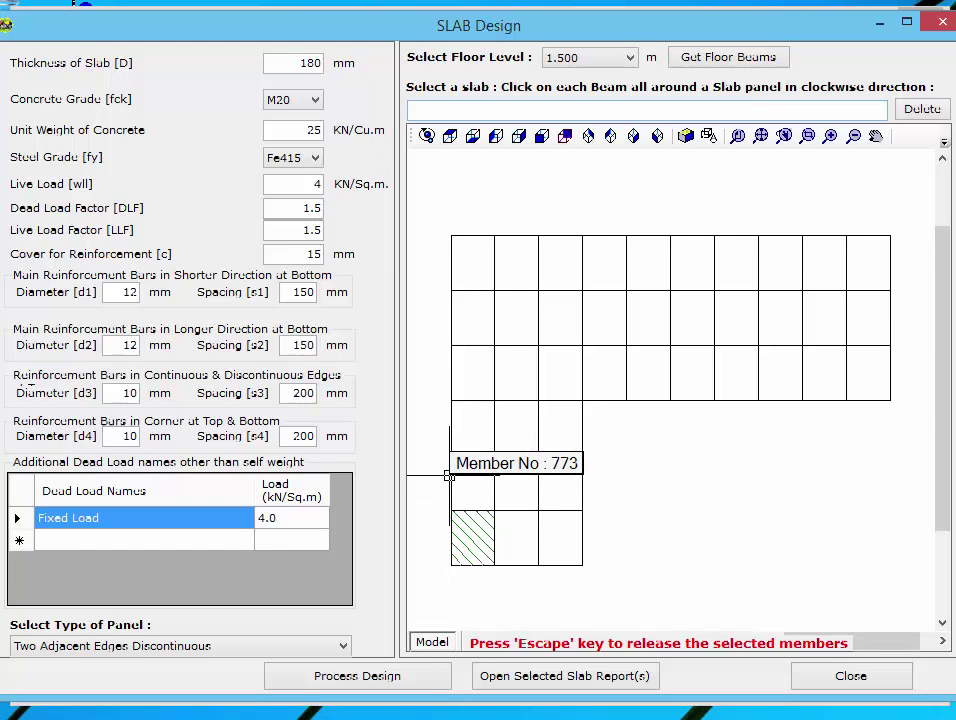
left_click(451, 476)
left_click(494, 480)
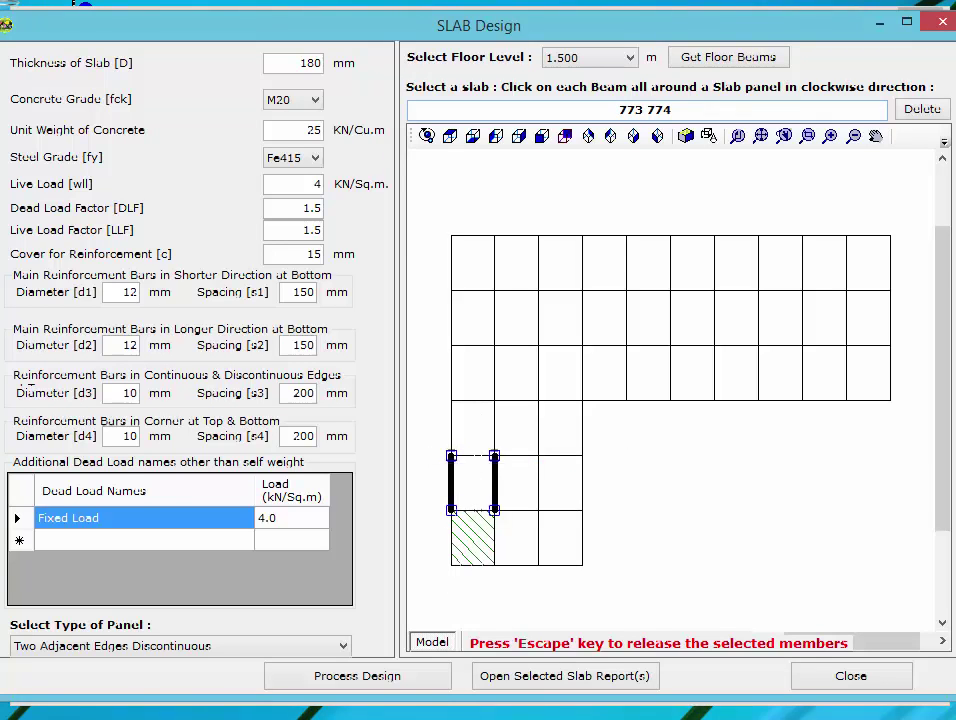
key("Escape")
Step: Select beams 773, 433, 774 and 436 clockwise around the panel directly above the already designed corner slab
scroll(512, 495, "up", 5)
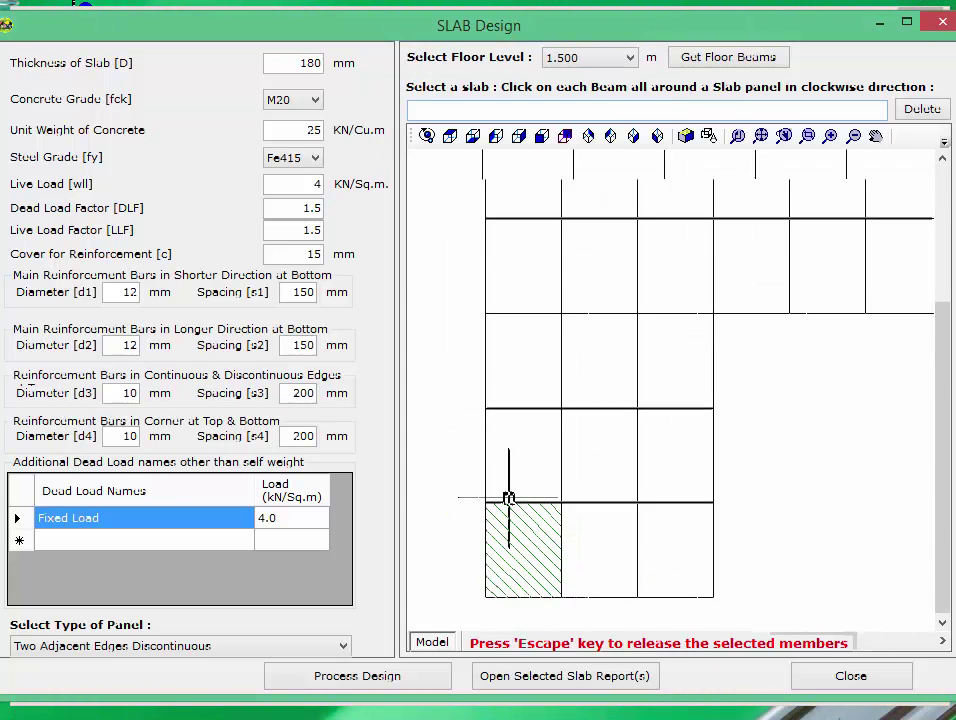
left_click(478, 421)
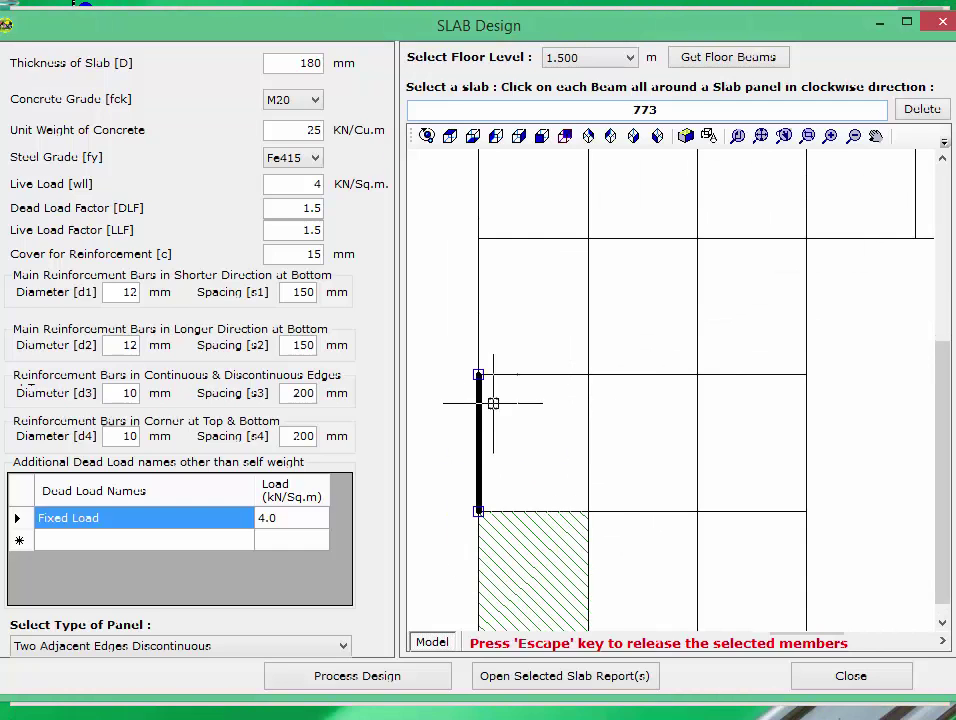
left_click(518, 375)
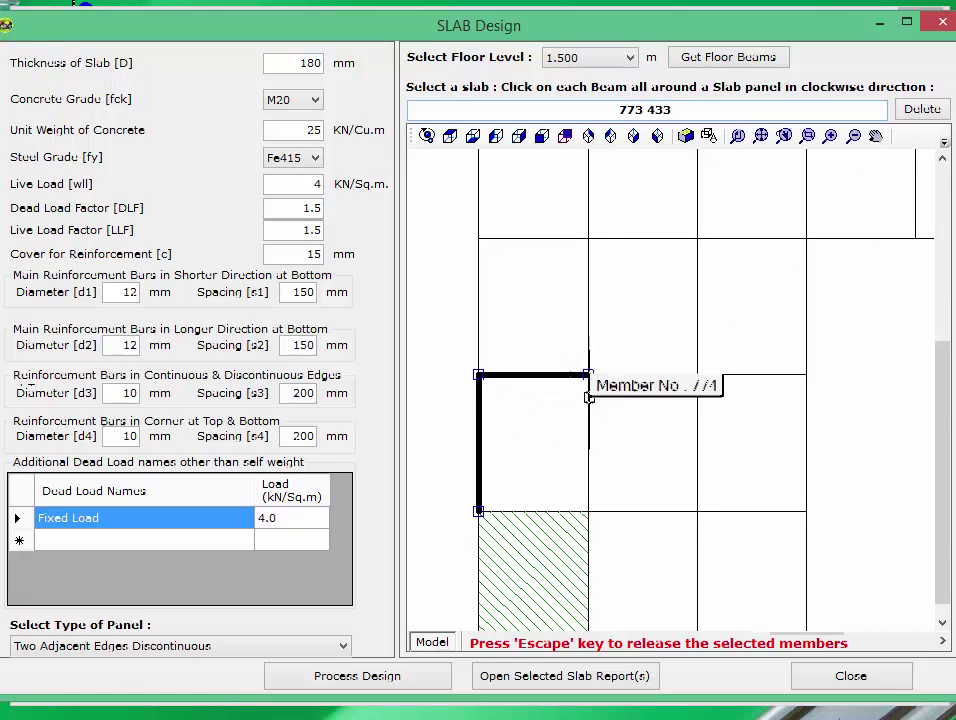
left_click(587, 420)
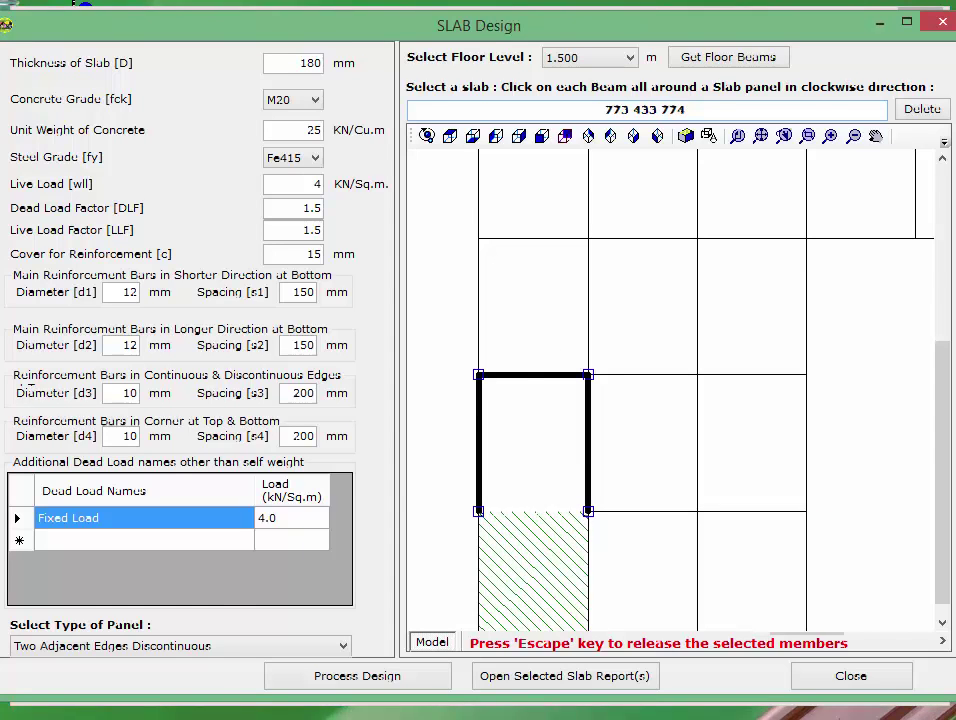
left_click(545, 513)
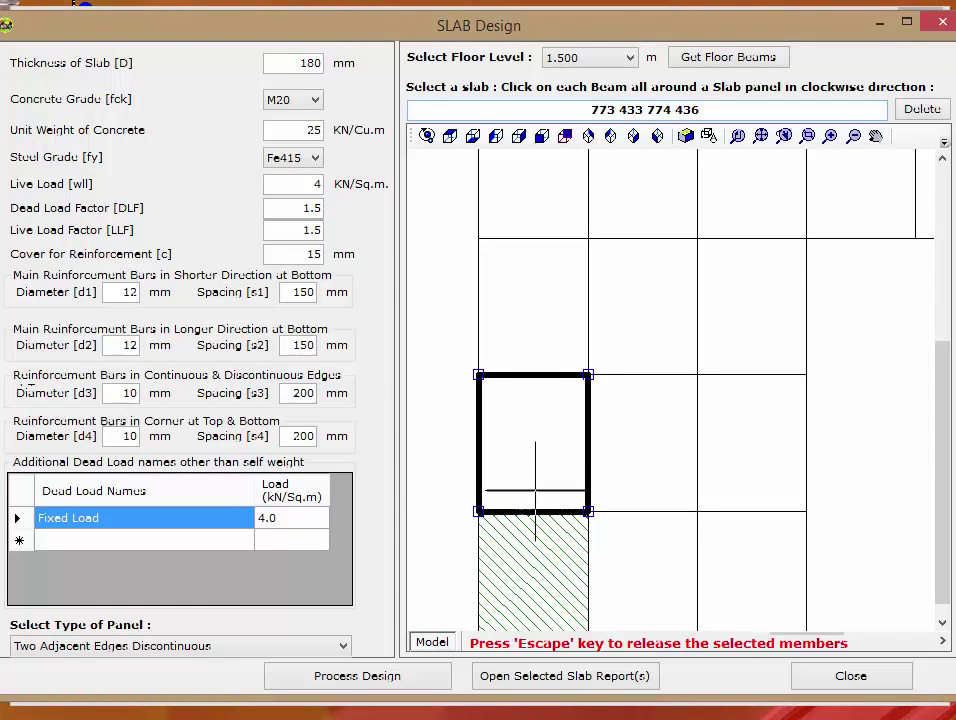
Step: Process this panel's design as One Long Edge Discontinuous, review and close its report, and release the selected beams
left_click(166, 655)
left_click(140, 553)
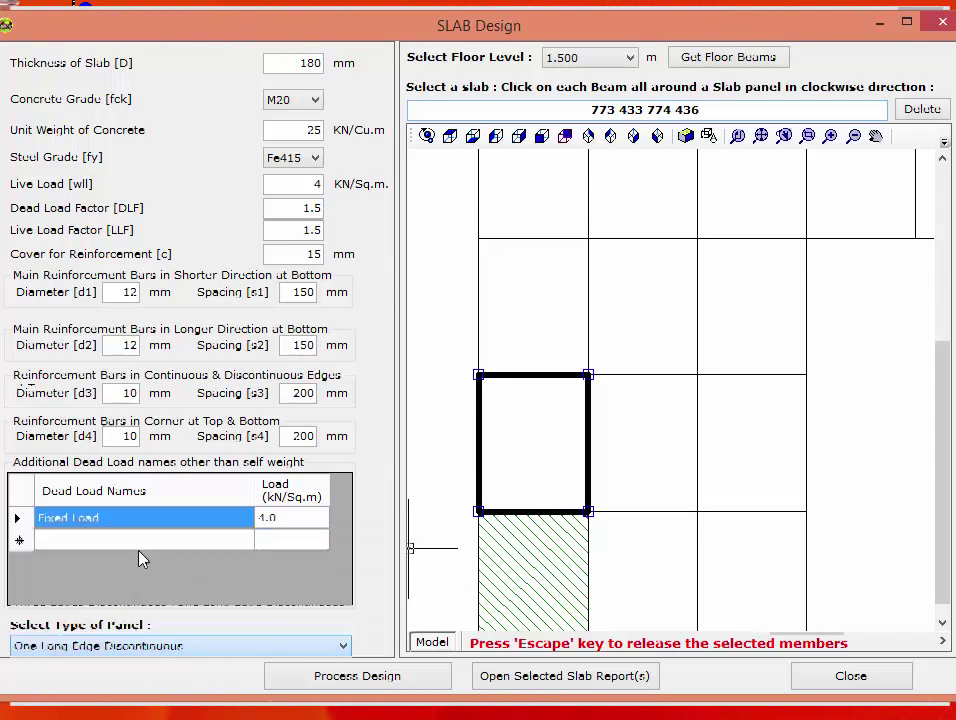
left_click(343, 680)
left_click(637, 436)
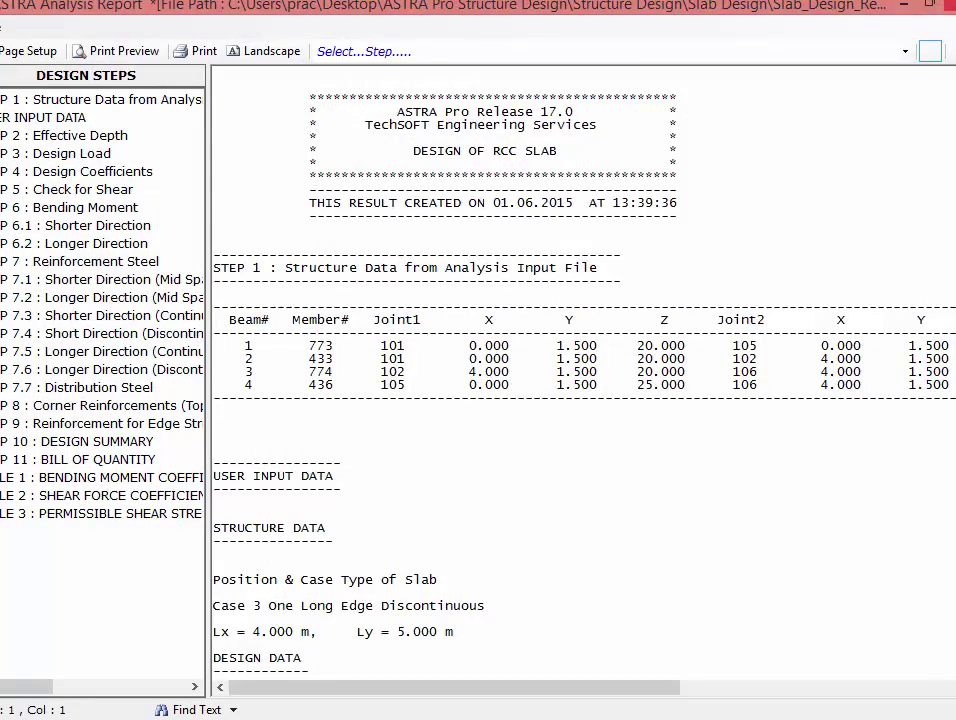
scroll(583, 375, "down", 20)
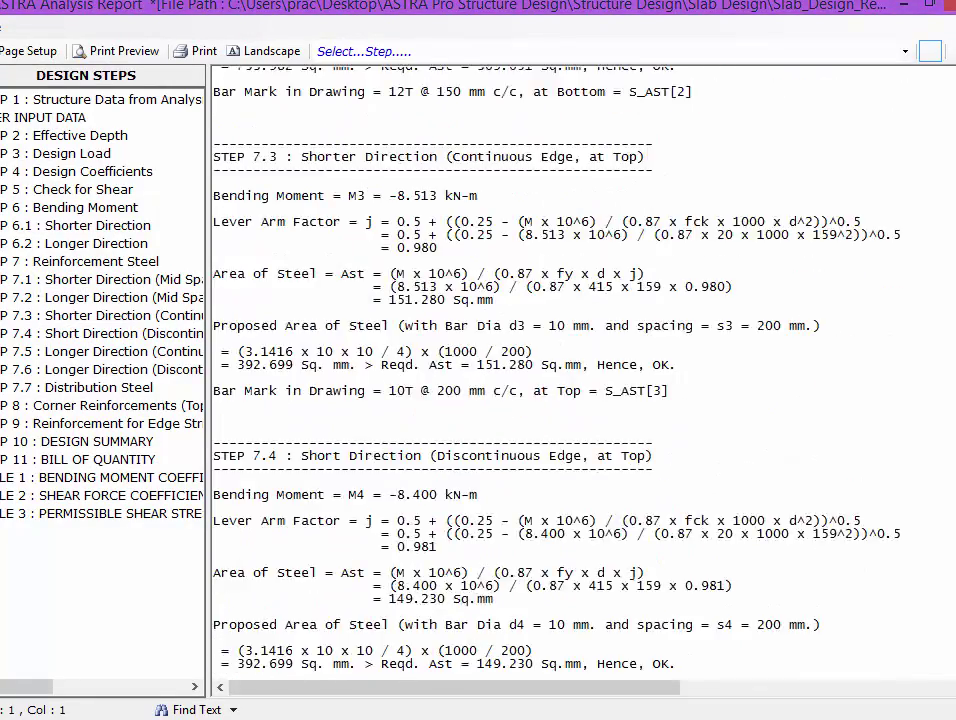
scroll(583, 375, "down", 20)
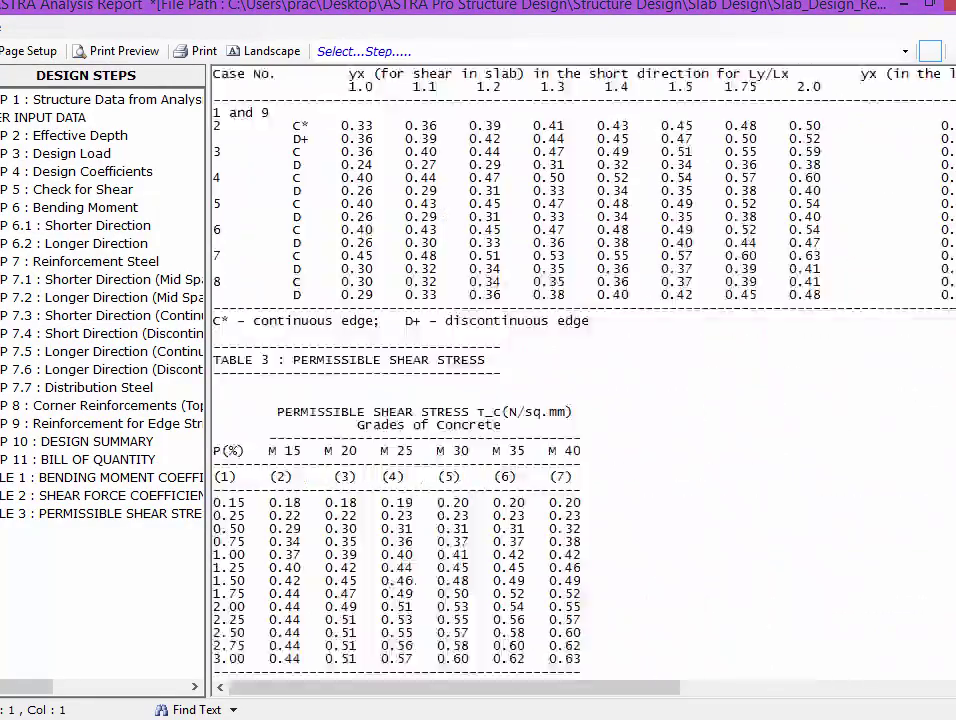
scroll(905, 337, "down", 2)
left_click(942, 4)
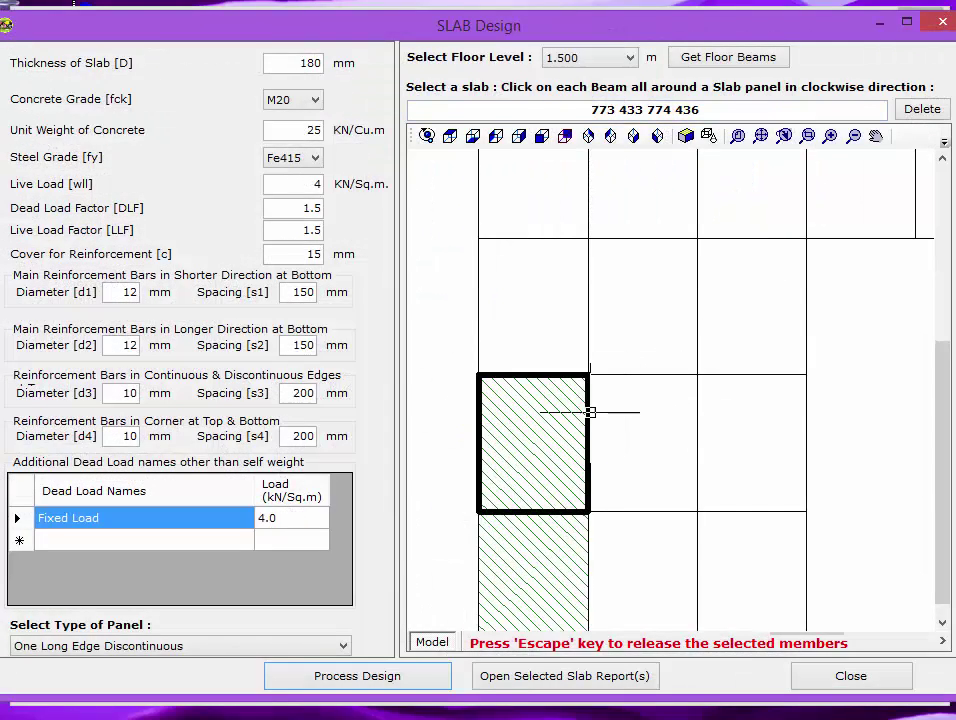
key("Escape")
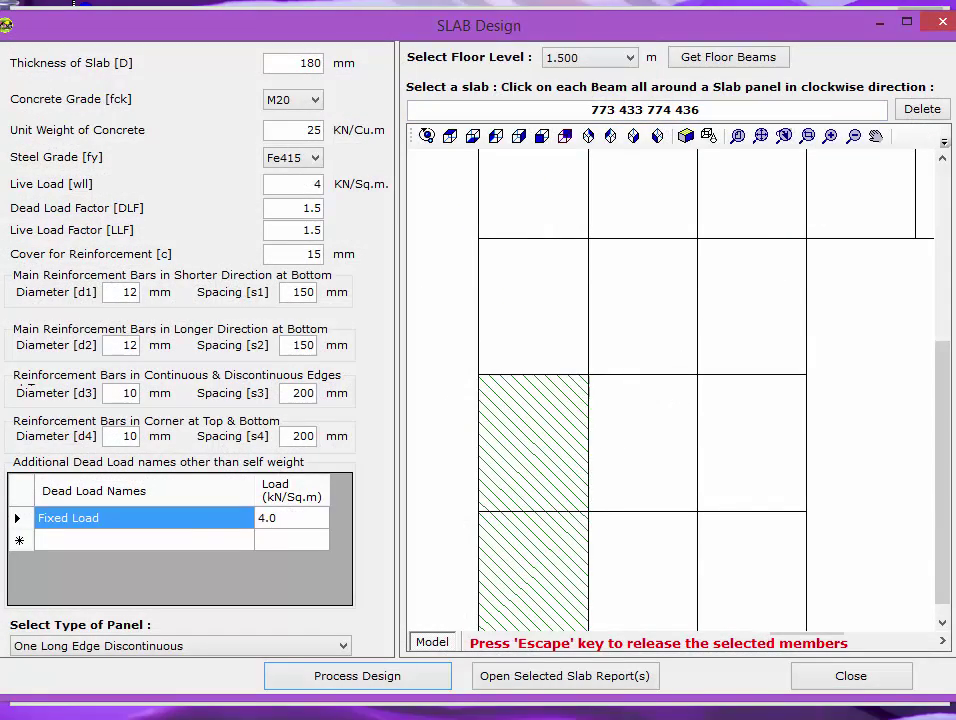
Step: Select beams 774, 434, 775 and 437 clockwise around the interior panel beside the slab just designed
left_click(590, 412)
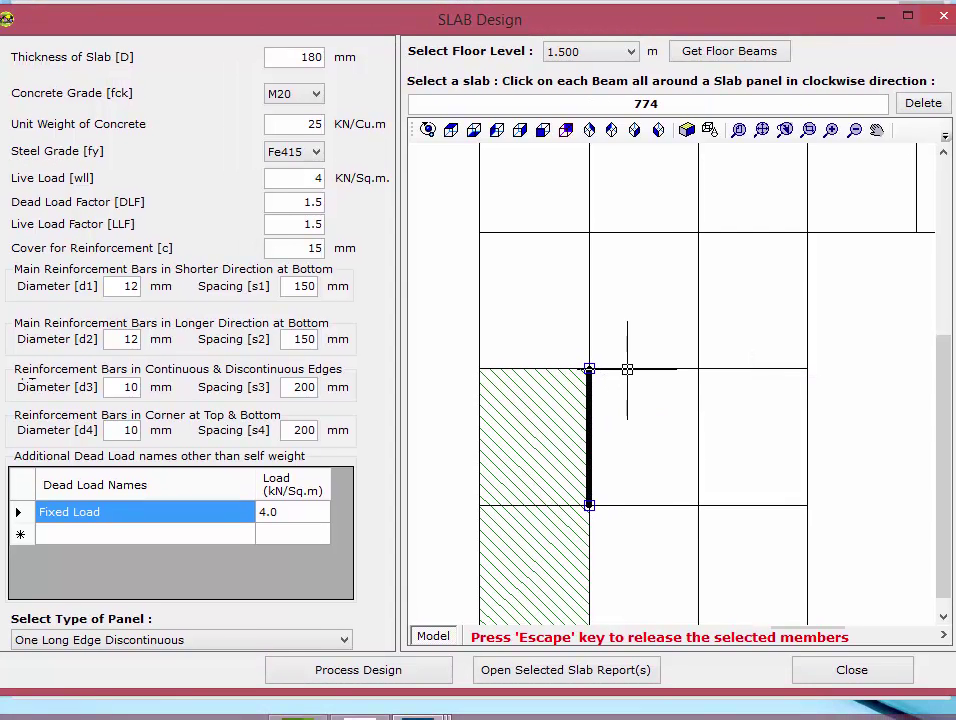
left_click(625, 373)
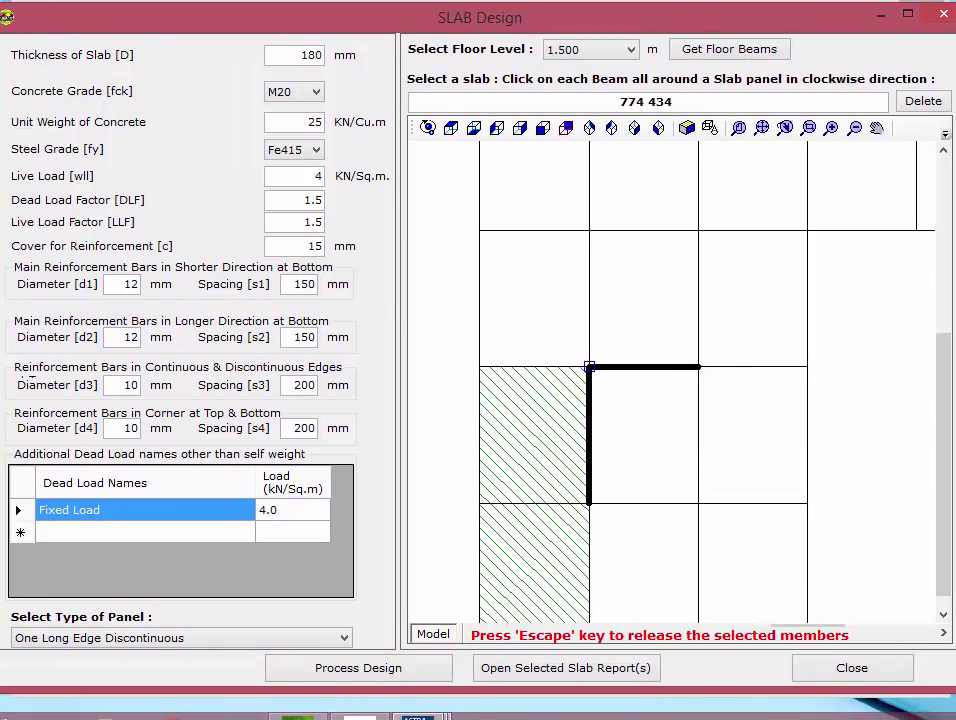
left_click(698, 430)
left_click(660, 506)
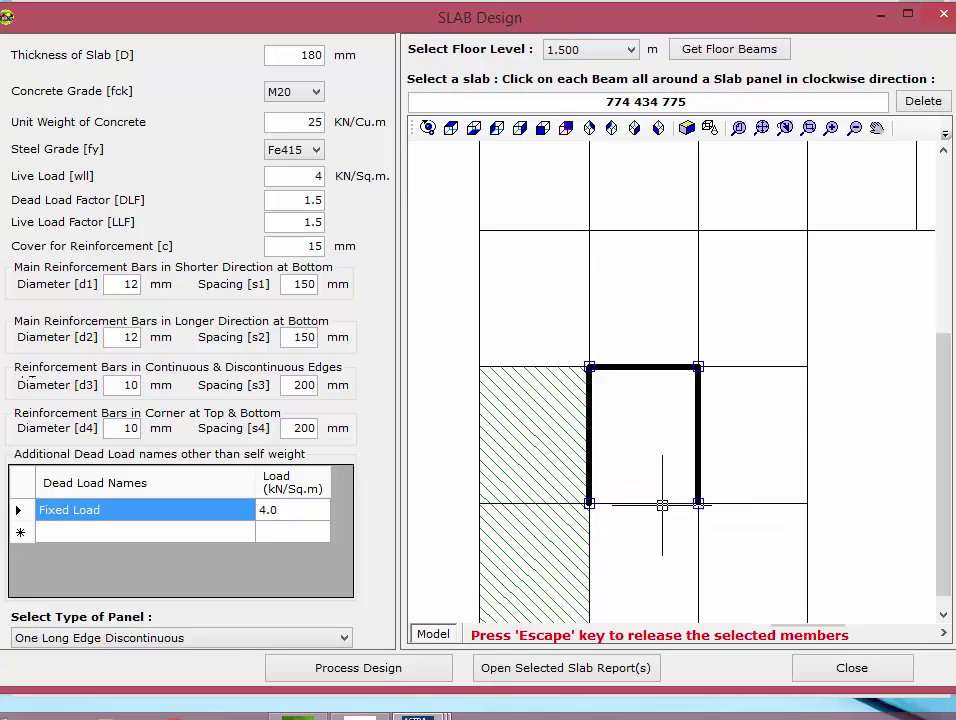
Step: Process the selected panel's design with the panel type Interior Panels and close the resulting slab report
left_click(316, 642)
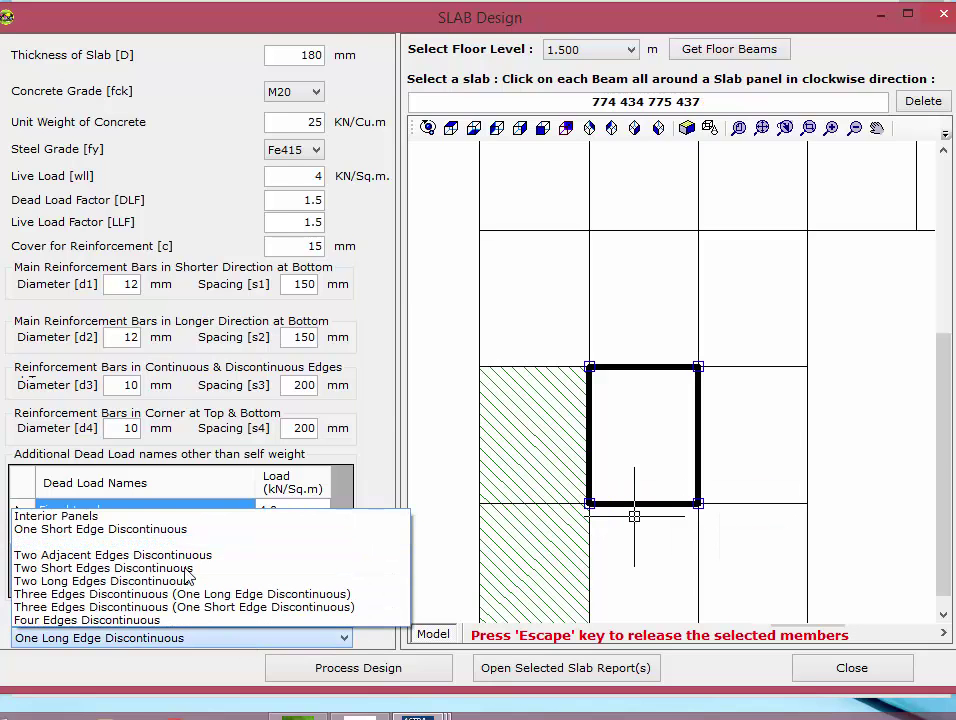
left_click(180, 518)
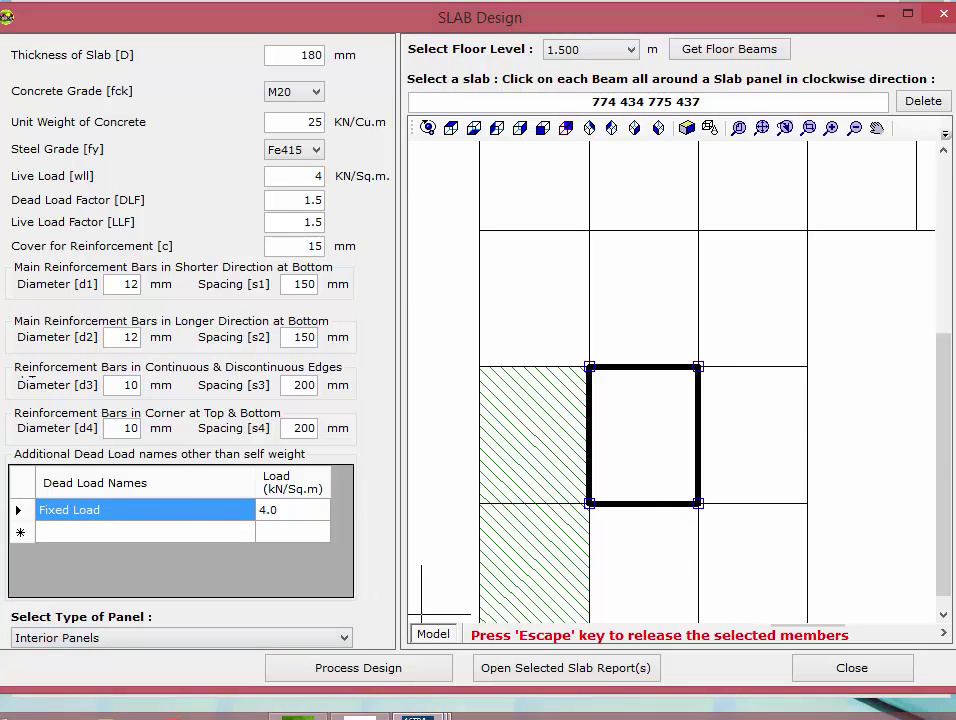
left_click(375, 678)
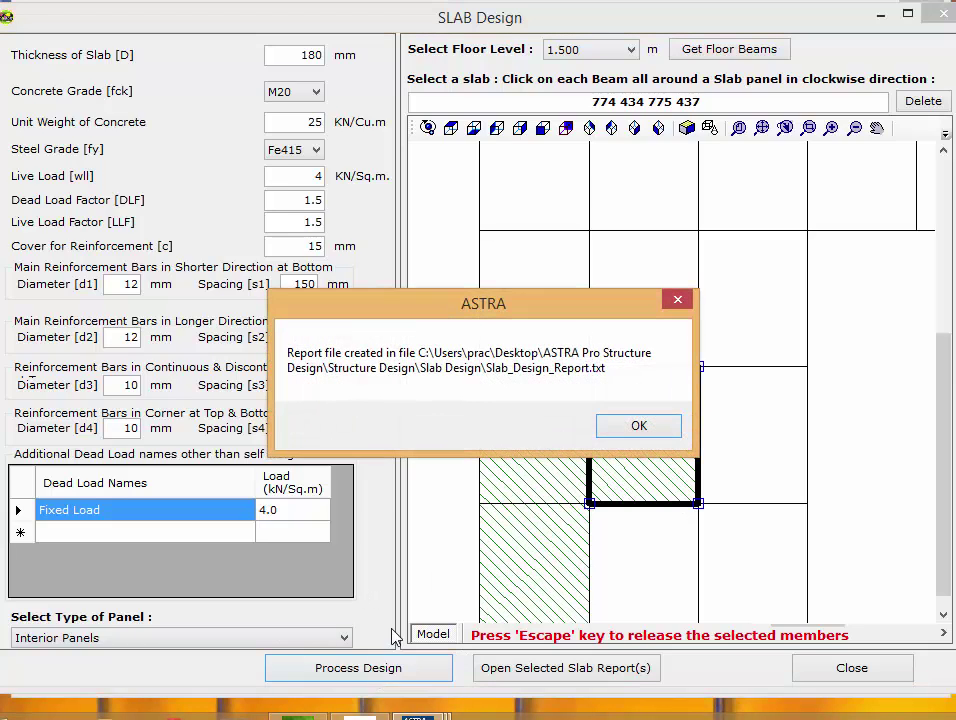
left_click(639, 427)
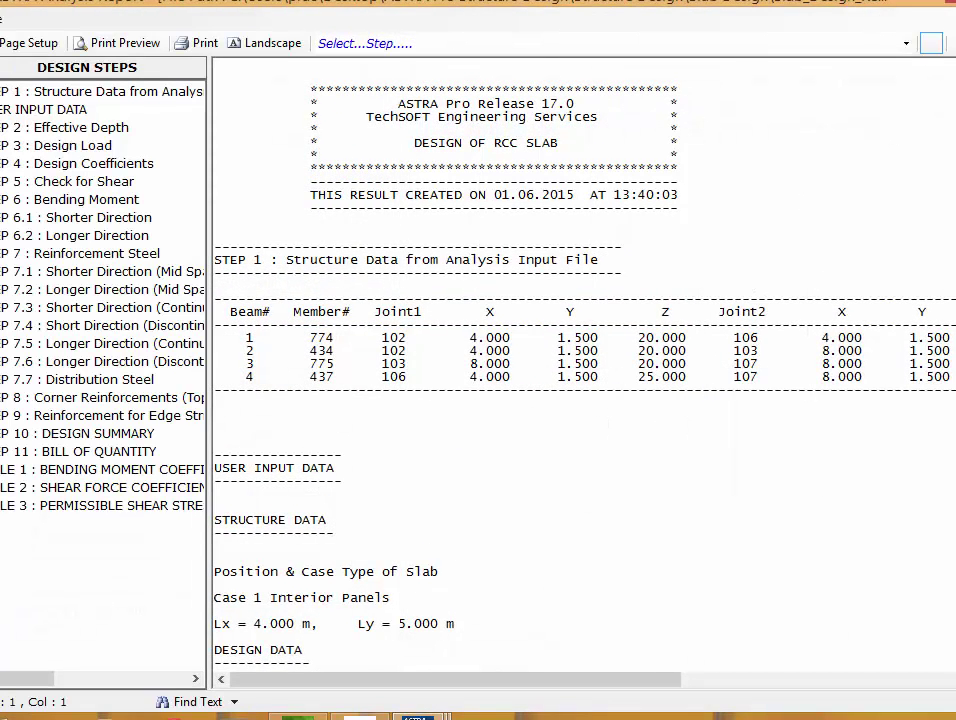
key("alt+F4")
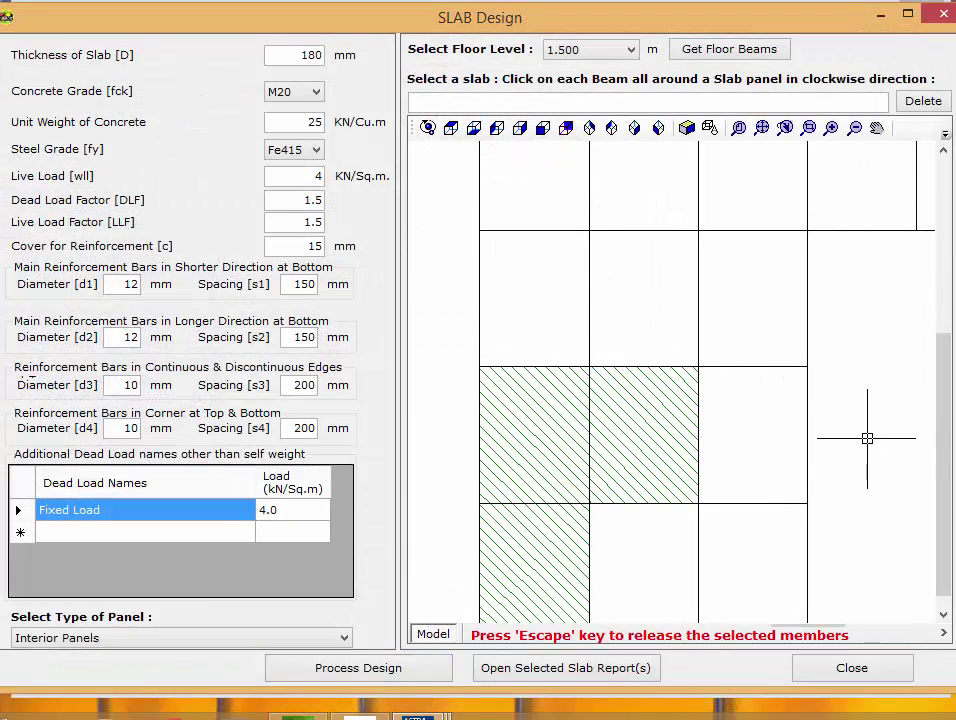
Step: Select the hatched interior slab to check which beam members surround it, and release the selection
left_click(651, 404)
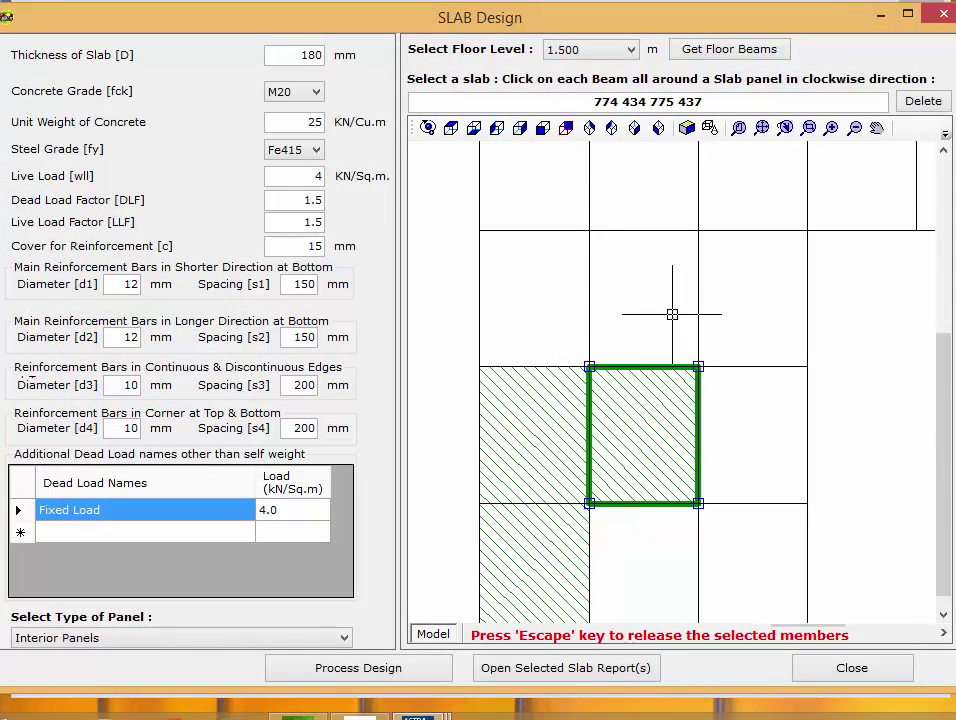
left_click_drag(730, 97, 624, 102)
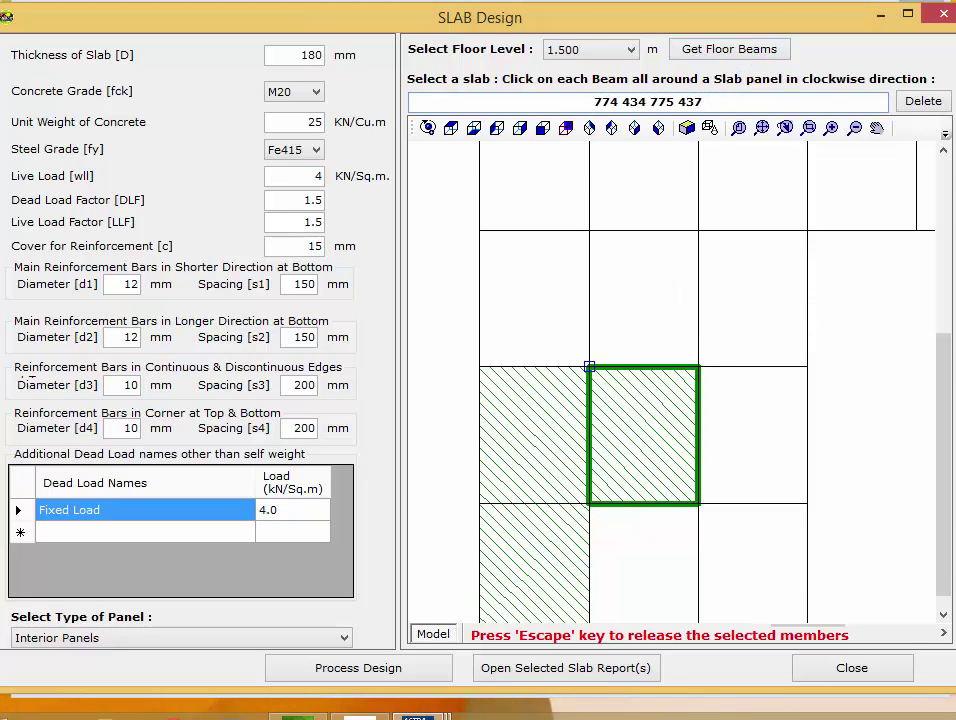
scroll(761, 277, "down", 3)
key("Escape")
mouse_move(704, 360)
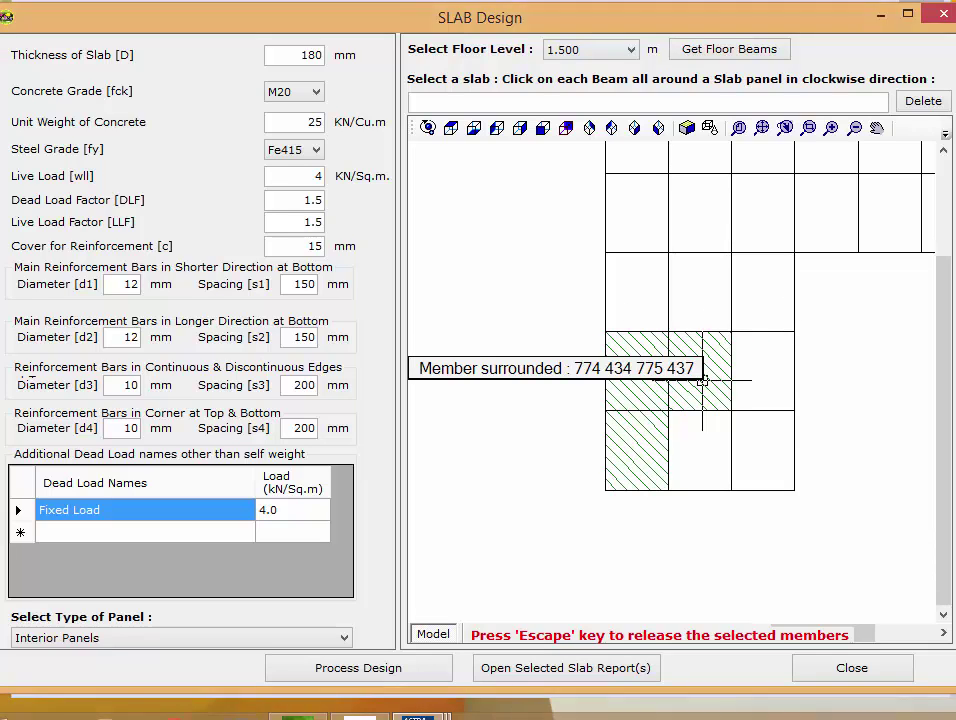
Step: Change the floor level to 4.500 m and load that floor's beams
left_click(625, 54)
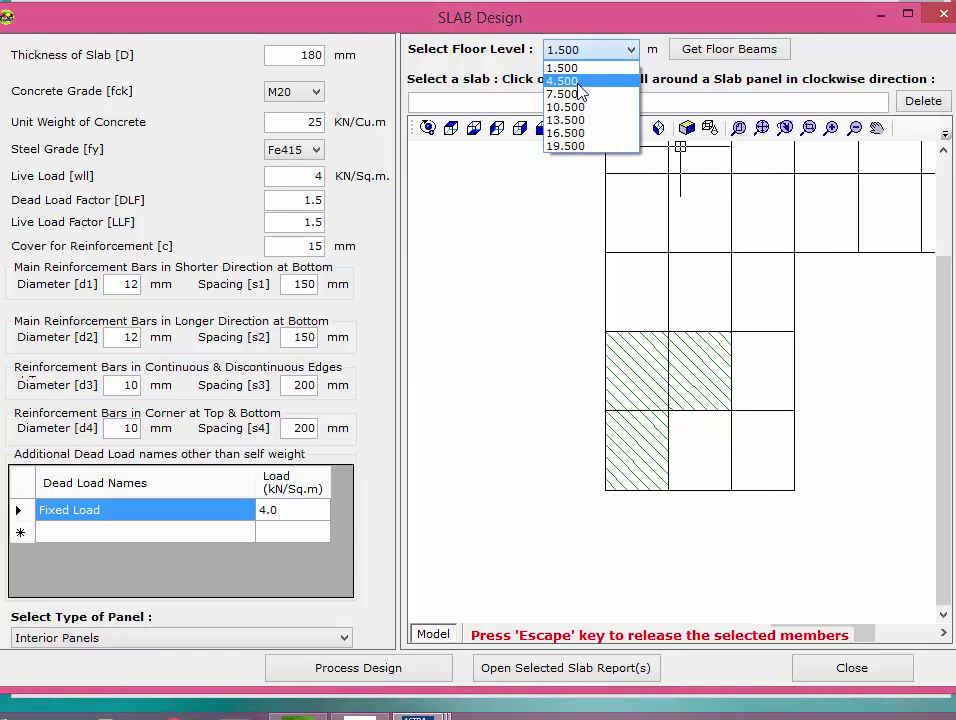
left_click(563, 81)
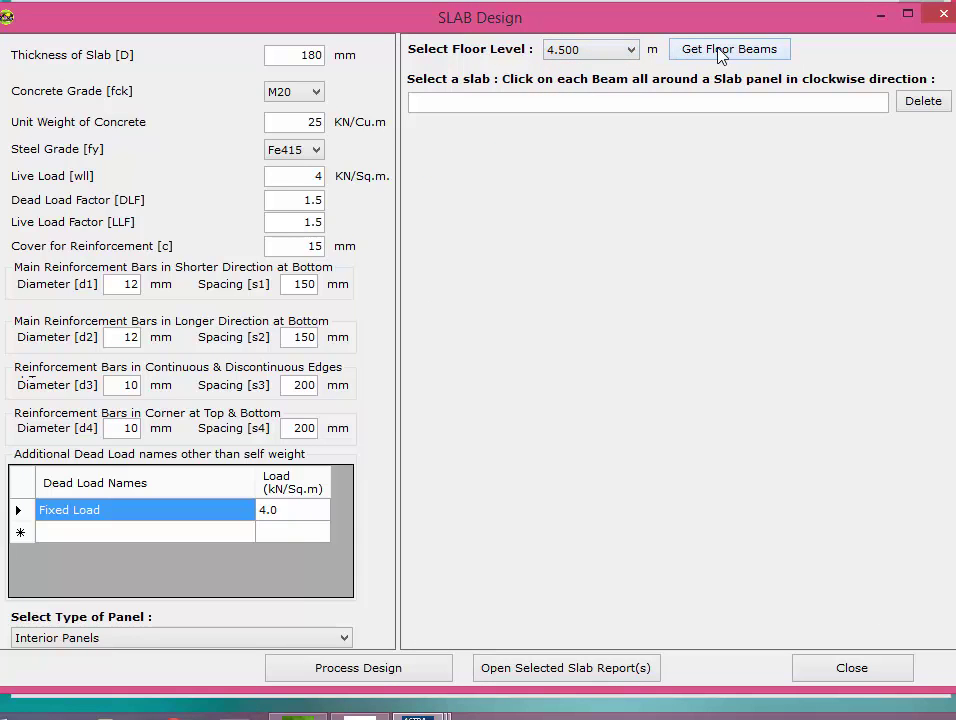
left_click(722, 53)
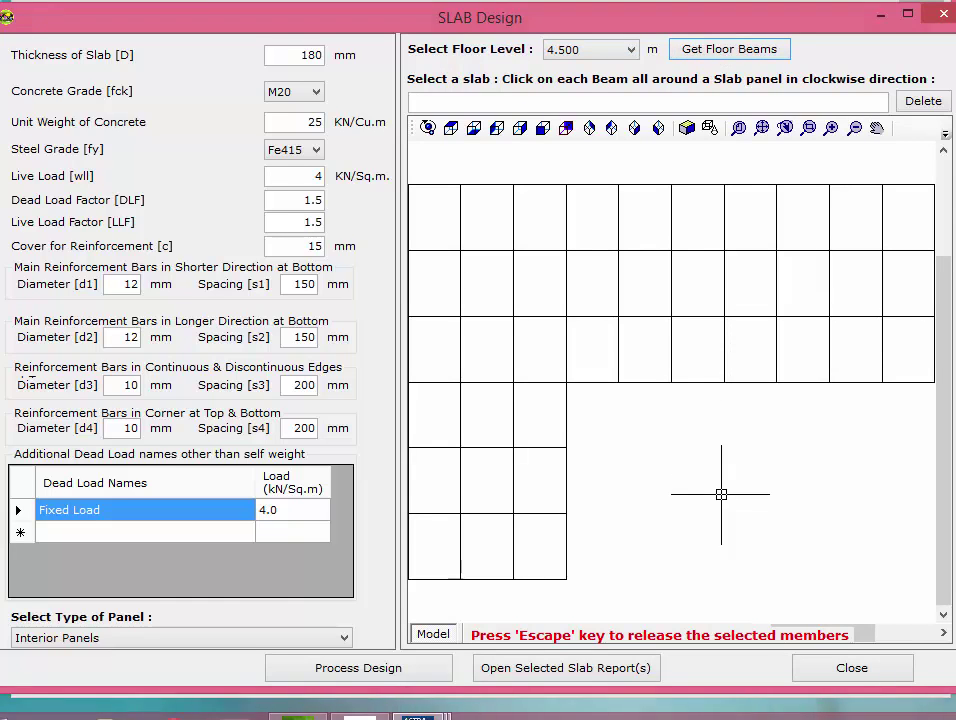
Step: Select beams 822, 485, 823 and 488 clockwise around the outer corner panel of the 4.500 m floor's lower wing
scroll(821, 464, "down", 1)
scroll(821, 464, "down", 1)
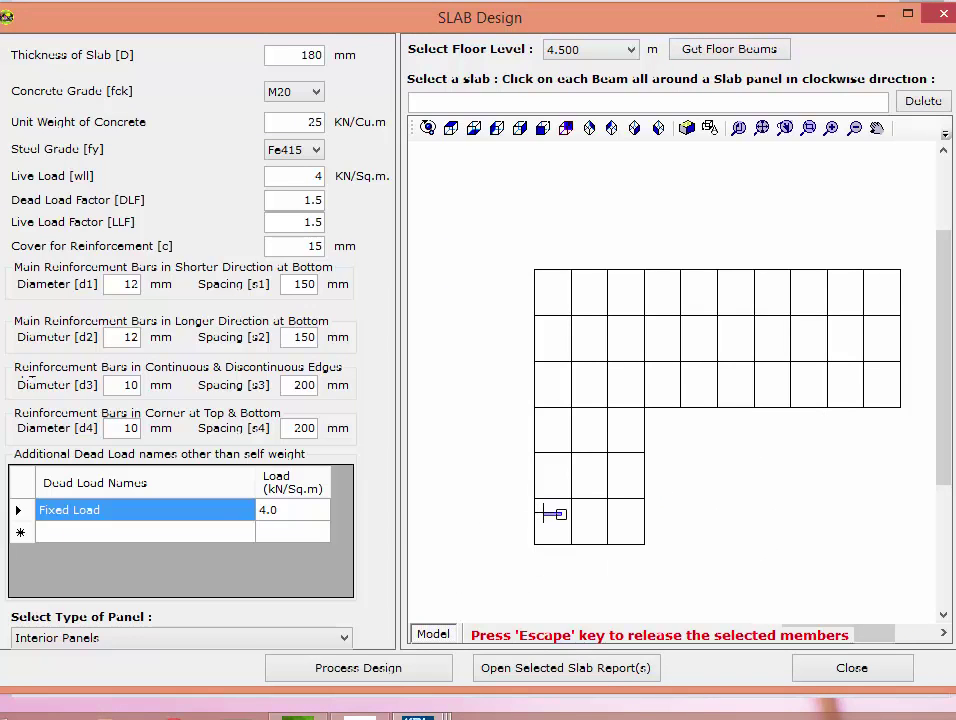
scroll(538, 516, "up", 4)
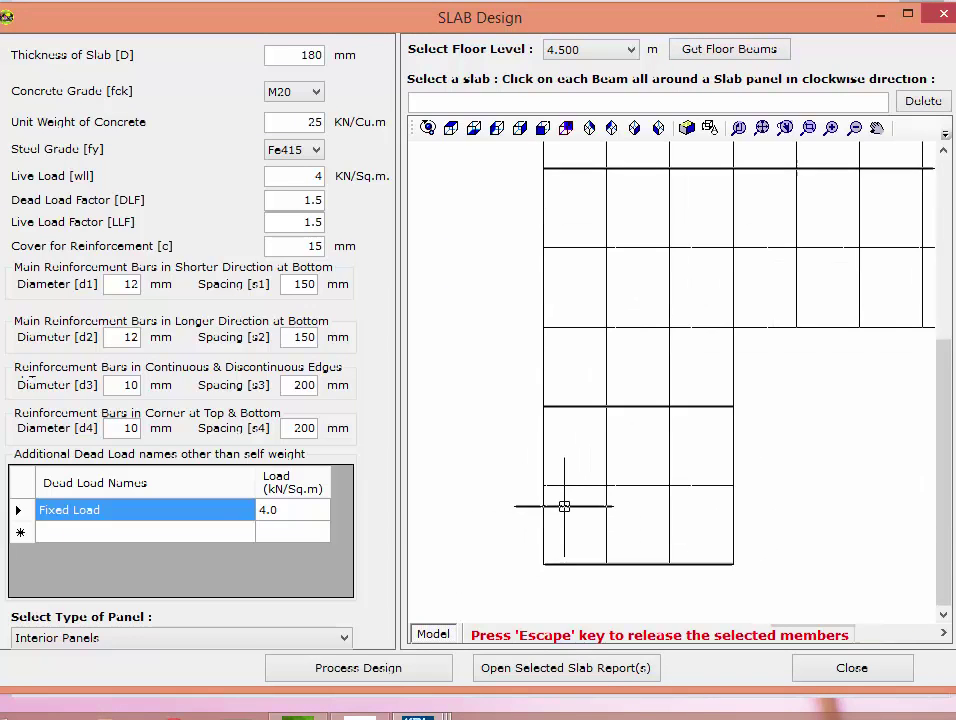
left_click(540, 502)
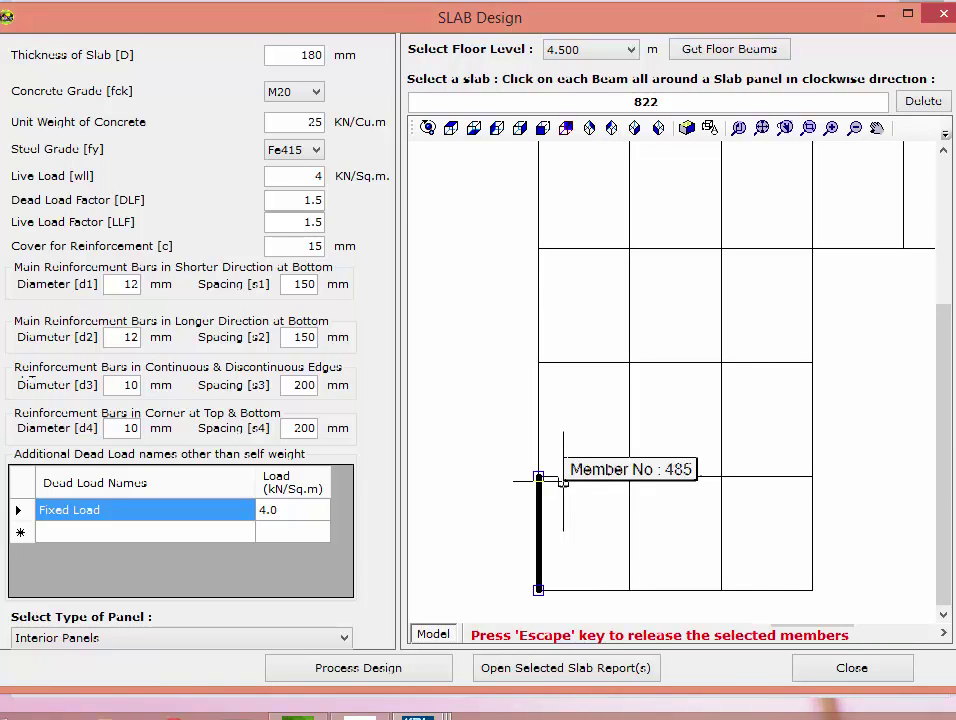
left_click(559, 478)
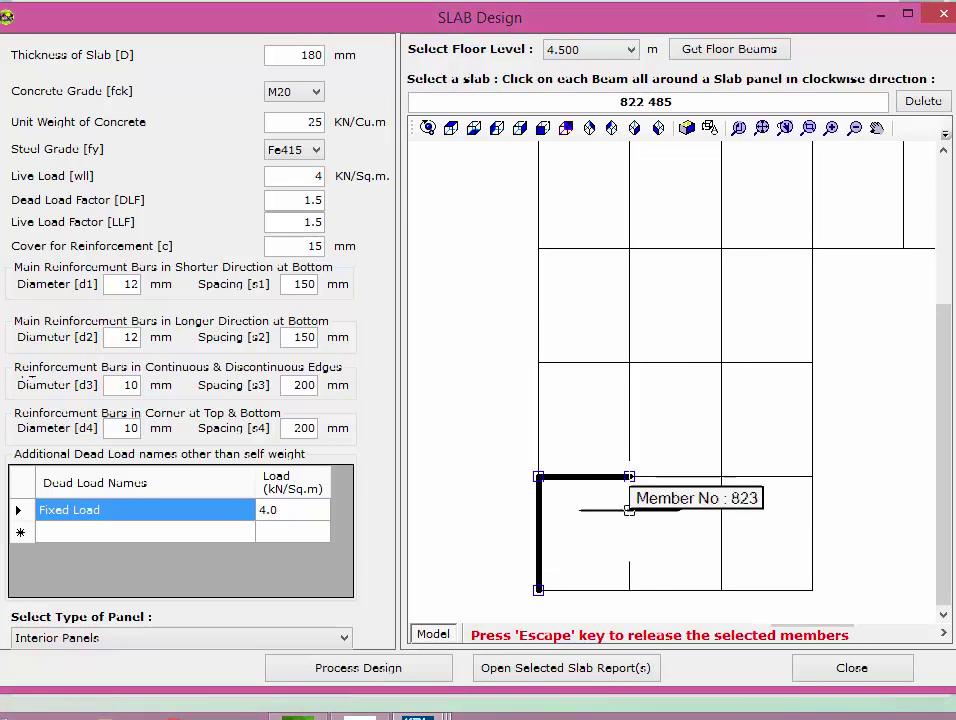
left_click(630, 510)
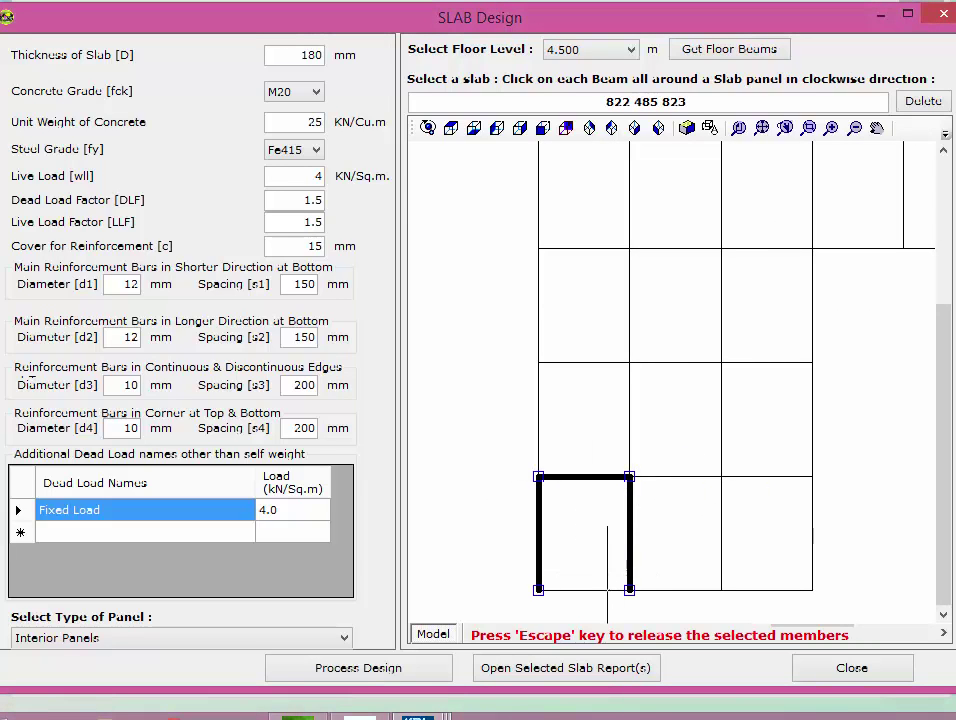
left_click(601, 592)
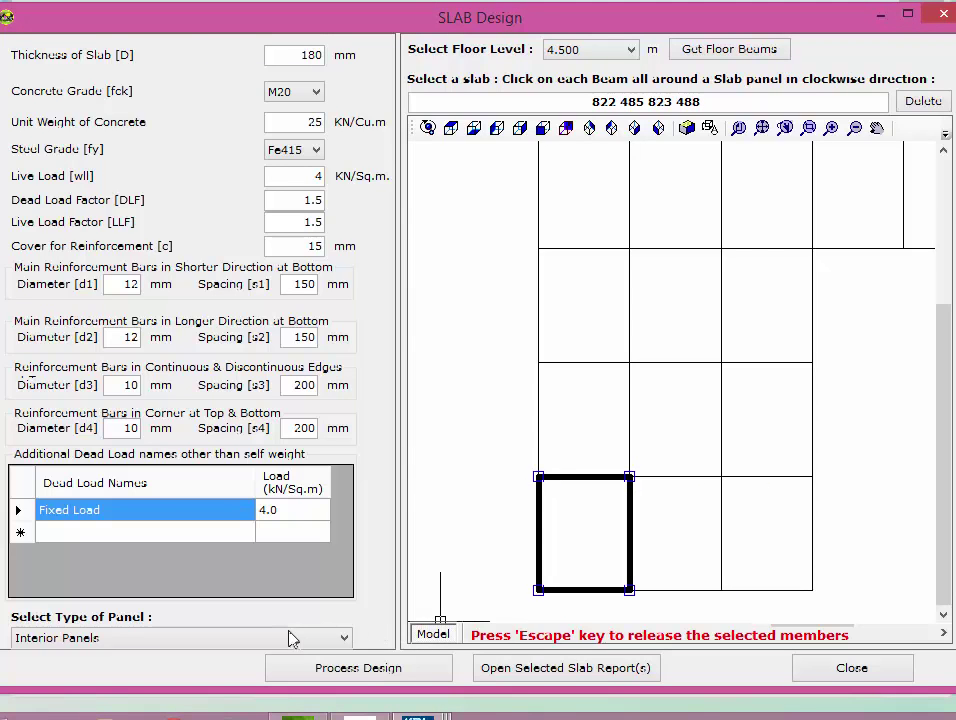
Step: Process the corner panel's design as Two Adjacent Edges Discontinuous and open its slab report
left_click(290, 638)
left_click(268, 558)
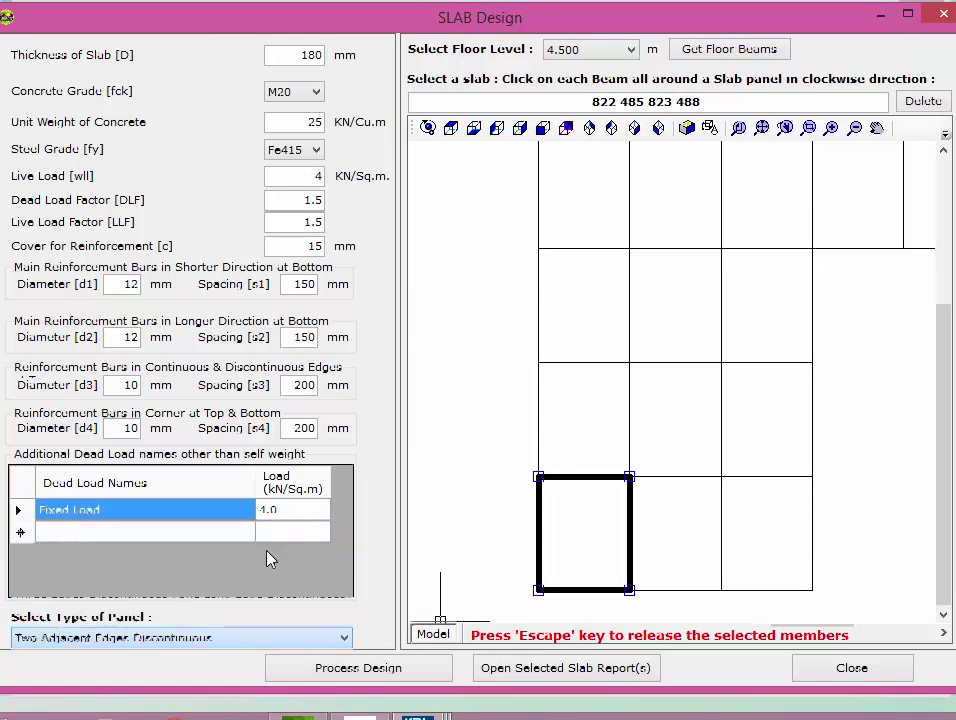
left_click(362, 670)
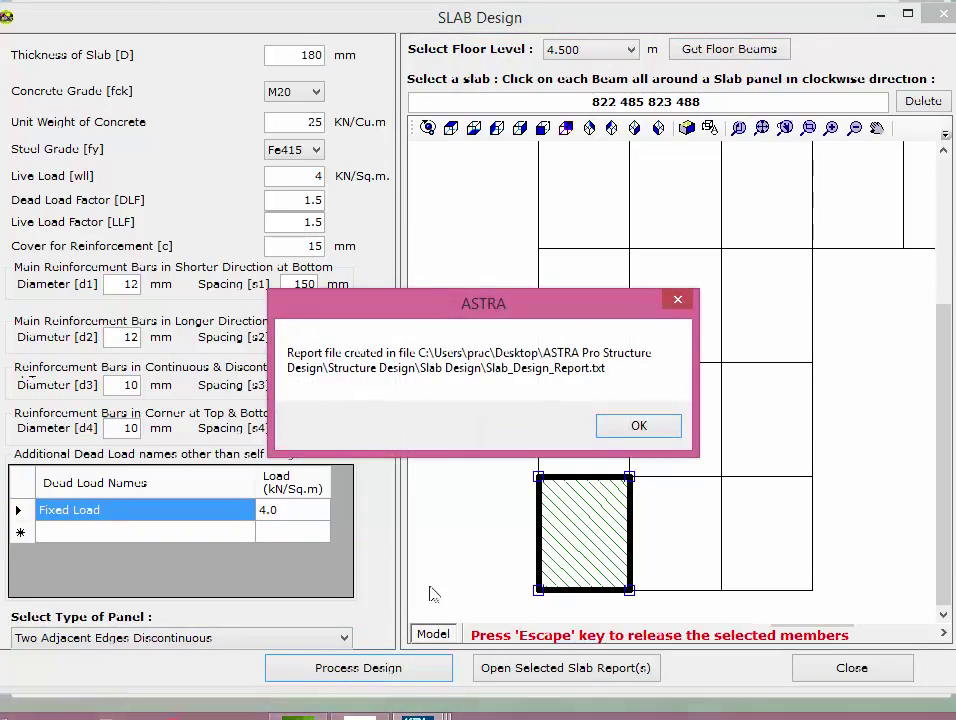
left_click(636, 426)
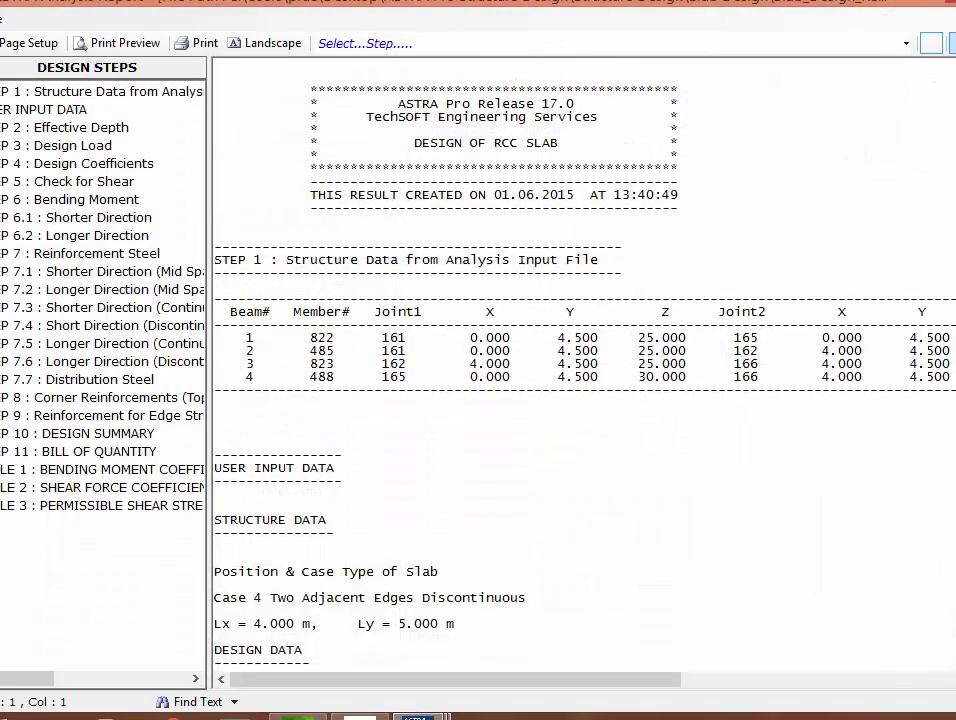
Step: Read through the corner panel's slab report to its end, close it and release the selected beams
scroll(580, 370, "down", 20)
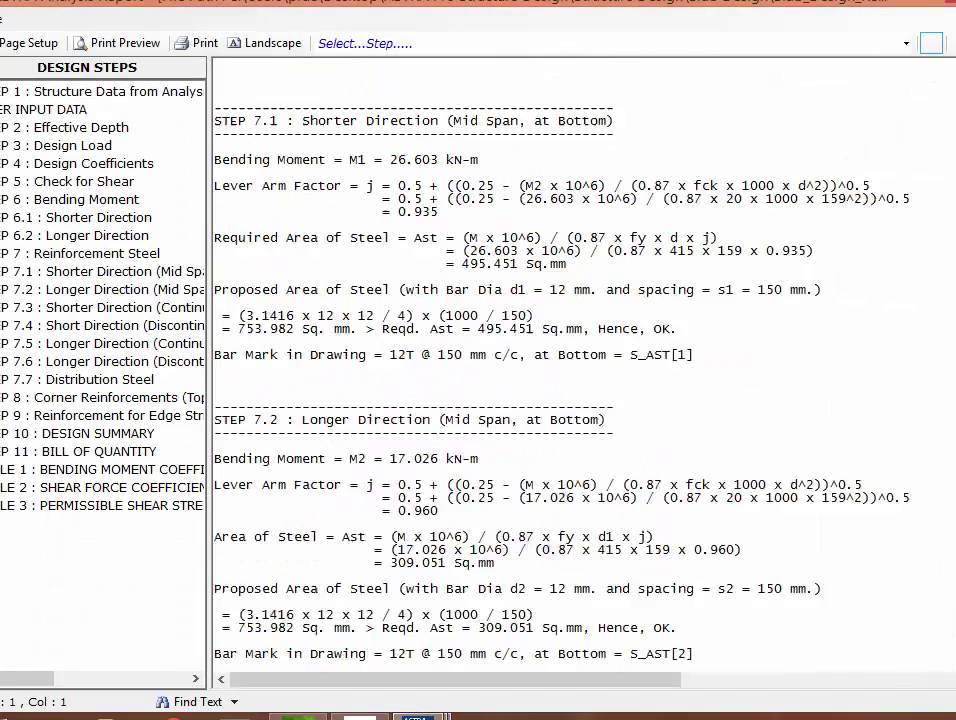
scroll(952, 668, "down", 20)
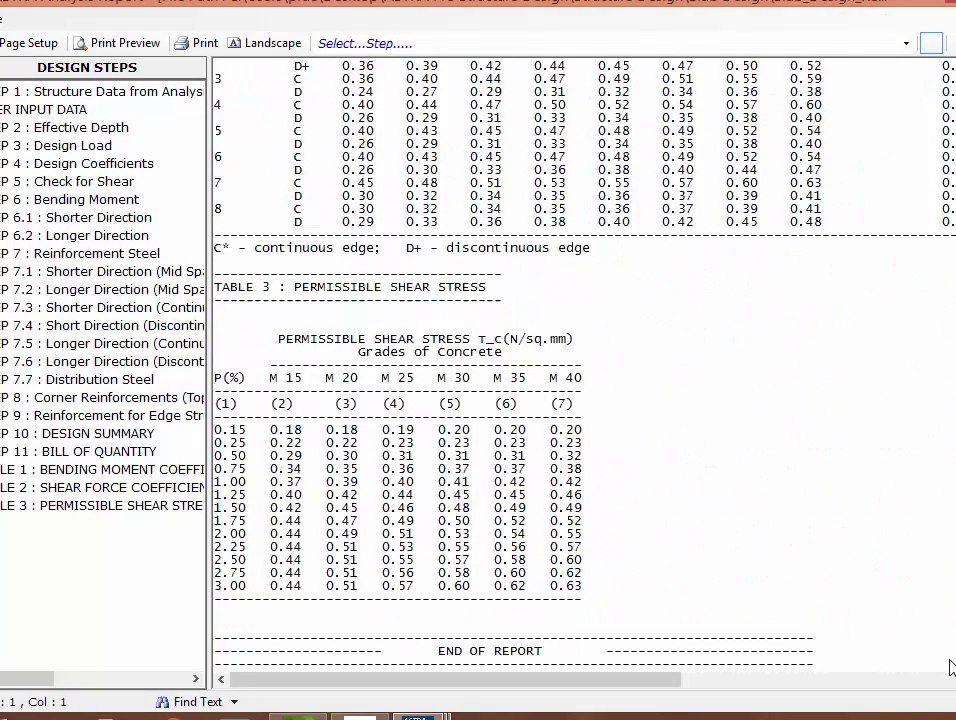
key("alt+F4")
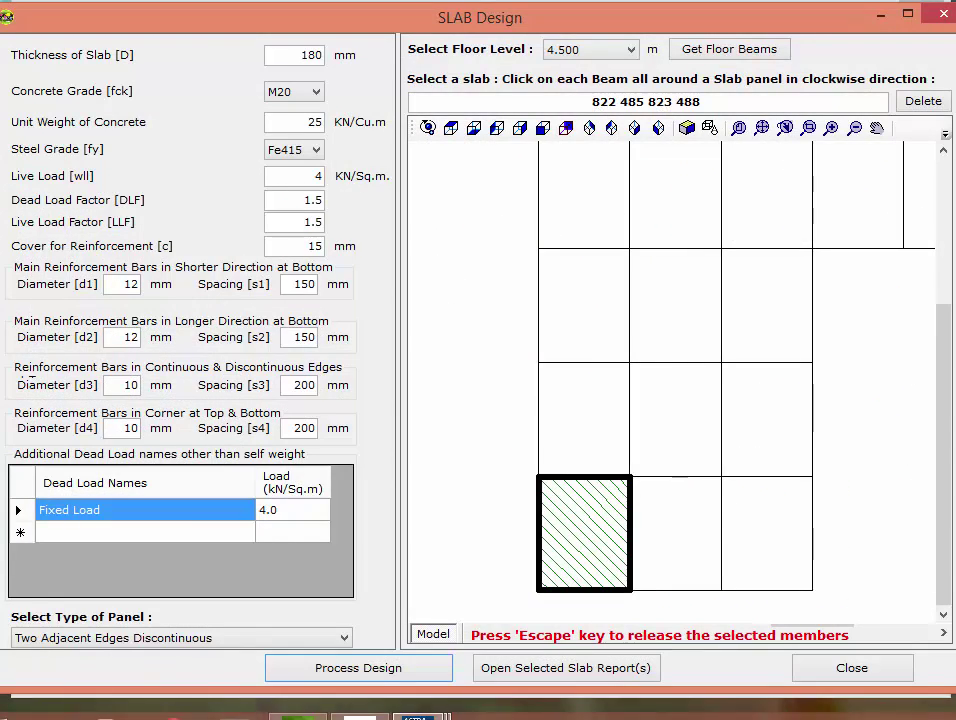
key("Escape")
Step: Select beams 823, 486, 824 and 489 clockwise around the middle panel of the lower wing's end row
left_click(631, 516)
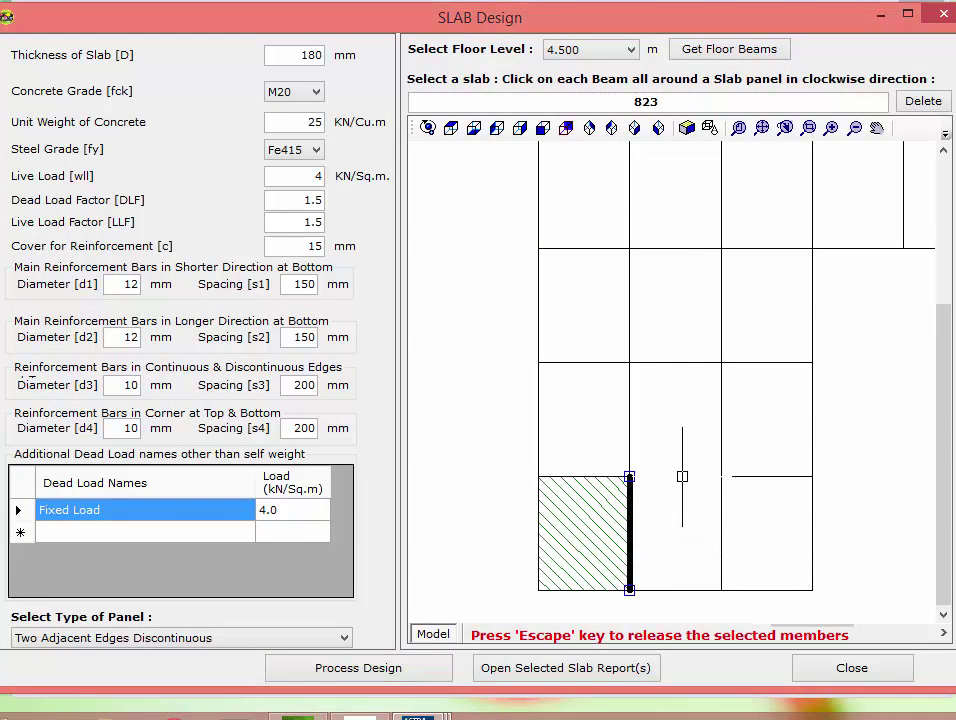
left_click(679, 477)
left_click(719, 519)
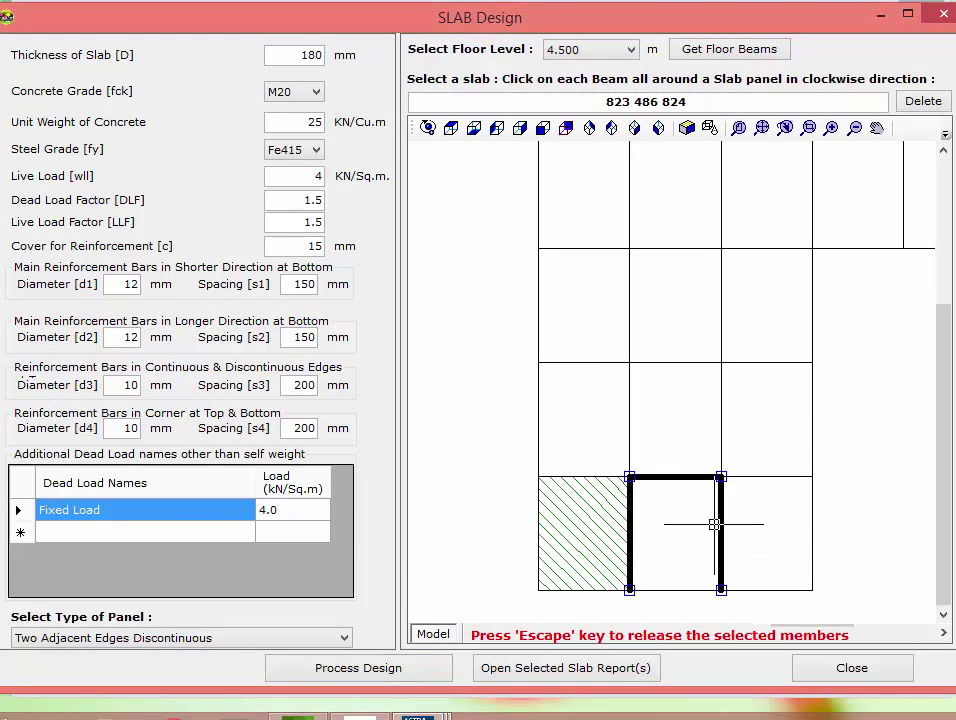
left_click(657, 589)
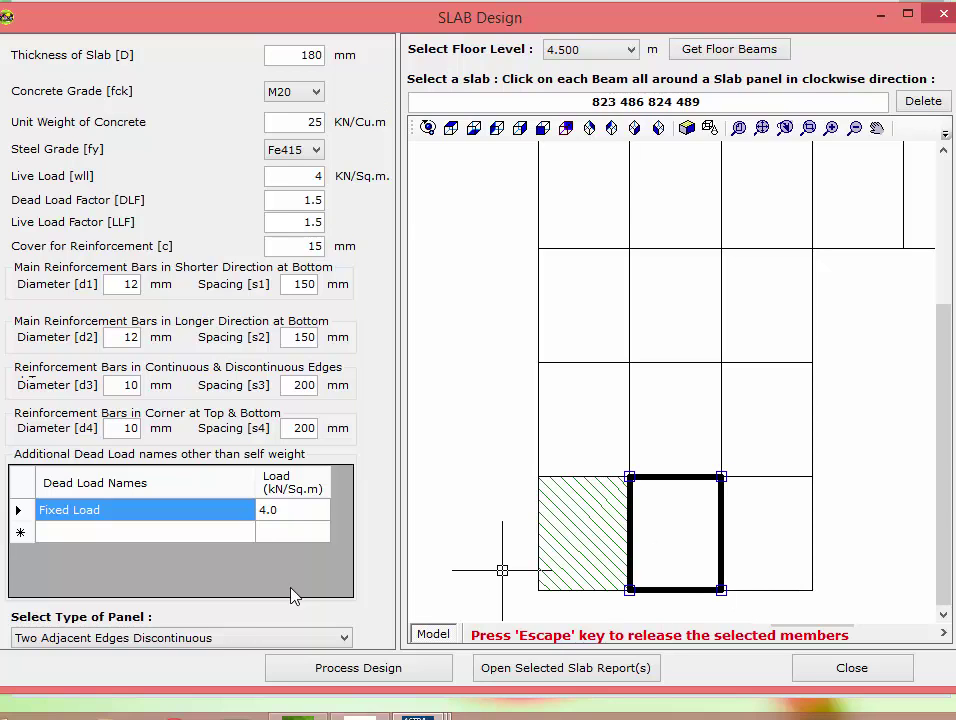
Step: Process the end row's middle panel as One Short Edge Discontinuous and open its slab report
left_click(244, 638)
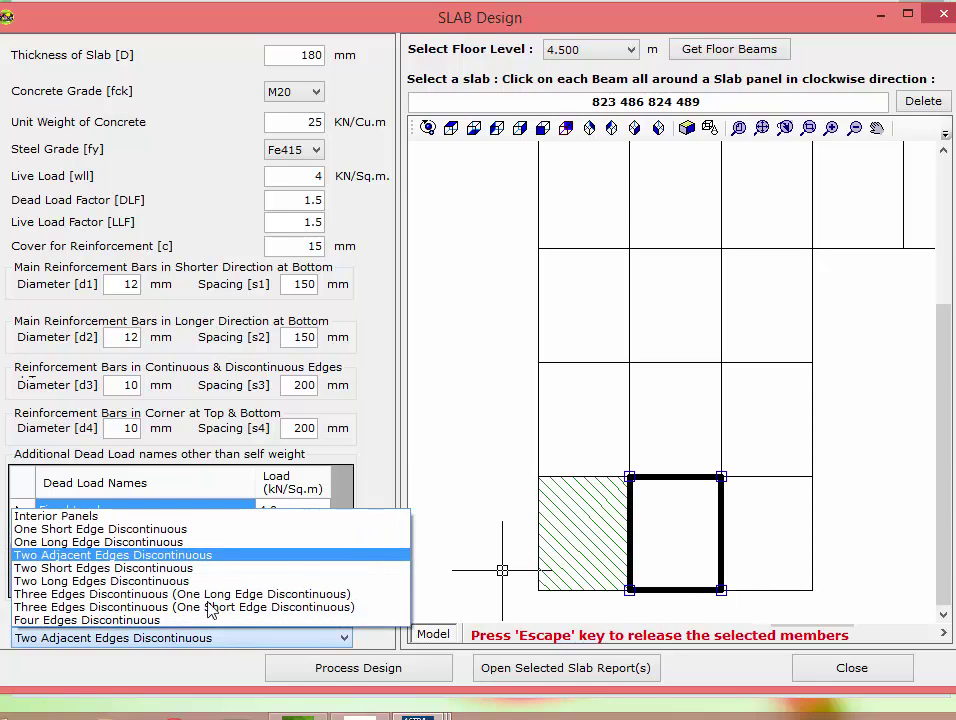
left_click(166, 530)
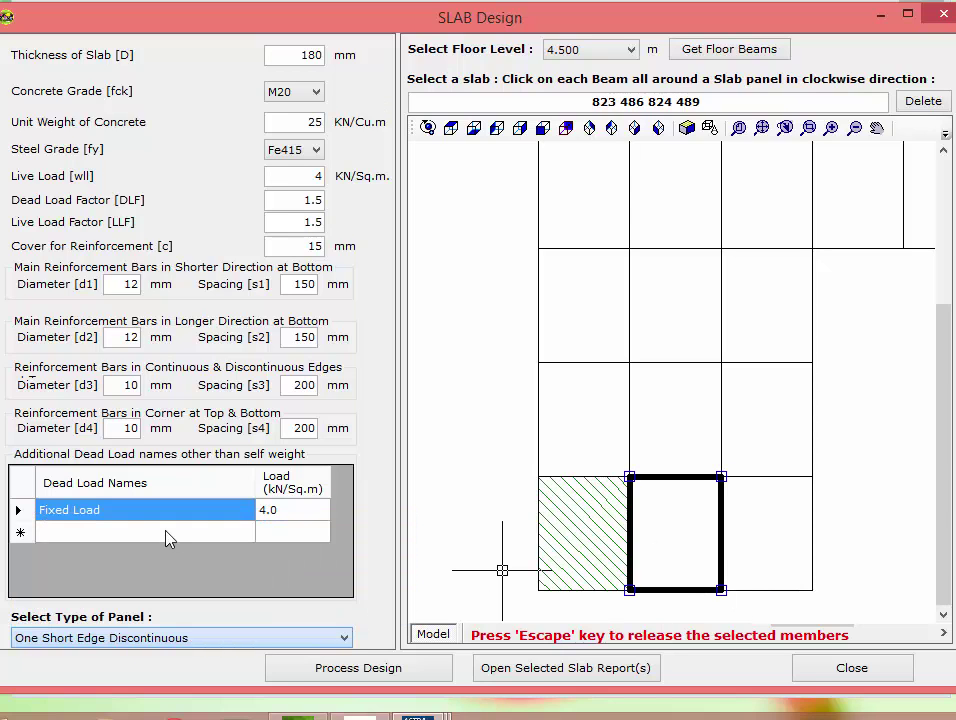
left_click(390, 680)
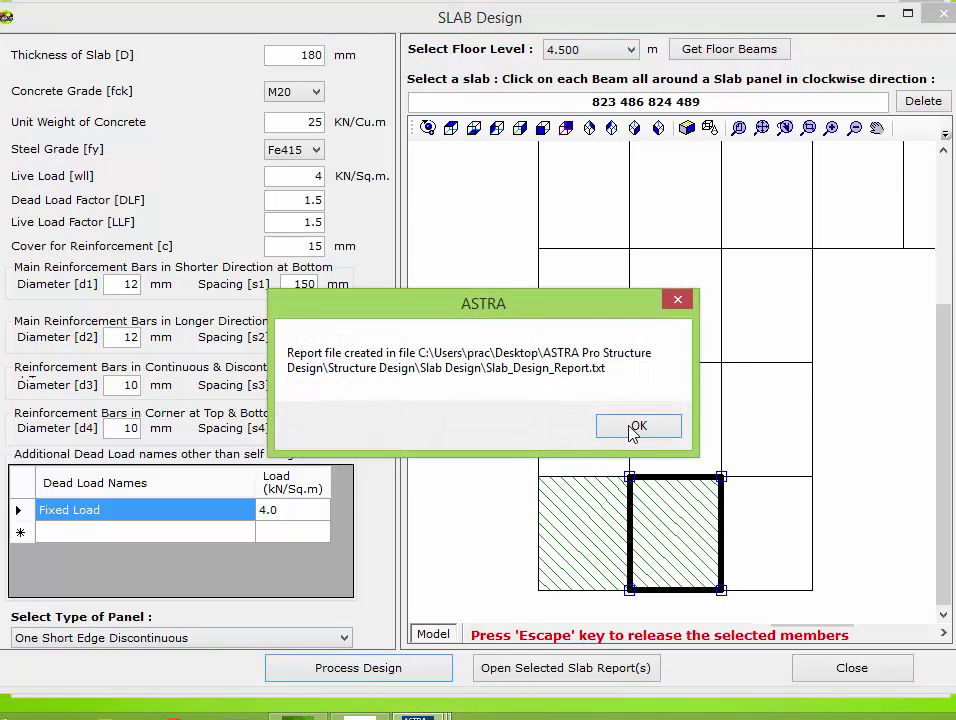
left_click(636, 427)
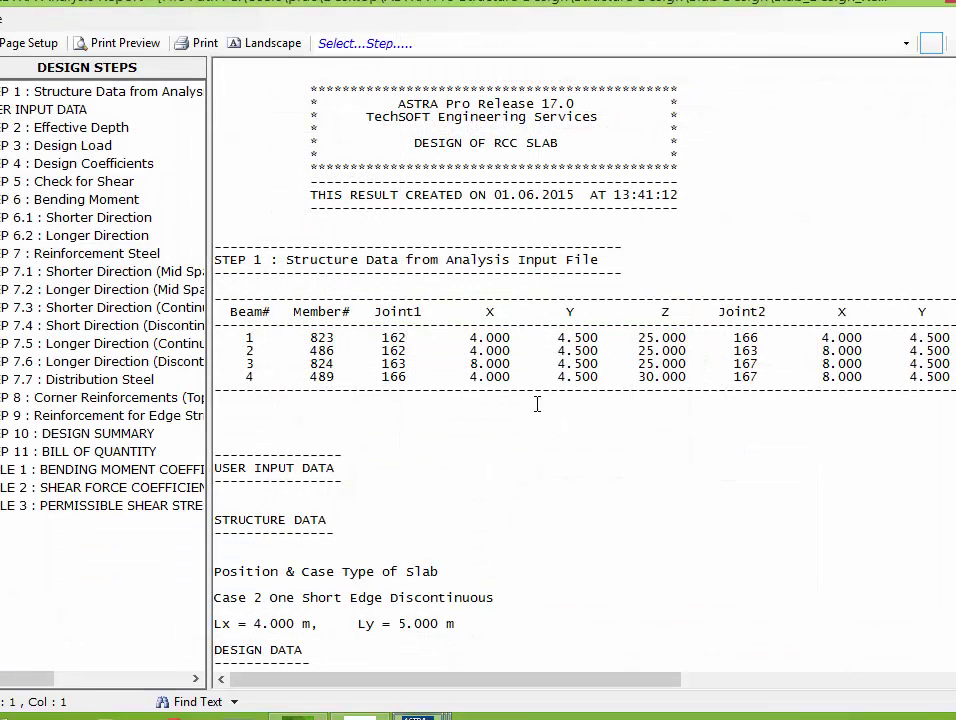
Step: Review the report's user input data, design load, design coefficients, shear check and bending moment sections
left_click(45, 109)
left_click(32, 145)
left_click(35, 164)
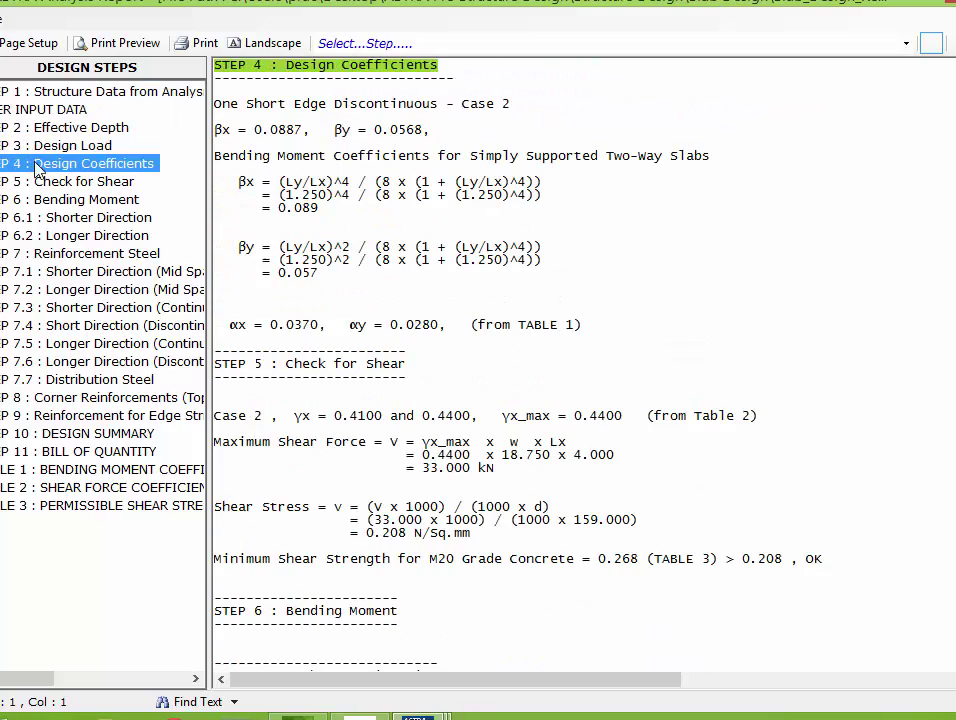
left_click(37, 184)
left_click(44, 200)
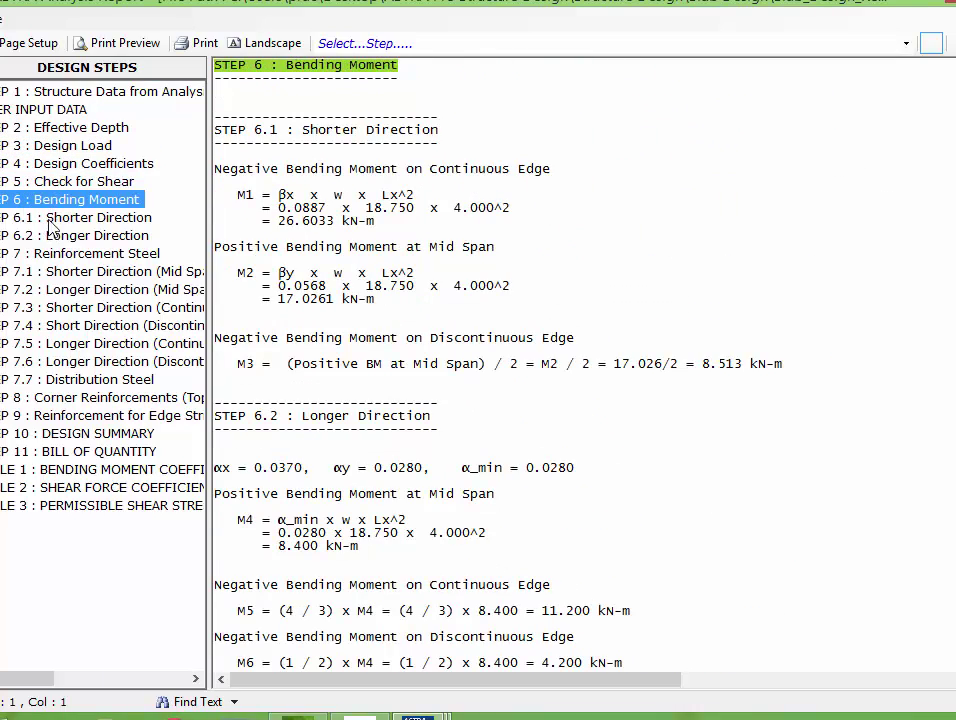
left_click(53, 236)
Step: Review the reinforcement steel calculations for both directions, the distribution steel and the corner reinforcements
left_click(50, 257)
left_click(50, 272)
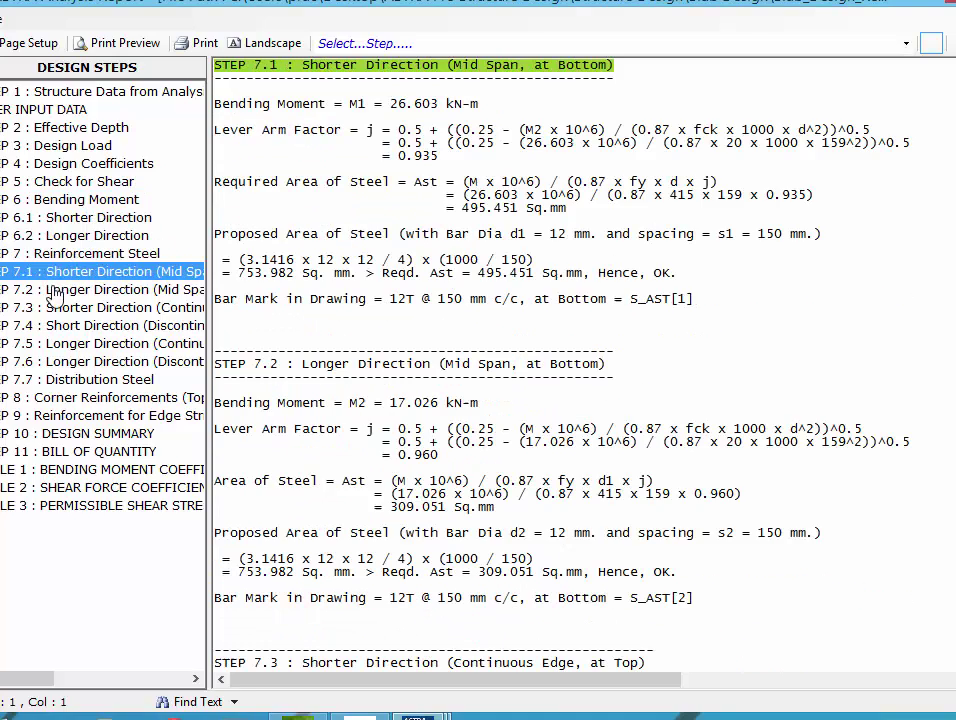
left_click(63, 290)
left_click(64, 307)
left_click(68, 325)
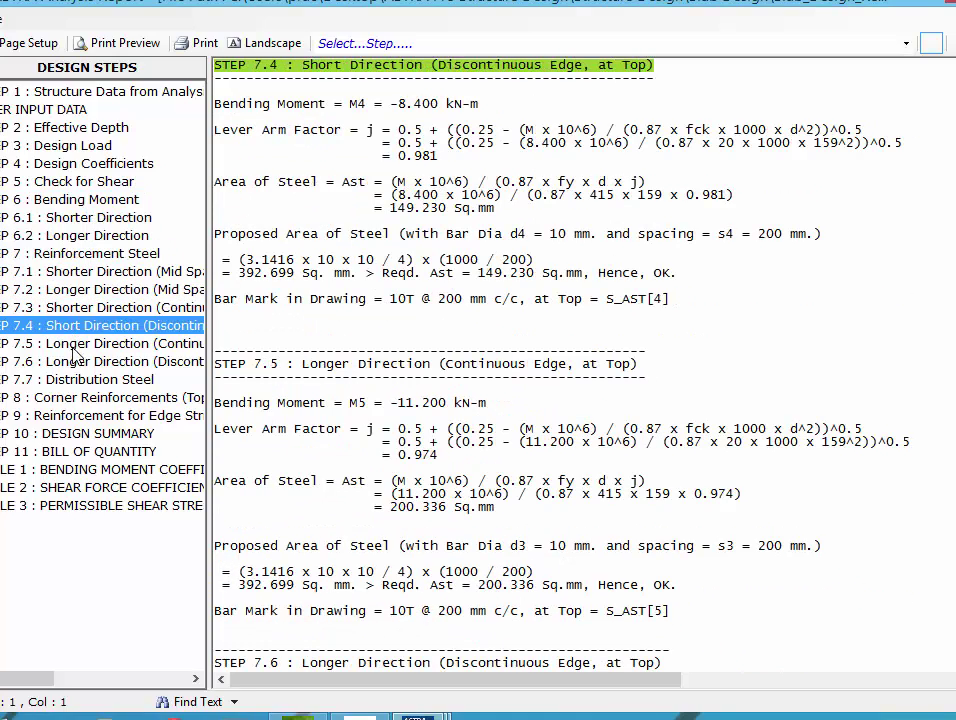
left_click(74, 343)
left_click(77, 368)
left_click(77, 382)
left_click(78, 398)
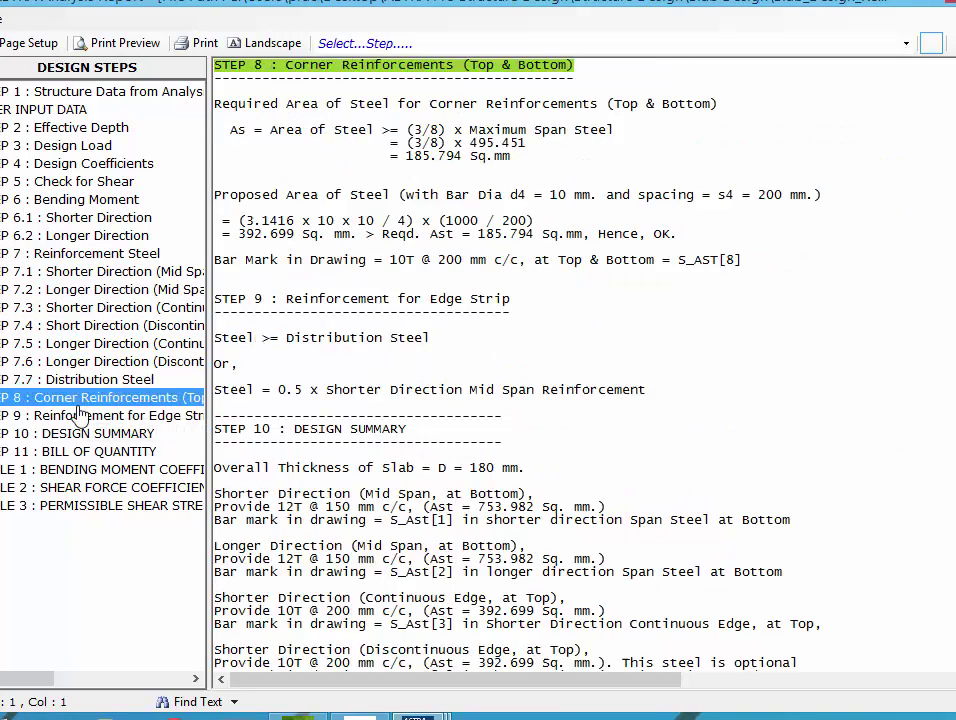
Step: Review the edge strip reinforcement, design summary, bill of quantity and coefficient tables, then close the report and release the selection
left_click(80, 418)
left_click(81, 435)
left_click(83, 452)
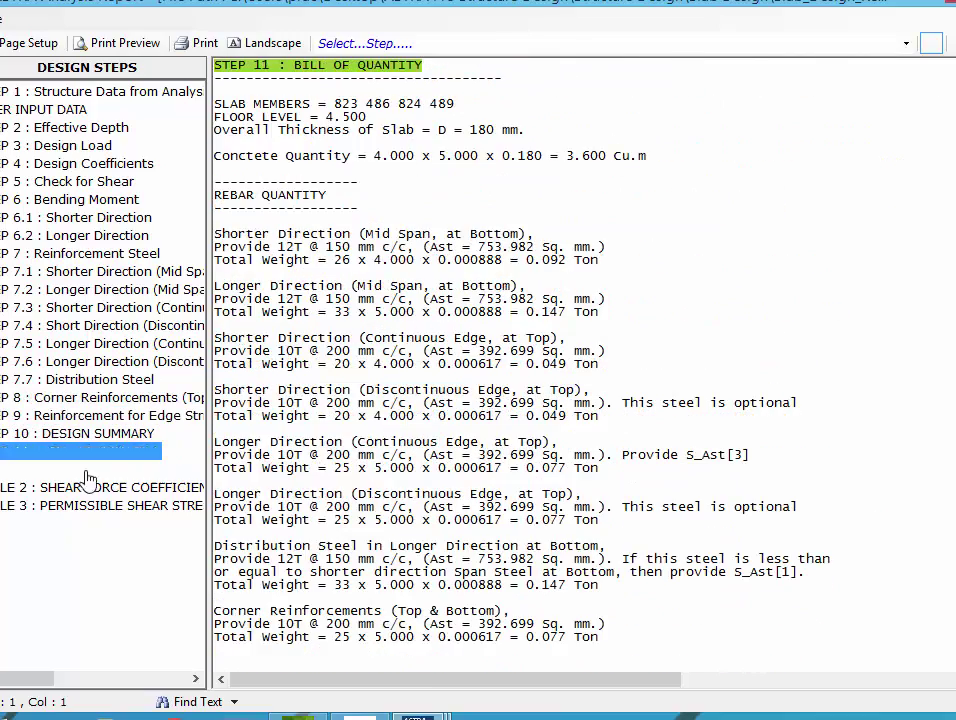
left_click(88, 470)
left_click(90, 489)
left_click(94, 506)
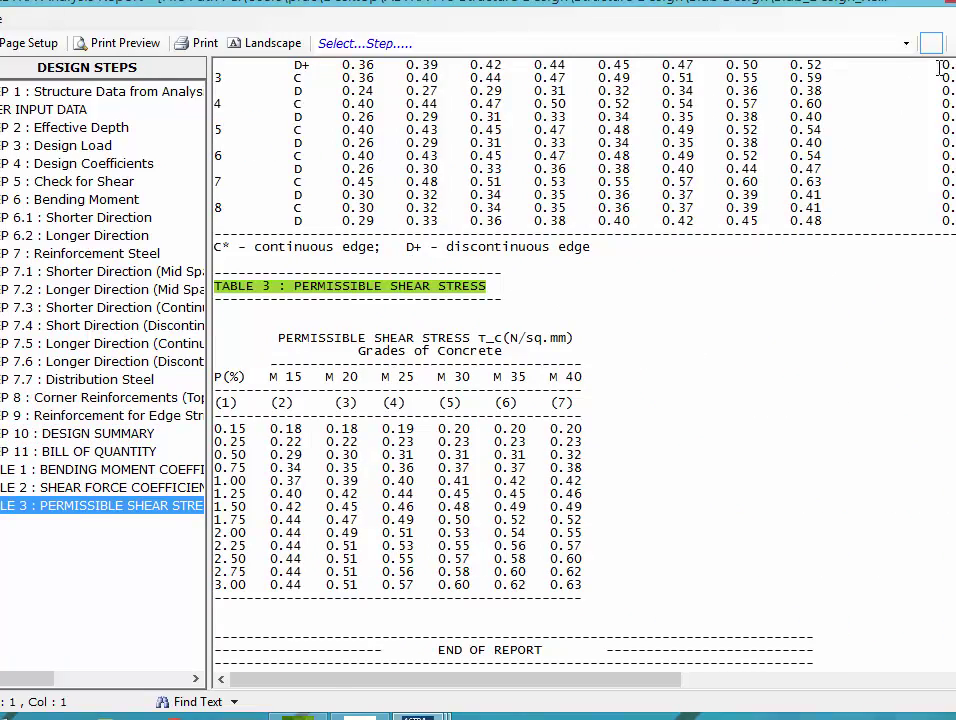
left_click(944, 5)
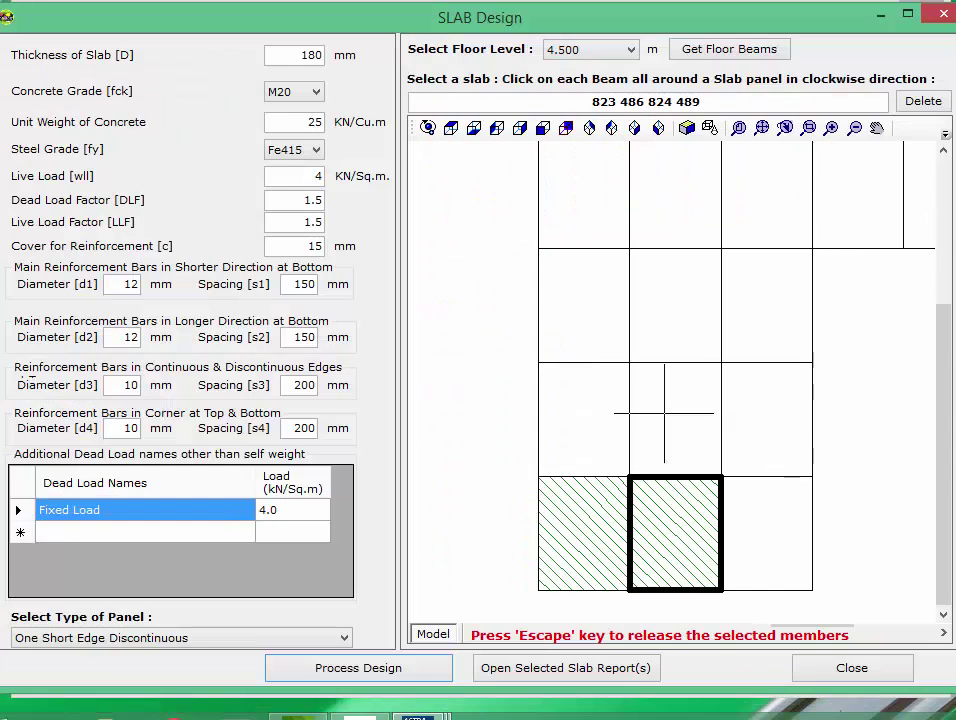
key("Escape")
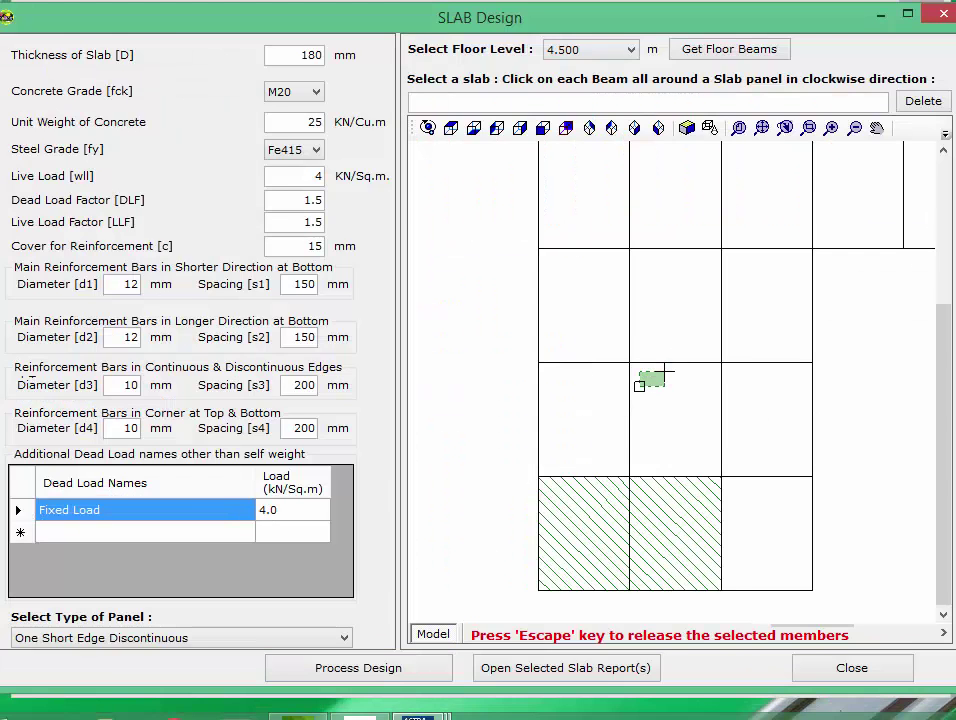
Step: Select beams 819, 483, 820 and 486 clockwise around the interior panel adjoining the designed middle panel
left_click(629, 401)
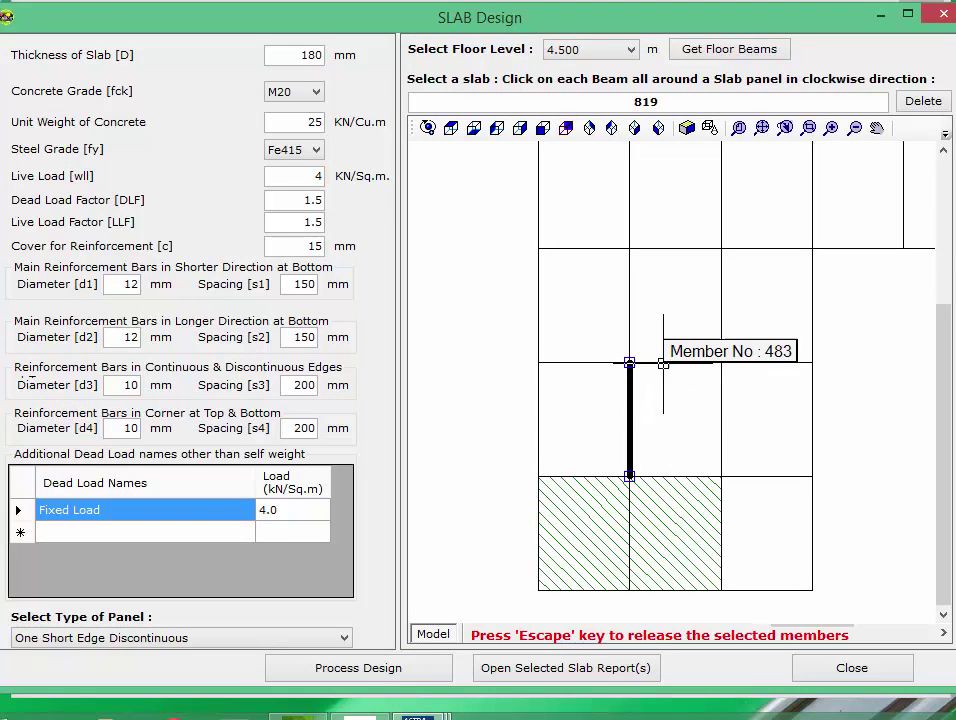
left_click(662, 363)
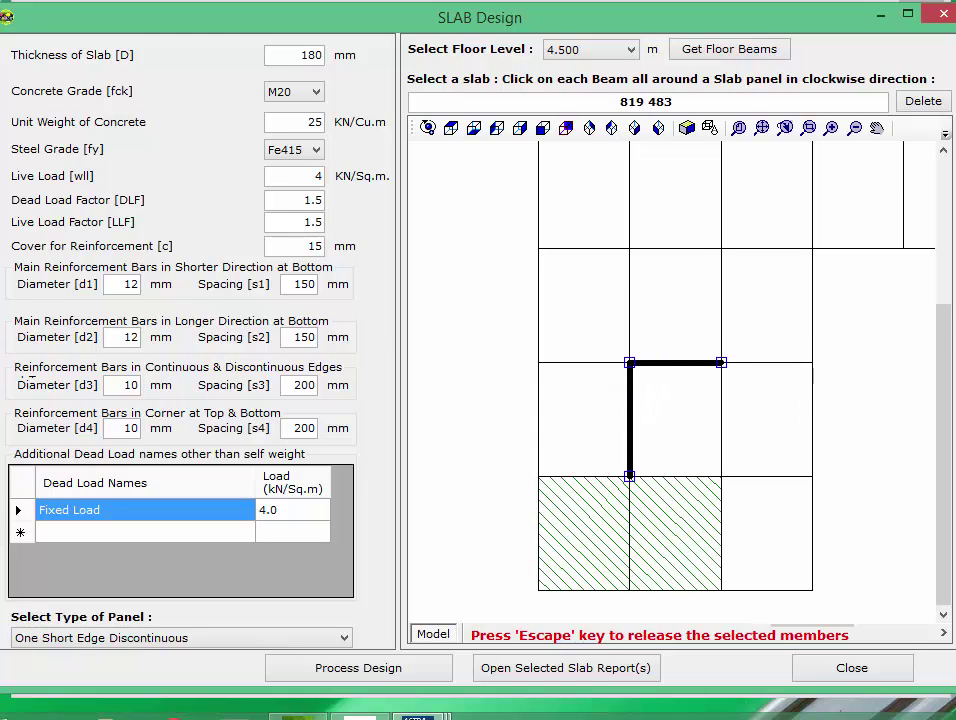
left_click(722, 405)
left_click(678, 475)
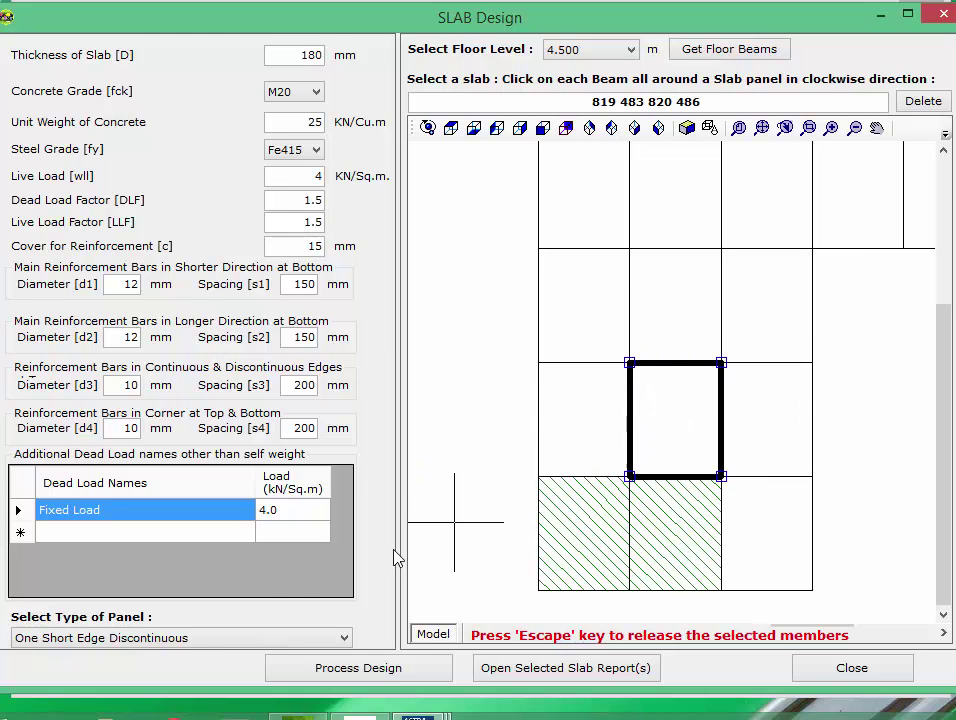
Step: Process the selected panel's design as Interior Panels and open its slab report
left_click(181, 637)
left_click(92, 516)
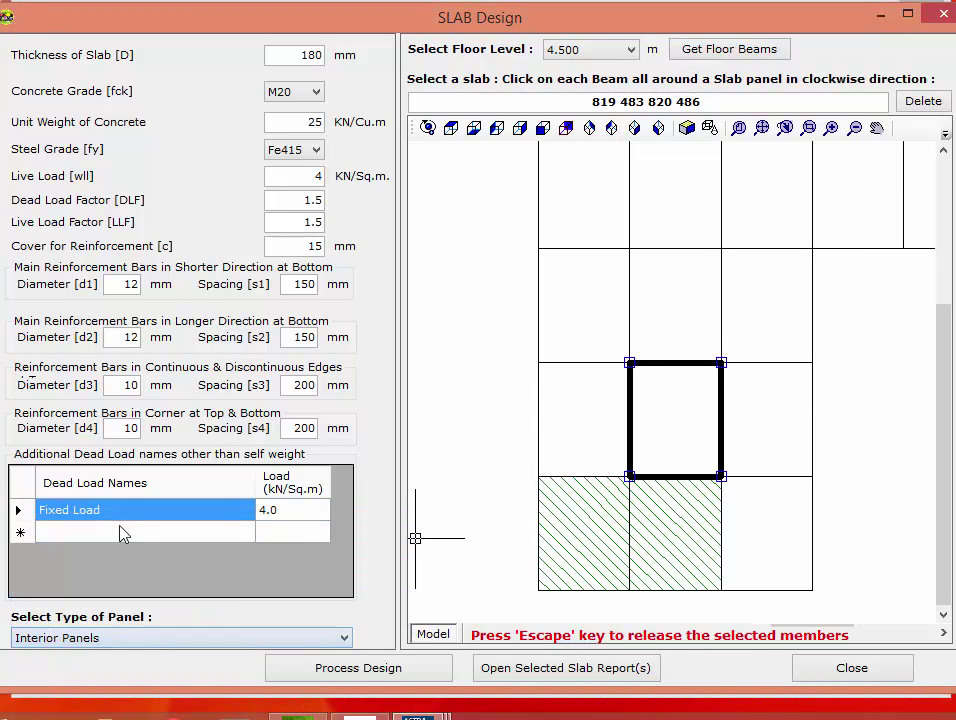
left_click(388, 670)
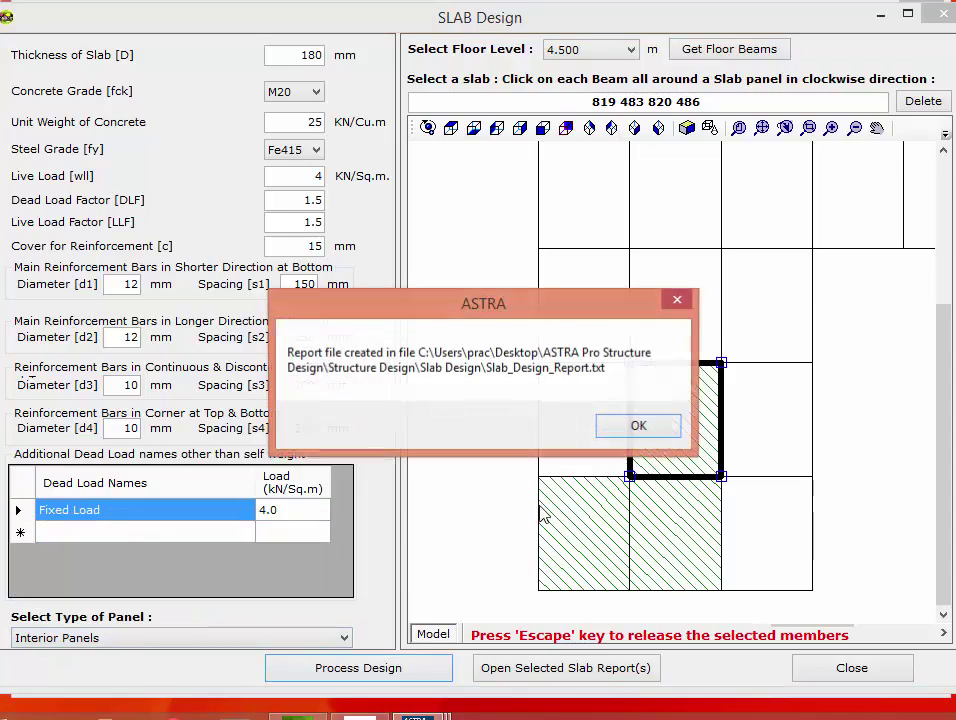
left_click(615, 432)
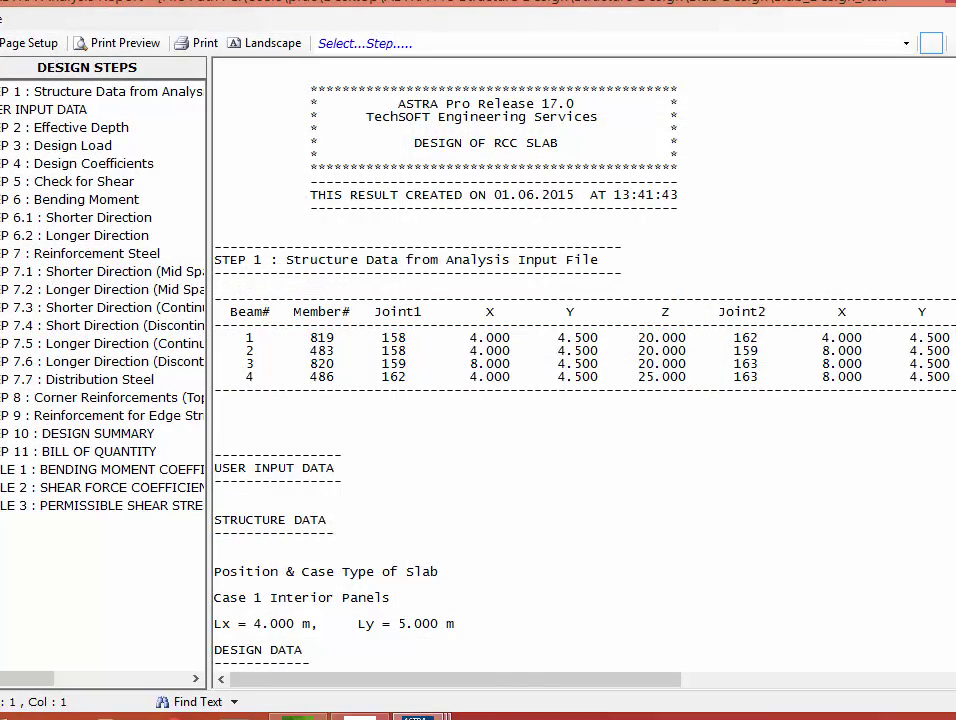
Step: Skim the interior panel's report down to the coefficient tables, close it and release the selected beams
scroll(945, 58, "down", 20)
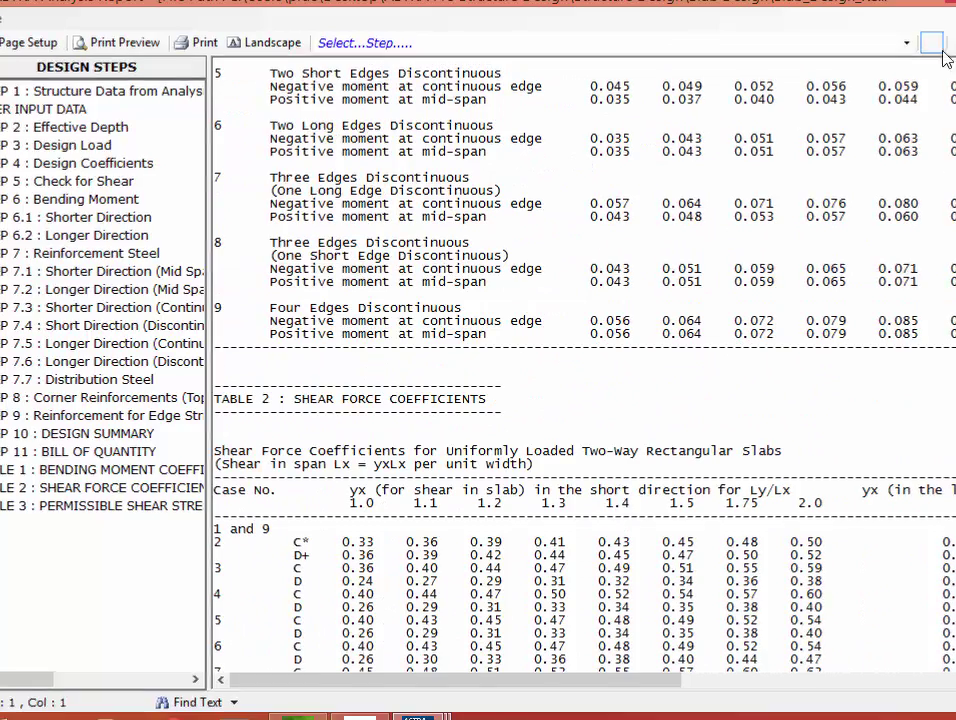
left_click(940, 48)
key("Escape")
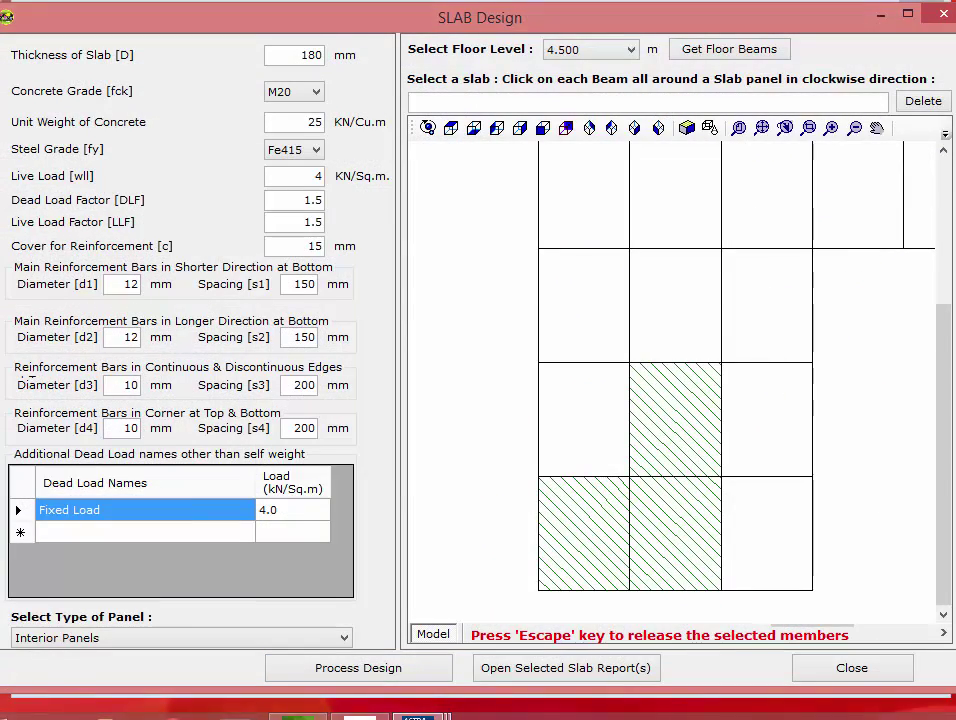
Step: Select the three hatched slabs of the 4.500 m floor and open their combined slab report
mouse_move(672, 423)
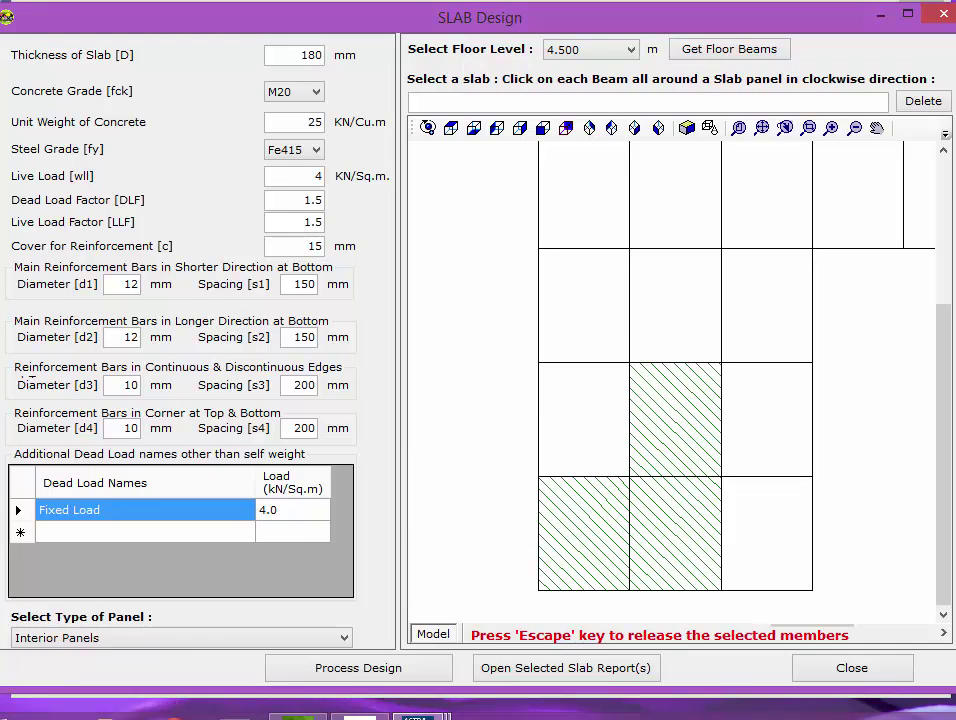
left_click(664, 430)
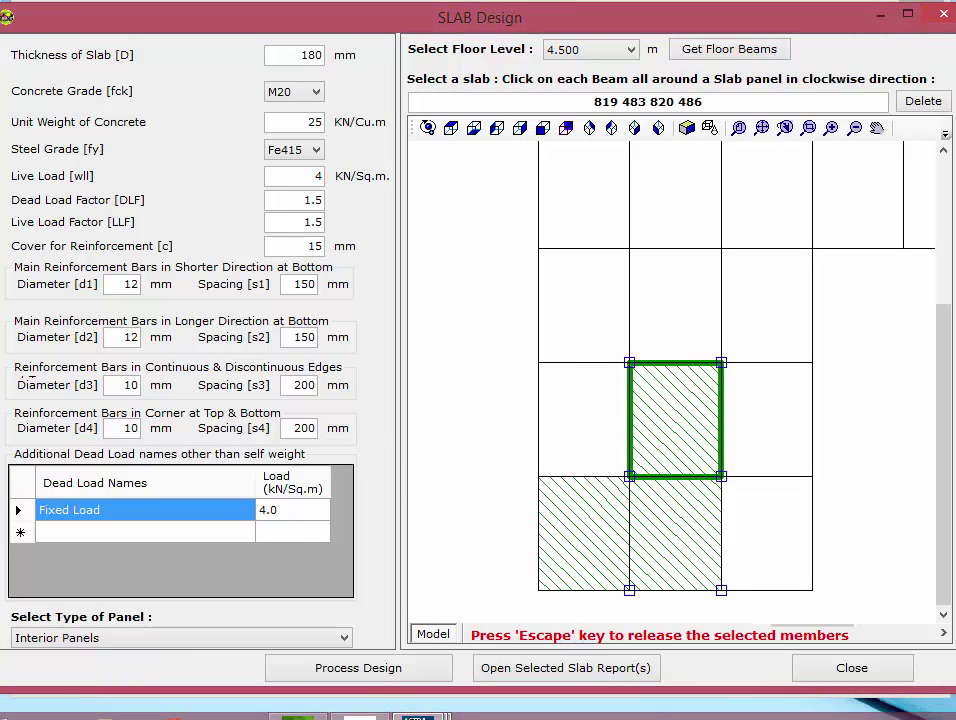
left_click(655, 535)
left_click(576, 523)
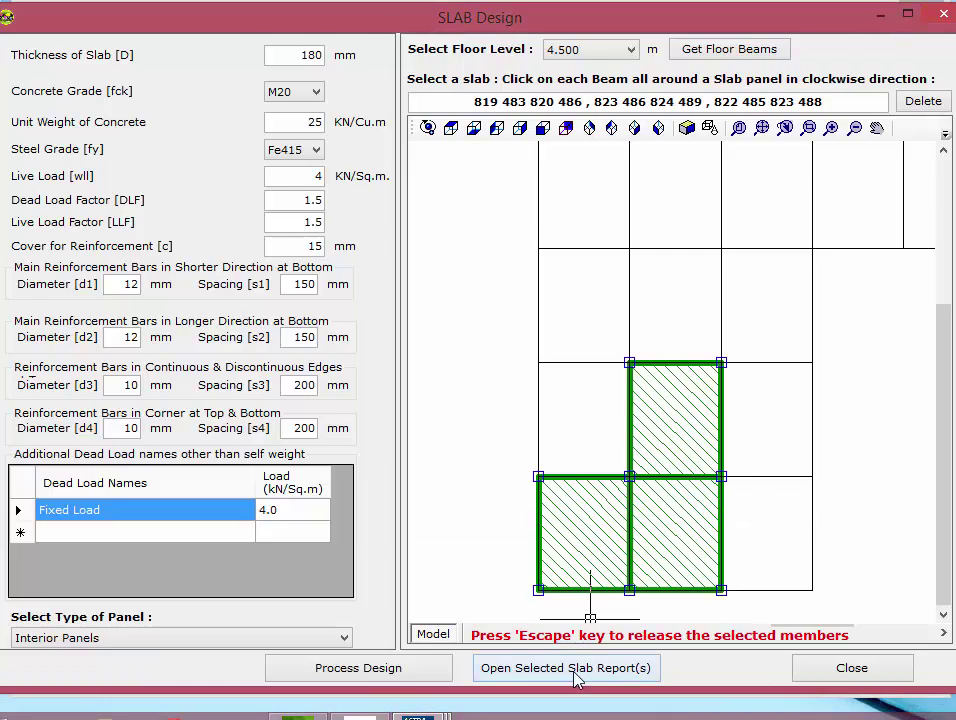
left_click(576, 668)
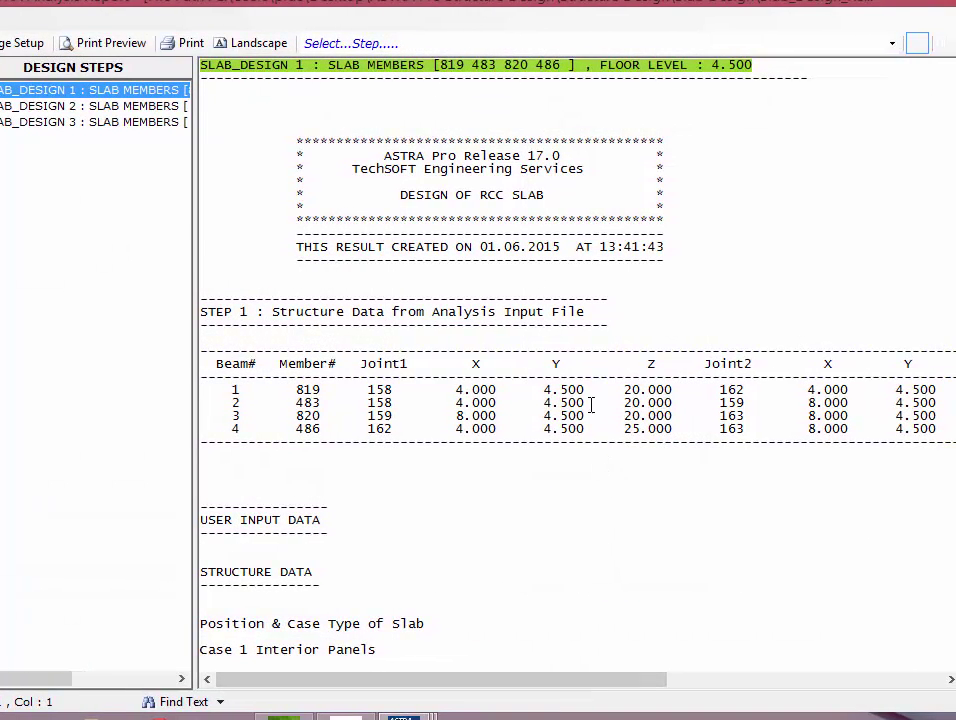
Step: View the second and third slab designs in the combined report, close it and release the selected slabs
left_click(45, 105)
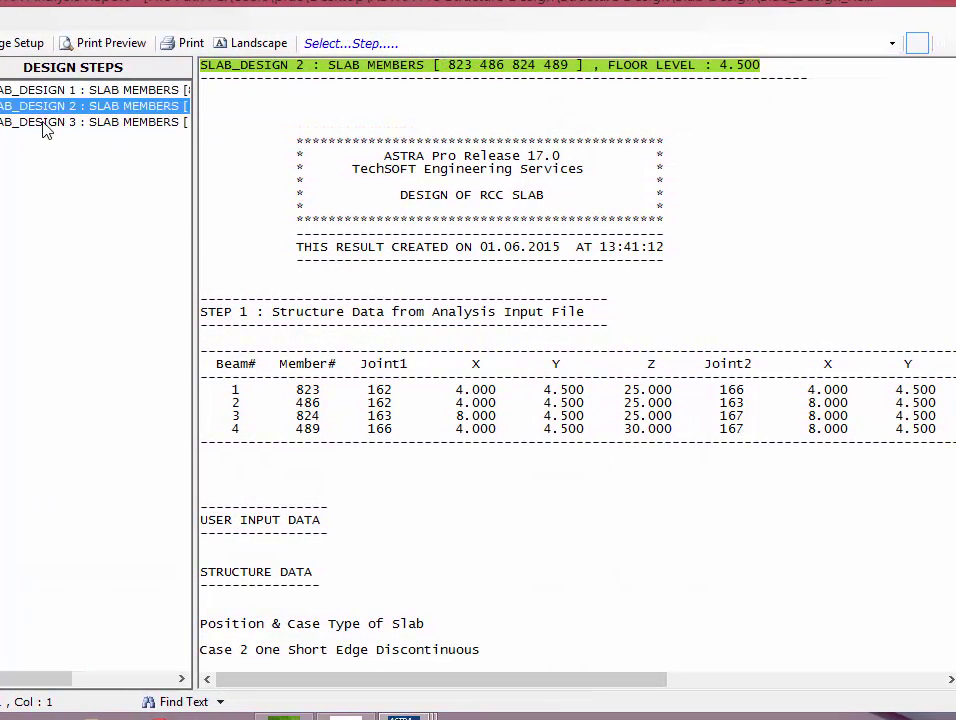
left_click(43, 122)
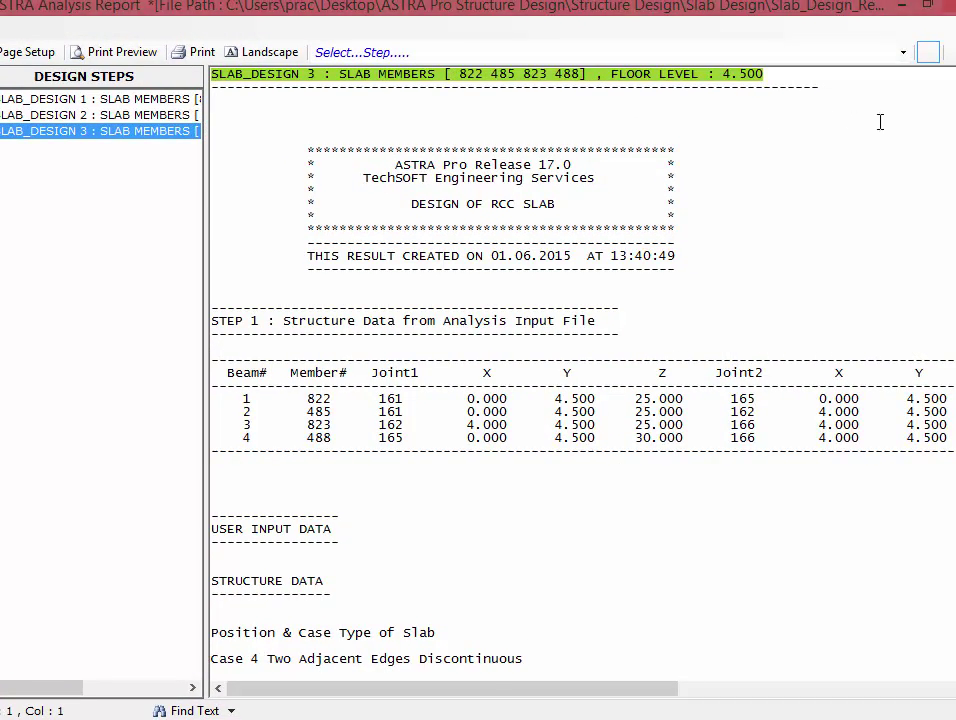
key("alt+F4")
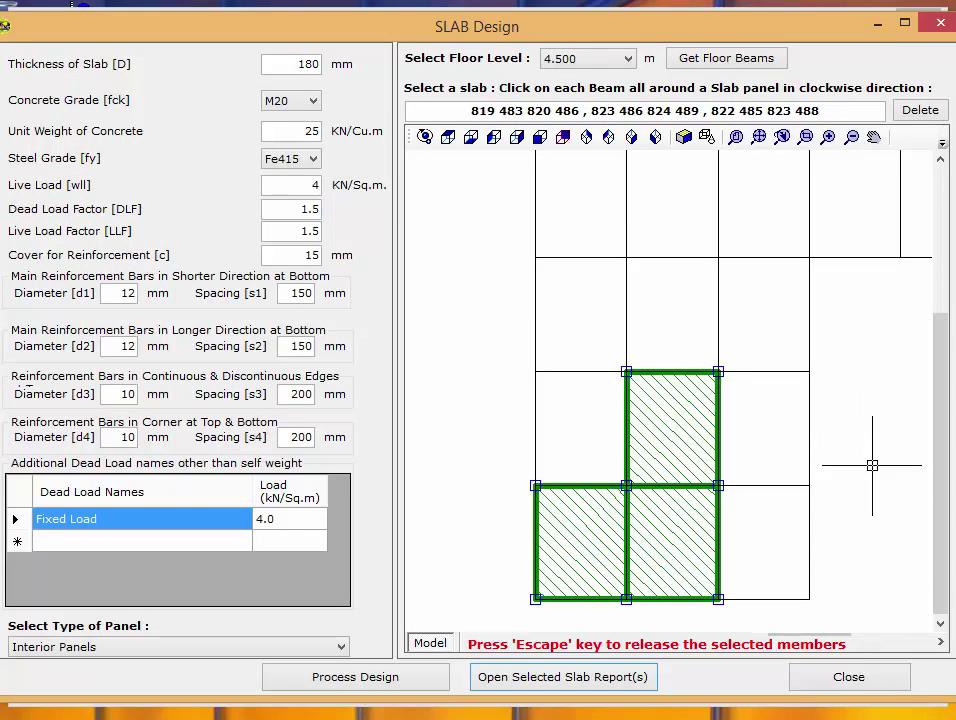
key("Escape")
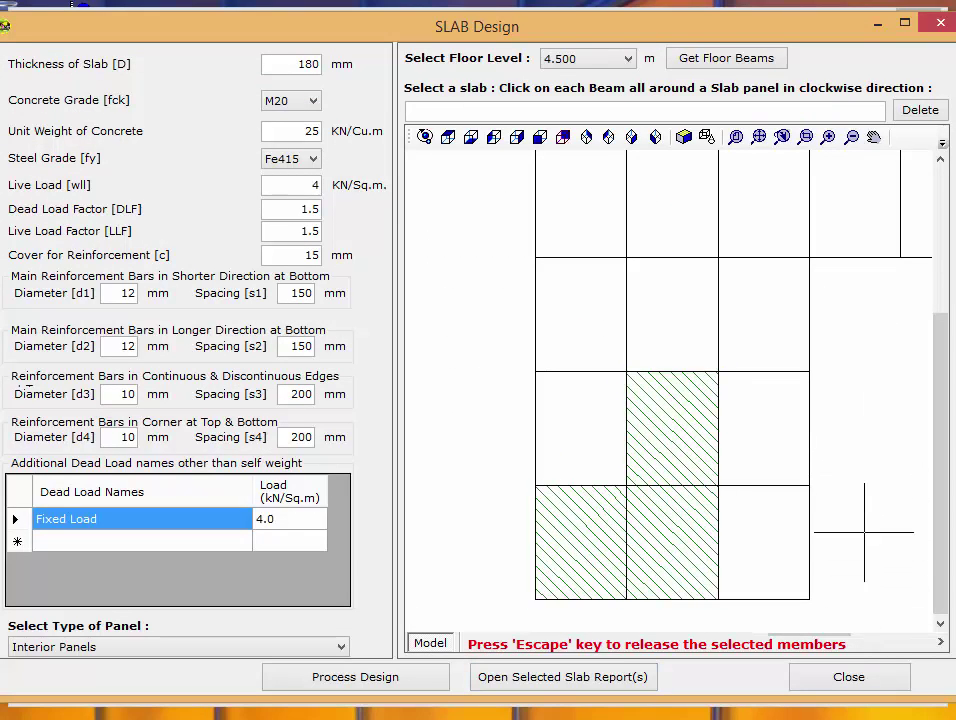
Step: Close the slab design and go to Beam Design, leaving Design Individual Beam off after viewing its inputs
left_click(849, 680)
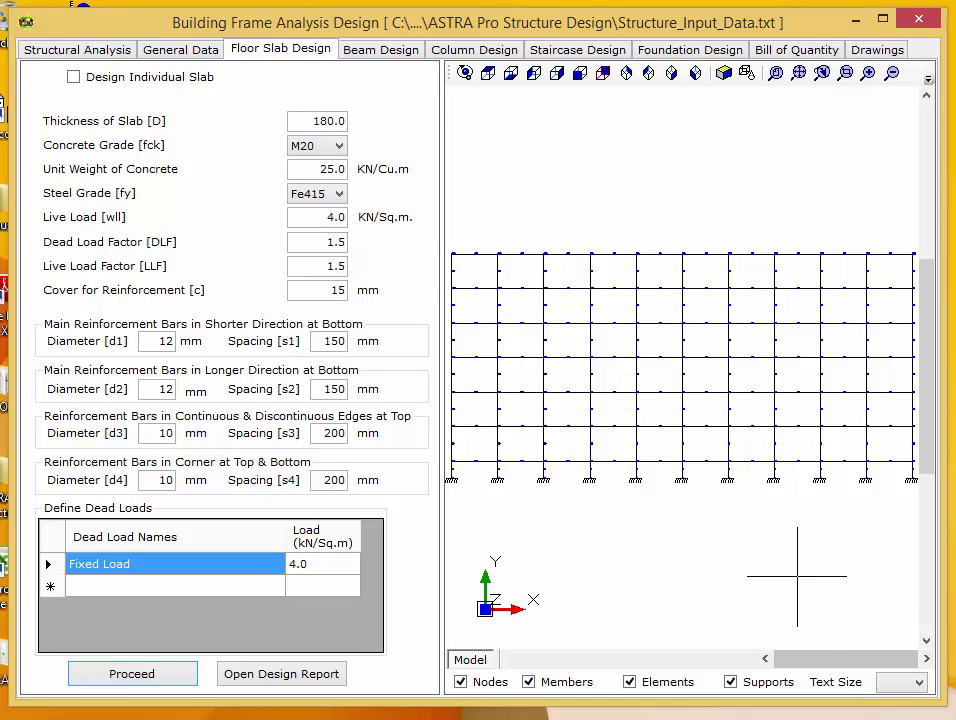
left_click(385, 52)
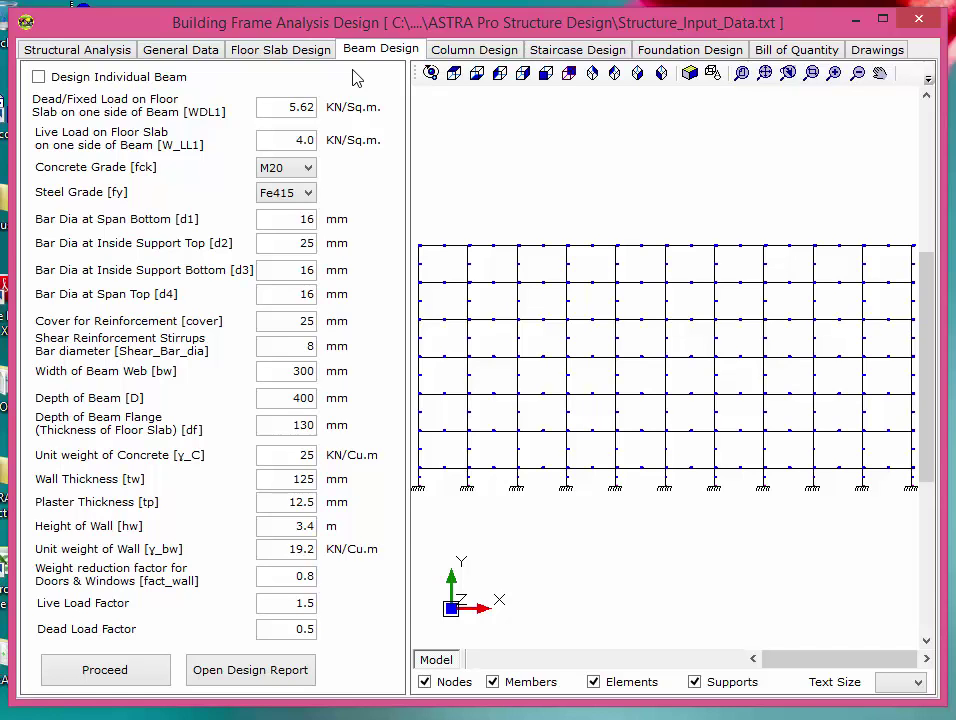
left_click(158, 80)
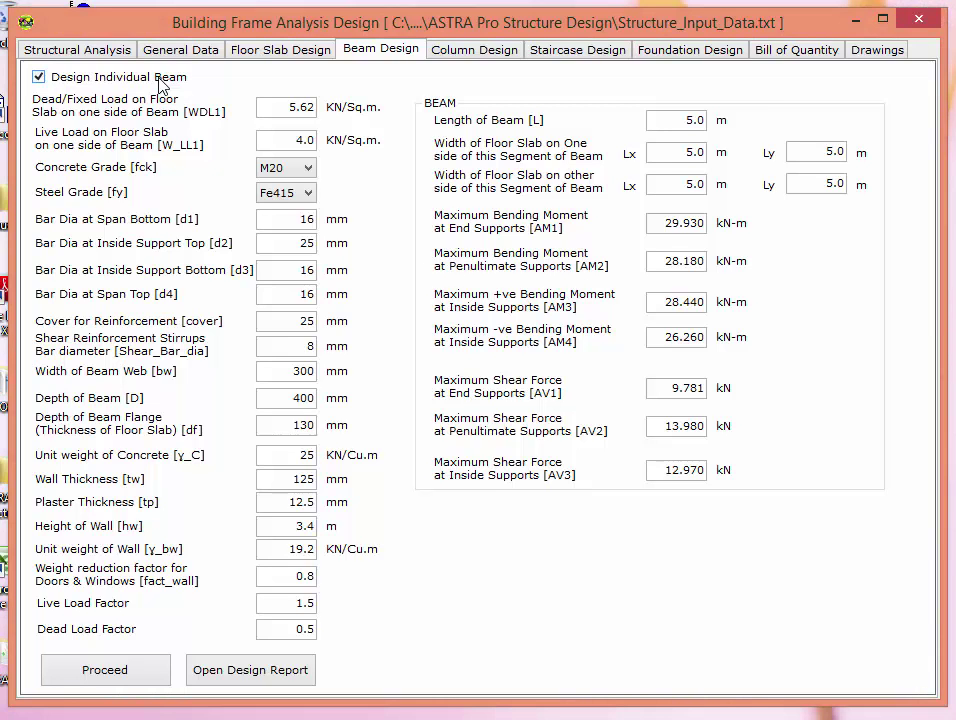
left_click(158, 80)
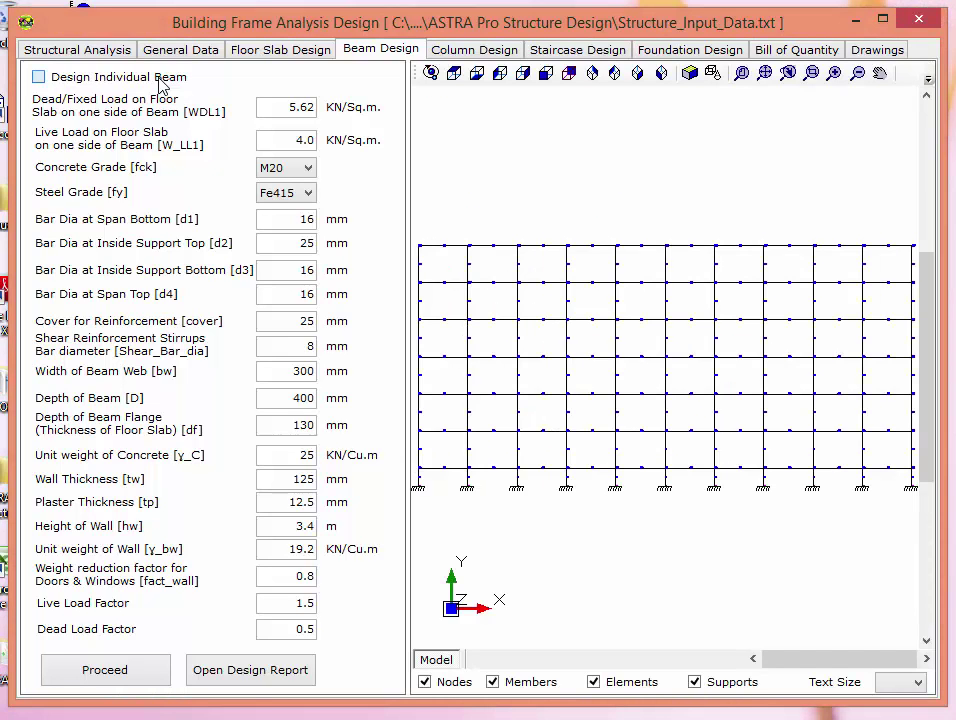
left_click(158, 80)
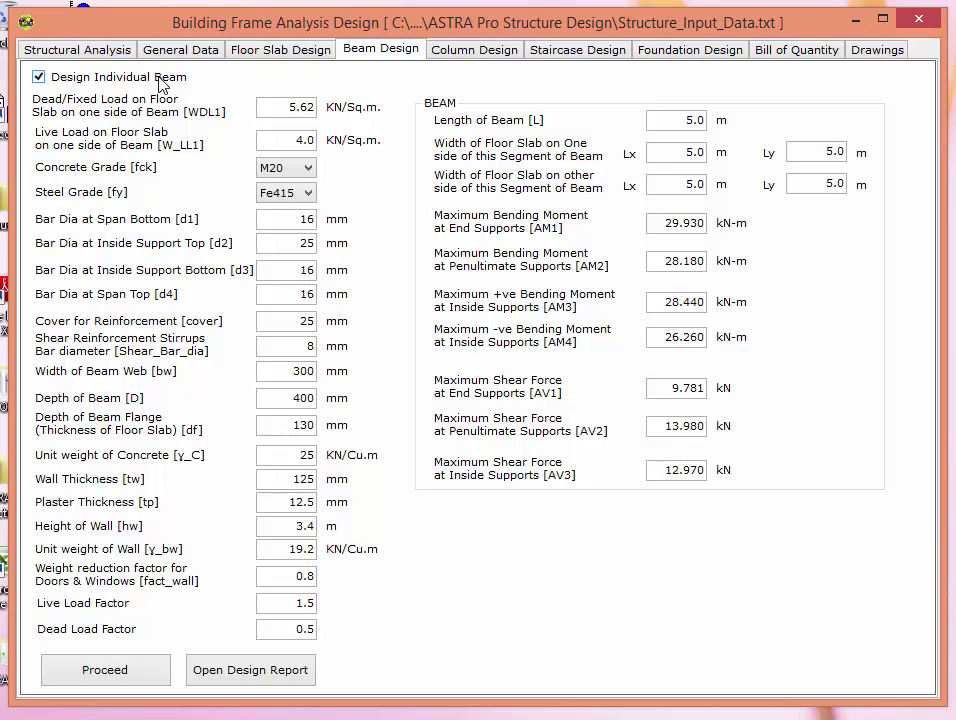
left_click(158, 80)
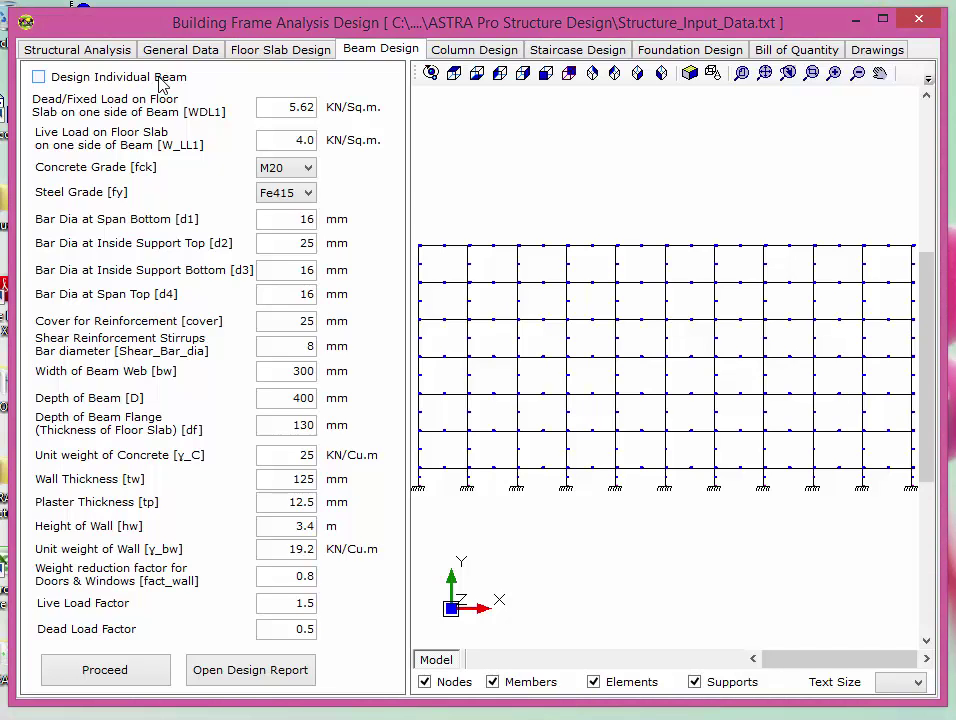
Step: Check the beam design's floor slab loads, concrete and steel grades, bar diameters at span and supports, and reinforcement cover
left_click_drag(268, 106, 320, 100)
key("Tab")
left_click(310, 170)
left_click(313, 174)
left_click(312, 194)
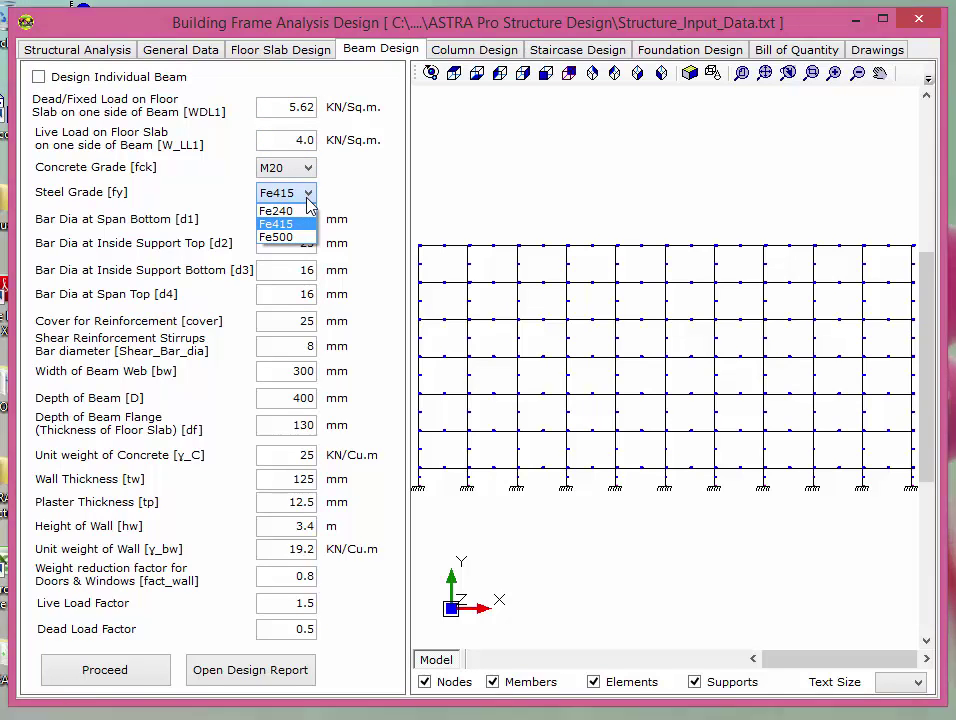
left_click(305, 218)
key("Tab")
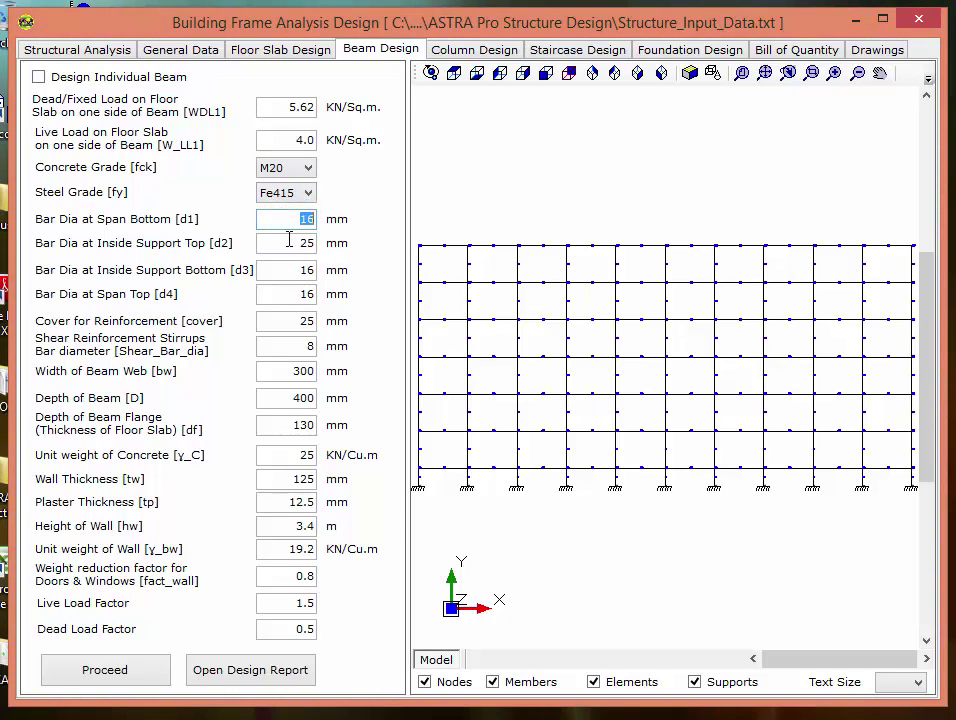
key("Tab")
key("Tab")
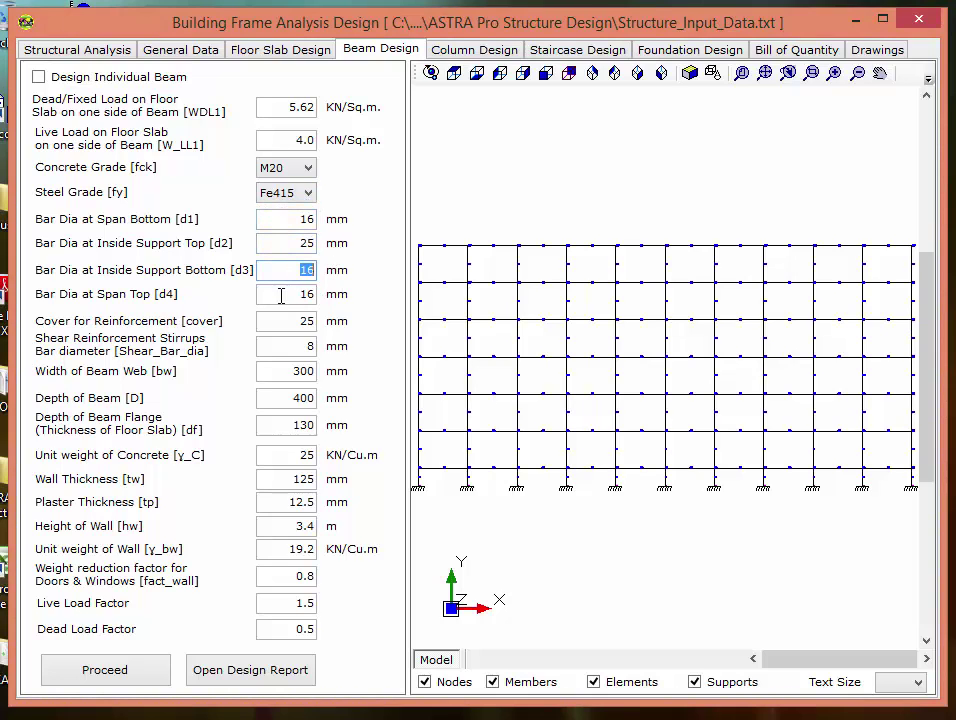
key("Tab")
key("Tab")
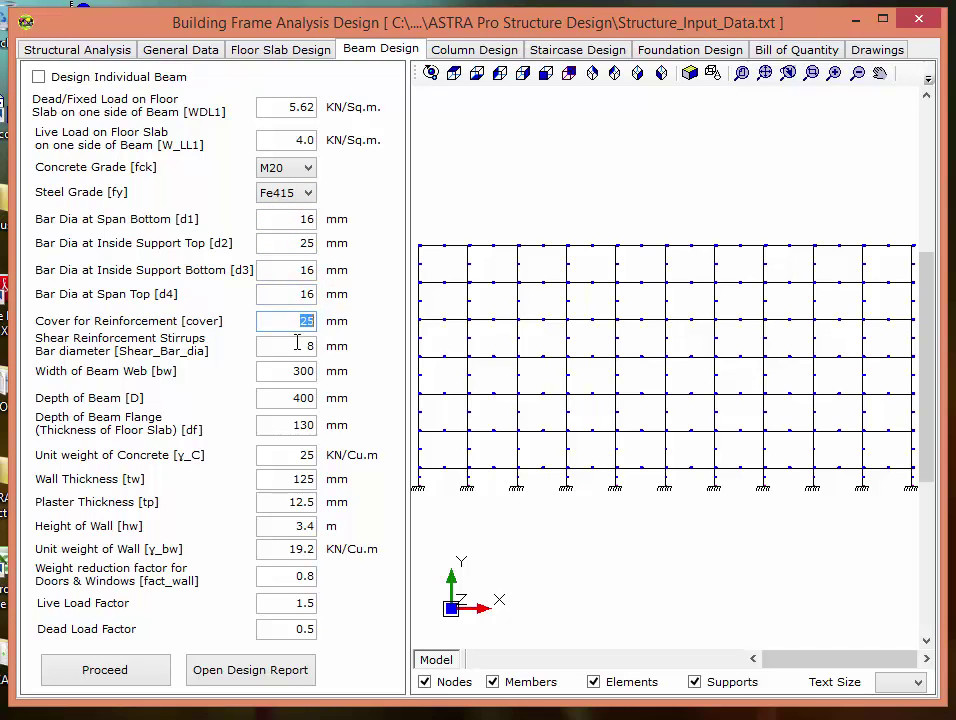
Step: Check the remaining beam inputs: stirrup diameter, beam web, depth and flange, unit weights, wall data, reduction factor and load factors
key("Tab")
key("Tab")
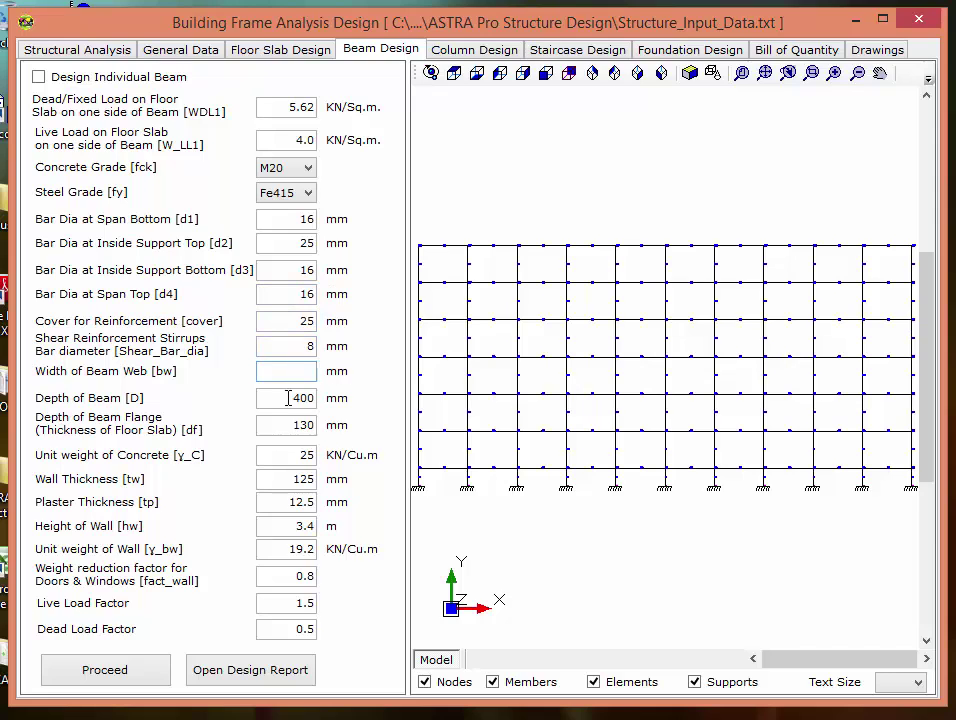
key("Tab")
key("Tab")
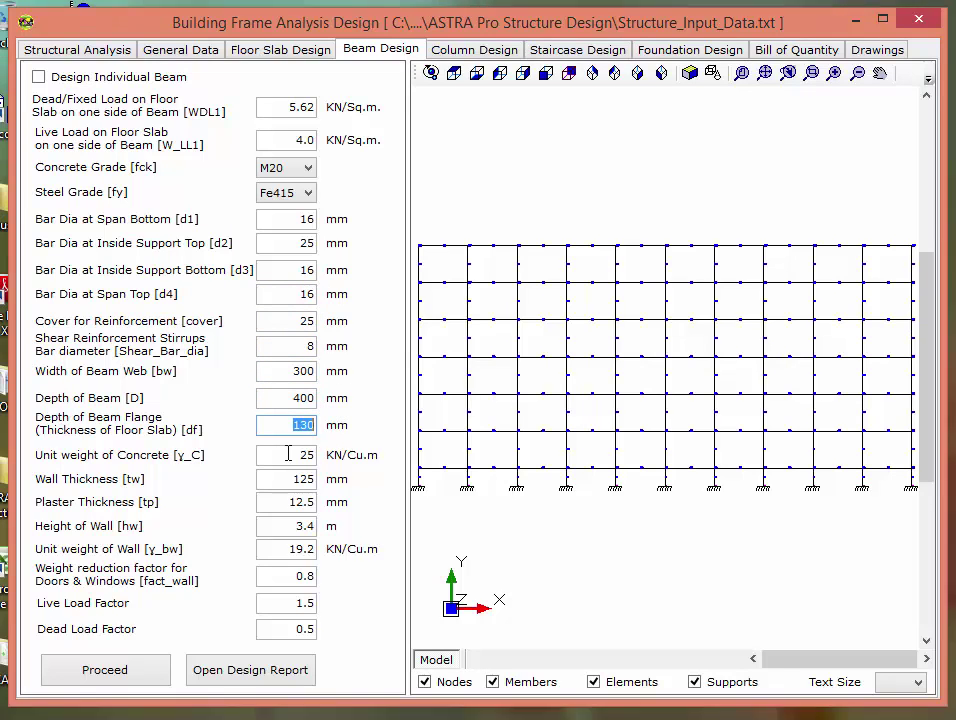
key("Tab")
key("Tab")
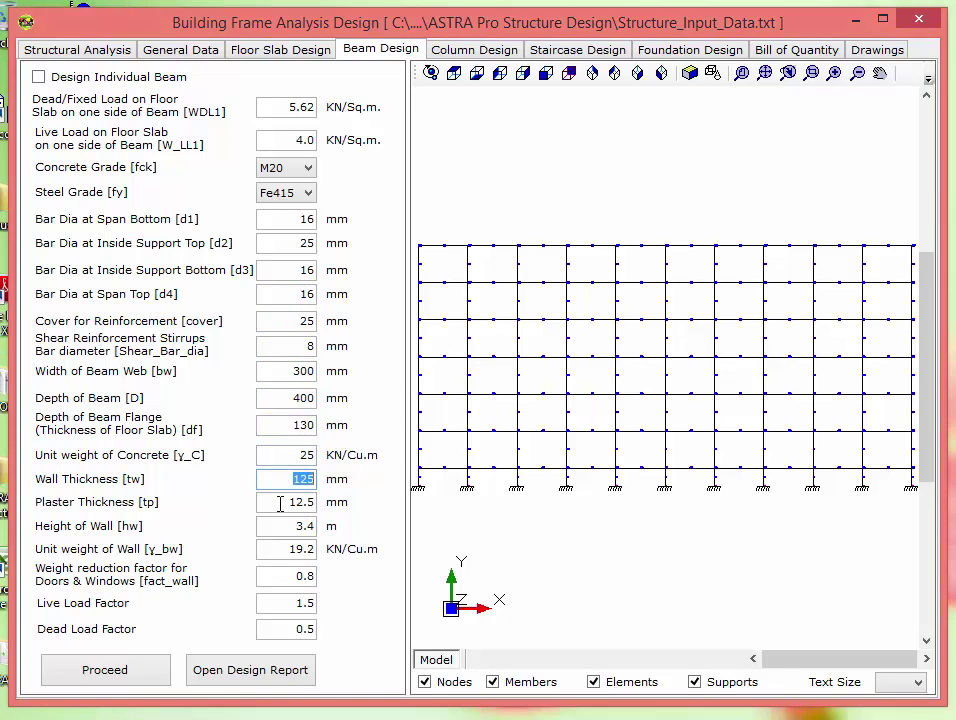
key("Tab")
key("Tab")
key("Tab")
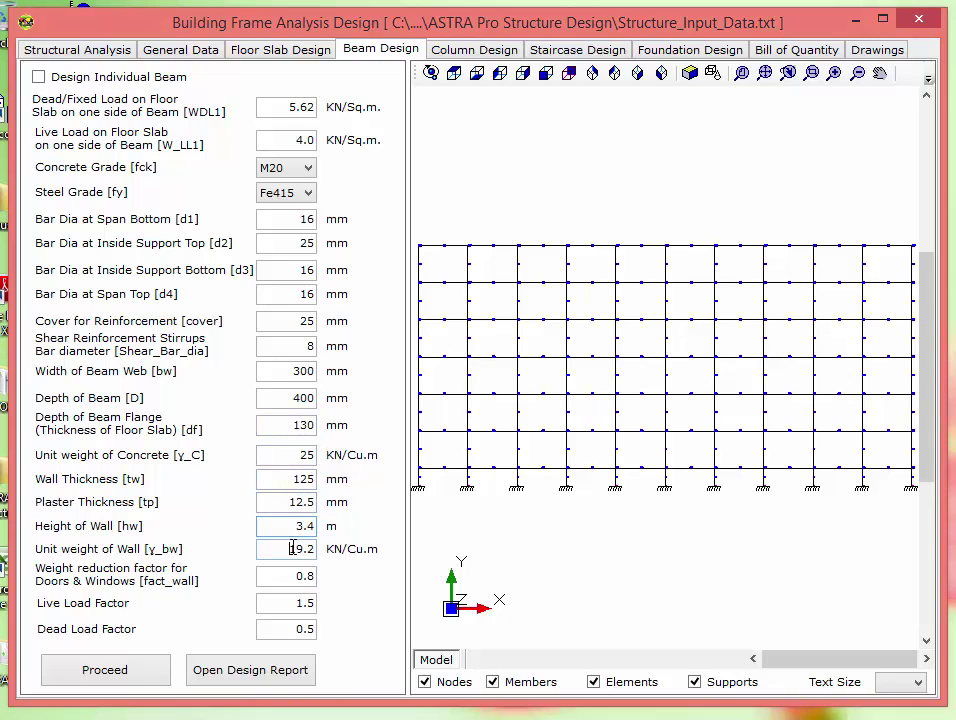
key("Tab")
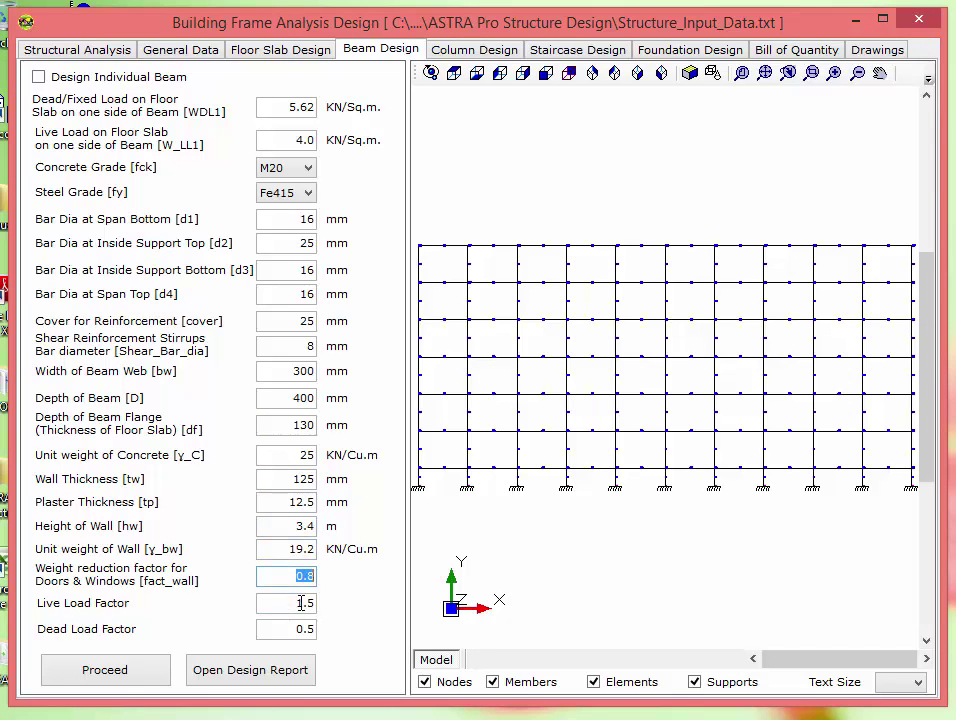
key("Tab")
key("Tab")
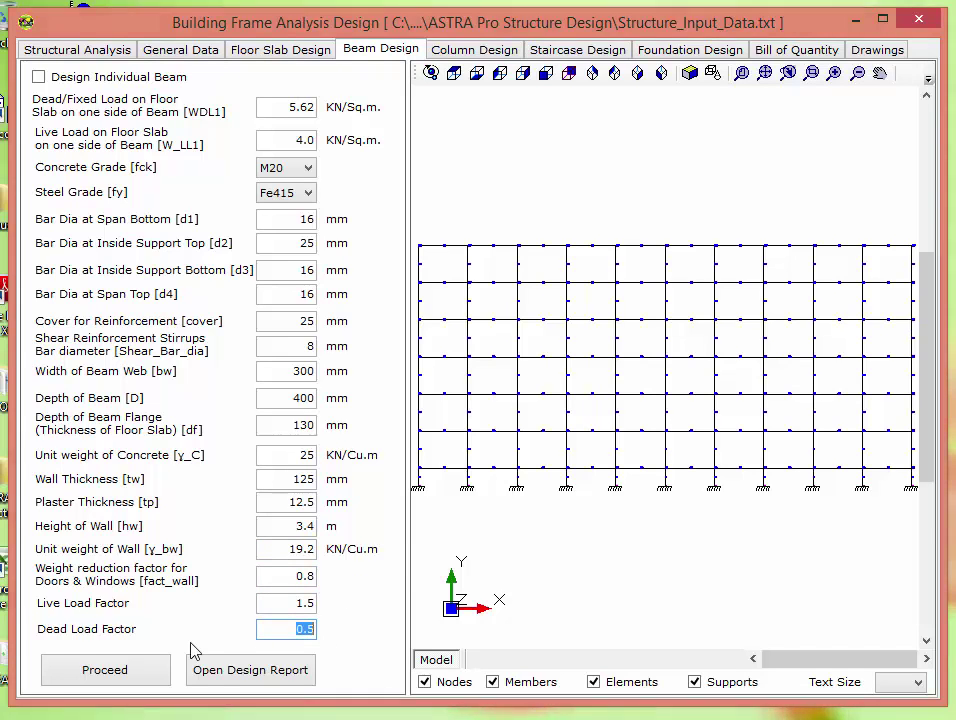
Step: Proceed to the list of continuous beams and keep all beams selected, including B1 and B2
left_click(119, 673)
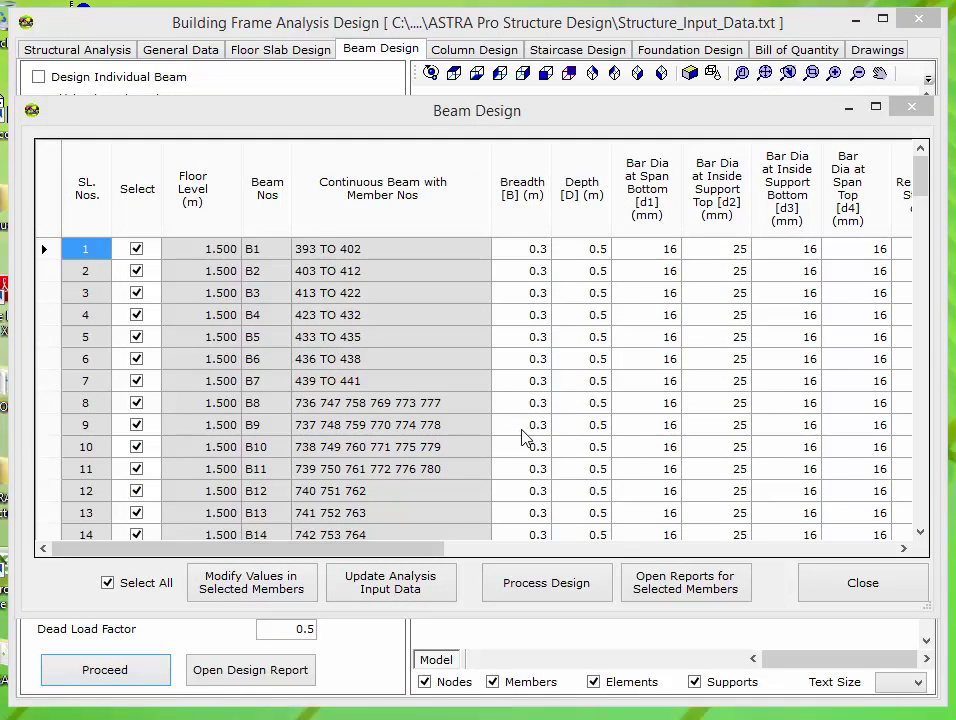
left_click(137, 250)
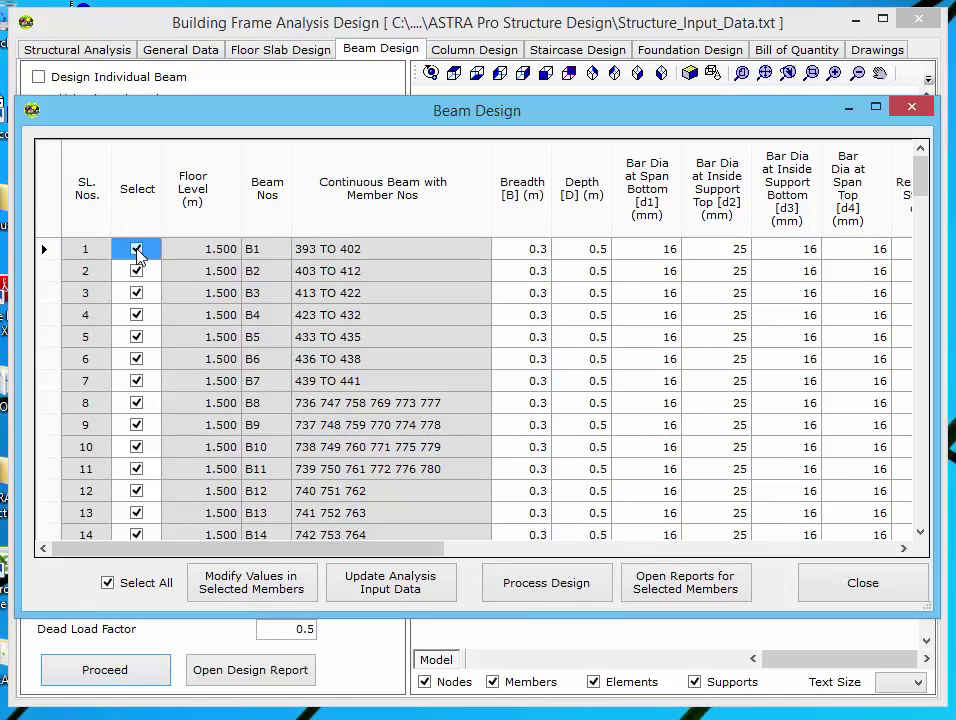
left_click(137, 251)
left_click(137, 272)
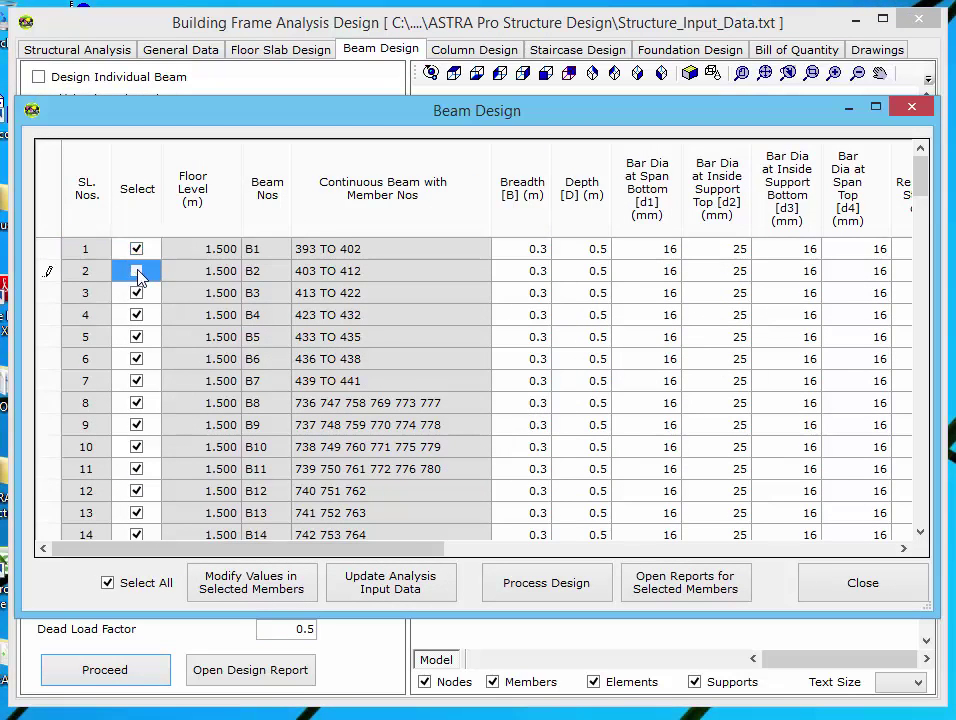
left_click(137, 272)
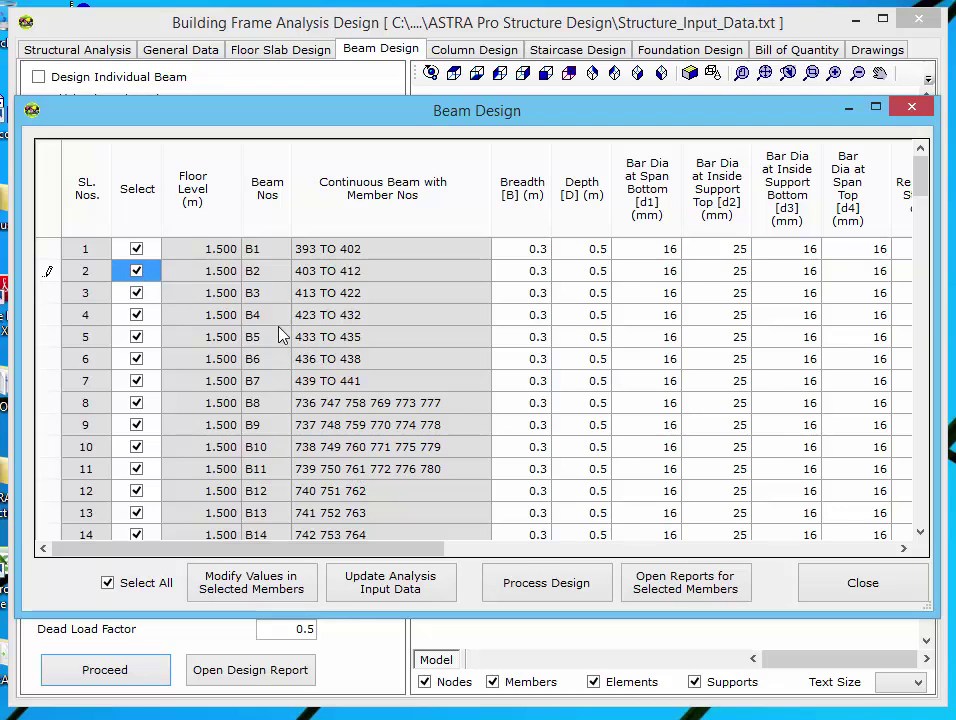
Step: Review beam B1's member numbers, bending moments and shear forces, process the design of all selected beams and open the report
left_click(318, 252)
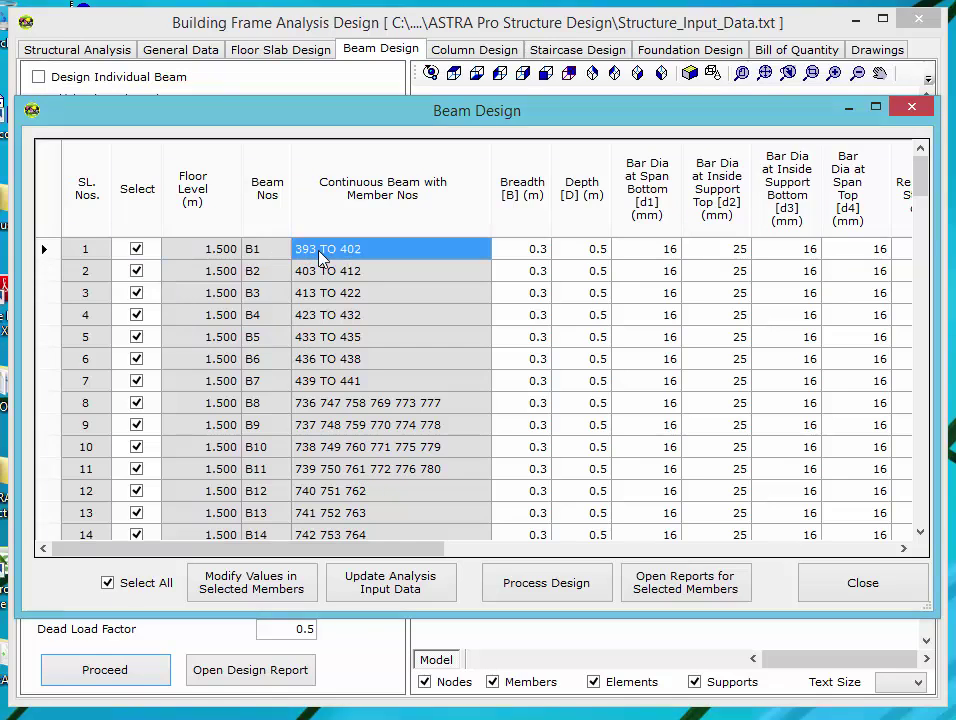
left_click_drag(420, 549, 711, 559)
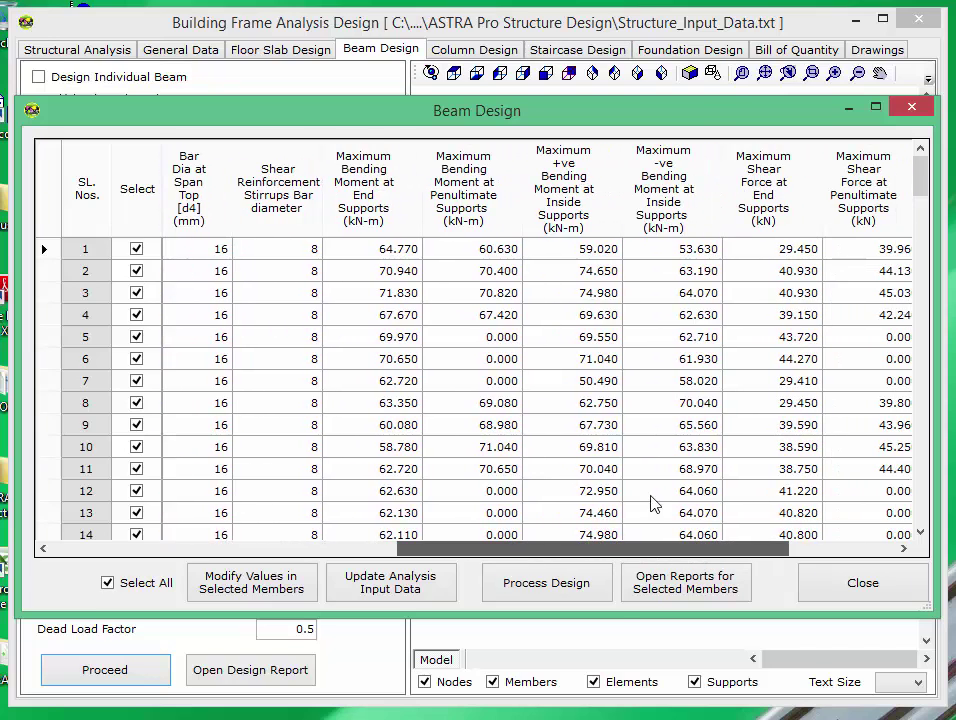
left_click_drag(593, 559, 630, 559)
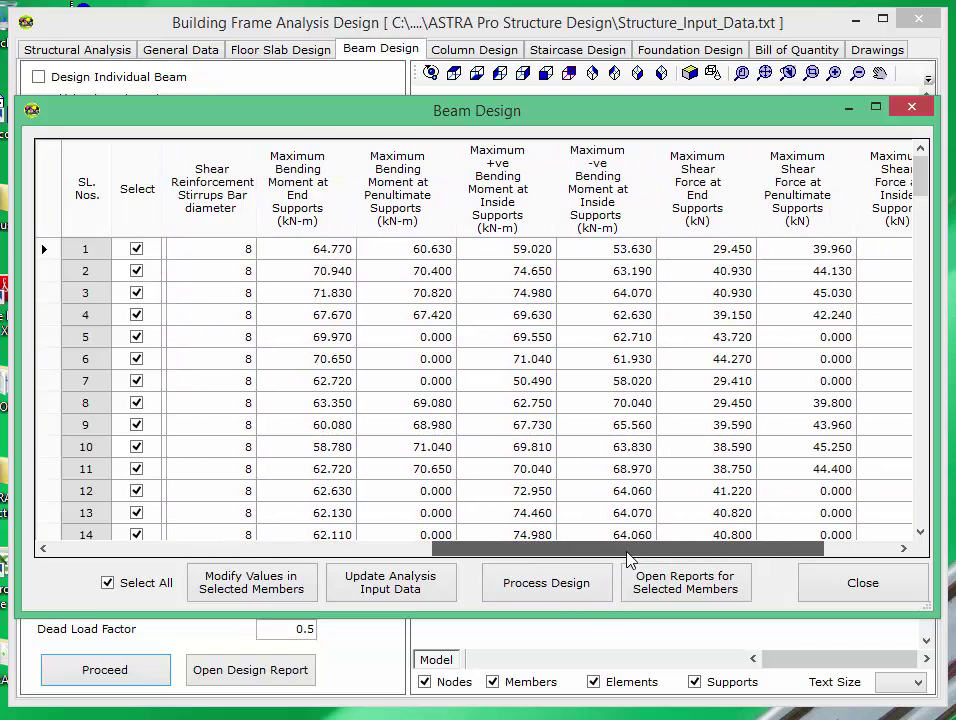
left_click_drag(335, 254, 810, 251)
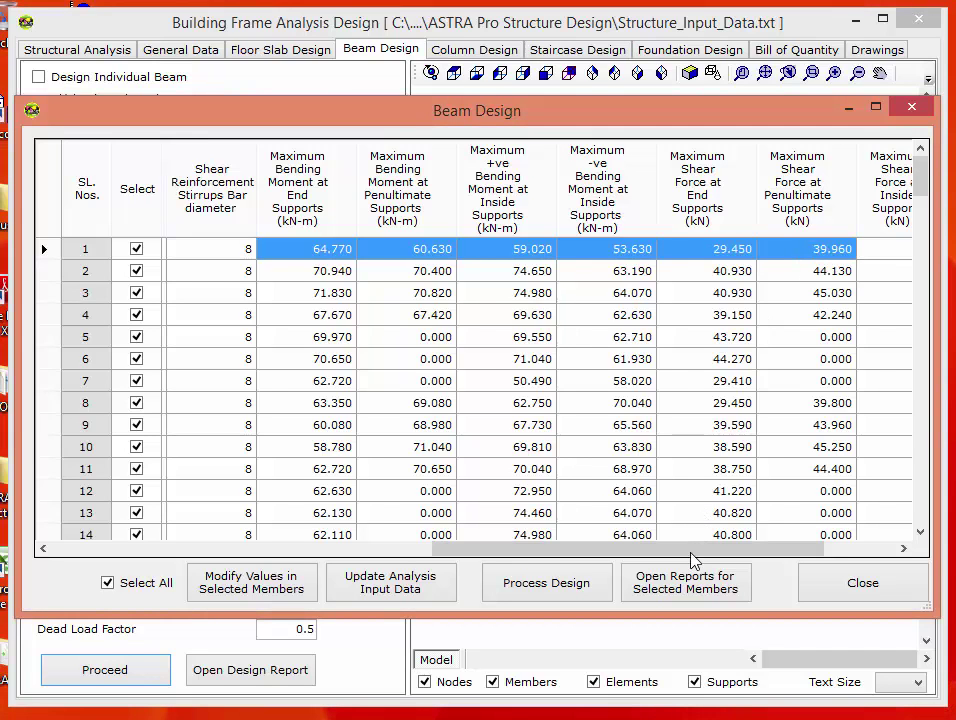
left_click_drag(694, 559, 387, 566)
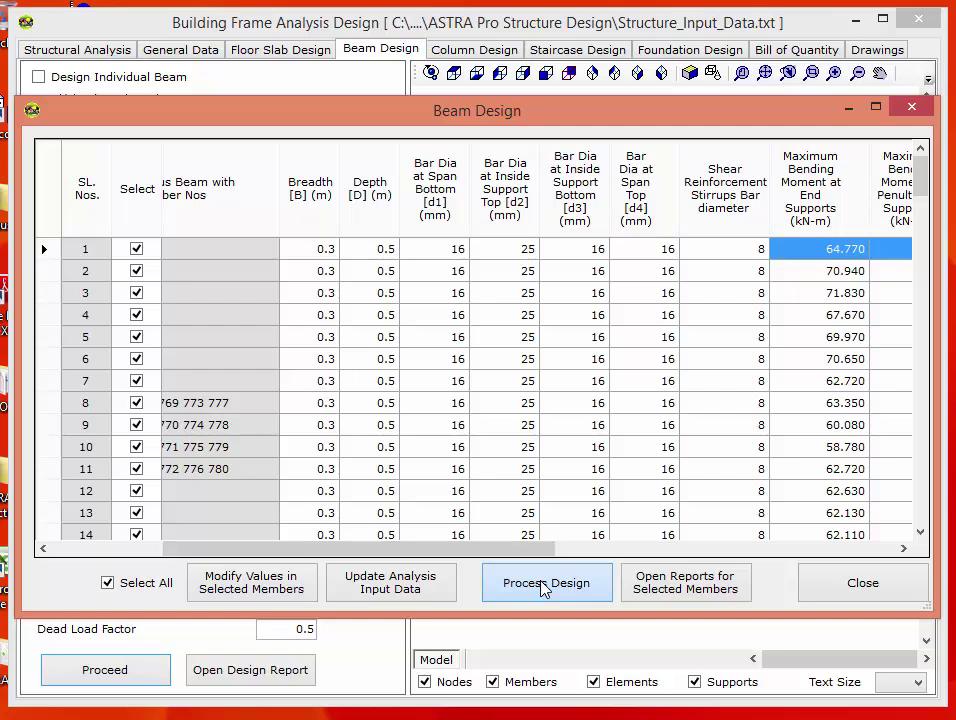
left_click(543, 585)
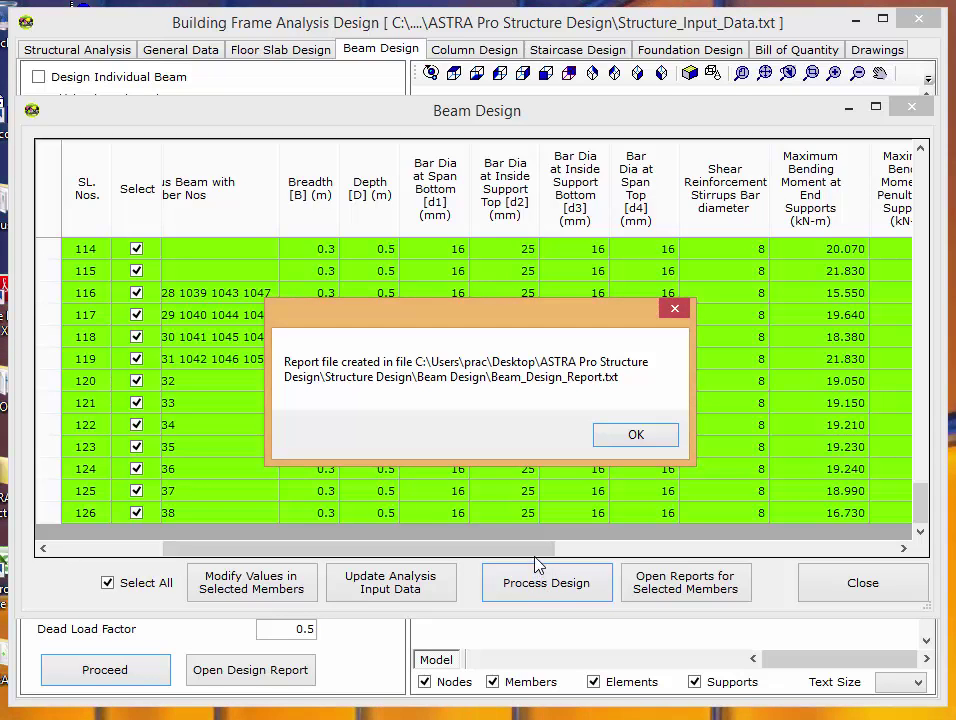
left_click(624, 447)
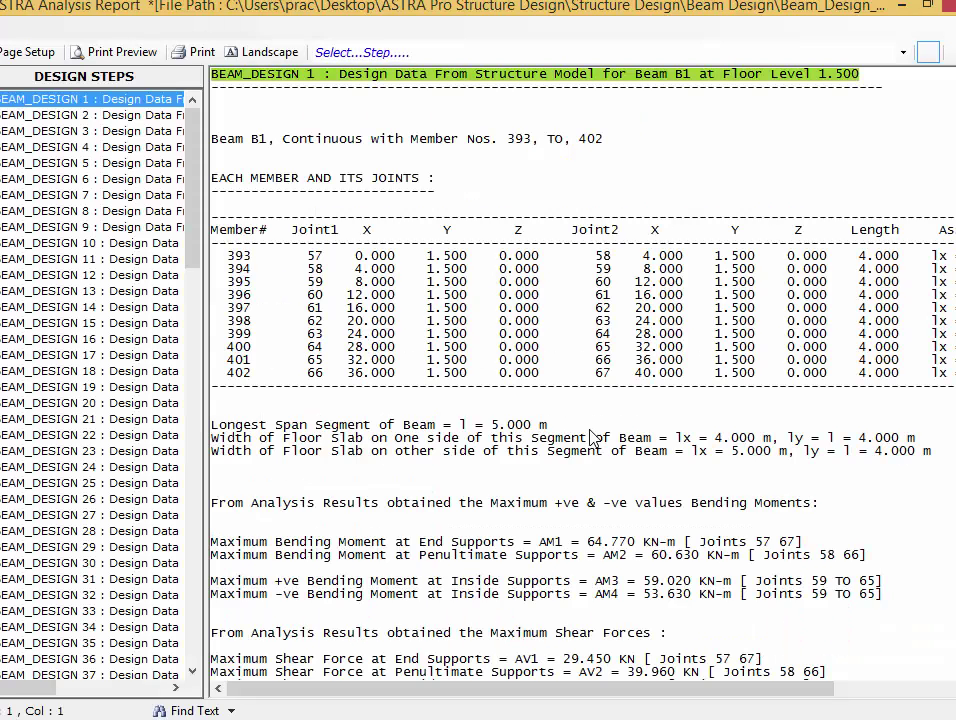
Step: Skim the beam design report from beam B1's design data to the flange width and bending capacity calculations, and close it
left_click(712, 141)
scroll(713, 190, "up", 6)
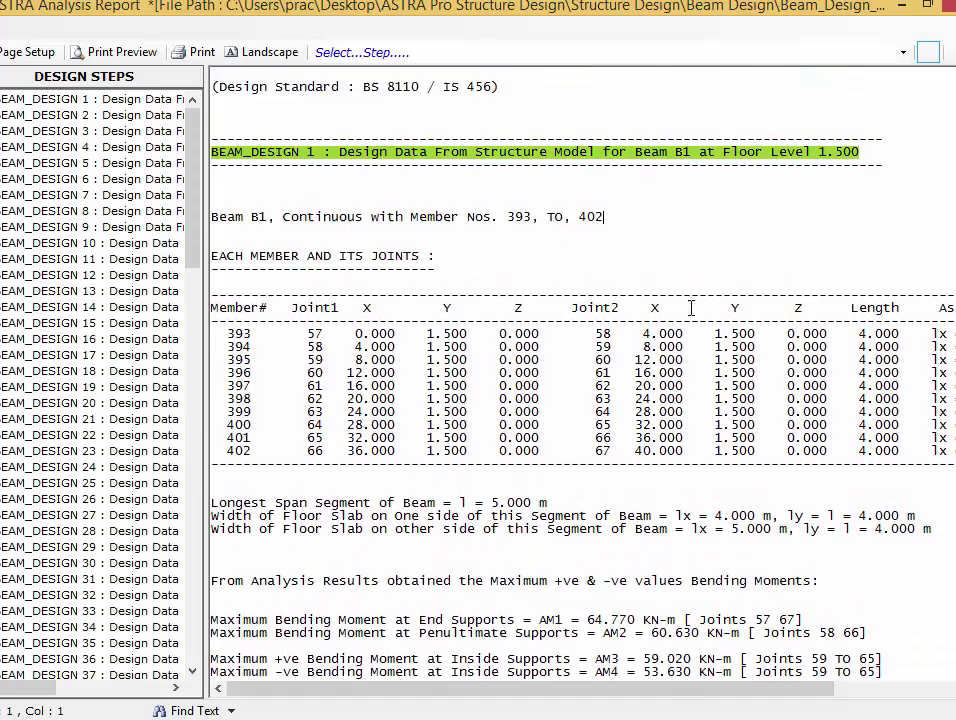
scroll(660, 437, "down", 7)
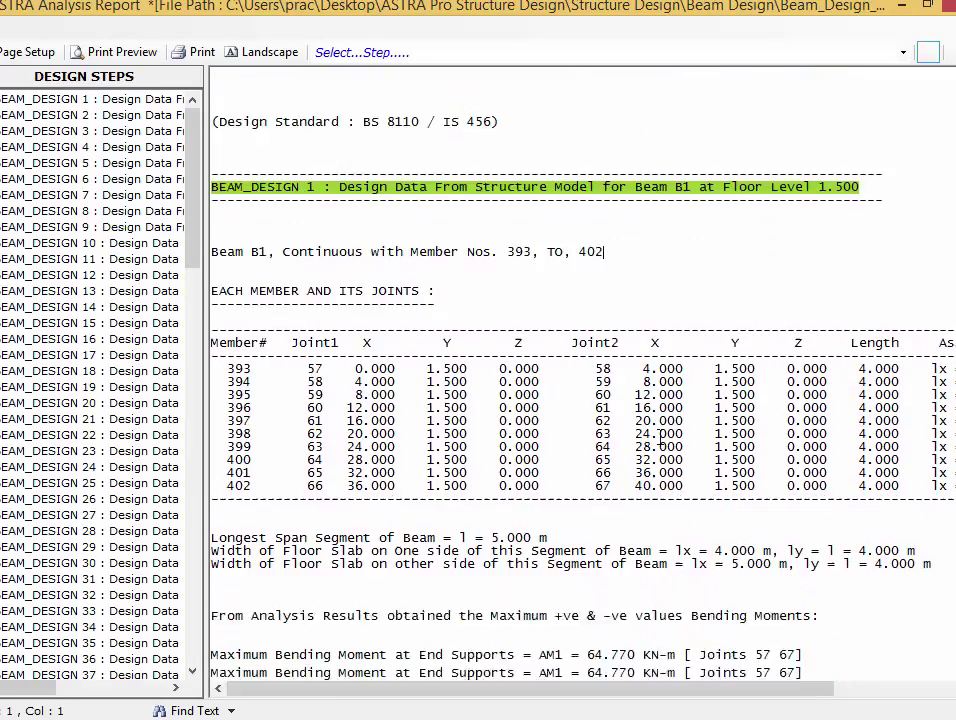
scroll(710, 387, "down", 6)
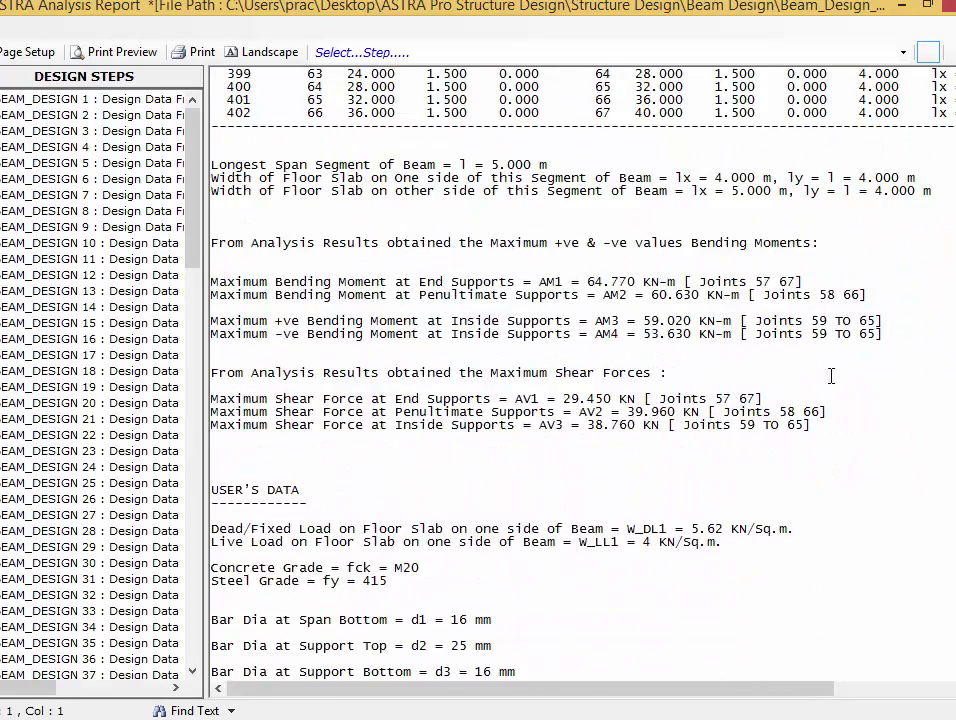
scroll(831, 376, "down", 15)
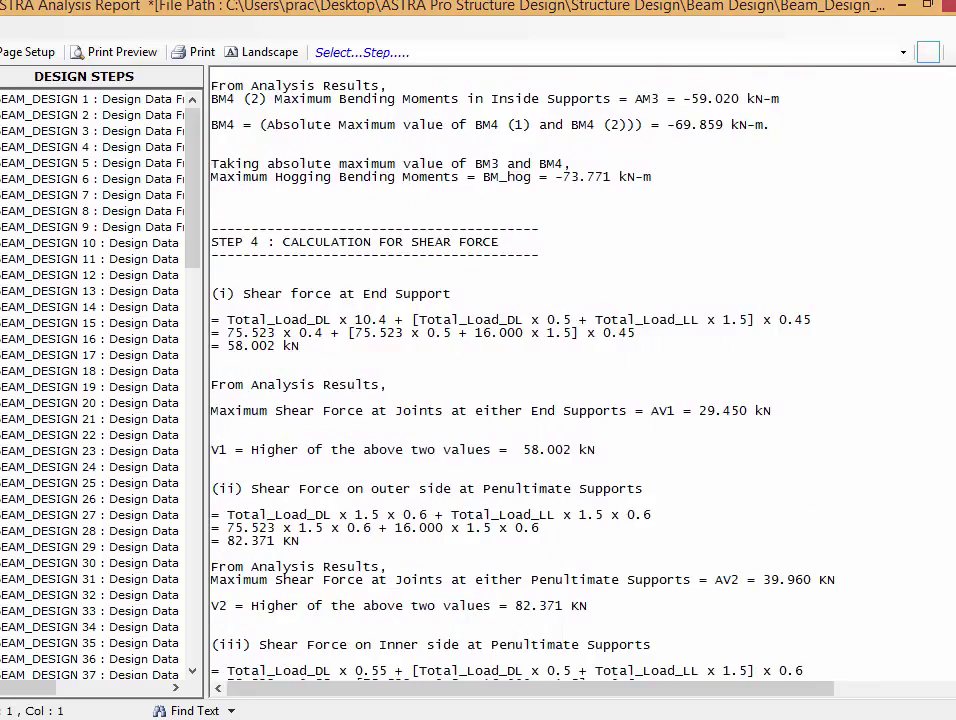
scroll(580, 380, "down", 15)
scroll(580, 380, "down", 10)
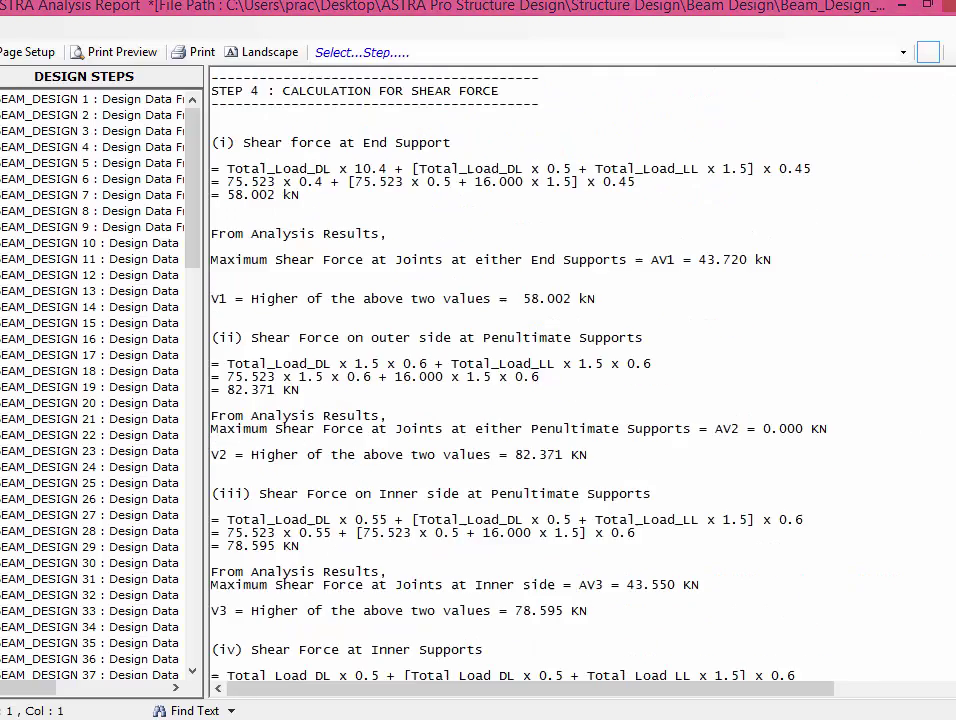
scroll(815, 370, "down", 10)
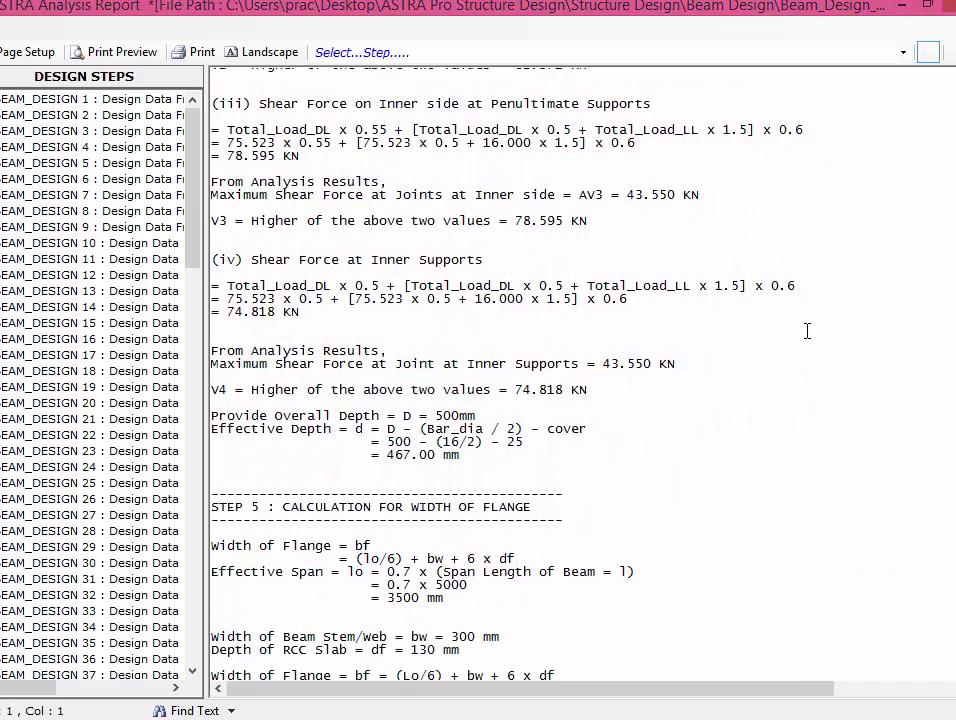
scroll(799, 322, "down", 6)
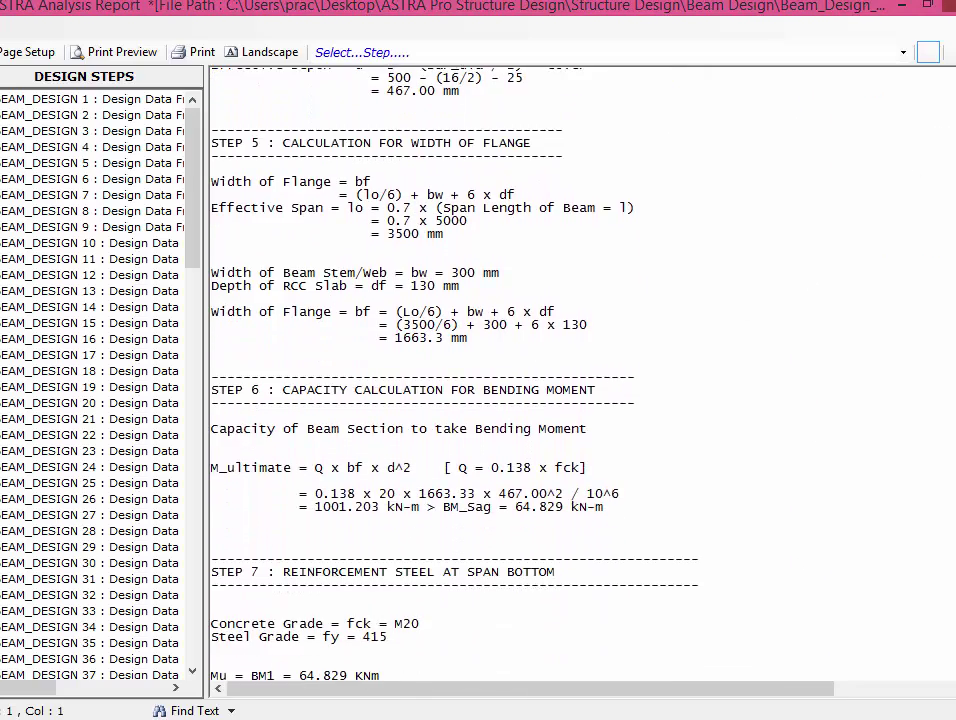
key("alt+F4")
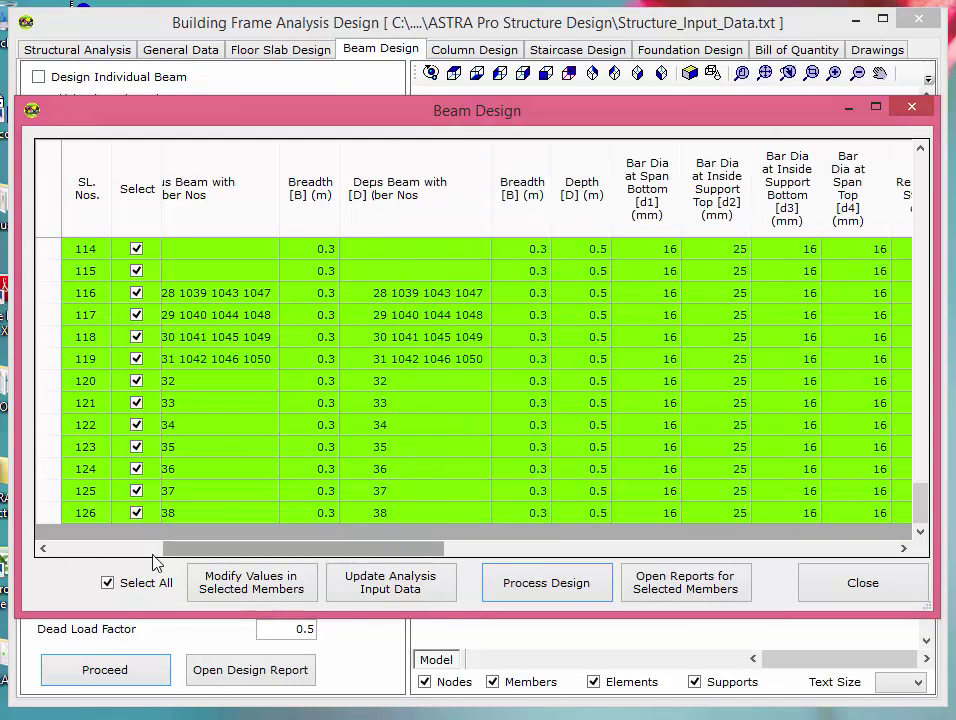
Step: Review the processed continuous beams on the 19.500 m floor level, going from B6 through B13
left_click(265, 250)
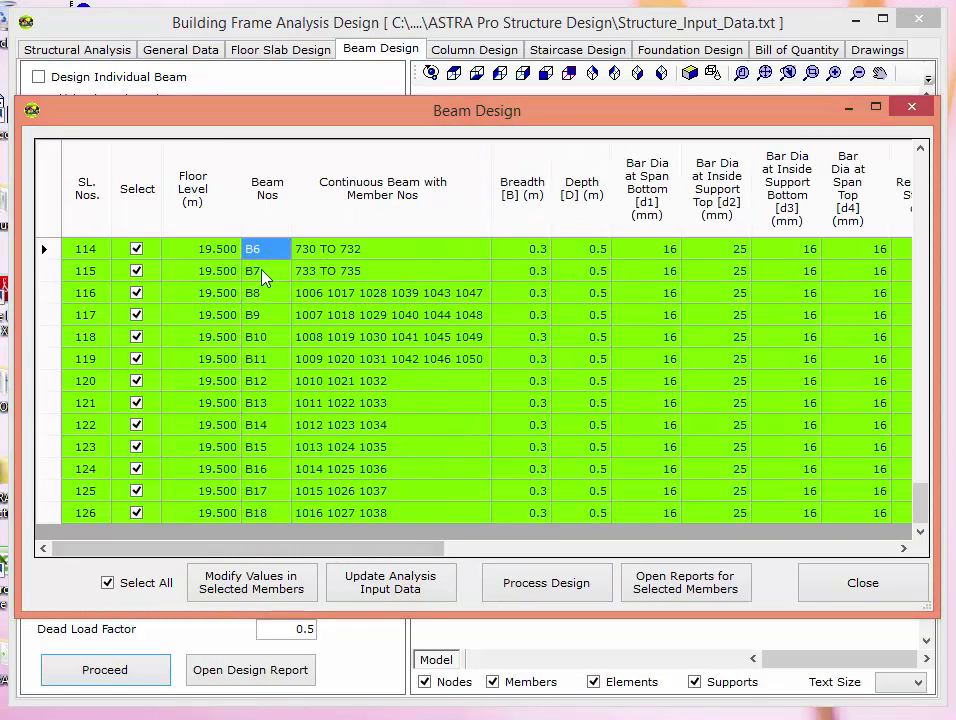
left_click(265, 276)
left_click(258, 318)
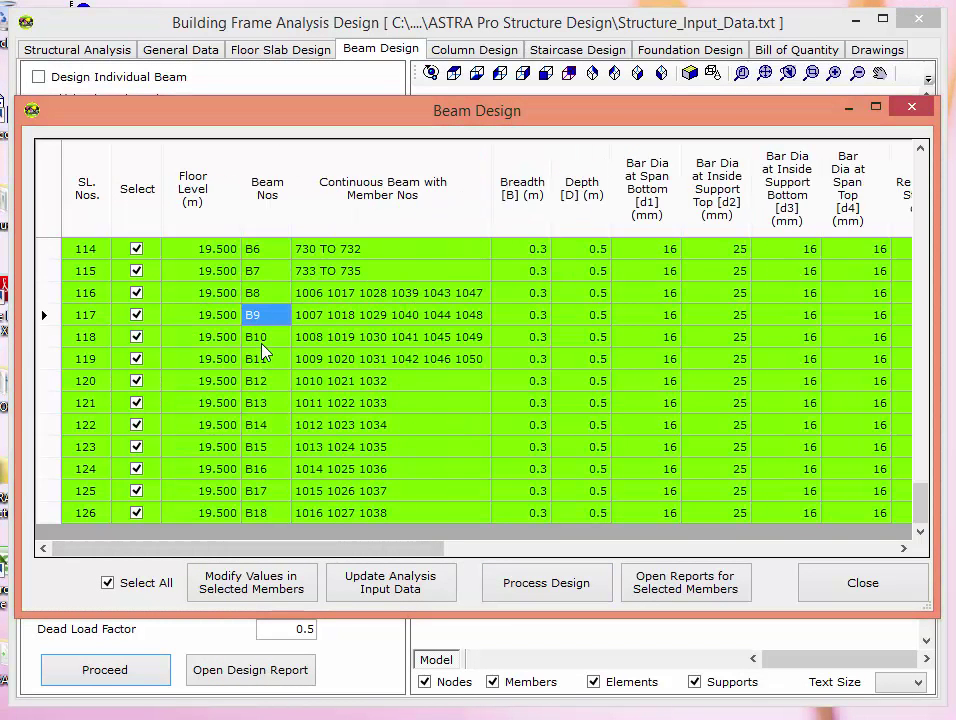
left_click(262, 344)
left_click(263, 378)
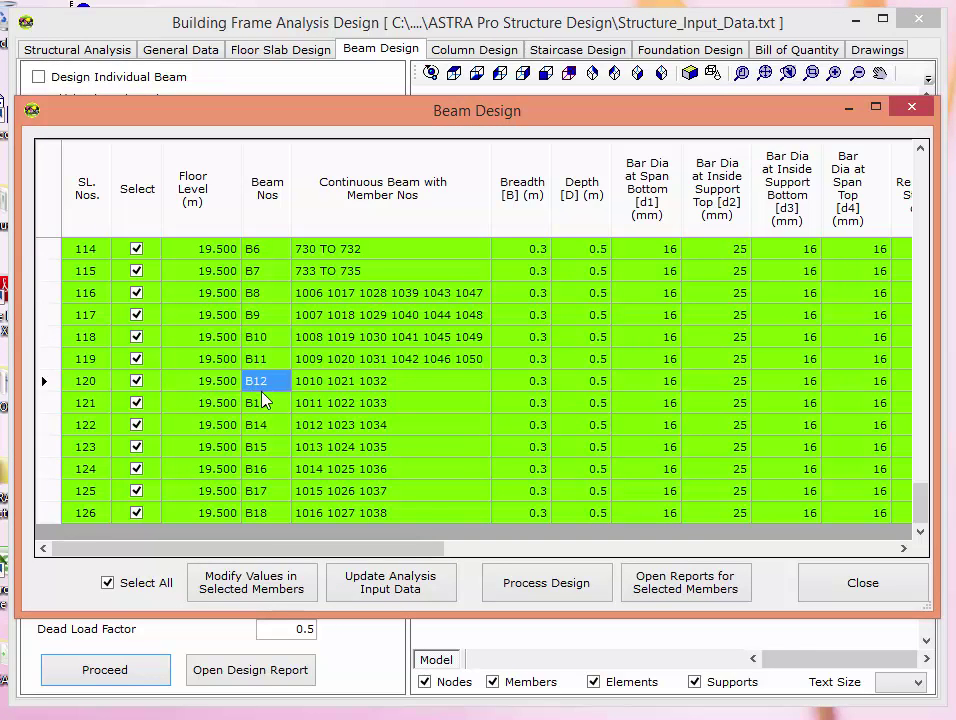
left_click(264, 403)
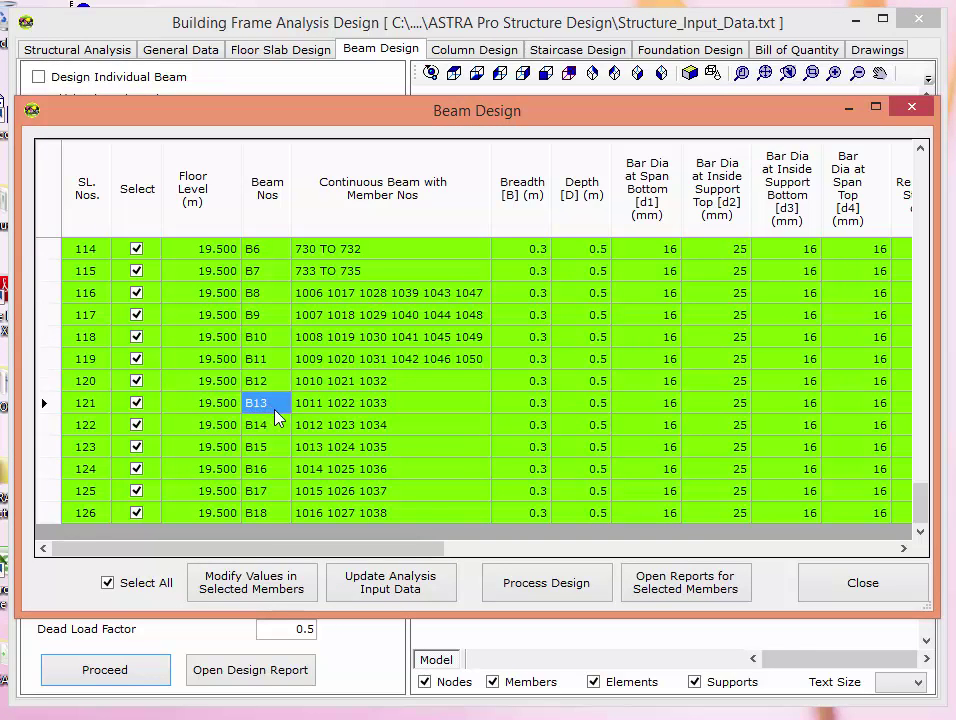
Step: Check the selected beams' modifiable depth and bar diameters, apply the existing values and close the beam list
left_click(252, 583)
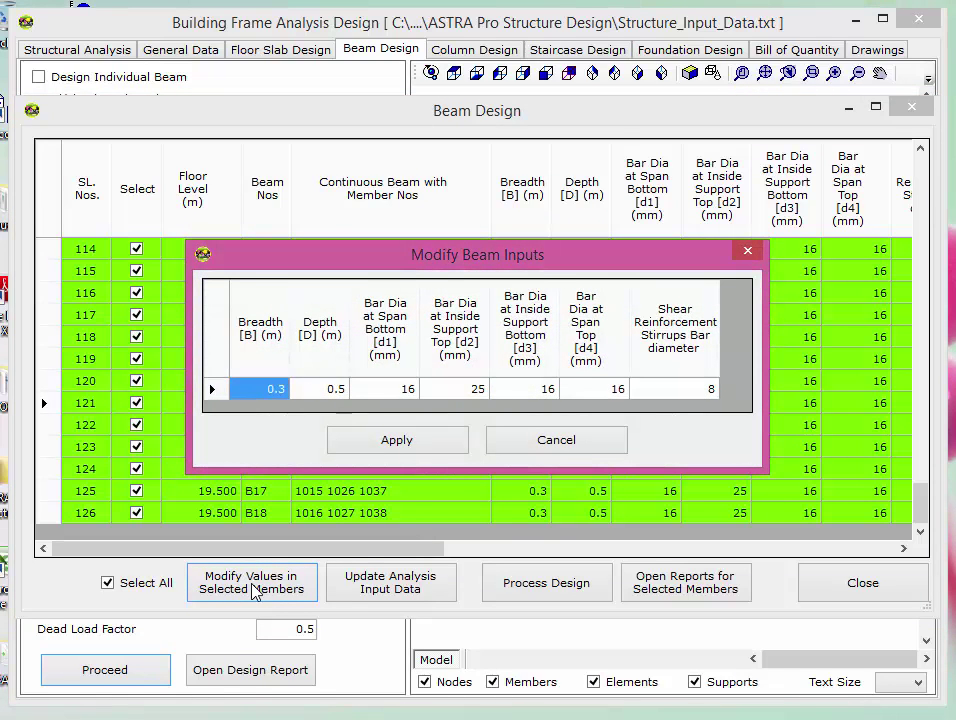
left_click(320, 392)
left_click(395, 390)
left_click(468, 390)
left_click(525, 392)
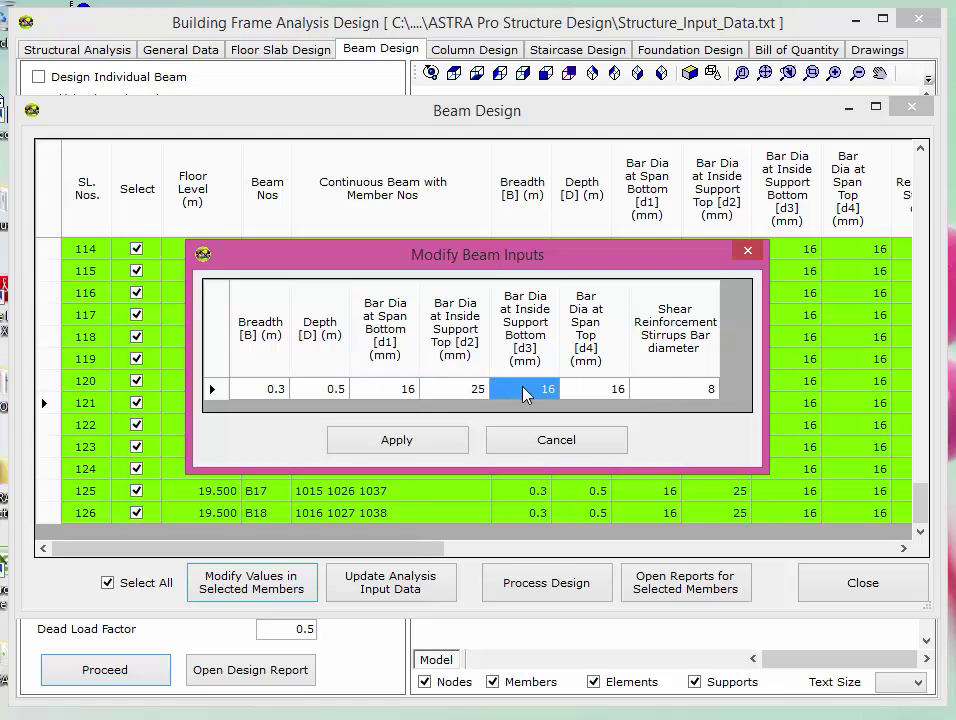
left_click(590, 390)
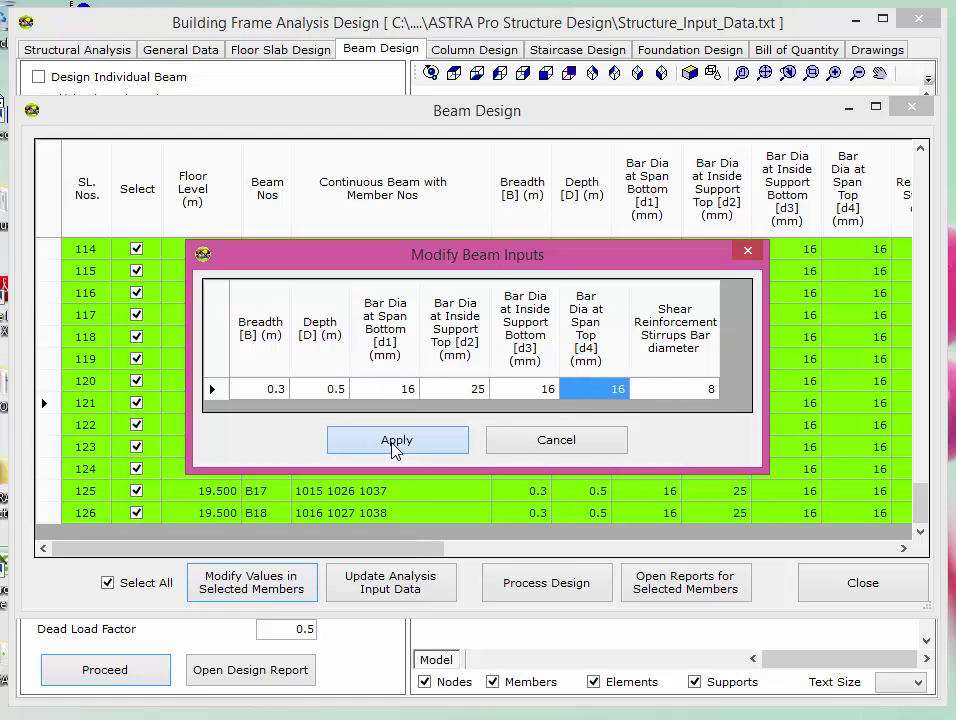
left_click(396, 441)
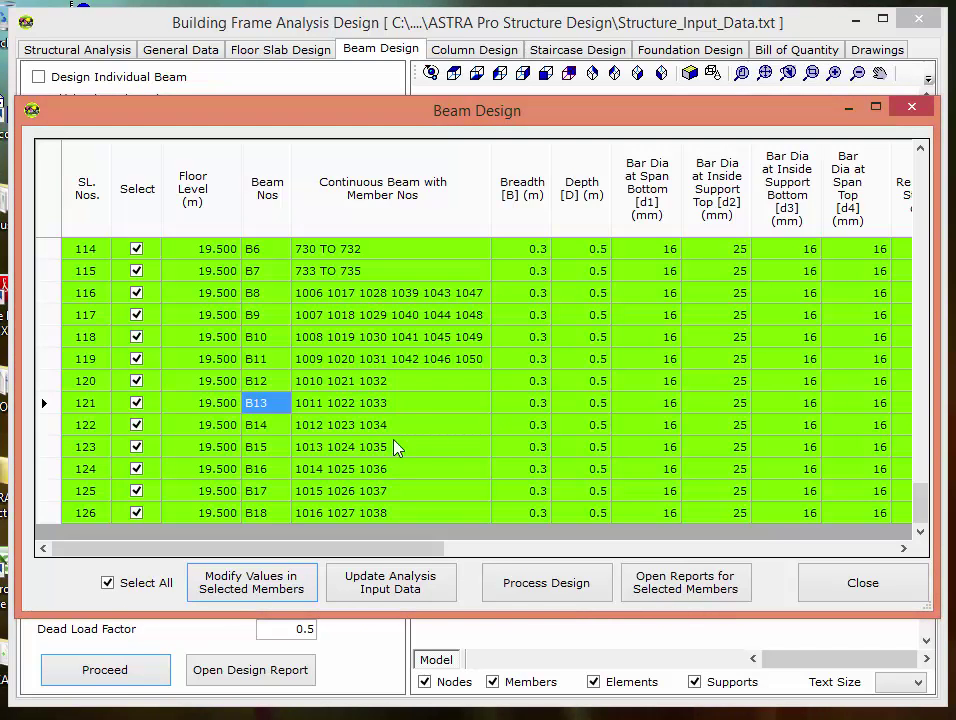
left_click(856, 583)
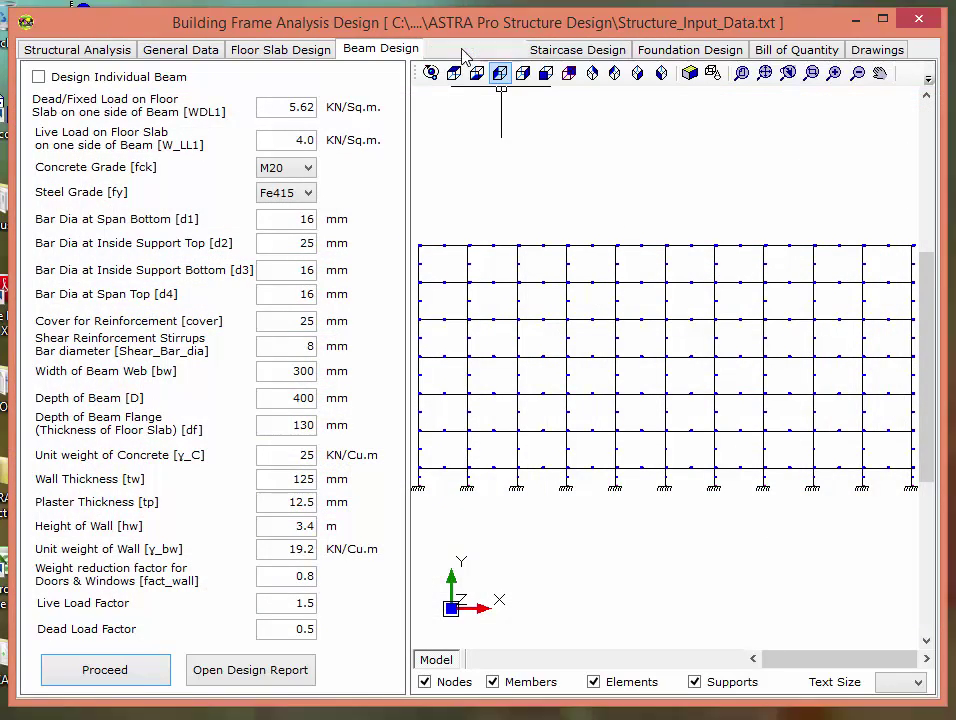
Step: Go to the column design inputs and compare them with and without the individual column option, leaving the option off
left_click(463, 55)
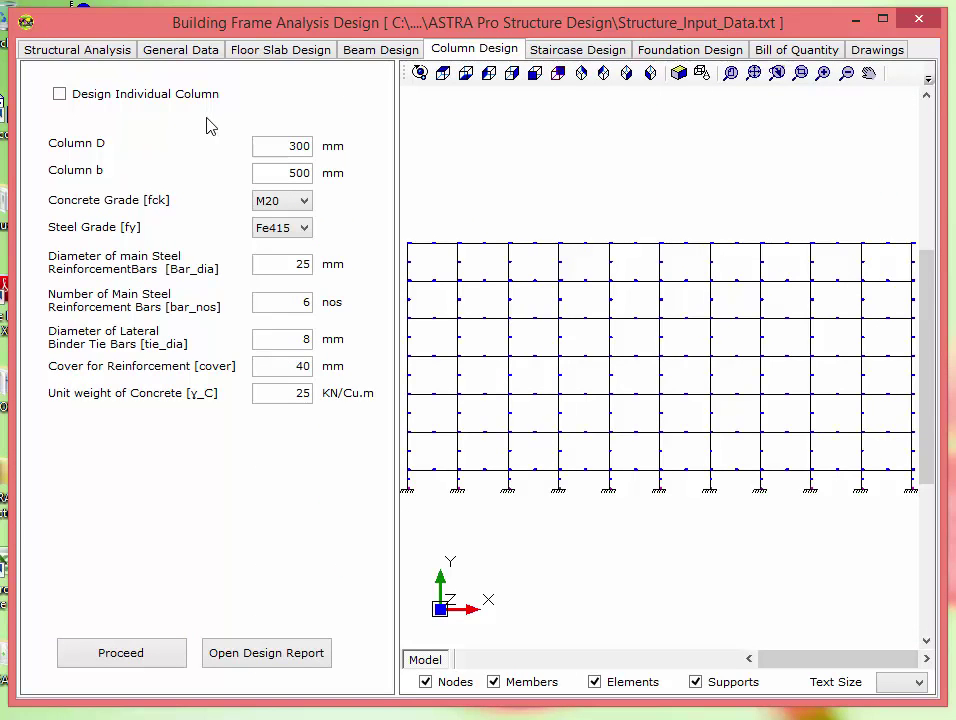
left_click(117, 100)
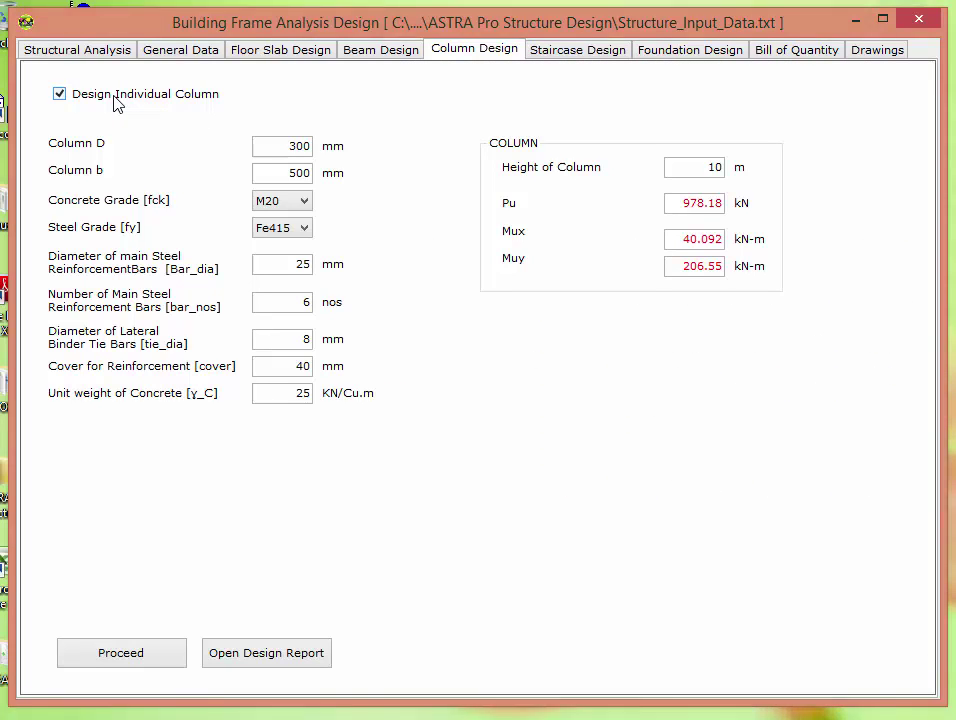
left_click(117, 100)
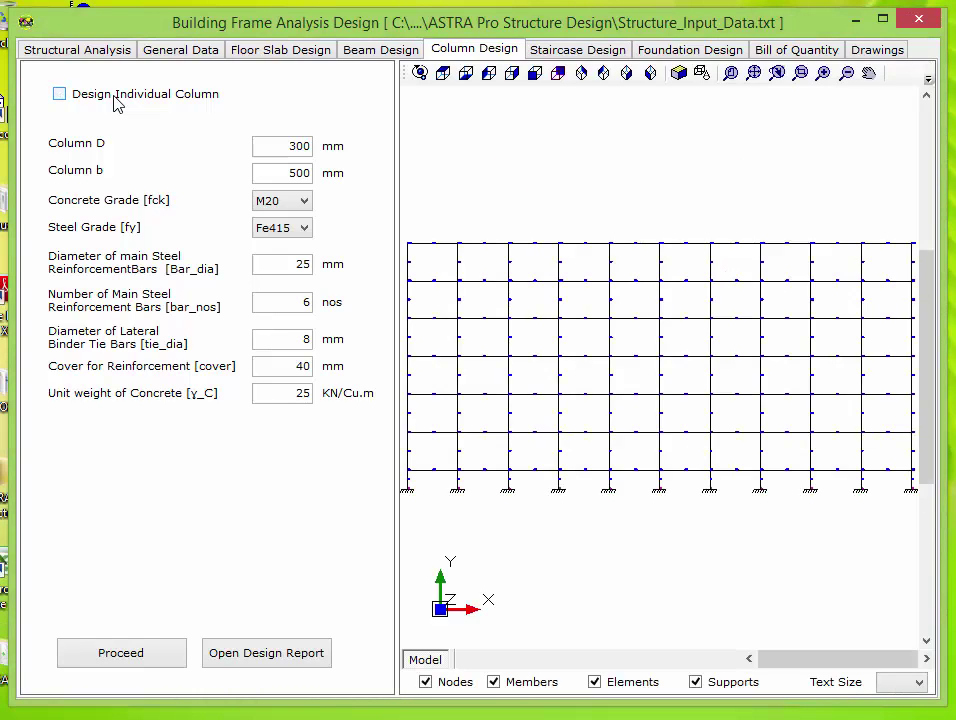
left_click(117, 100)
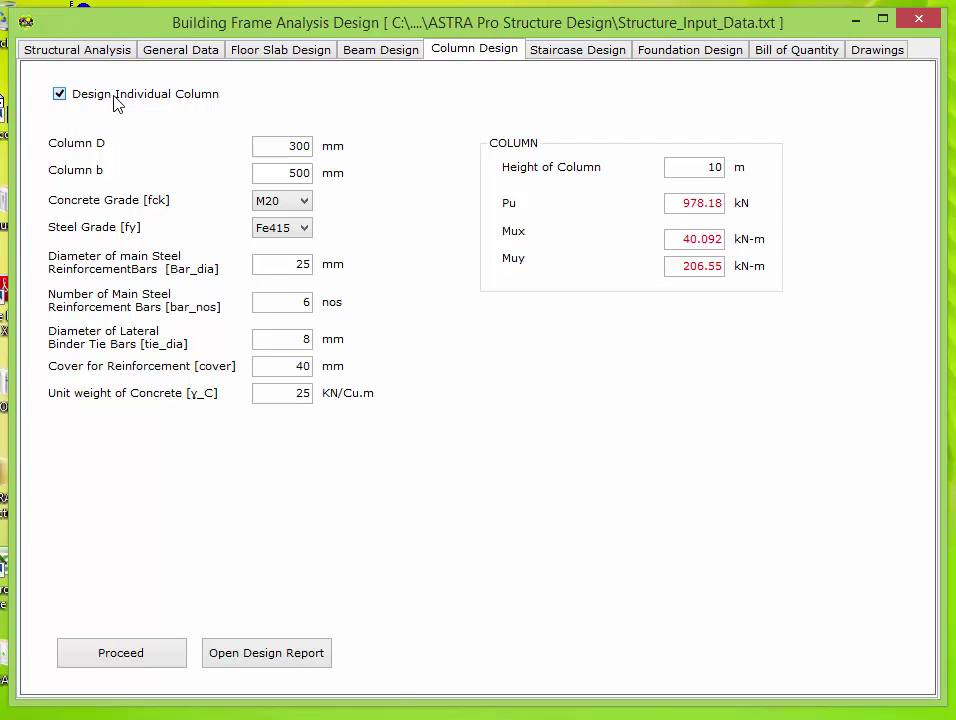
left_click(117, 100)
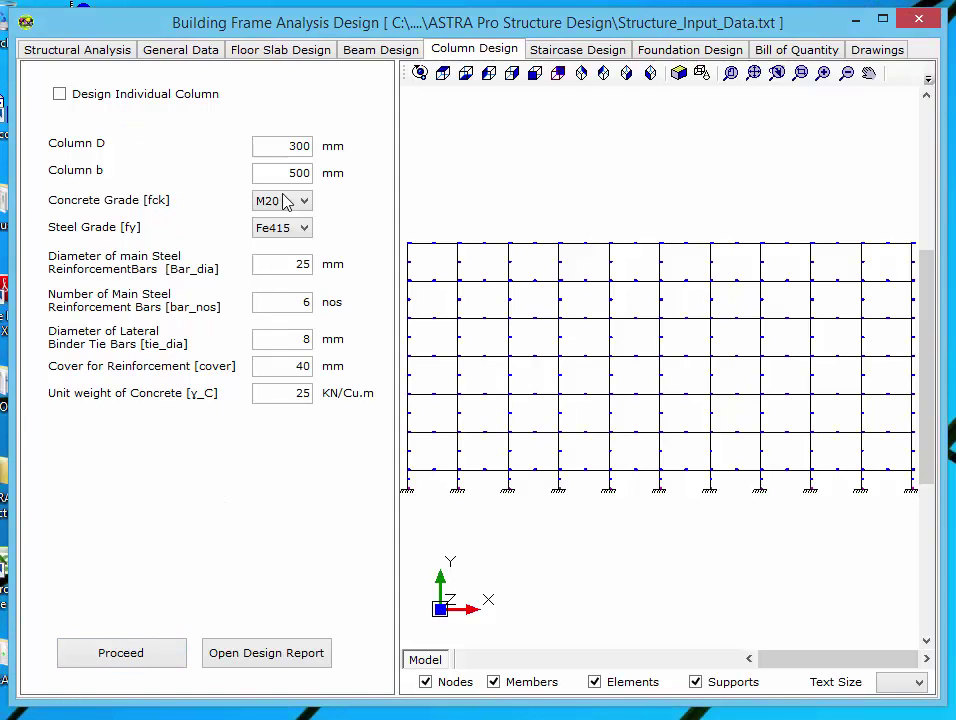
Step: Check the column inputs: Column D, Column b, concrete and steel grades, and main reinforcement bar diameter
left_click(272, 150)
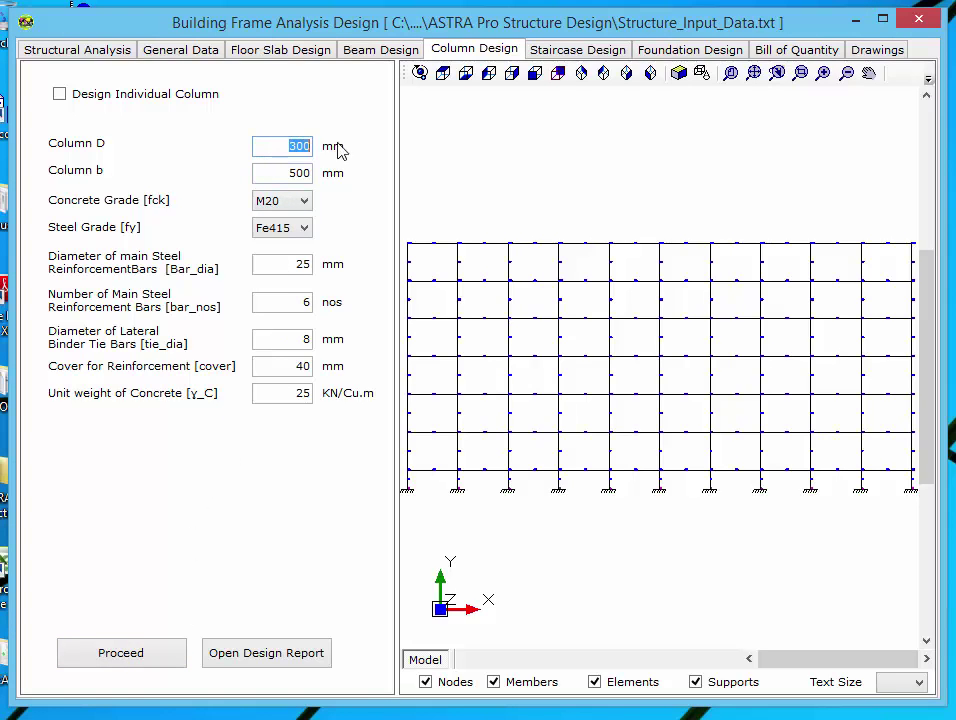
left_click(284, 173)
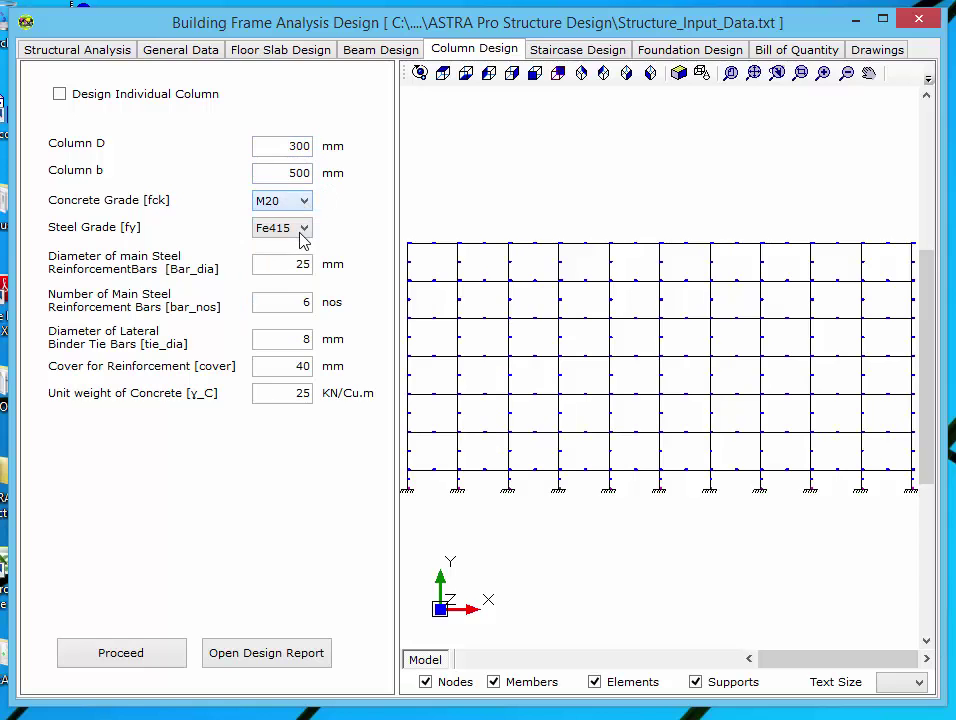
left_click(305, 227)
left_click(290, 258)
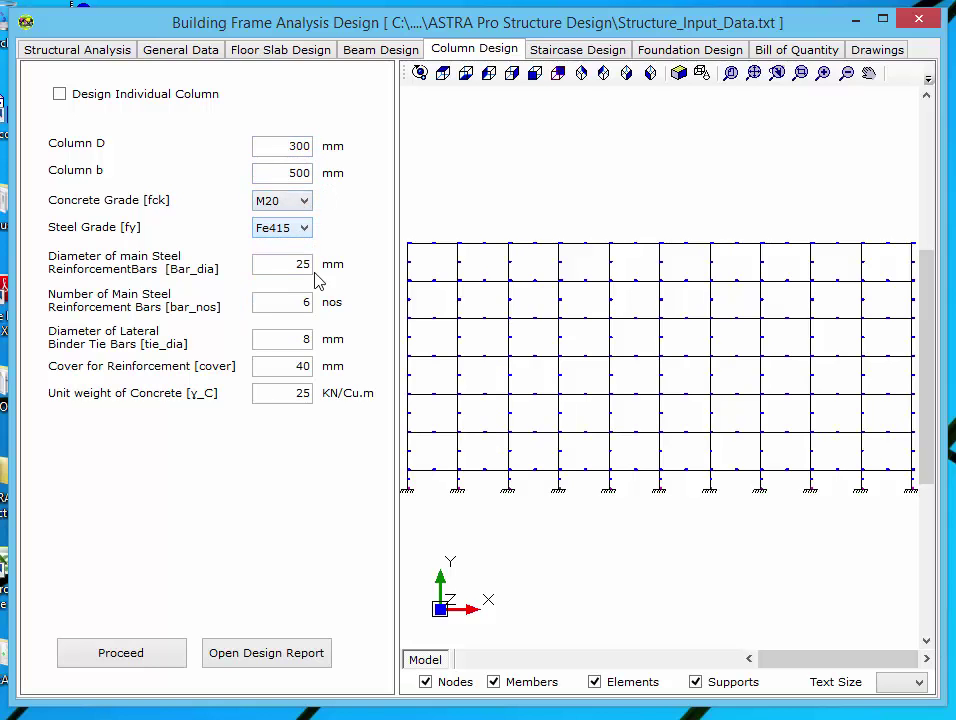
Step: Proceed to the list of continuous columns and keep all columns selected, including C1 and C2
left_click(121, 653)
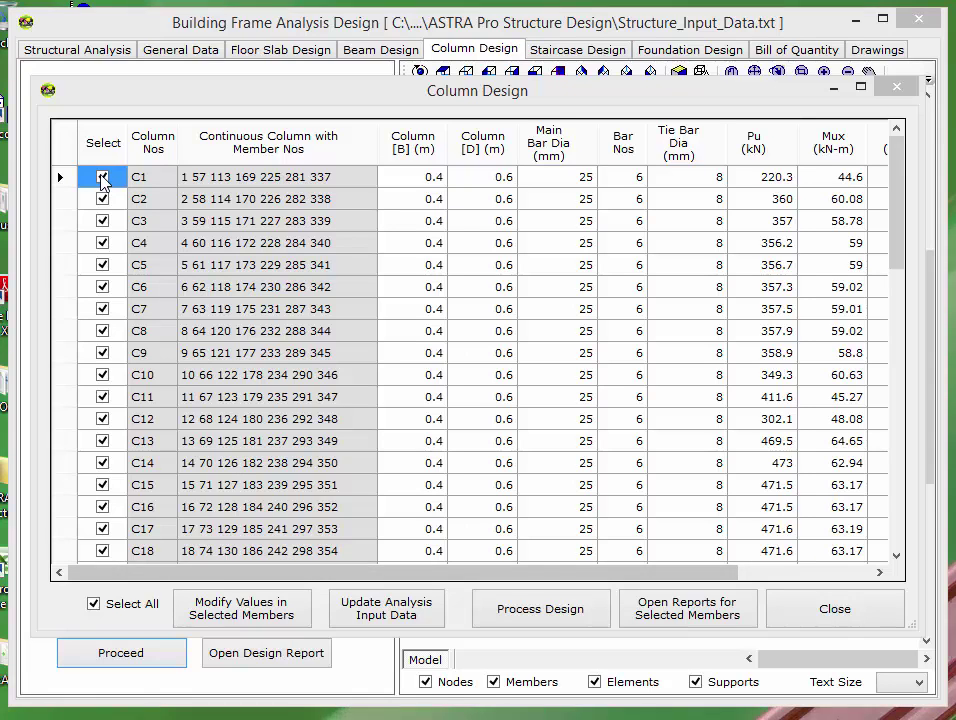
left_click(102, 177)
left_click(102, 199)
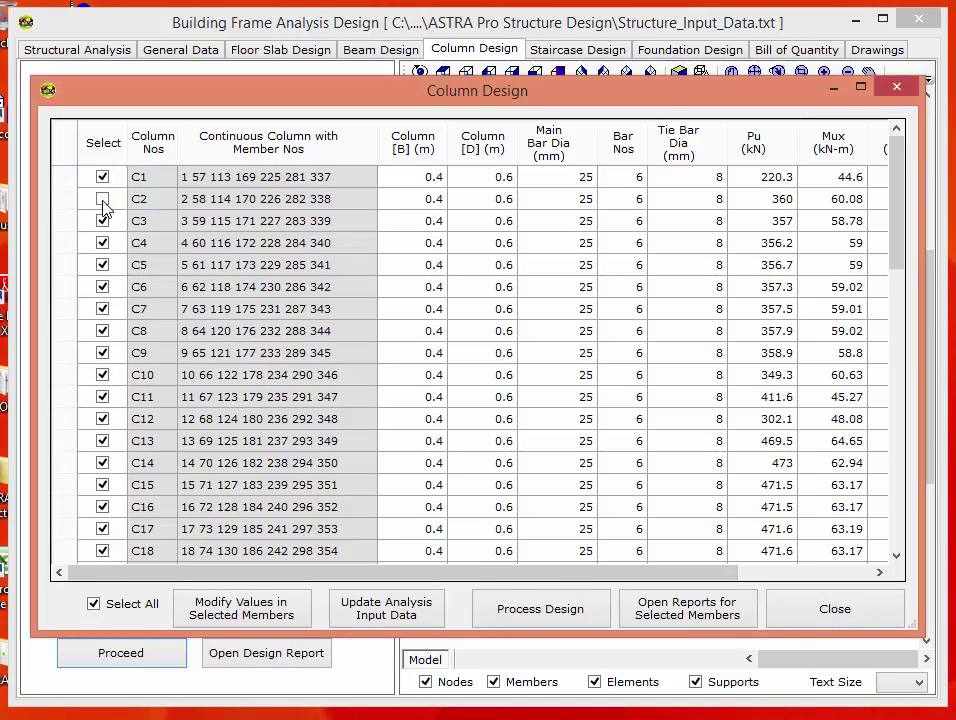
left_click(102, 199)
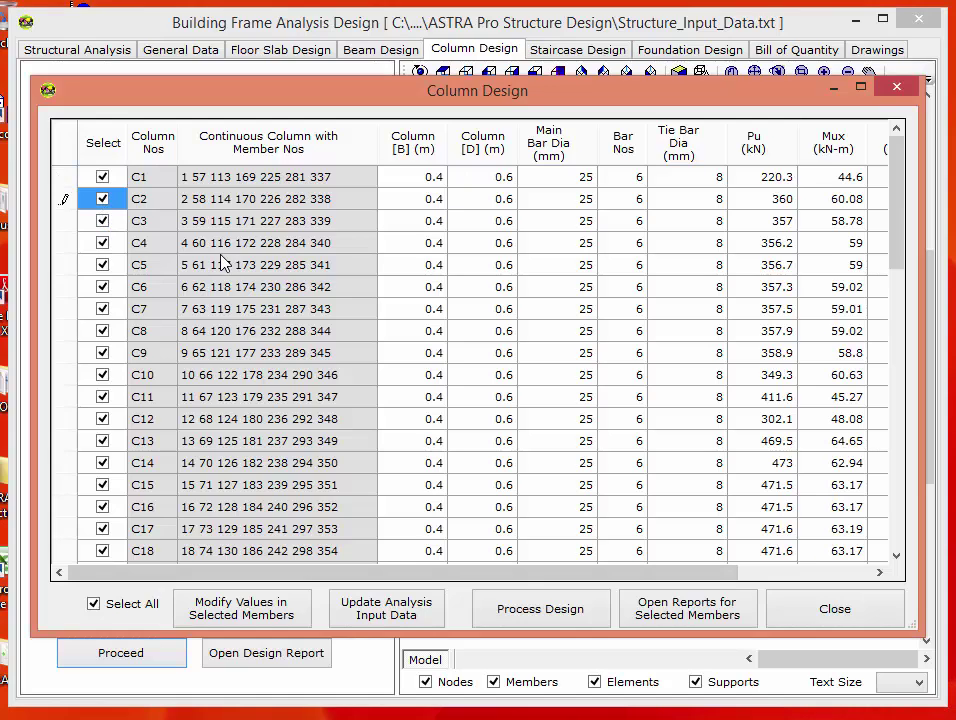
Step: Review column C1's continuous member numbers, its moments Mux and Muy, and its axial load Pu
left_click(283, 182)
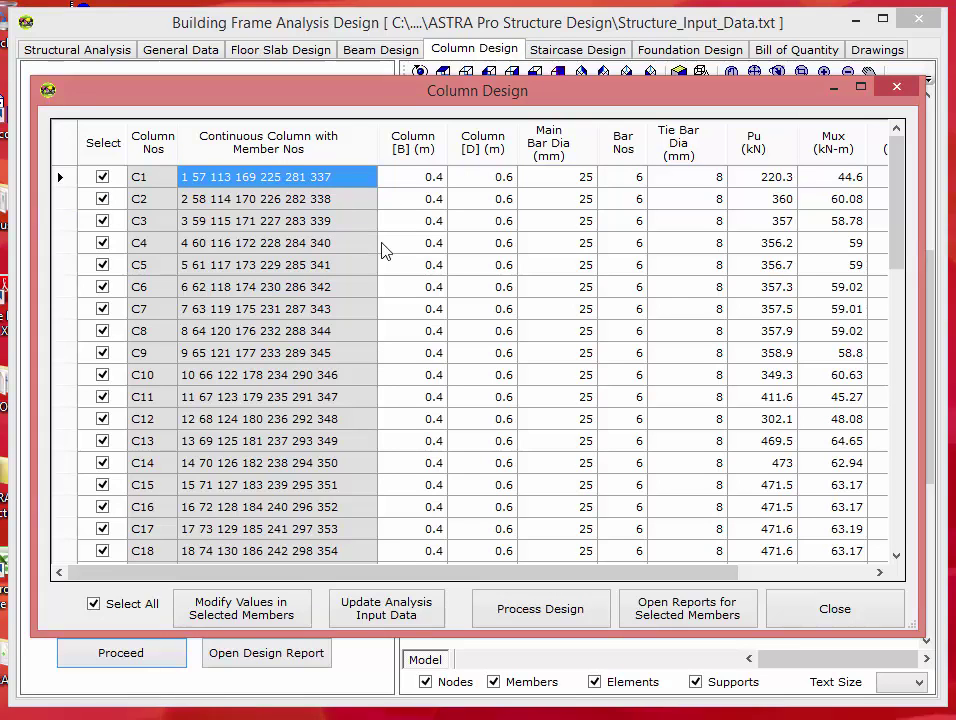
left_click_drag(380, 574, 540, 578)
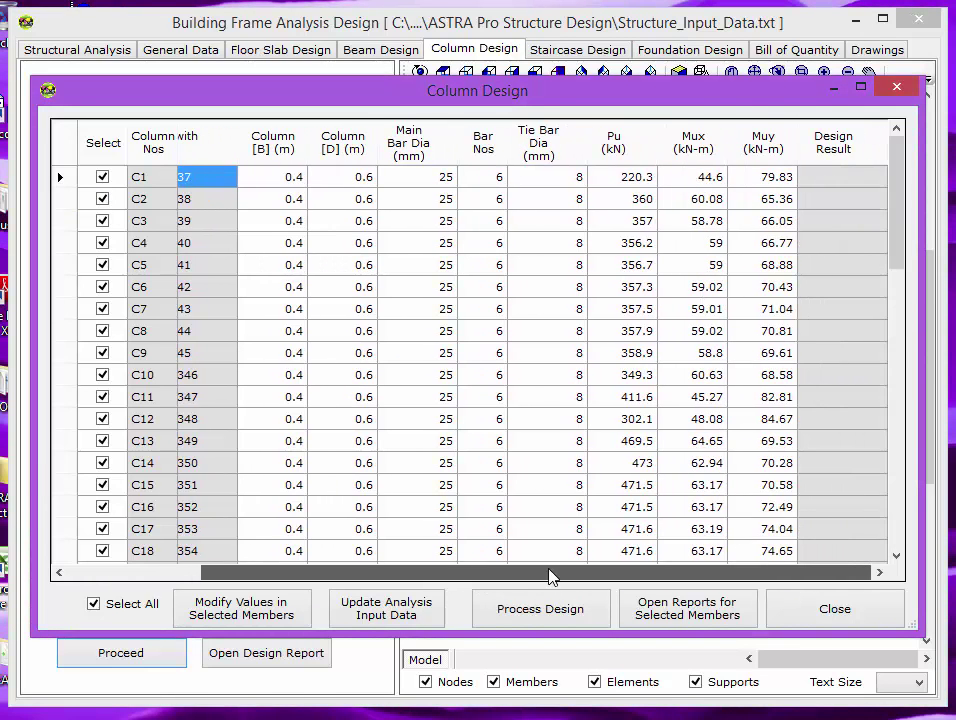
left_click(690, 177)
left_click(763, 177)
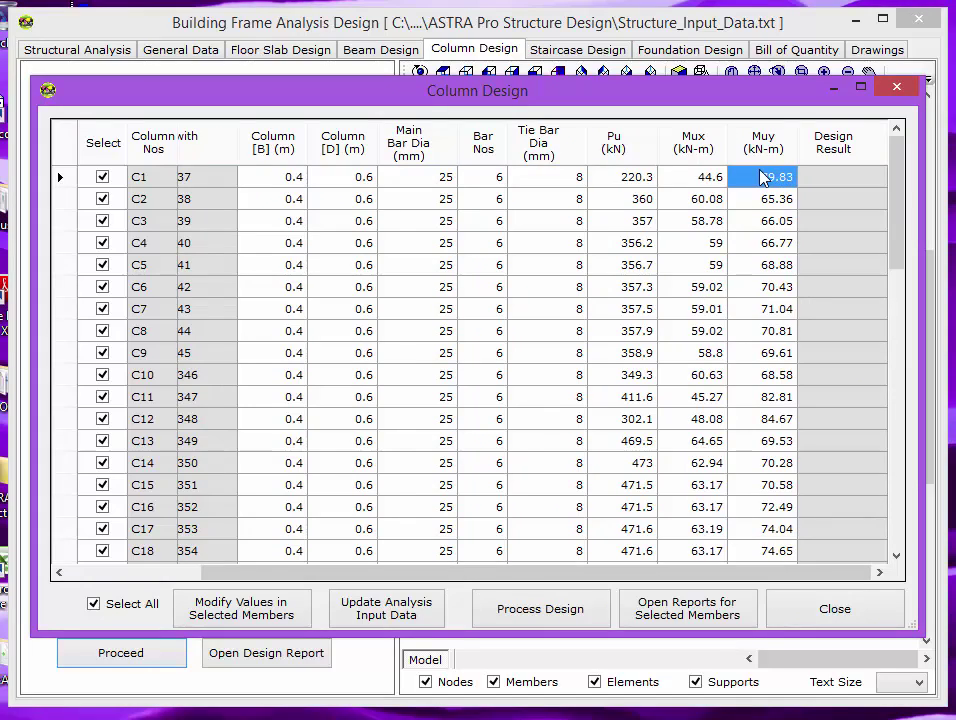
left_click(628, 180)
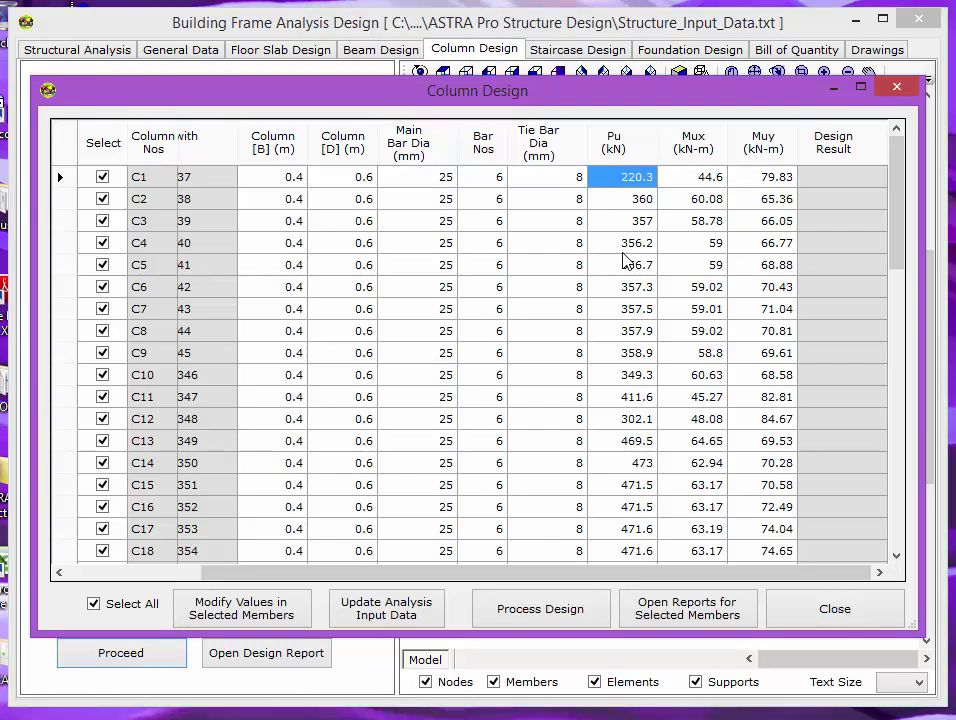
Step: Check the modifiable inputs of the selected columns, including the main reinforcement bar diameter, and apply the existing values
left_click(281, 614)
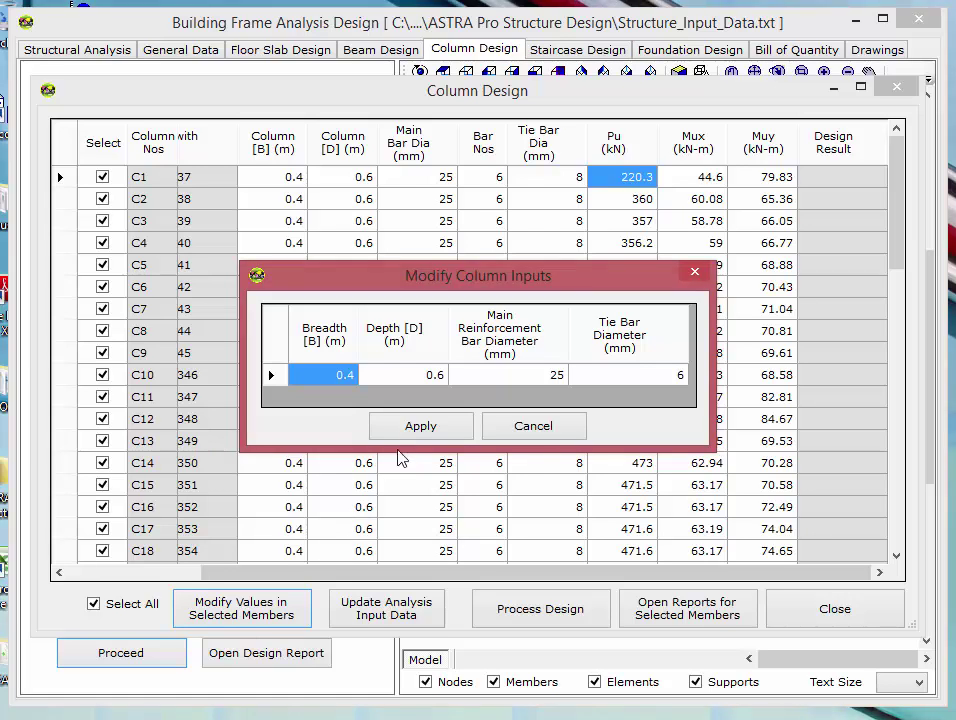
left_click(473, 374)
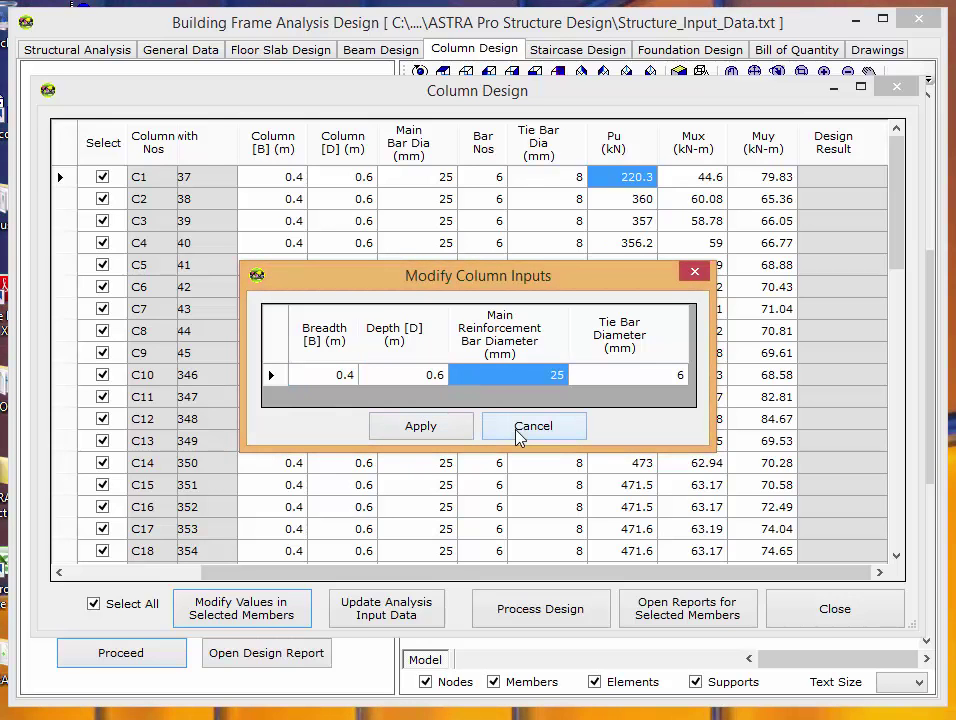
left_click(448, 434)
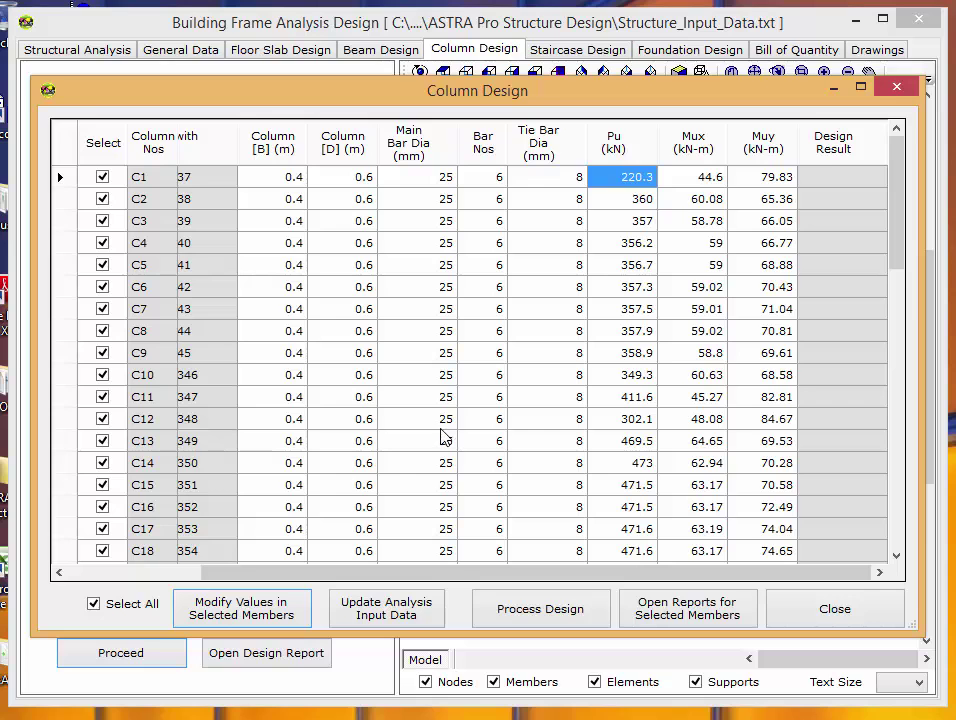
left_click(498, 424)
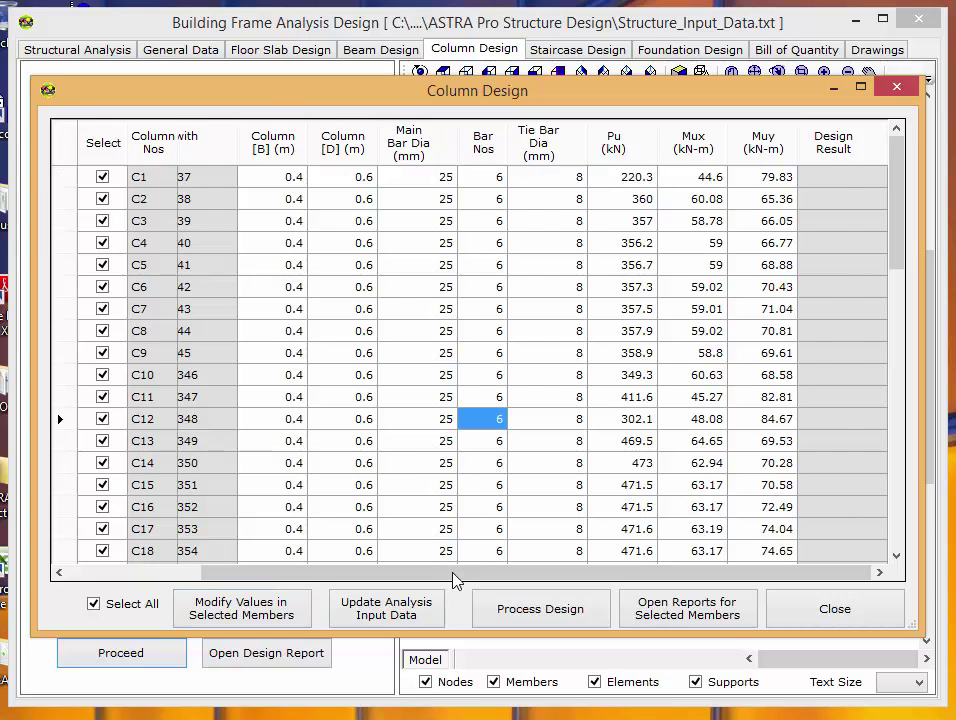
left_click_drag(453, 580, 277, 580)
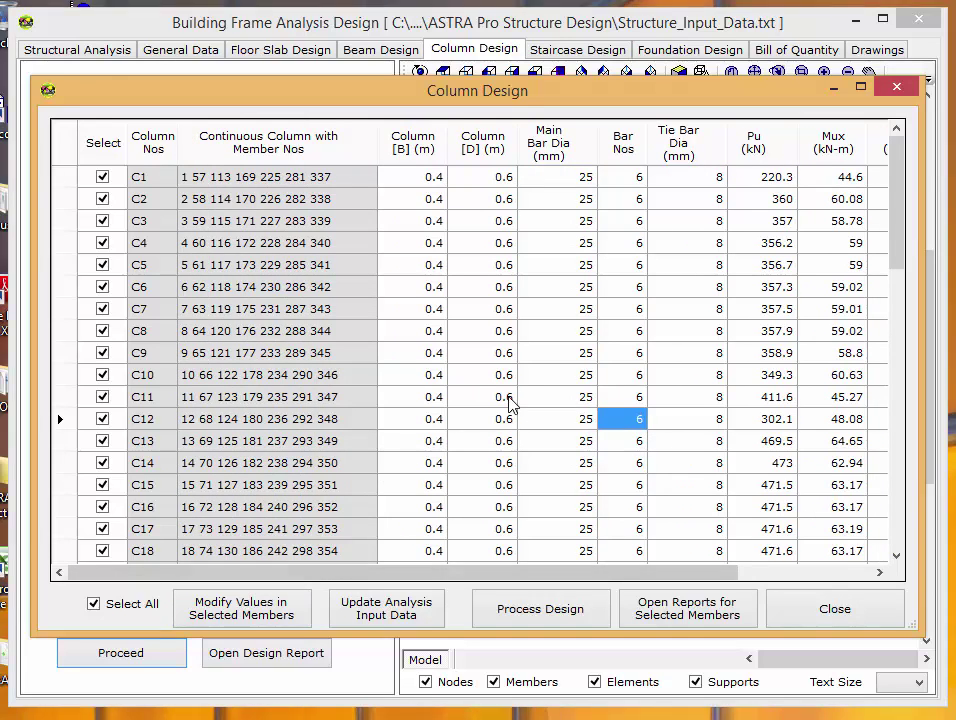
Step: Process the design of column C1 with 6 main bars distributed on 2 sides, and proceed to the interaction diagram
left_click(533, 610)
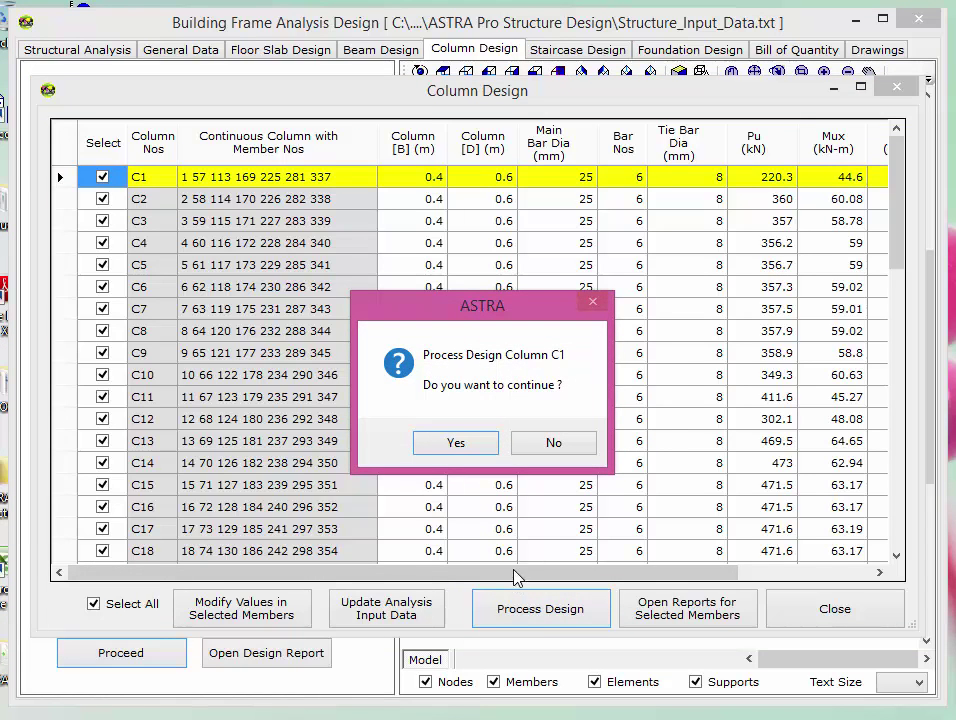
left_click(456, 443)
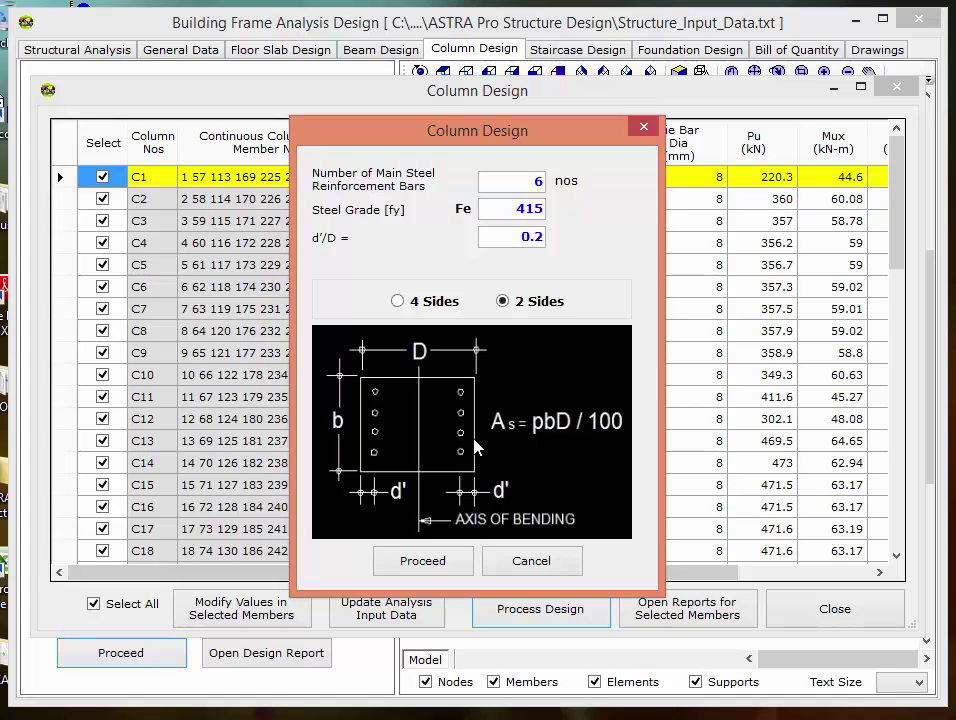
left_click(410, 303)
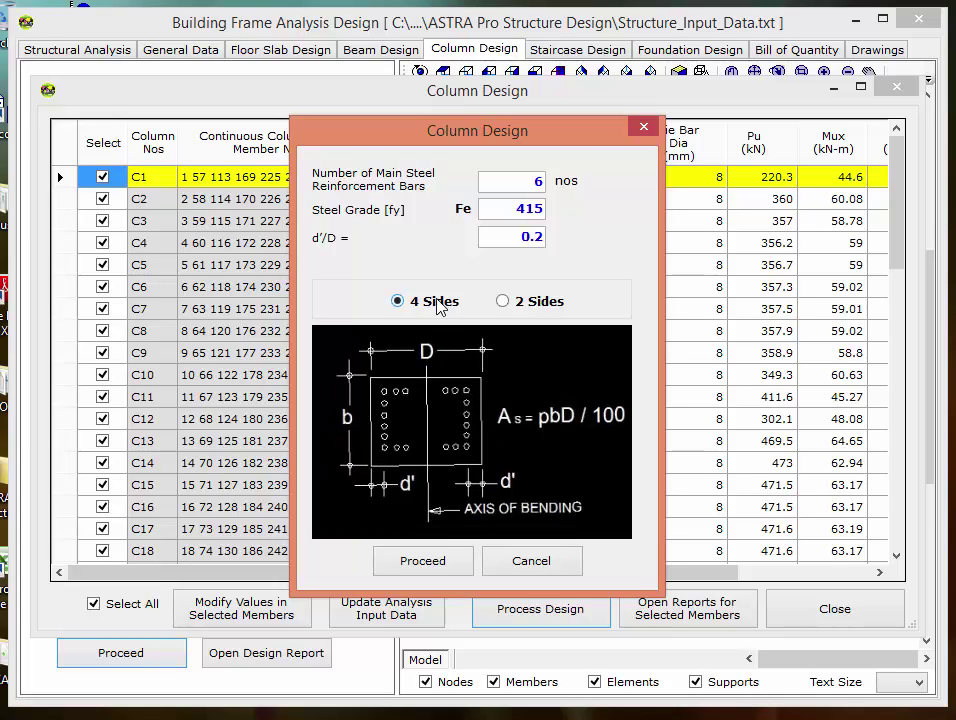
left_click(528, 310)
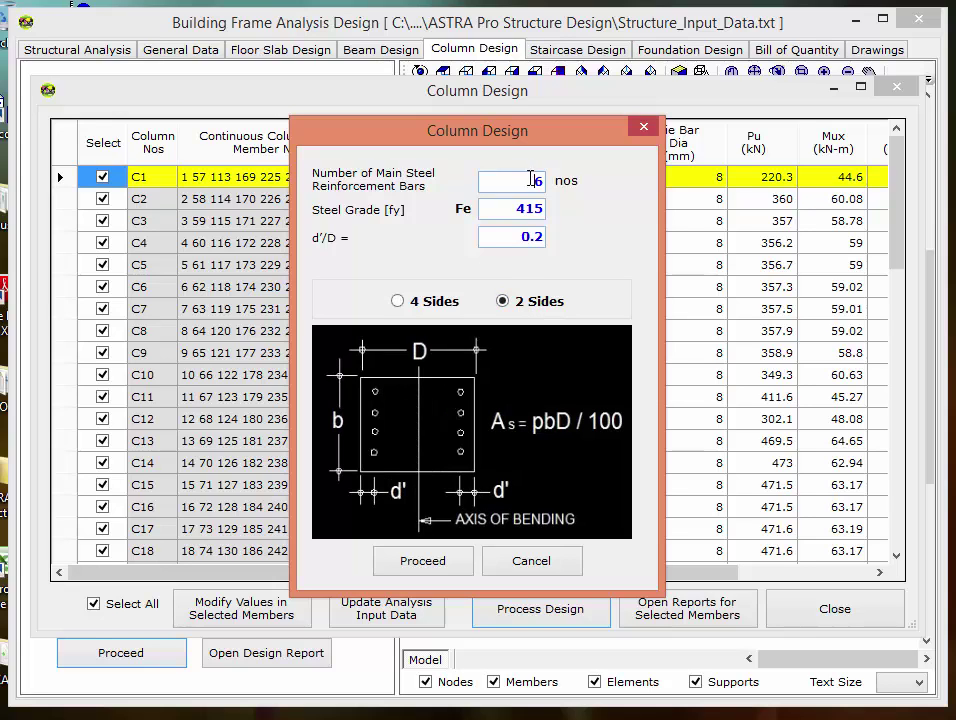
double_click(533, 180)
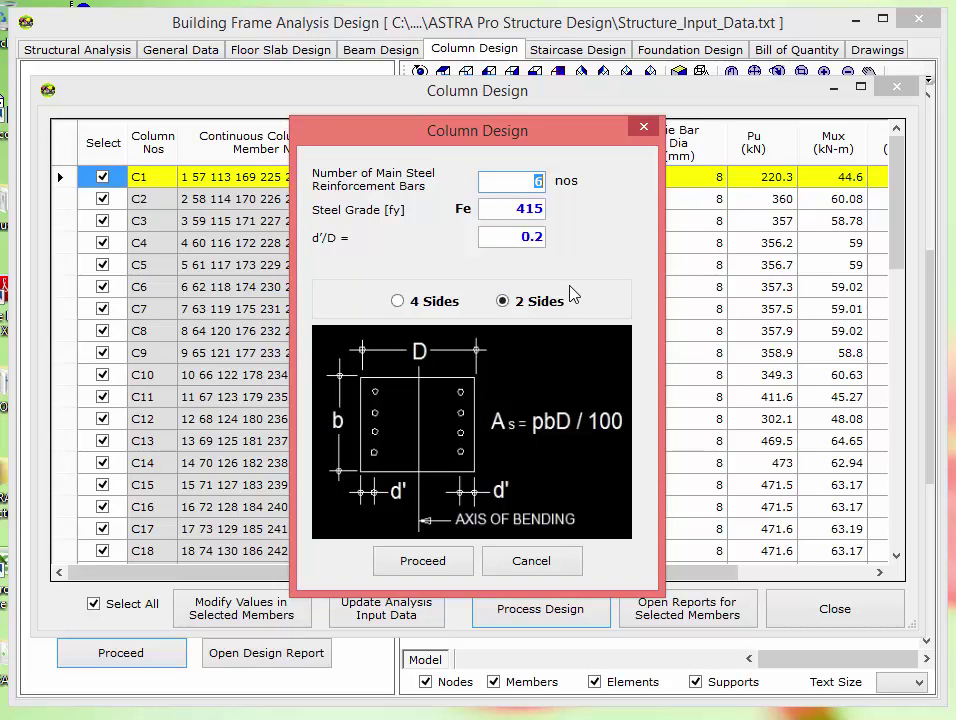
left_click(433, 568)
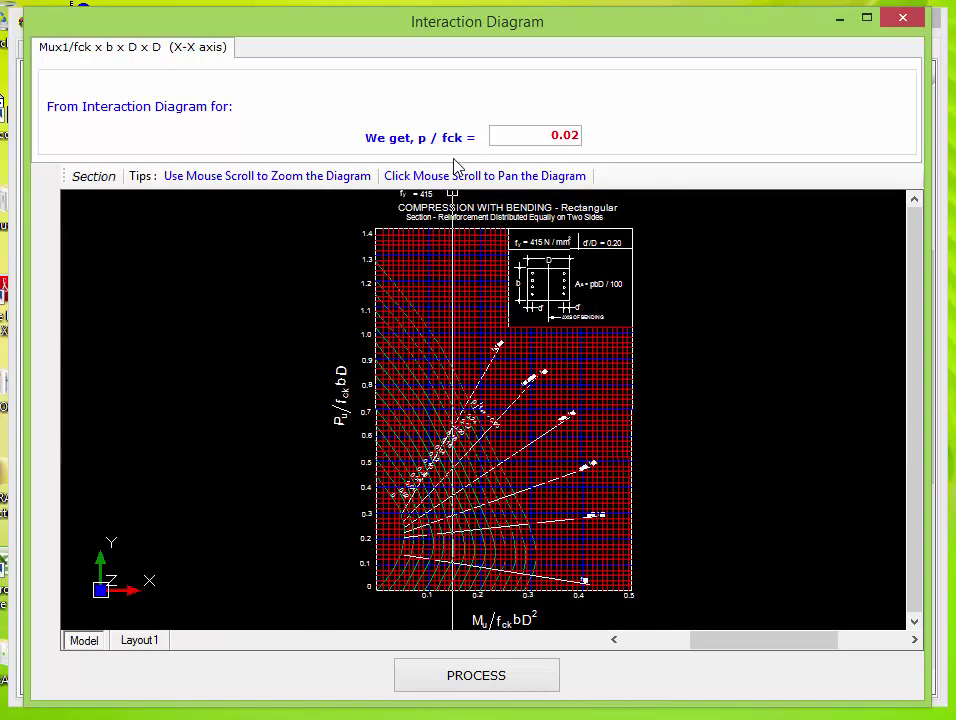
Step: Check column C1's p/fck value against the X-X axis interaction diagram and process it with the value kept
left_click_drag(528, 138, 609, 136)
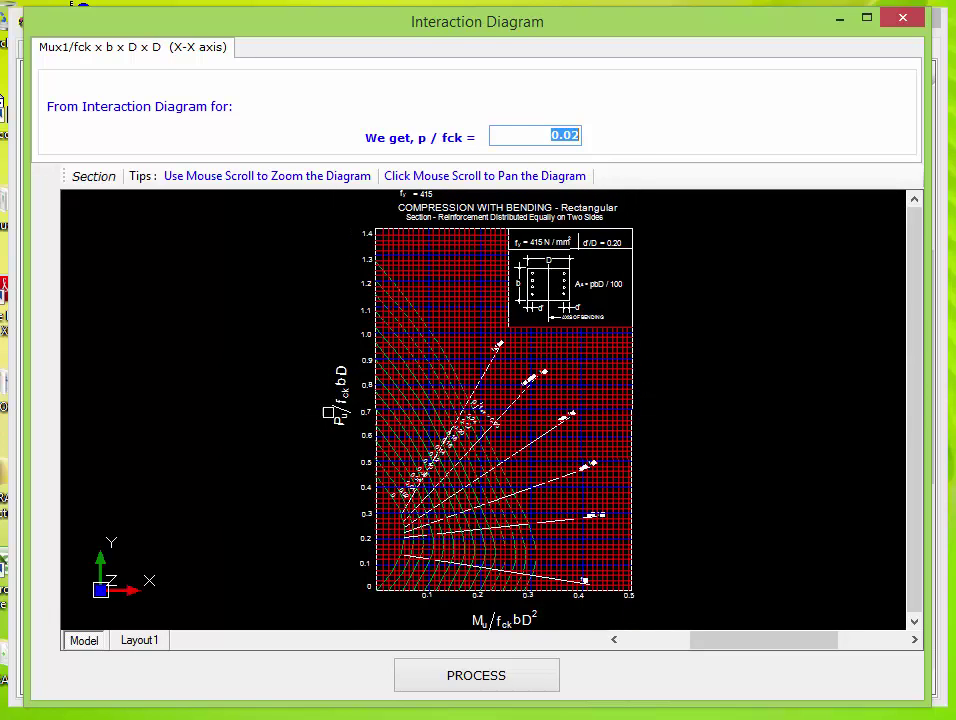
scroll(358, 442, "up", 1)
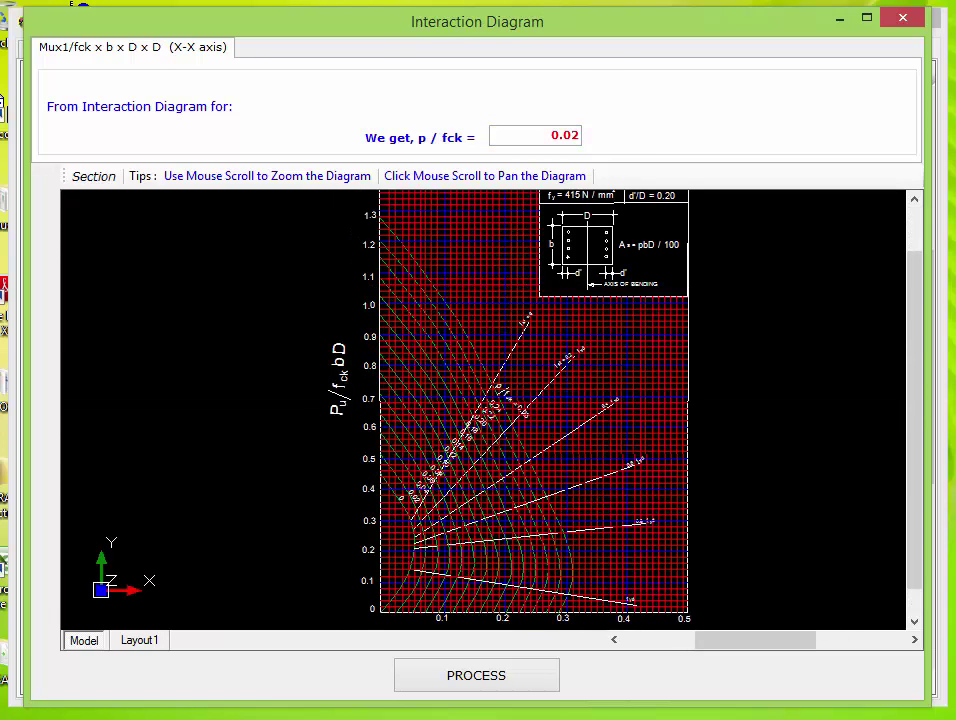
scroll(429, 333, "up", 3)
scroll(429, 333, "down", 5)
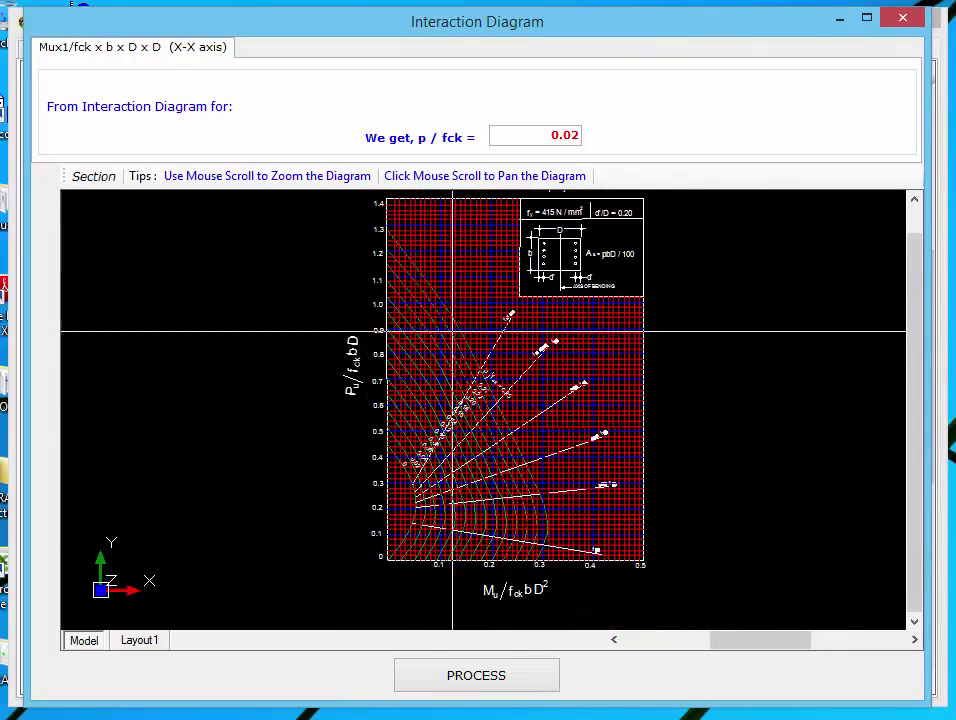
scroll(508, 604, "up", 4)
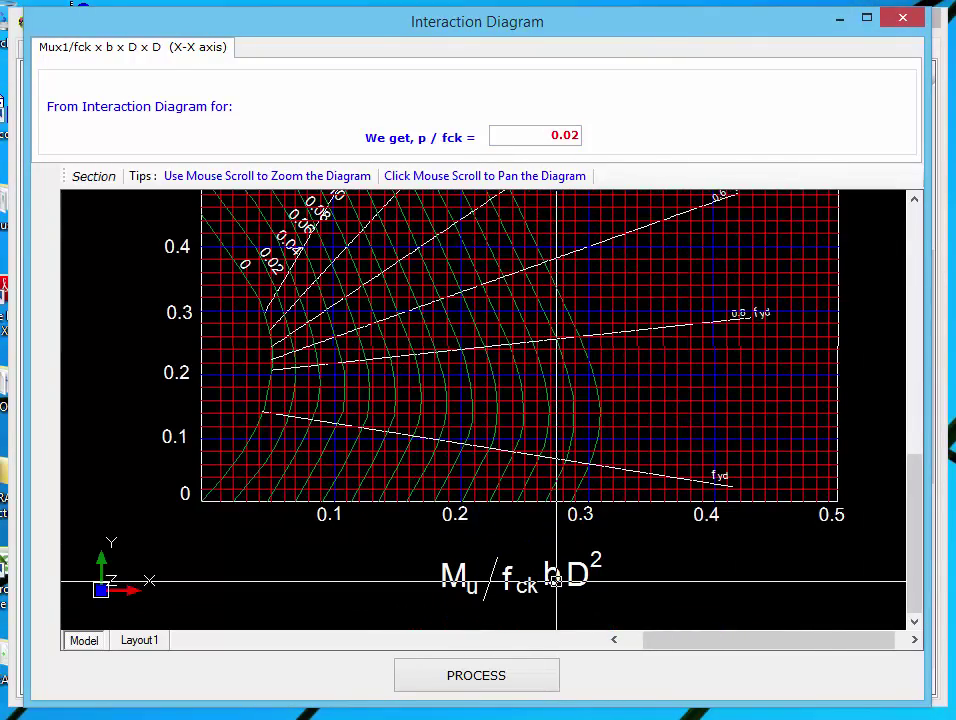
scroll(556, 580, "down", 4)
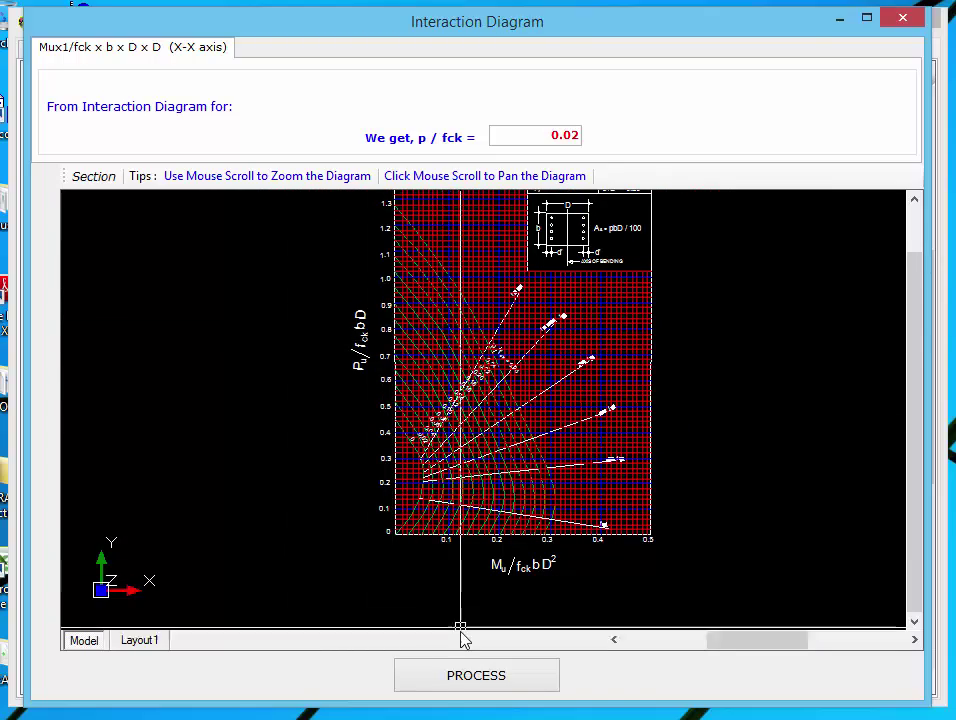
left_click(472, 678)
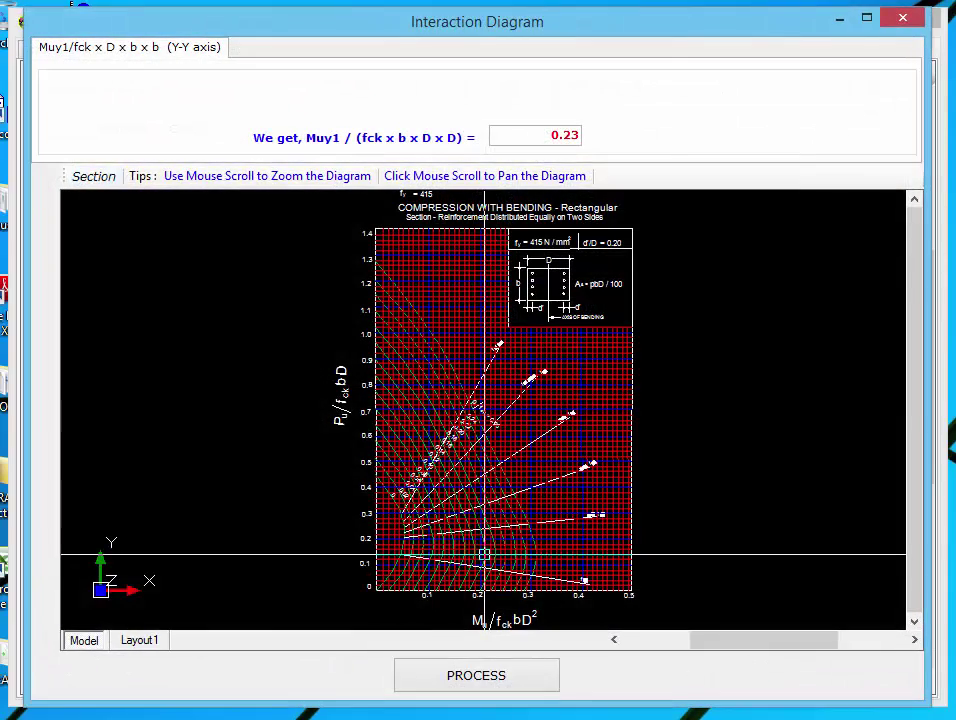
Step: Check column C1's Muy1/(fck x b x D x D) value against the Y-Y axis interaction diagram and process it as offered
left_click(524, 133)
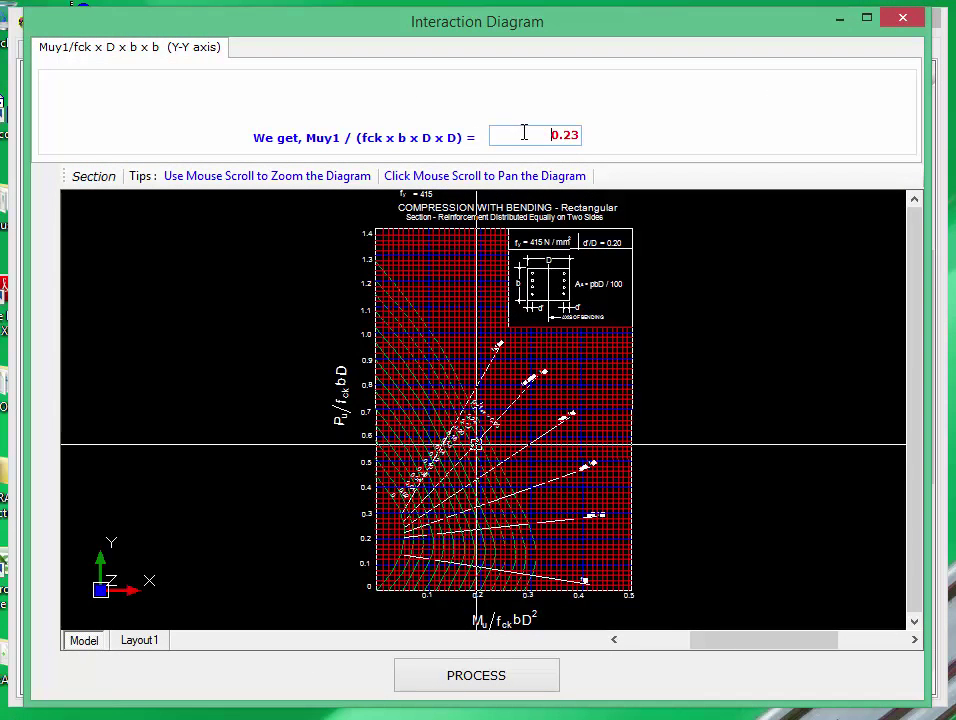
left_click_drag(524, 133, 601, 131)
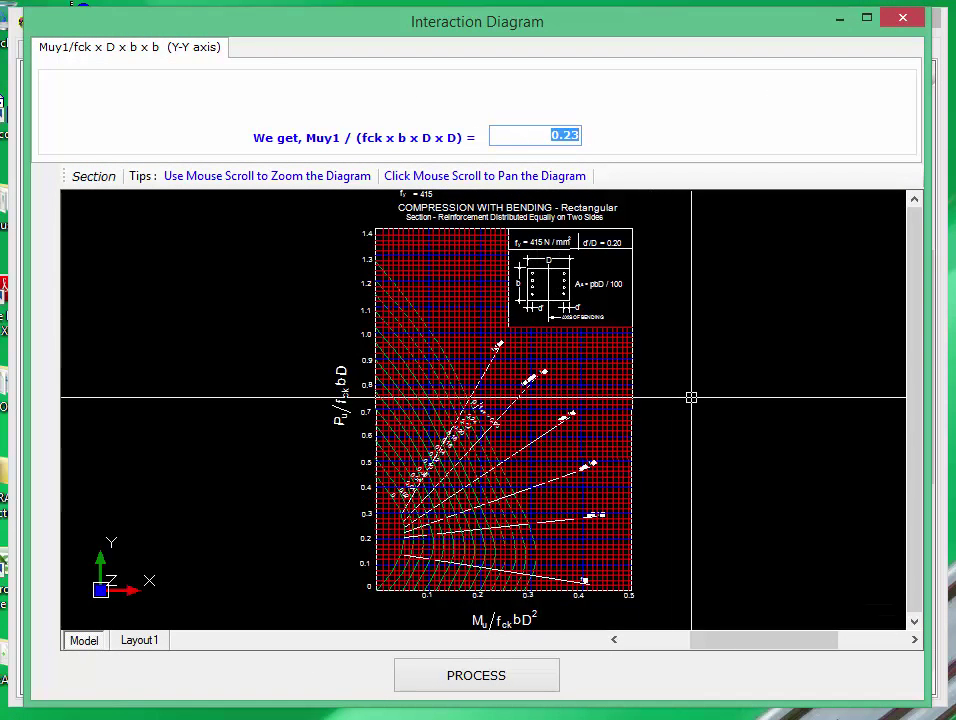
scroll(689, 397, "down", 1)
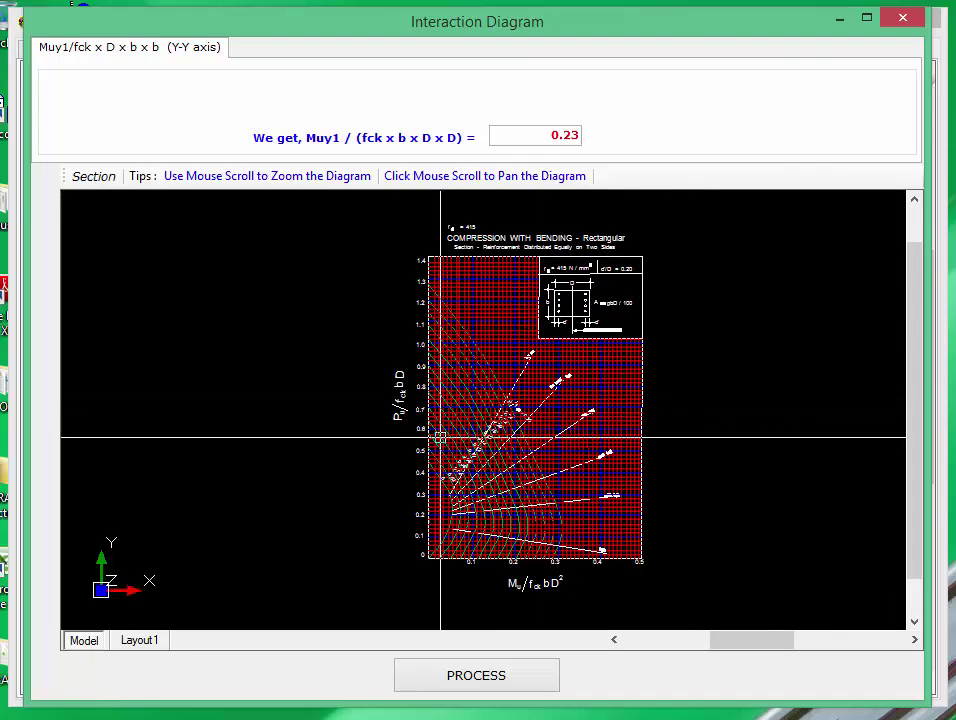
scroll(442, 435, "up", 2)
scroll(619, 443, "up", 2)
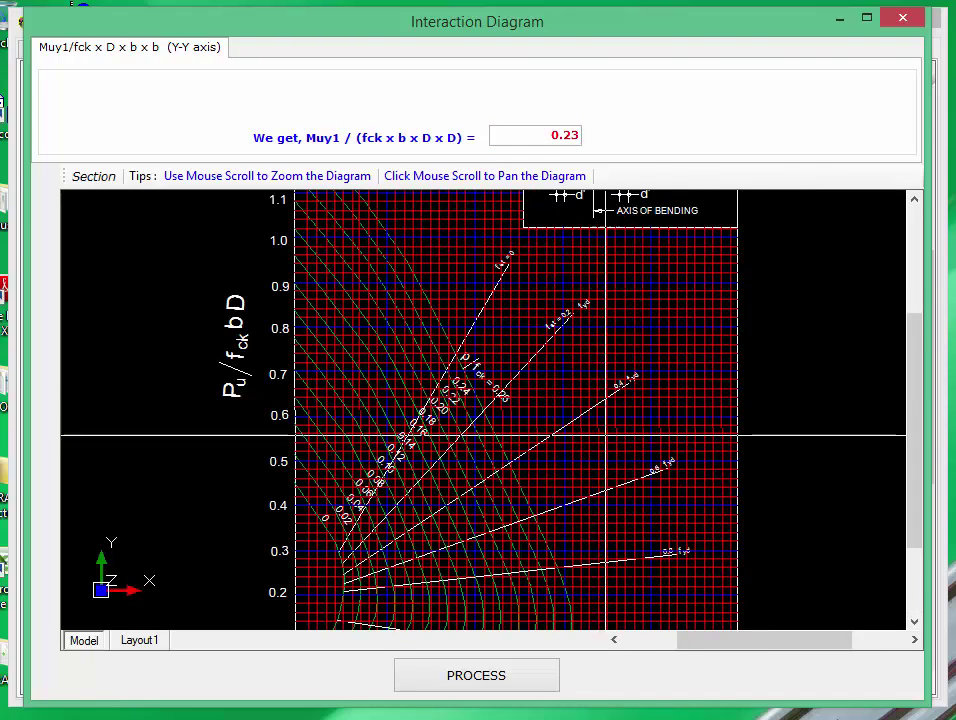
scroll(535, 398, "down", 3)
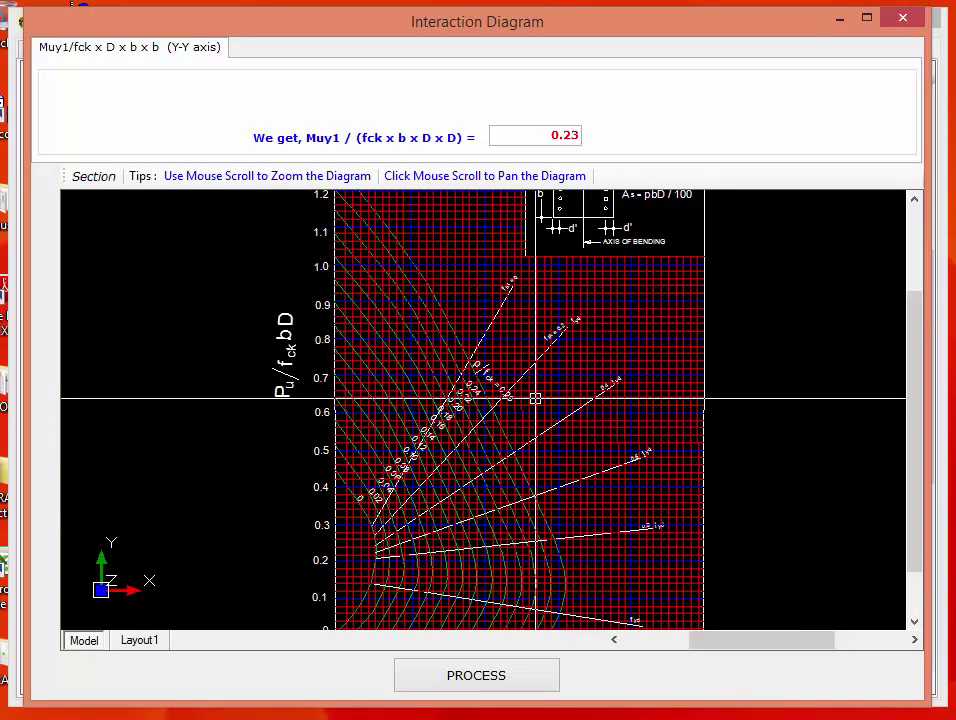
scroll(540, 622, "up", 2)
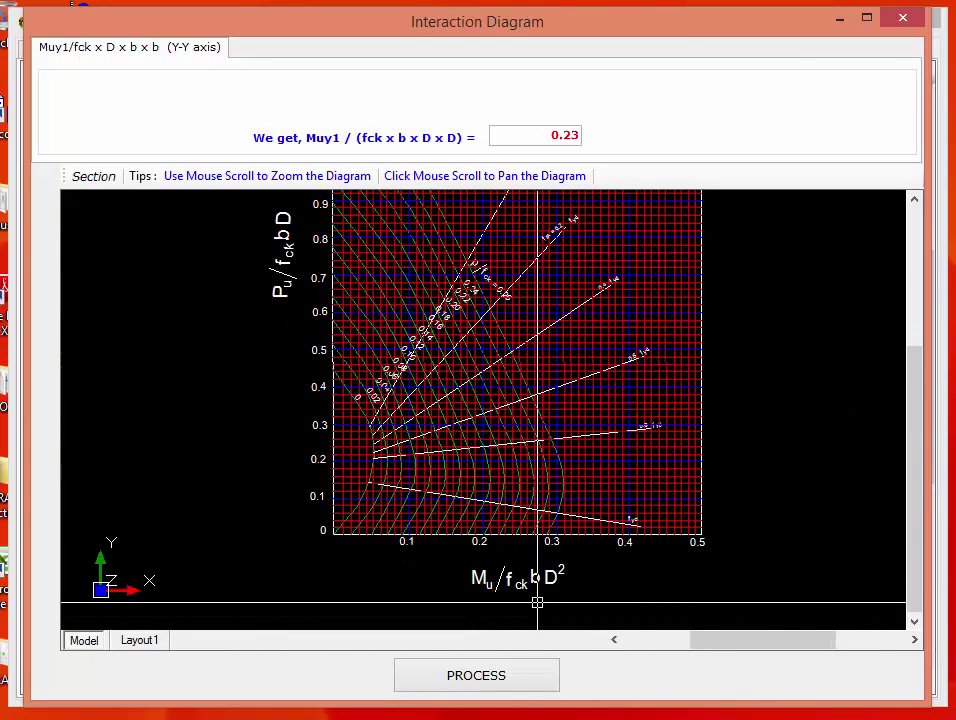
double_click(557, 144)
left_click(469, 687)
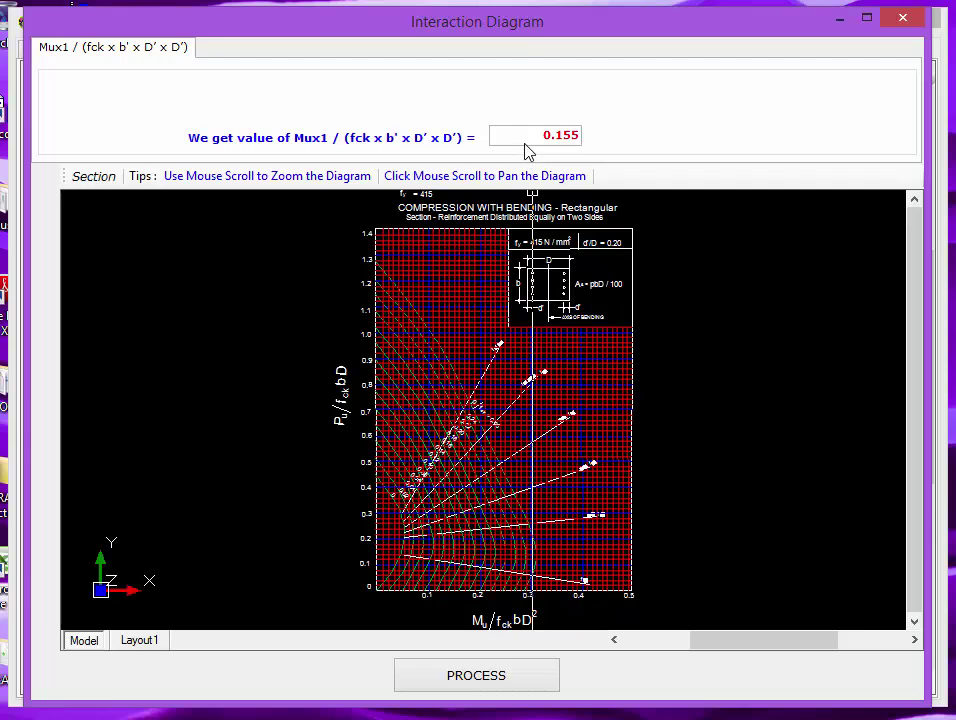
Step: Check column C1's Mux1/(fck x b' x D' x D') value on its interaction diagram and process it to complete the C1 design
left_click_drag(539, 137, 589, 132)
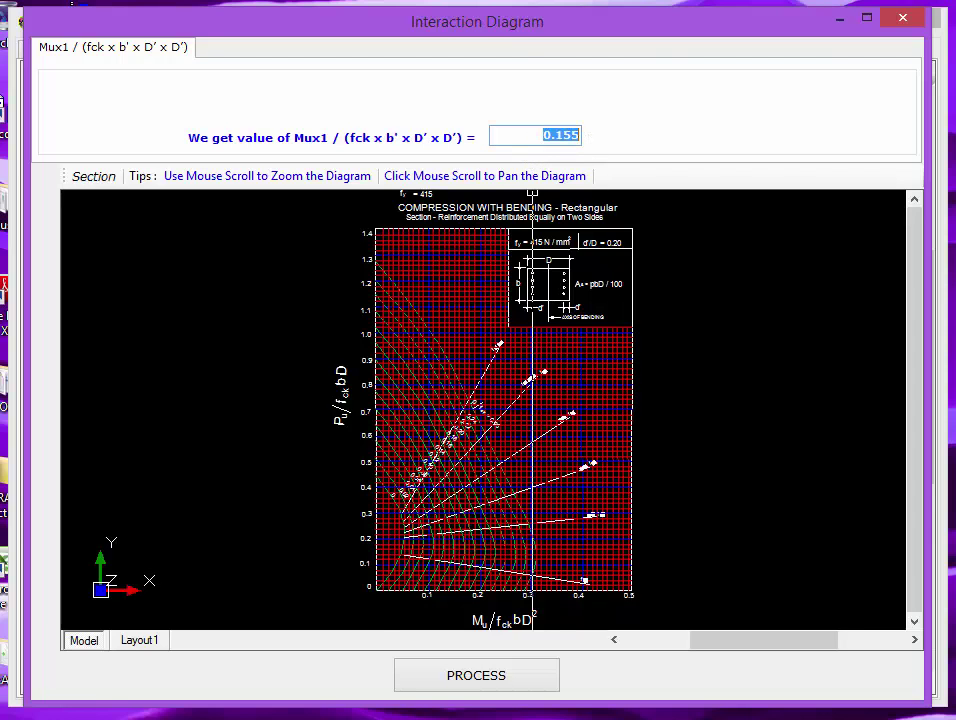
left_click(373, 470)
scroll(316, 500, "up", 2)
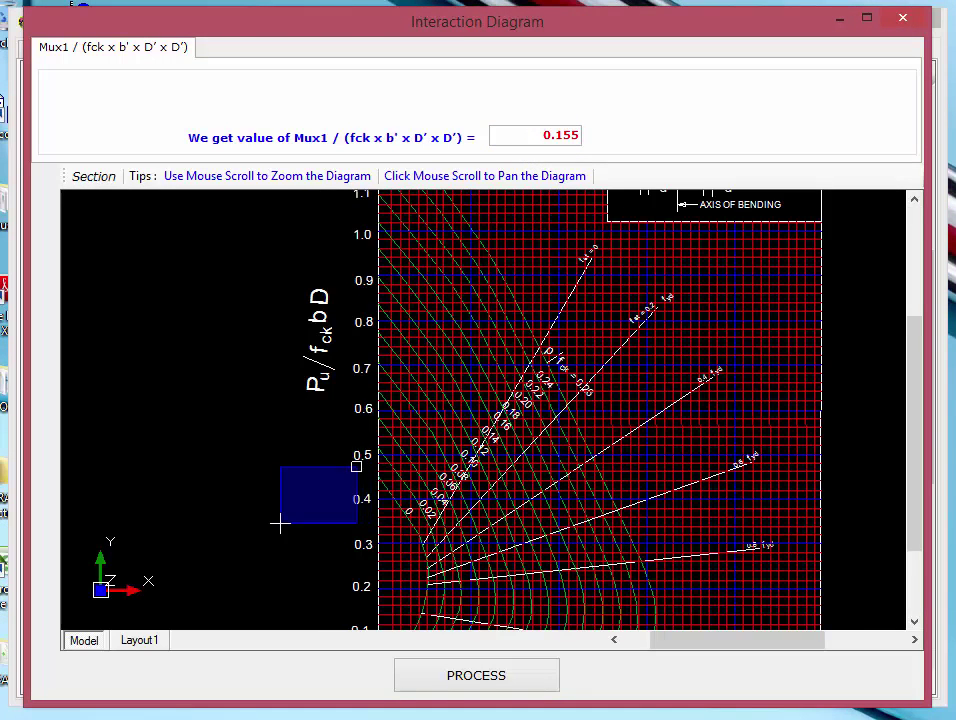
left_click(280, 522)
scroll(341, 341, "up", 3)
scroll(273, 324, "down", 3)
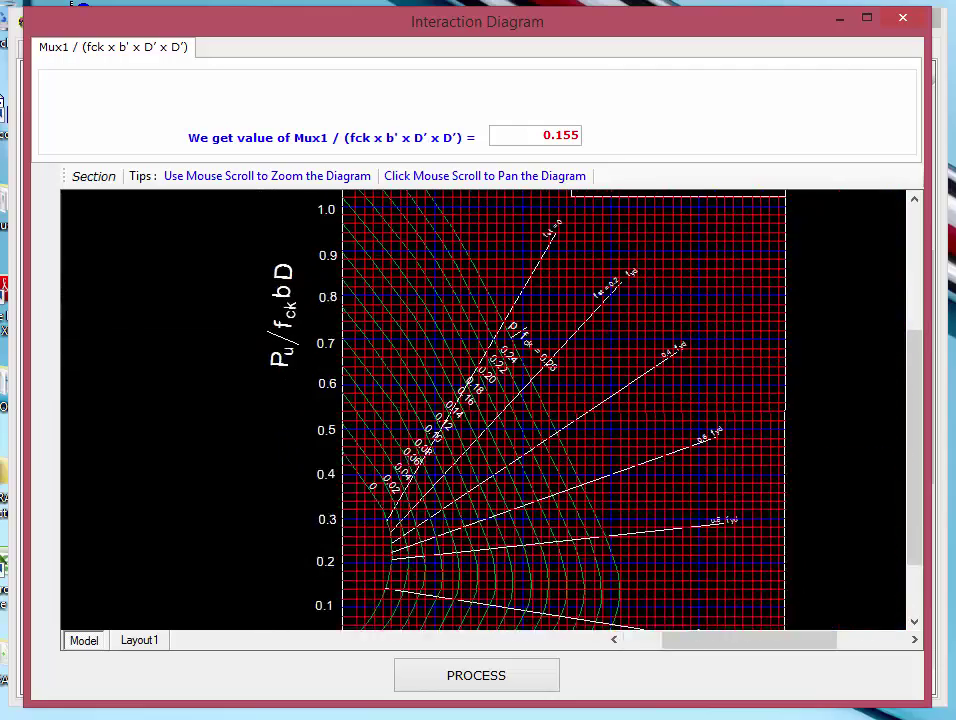
scroll(258, 260, "down", 3)
scroll(494, 578, "up", 3)
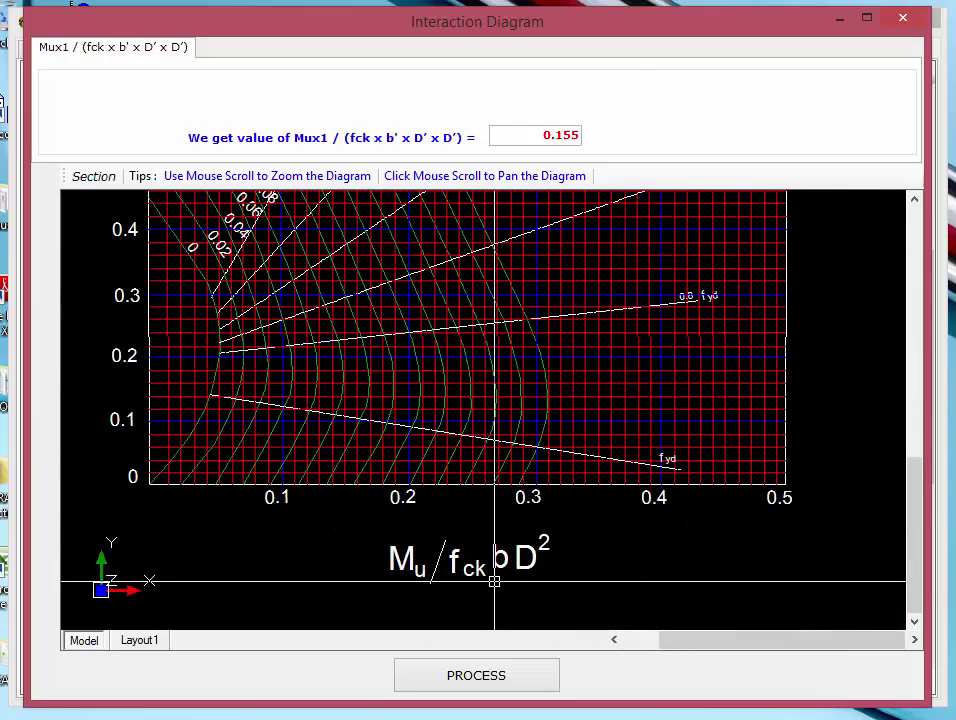
scroll(494, 580, "up", 2)
scroll(523, 600, "down", 4)
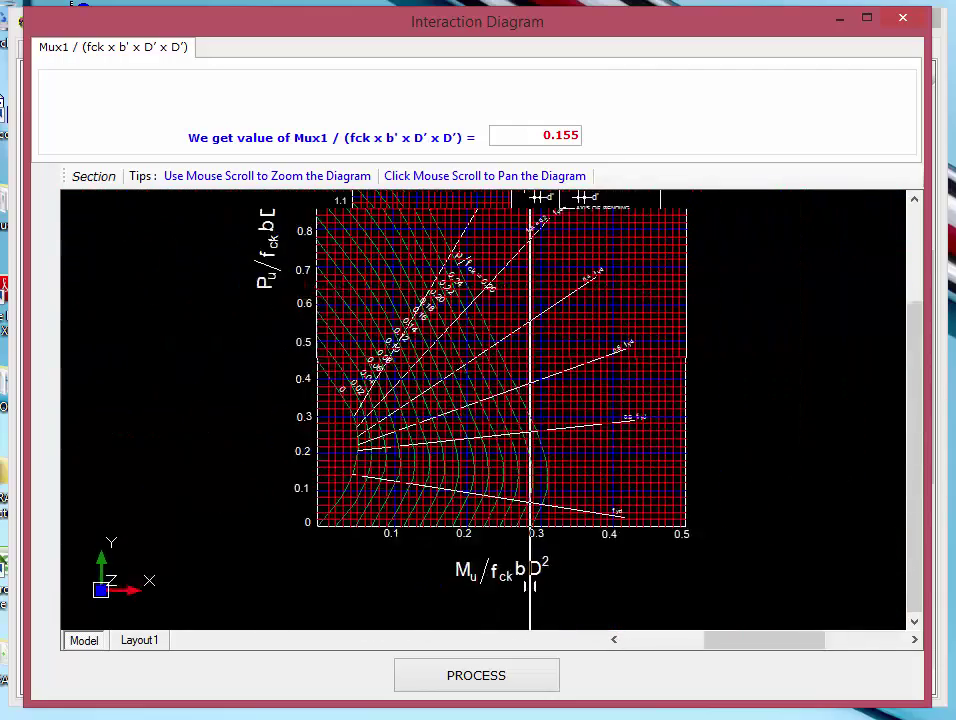
scroll(530, 585, "down", 3)
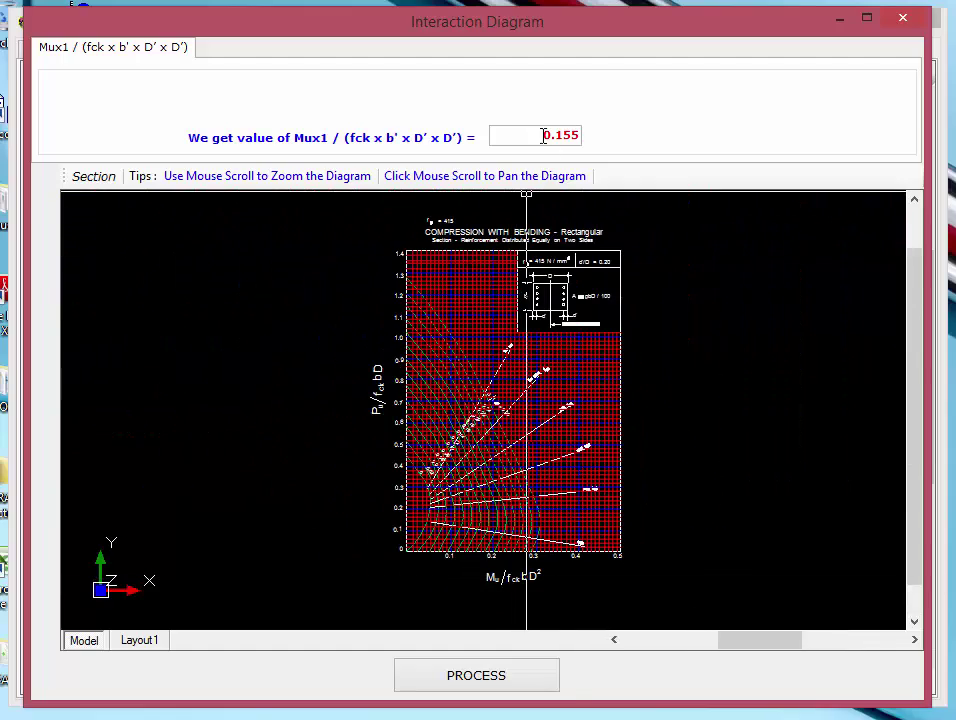
left_click_drag(490, 135, 626, 133)
left_click(446, 686)
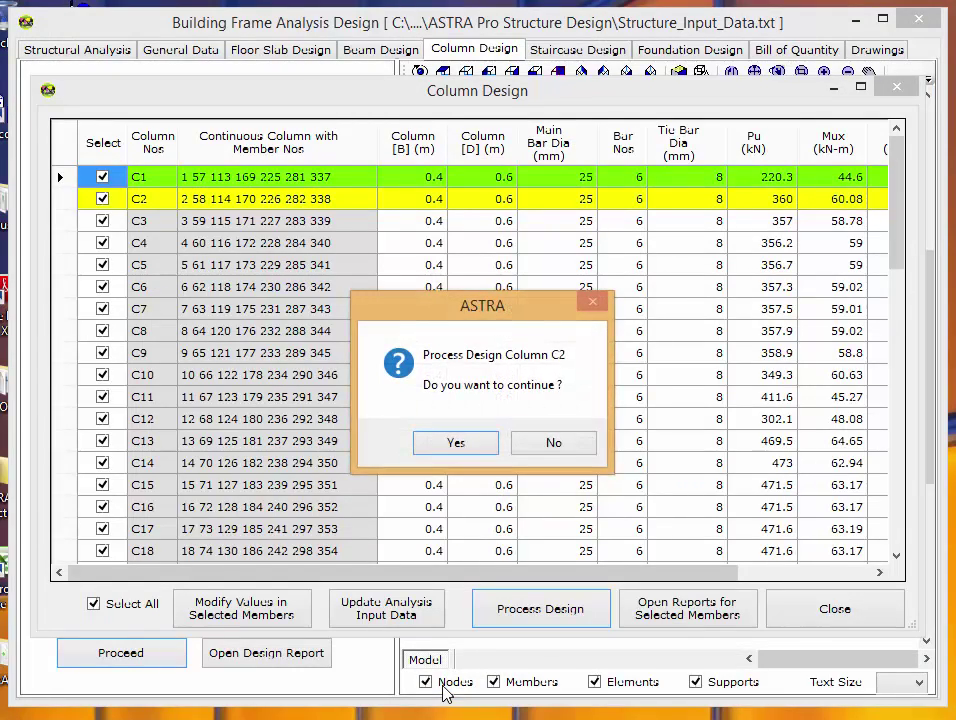
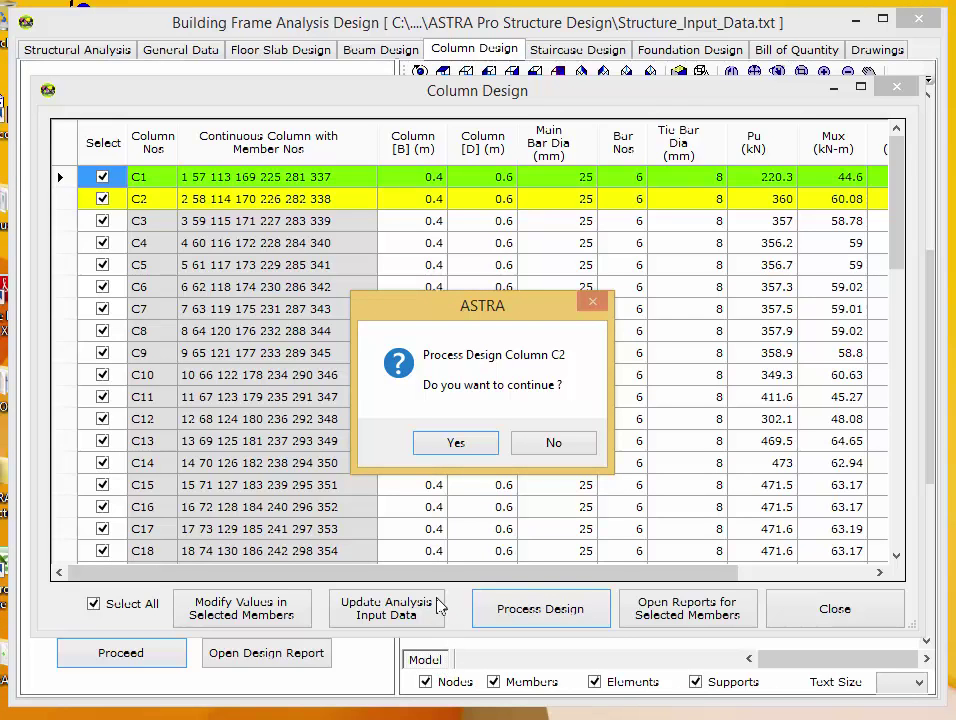
Step: Continue with column C2's design, keeping the offered reinforcement inputs and processing its interaction diagrams with the default values
left_click(474, 449)
left_click(418, 562)
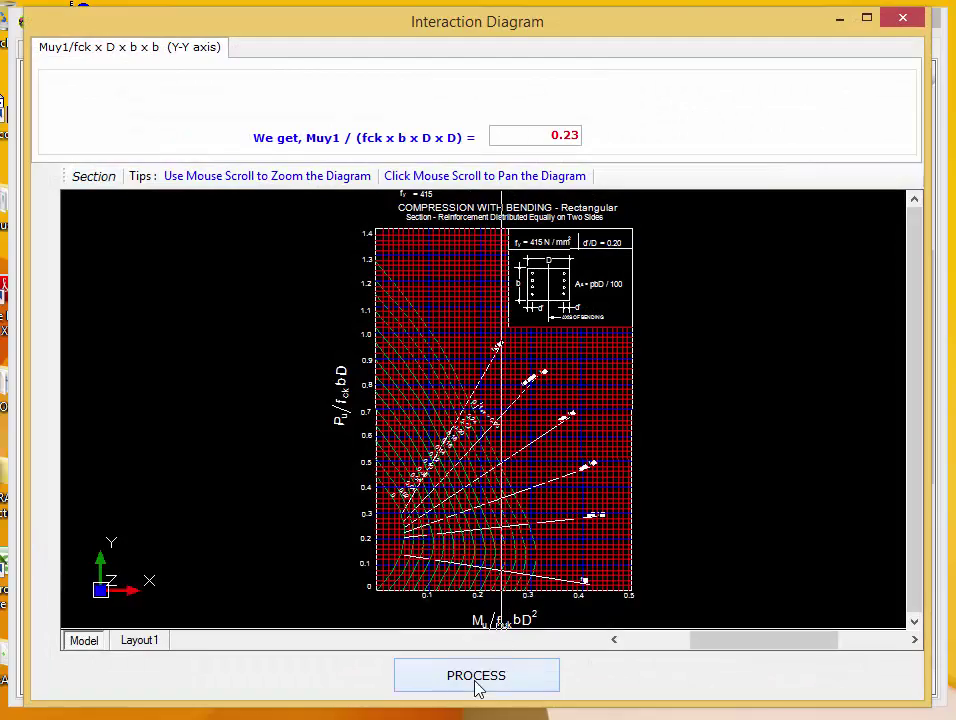
left_click(474, 680)
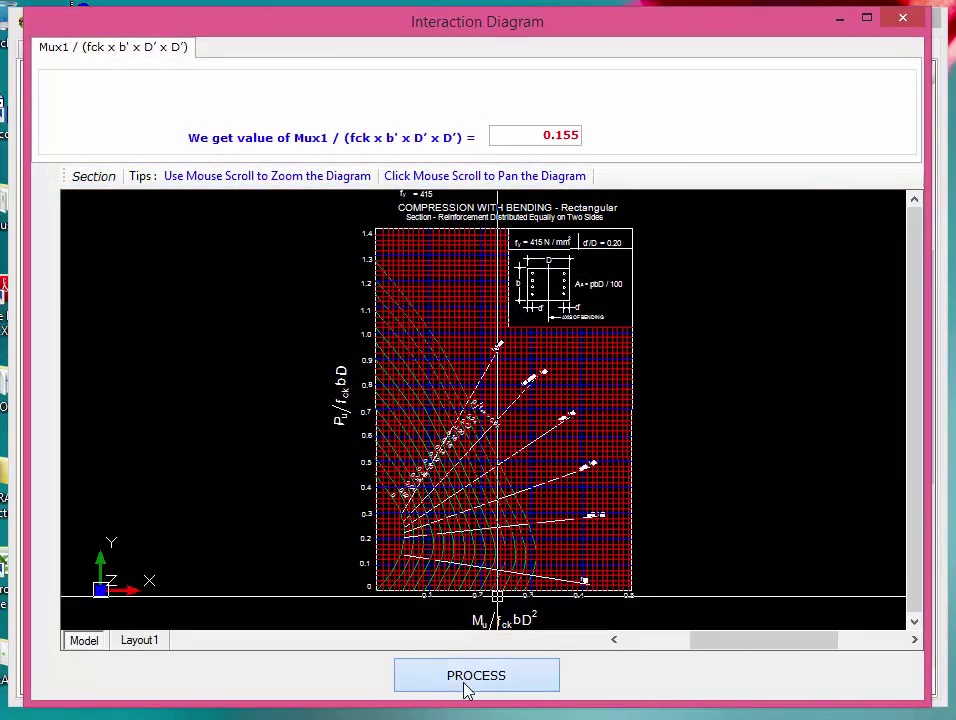
left_click(470, 680)
Step: Process the design of column C3 with the default reinforcement inputs and interaction diagram values
left_click(463, 443)
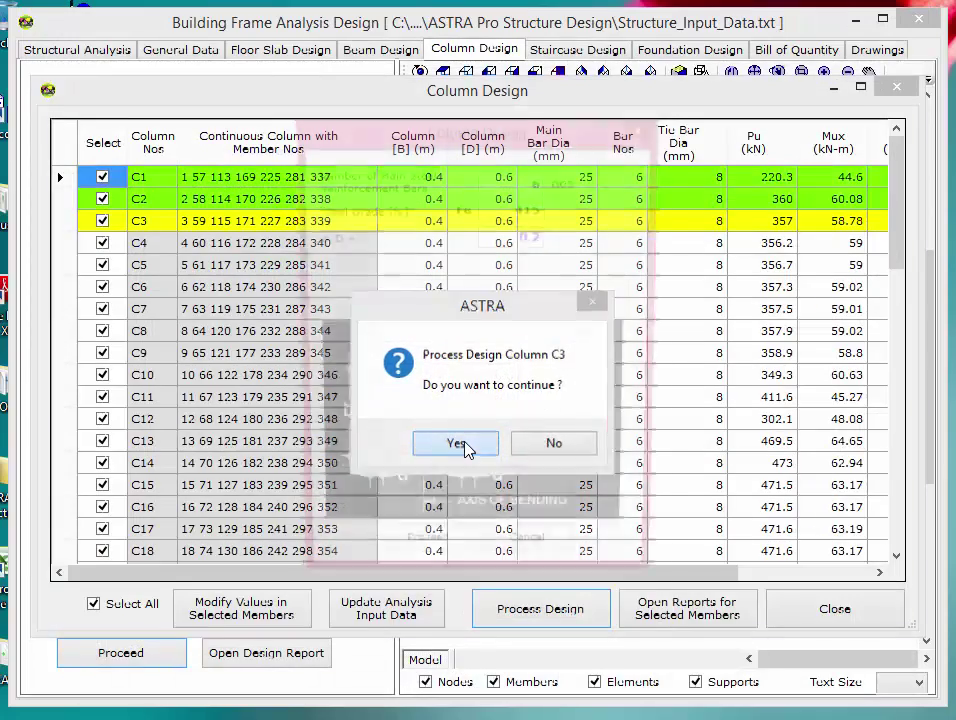
left_click(440, 575)
left_click(479, 676)
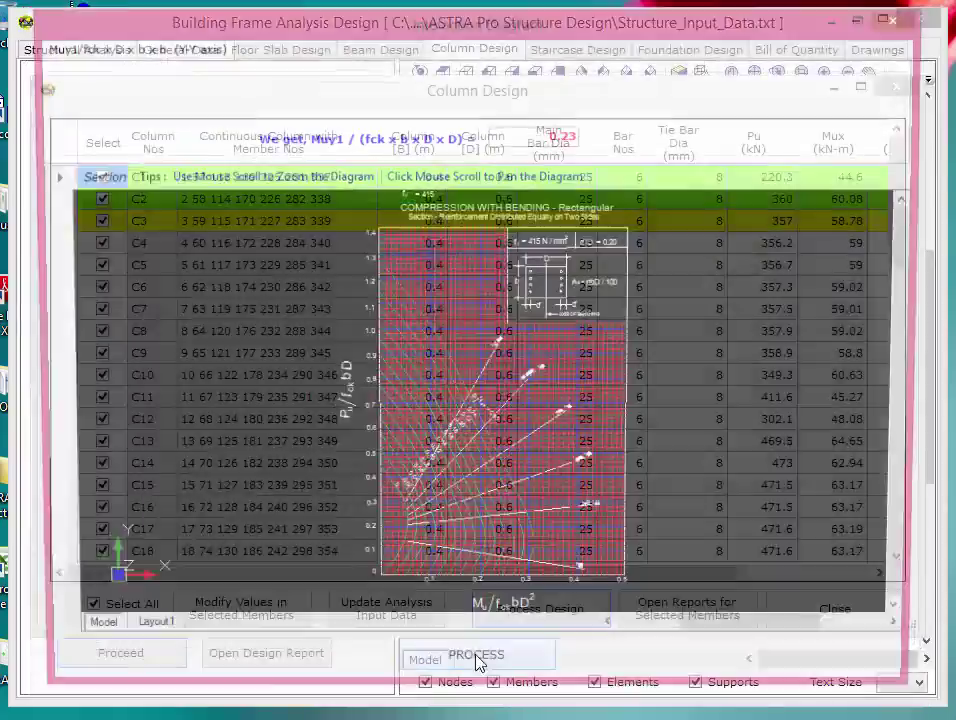
left_click(483, 678)
left_click(481, 681)
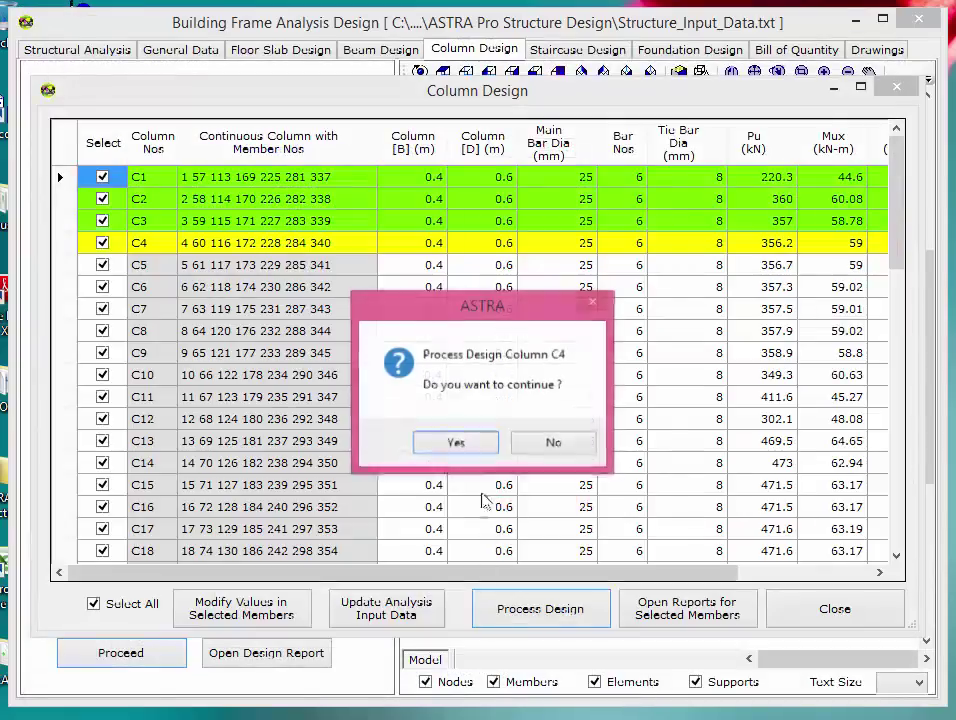
Step: Process the design of column C4, accepting the default reinforcement inputs and all three interaction diagram values
left_click(465, 443)
left_click(452, 566)
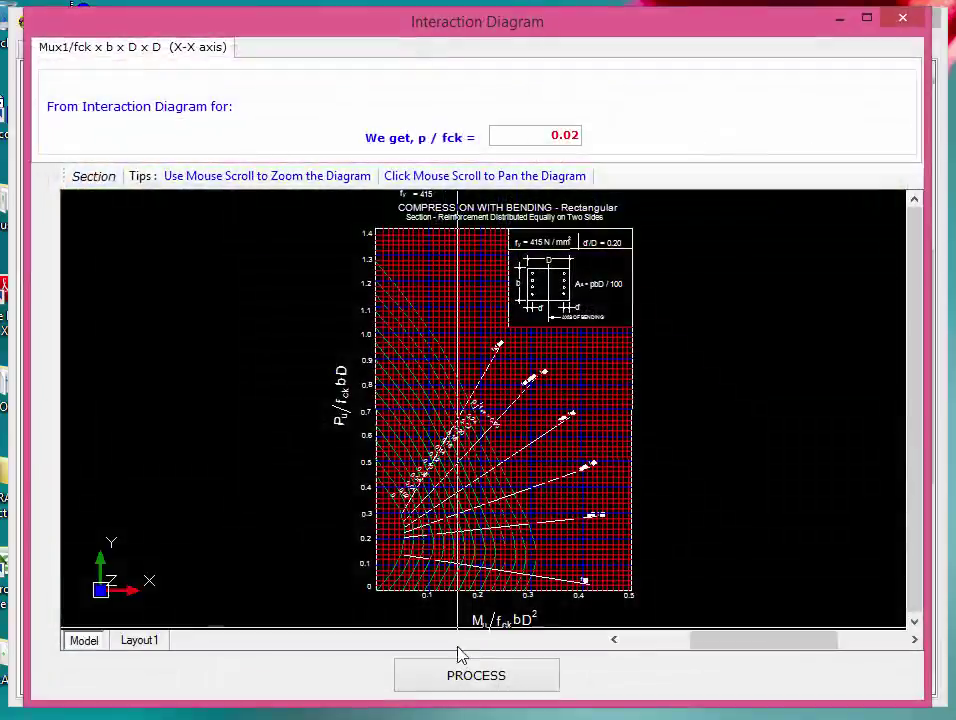
left_click(465, 680)
left_click(466, 681)
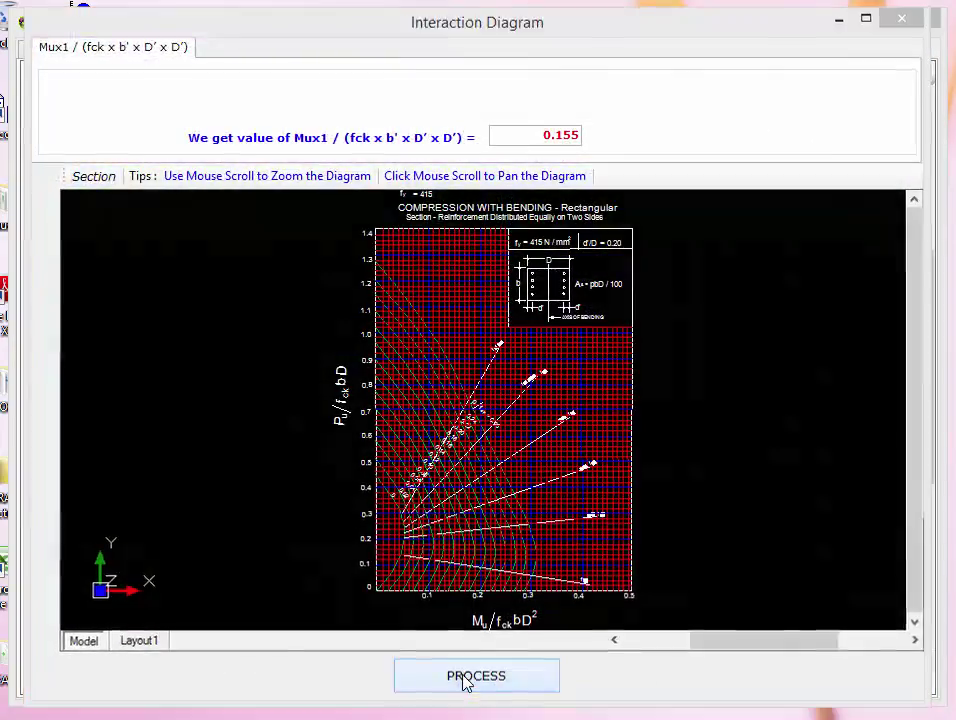
left_click(466, 681)
Step: Process the design of column C5 with 6 main bars of Fe 415 on 2 sides, accepting its interaction diagram values
left_click(455, 445)
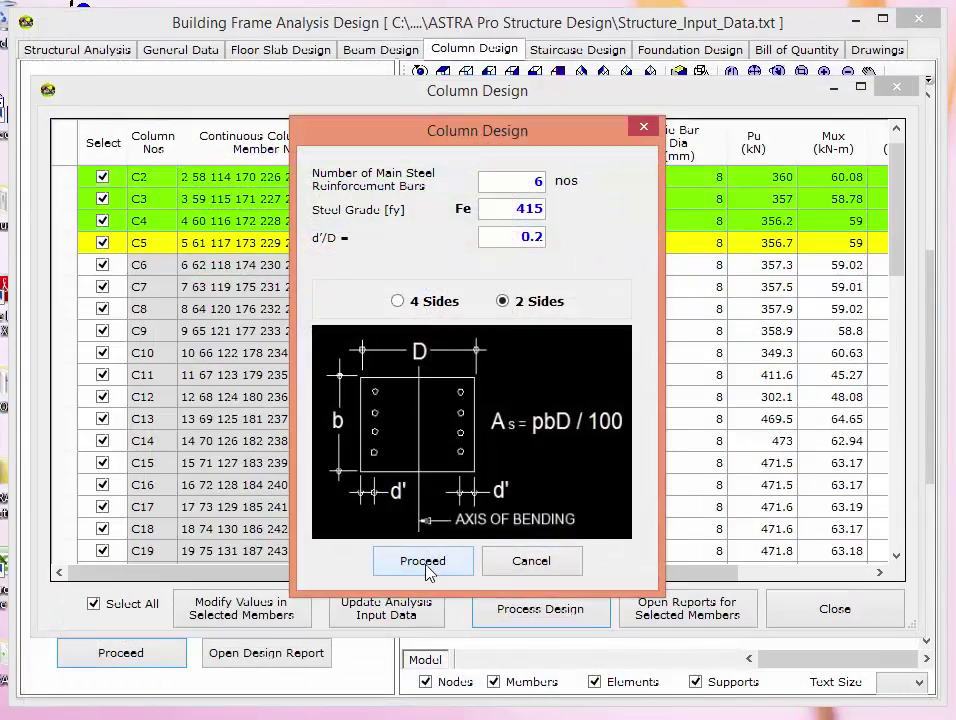
left_click(427, 567)
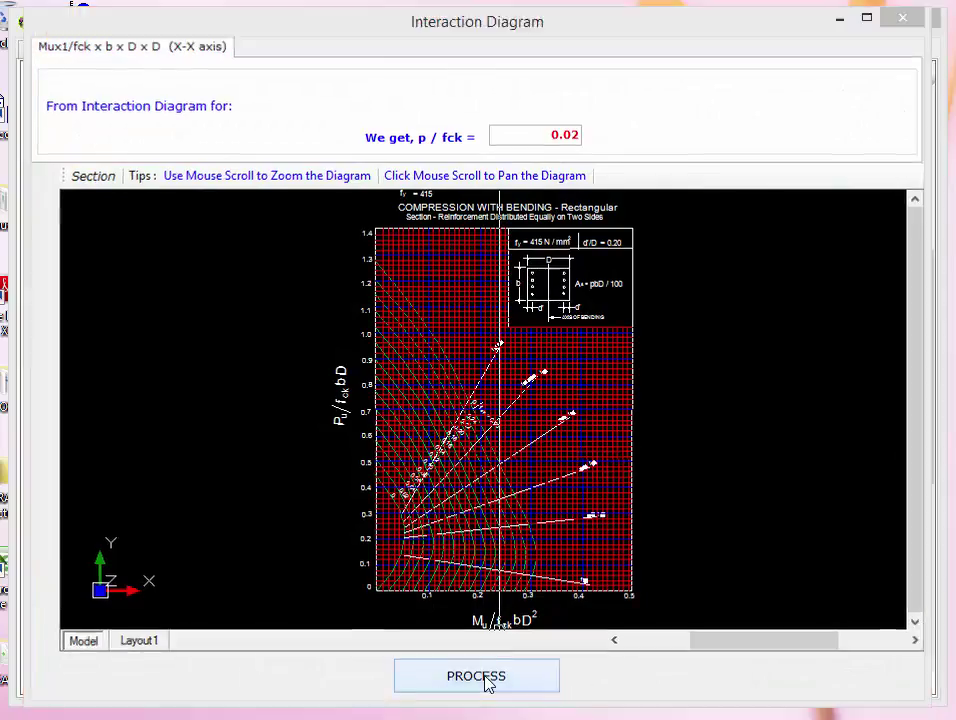
left_click(487, 680)
left_click(487, 680)
left_click(487, 680)
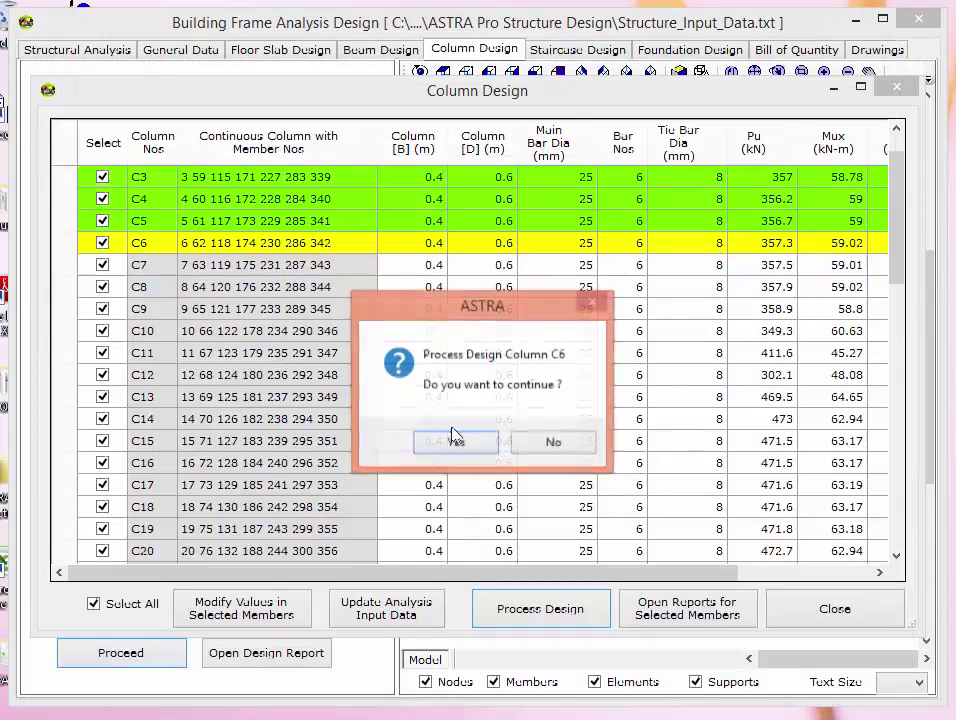
Step: Process the design of column C6 with the default reinforcement inputs and interaction diagram values
left_click(455, 441)
left_click(410, 559)
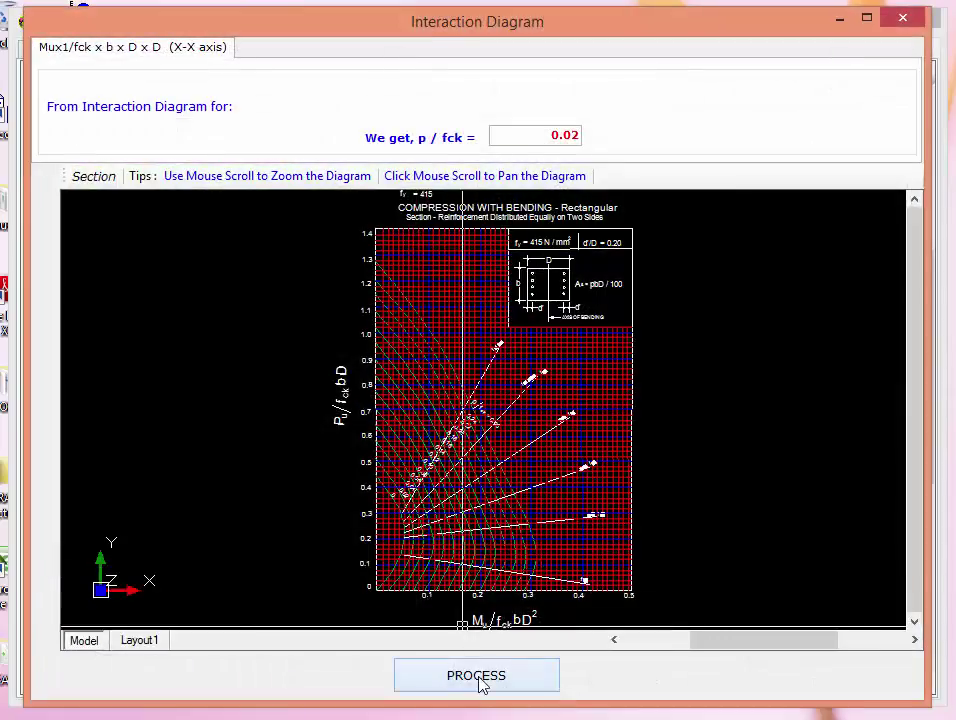
left_click(481, 680)
Step: Process the design of column C55 with 6 main bars of Fe 415 on 2 sides, accepting its interaction diagram values
left_click(463, 445)
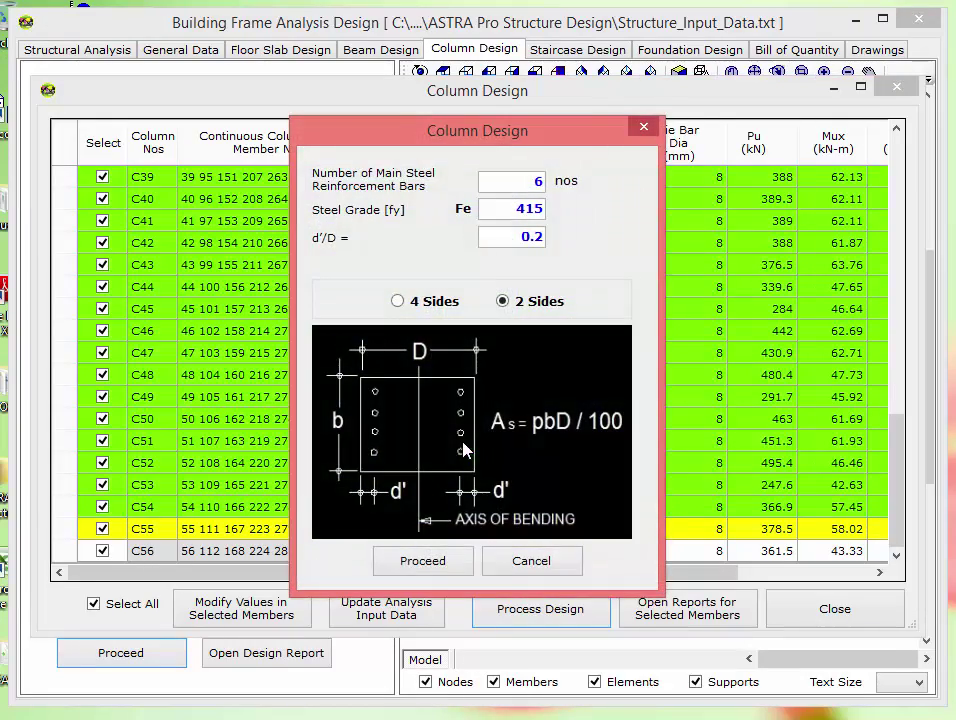
left_click(434, 567)
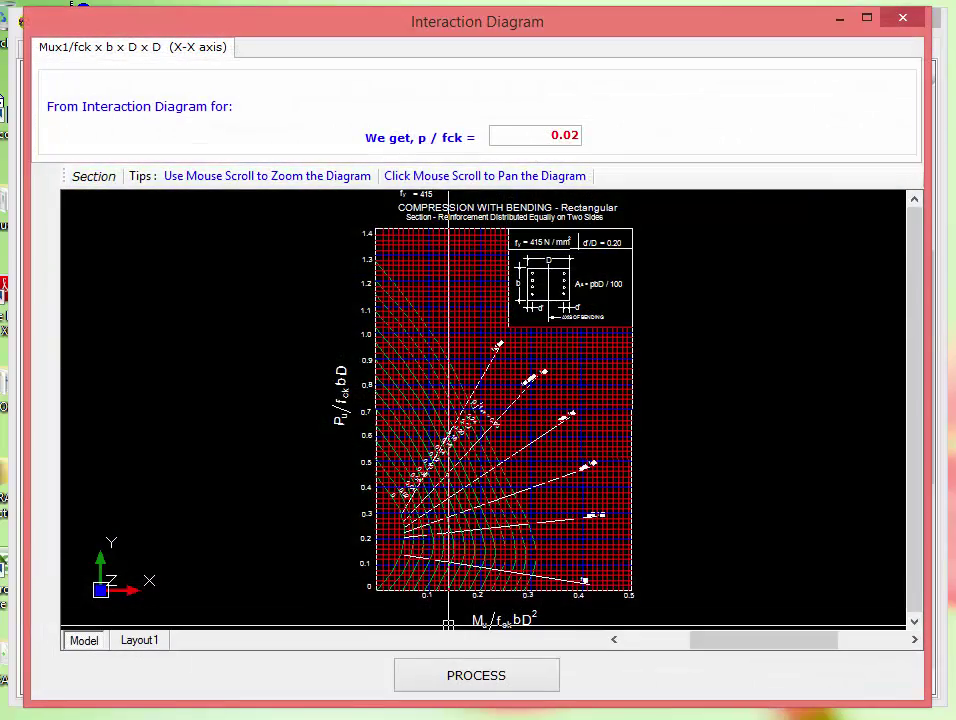
left_click(472, 690)
left_click(474, 690)
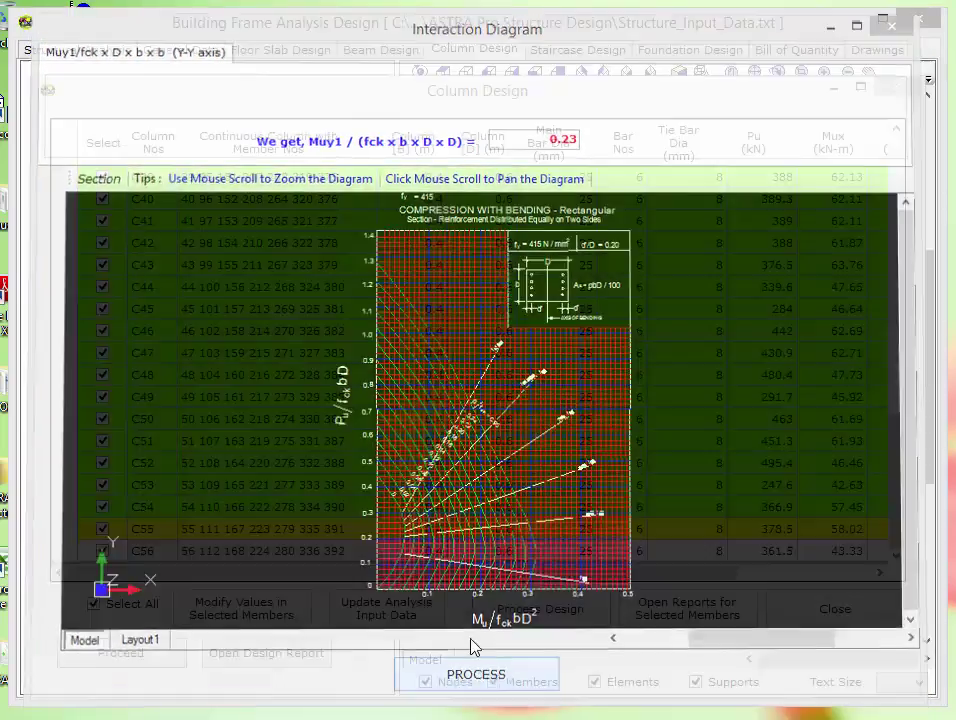
left_click(468, 680)
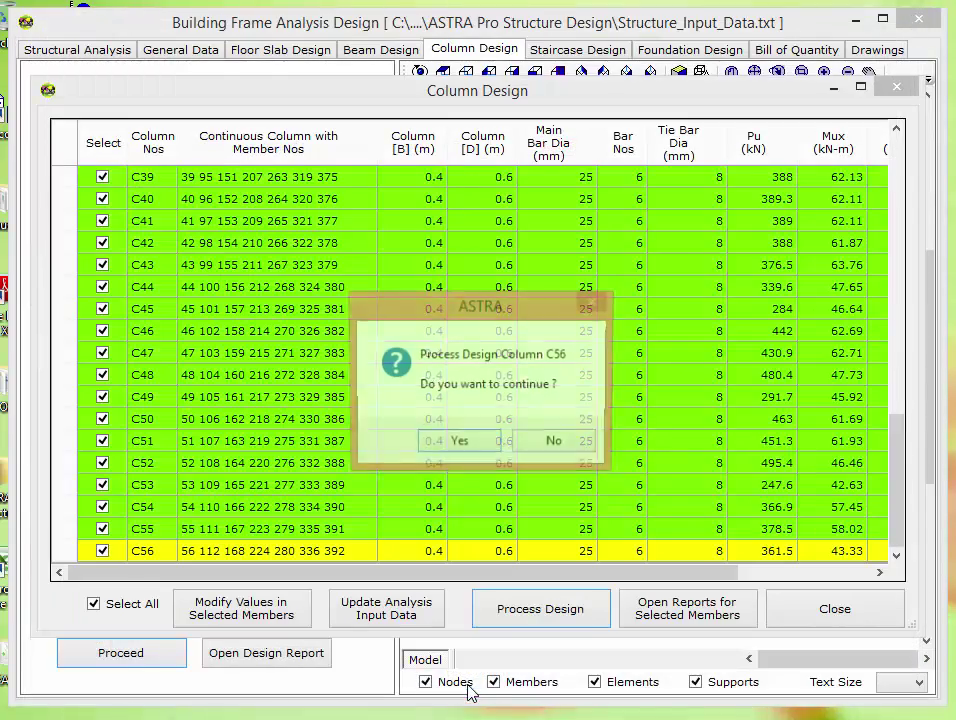
Step: Process the design of column C56 with the default reinforcement inputs and interaction diagram values, completing the column design report
left_click(460, 441)
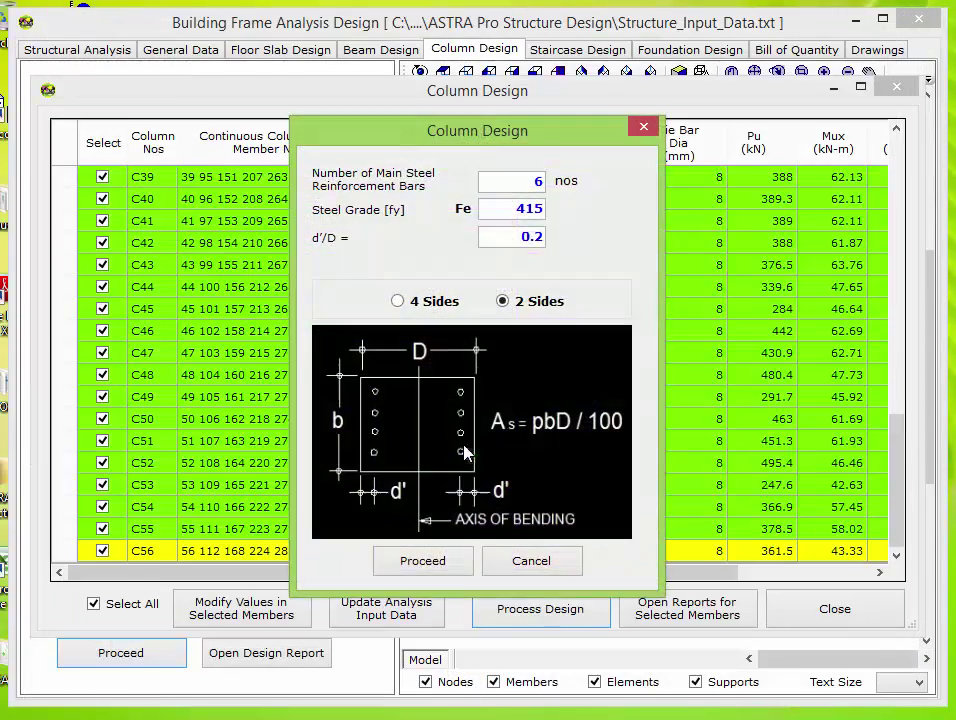
left_click(426, 563)
left_click(472, 688)
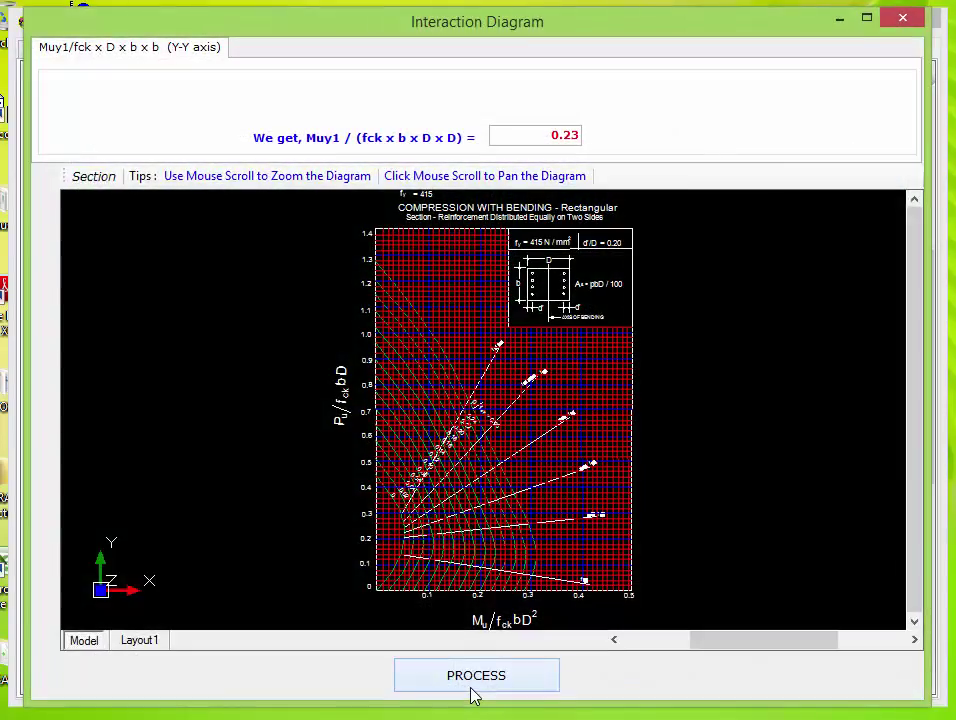
left_click(472, 688)
left_click(472, 688)
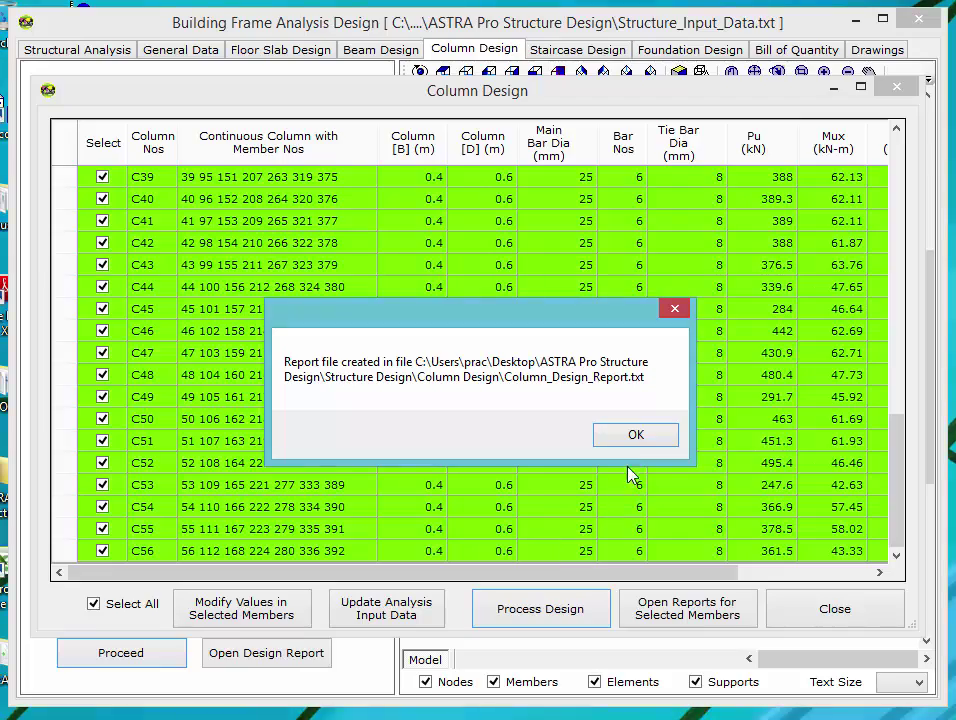
left_click(635, 438)
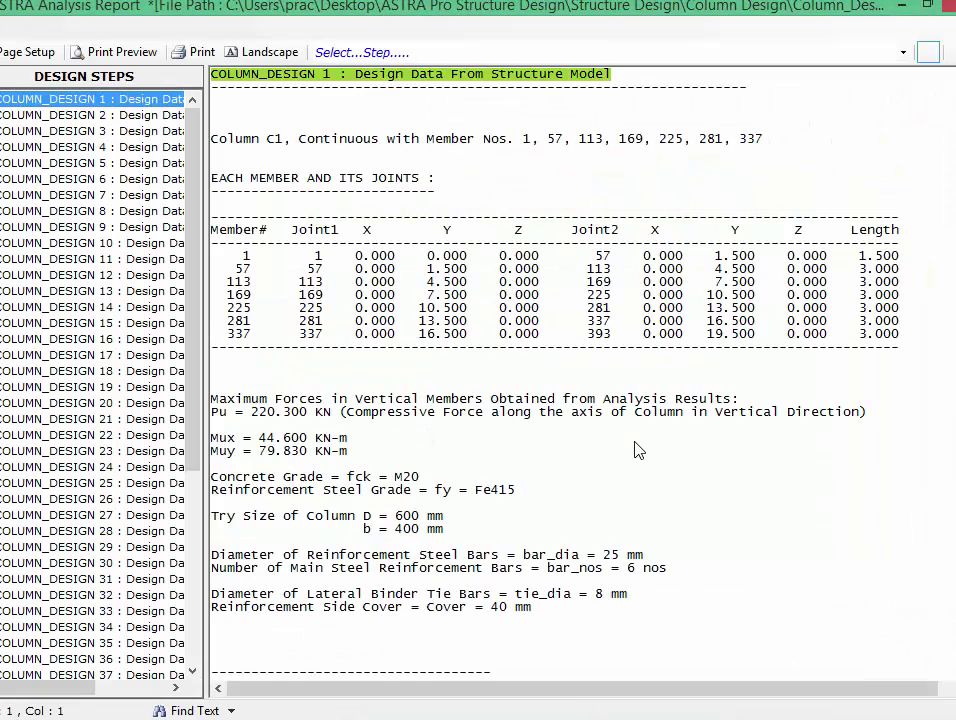
Step: Examine column C1's calculations in the column design report, through the Step 5 design summary and Step 6 BOQ summary
left_click(644, 352)
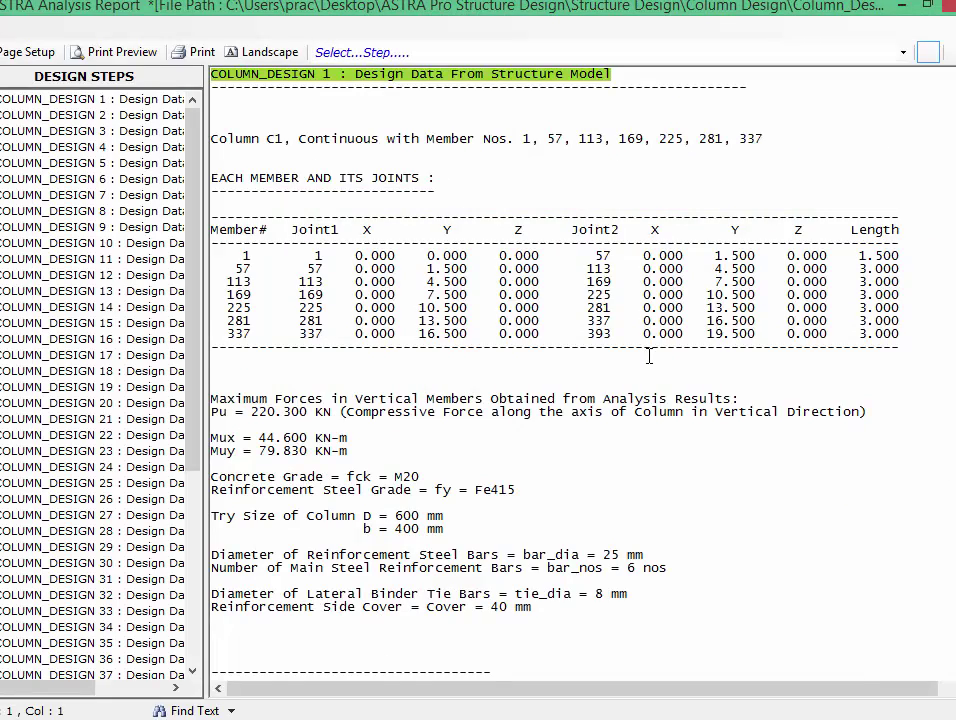
scroll(649, 355, "down", 6)
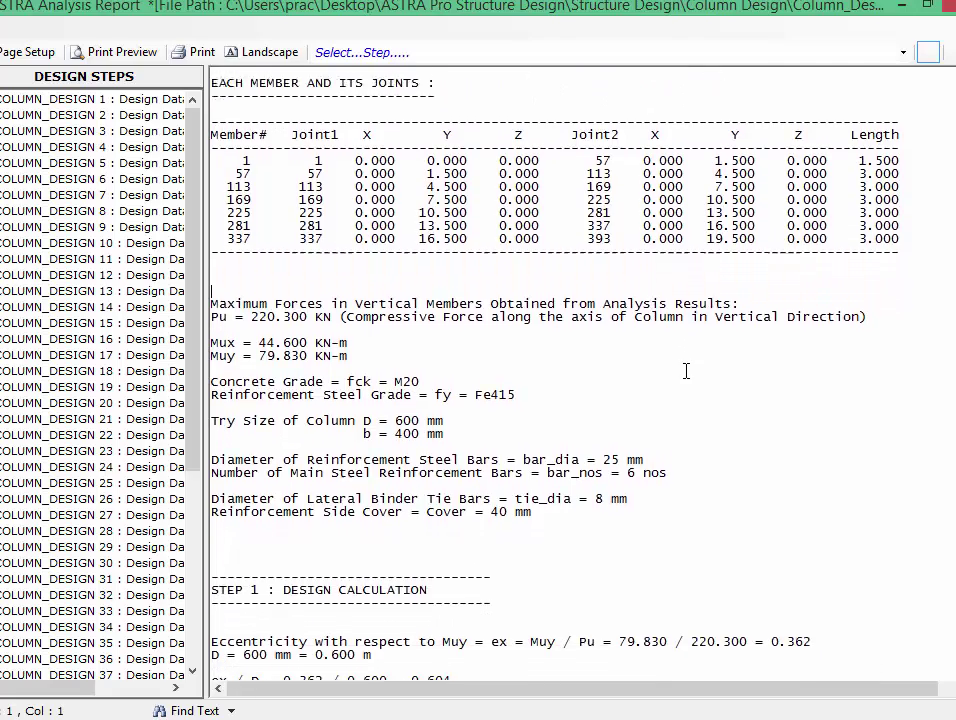
scroll(686, 371, "down", 10)
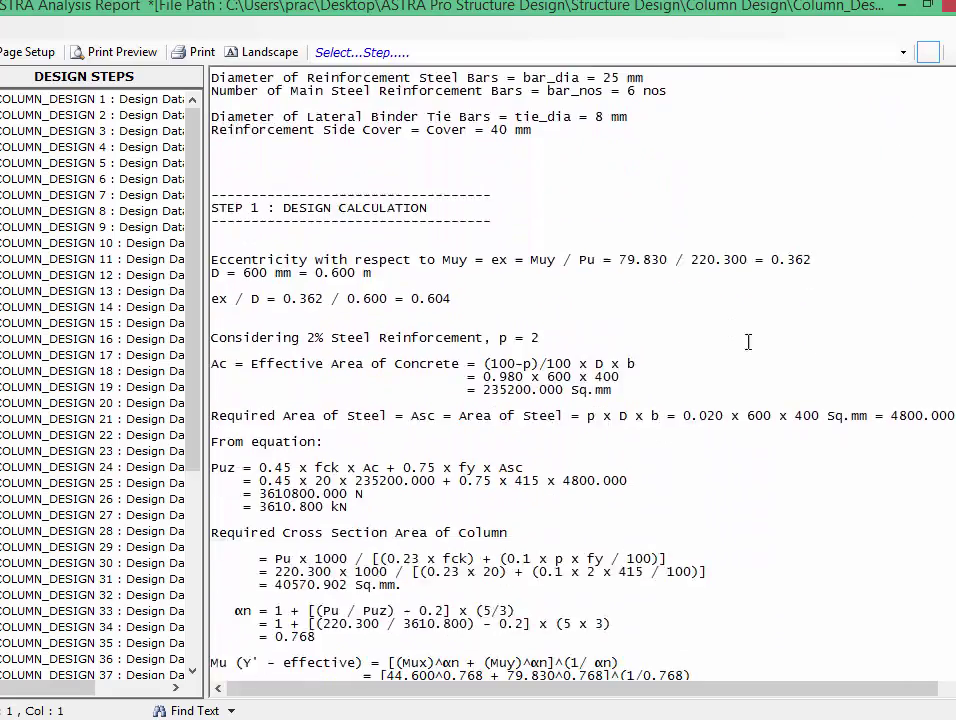
scroll(833, 285, "down", 17)
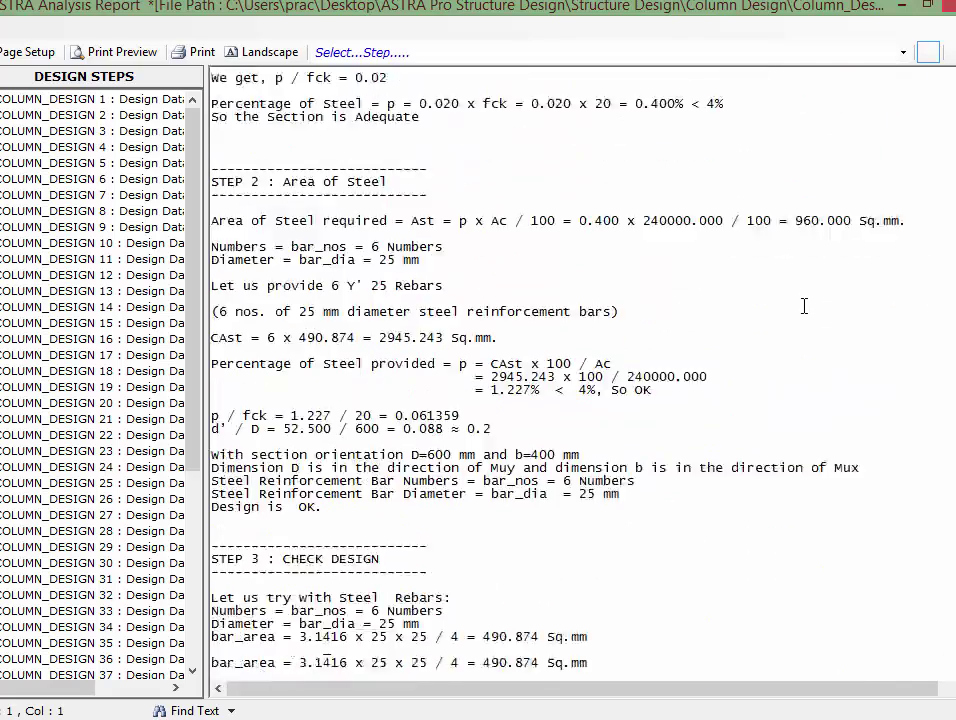
scroll(803, 306, "down", 20)
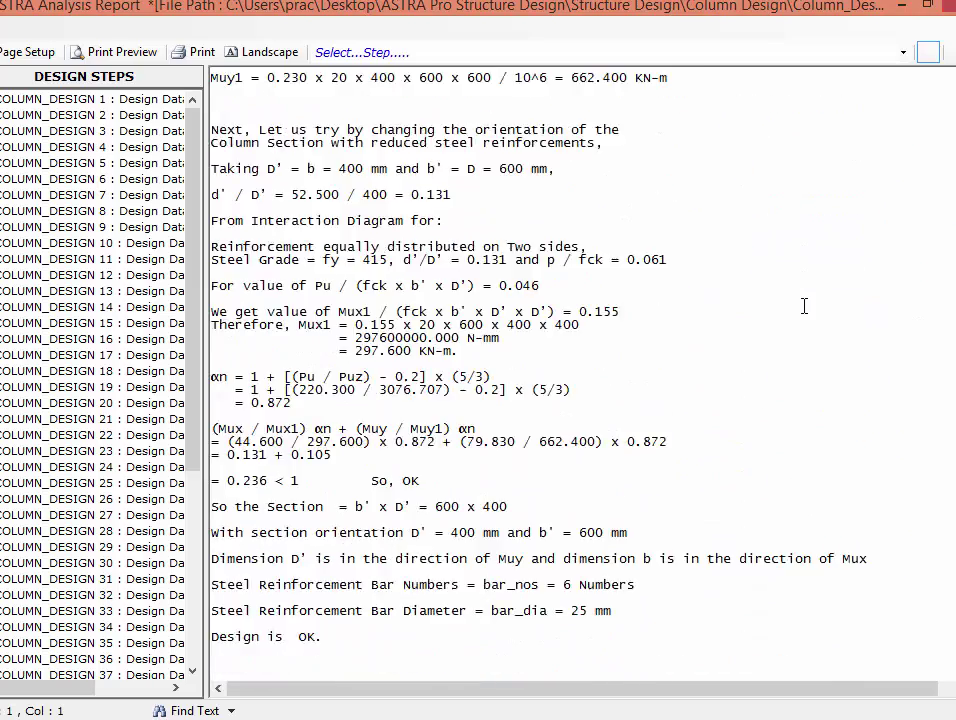
scroll(803, 306, "down", 14)
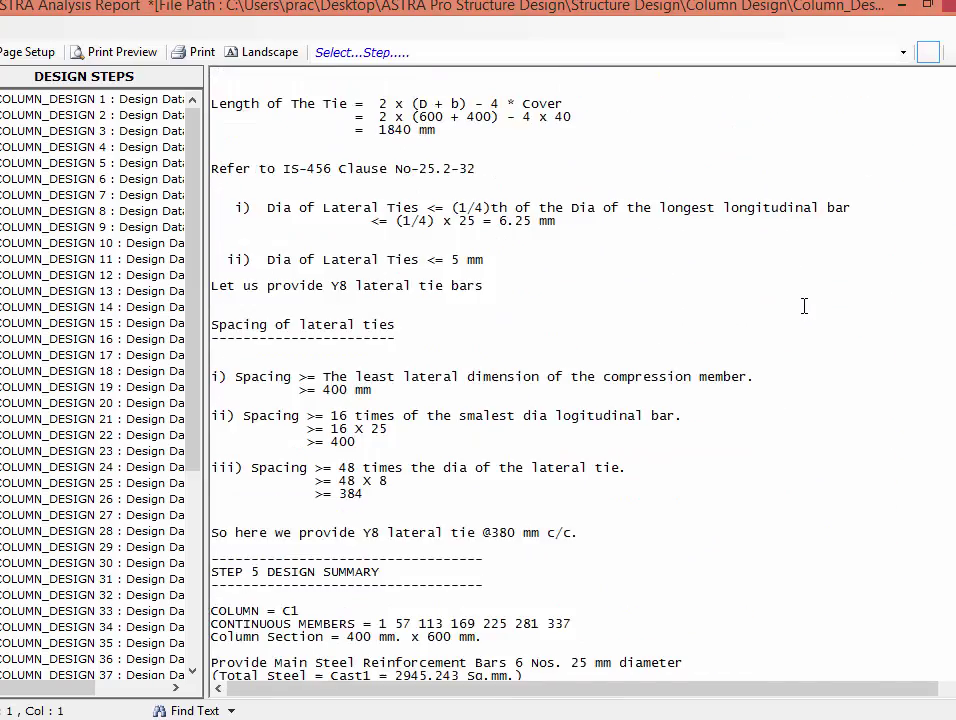
scroll(803, 306, "down", 5)
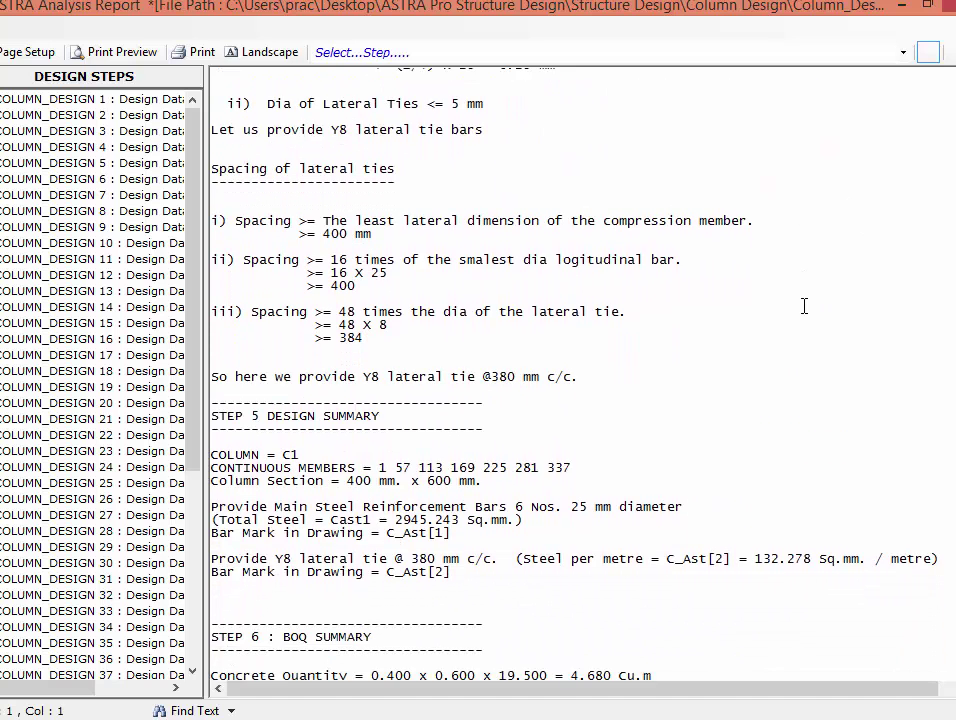
scroll(803, 306, "down", 3)
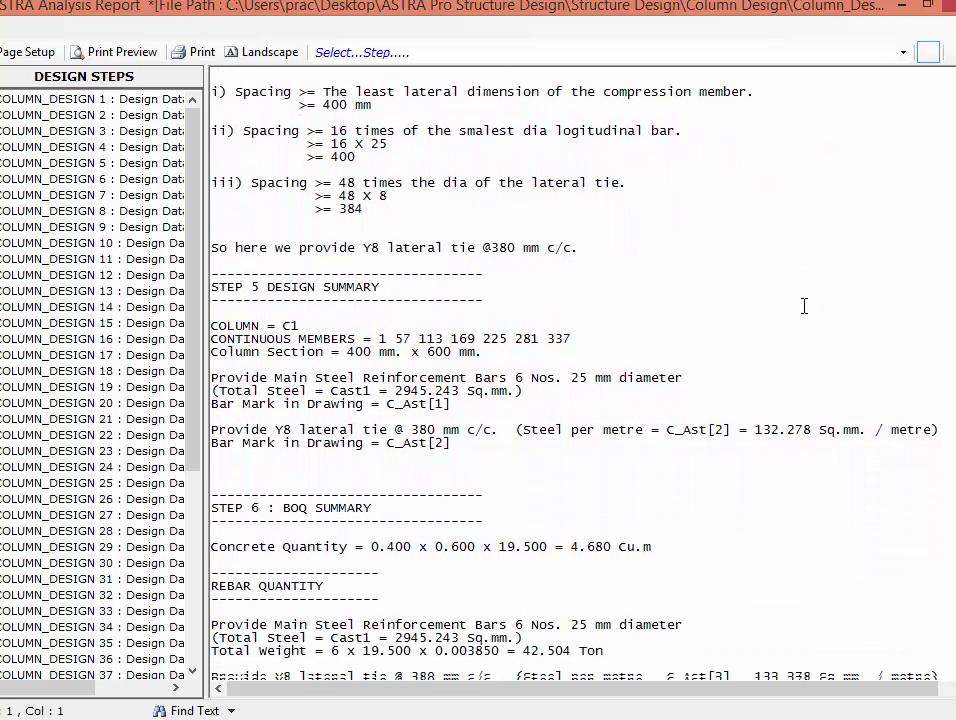
scroll(803, 306, "down", 1)
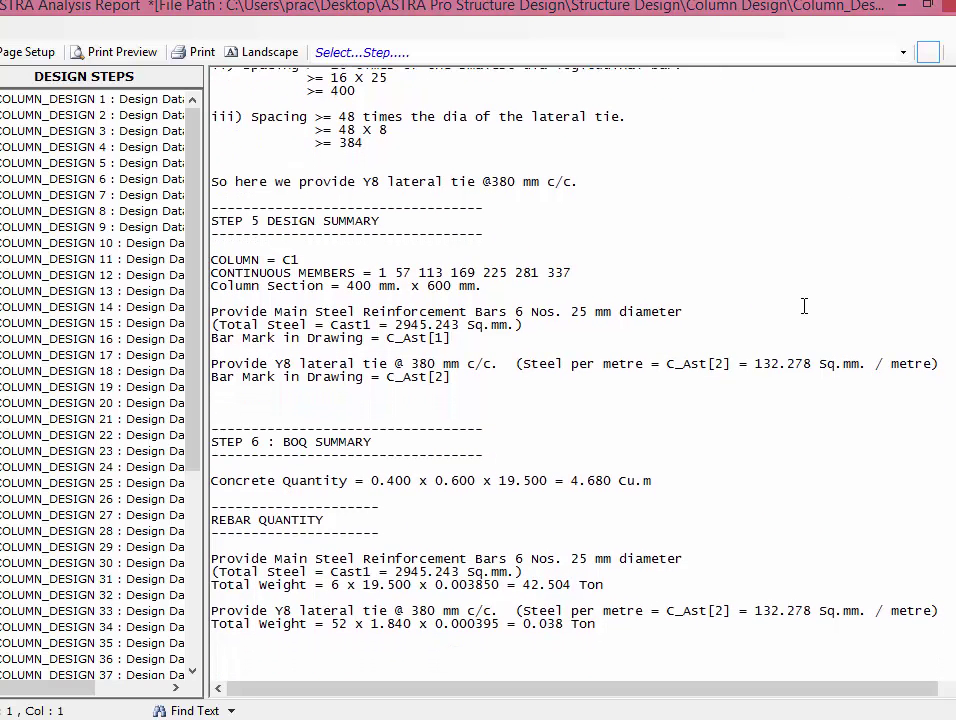
scroll(803, 306, "down", 2)
scroll(803, 306, "down", 1)
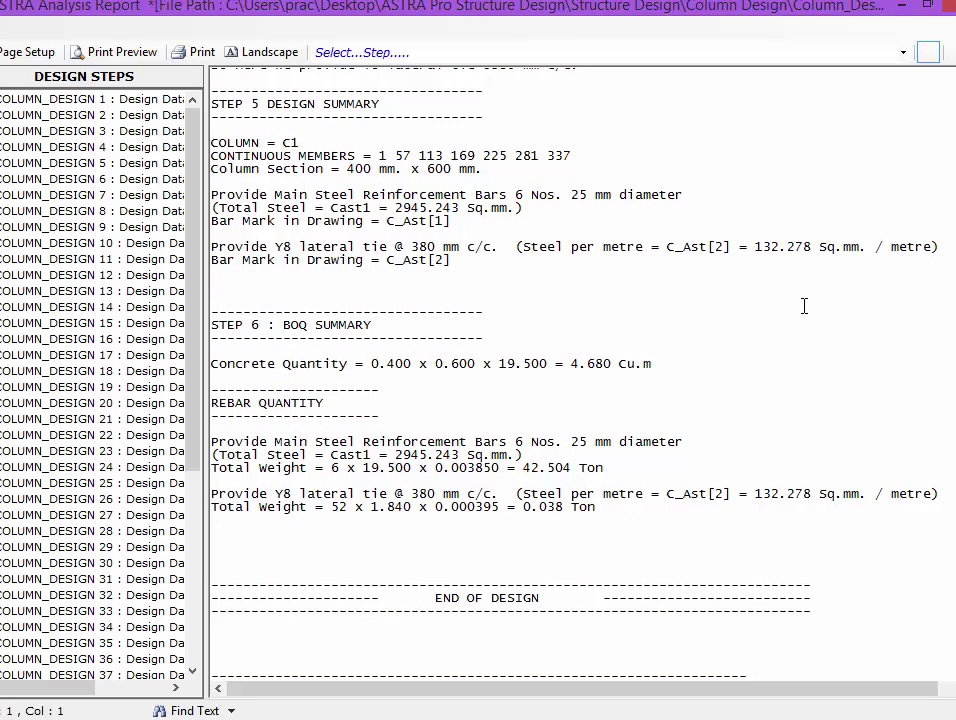
left_click_drag(382, 104, 211, 91)
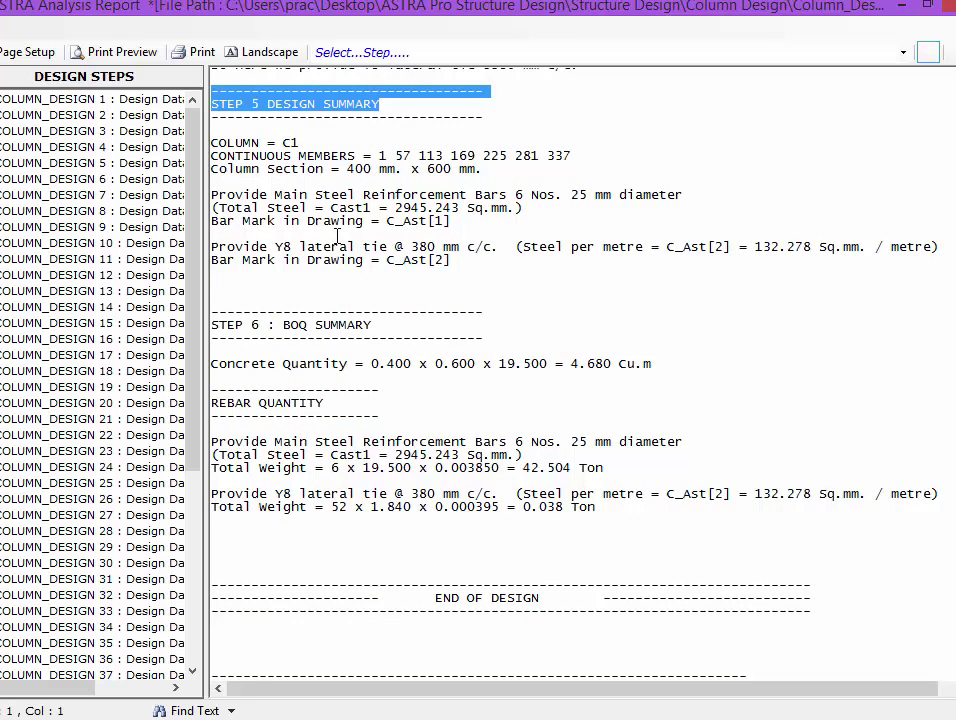
left_click_drag(380, 326, 207, 324)
scroll(634, 527, "down", 1)
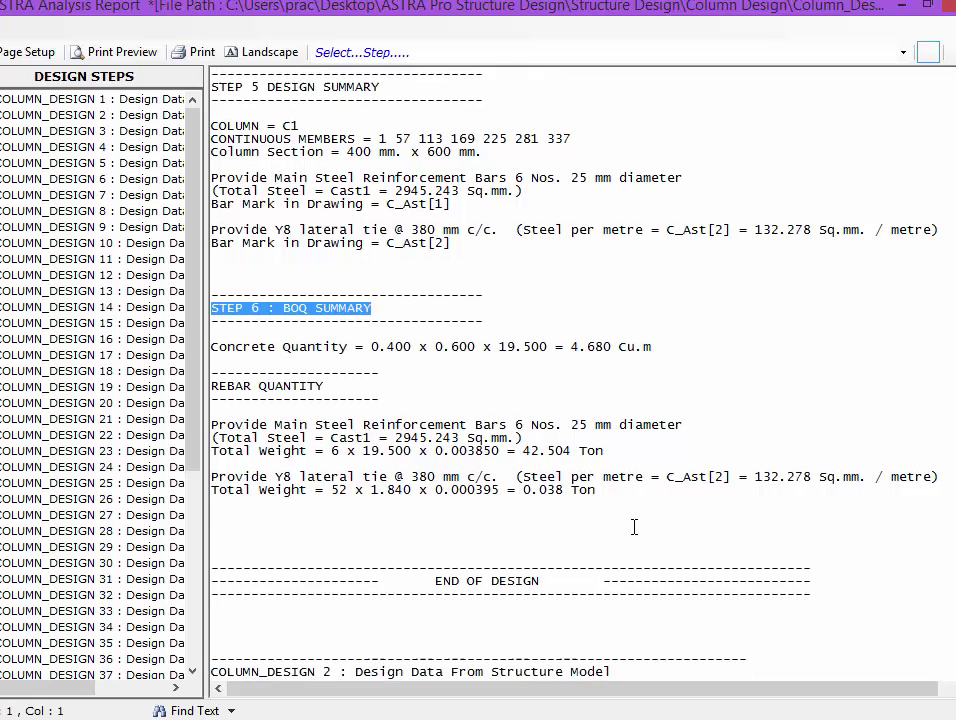
scroll(634, 527, "down", 5)
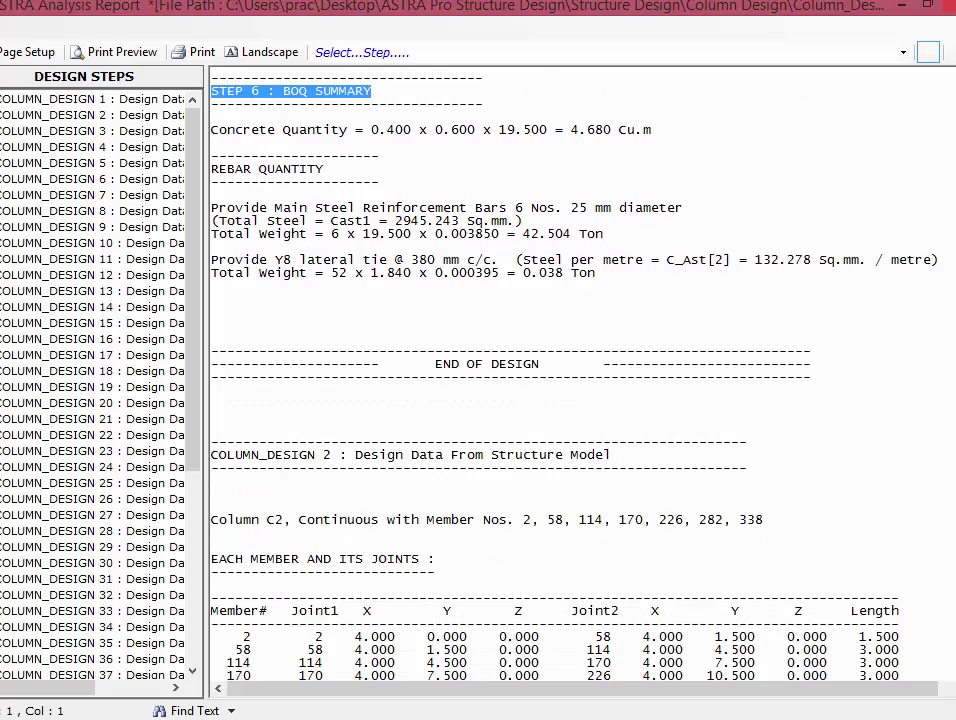
left_click(942, 5)
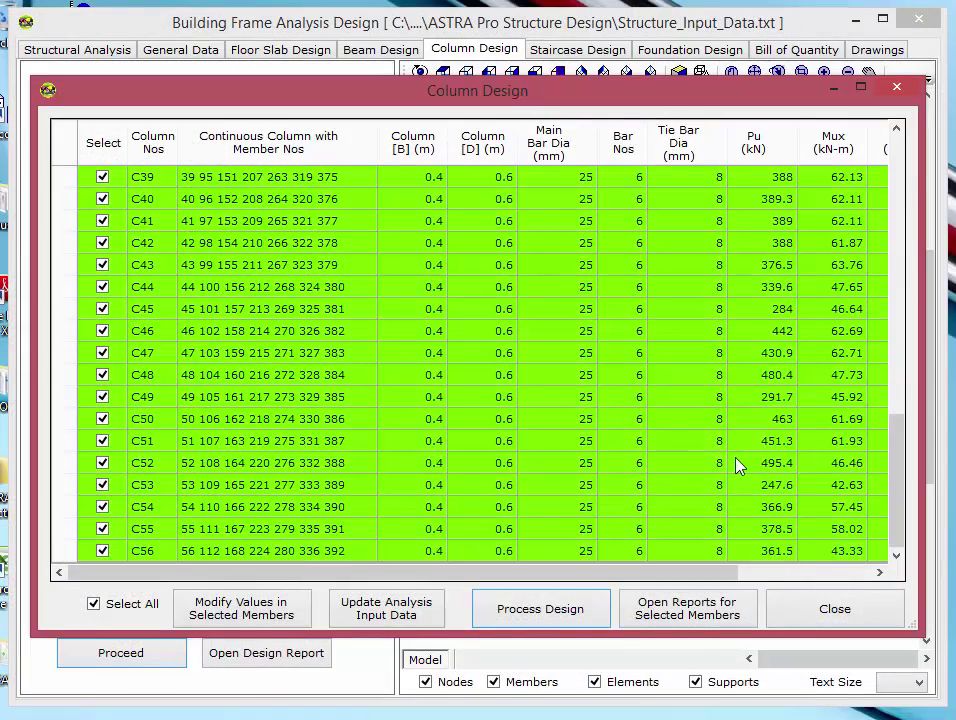
Step: Select only column C30, review its design report, and close the report and the column design list
left_click(108, 604)
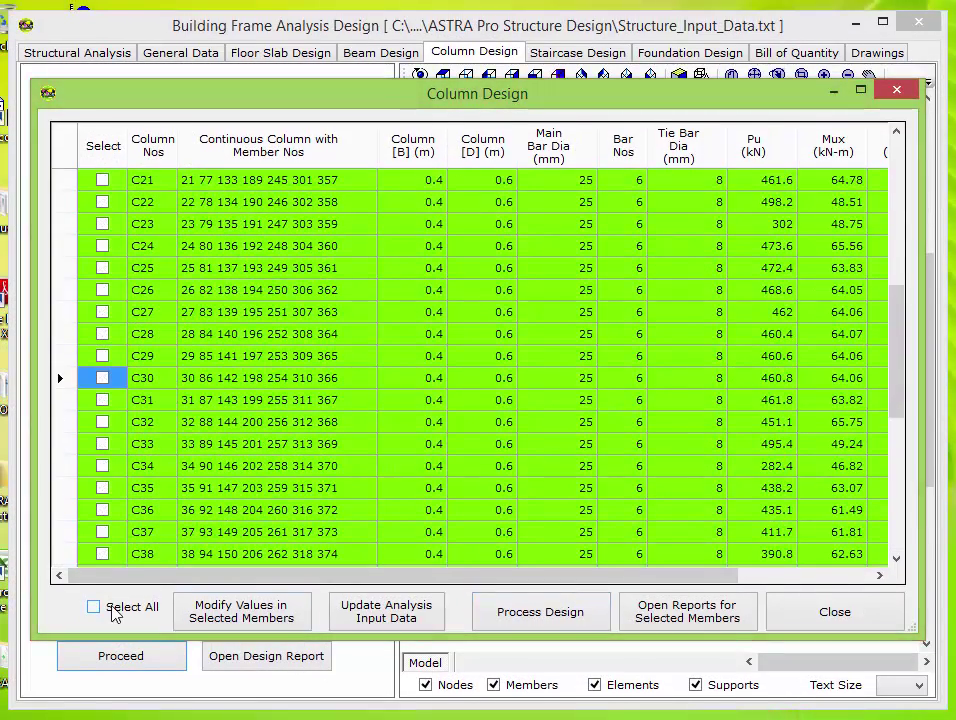
left_click(102, 380)
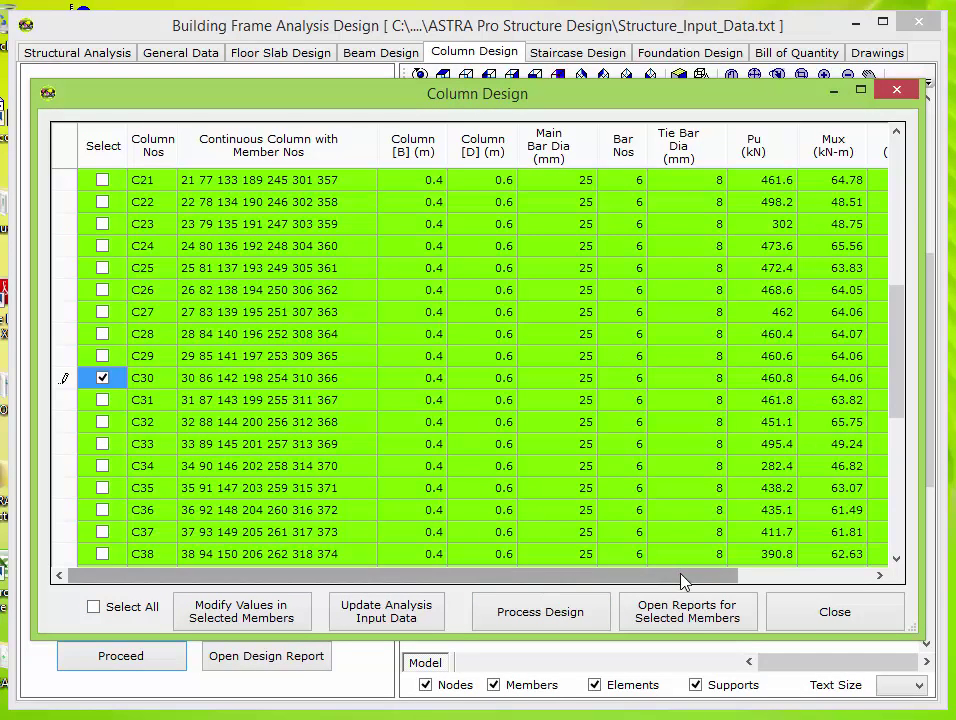
left_click(699, 620)
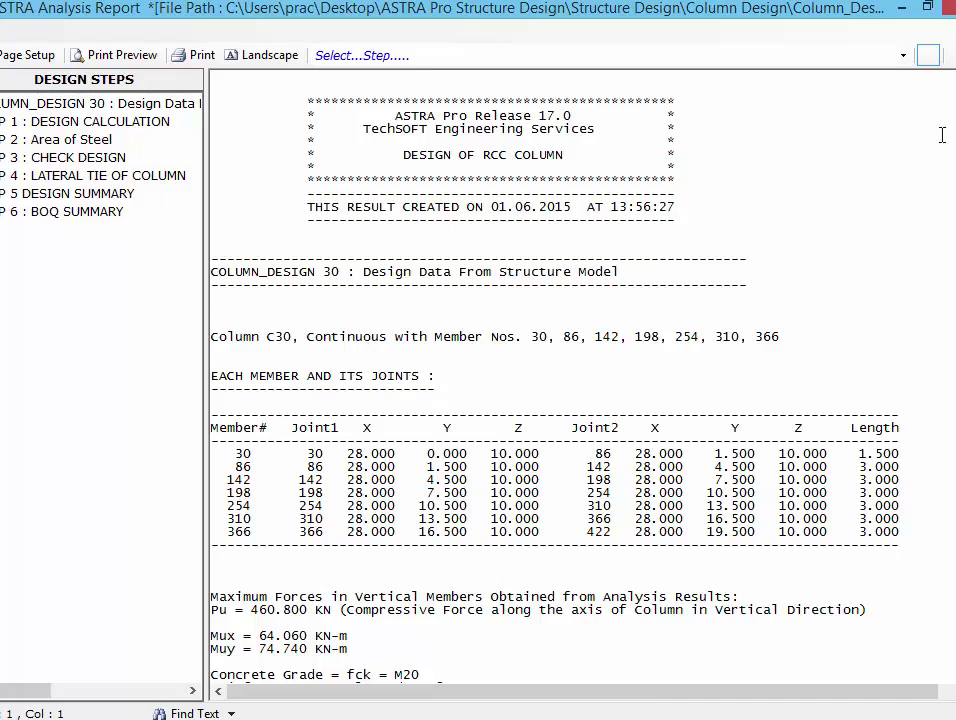
scroll(911, 600, "down", 20)
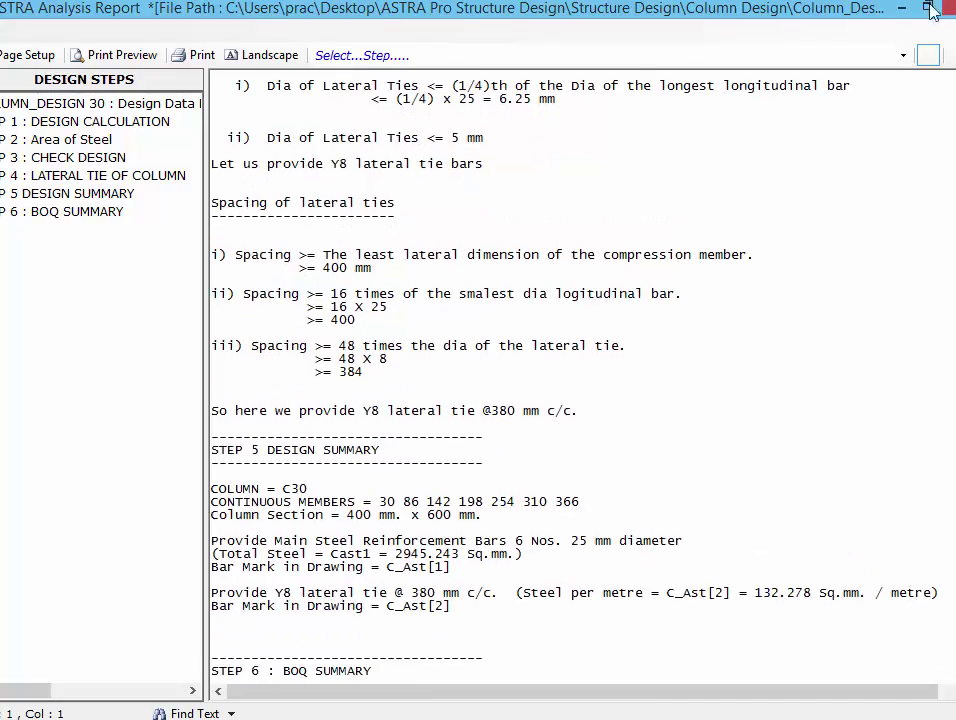
left_click(938, 9)
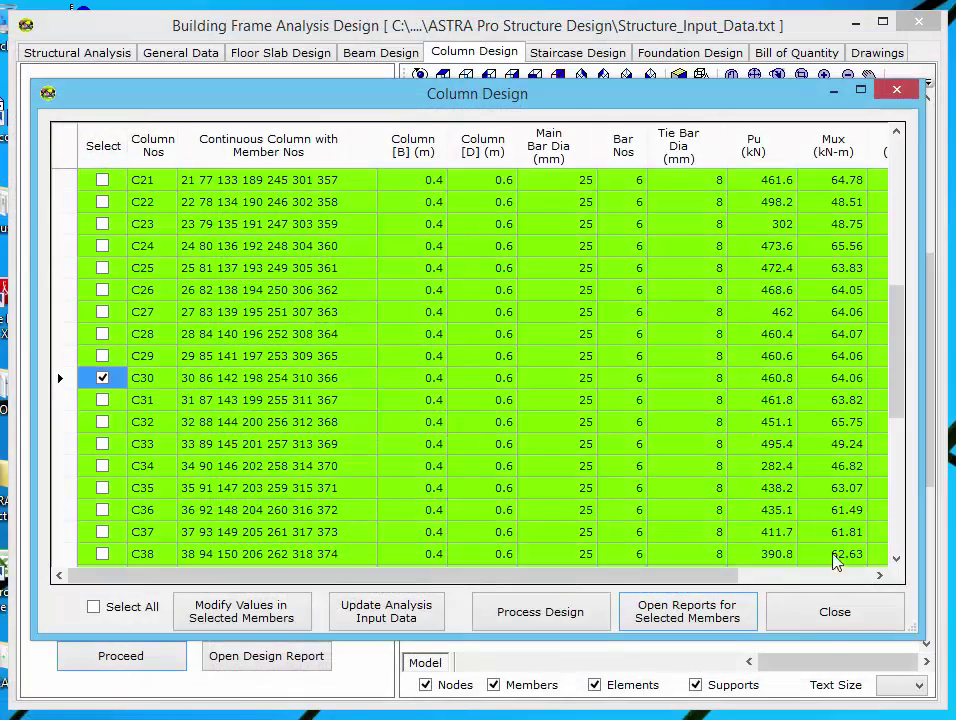
left_click(840, 620)
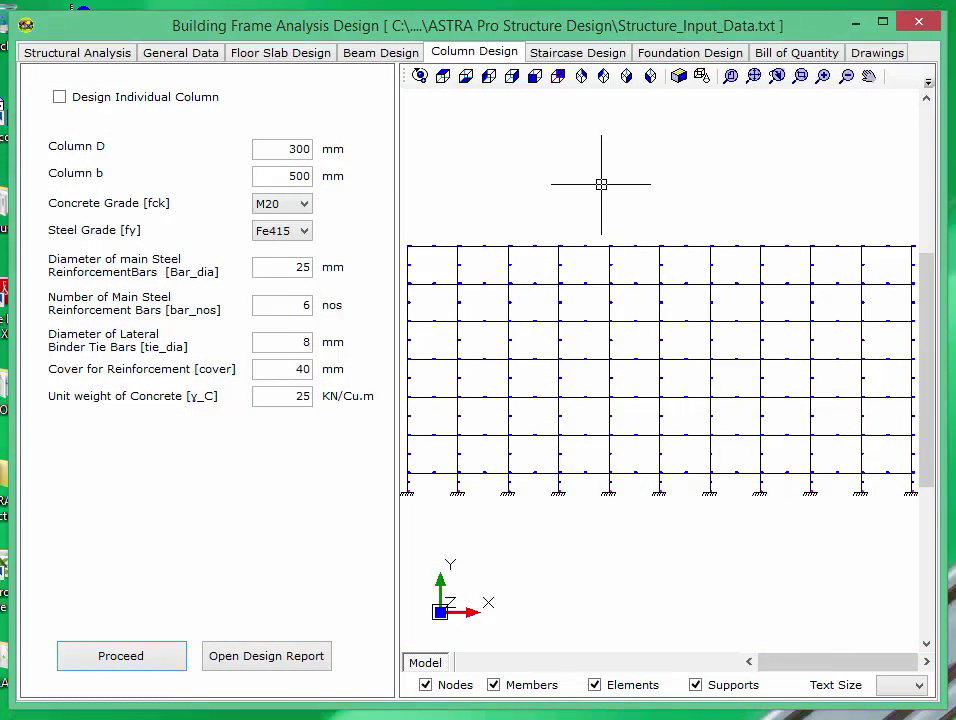
Step: Open the staircase design inputs, keeping the individual staircase option off
left_click(574, 53)
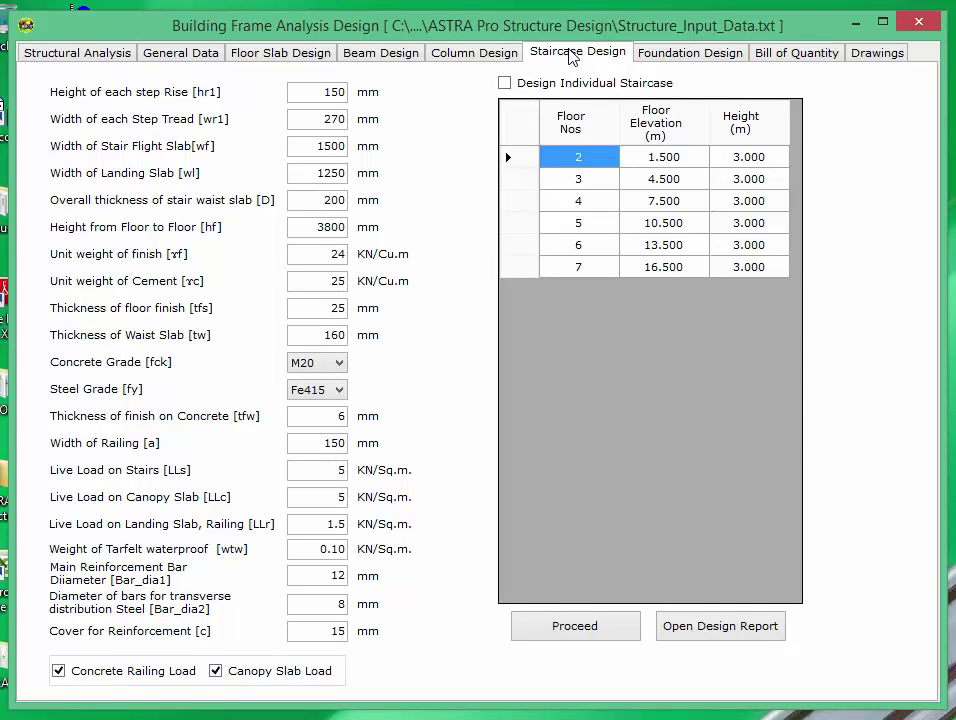
left_click(519, 90)
left_click(519, 90)
left_click(518, 89)
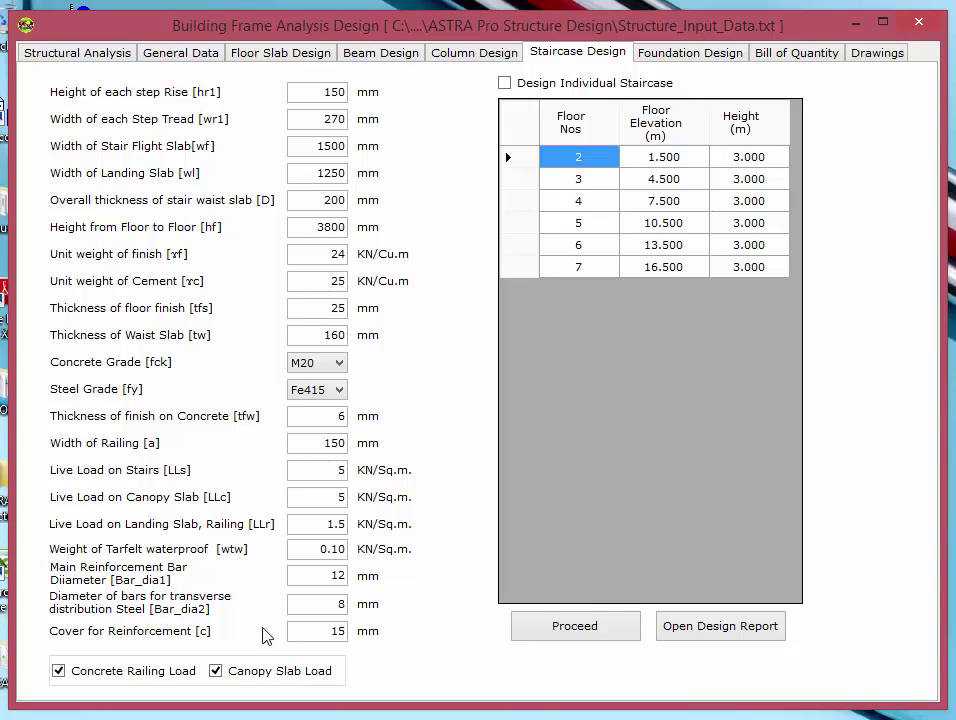
Step: Review the default staircase dimensions and the material grade options, keeping concrete M20 and steel Fe415
left_click_drag(320, 92, 363, 100)
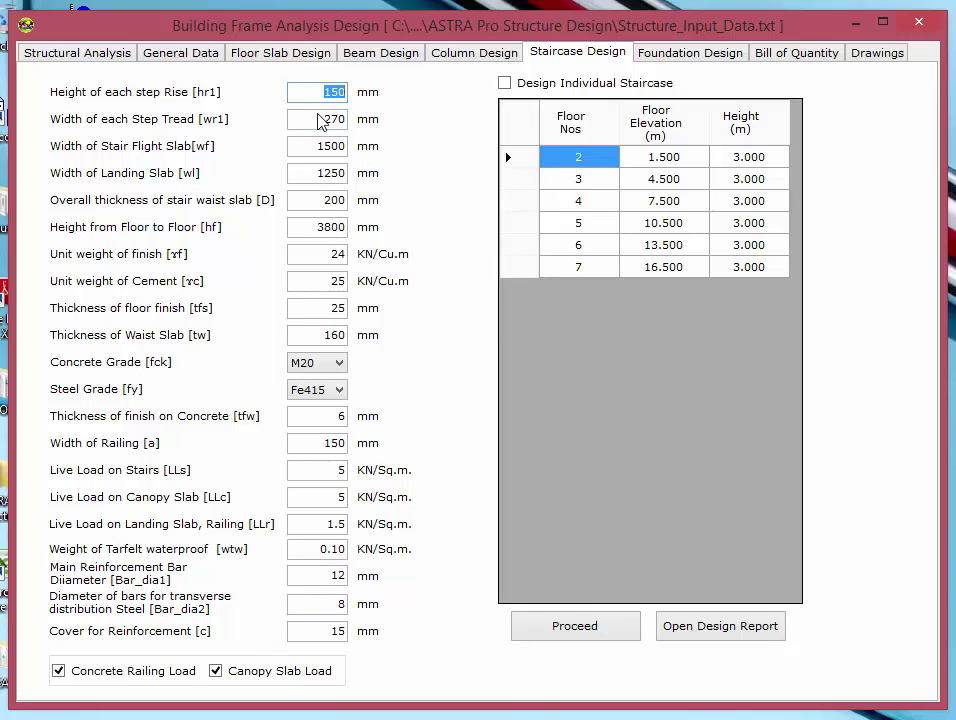
key("Tab")
key("Tab")
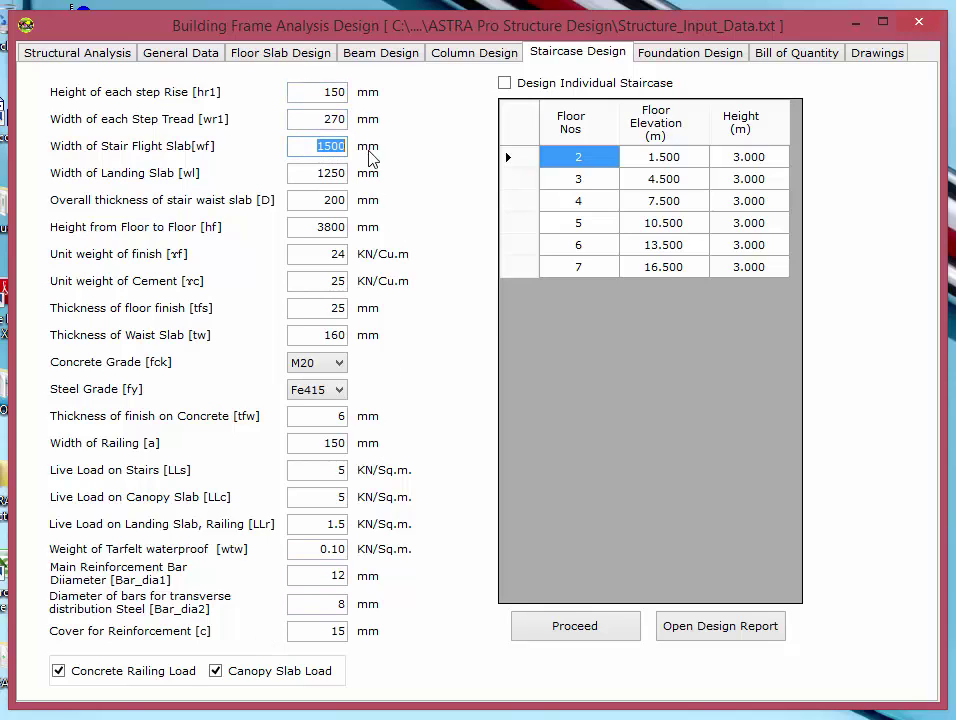
left_click(329, 365)
left_click(320, 393)
left_click(338, 390)
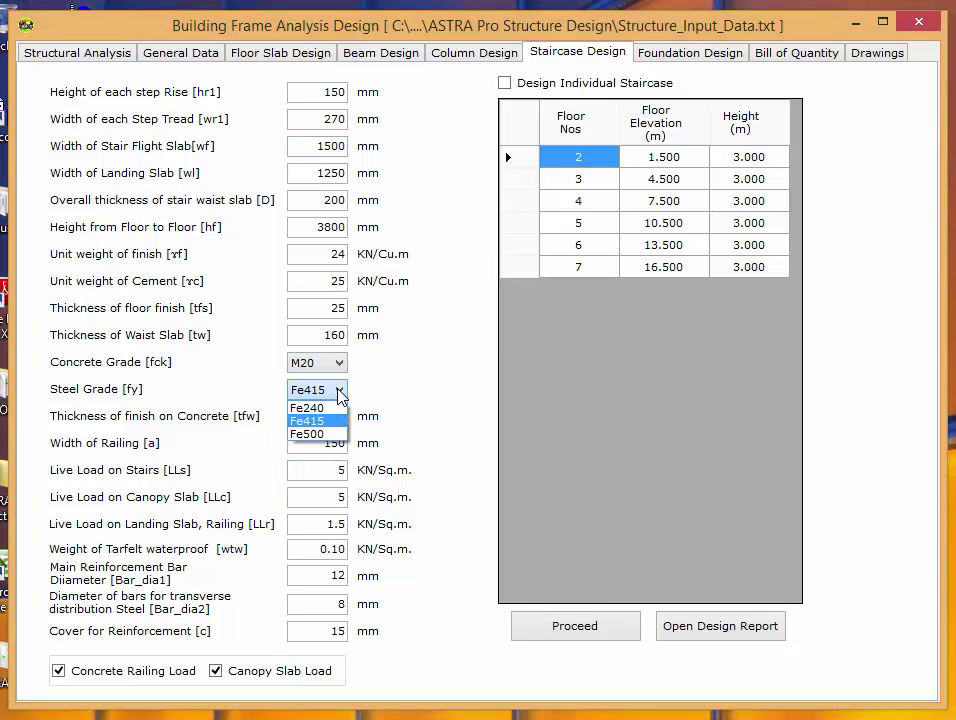
left_click(520, 522)
Step: Proceed with the default staircase inputs to the design list, keeping all floor levels from 1.500 m to 16.500 m selected
left_click(556, 628)
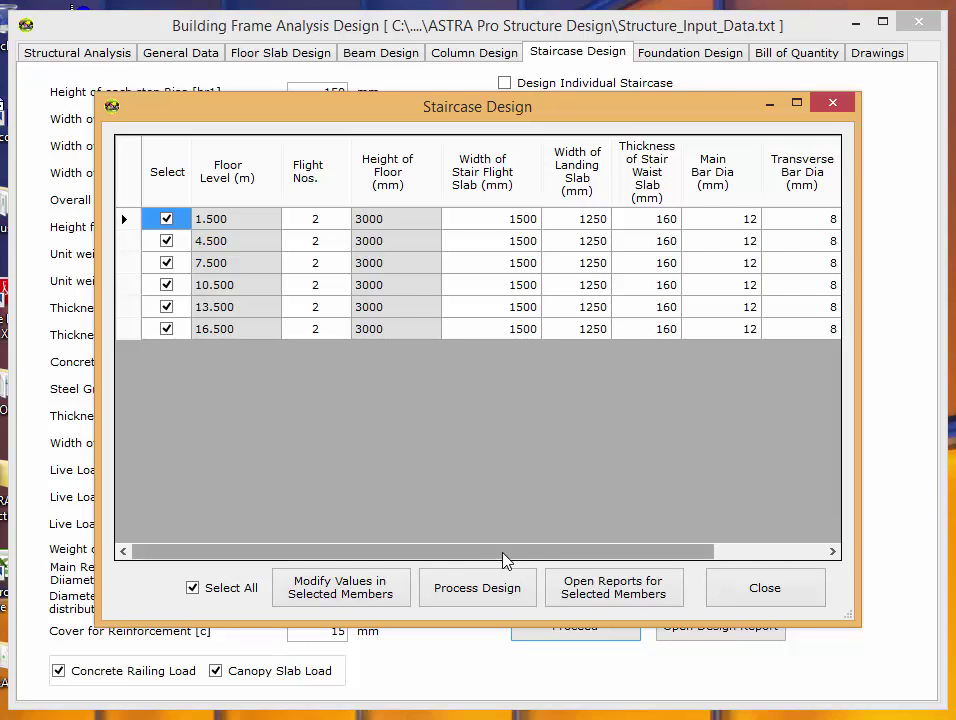
mouse_move(511, 560)
left_mouse_down()
mouse_move(625, 551)
mouse_move(516, 551)
left_mouse_up()
right_click(442, 551)
left_click(168, 220)
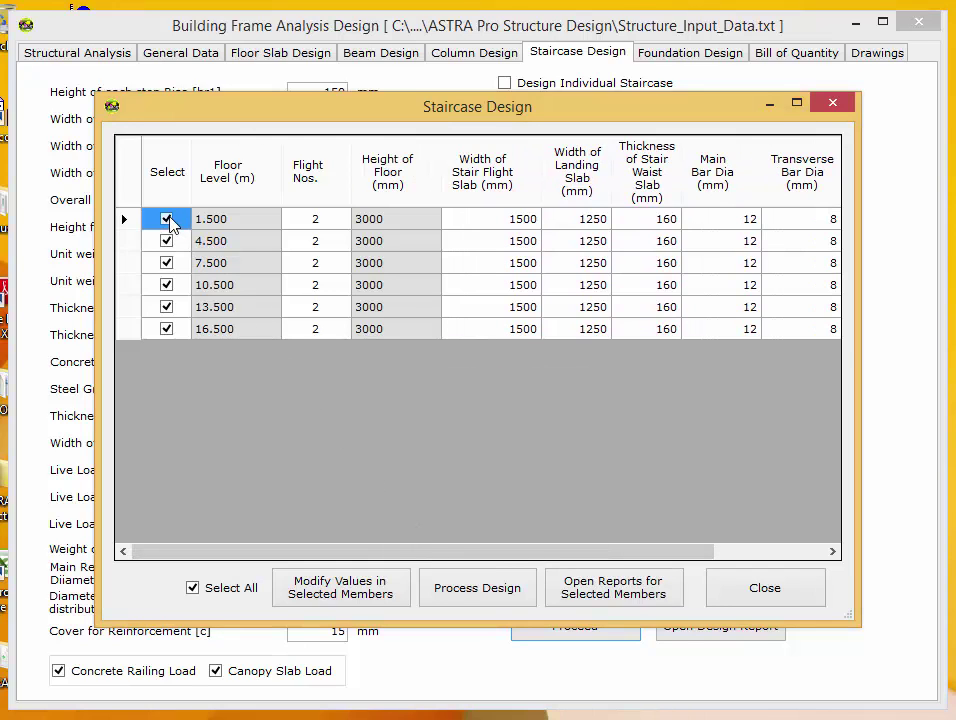
left_click(167, 219)
left_click(167, 241)
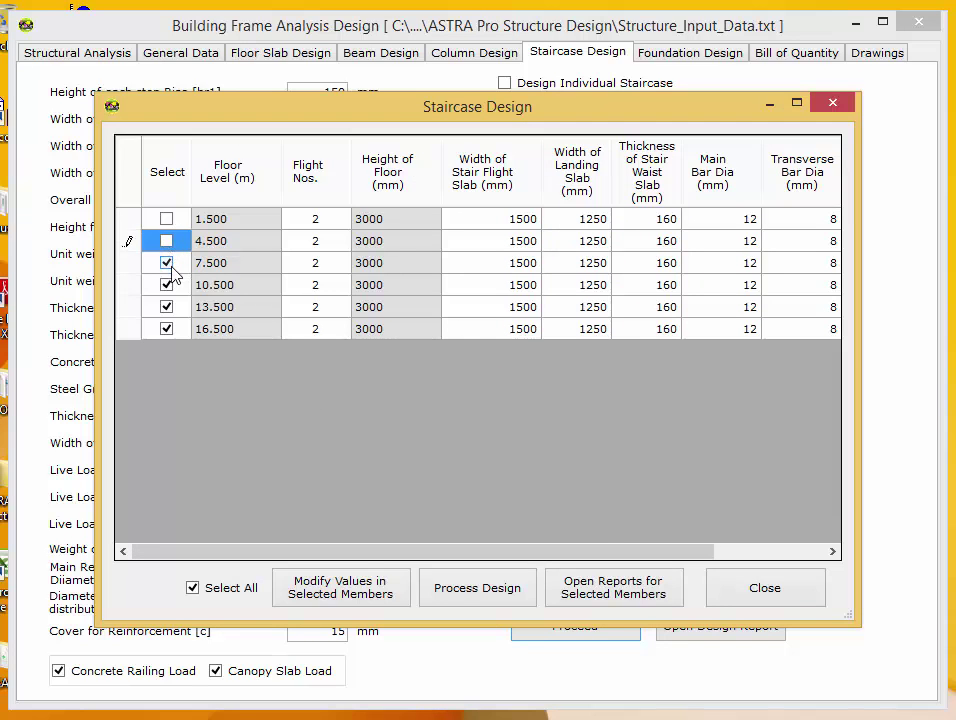
left_click(167, 263)
left_click(167, 263)
left_click(167, 219)
left_click(167, 241)
Step: Open the modifiable staircase inputs for all selected floor levels, review each value, and apply them with the defaults kept
left_click(354, 595)
left_click(372, 390)
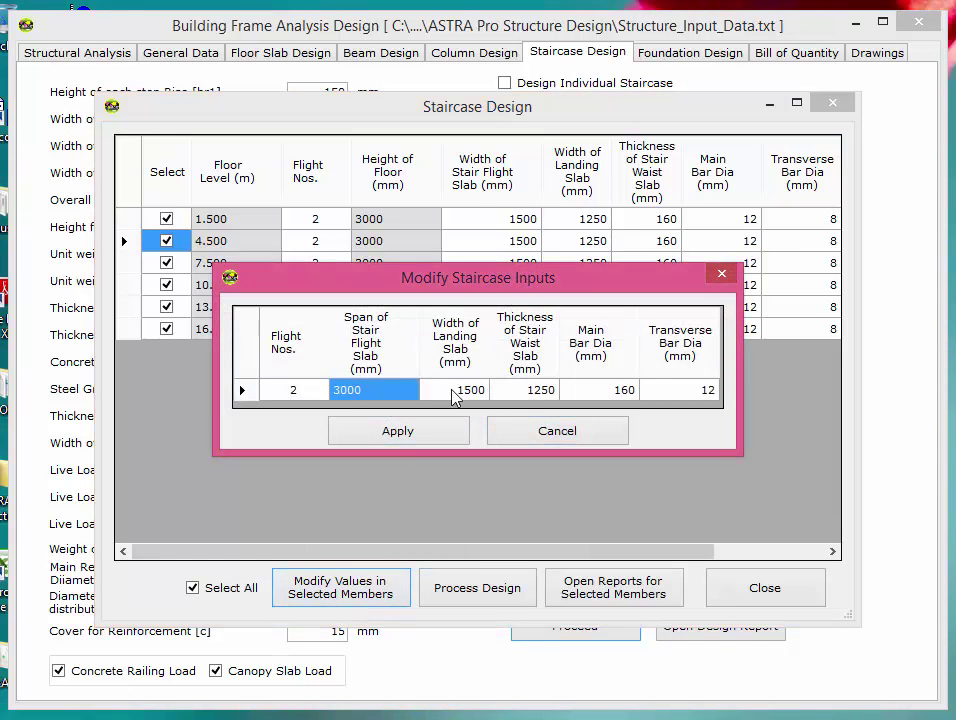
left_click(455, 390)
left_click(525, 390)
left_click(608, 390)
left_click(700, 392)
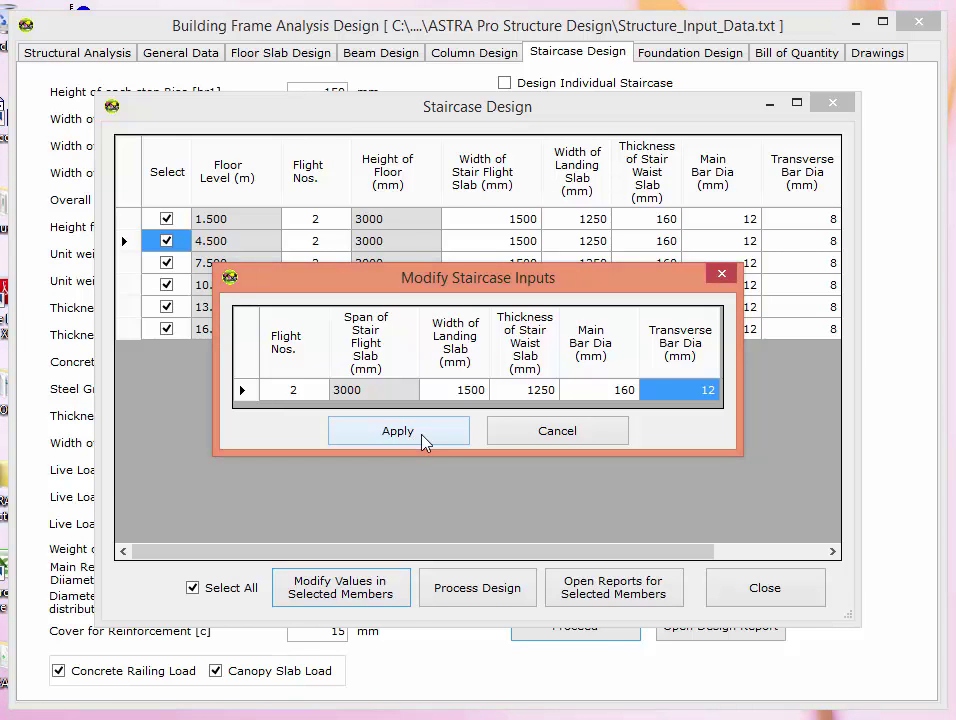
left_click(444, 437)
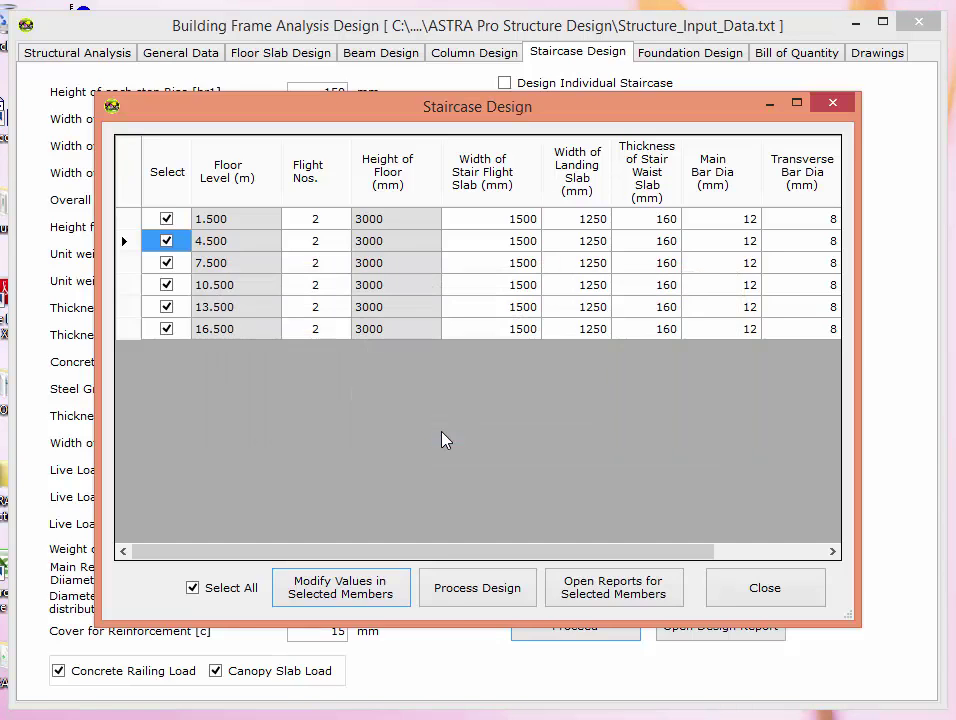
Step: Process the staircase design for all selected floor levels and review the dimension and load calculations in the design report
left_click(469, 594)
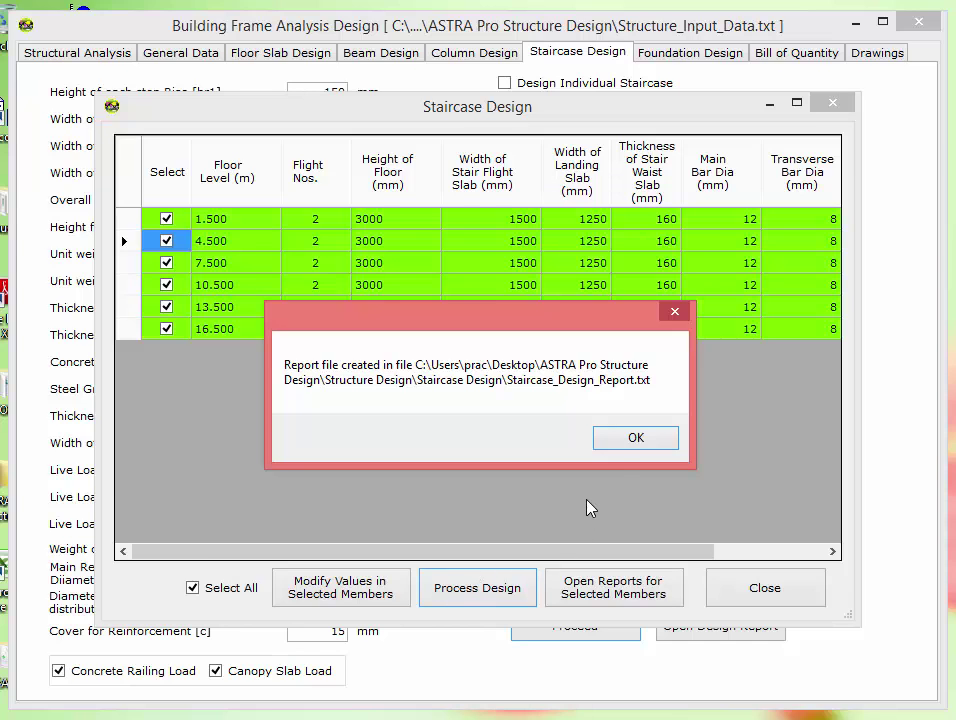
left_click(634, 440)
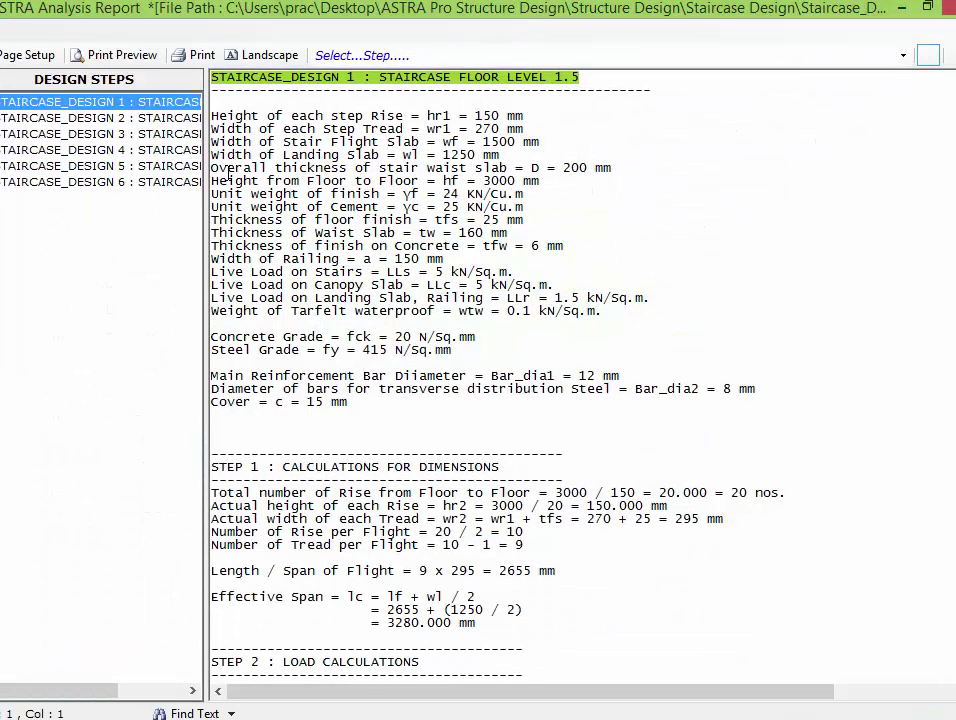
left_click(613, 248)
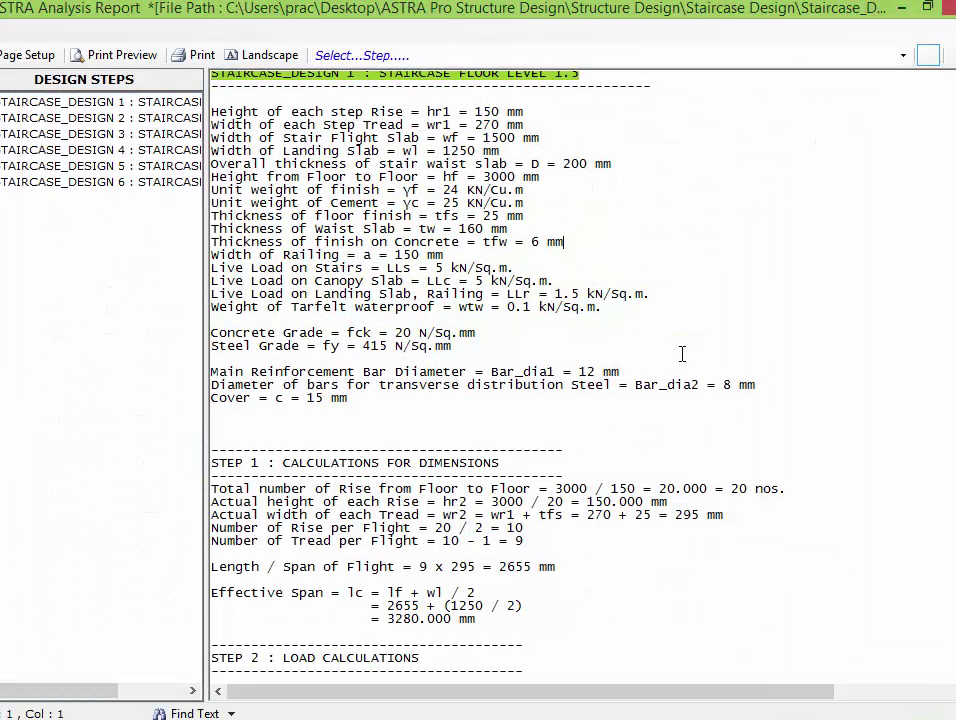
scroll(650, 380, "down", 3)
scroll(700, 400, "down", 5)
scroll(843, 386, "down", 7)
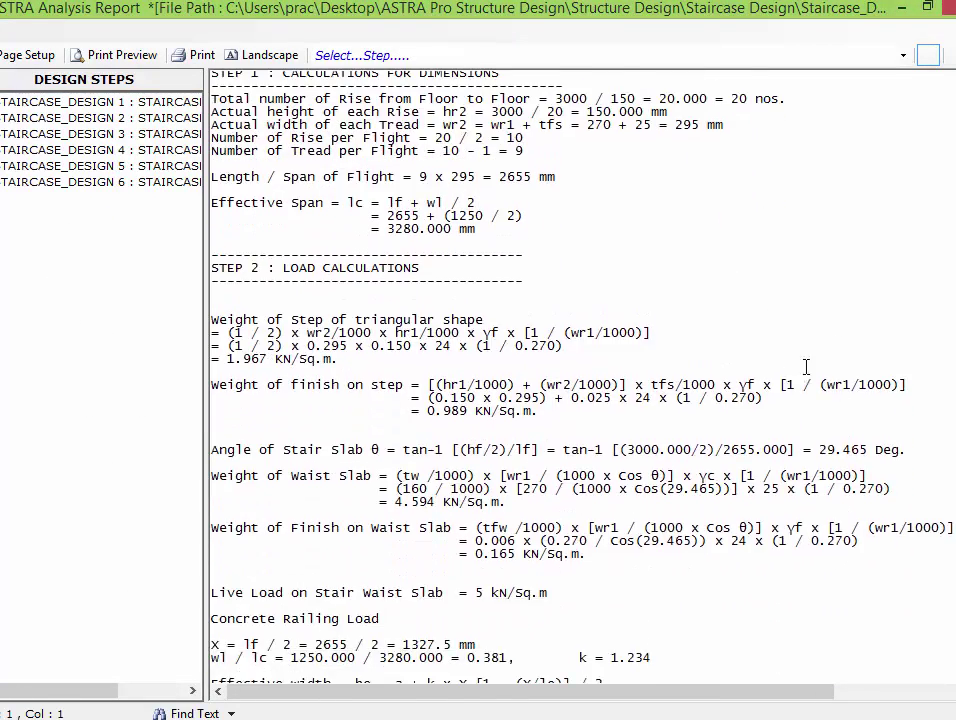
scroll(843, 386, "down", 10)
left_click_drag(950, 135, 952, 225)
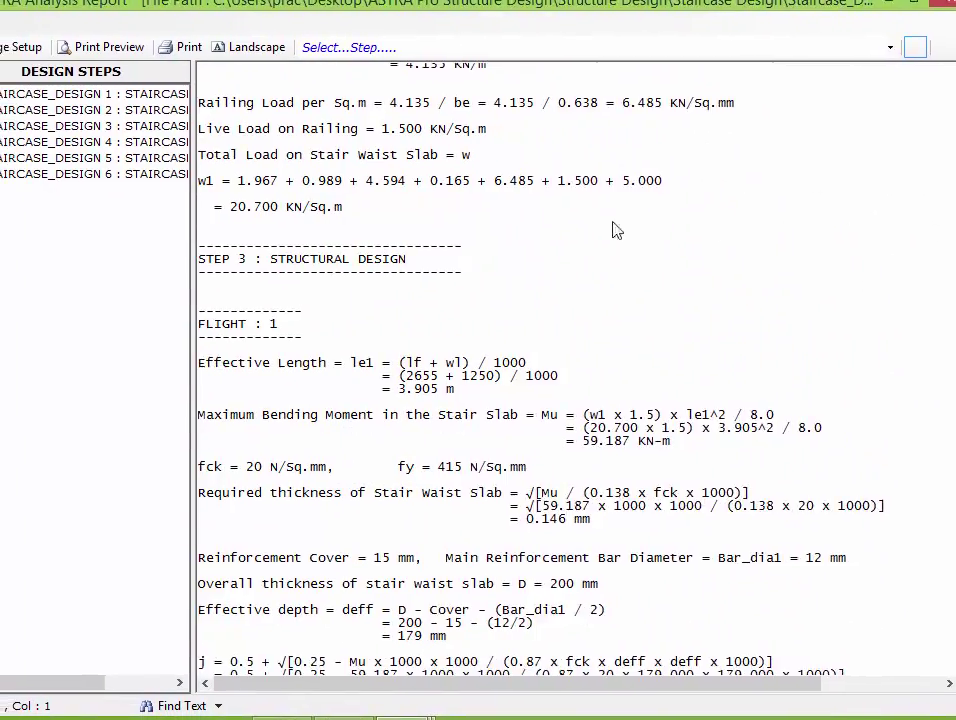
Step: Examine the report's structural design of flight 1 and the load calculations for the landing and canopy slabs
left_click(34, 37)
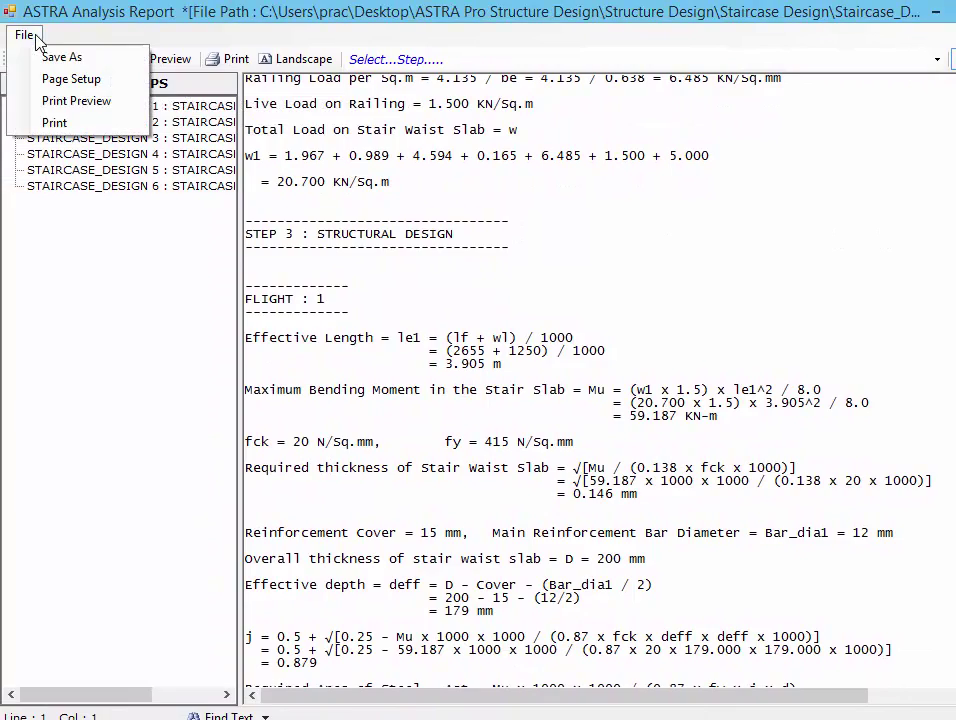
left_click(36, 38)
scroll(590, 380, "down", 10)
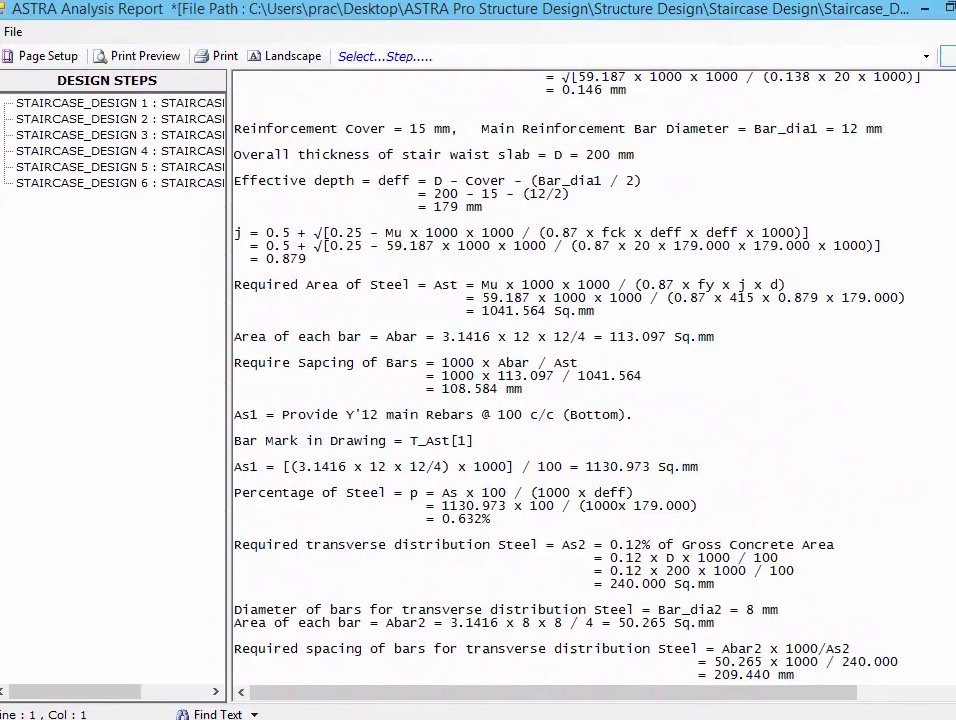
scroll(590, 380, "up", 15)
scroll(590, 380, "down", 8)
scroll(580, 370, "down", 10)
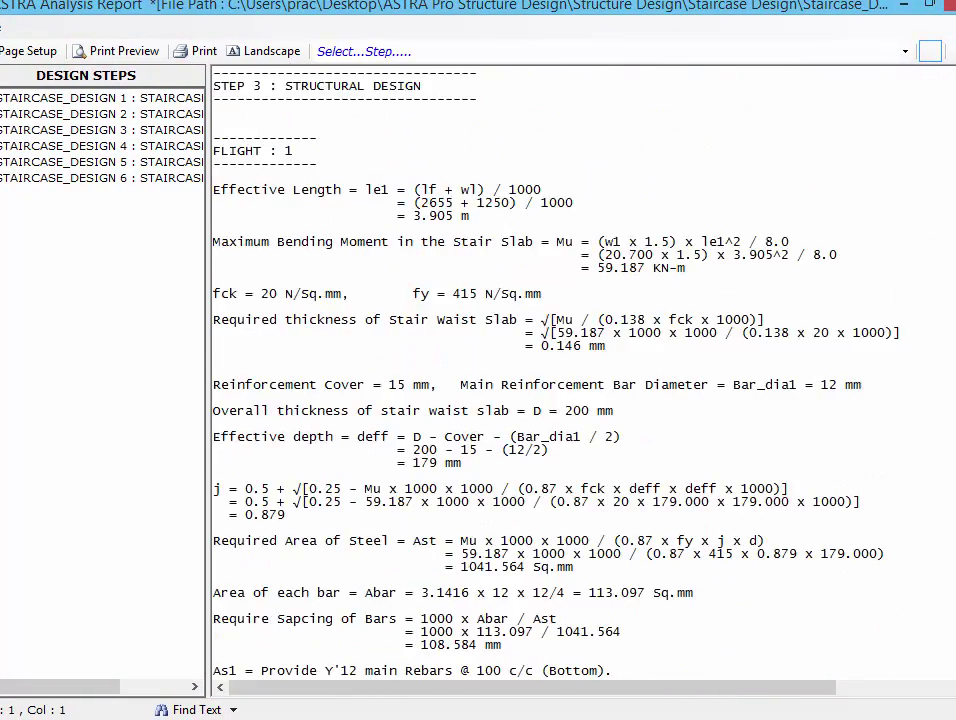
scroll(813, 463, "down", 13)
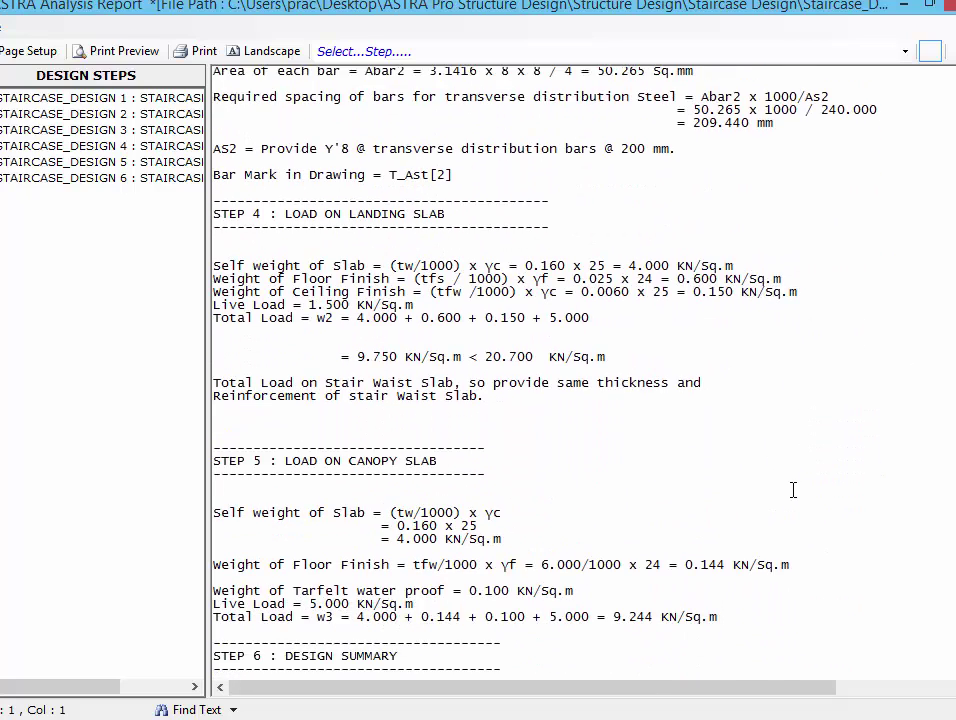
Step: Highlight the Design Summary and BOQ Summary headings while reviewing those sections, and close the report and the staircase design list
left_click_drag(419, 344, 214, 350)
scroll(459, 452, "down", 10)
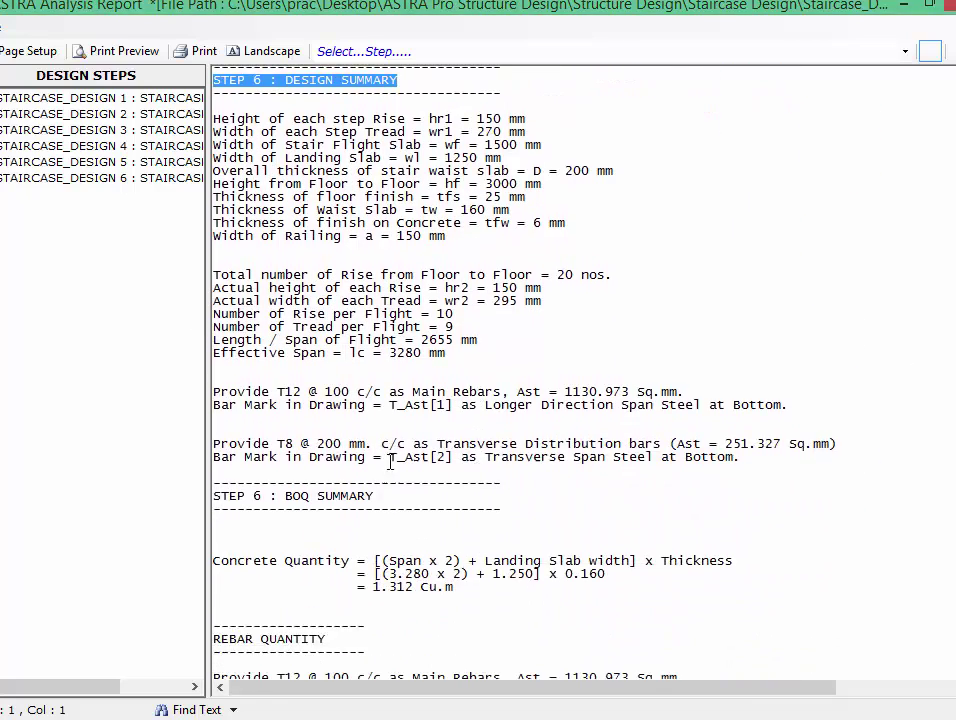
left_click_drag(373, 357, 212, 357)
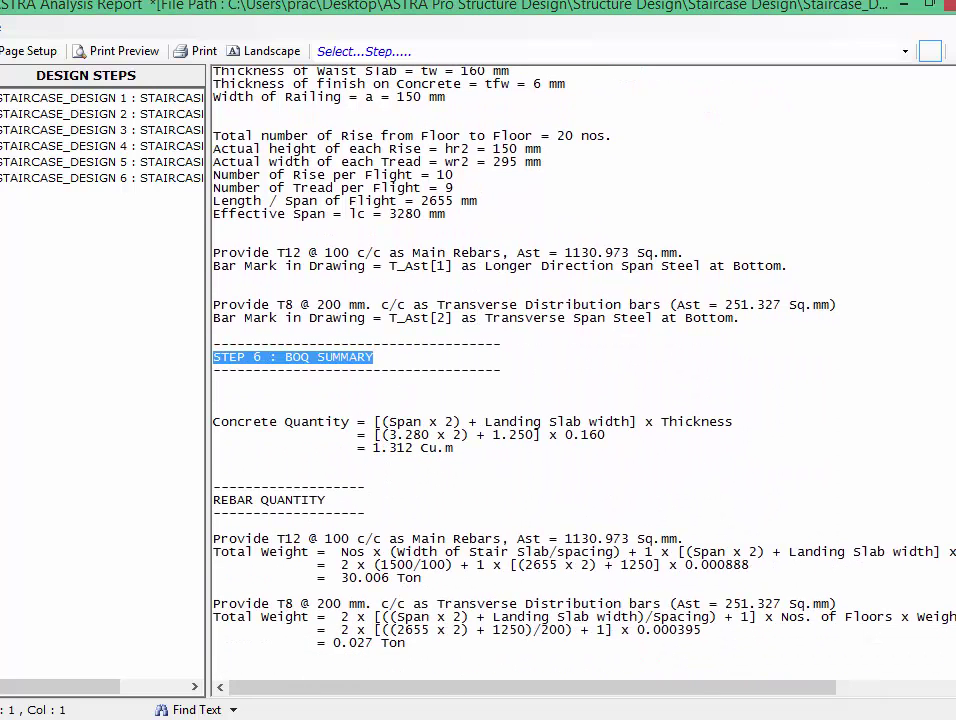
left_click(945, 5)
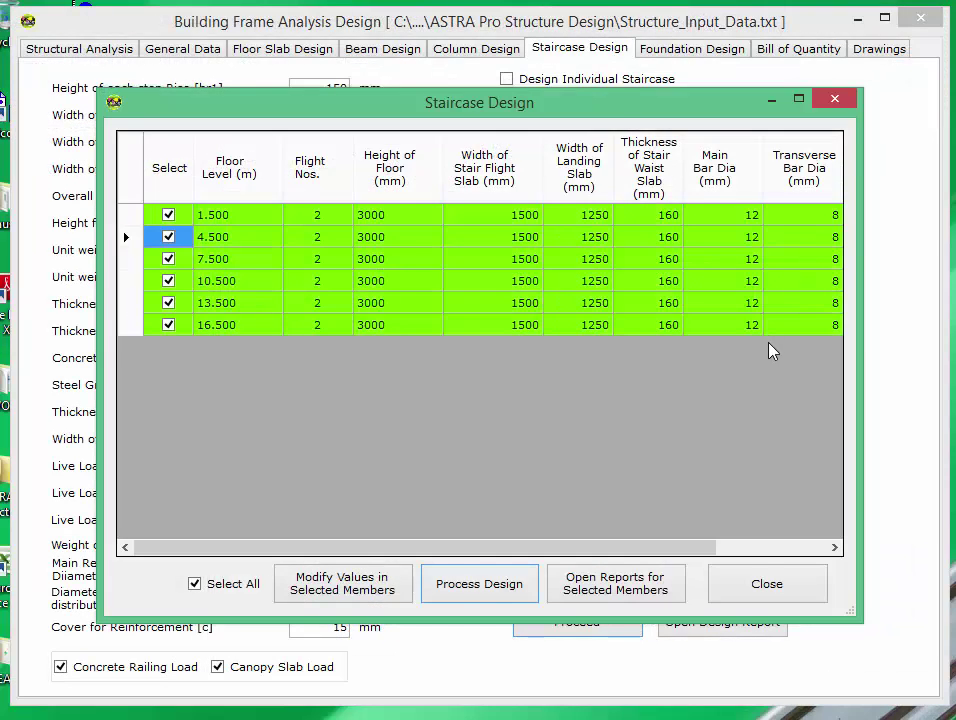
left_click(803, 596)
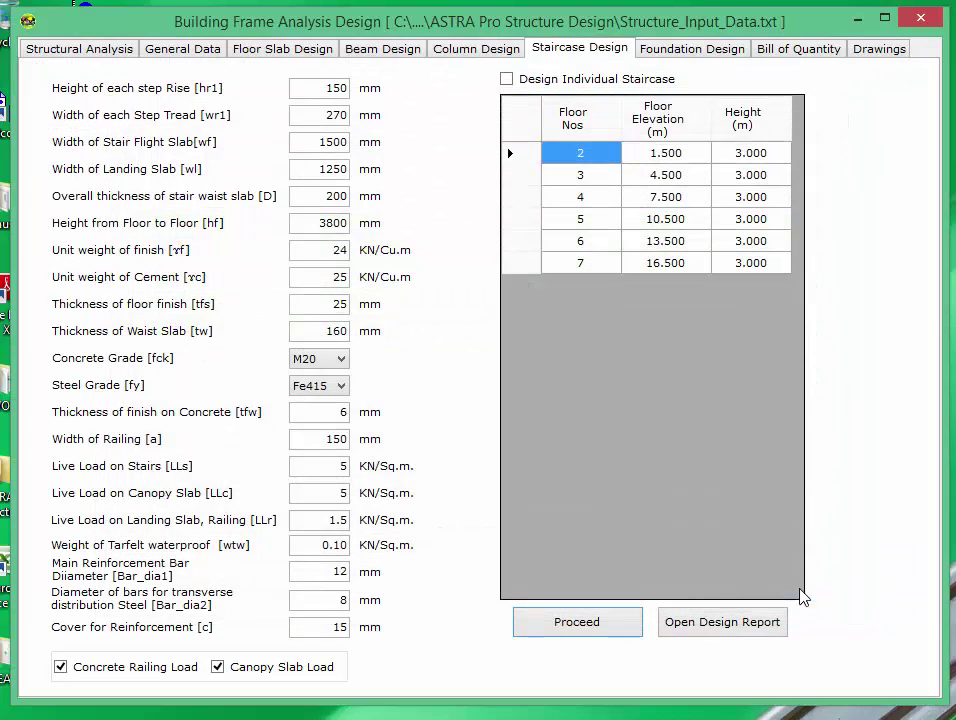
Step: Open the foundation design inputs, view the pile and raft foundation options, and return to the isolated footing inputs
left_click(668, 50)
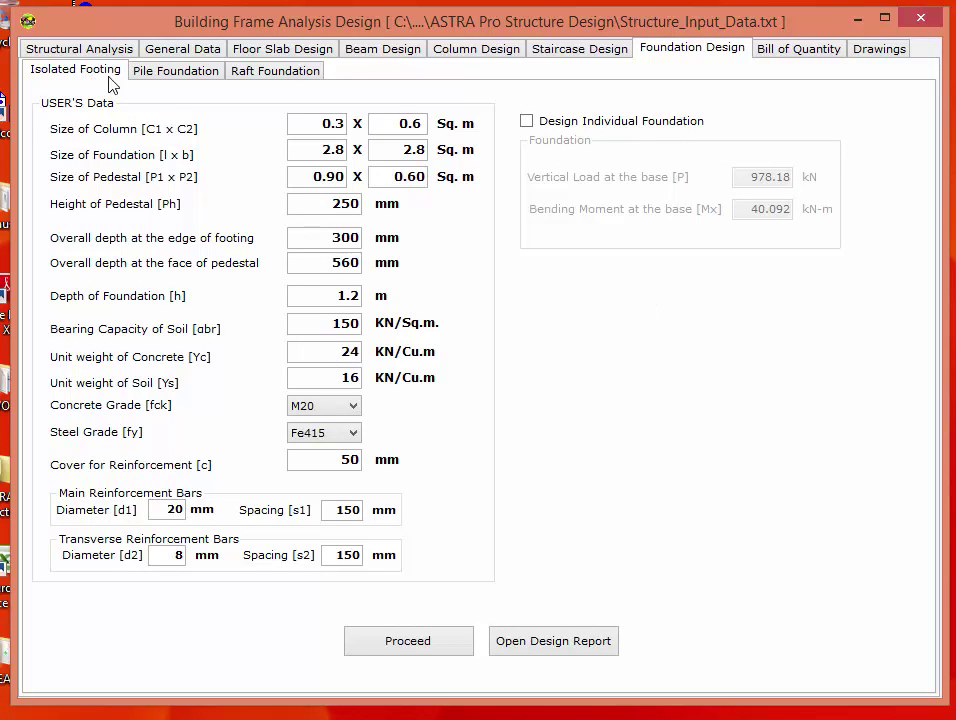
left_click(166, 74)
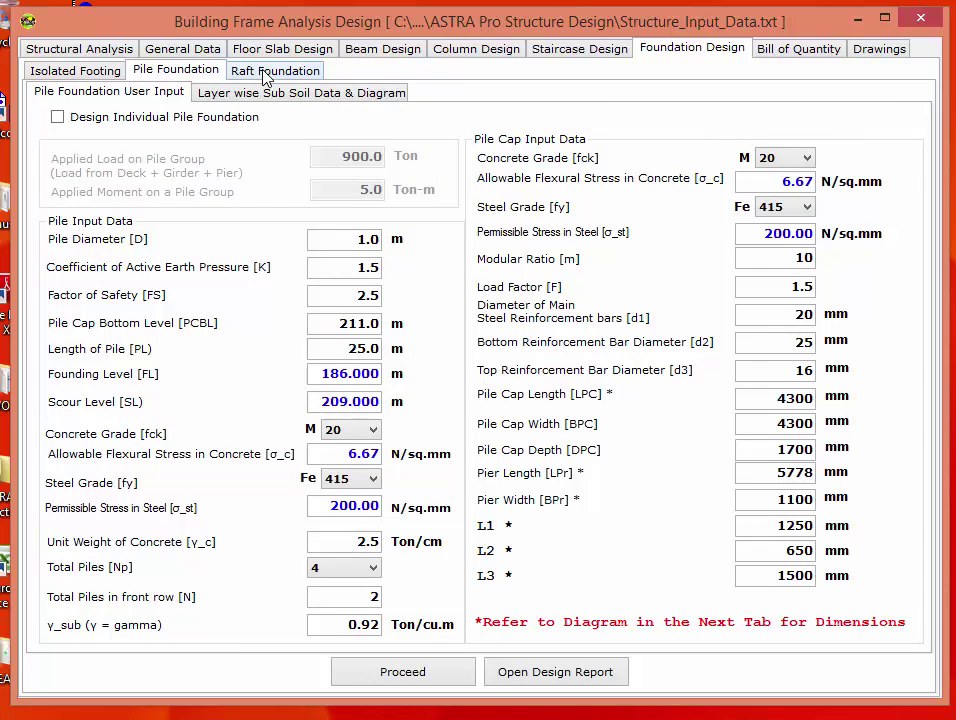
left_click(266, 78)
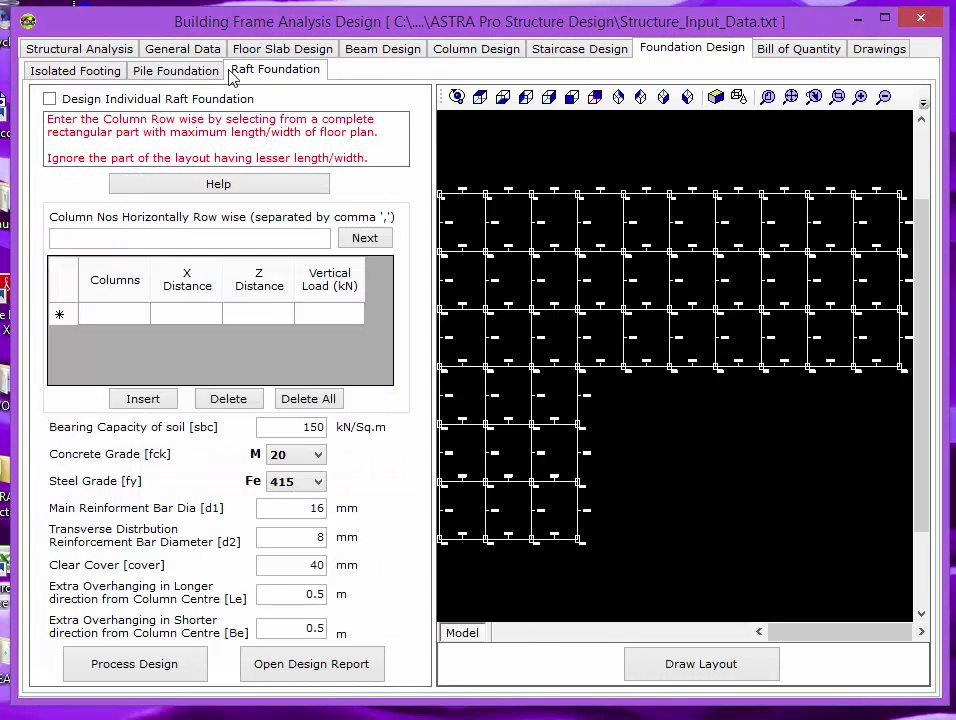
left_click(62, 74)
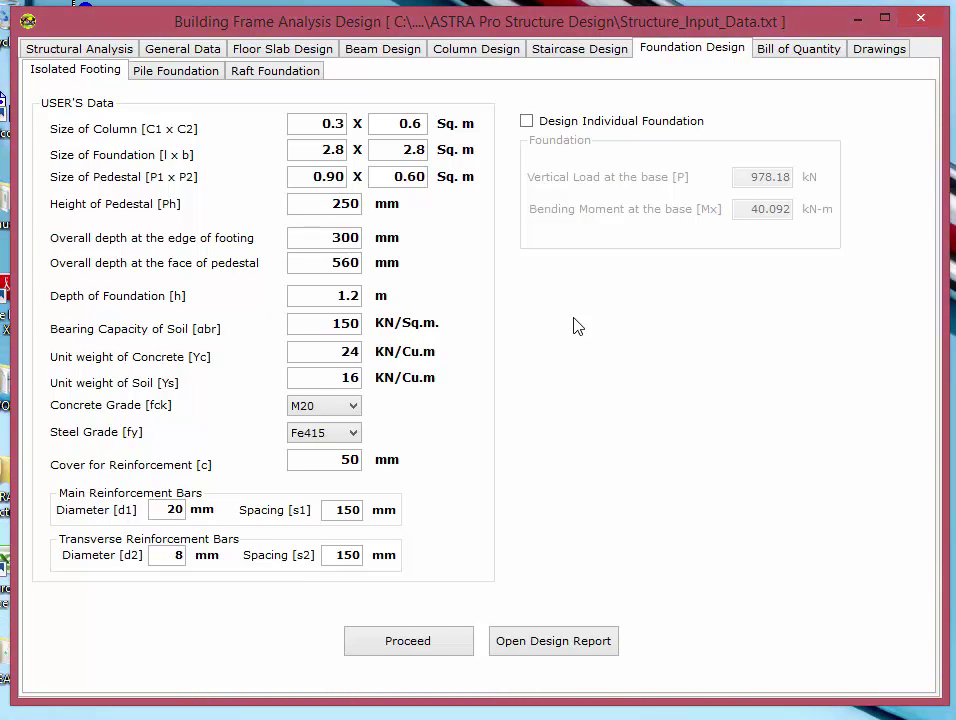
left_click(547, 130)
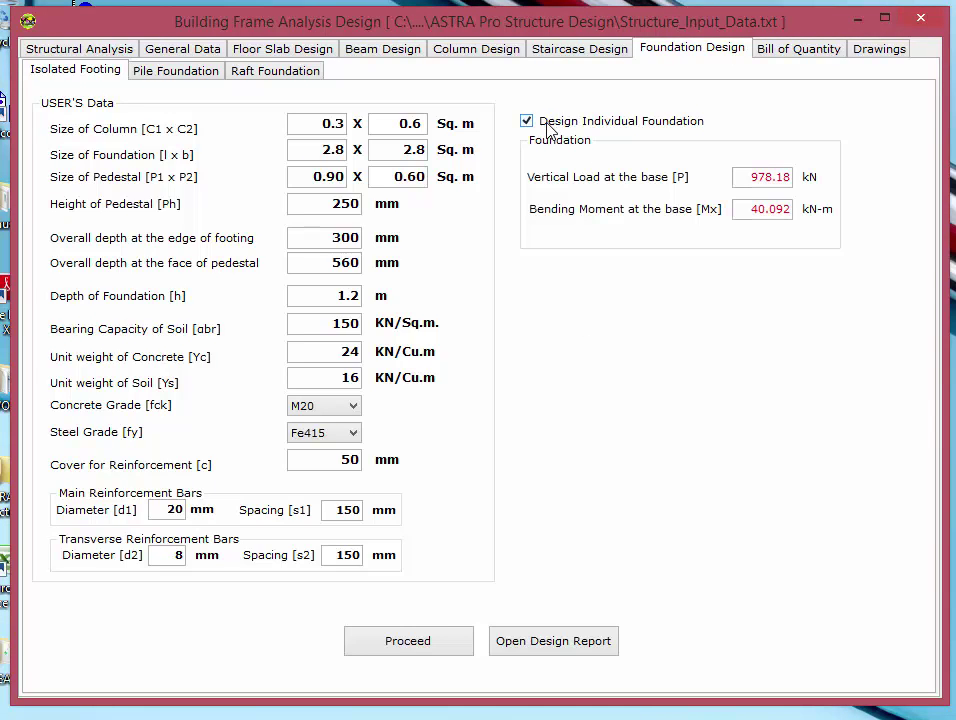
left_click(548, 130)
left_click(548, 130)
left_click(548, 130)
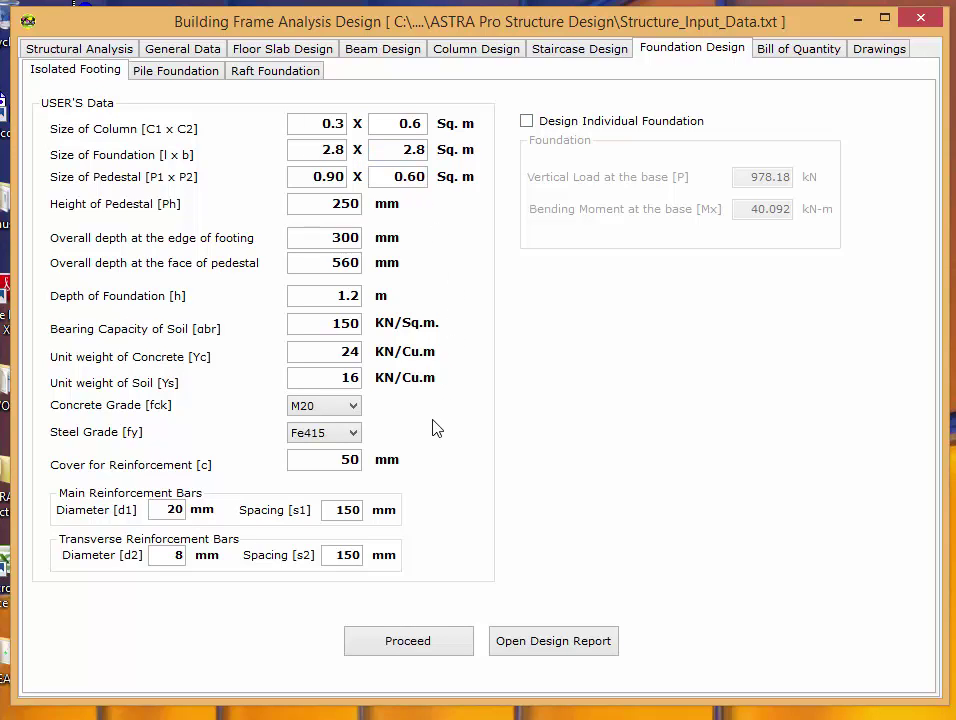
Step: Review the default column, foundation and pedestal sizes, keep them as they are, and proceed to the isolated footing design list
left_click(398, 122)
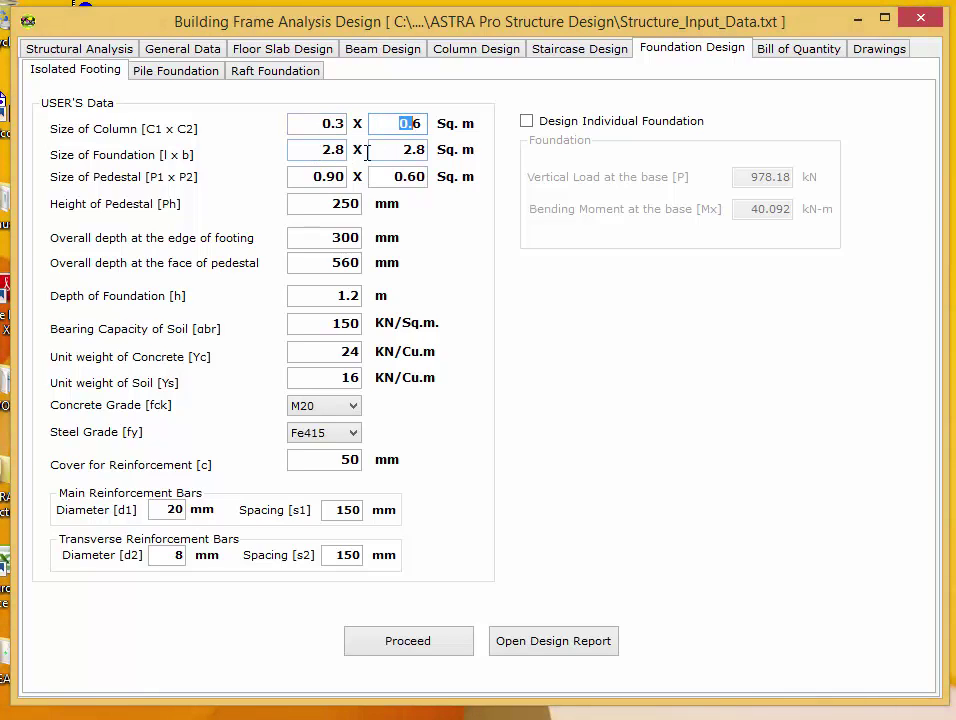
key("Tab")
key("Tab")
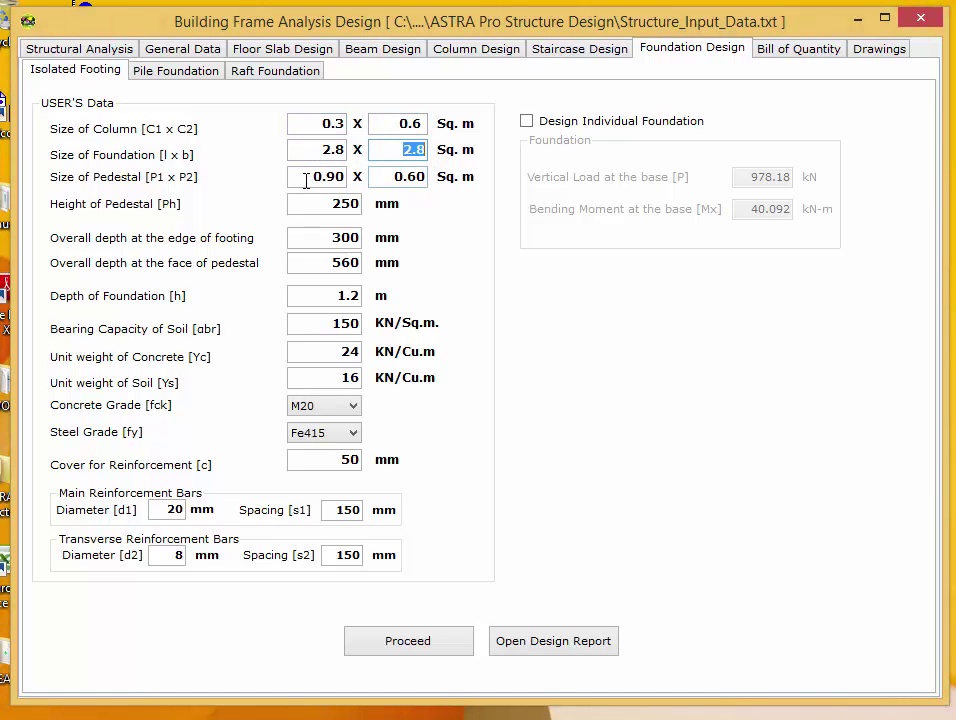
key("Tab")
key("Tab")
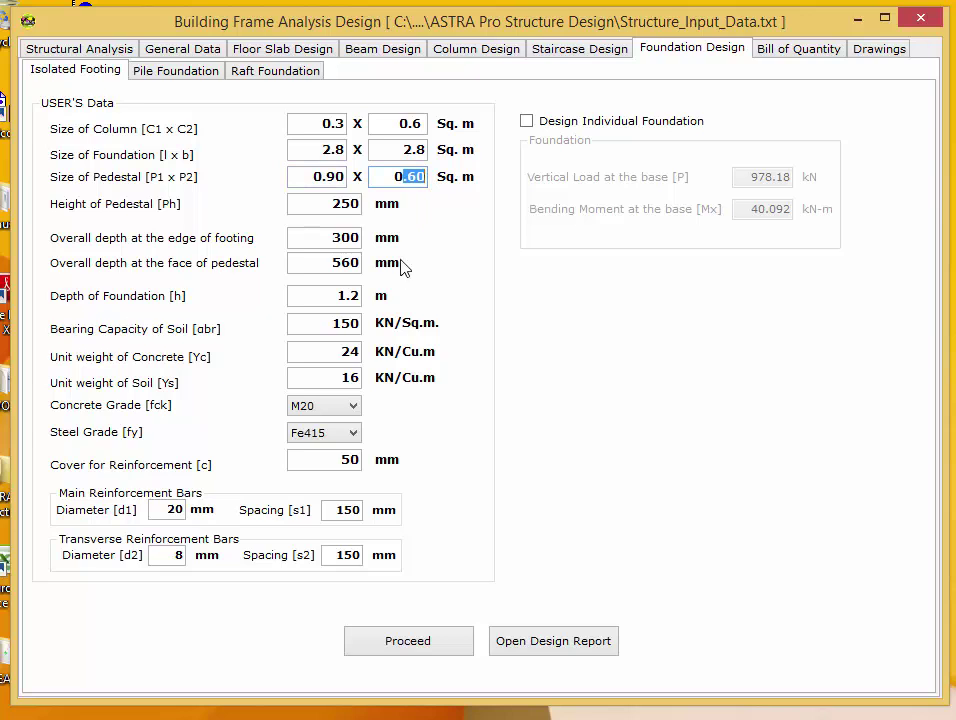
key("Tab")
key("Return")
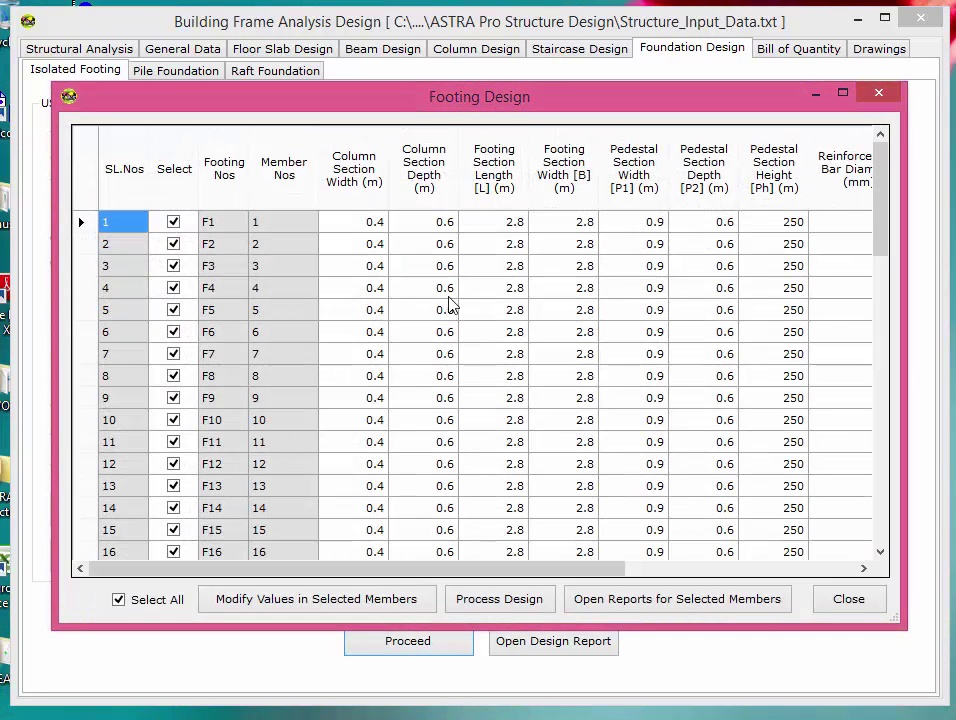
left_click(425, 222)
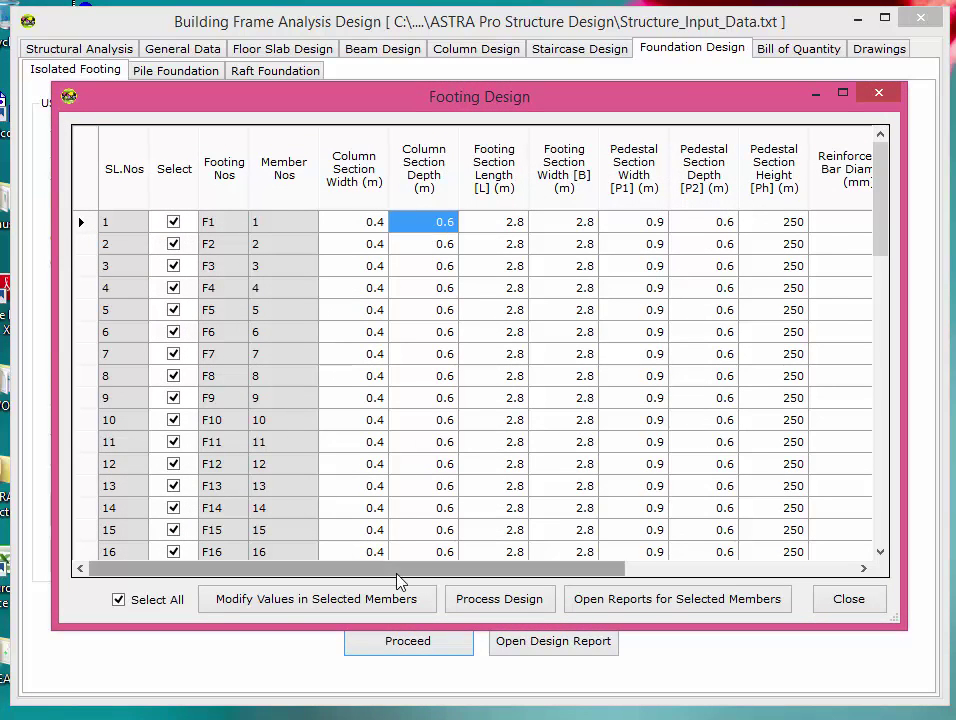
left_click_drag(397, 576, 375, 576)
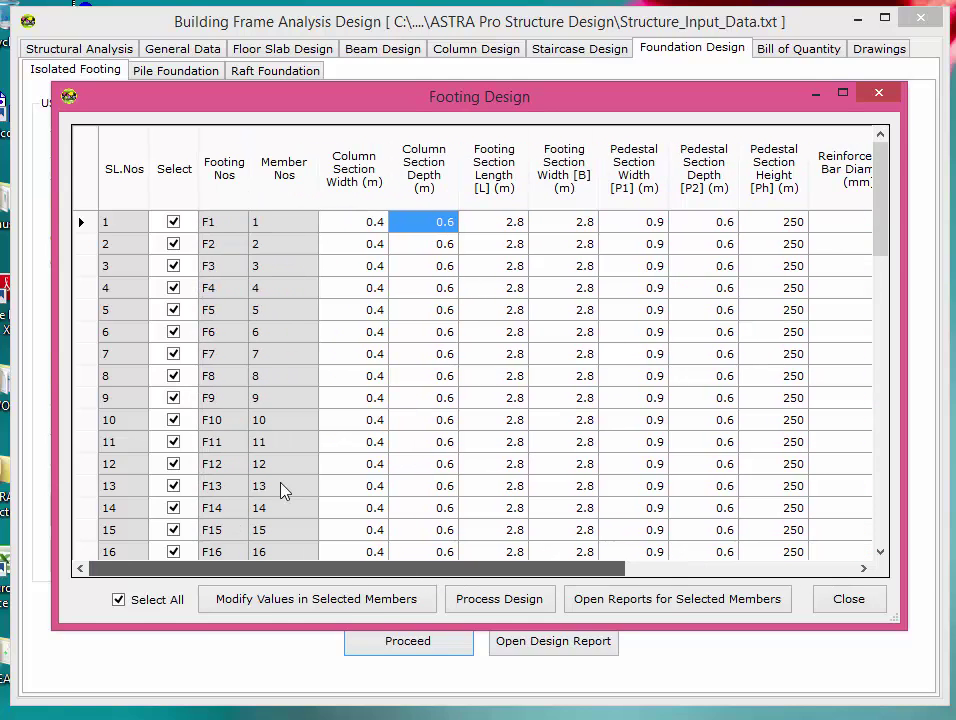
left_click(173, 222)
left_click(173, 244)
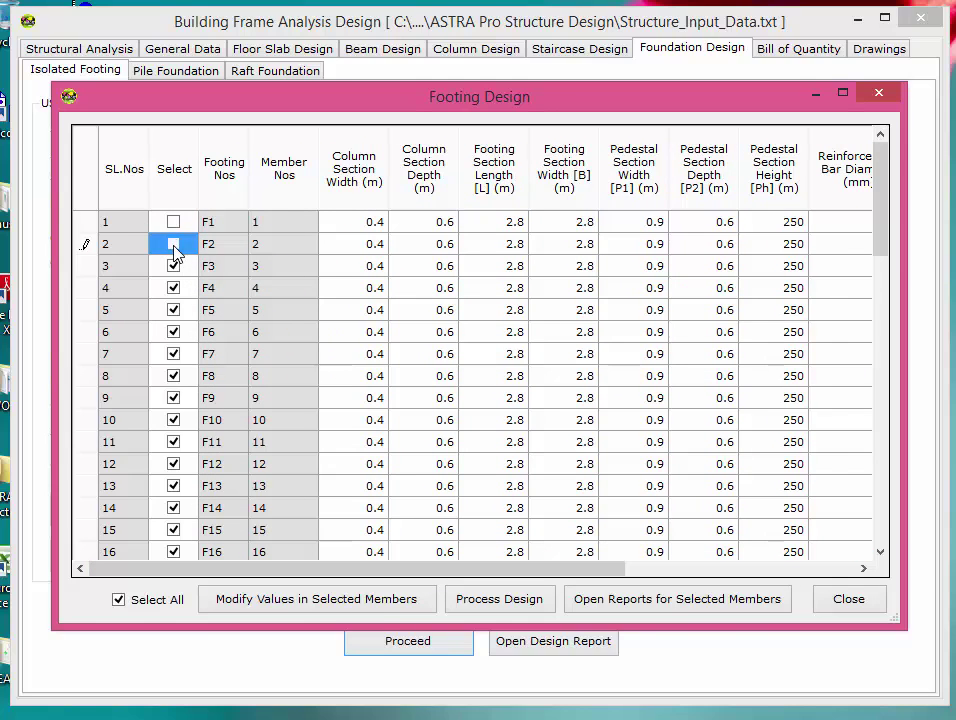
left_click(173, 244)
left_click(173, 222)
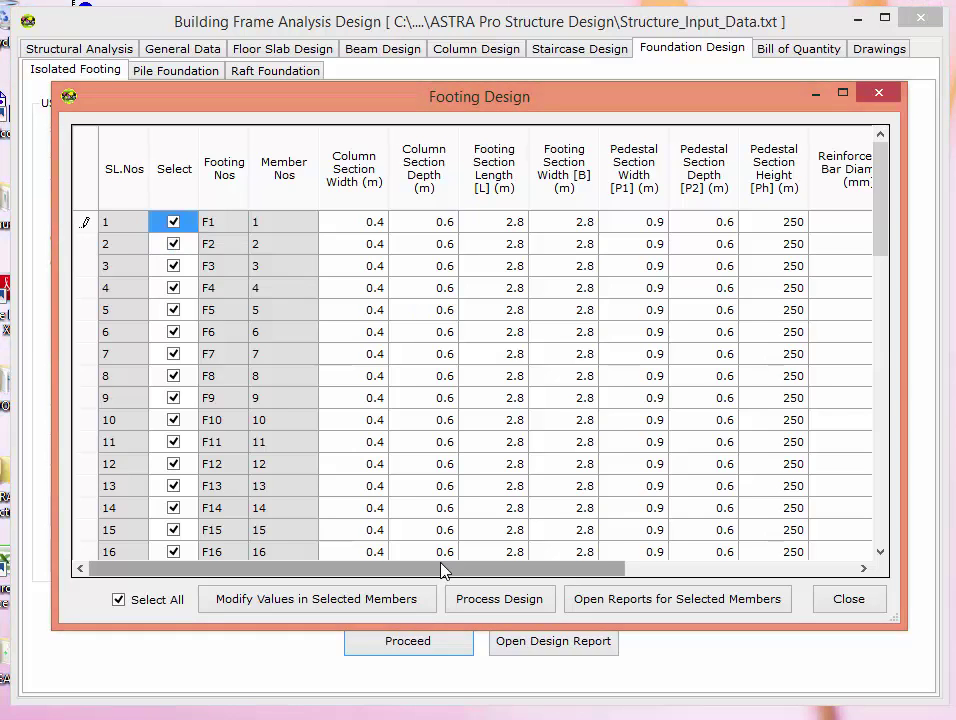
Step: Examine the vertical loads and bending moments at the base of the listed footings
left_click_drag(443, 570, 673, 570)
left_click_drag(680, 222, 738, 300)
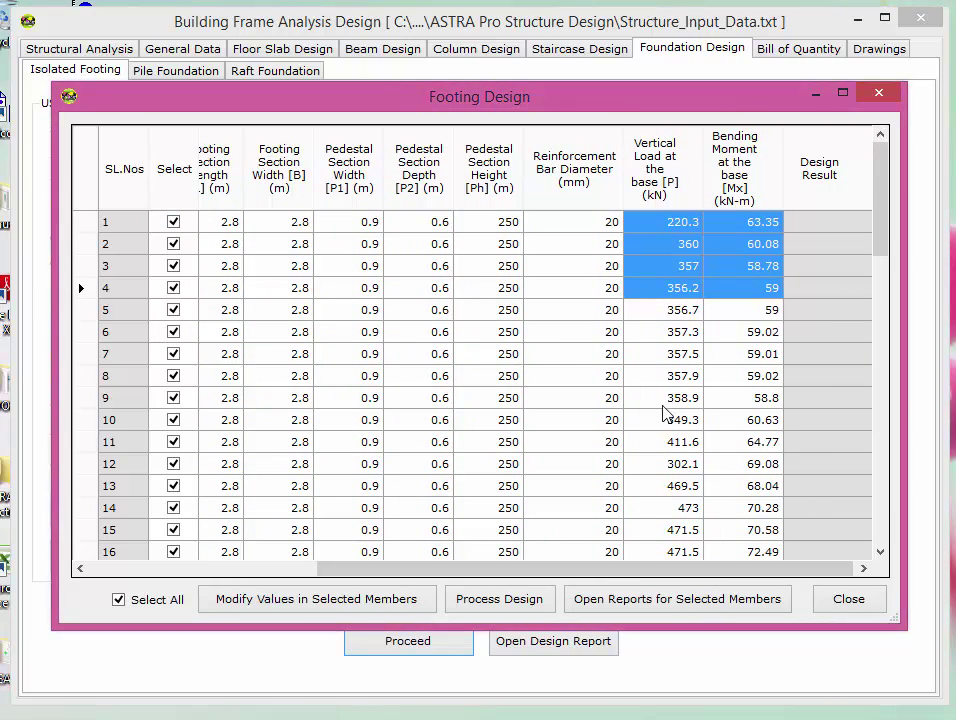
scroll(661, 415, "down", 3)
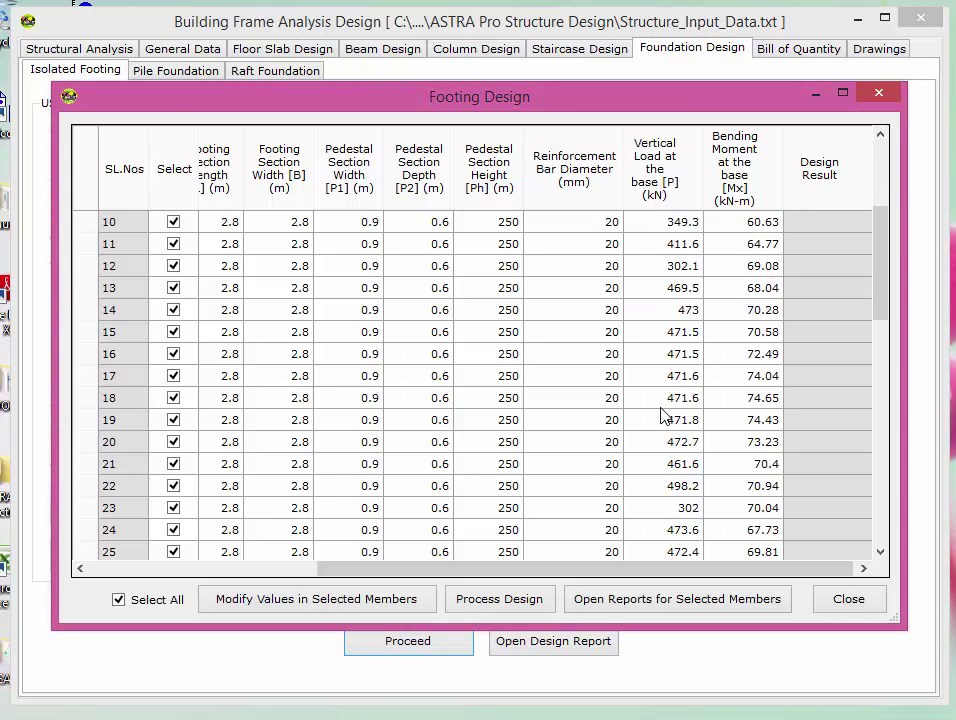
scroll(660, 418, "down", 3)
scroll(660, 418, "down", 2)
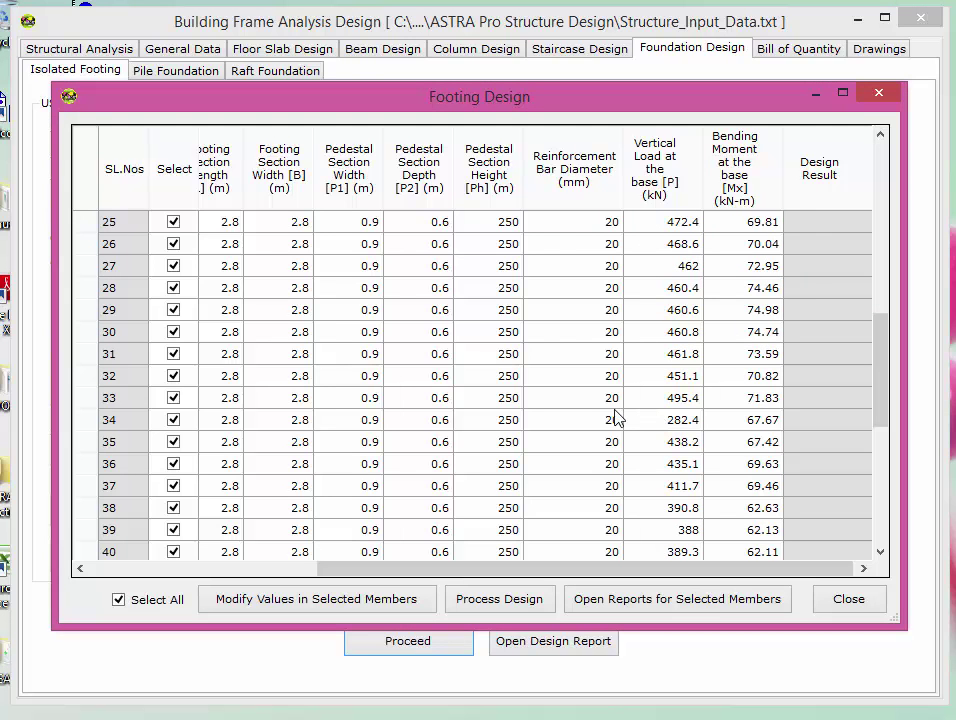
Step: Open the modifiable inputs for the selected footings, review the breadth, depth, foundation size and bar diameter, and close them without applying changes
left_click(320, 507)
left_click(272, 603)
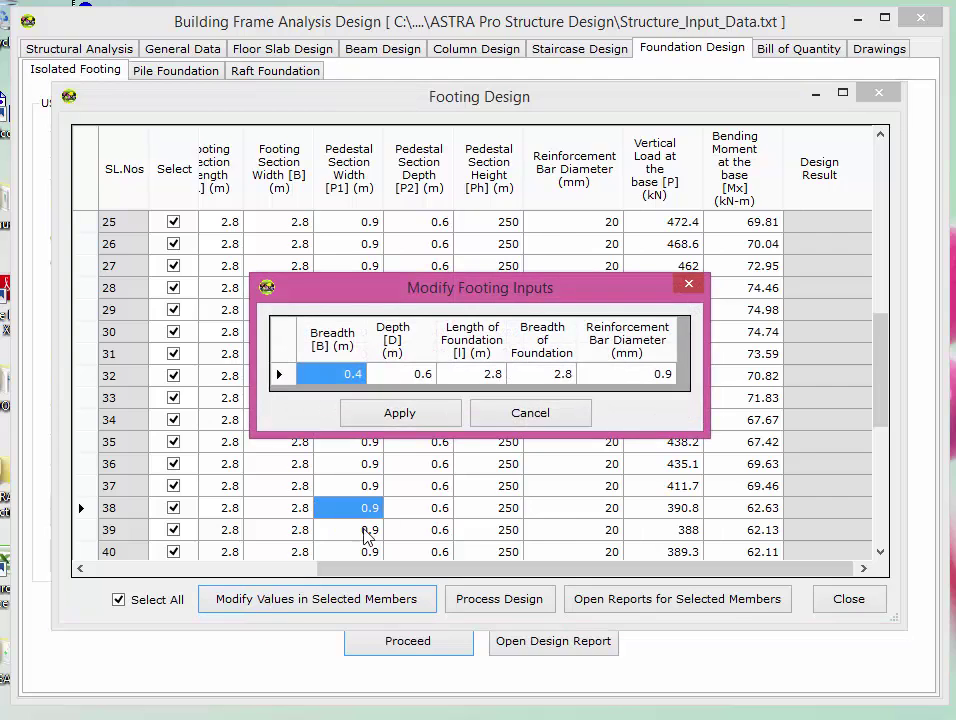
left_click(402, 377)
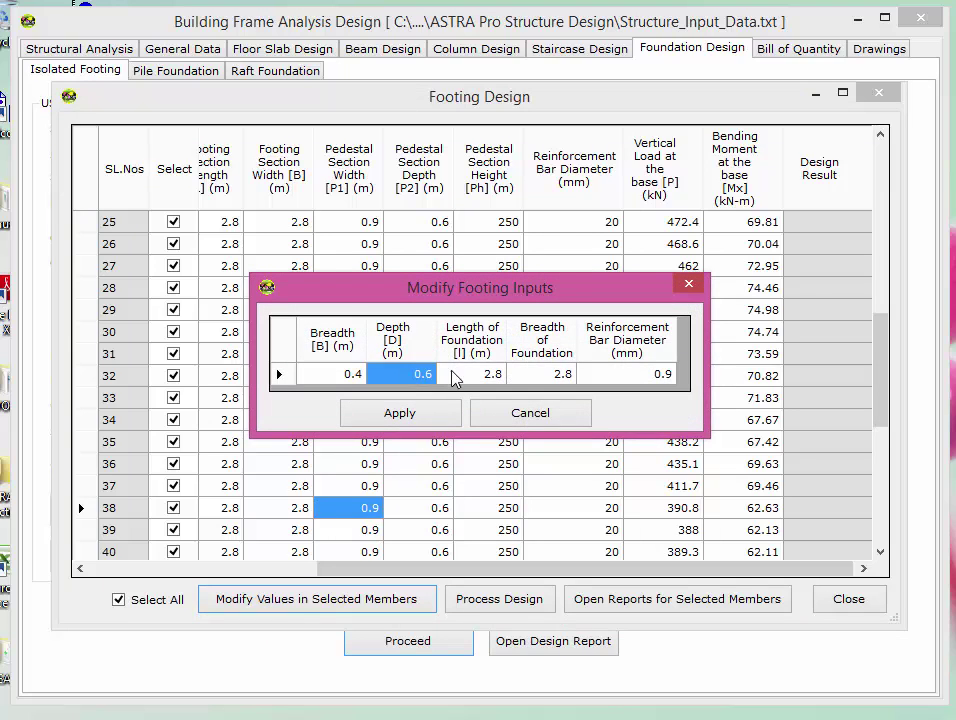
left_click(484, 376)
left_click(548, 377)
left_click(637, 382)
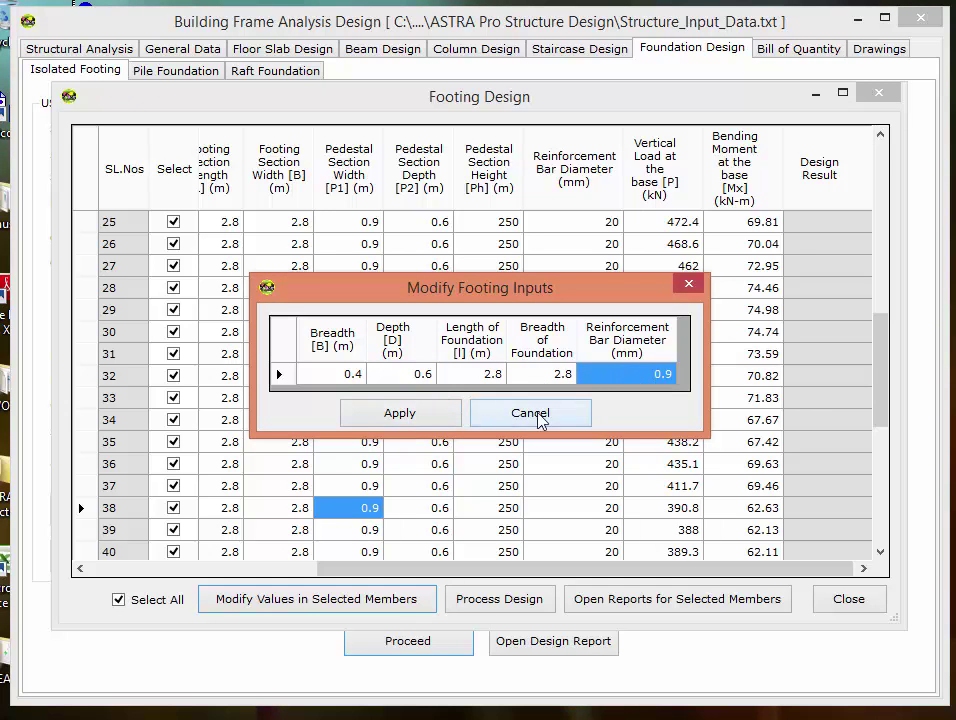
left_click(688, 284)
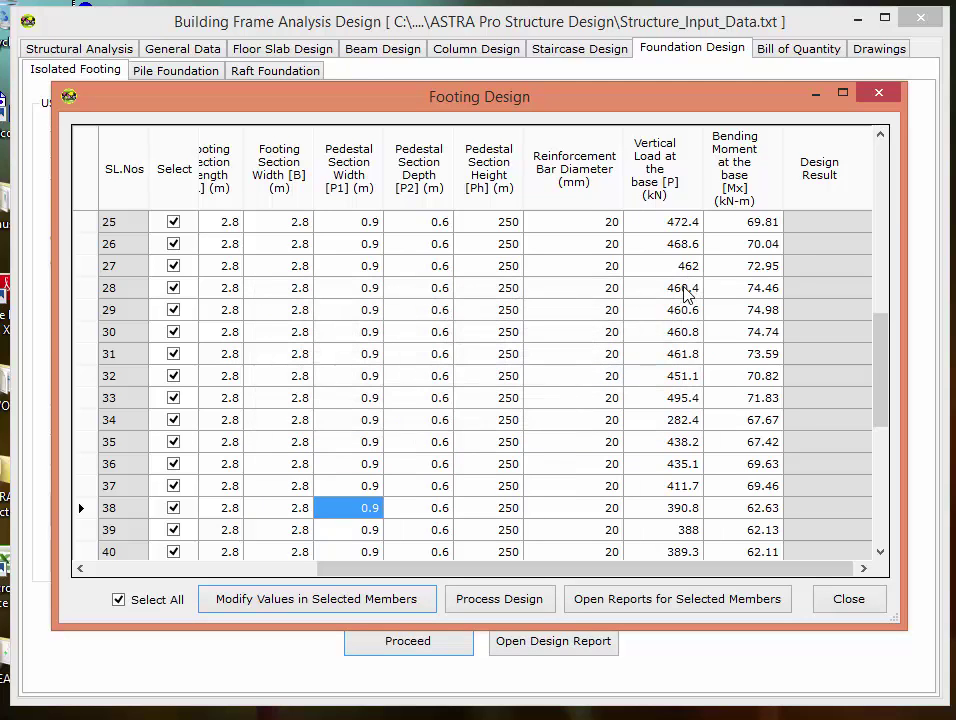
Step: Process the design of all selected isolated footings and acknowledge the created report file
left_click(424, 420)
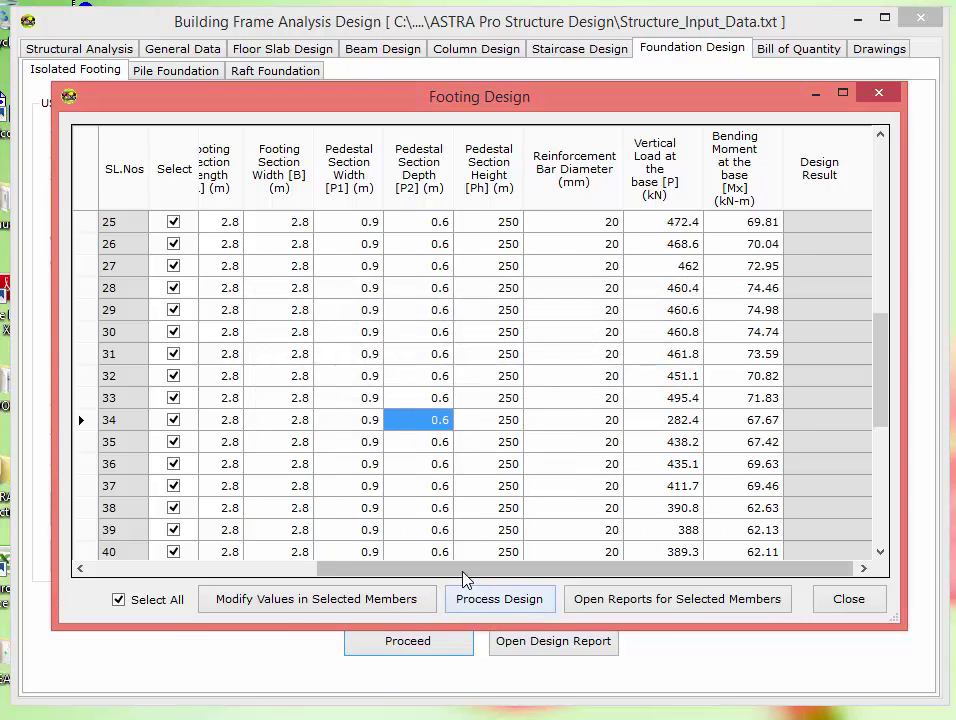
left_click_drag(465, 569, 331, 569)
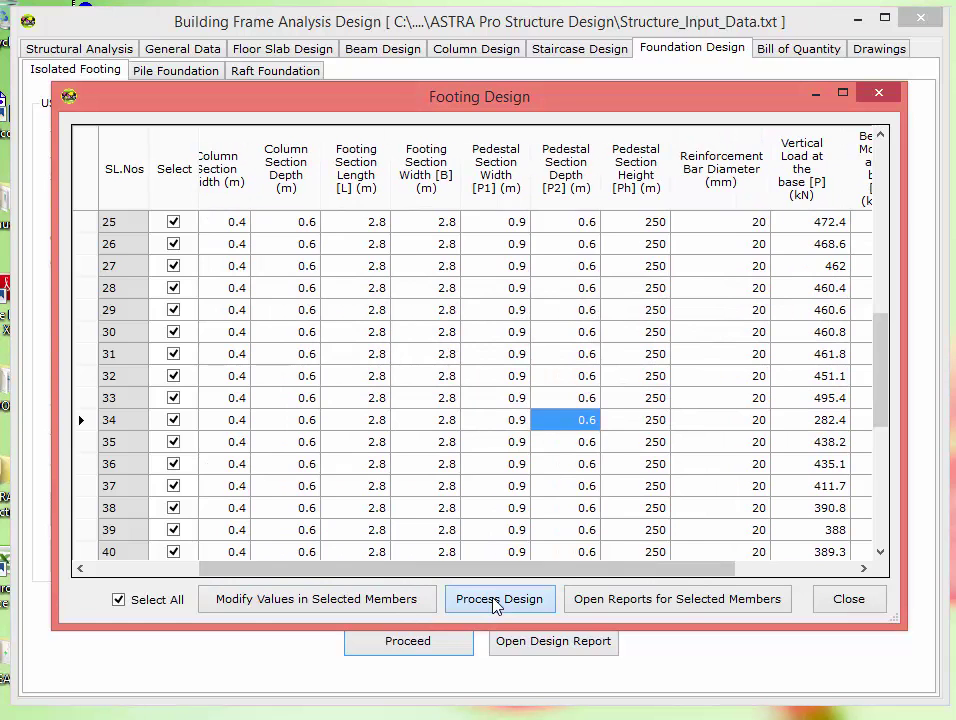
left_click(497, 600)
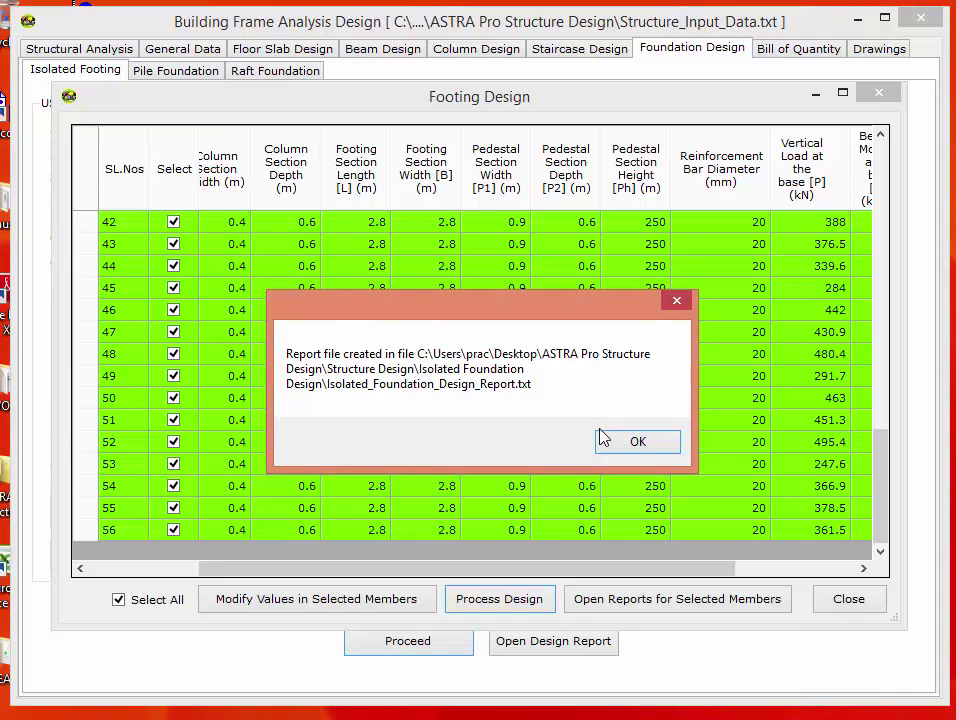
left_click(636, 446)
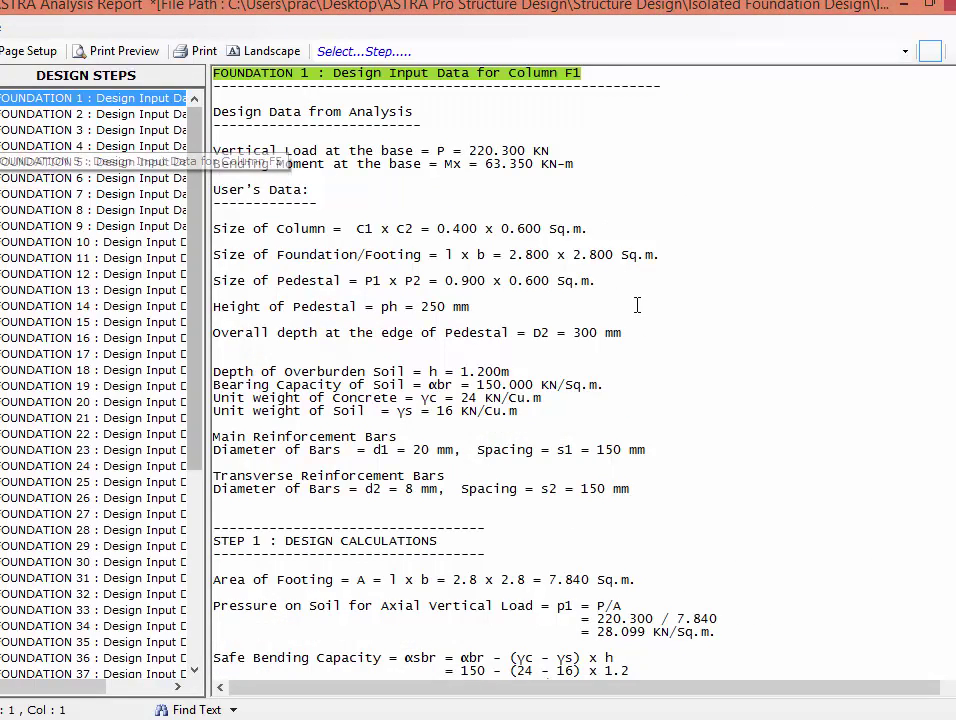
Step: Read through the Foundation 1 calculations in the isolated footing report as far as the punching shear check, and close the report
left_click(698, 358)
scroll(734, 433, "down", 12)
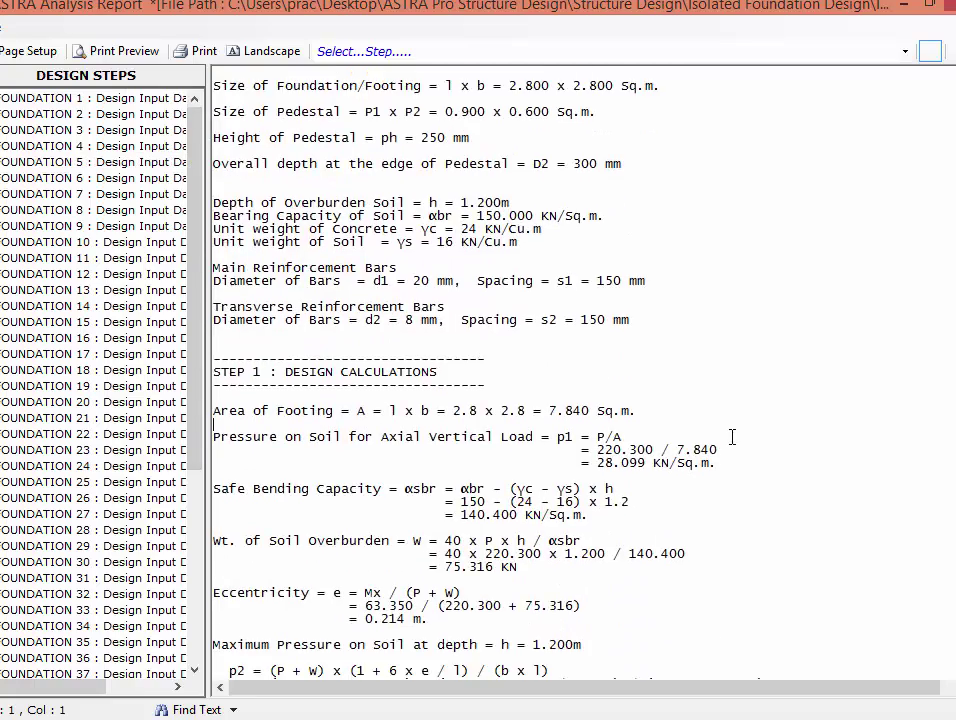
scroll(732, 437, "down", 20)
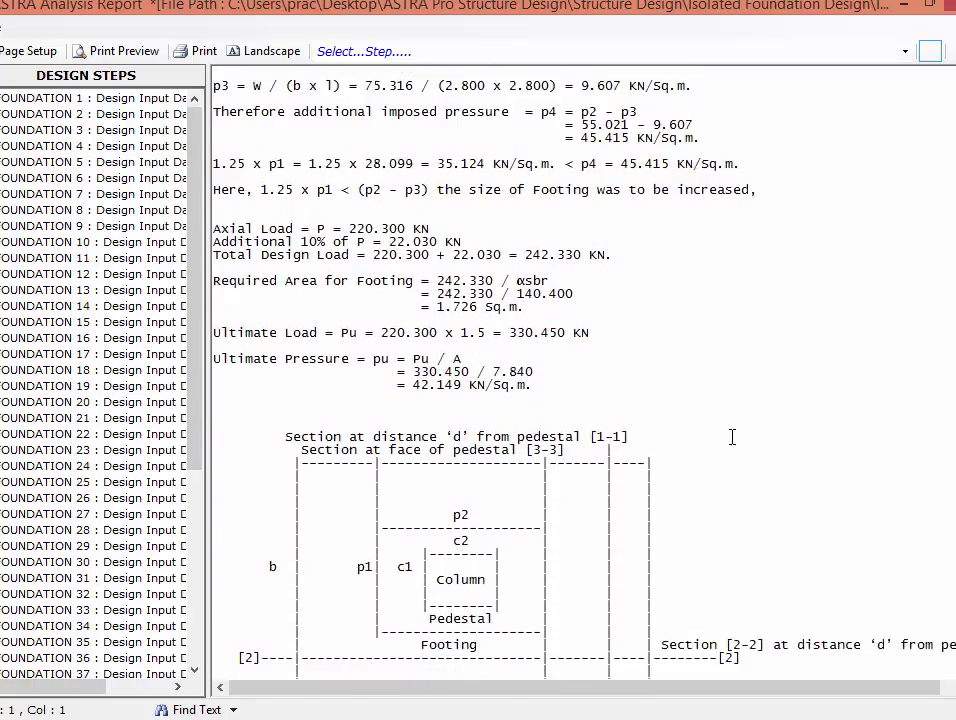
scroll(733, 437, "down", 20)
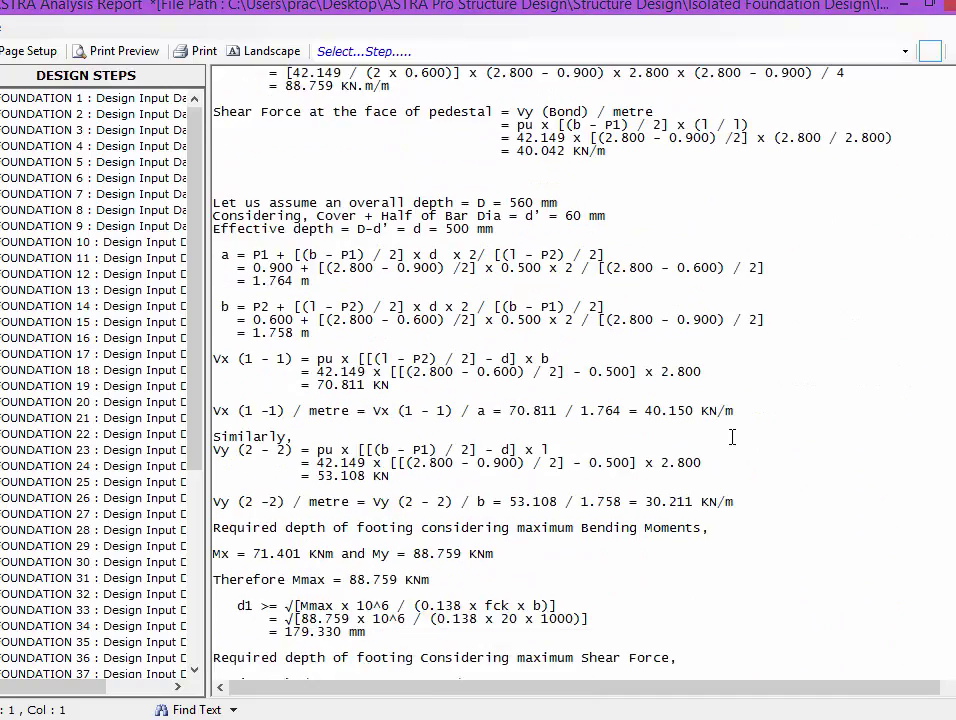
scroll(733, 437, "down", 18)
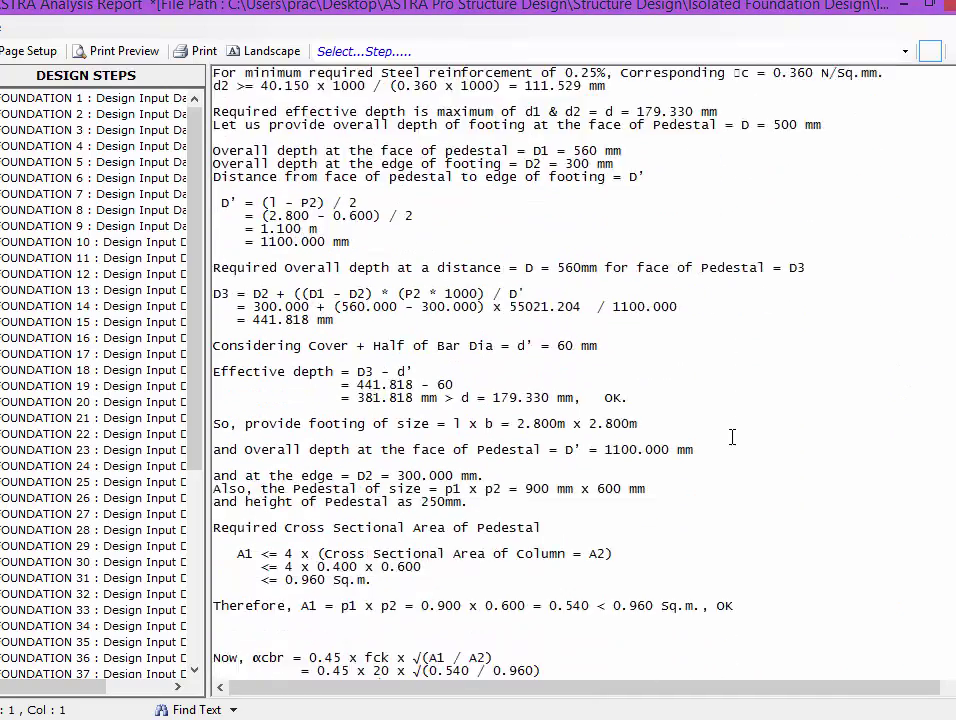
scroll(732, 437, "down", 10)
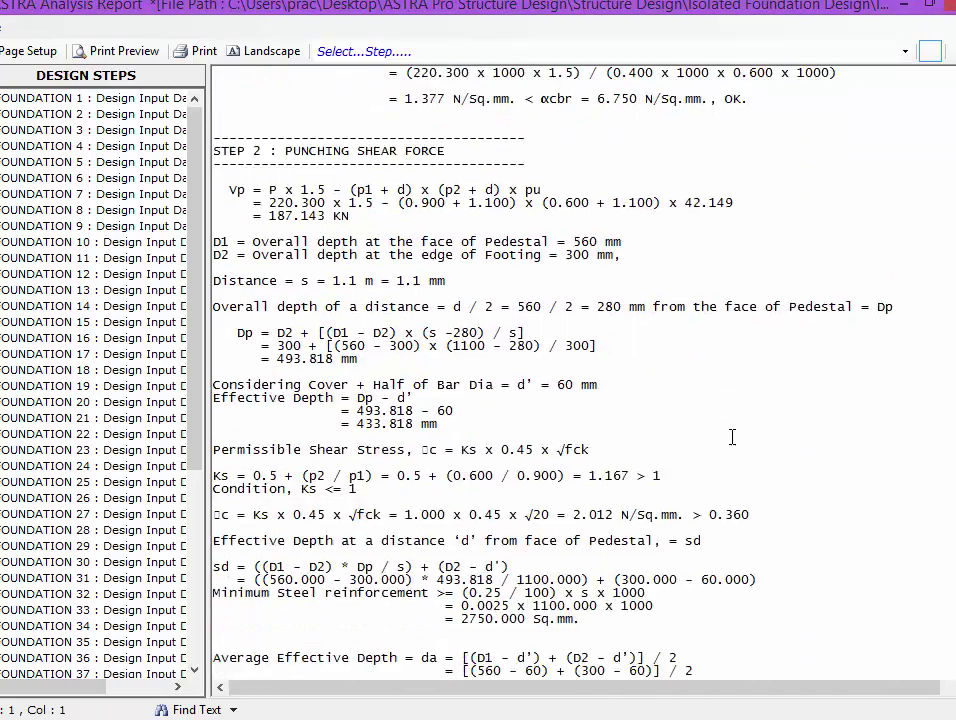
scroll(732, 437, "down", 6)
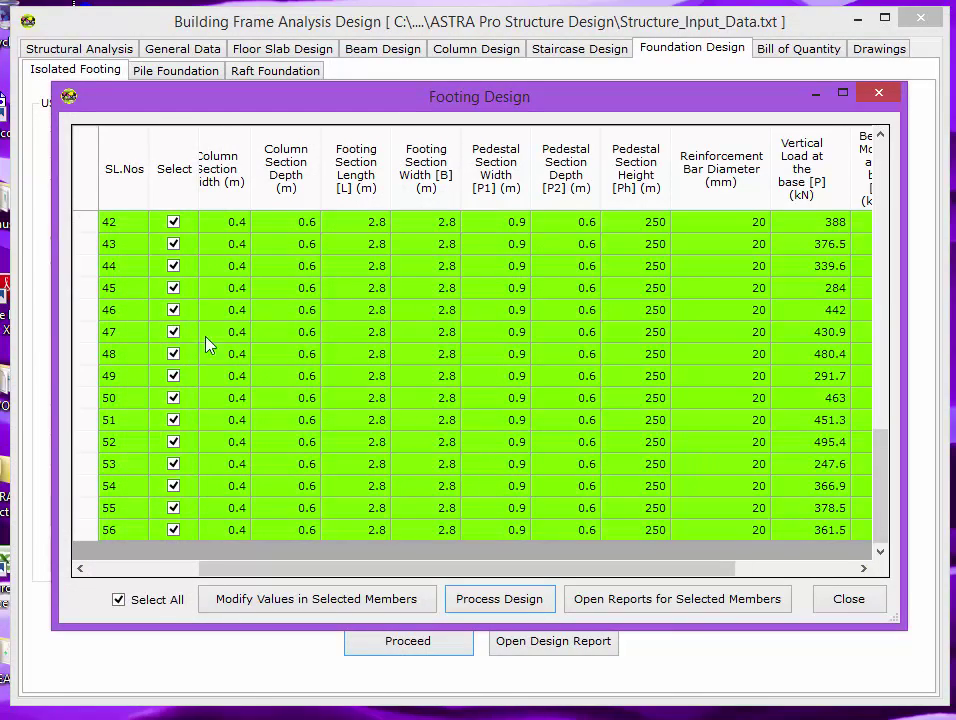
Step: Clear the selection of all footings, select only footing F7, and open its design report
left_click(79, 568)
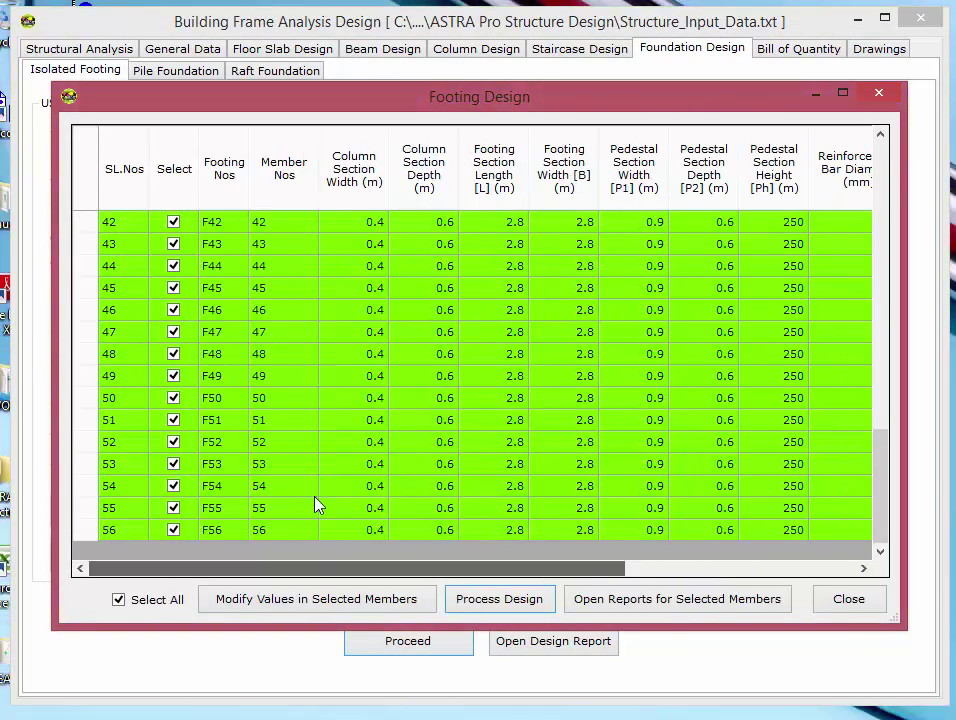
left_click(414, 422)
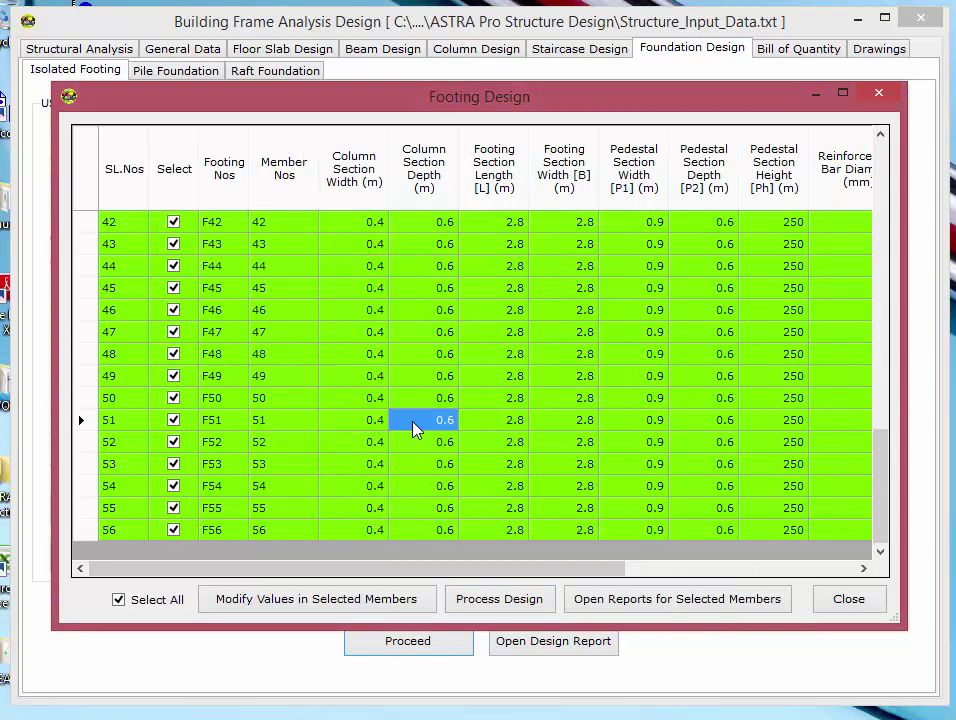
scroll(414, 427, "up", 3)
scroll(414, 427, "up", 4)
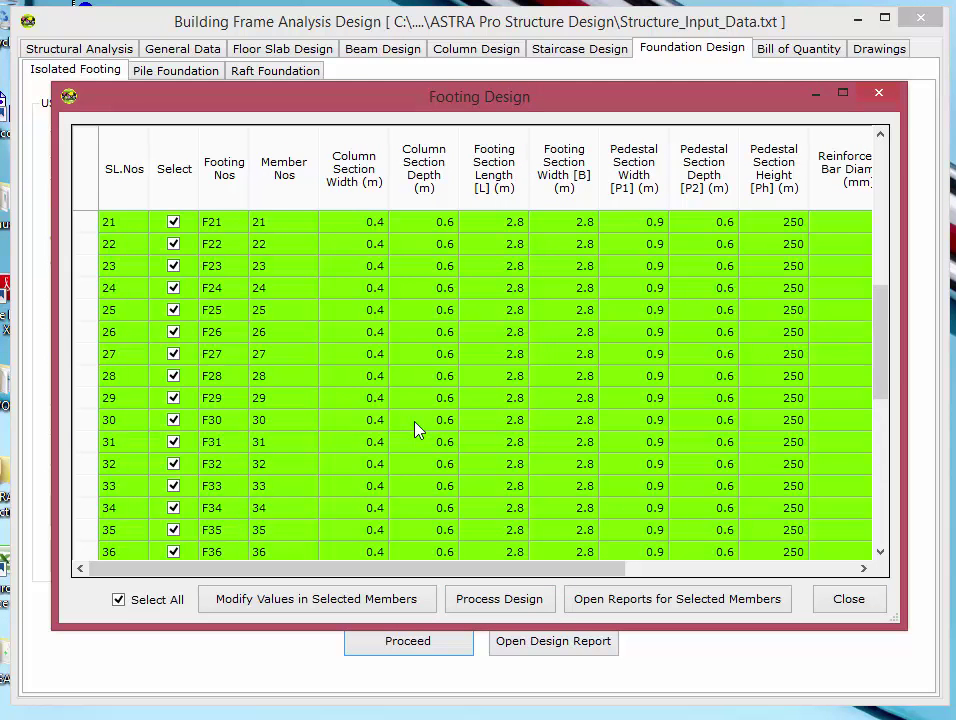
scroll(414, 427, "up", 7)
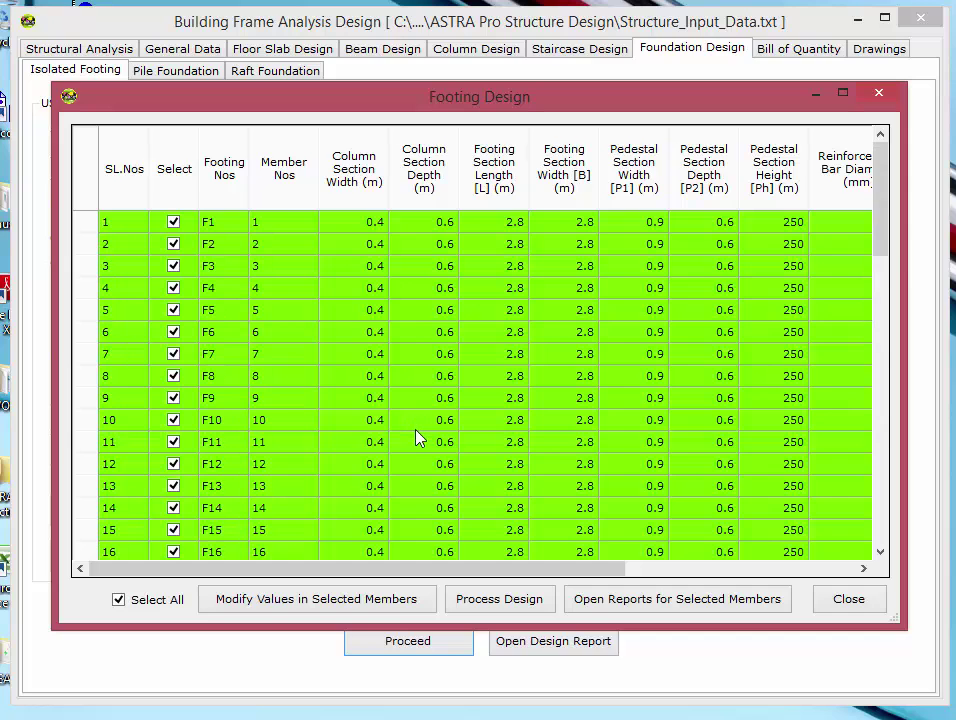
left_click(120, 600)
left_click(174, 355)
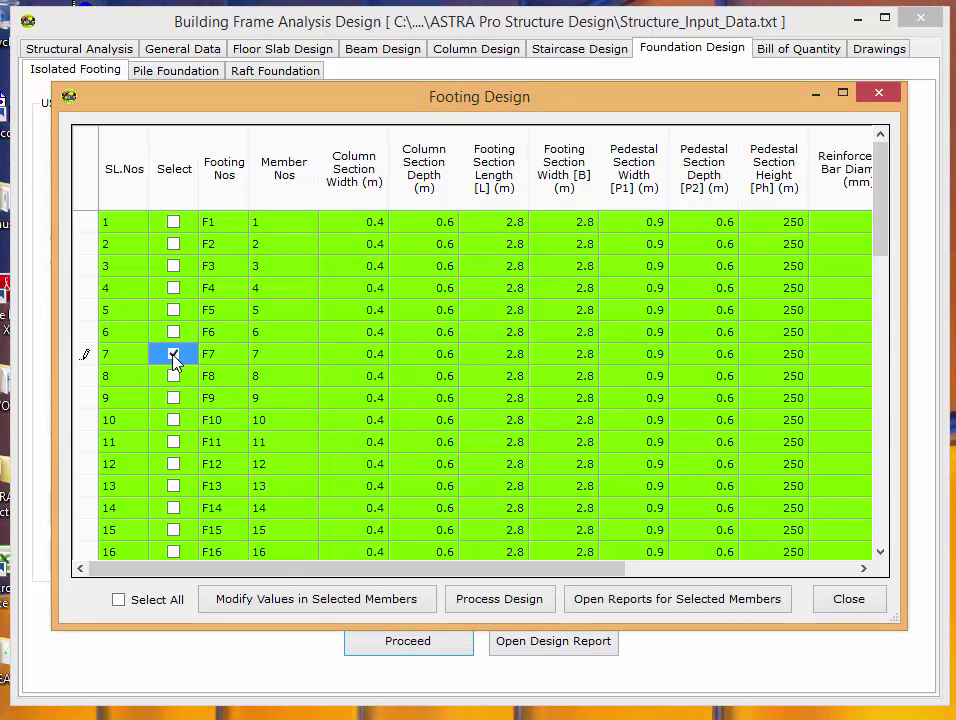
left_click(174, 378)
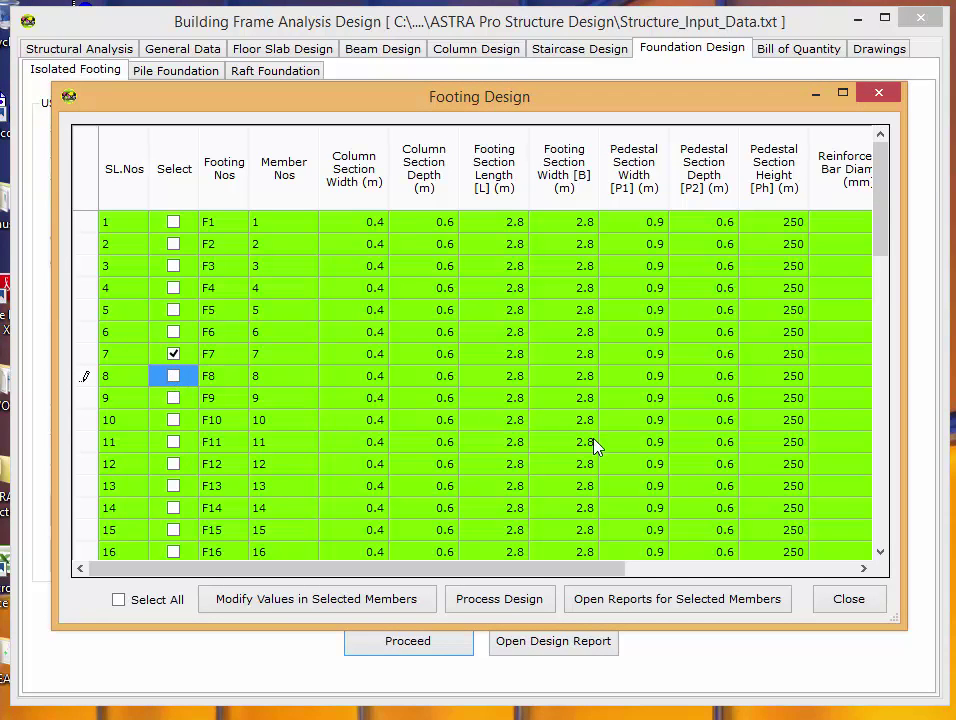
left_click(645, 601)
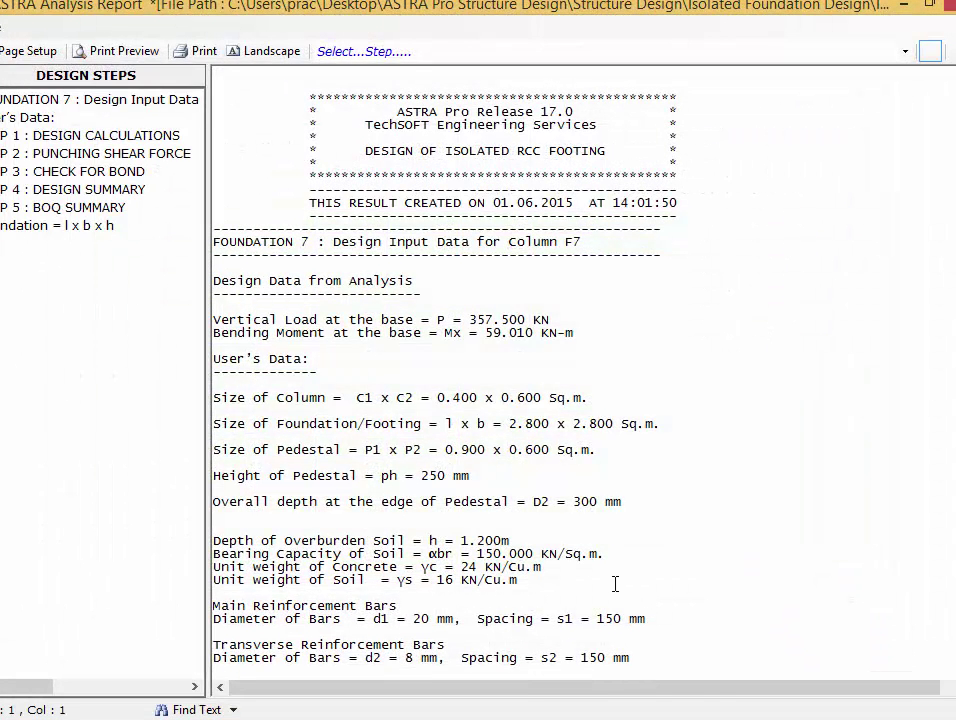
Step: Review footing F7's design calculations, punching shear, bond check, Design Summary and BOQ Summary, and close the report and the footing design list
left_click(45, 137)
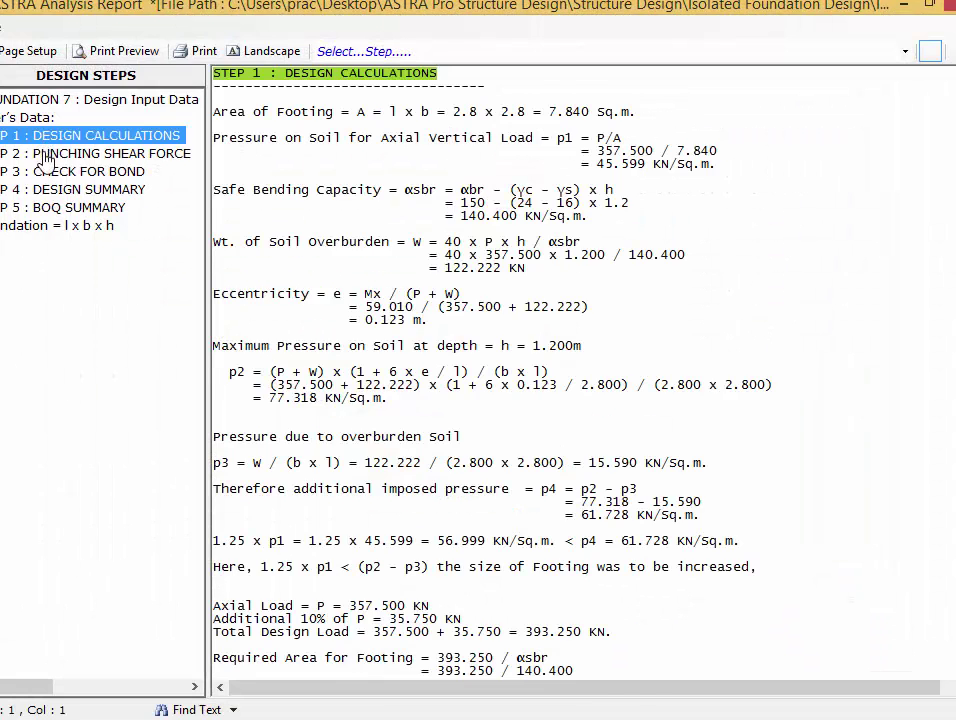
left_click(45, 153)
left_click(43, 171)
left_click(45, 189)
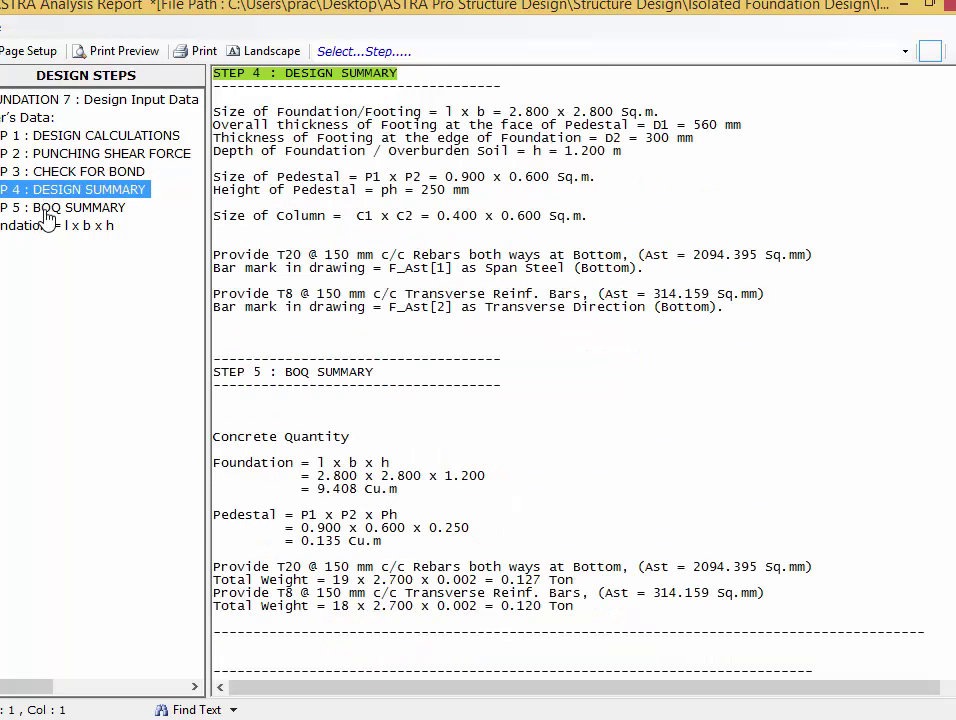
left_click(45, 207)
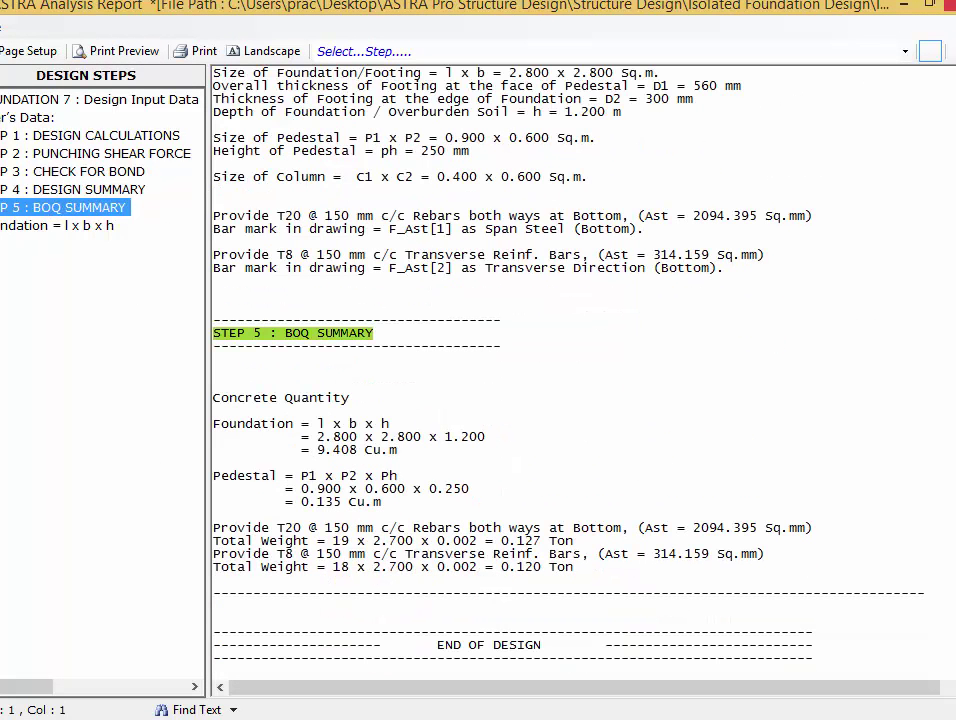
left_click(942, 4)
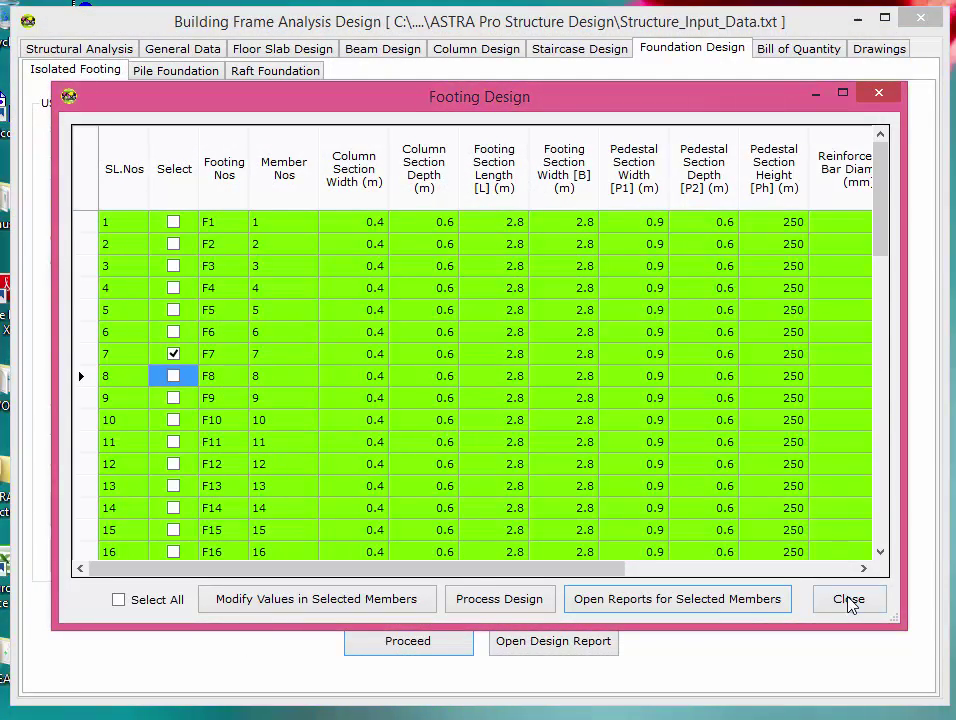
left_click(848, 600)
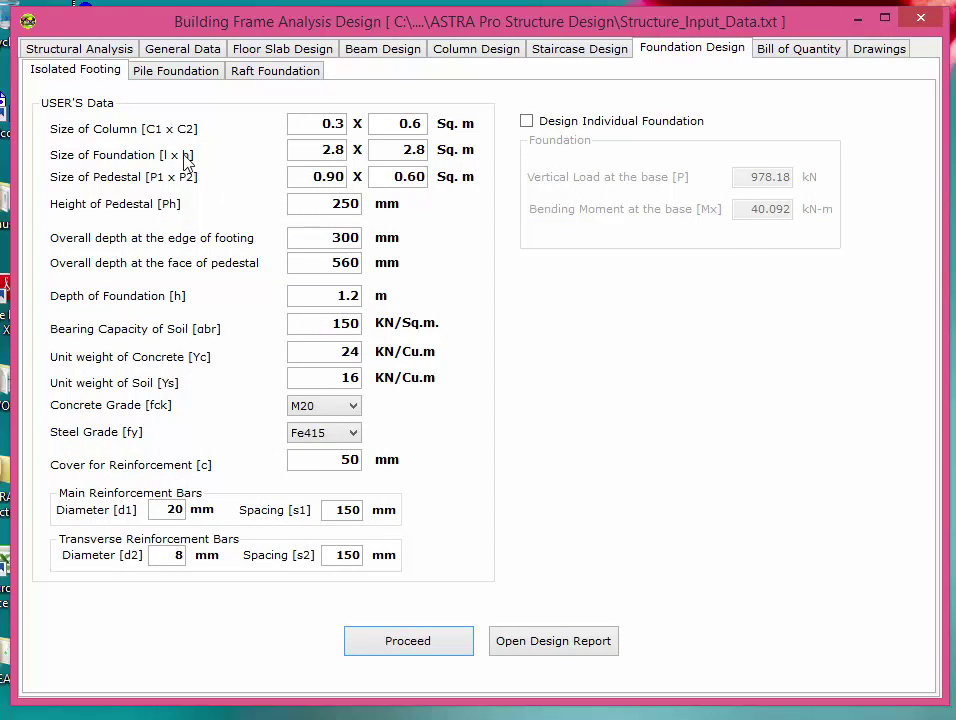
Step: View the pile foundation's layer-wise sub soil data and diagram, and return to the user inputs to point out the individual pile design option
left_click(178, 75)
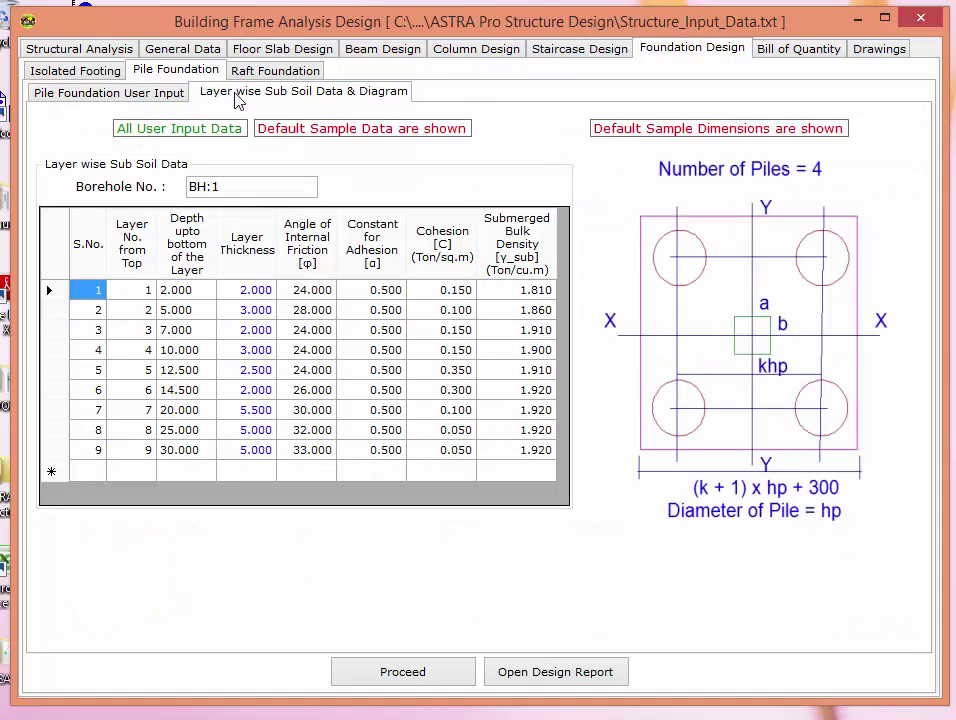
left_click(140, 95)
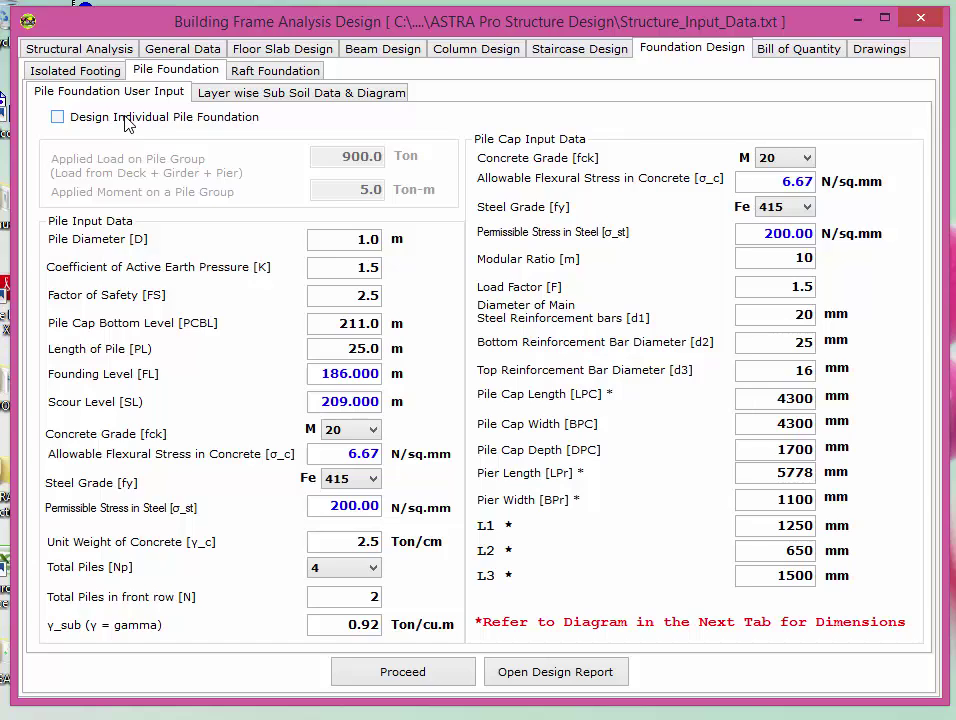
left_click(128, 122)
left_click(128, 122)
left_click(150, 122)
left_click(152, 125)
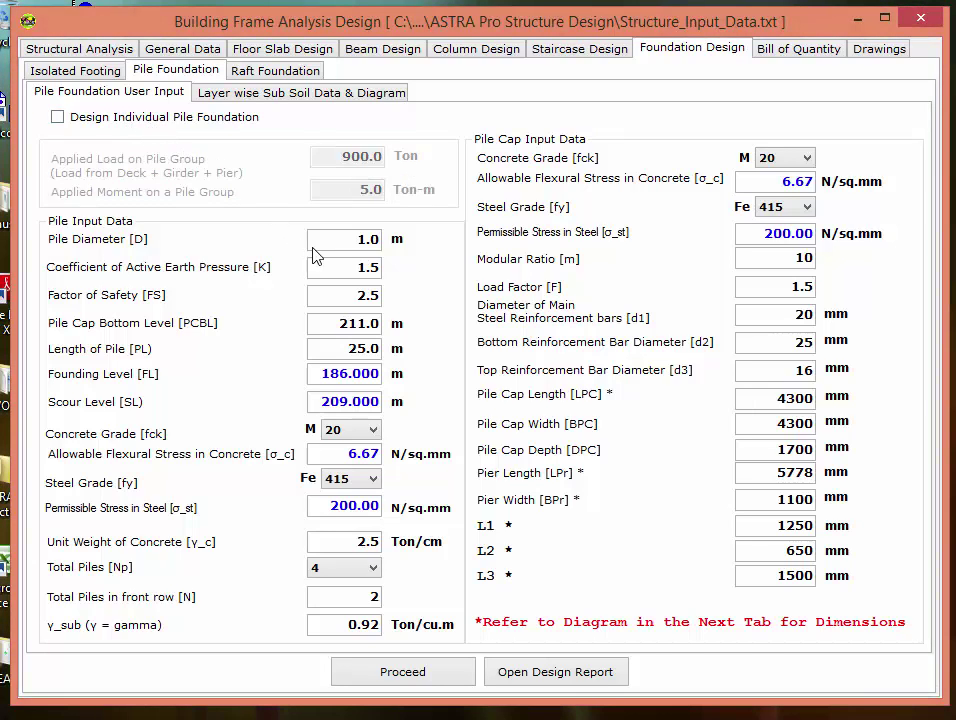
Step: Review the pile input data, including diameter, earth pressure coefficient, factor of safety, pile cap bottom level, pile length, and concrete and steel grades
double_click(342, 240)
double_click(350, 270)
double_click(378, 294)
double_click(330, 324)
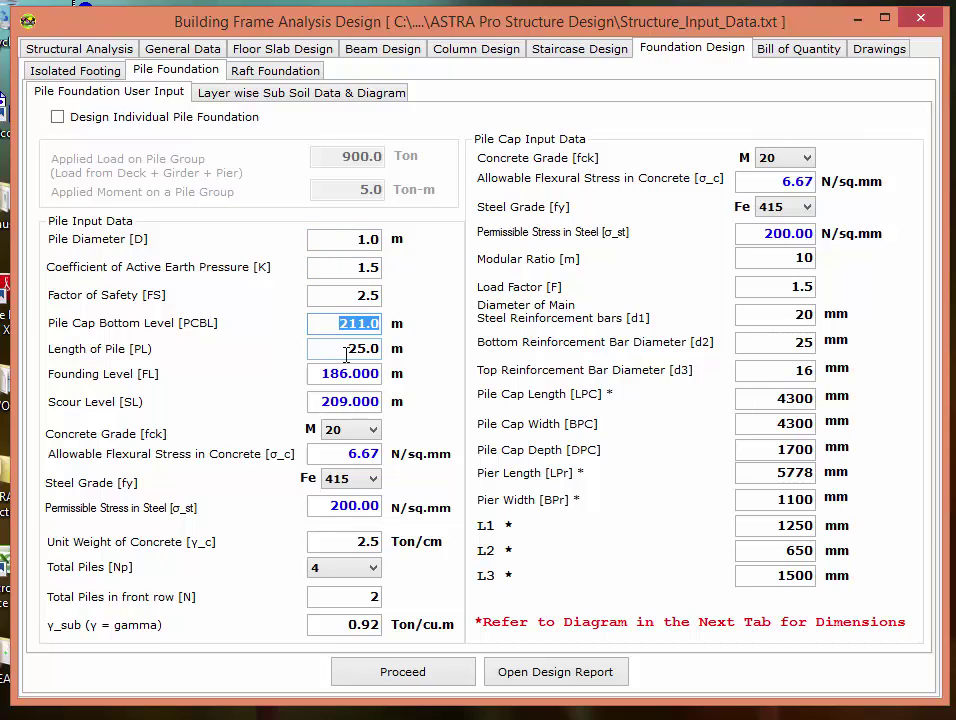
double_click(347, 350)
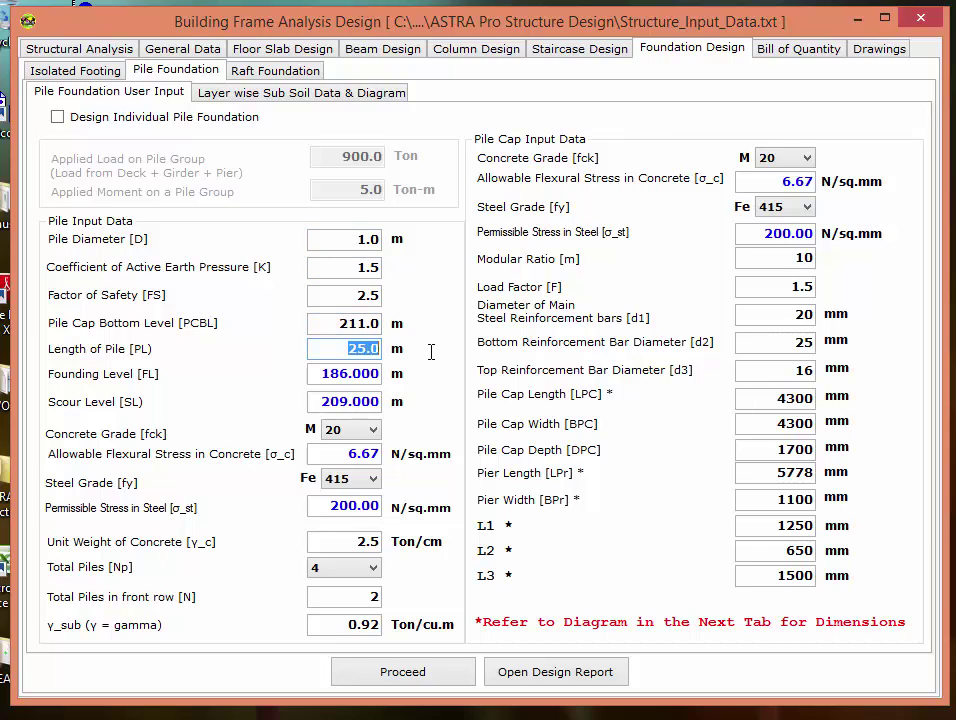
left_click(371, 432)
left_click(370, 461)
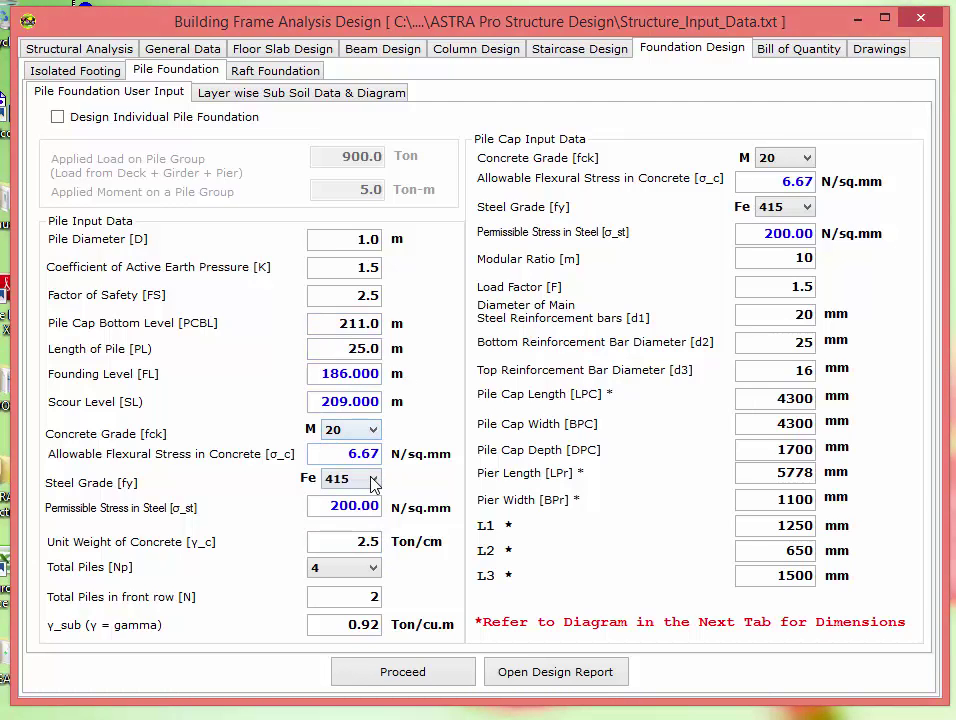
left_click(374, 480)
left_click(374, 480)
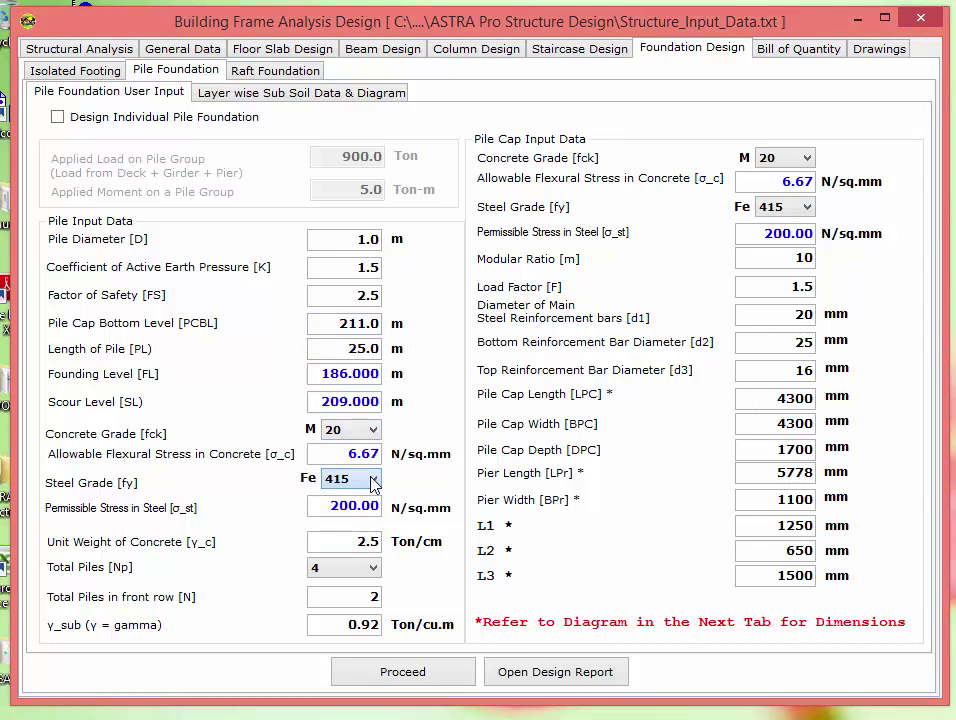
Step: Proceed with the pile input data to the pile foundation design list for all members
left_click(413, 680)
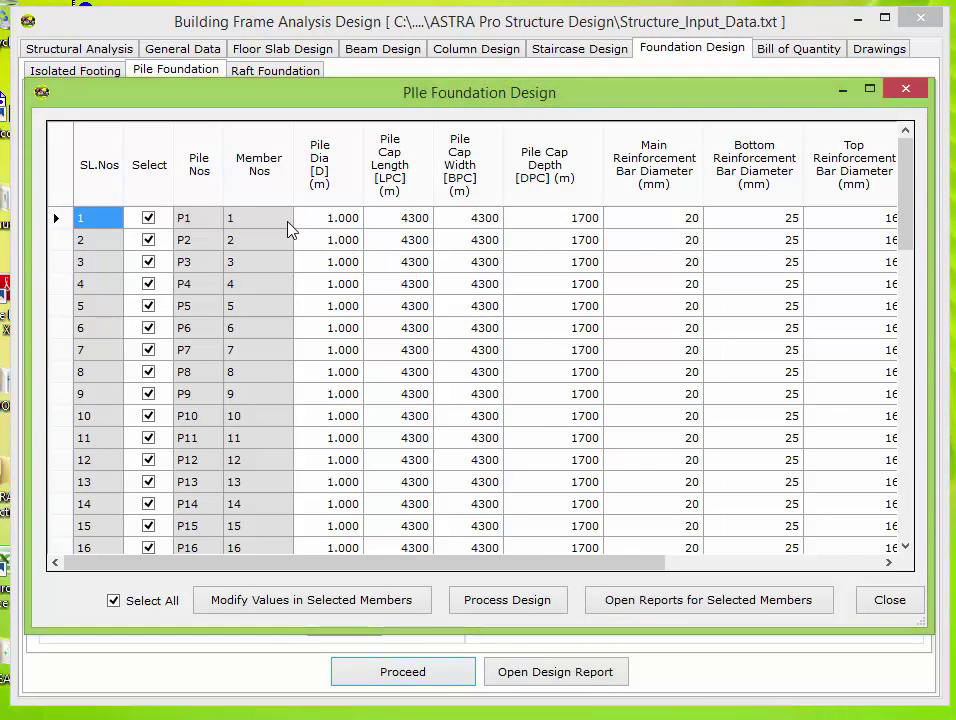
left_click(286, 222)
left_click_drag(472, 564, 457, 529)
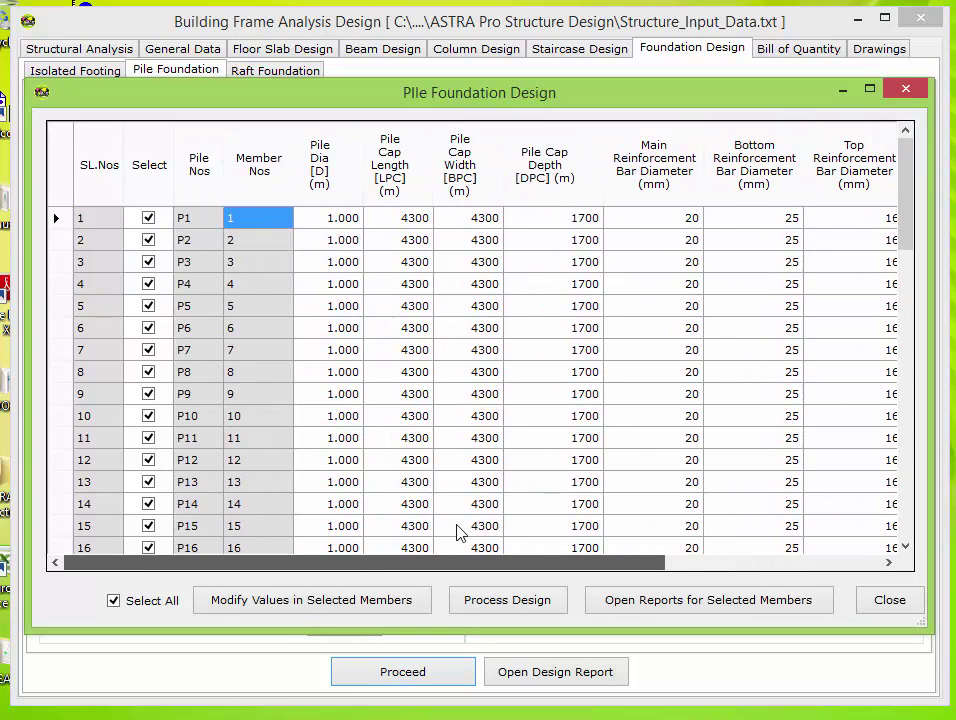
Step: Clear the selection of the first few piles in the list, including P1 and P2, and select them again
left_click(148, 218)
left_click(148, 241)
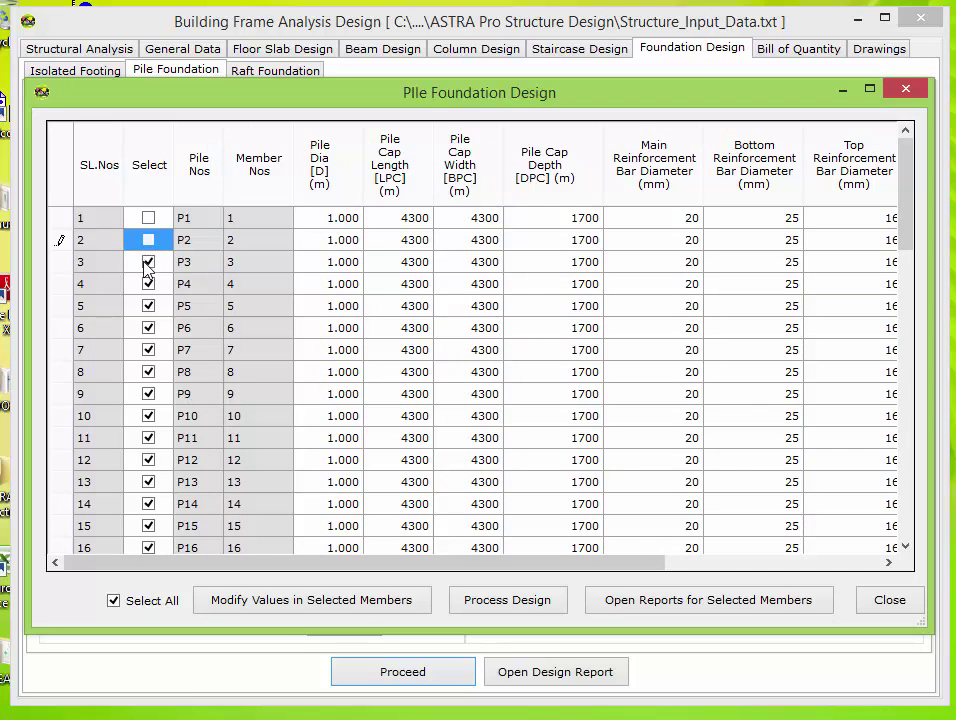
left_click(148, 262)
left_click(148, 240)
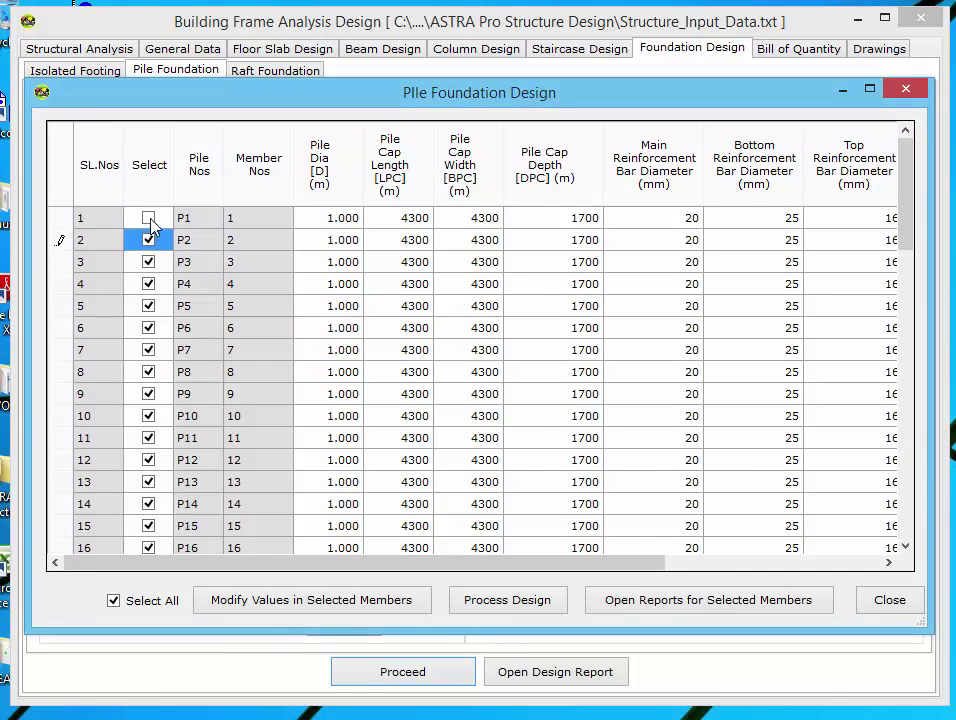
left_click(148, 218)
Step: Review the applied load on the pile group and the applied moment for the piles throughout the list
left_click_drag(412, 563, 595, 572)
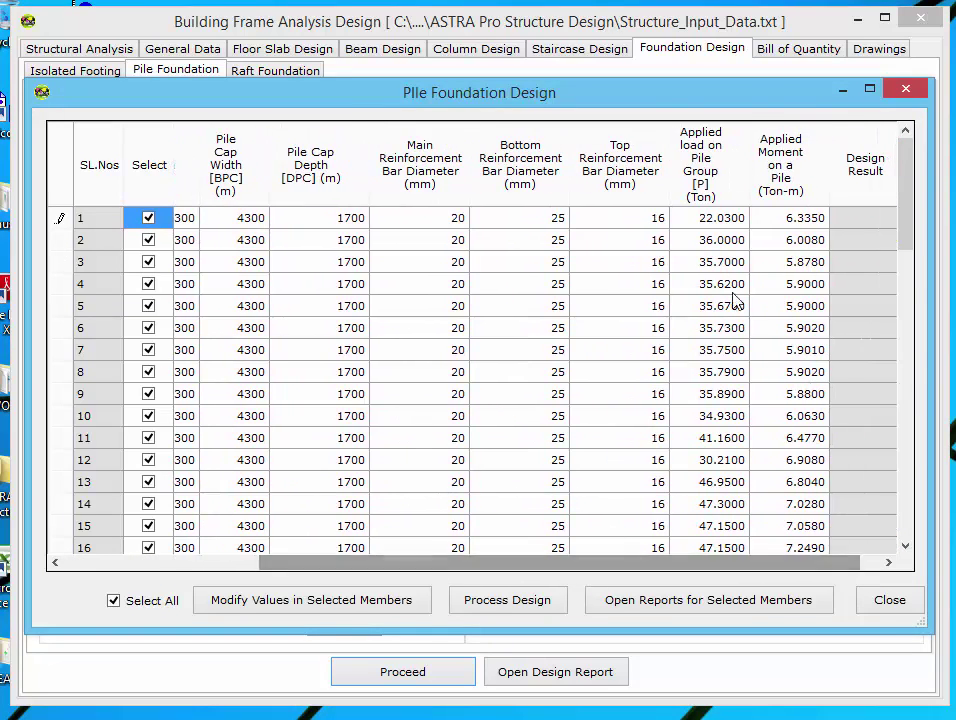
left_click_drag(725, 281, 790, 219)
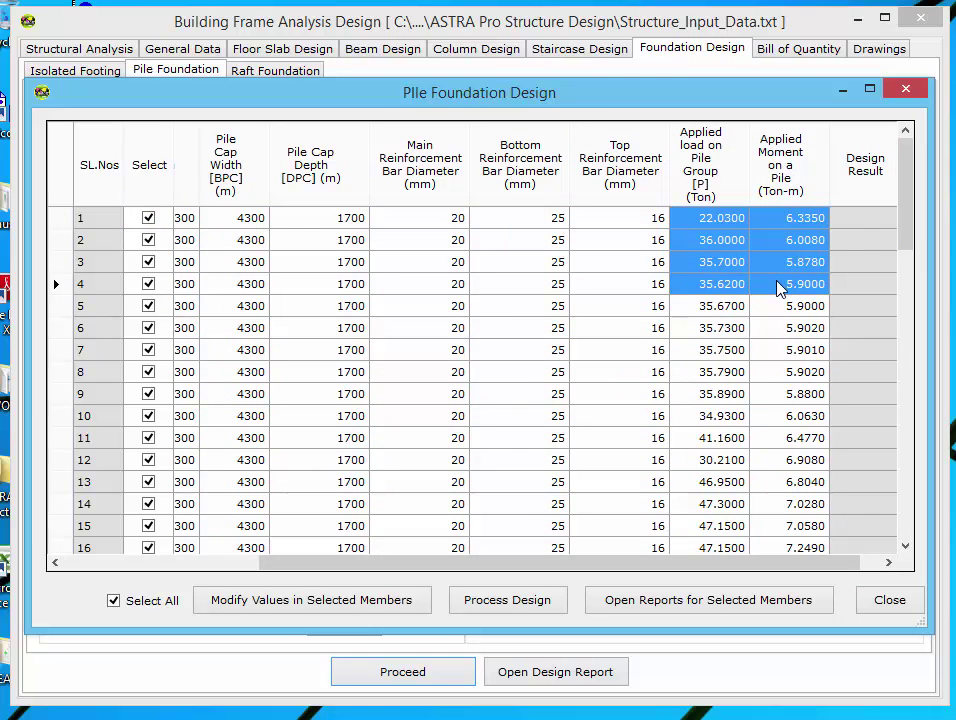
scroll(610, 390, "down", 4)
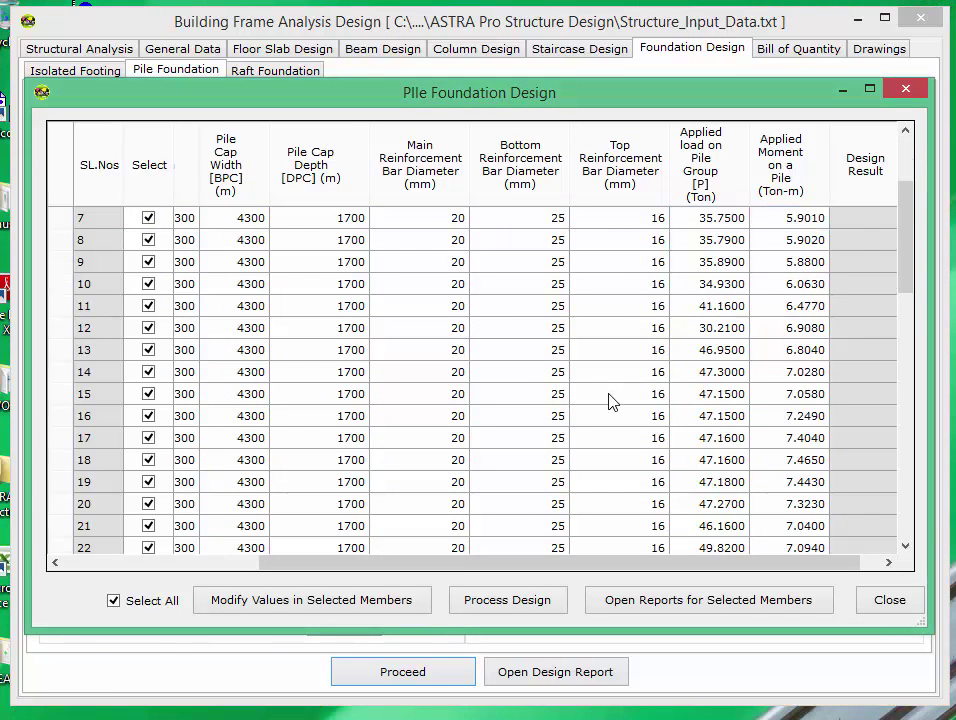
scroll(610, 398, "down", 6)
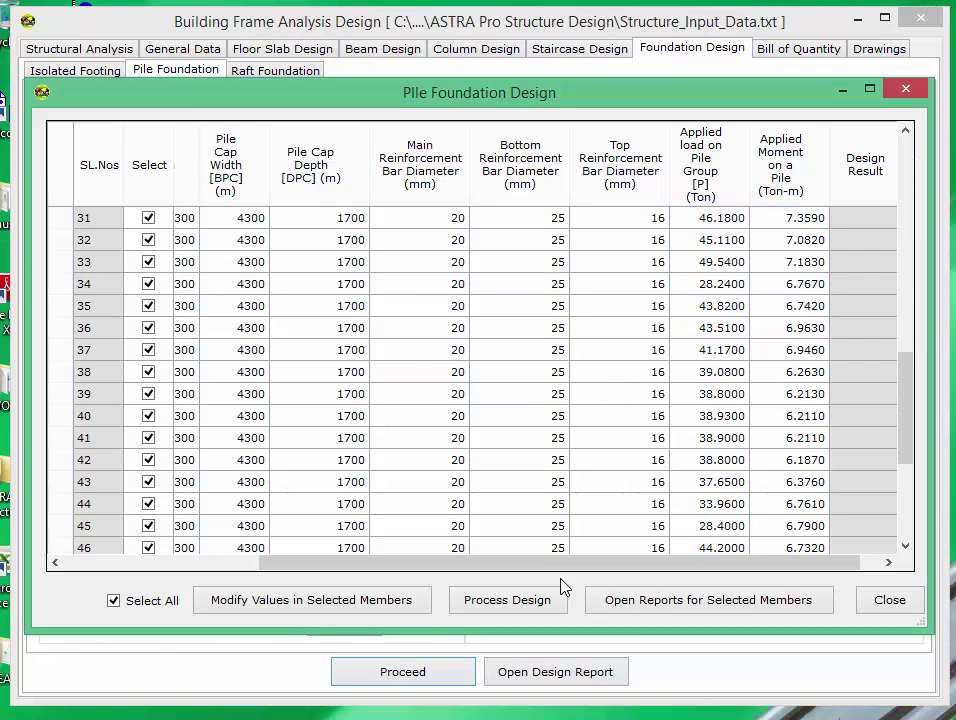
scroll(531, 570, "down", 2)
left_click_drag(531, 570, 316, 570)
Step: Examine the modifiable pile cap dimensions and main, bottom and top reinforcement bar diameters for the selected piles, and close without applying changes
left_click(393, 460)
left_click(340, 600)
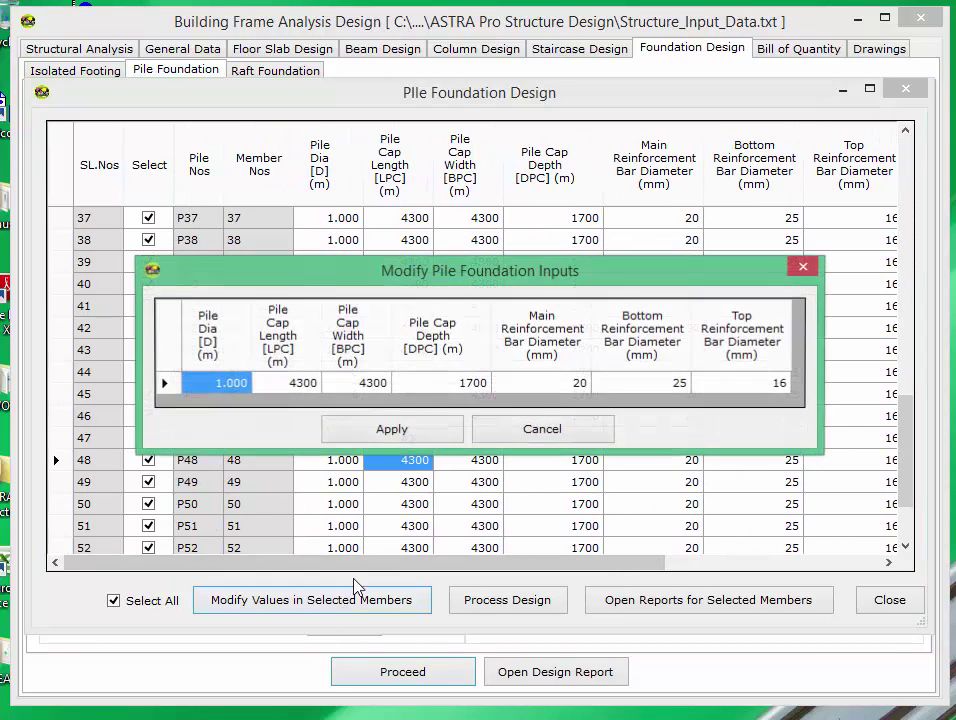
left_click(303, 385)
left_click(420, 388)
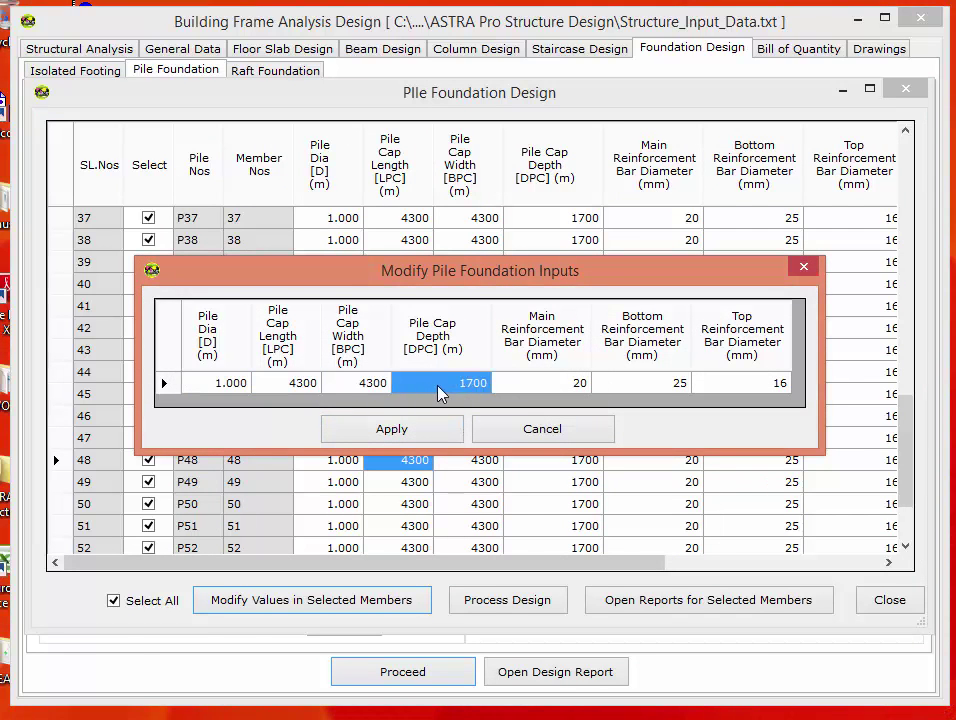
left_click(502, 388)
left_click(655, 386)
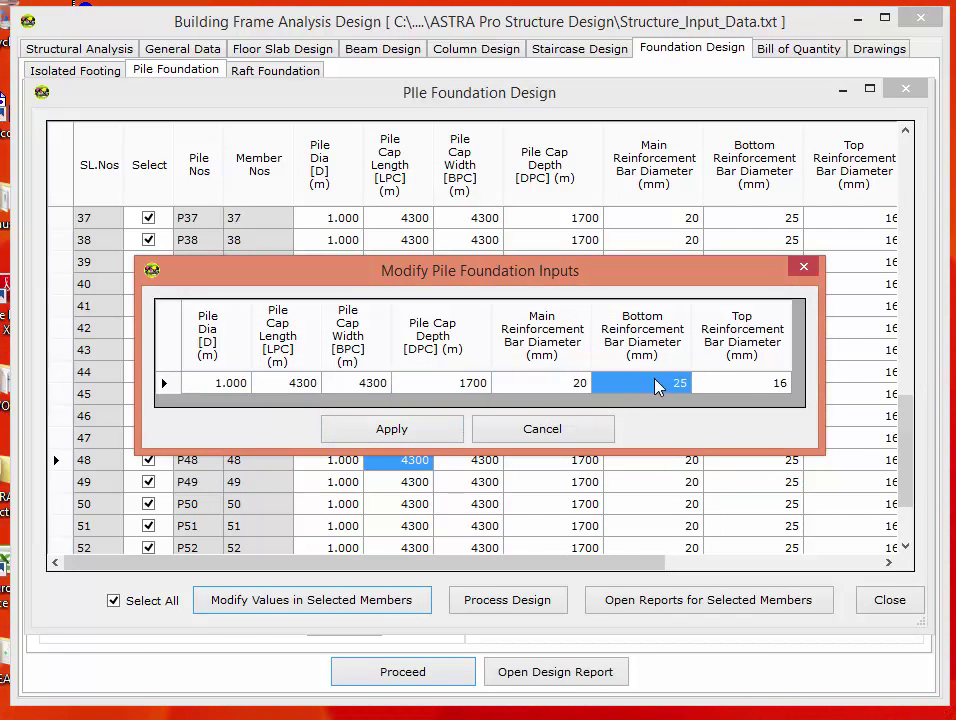
left_click(750, 387)
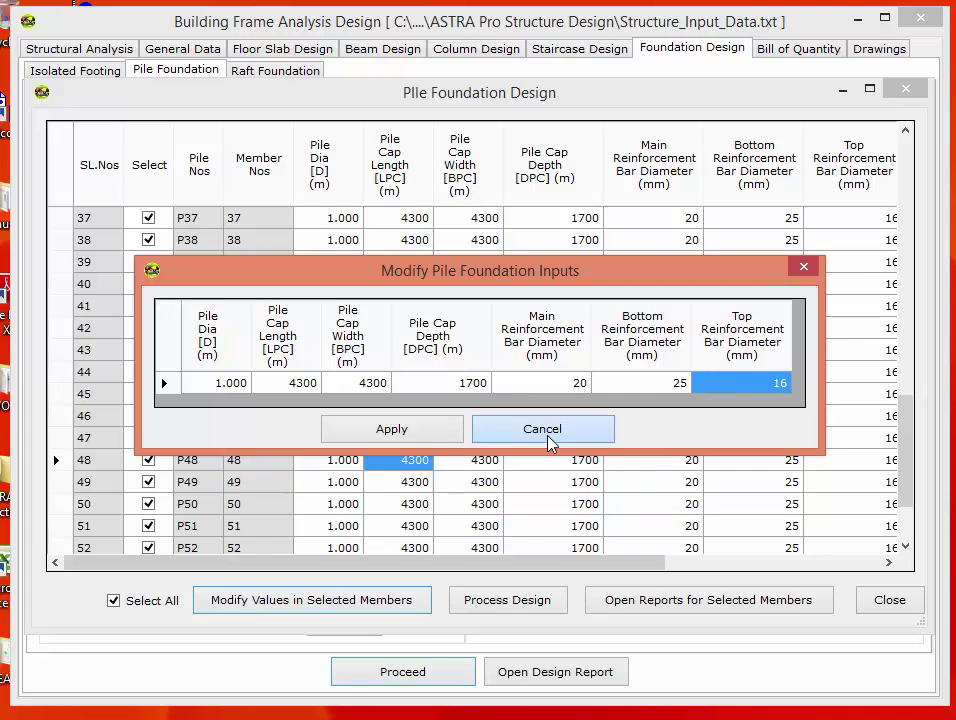
left_click(803, 266)
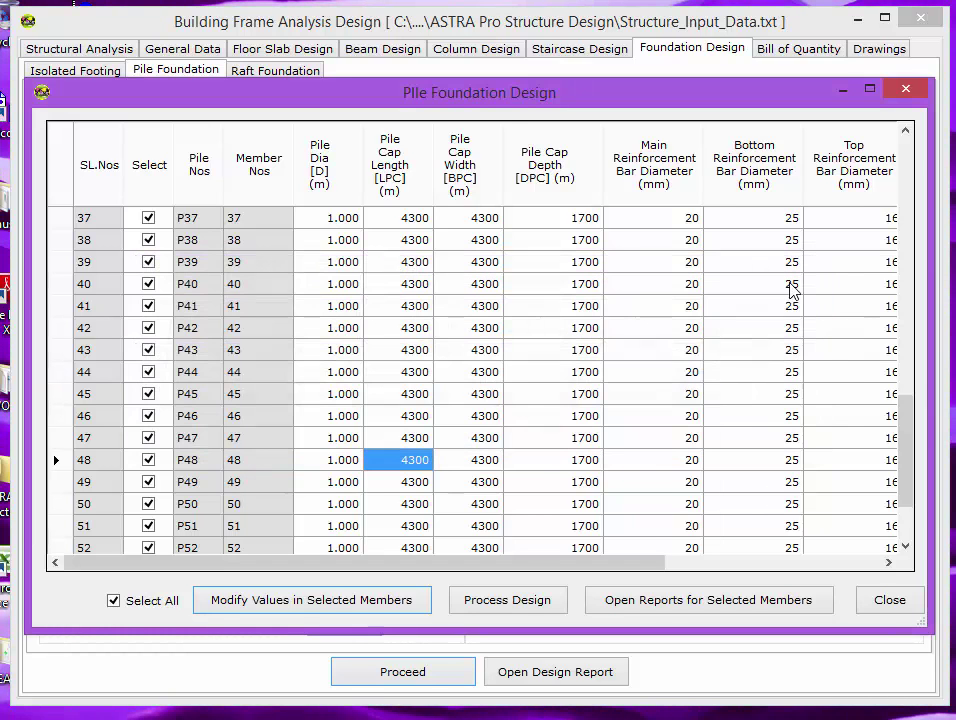
Step: Process the design of pile foundations P1 to P56, accepting p/σ_ck of 0.0 on the design curve for each, and open the resulting report
left_click(507, 607)
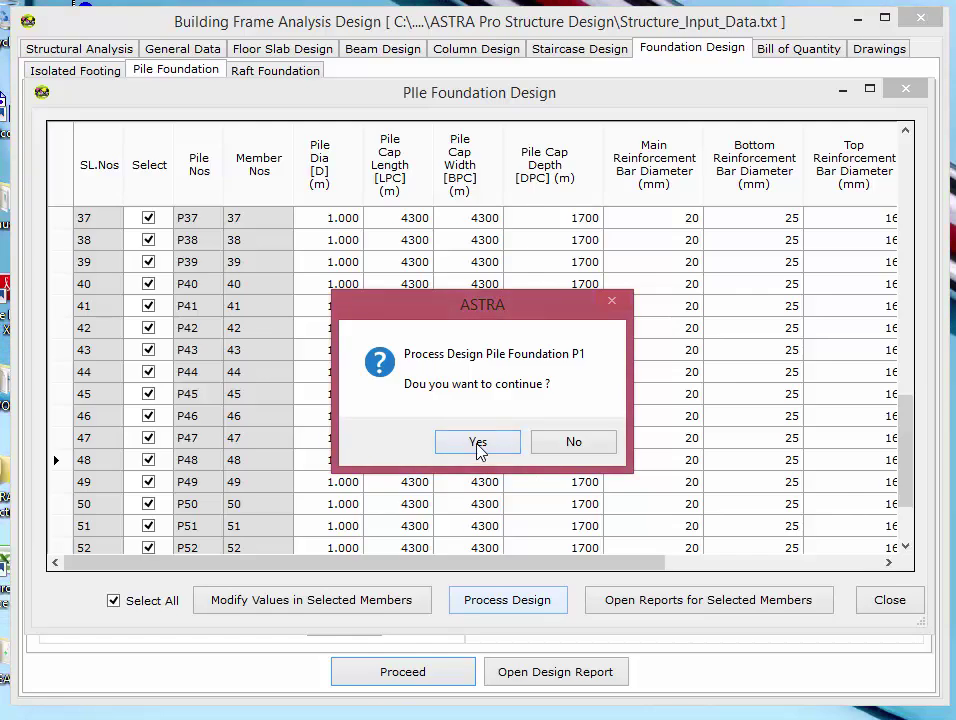
left_click(479, 447)
left_click(710, 557)
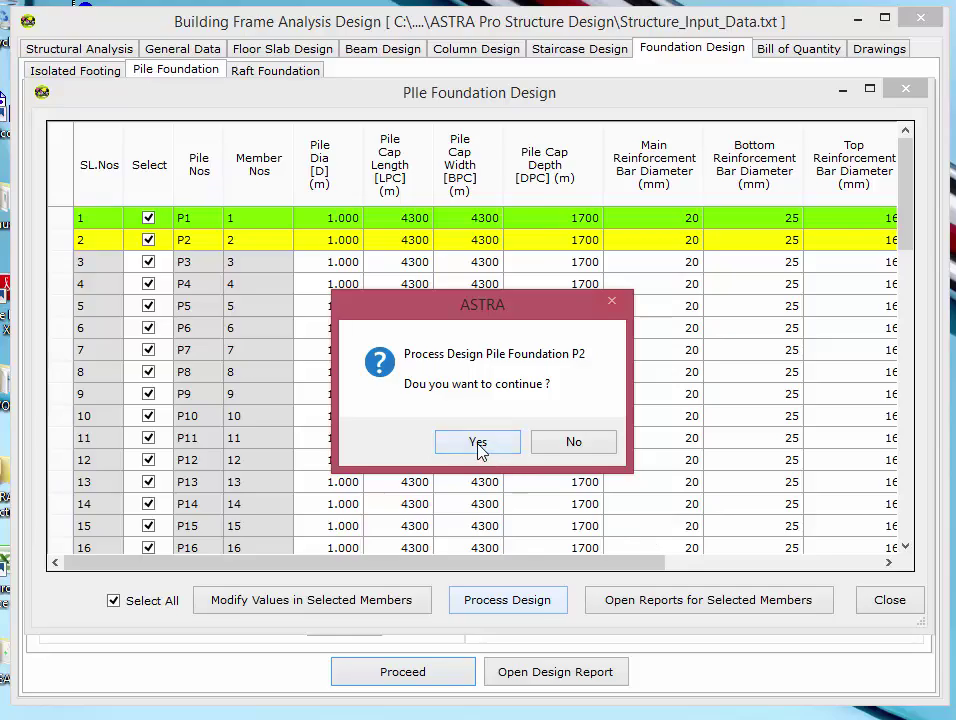
left_click(479, 447)
left_click(717, 568)
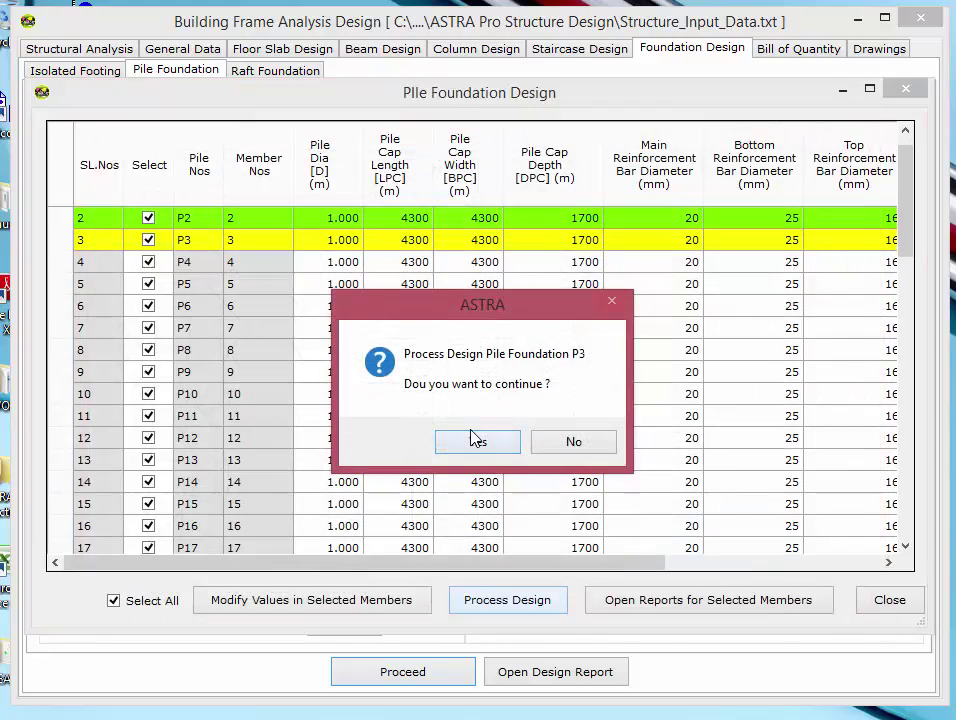
left_click(478, 559)
left_click(661, 545)
left_click(495, 450)
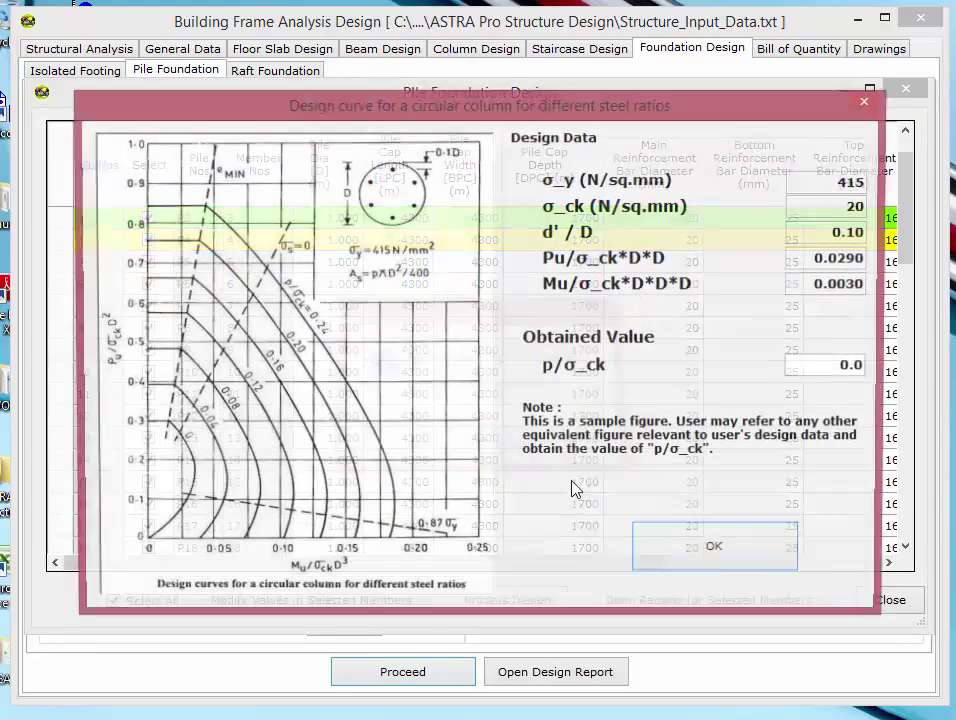
left_click(717, 560)
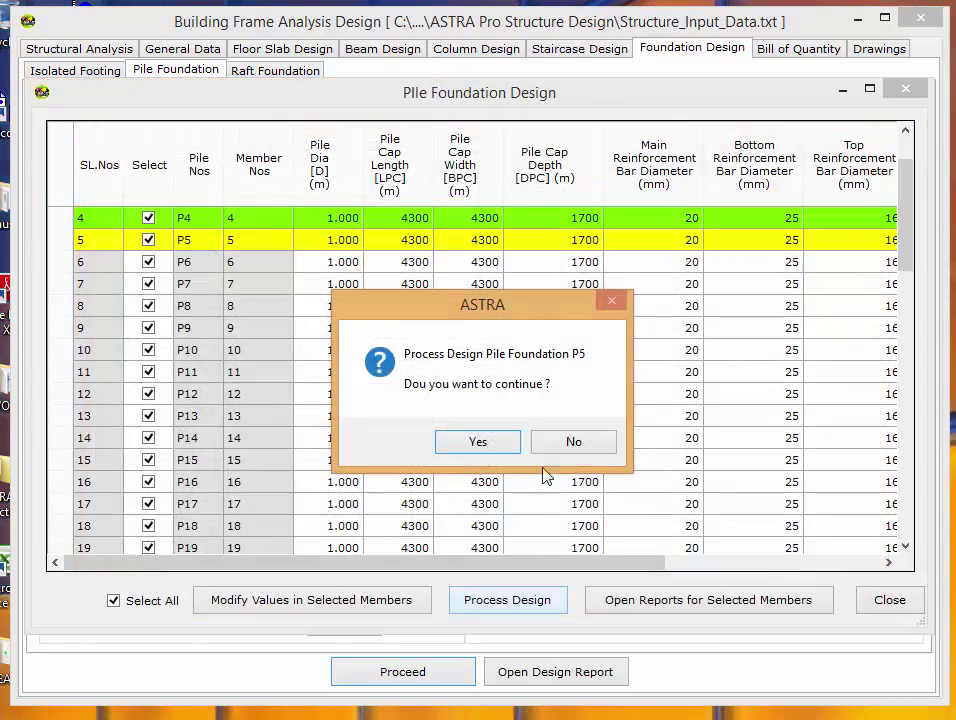
left_click(499, 445)
left_click(712, 540)
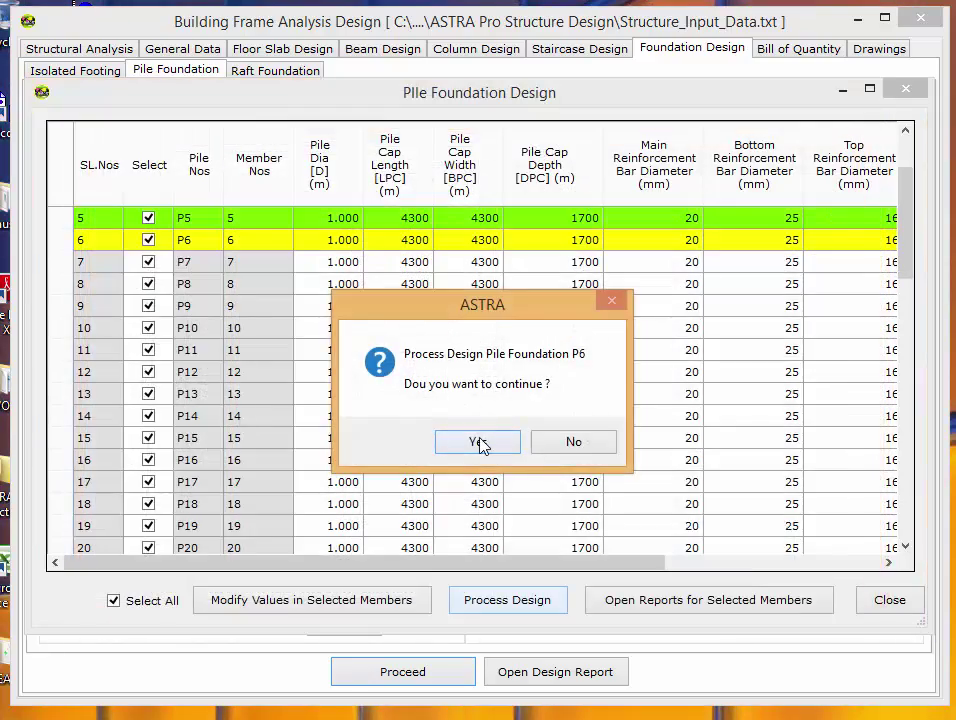
left_click(480, 444)
left_click(668, 544)
left_click(480, 450)
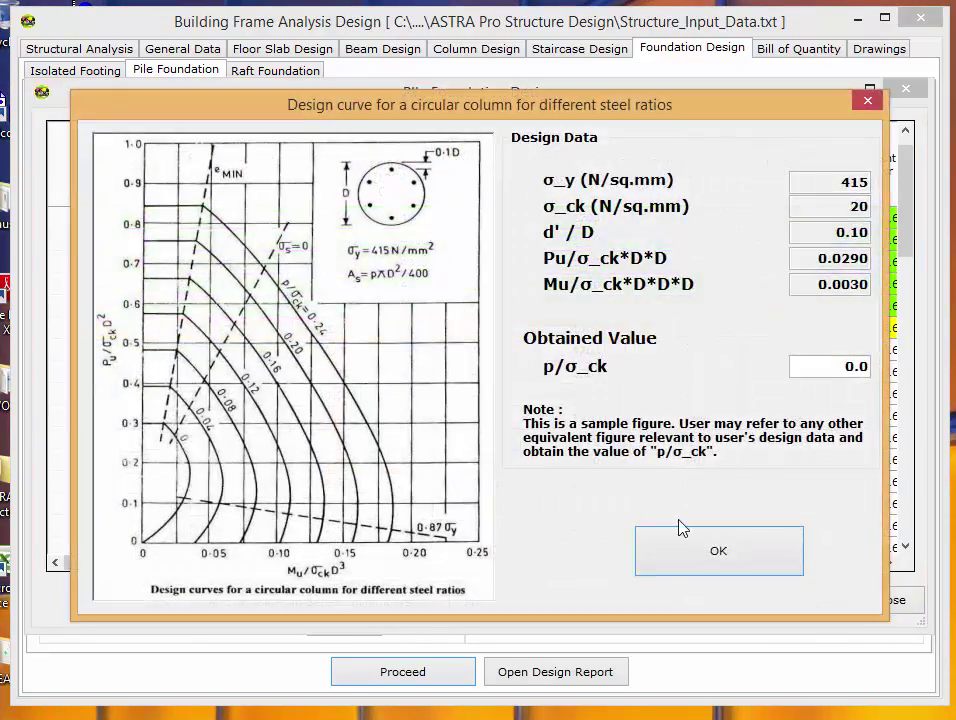
left_click(725, 559)
left_click(478, 445)
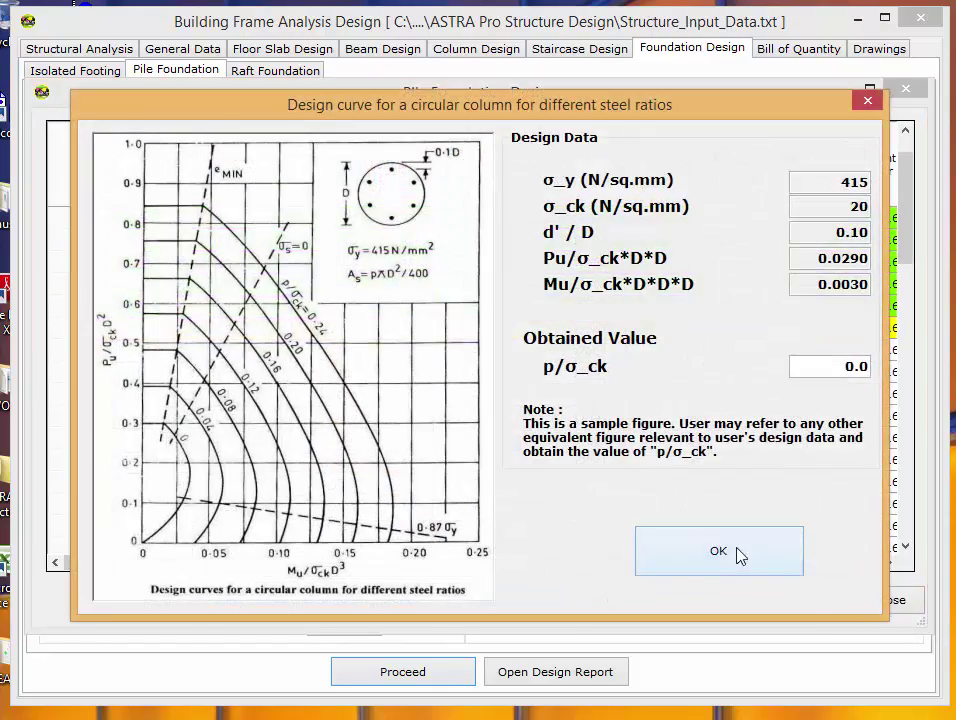
left_click(730, 556)
left_click(490, 451)
left_click(706, 551)
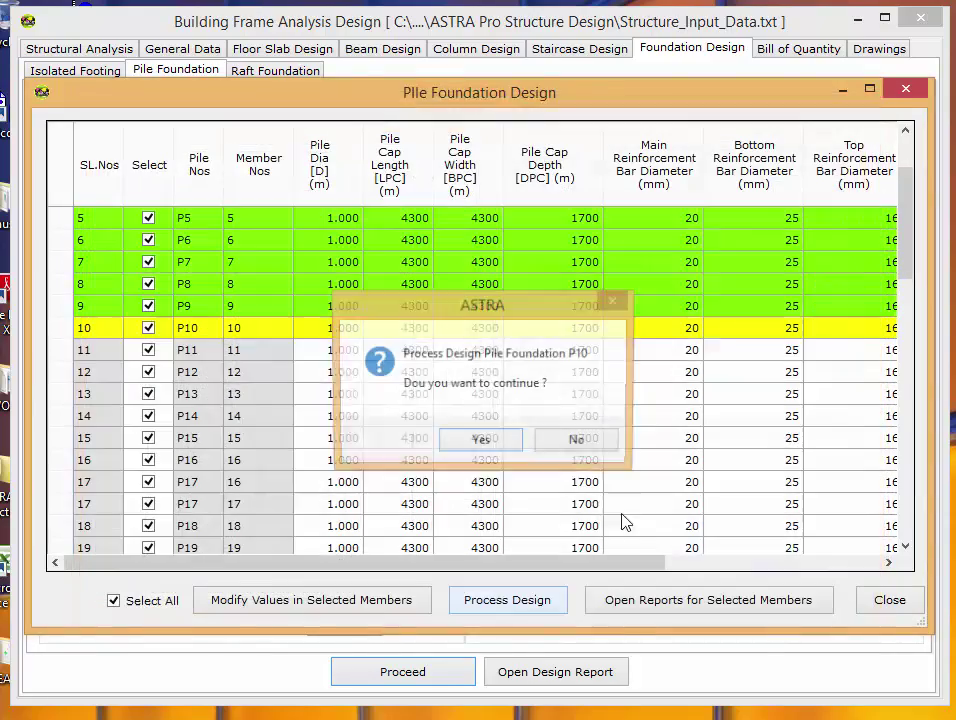
left_click(482, 444)
left_click(688, 563)
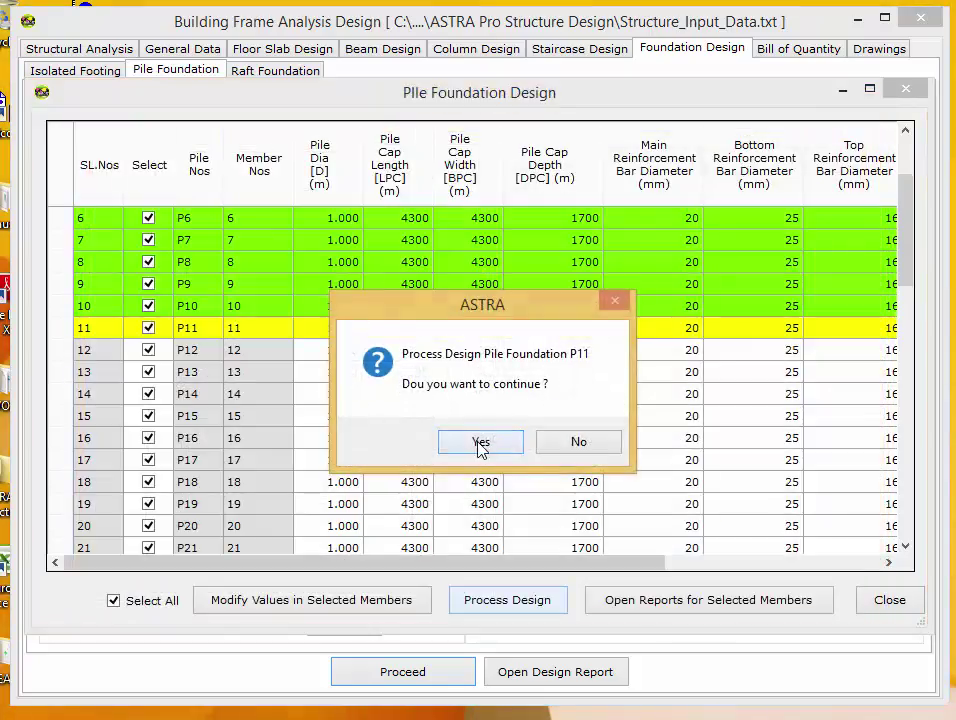
left_click(478, 440)
left_click(704, 551)
left_click(480, 441)
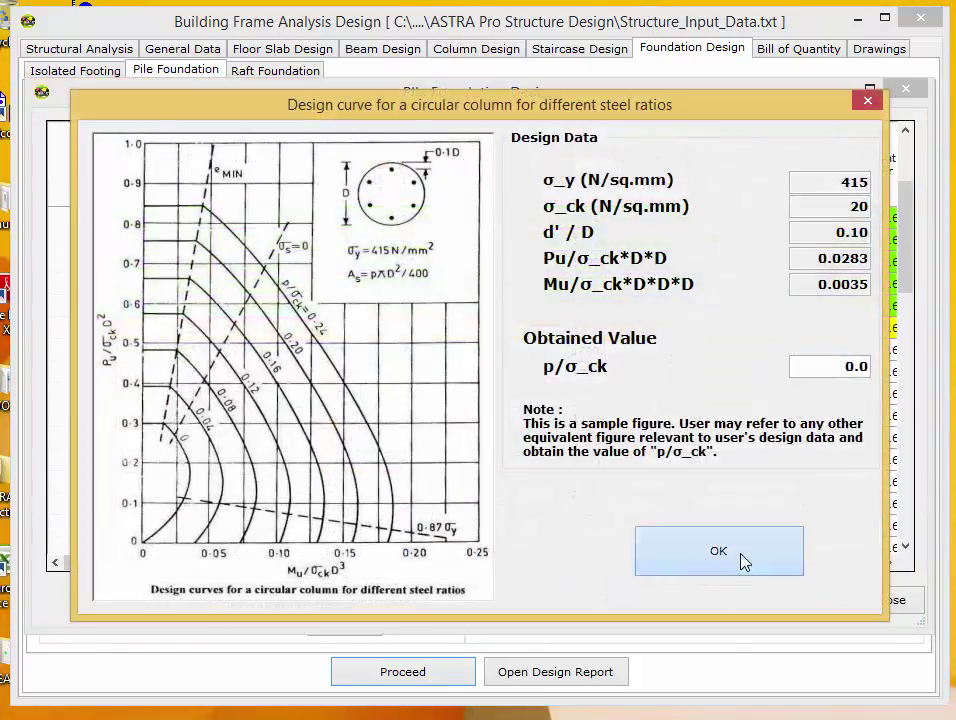
left_click(740, 558)
left_click(470, 442)
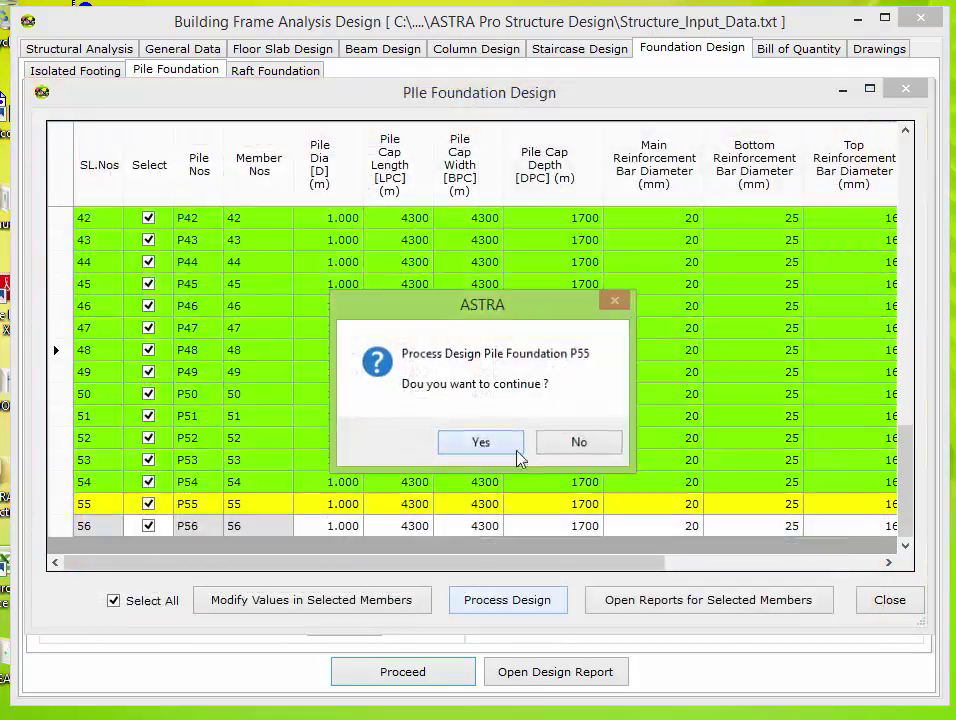
left_click(482, 442)
left_click(721, 553)
left_click(479, 444)
left_click(721, 561)
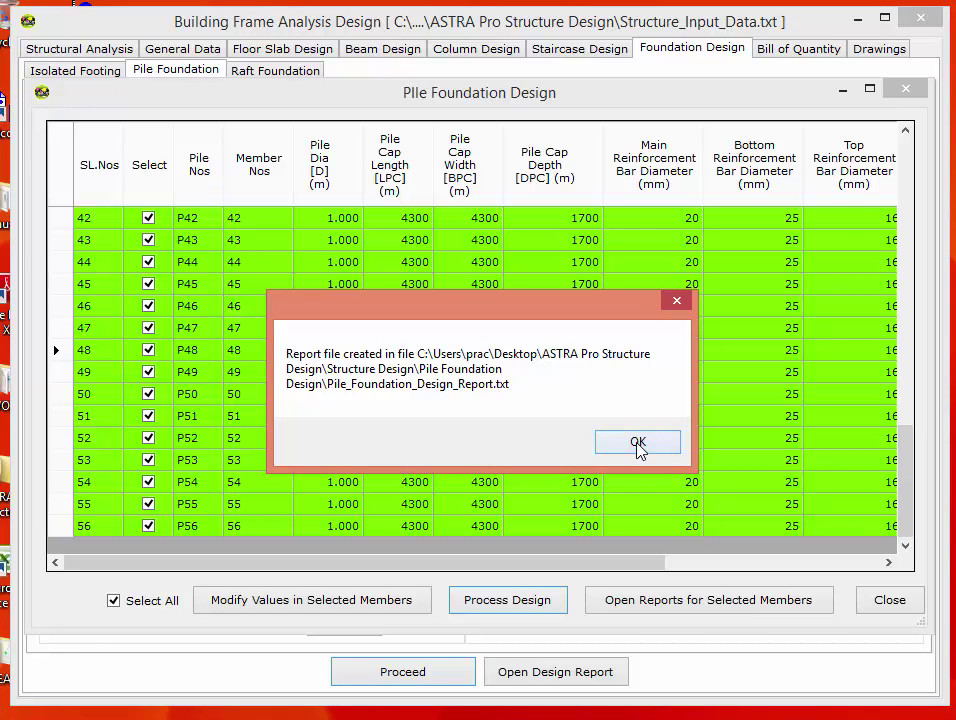
left_click(638, 443)
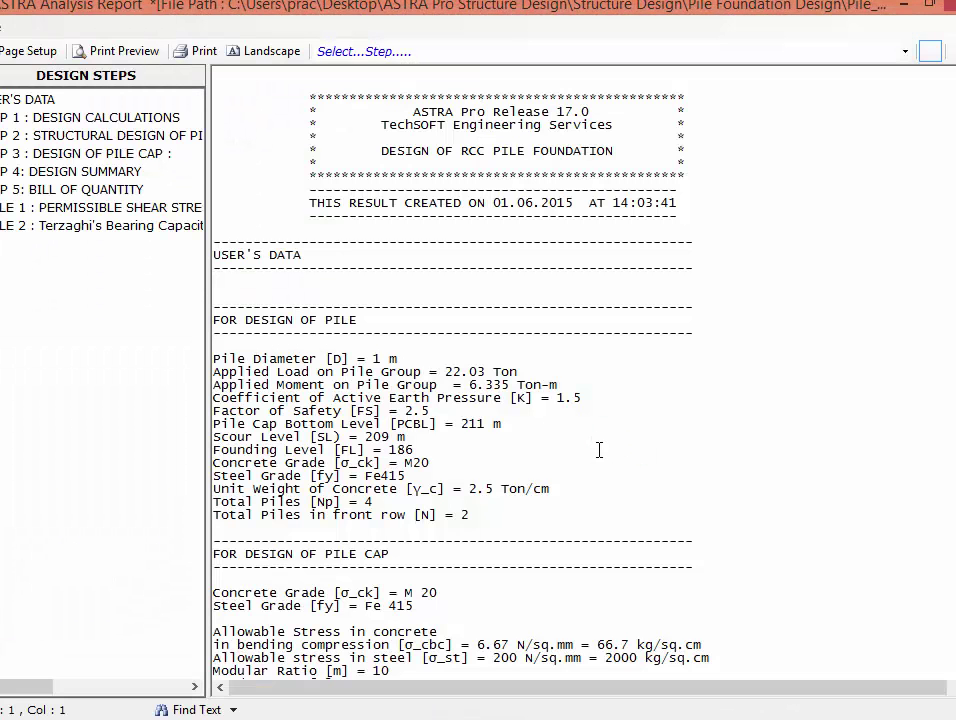
Step: Review the pile foundation report's pile cap reinforcement calculations, Design Summary and Bill of Quantity
scroll(580, 380, "down", 15)
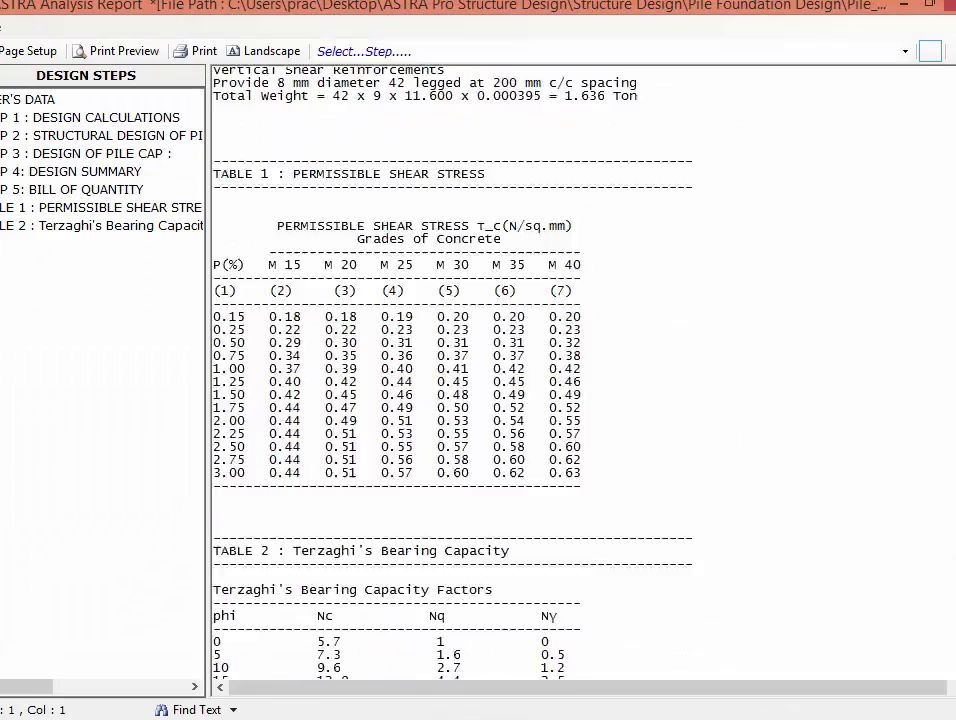
scroll(580, 380, "down", 15)
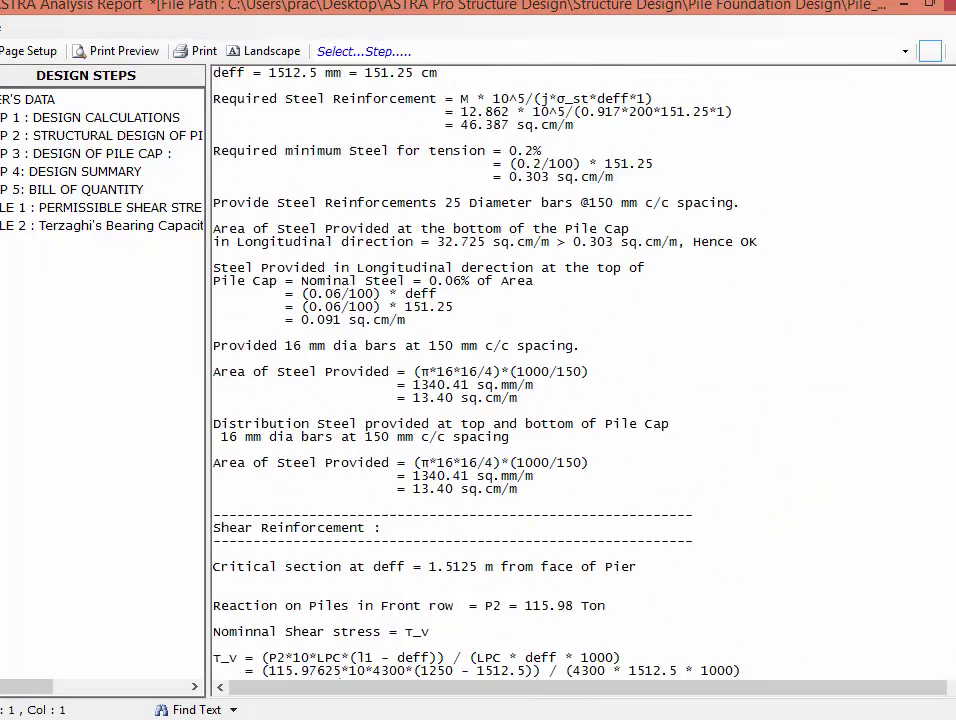
scroll(818, 531, "up", 1)
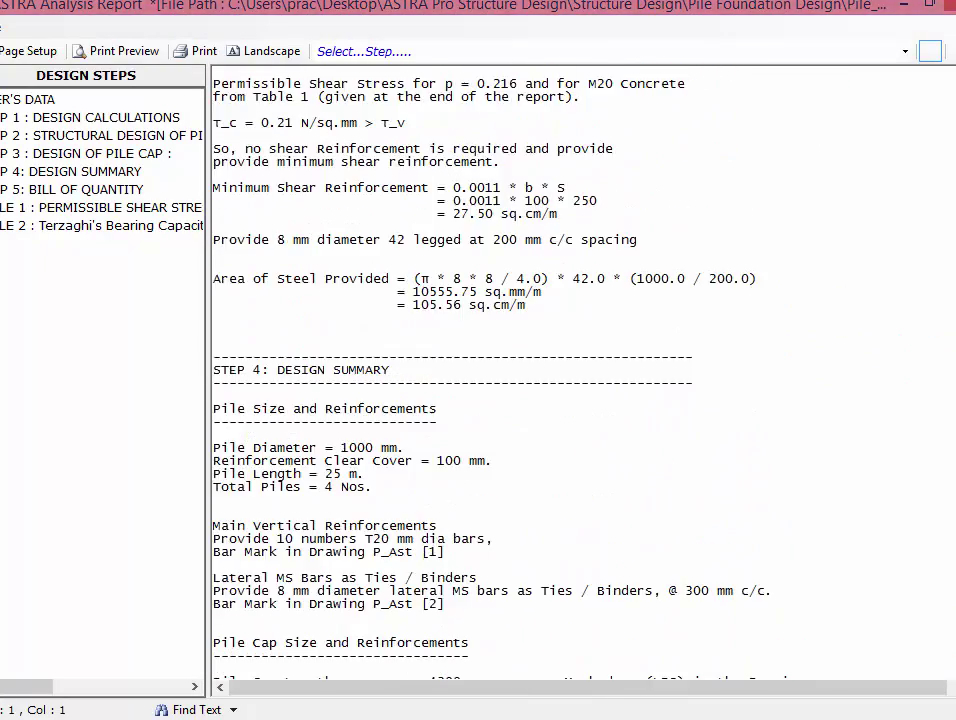
scroll(770, 478, "down", 2)
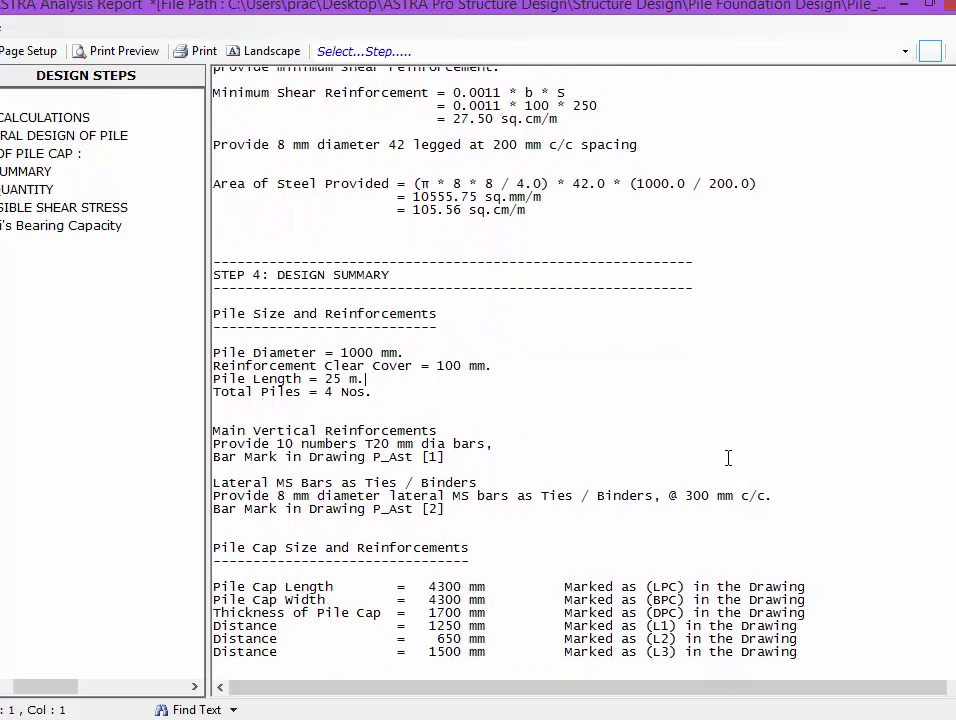
scroll(728, 457, "down", 1)
left_click_drag(420, 254, 230, 257)
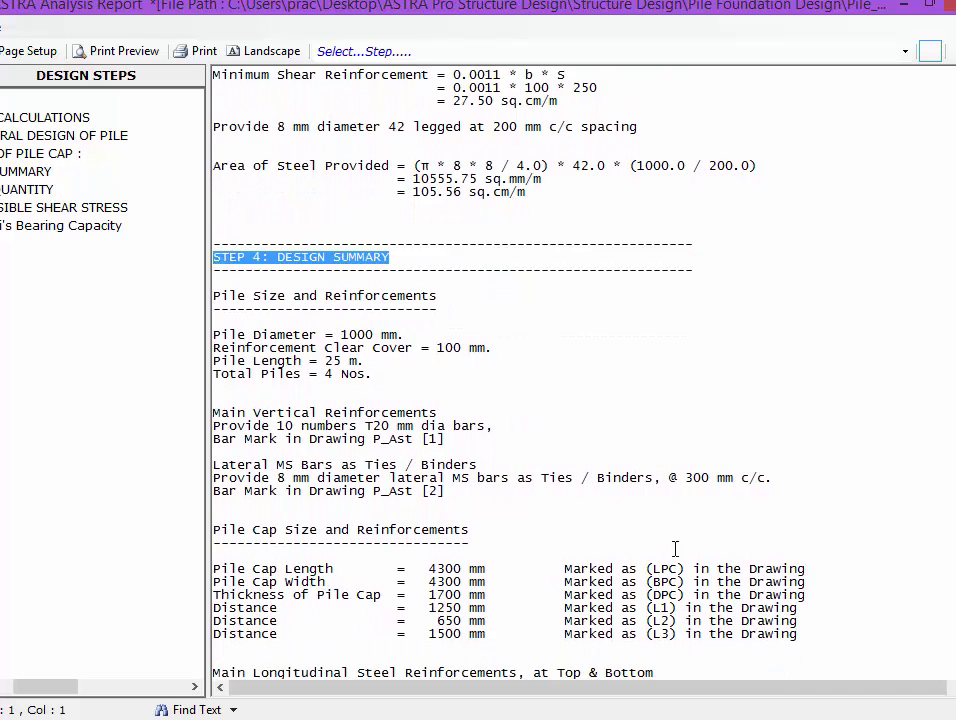
scroll(675, 549, "down", 9)
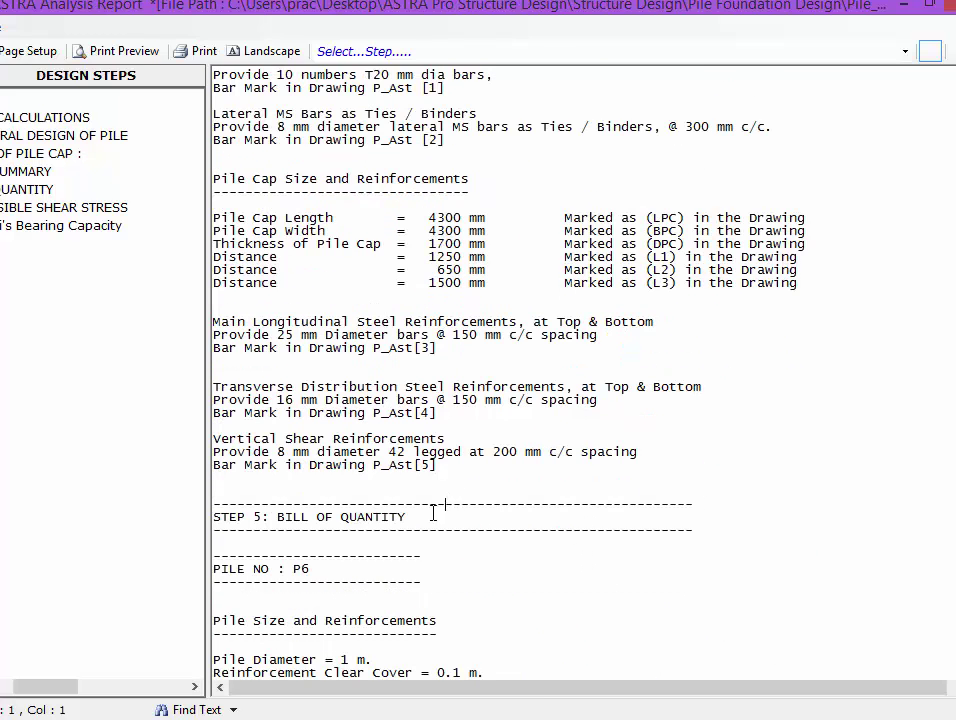
left_click_drag(213, 503, 466, 551)
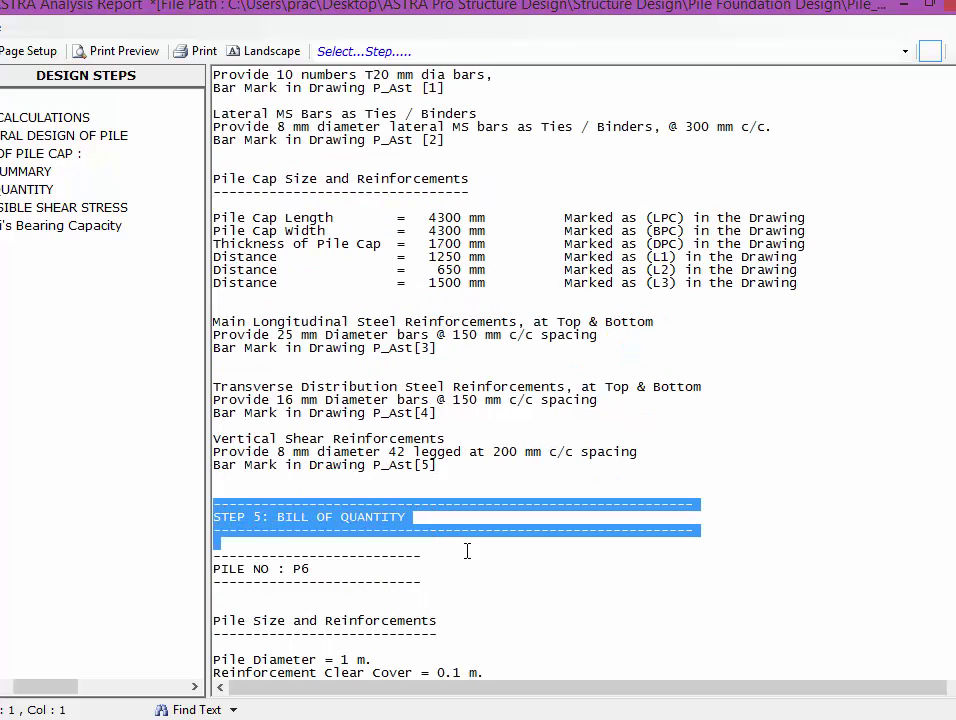
scroll(676, 666, "down", 3)
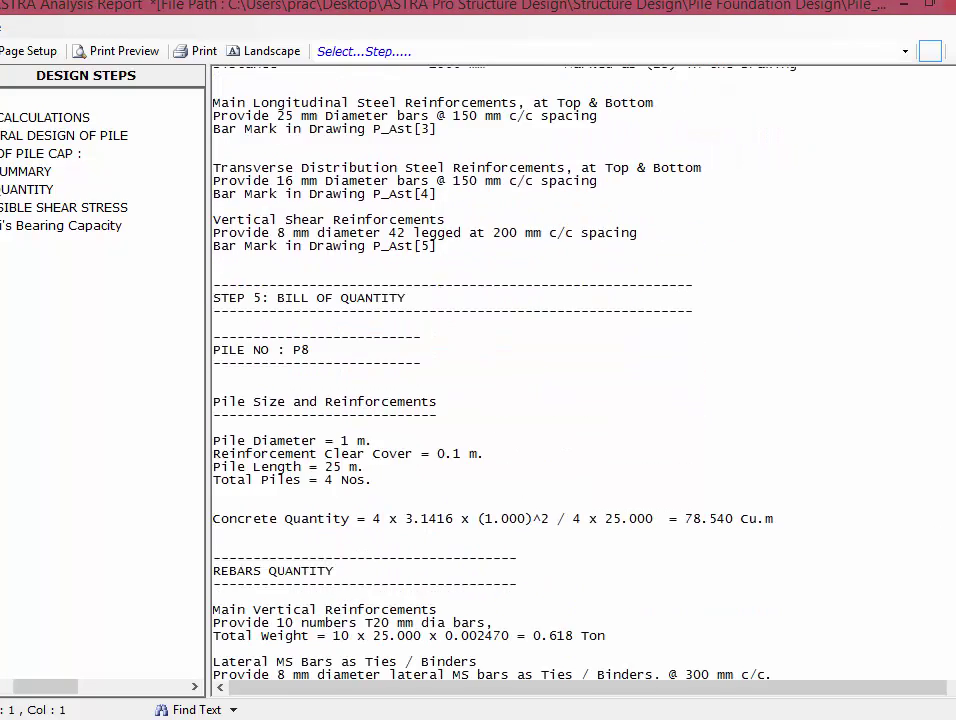
Step: Clear the selection of all piles, select only pile P52 and open its design report
scroll(578, 370, "down", 15)
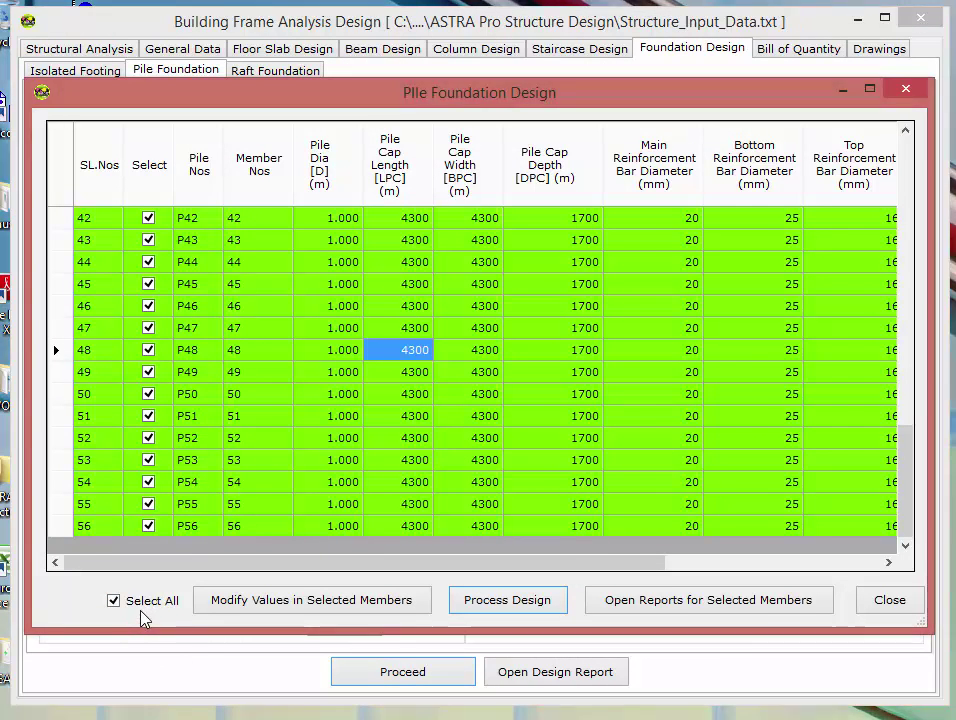
left_click(140, 606)
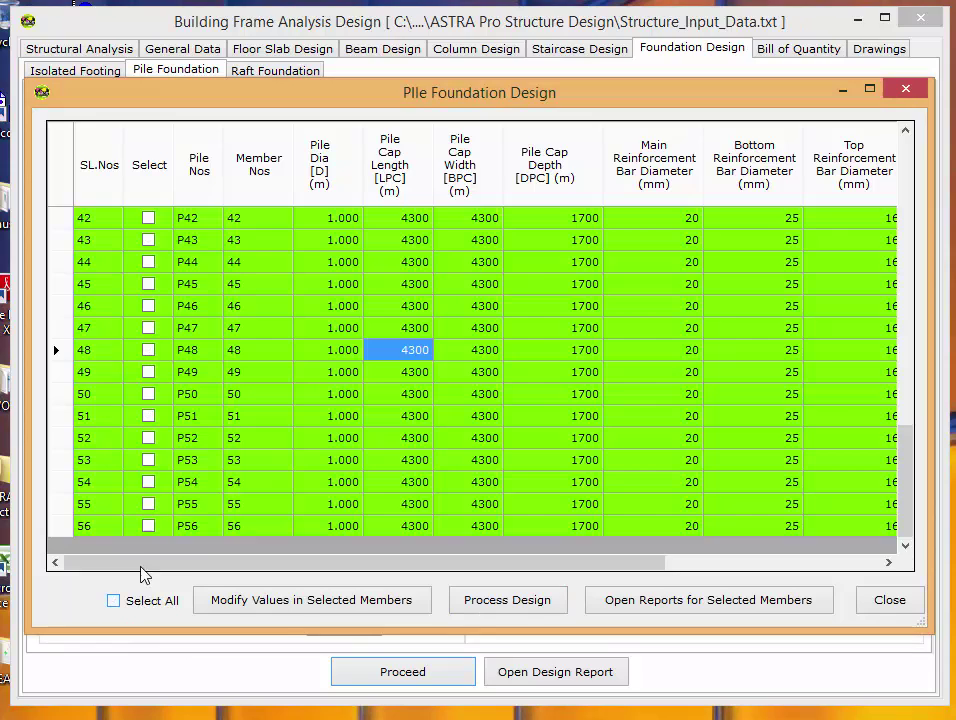
left_click(149, 440)
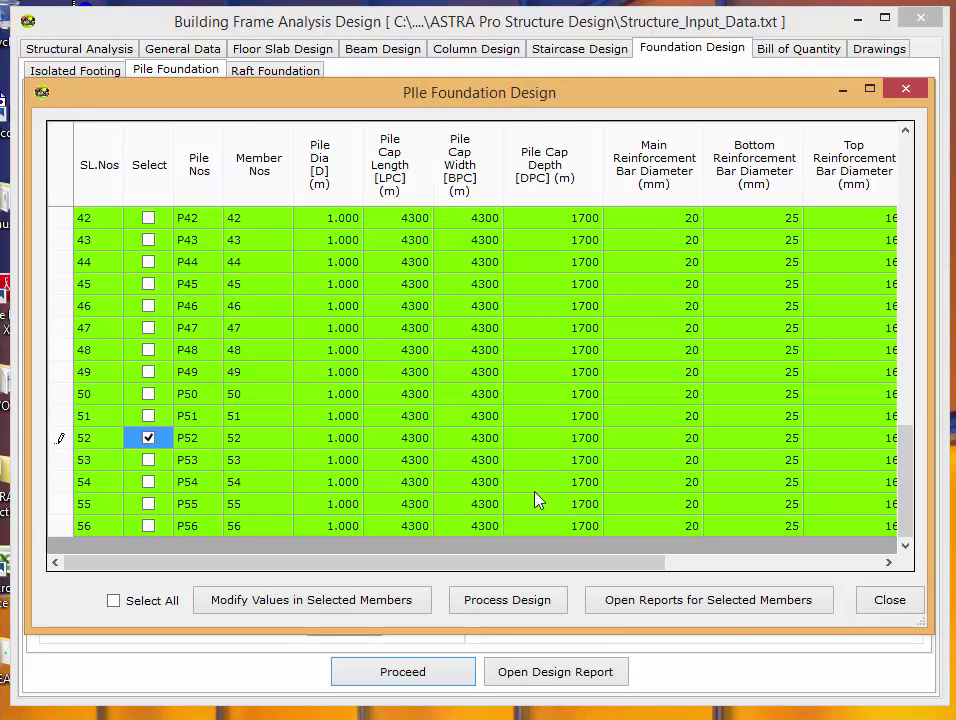
left_click(707, 600)
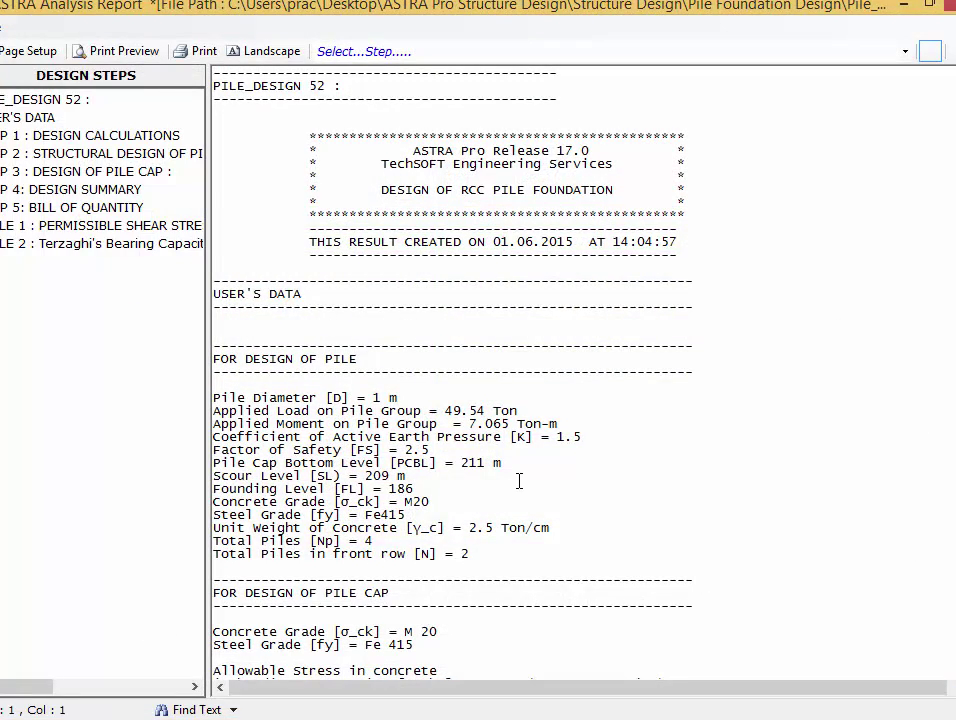
Step: Review the P52 report from Design Calculations through Terzaghi's Bearing Capacity table, and close the report and the pile foundation design list
left_click(46, 136)
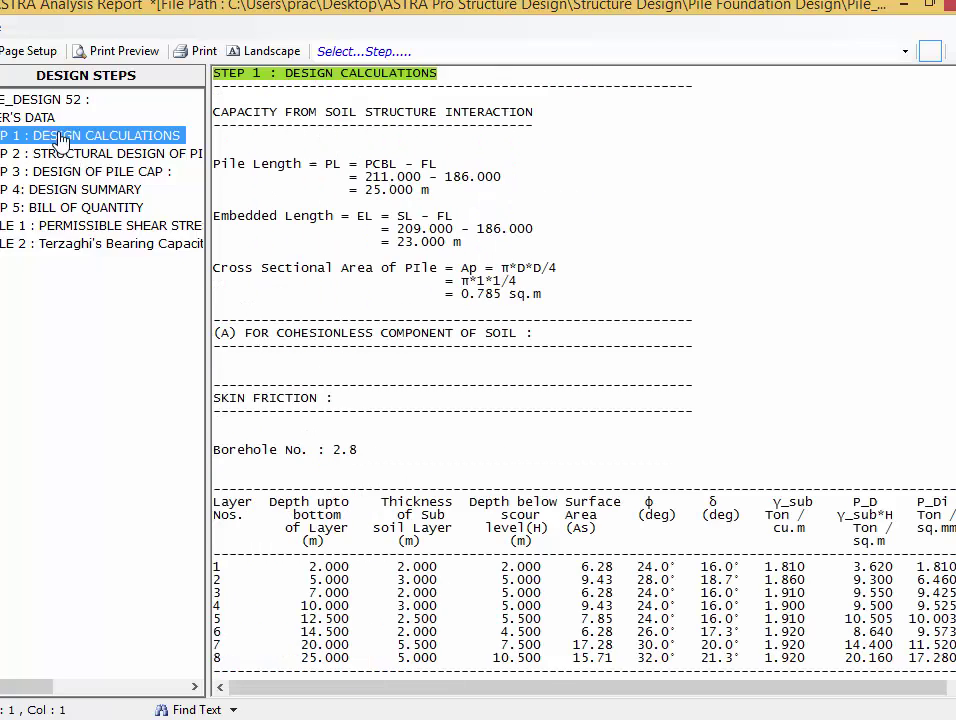
left_click(49, 154)
left_click(55, 172)
left_click(50, 189)
left_click(46, 207)
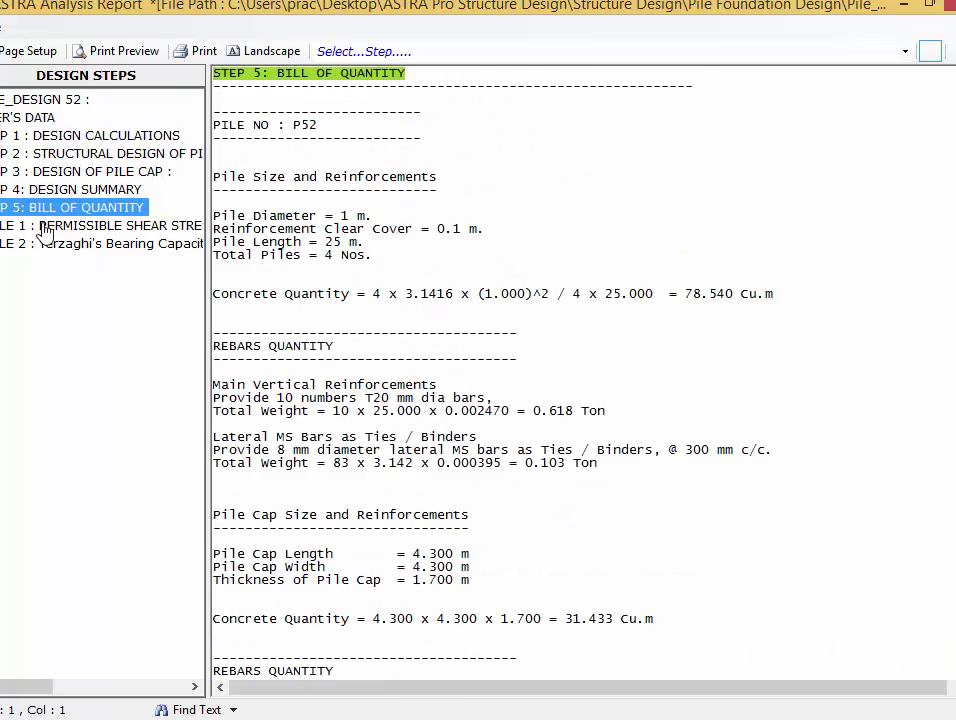
left_click(46, 225)
left_click(50, 243)
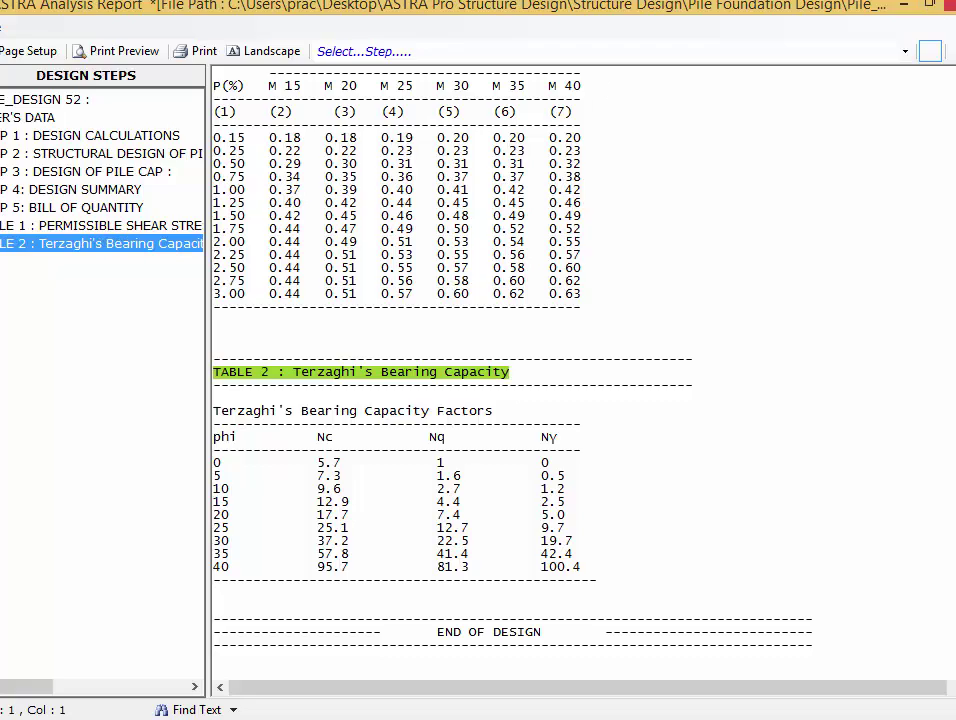
left_click(944, 5)
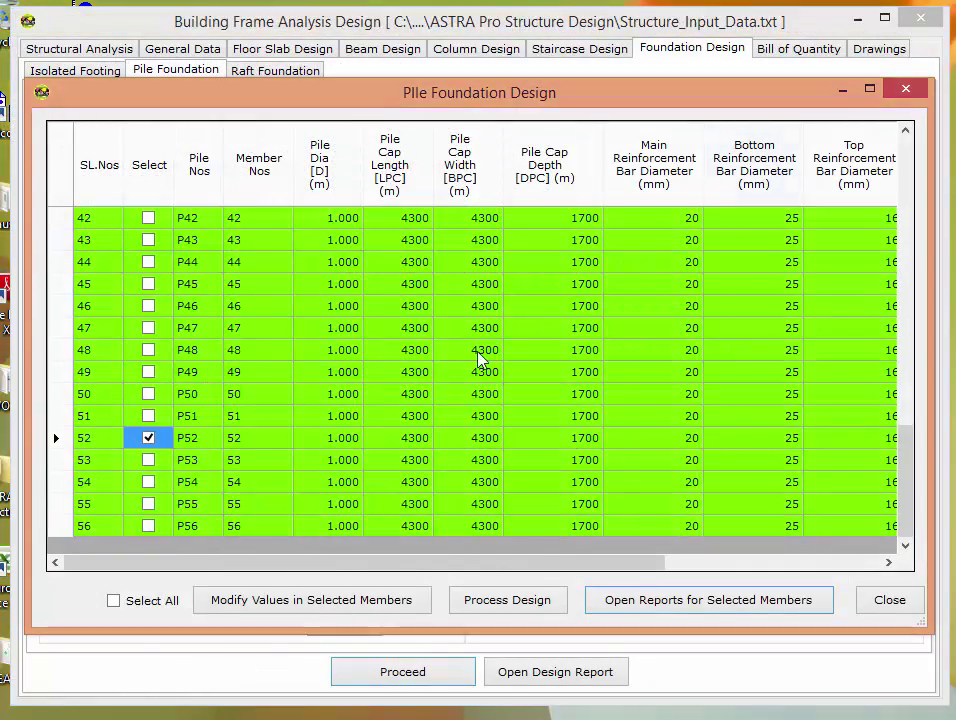
left_click(899, 602)
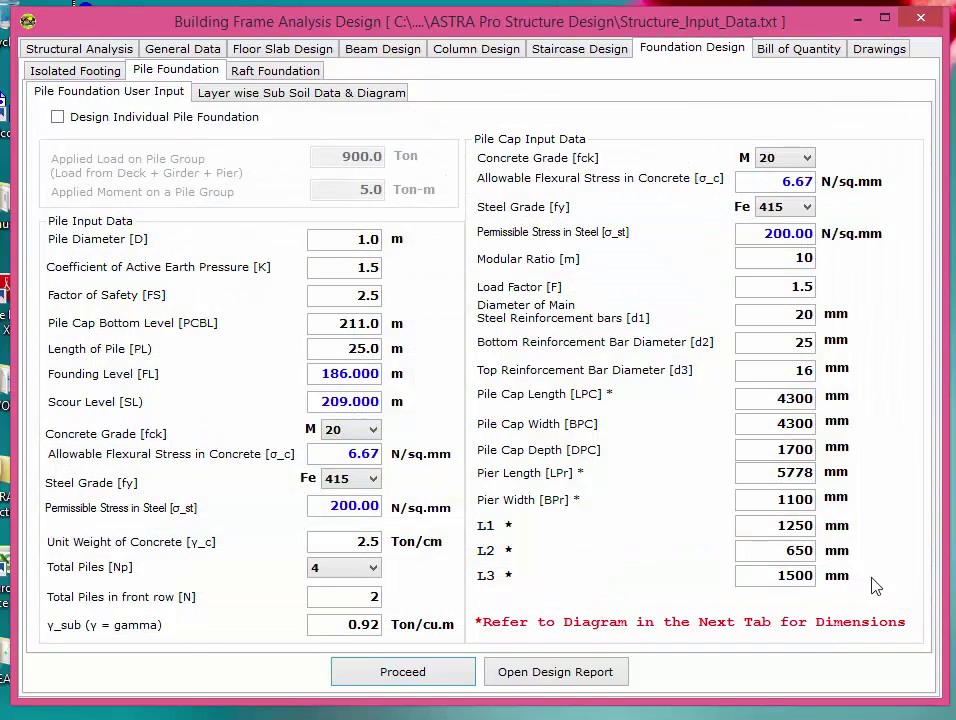
Step: Look over the layer-wise sub soil data and pile diagram, and open the raft foundation design with its column layout
left_click(248, 93)
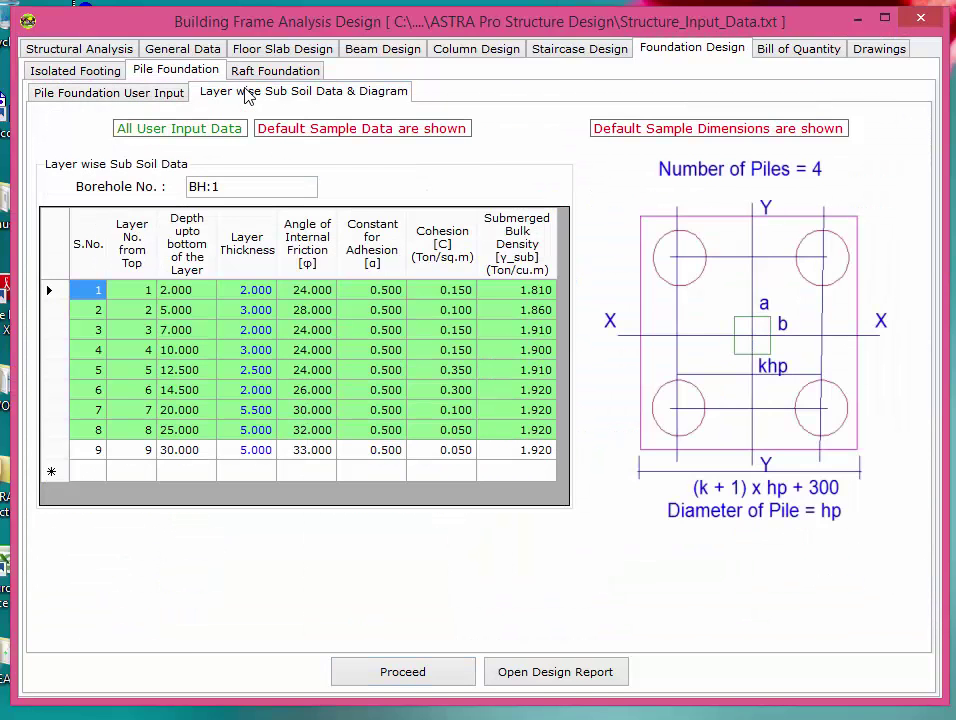
left_click(281, 73)
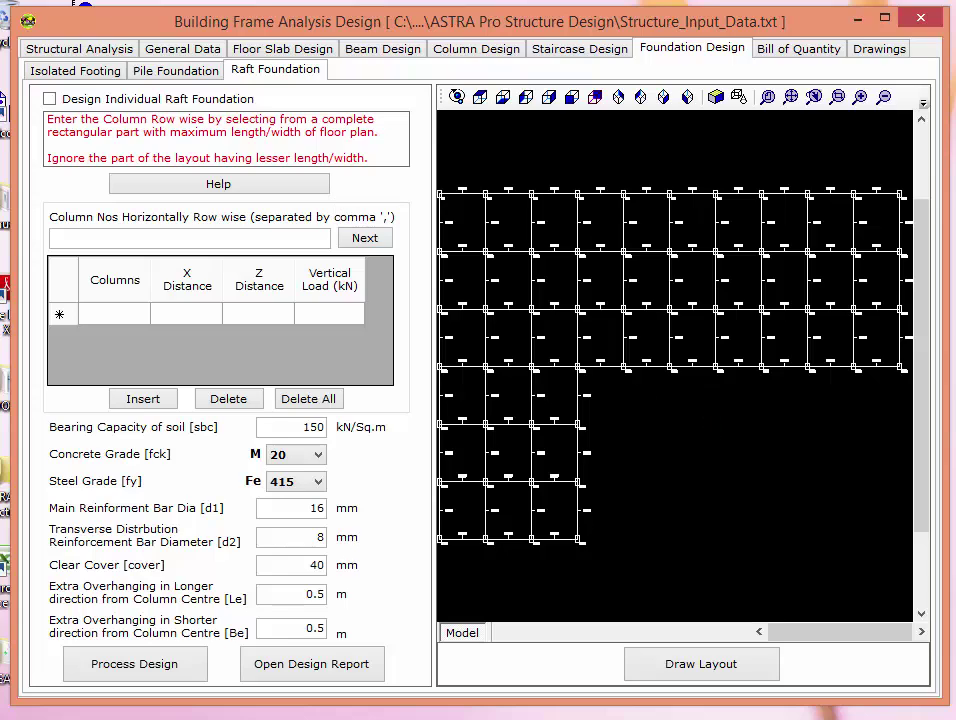
scroll(711, 419, "down", 1)
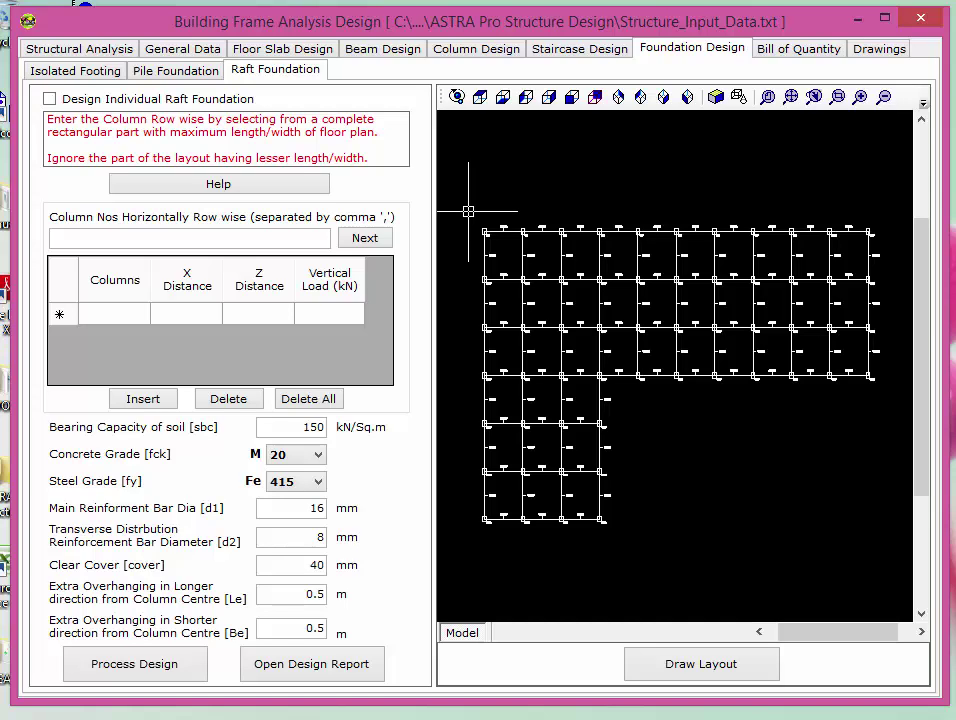
Step: Try the Design Individual Raft Foundation option and switch back to the building's column layout
left_click(103, 102)
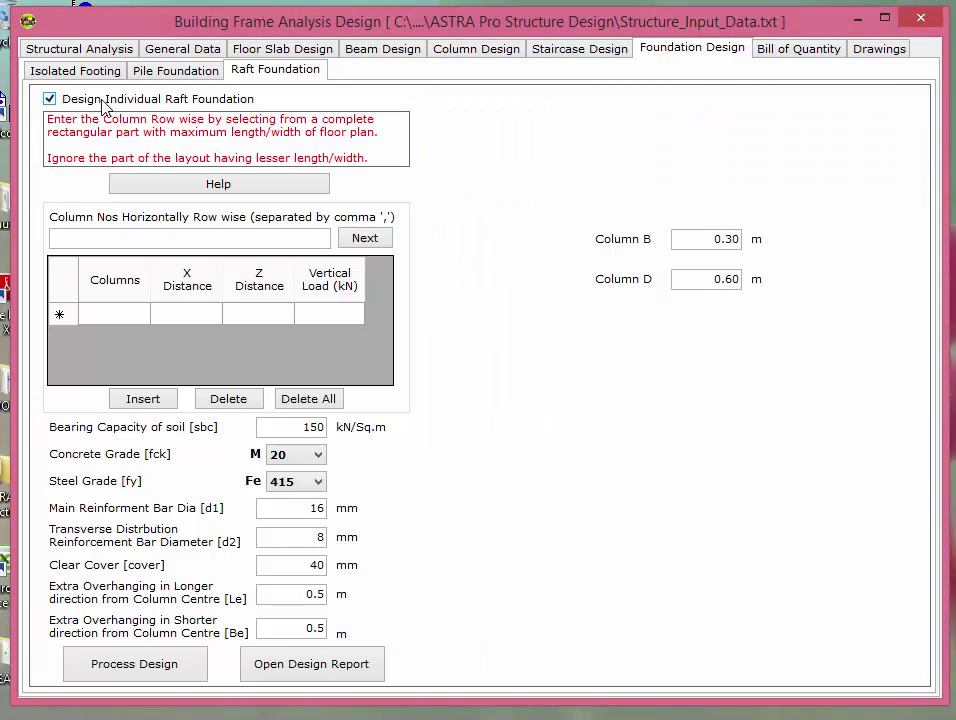
left_click(104, 107)
left_click(104, 107)
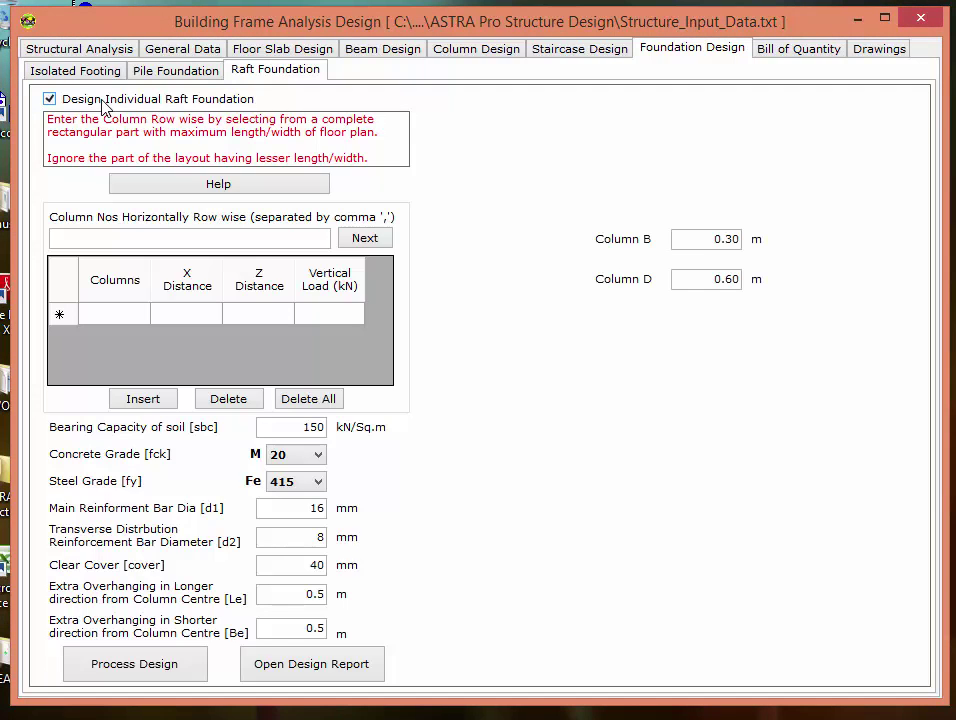
left_click(103, 104)
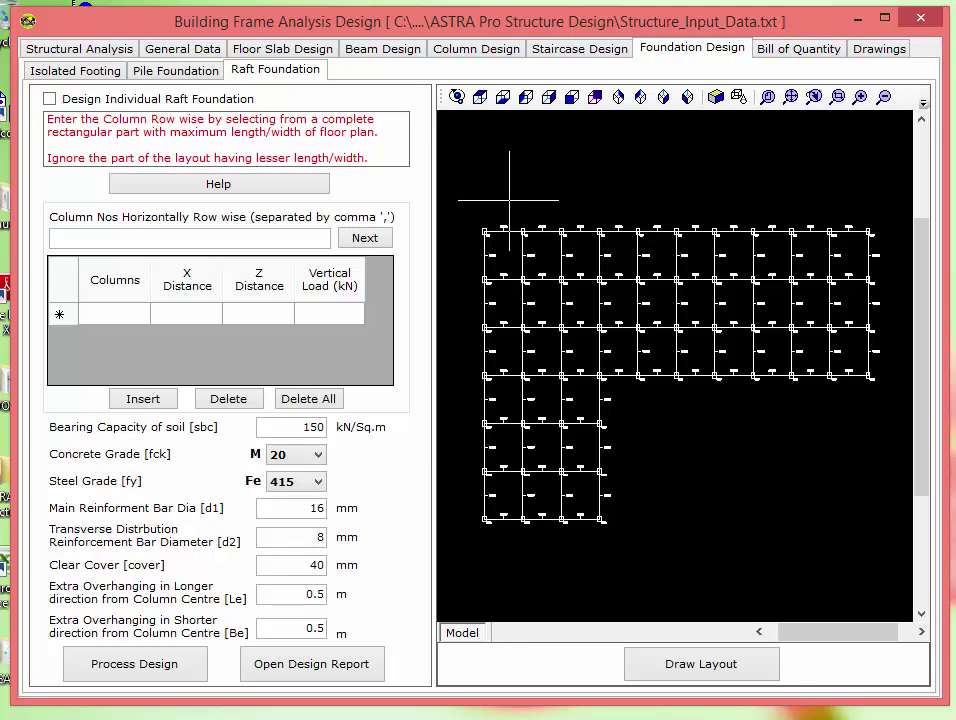
Step: Add the first two horizontal column rows, C1 to C11 and C12 to C22, from the layout to the raft foundation's column table
scroll(529, 200, "down", 1)
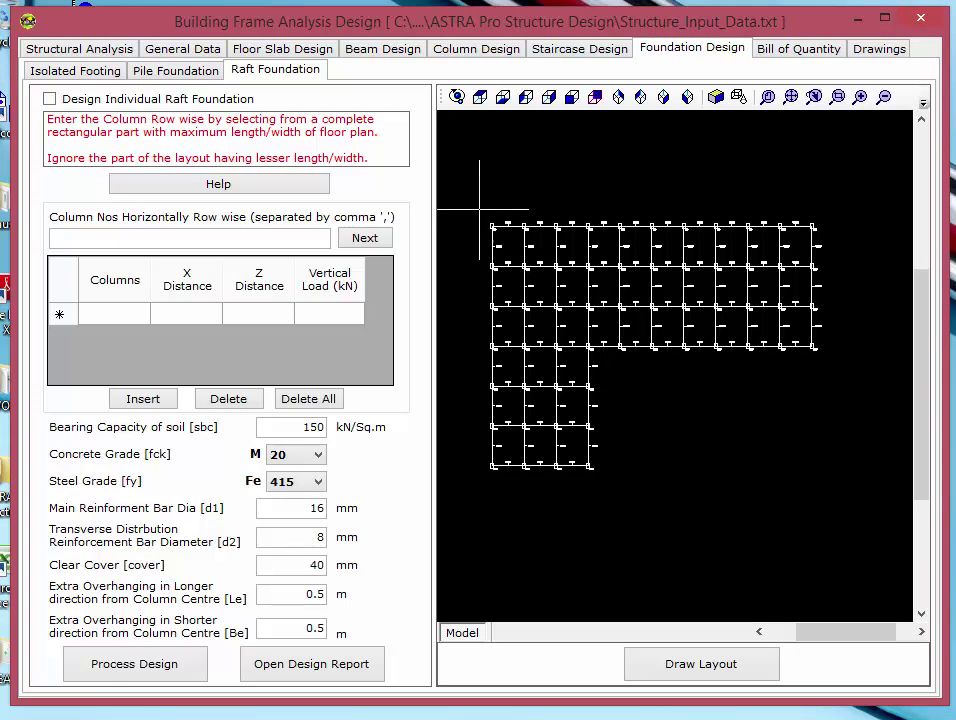
left_click_drag(483, 213, 752, 229)
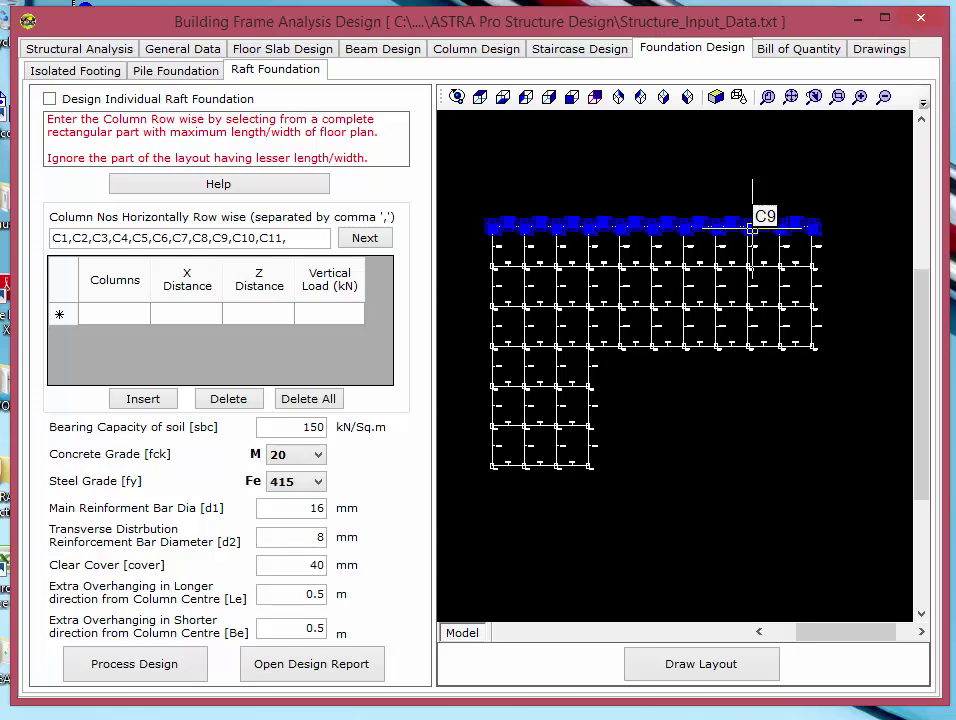
left_click(366, 240)
mouse_move(477, 260)
left_mouse_down()
mouse_move(672, 268)
mouse_move(476, 258)
left_mouse_up()
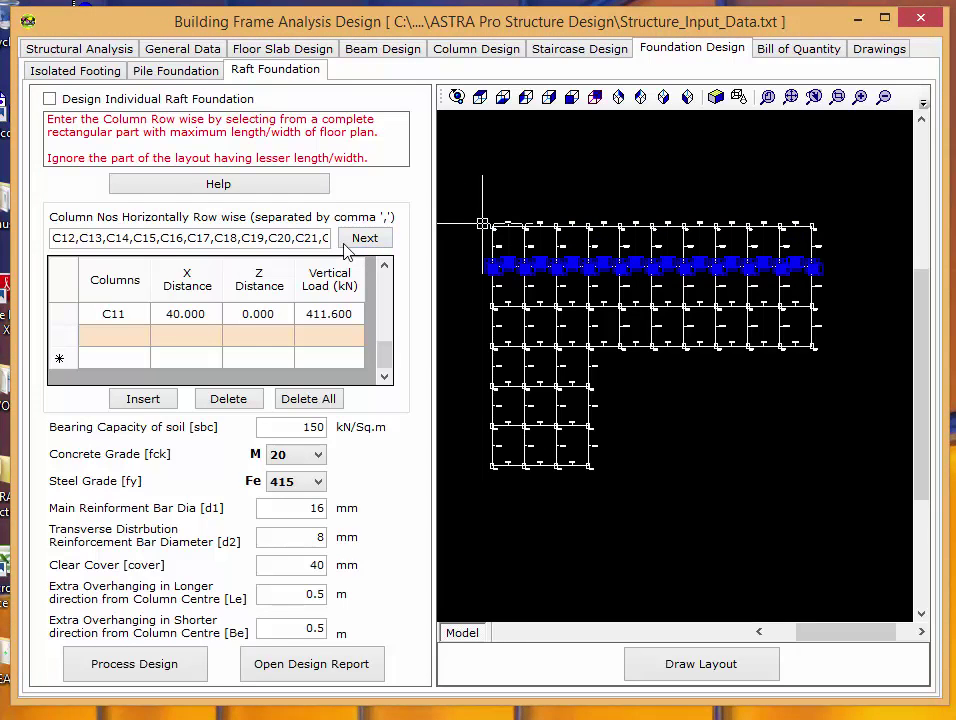
left_click(364, 243)
Step: Add the third and fourth column rows, C23 to C33 and C34 to C44, to the raft foundation's column table
mouse_move(469, 299)
left_mouse_down()
mouse_move(834, 318)
mouse_move(469, 300)
left_mouse_up()
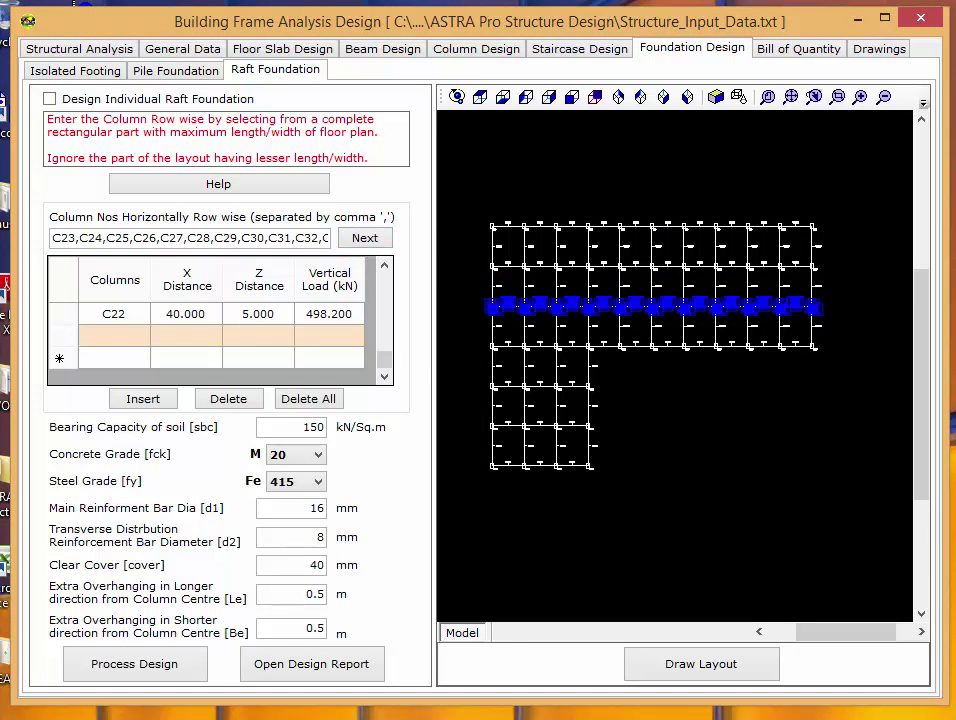
left_click(366, 240)
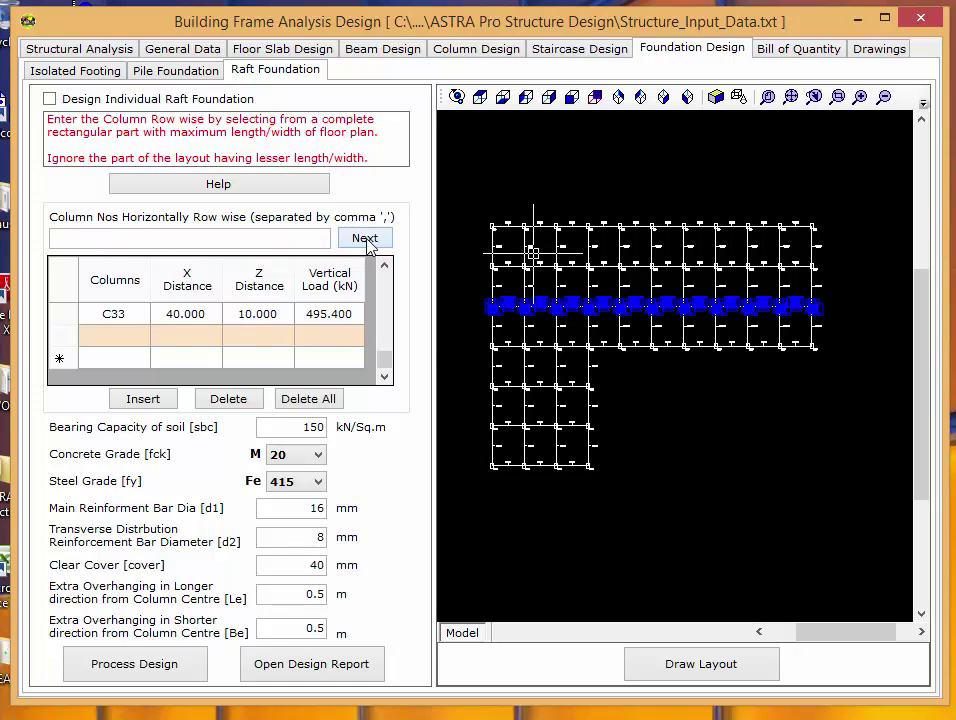
left_click_drag(469, 333, 467, 333)
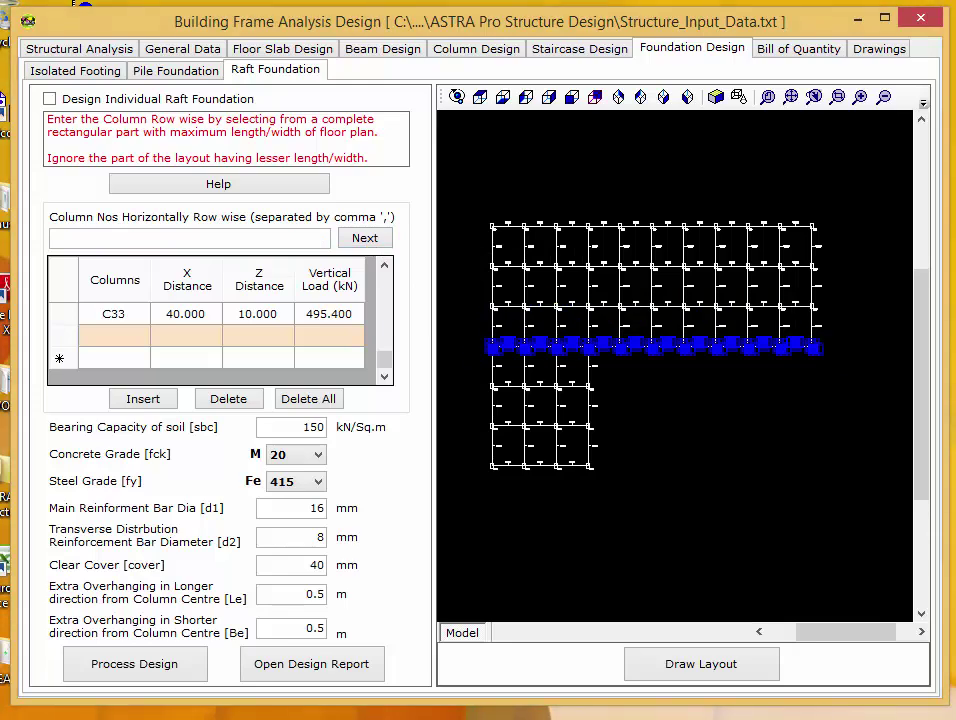
left_click(369, 240)
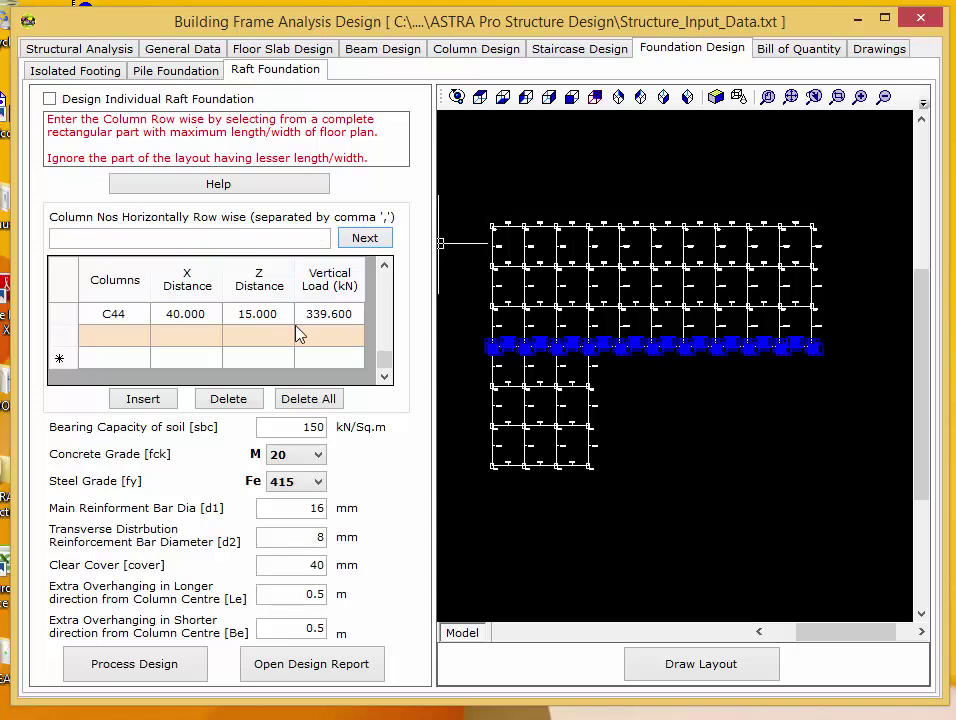
Step: Check the added columns' distances and vertical loads, and process the raft foundation design to open its report
left_click(325, 335)
scroll(322, 335, "up", 3)
scroll(320, 336, "up", 8)
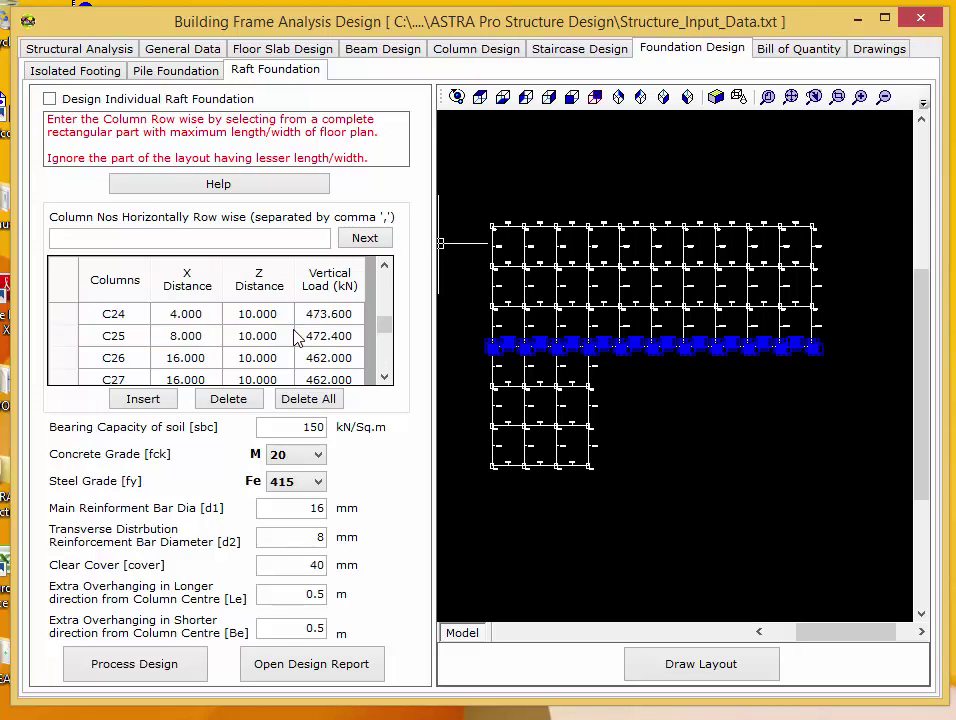
scroll(305, 335, "up", 4)
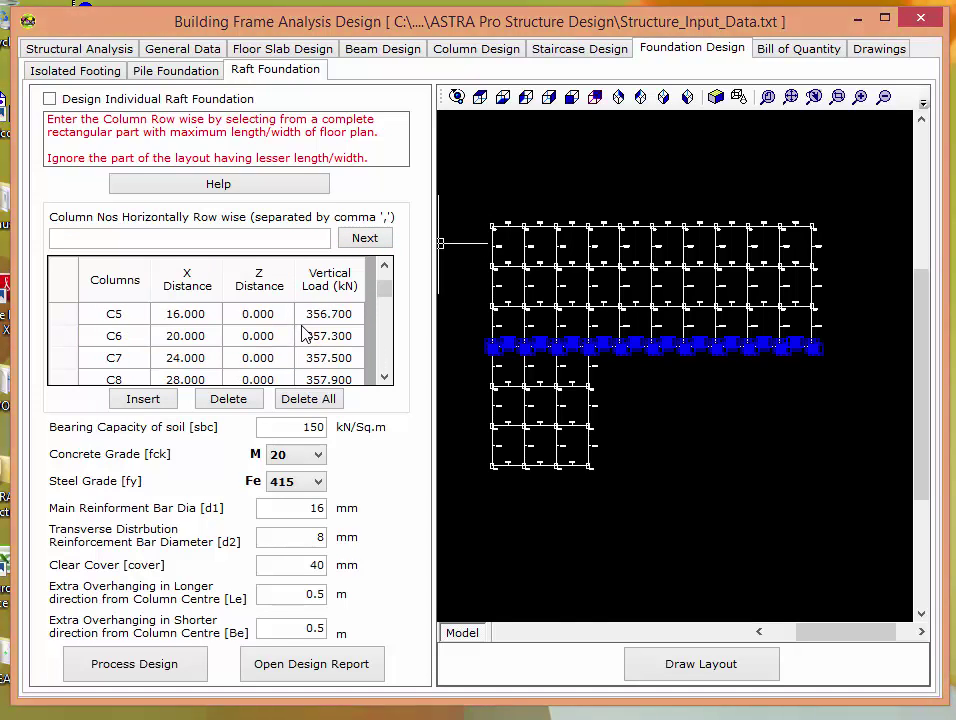
scroll(305, 335, "down", 2)
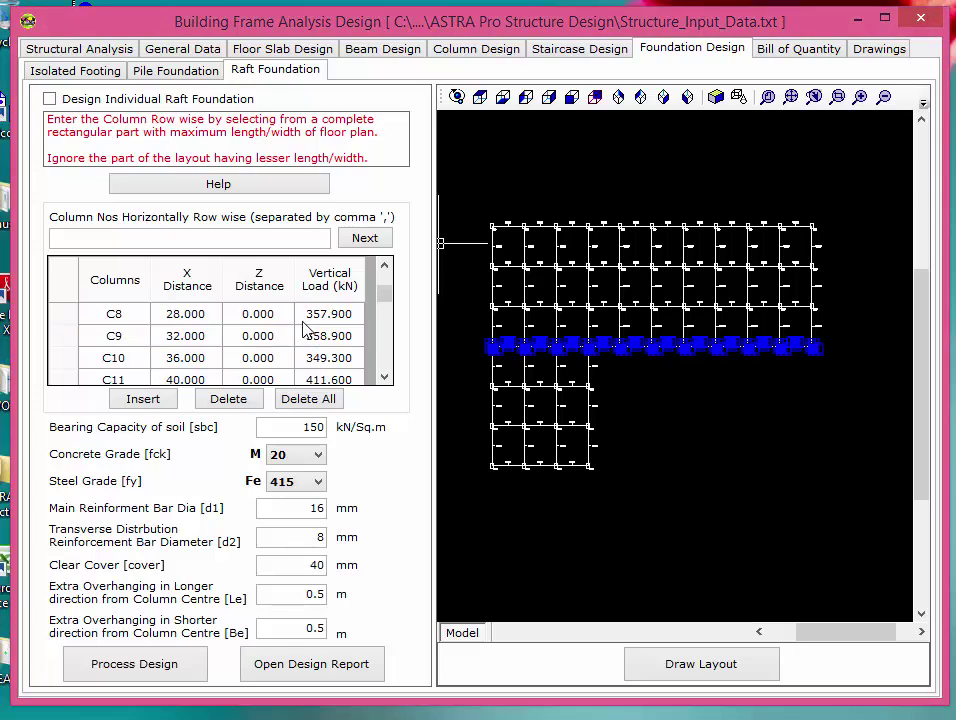
left_click(134, 664)
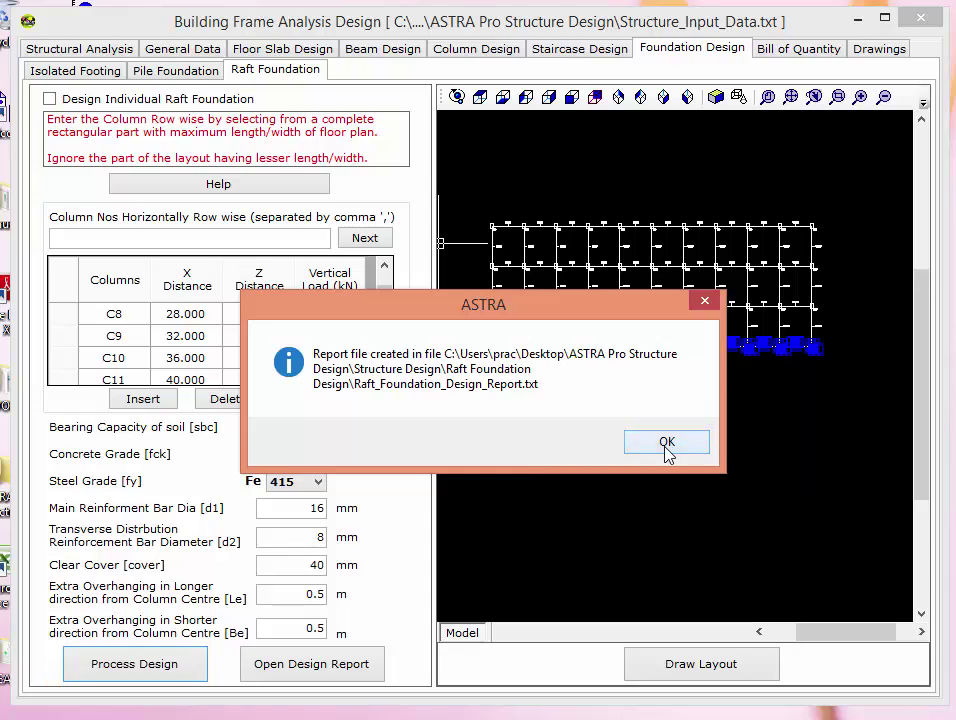
left_click(668, 443)
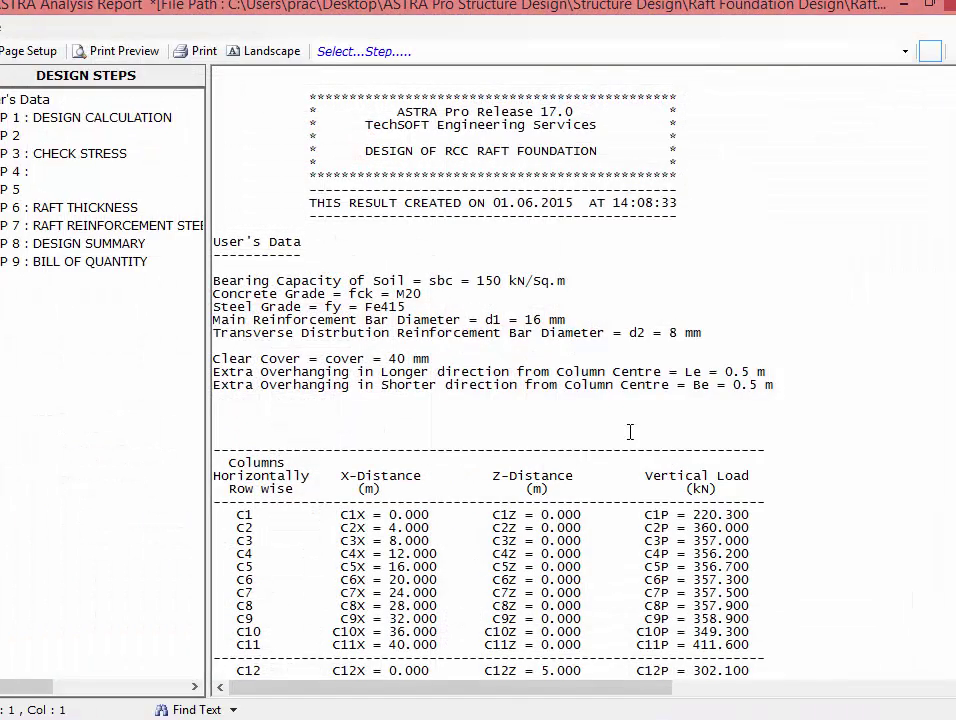
Step: Review the raft foundation report's stress check, raft thickness, reinforcement steel, Design Summary and Bill of Quantity sections, and close it
left_click(72, 112)
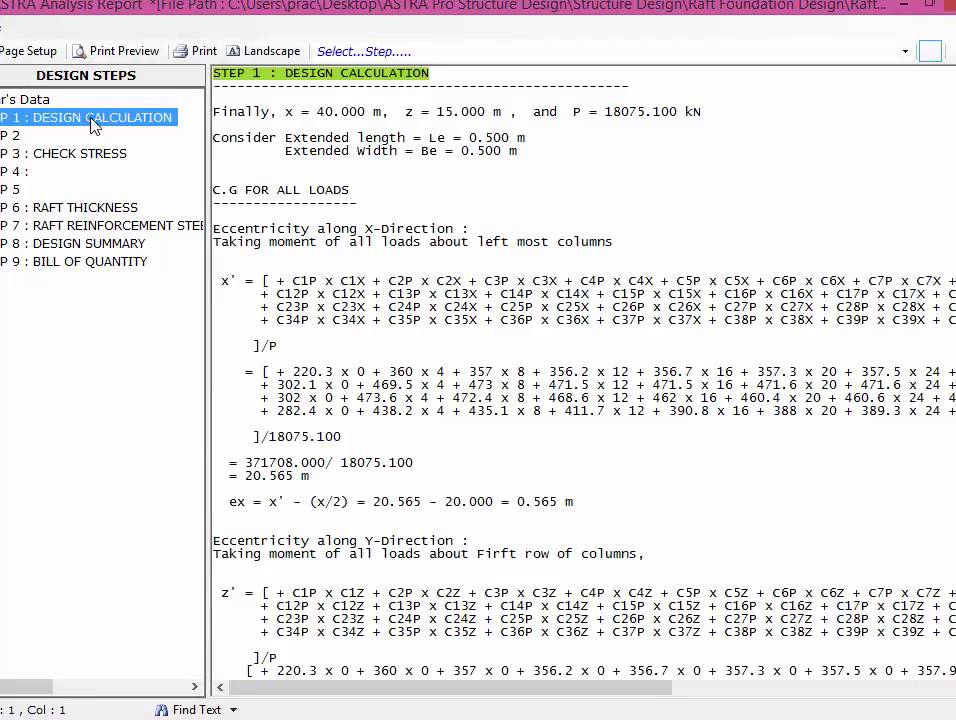
left_click(18, 135)
left_click(18, 153)
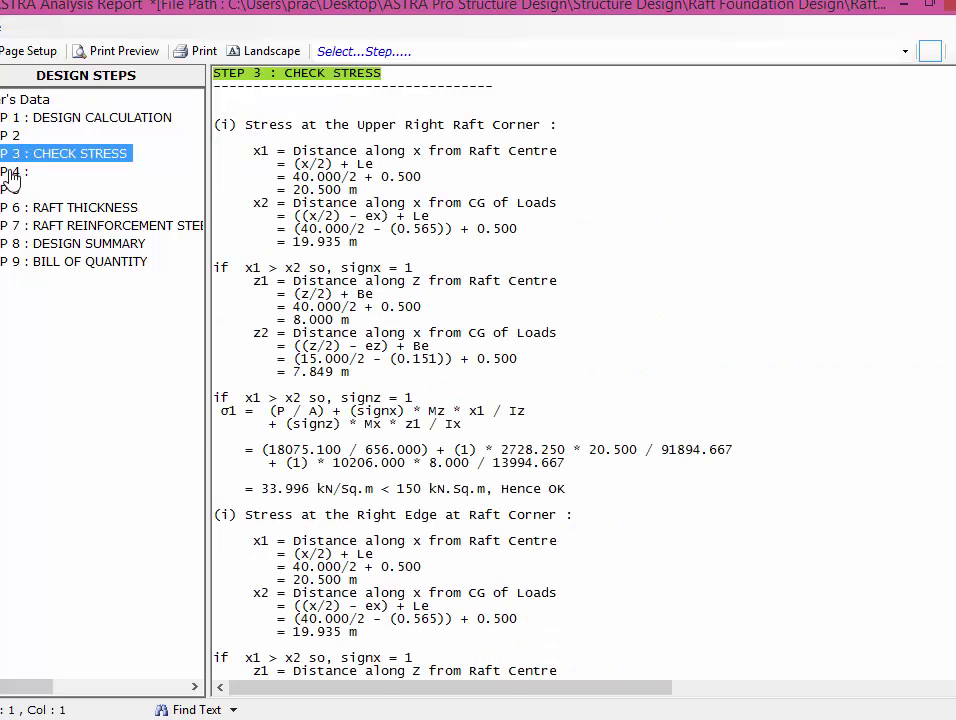
left_click(10, 173)
left_click(12, 189)
left_click(14, 207)
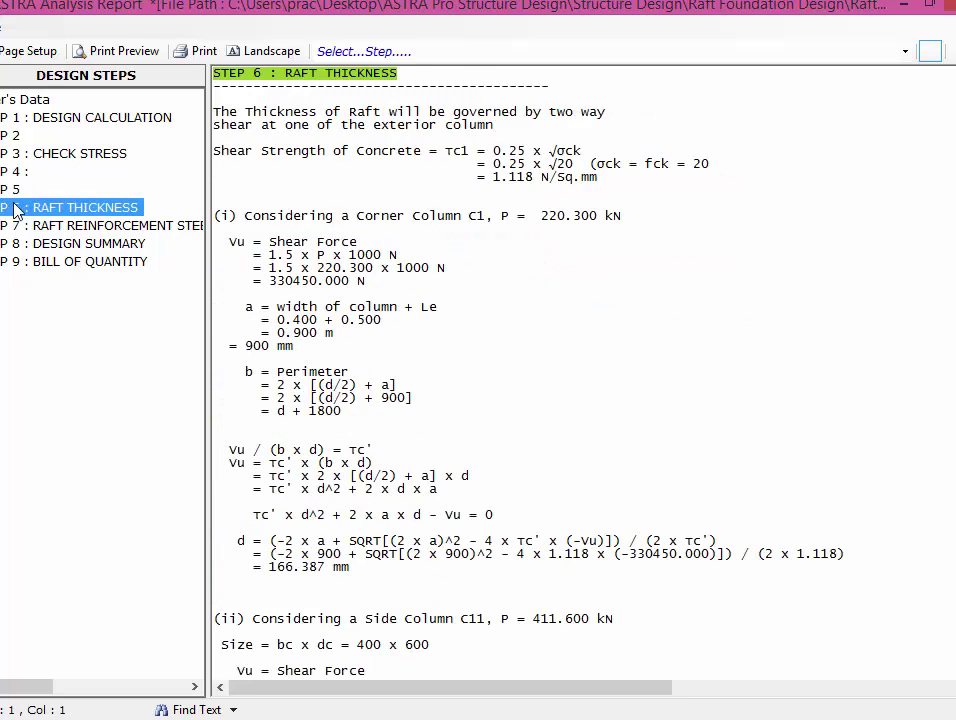
left_click(16, 225)
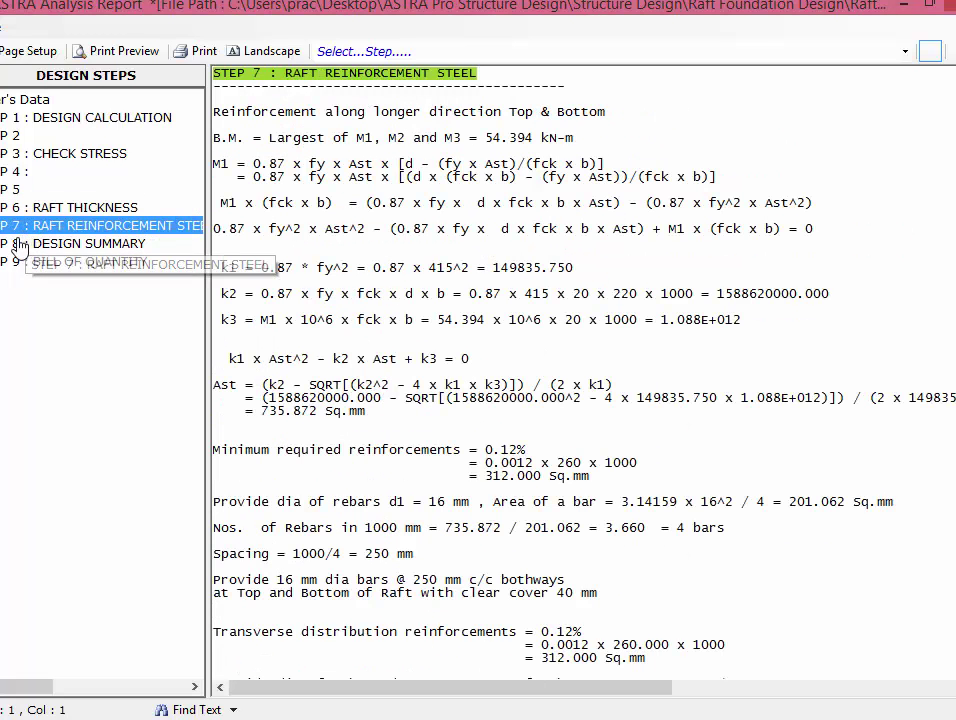
left_click(17, 245)
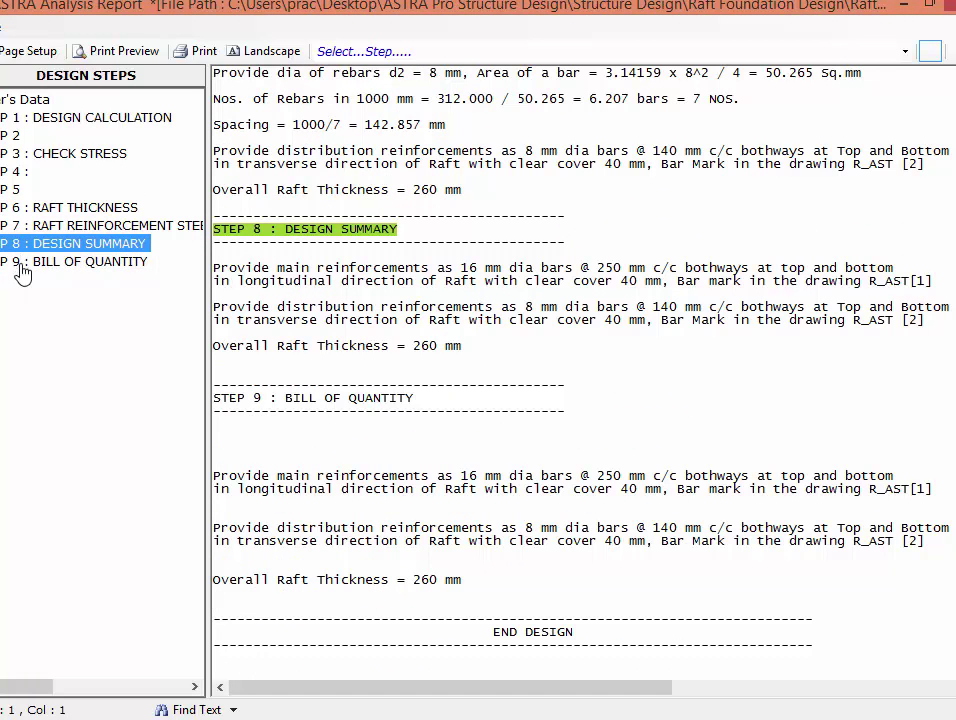
left_click(21, 263)
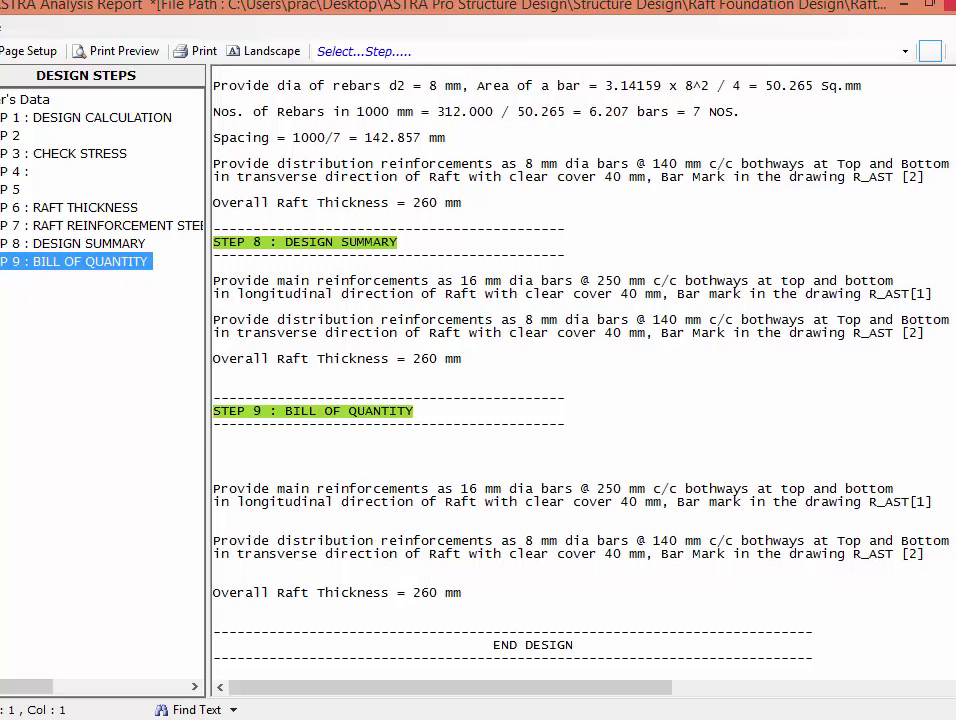
key("alt+F4")
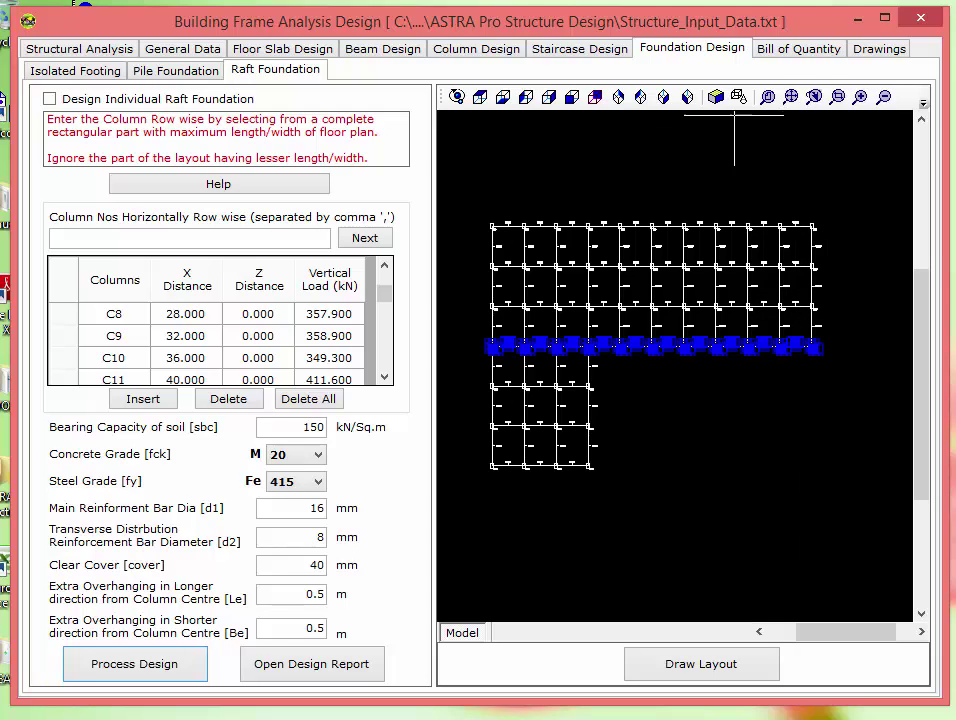
Step: Create the bill of quantity for the slabs, review its report through to the end, and close it
left_click(778, 50)
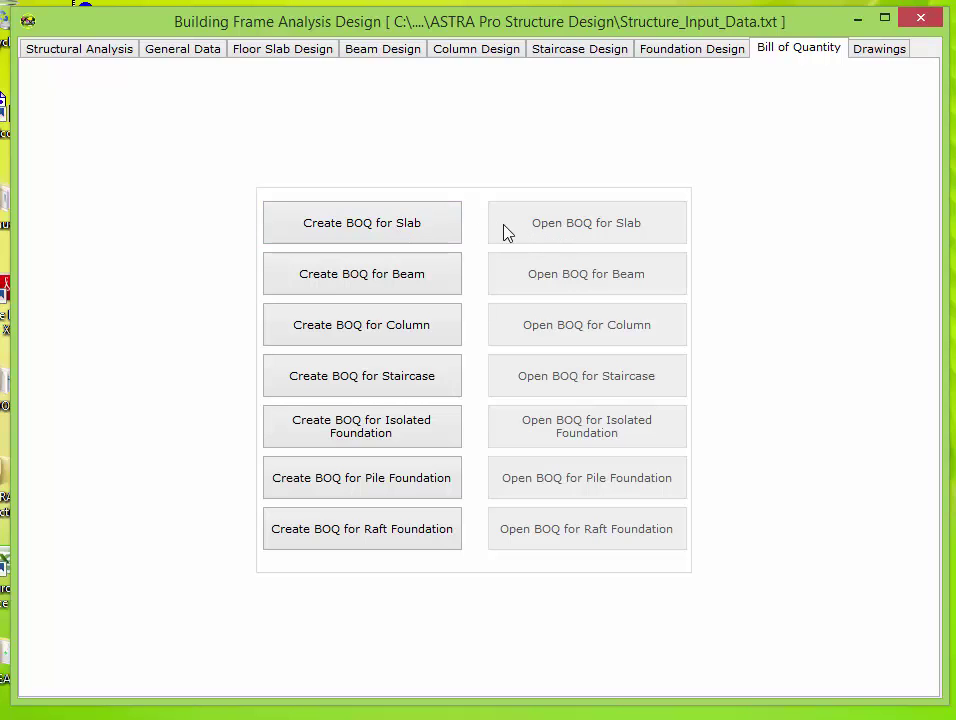
left_click(398, 240)
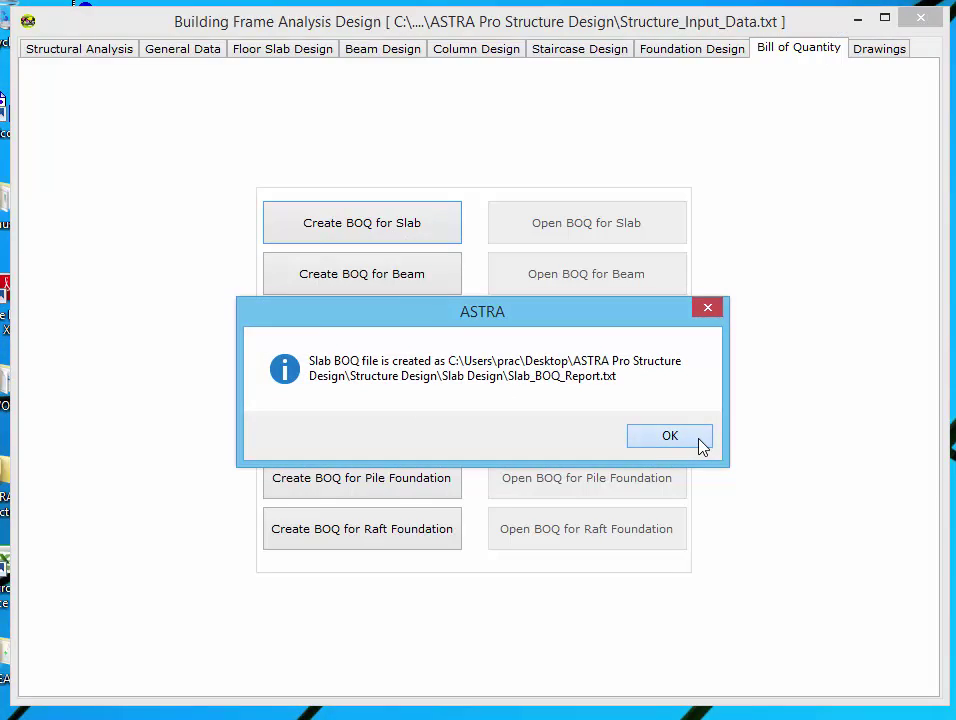
left_click(670, 436)
scroll(910, 178, "down", 6)
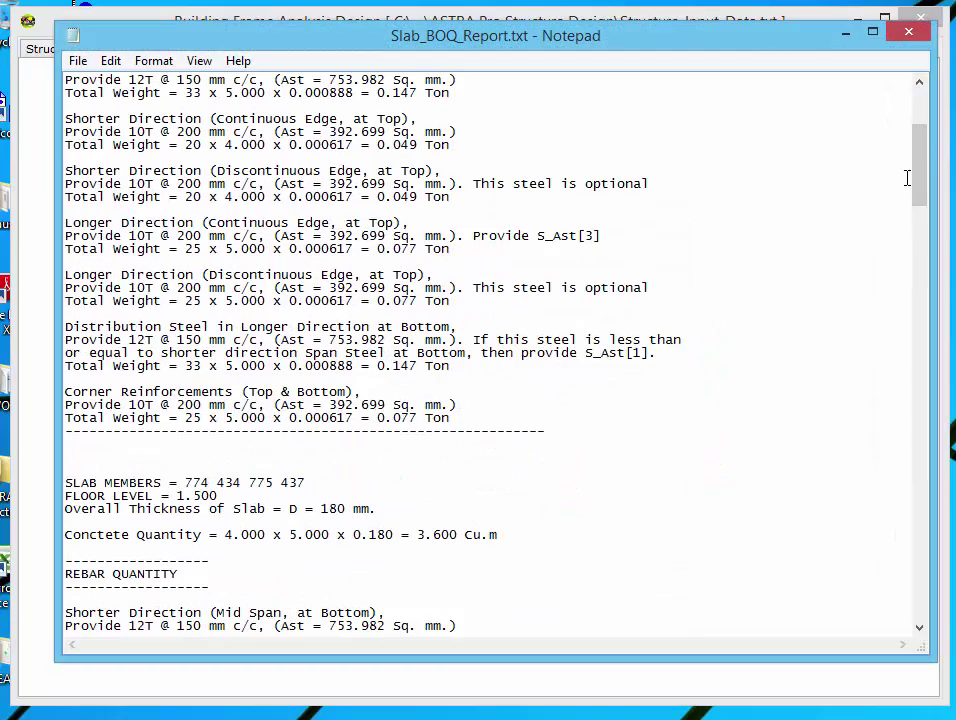
left_click_drag(919, 178, 938, 584)
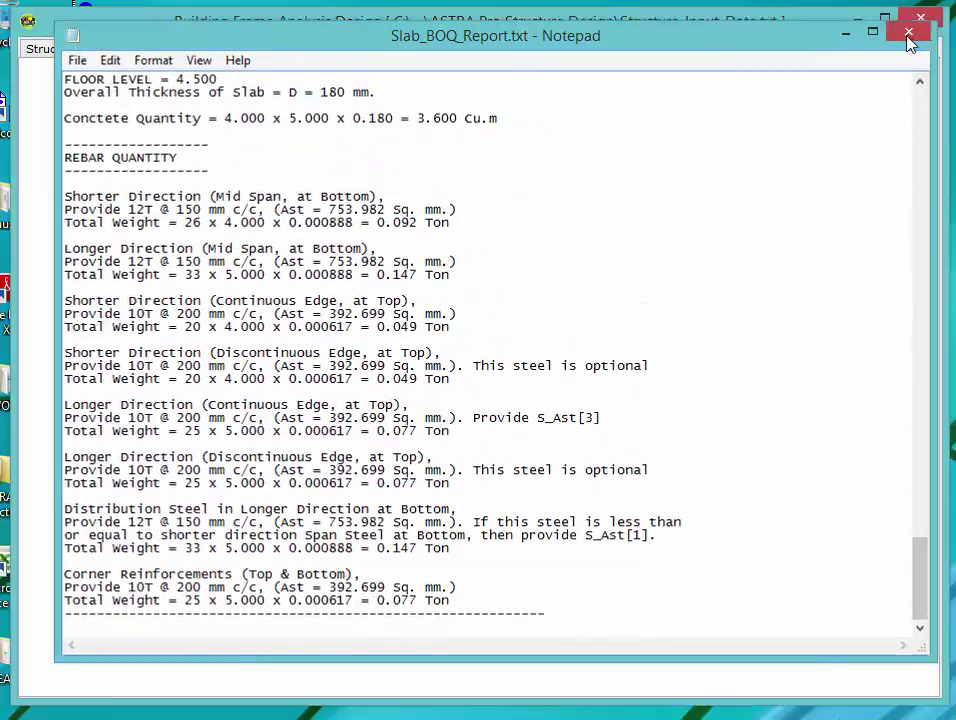
left_click(908, 32)
Step: Reopen the saved slab bill of quantity, look through its concrete and rebar quantities, and close it
left_click(606, 238)
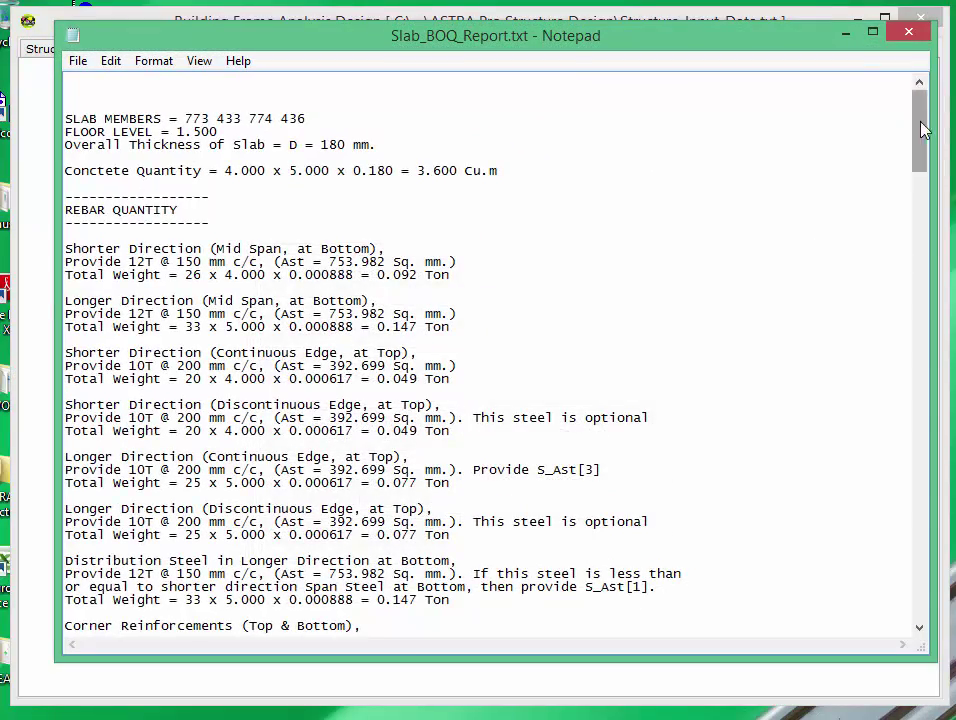
scroll(937, 496, "down", 13)
left_click(908, 32)
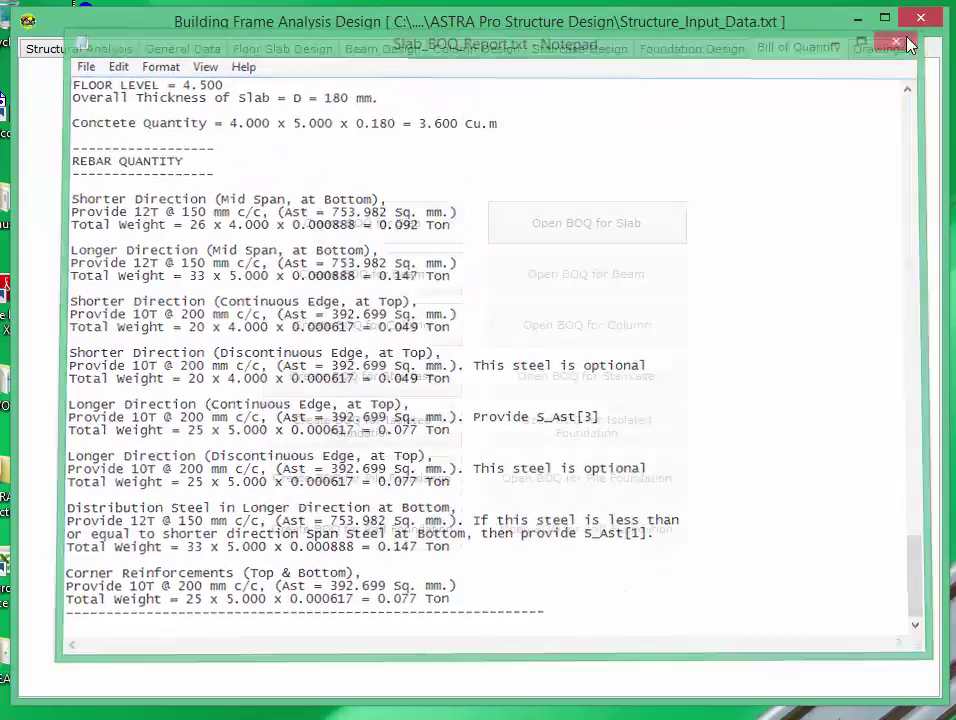
Step: Create the bill of quantity for the beams, review its report, and reopen the saved report to check it
left_click(360, 290)
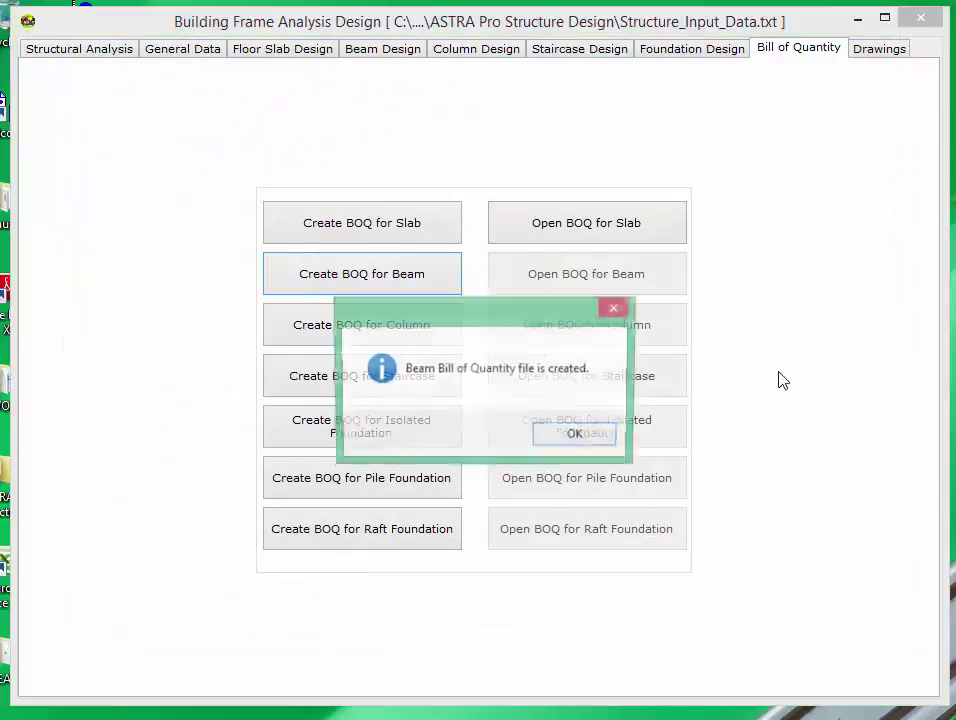
left_click(574, 437)
left_click_drag(910, 100, 918, 625)
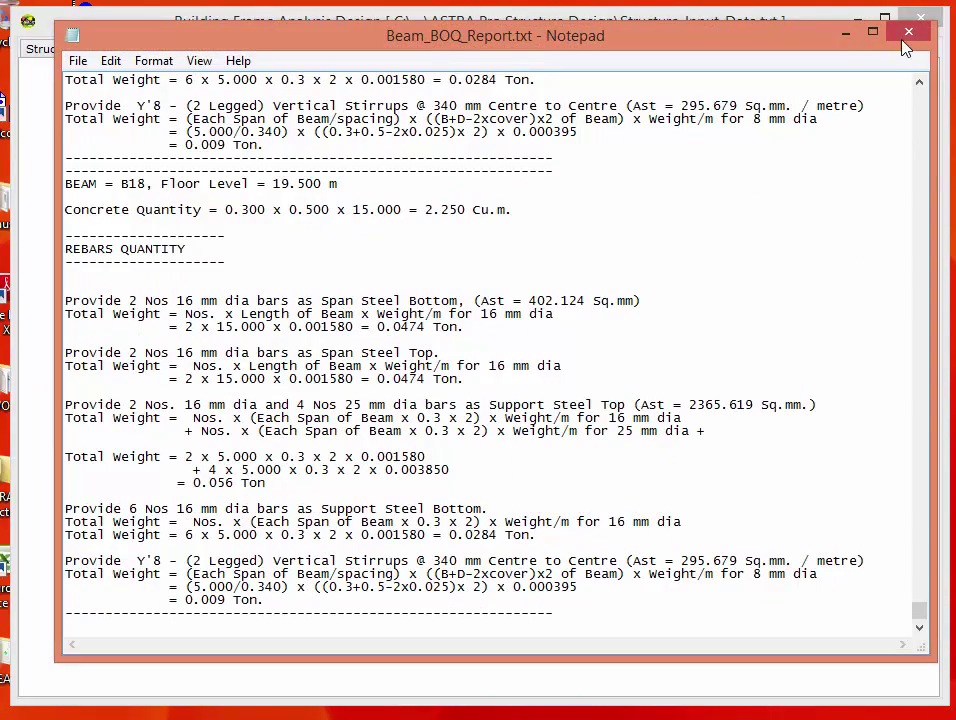
left_click(846, 33)
left_click(603, 288)
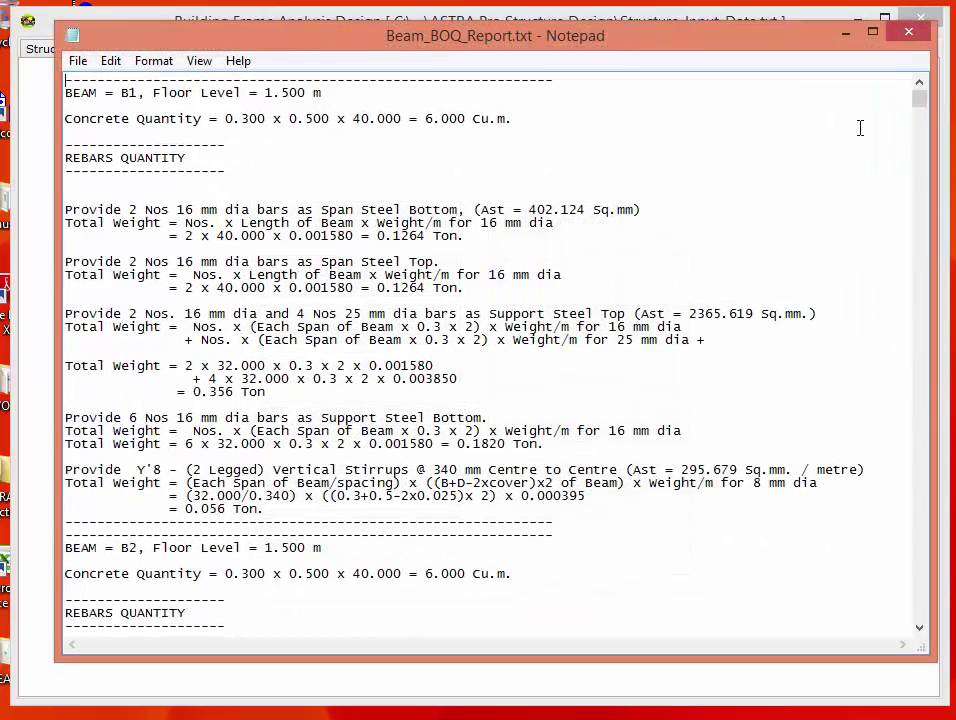
left_click(892, 35)
Step: Create the bill of quantity for the columns, review its concrete and rebar quantities, and close the report
left_click(405, 338)
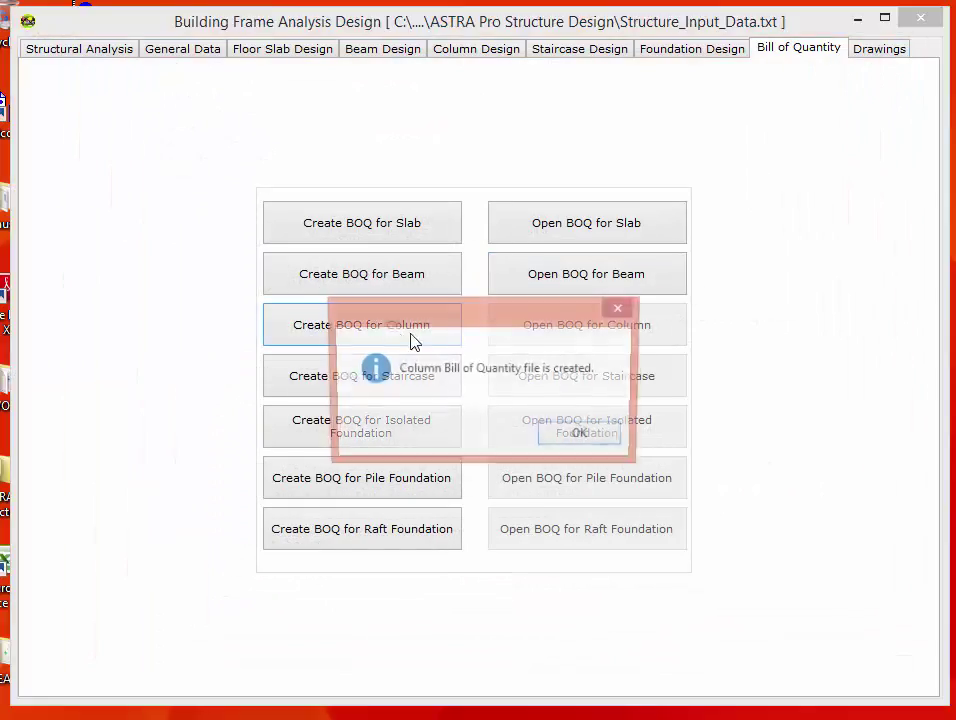
left_click(583, 440)
left_click_drag(920, 128, 935, 626)
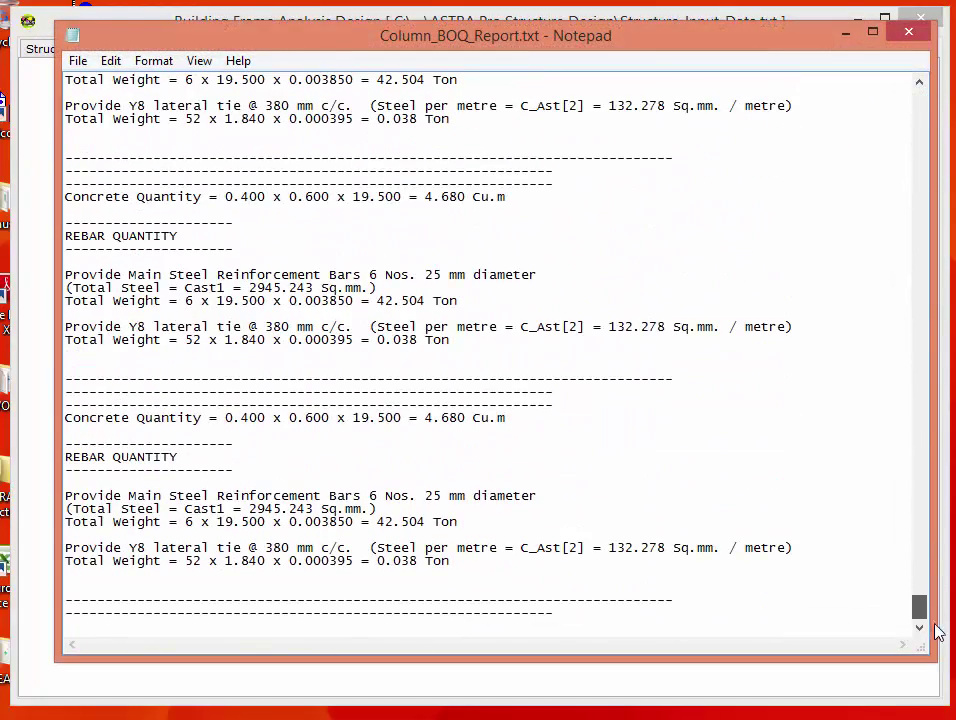
left_click(908, 31)
Step: Create the bill of quantity for the staircase, look through its report, and close it
left_click(400, 390)
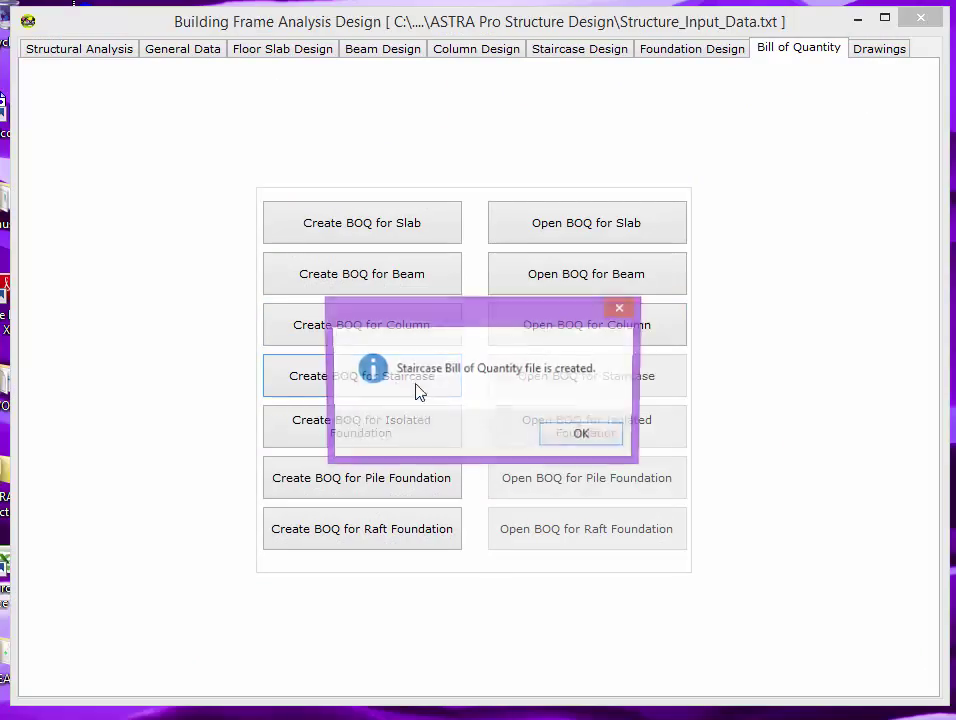
left_click(598, 436)
left_click_drag(909, 149, 920, 546)
left_click(908, 31)
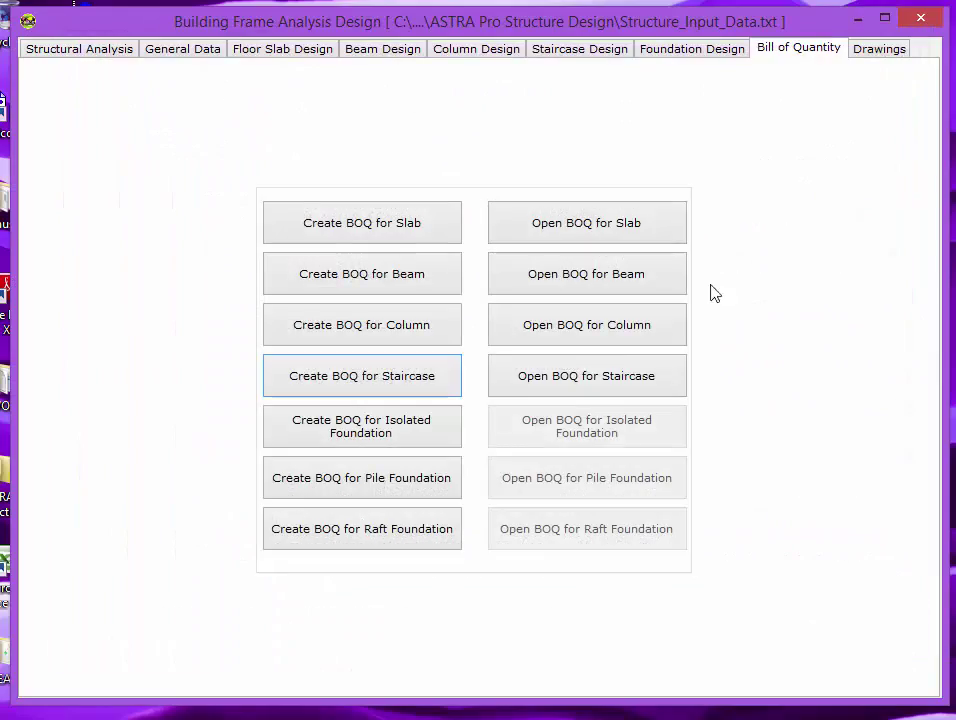
Step: Create the bill of quantity for the isolated foundations and bring up its report
left_click(406, 437)
left_click(614, 436)
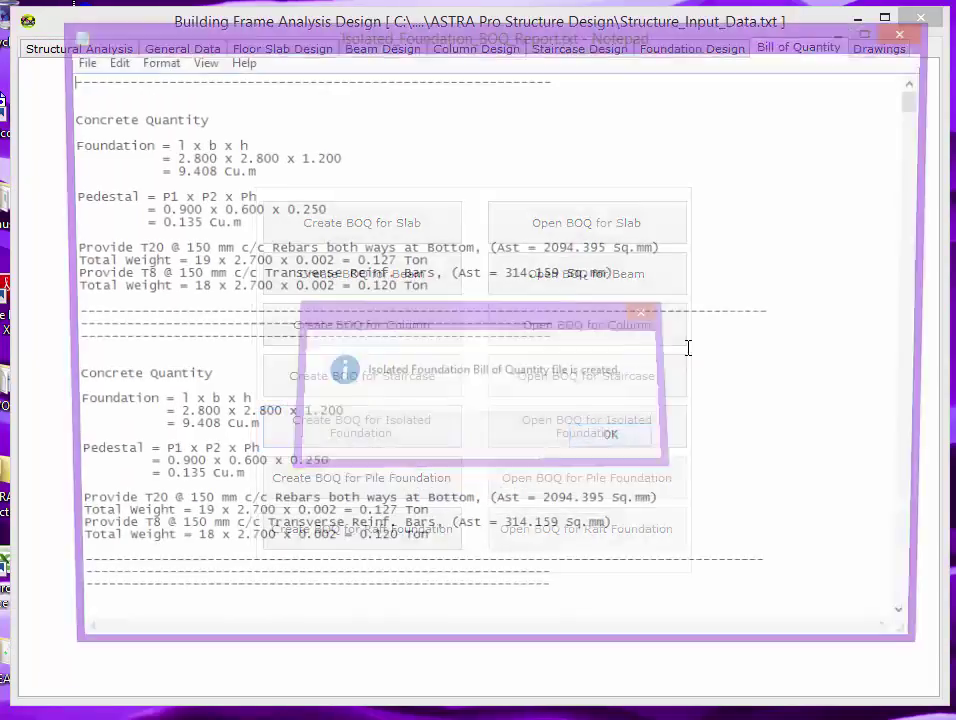